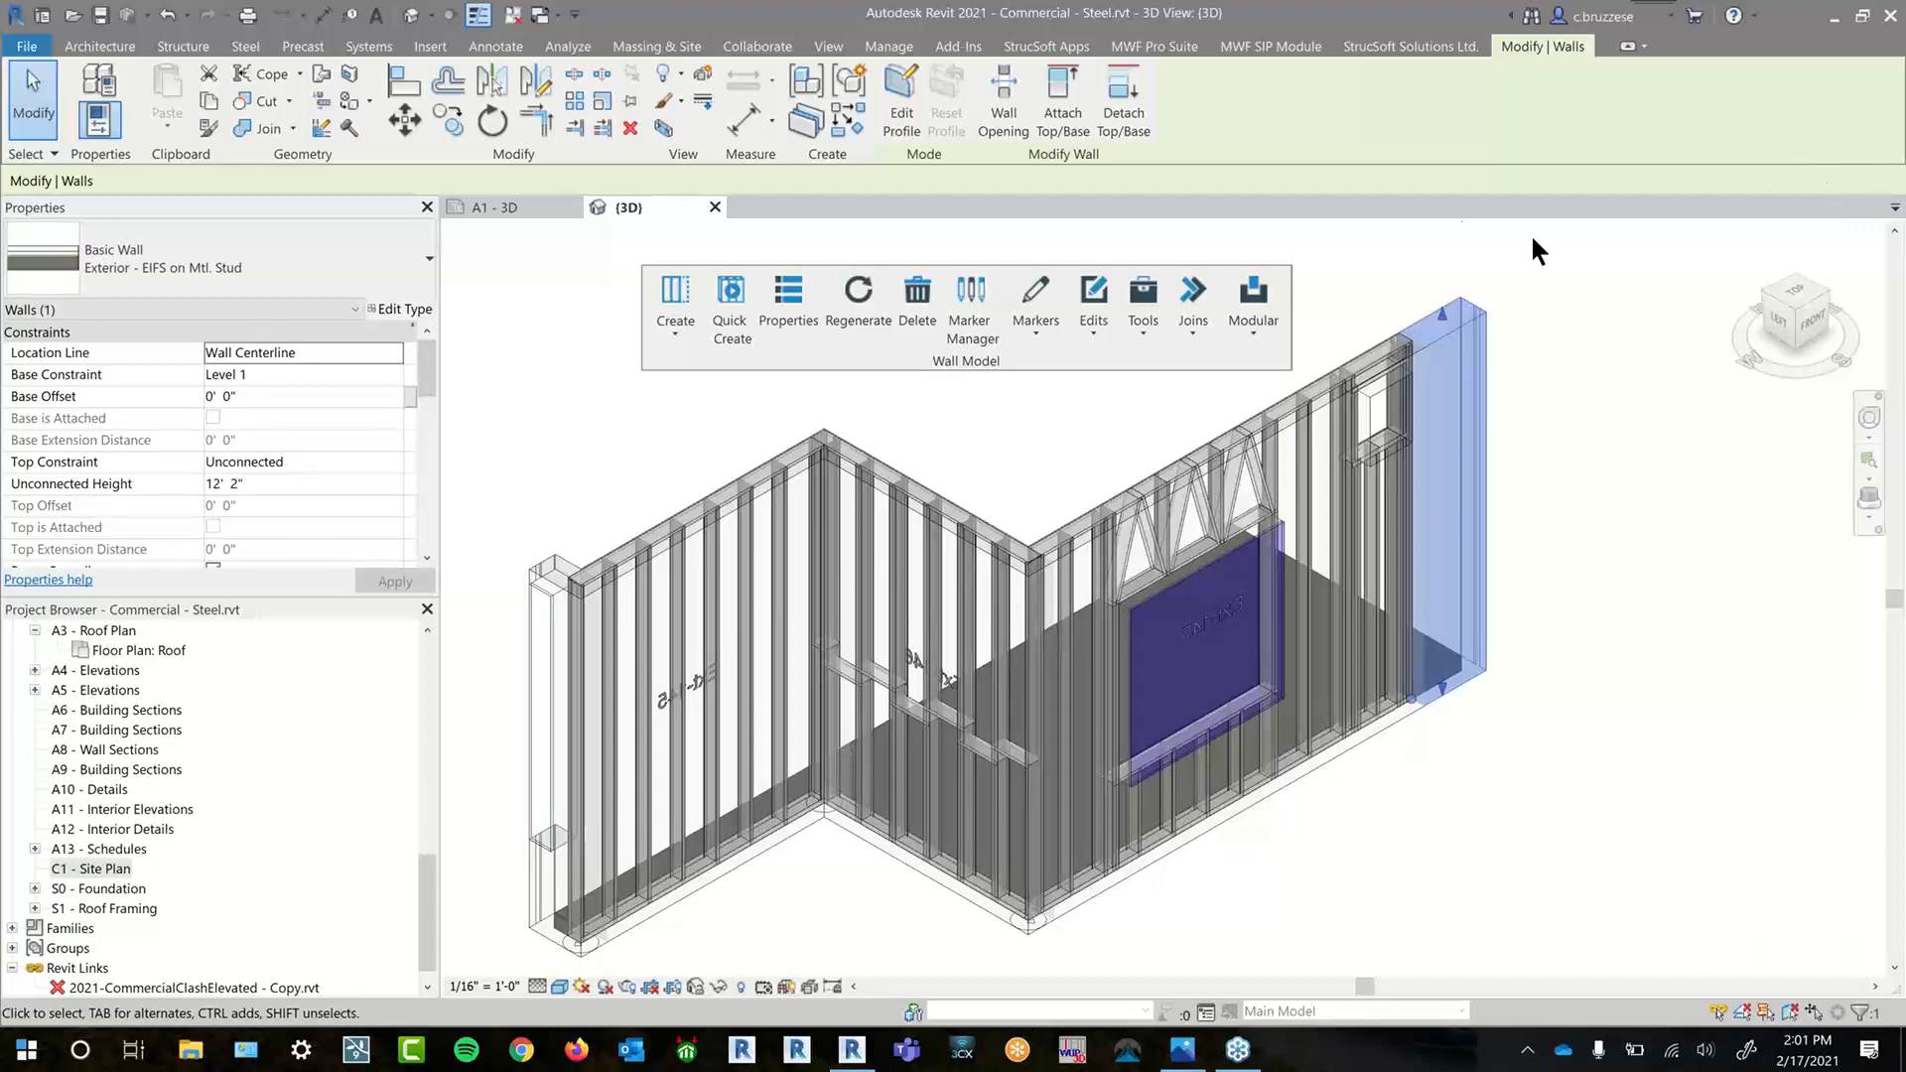
- Inspect the steel-framed walls in the 3D view and select a vertical stud in panel Ext-145
{"action": "left_click", "coordinate": [1189, 44]}
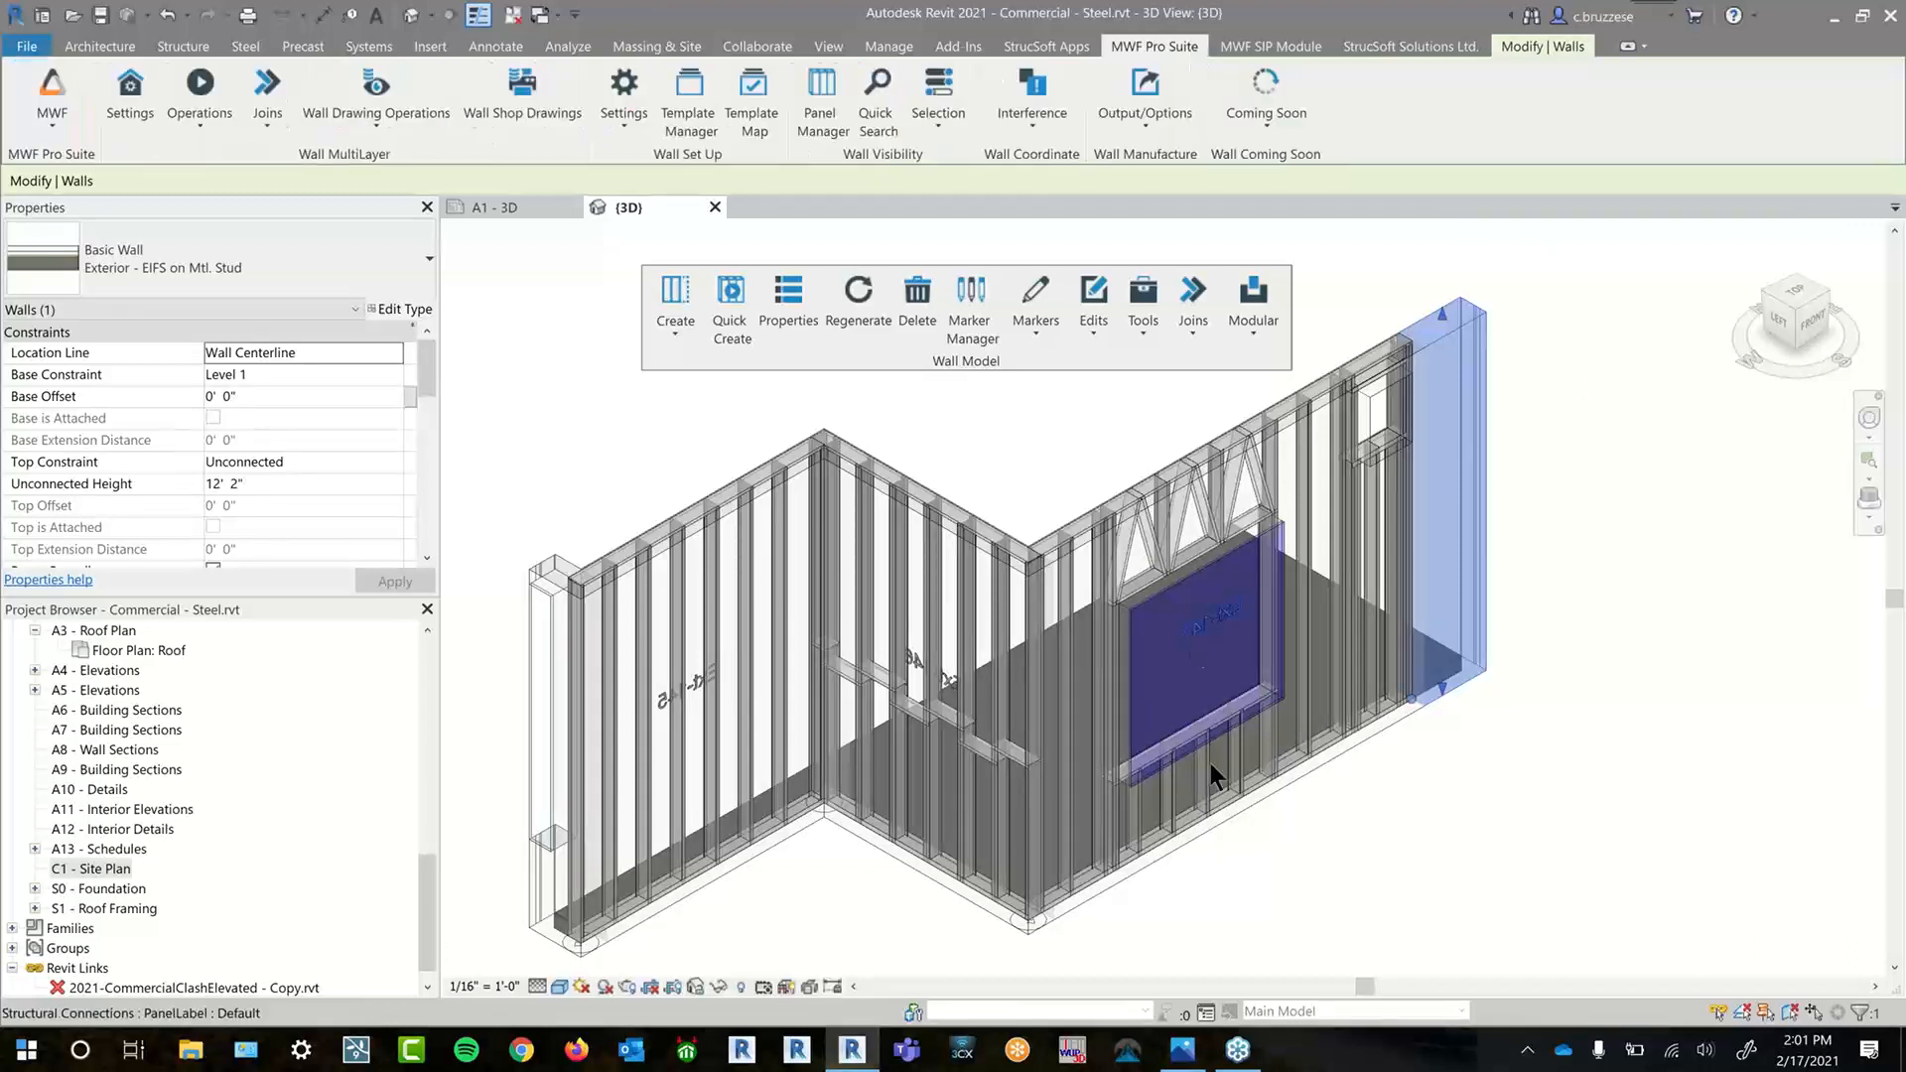
{"action": "middle_click_drag", "start_coordinate": [1259, 856], "coordinate": [1295, 830]}
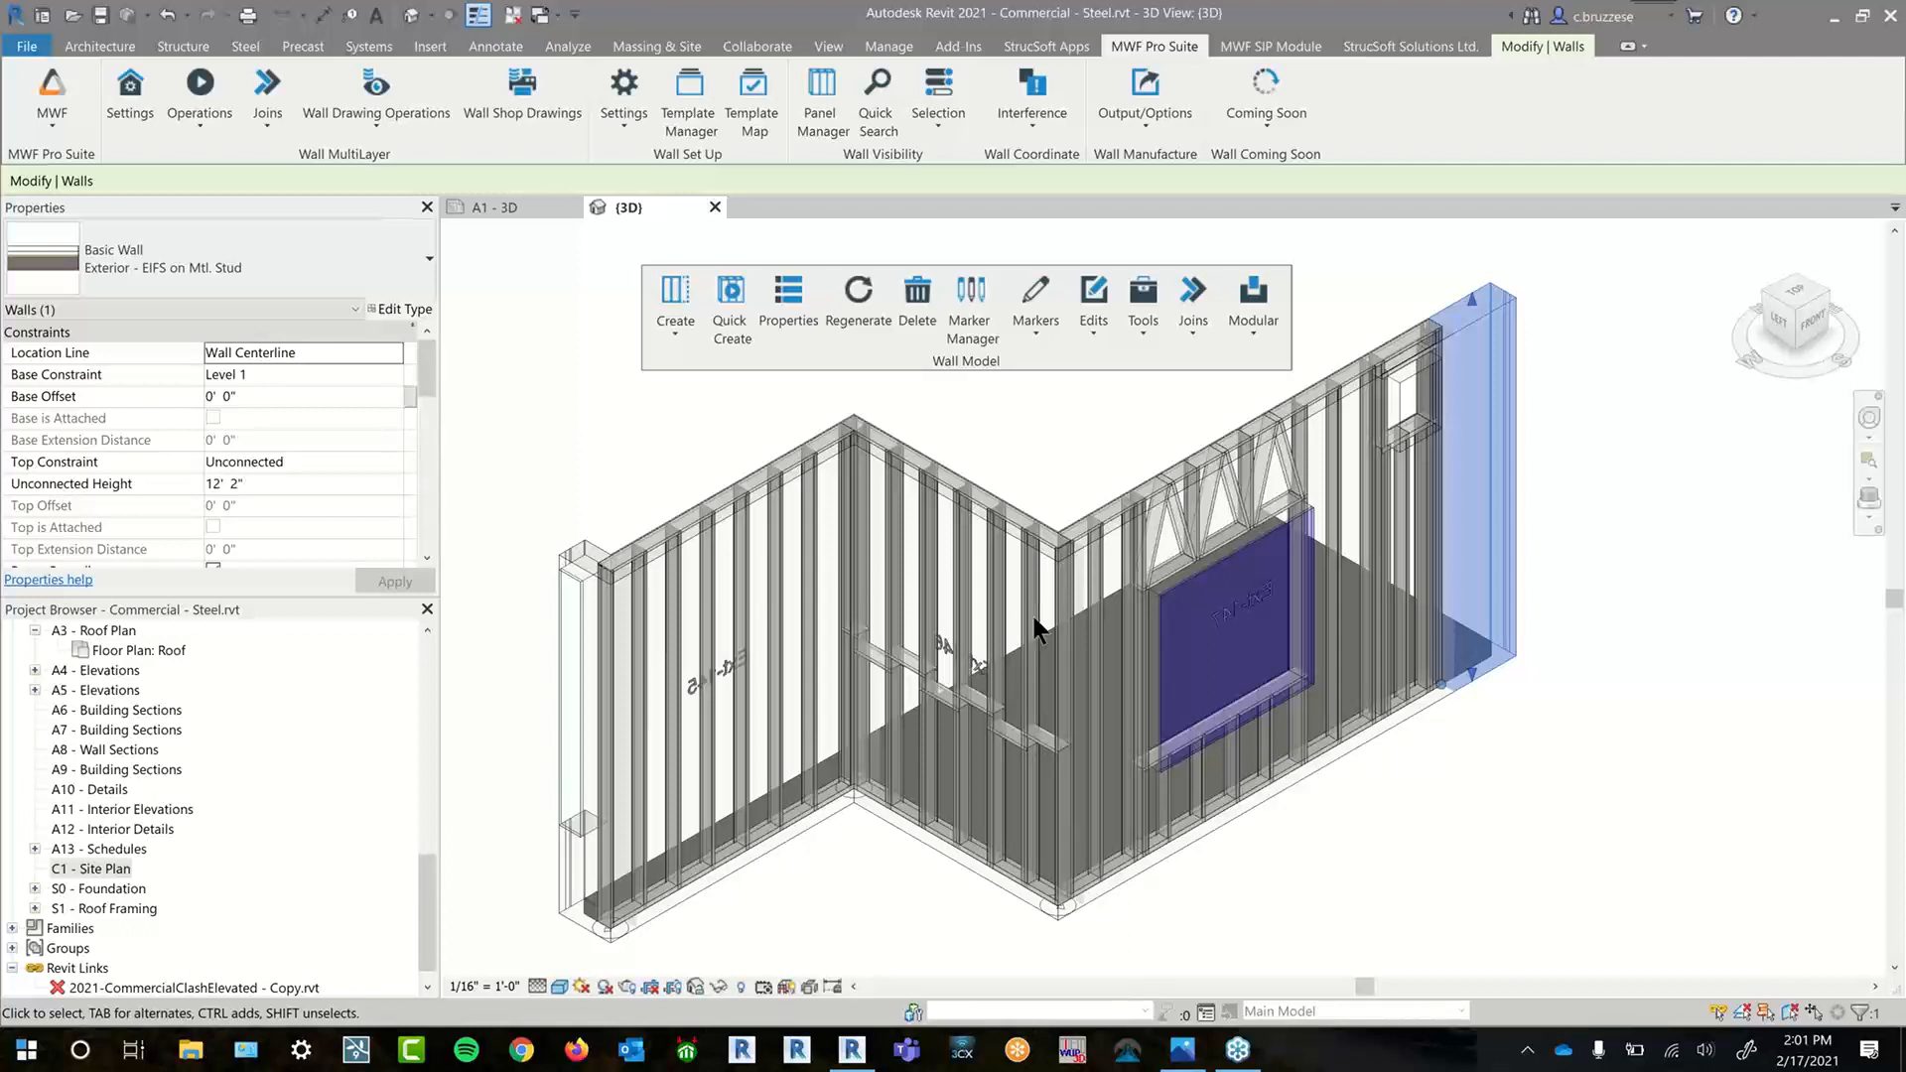
{"action": "middle_click_drag", "start_coordinate": [1067, 472], "coordinate": [1117, 467], "text": "shift"}
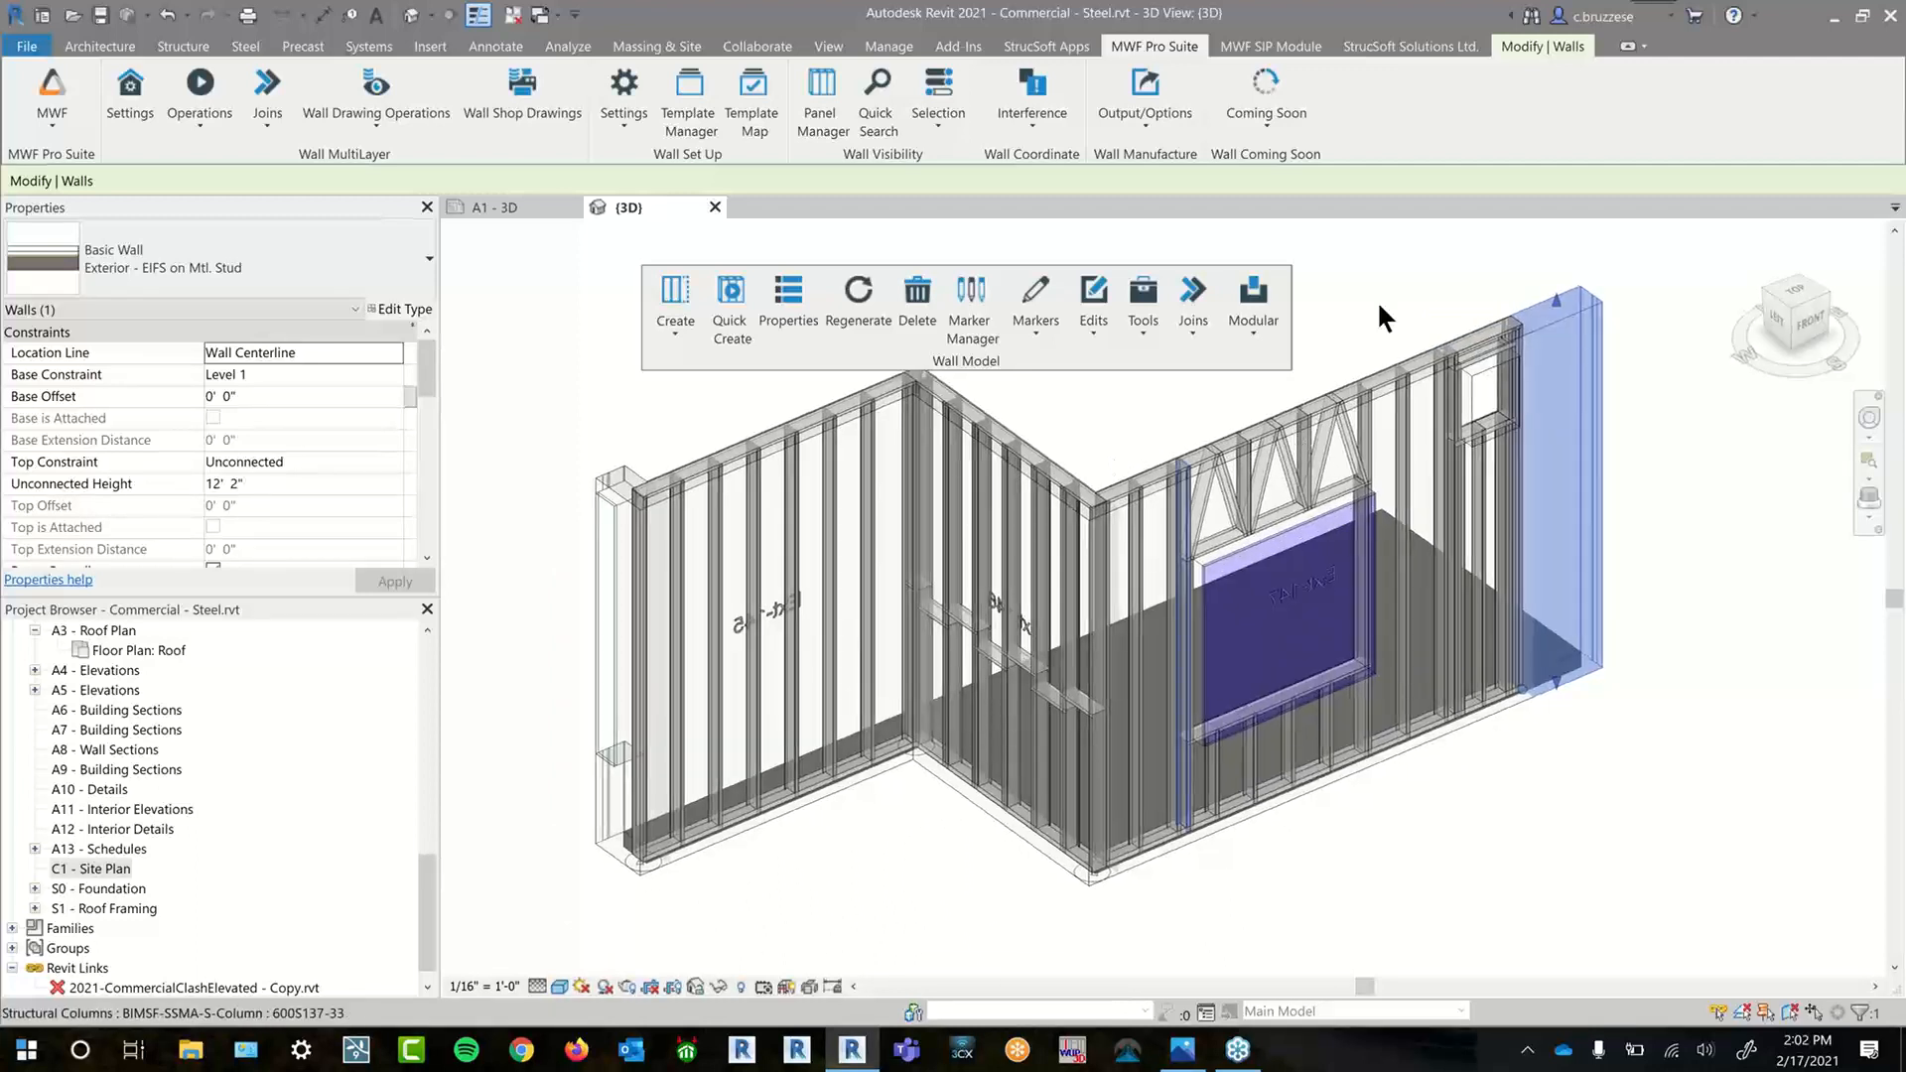
{"action": "middle_click_drag", "start_coordinate": [1382, 279], "coordinate": [1377, 308]}
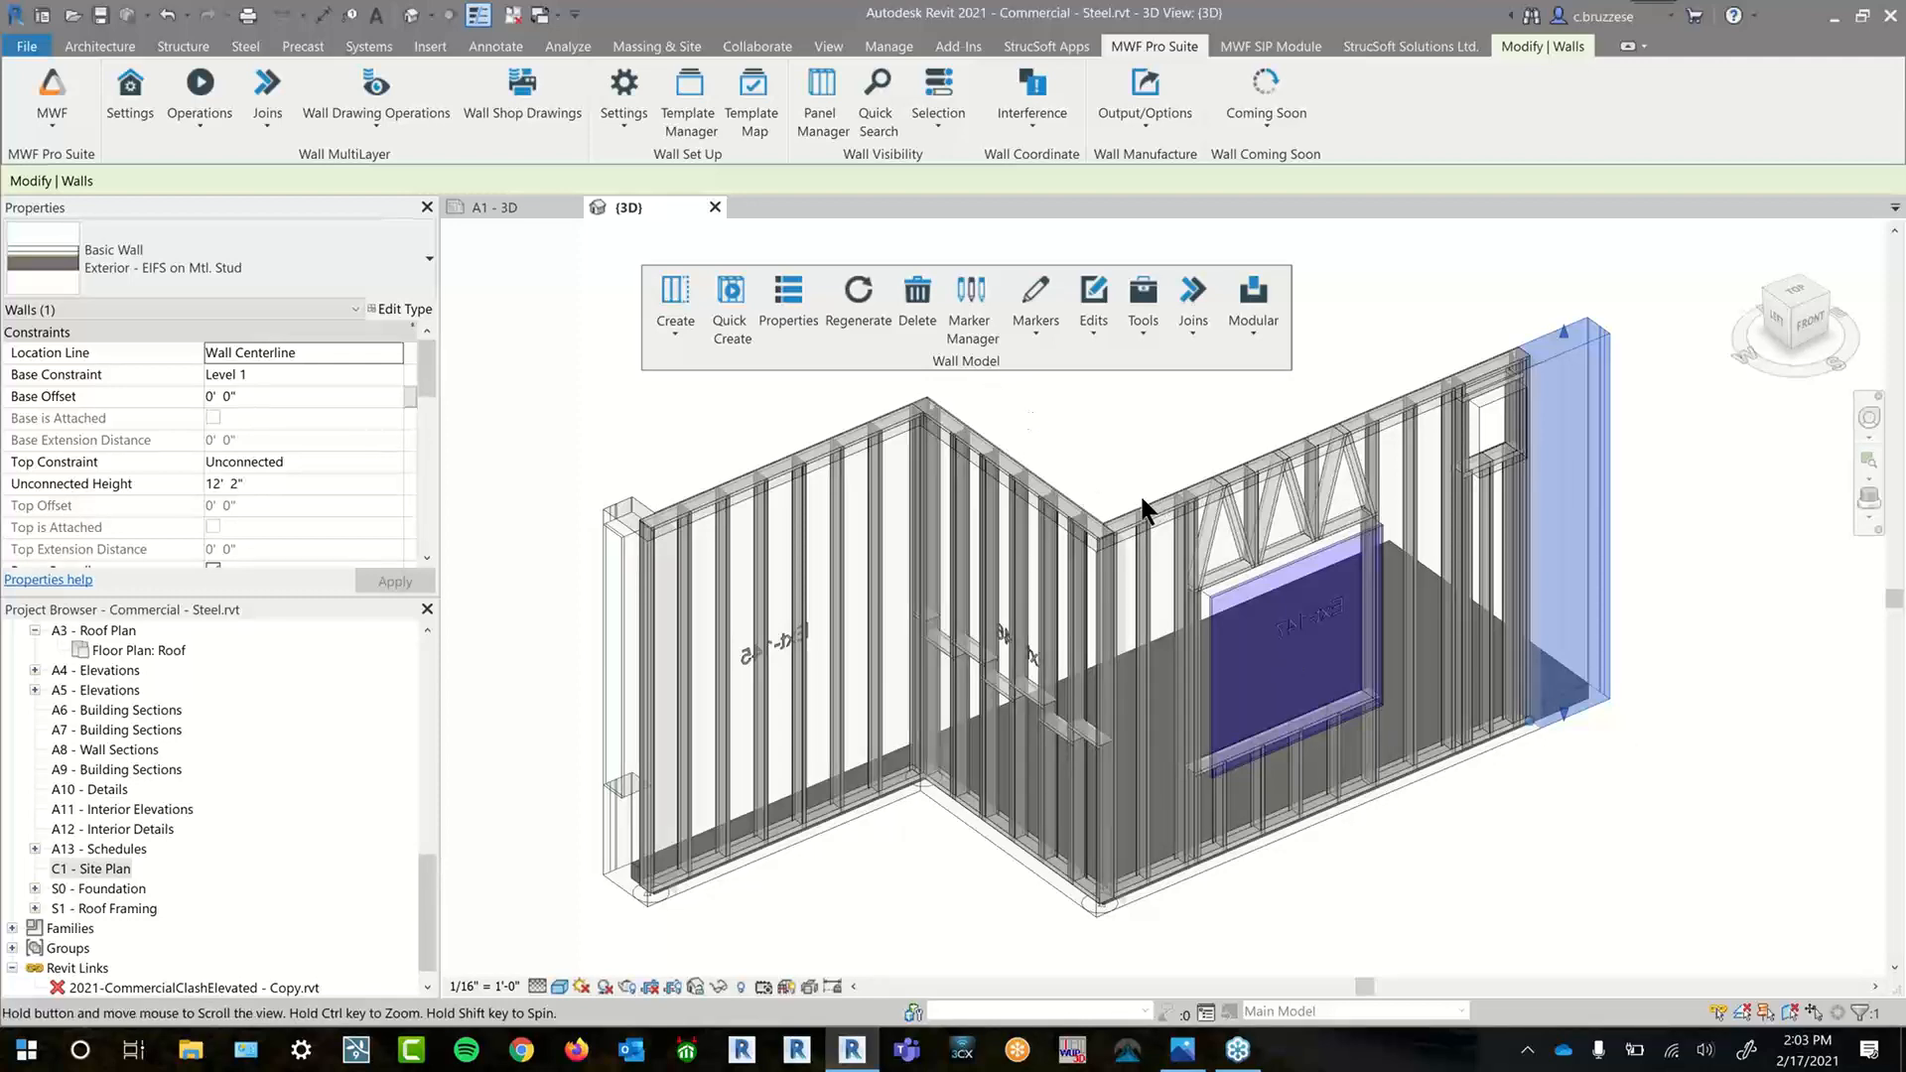
{"action": "middle_click_drag", "start_coordinate": [1140, 493], "coordinate": [1229, 454]}
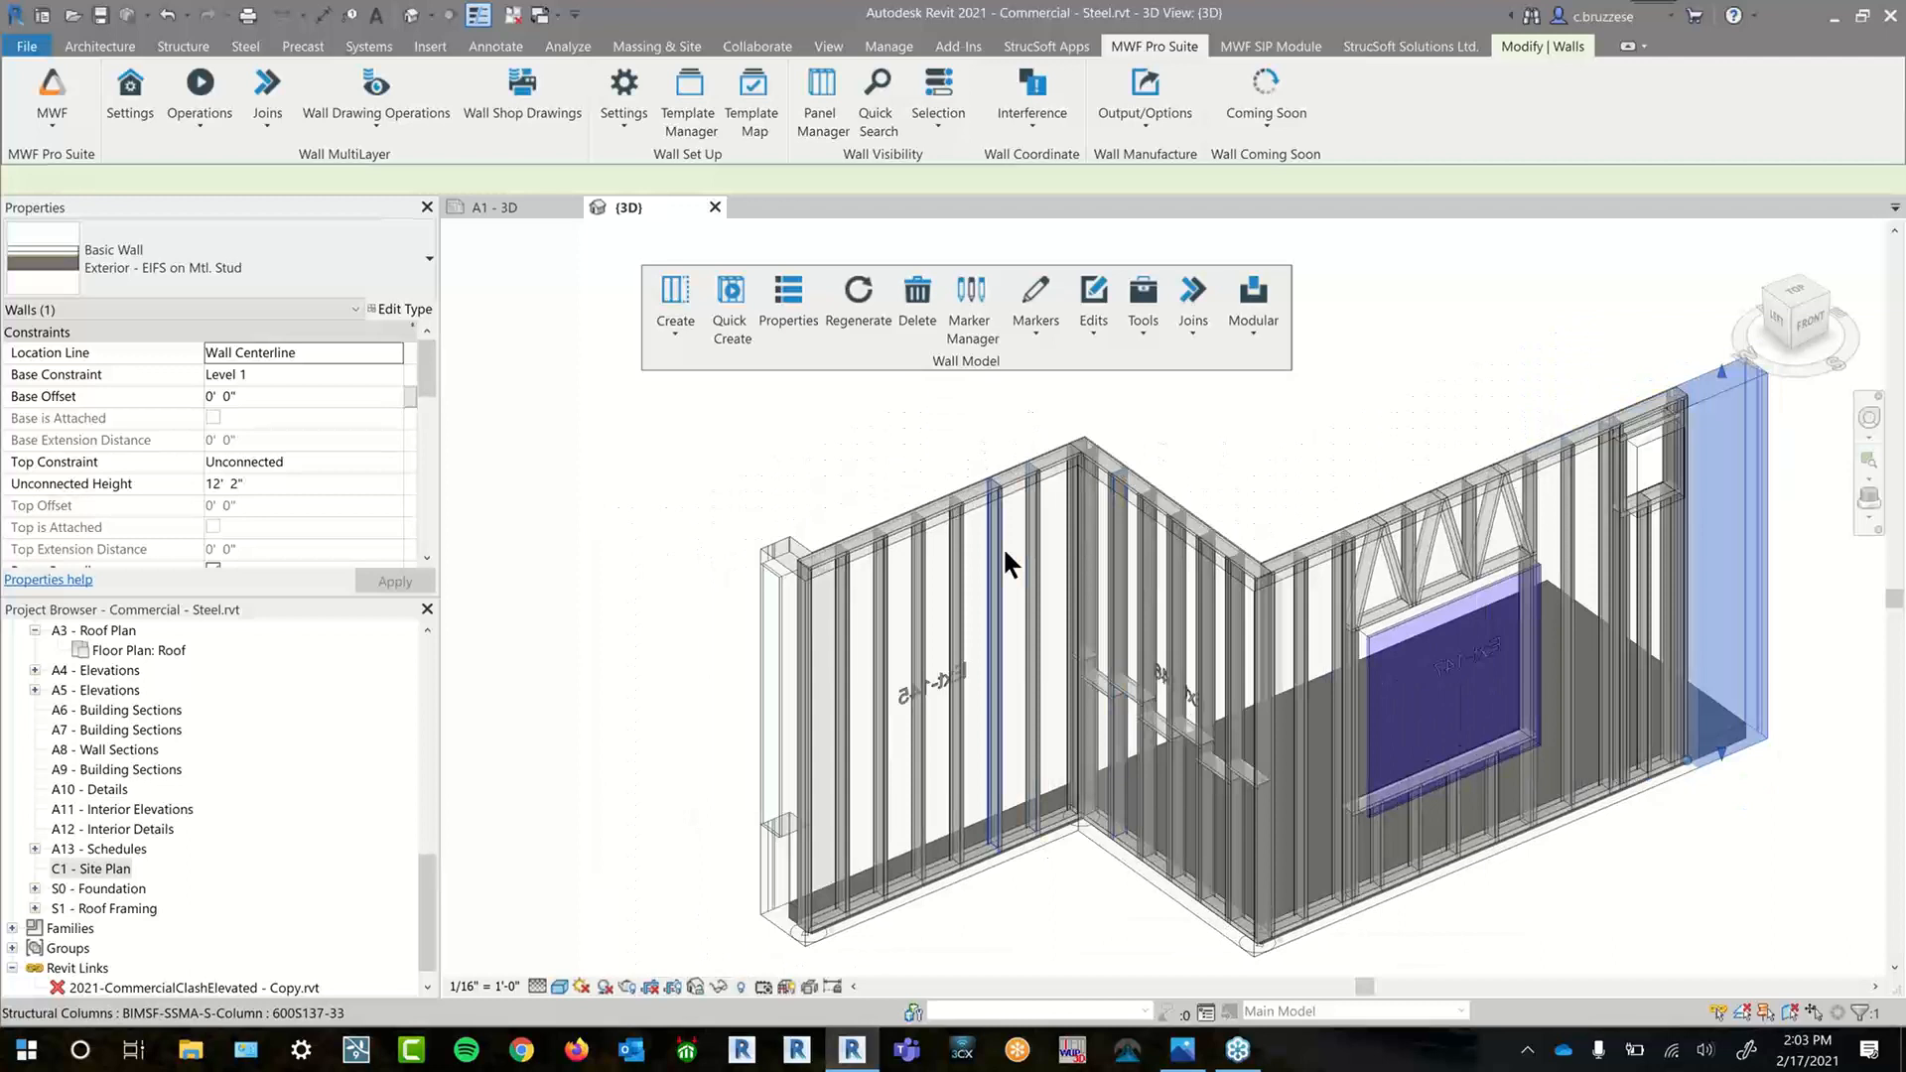
{"action": "left_click", "coordinate": [1003, 546]}
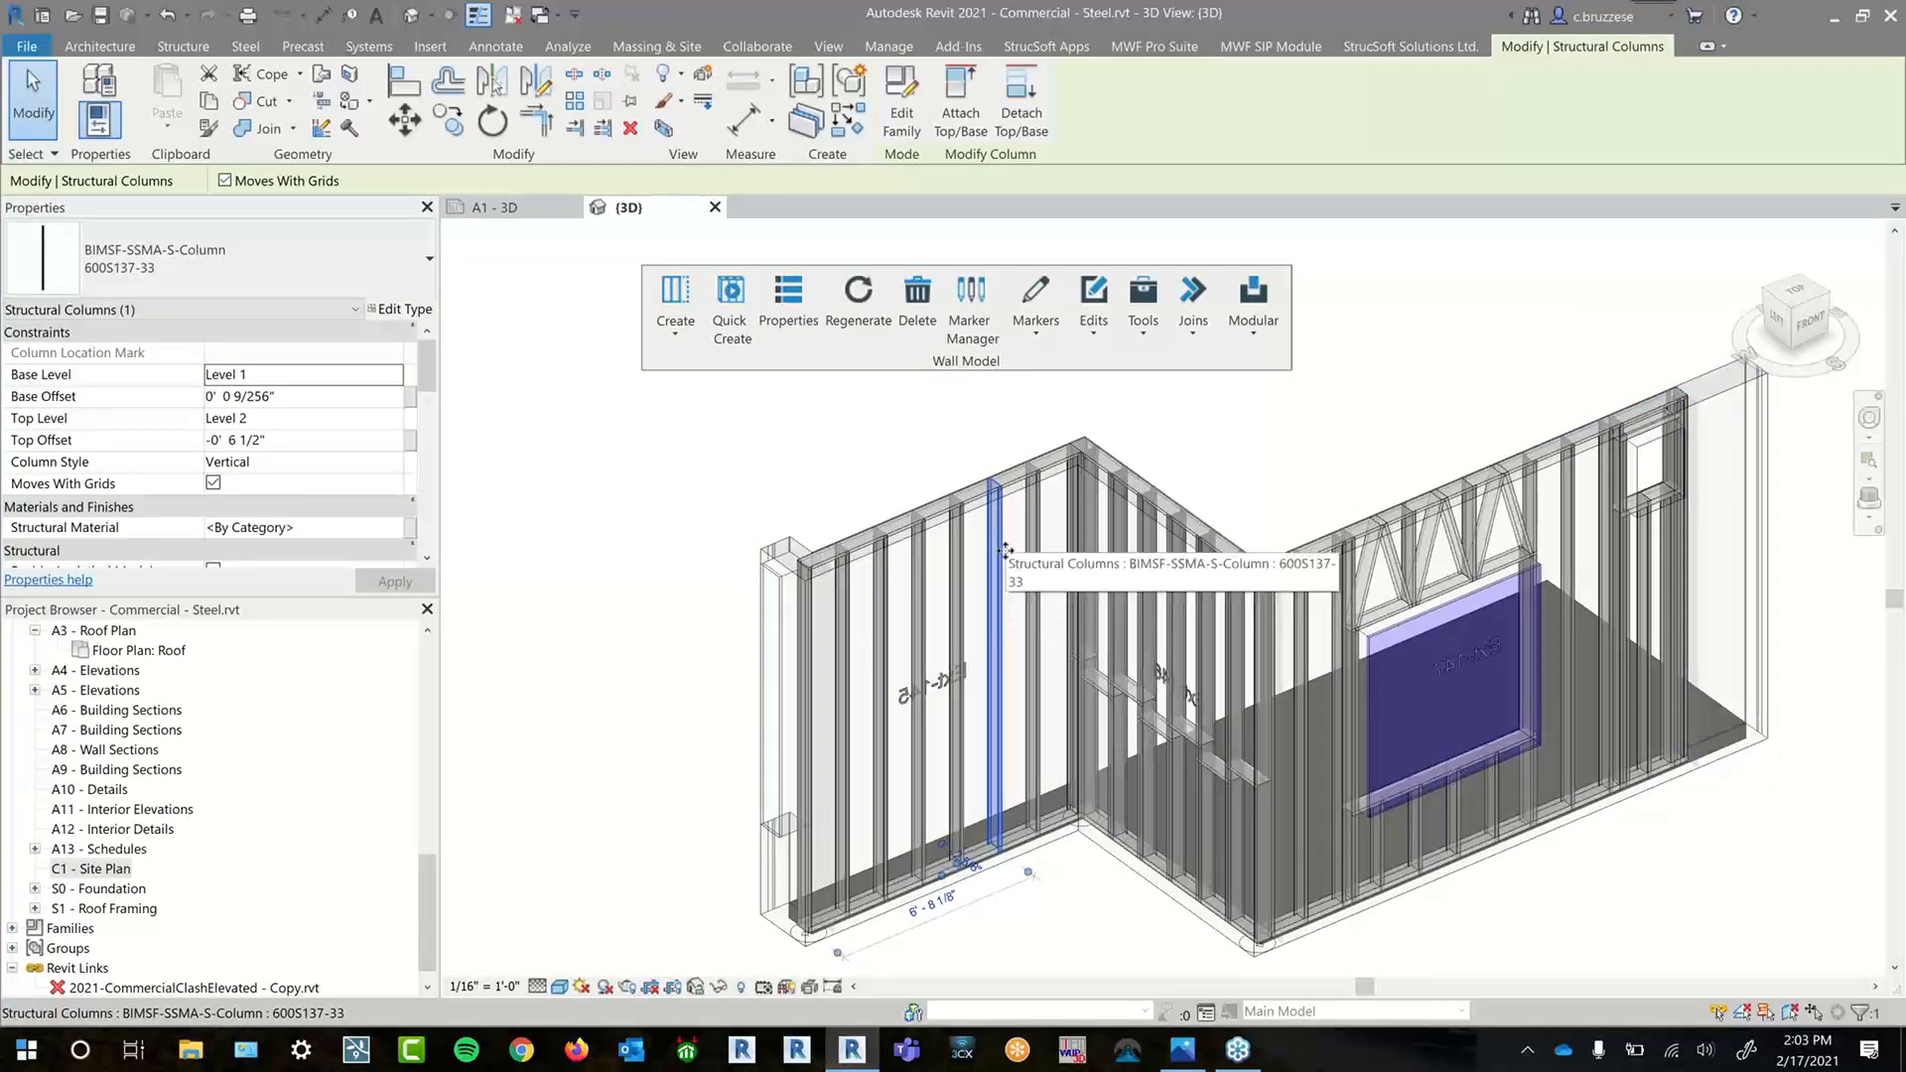
{"action": "left_click", "coordinate": [1160, 46]}
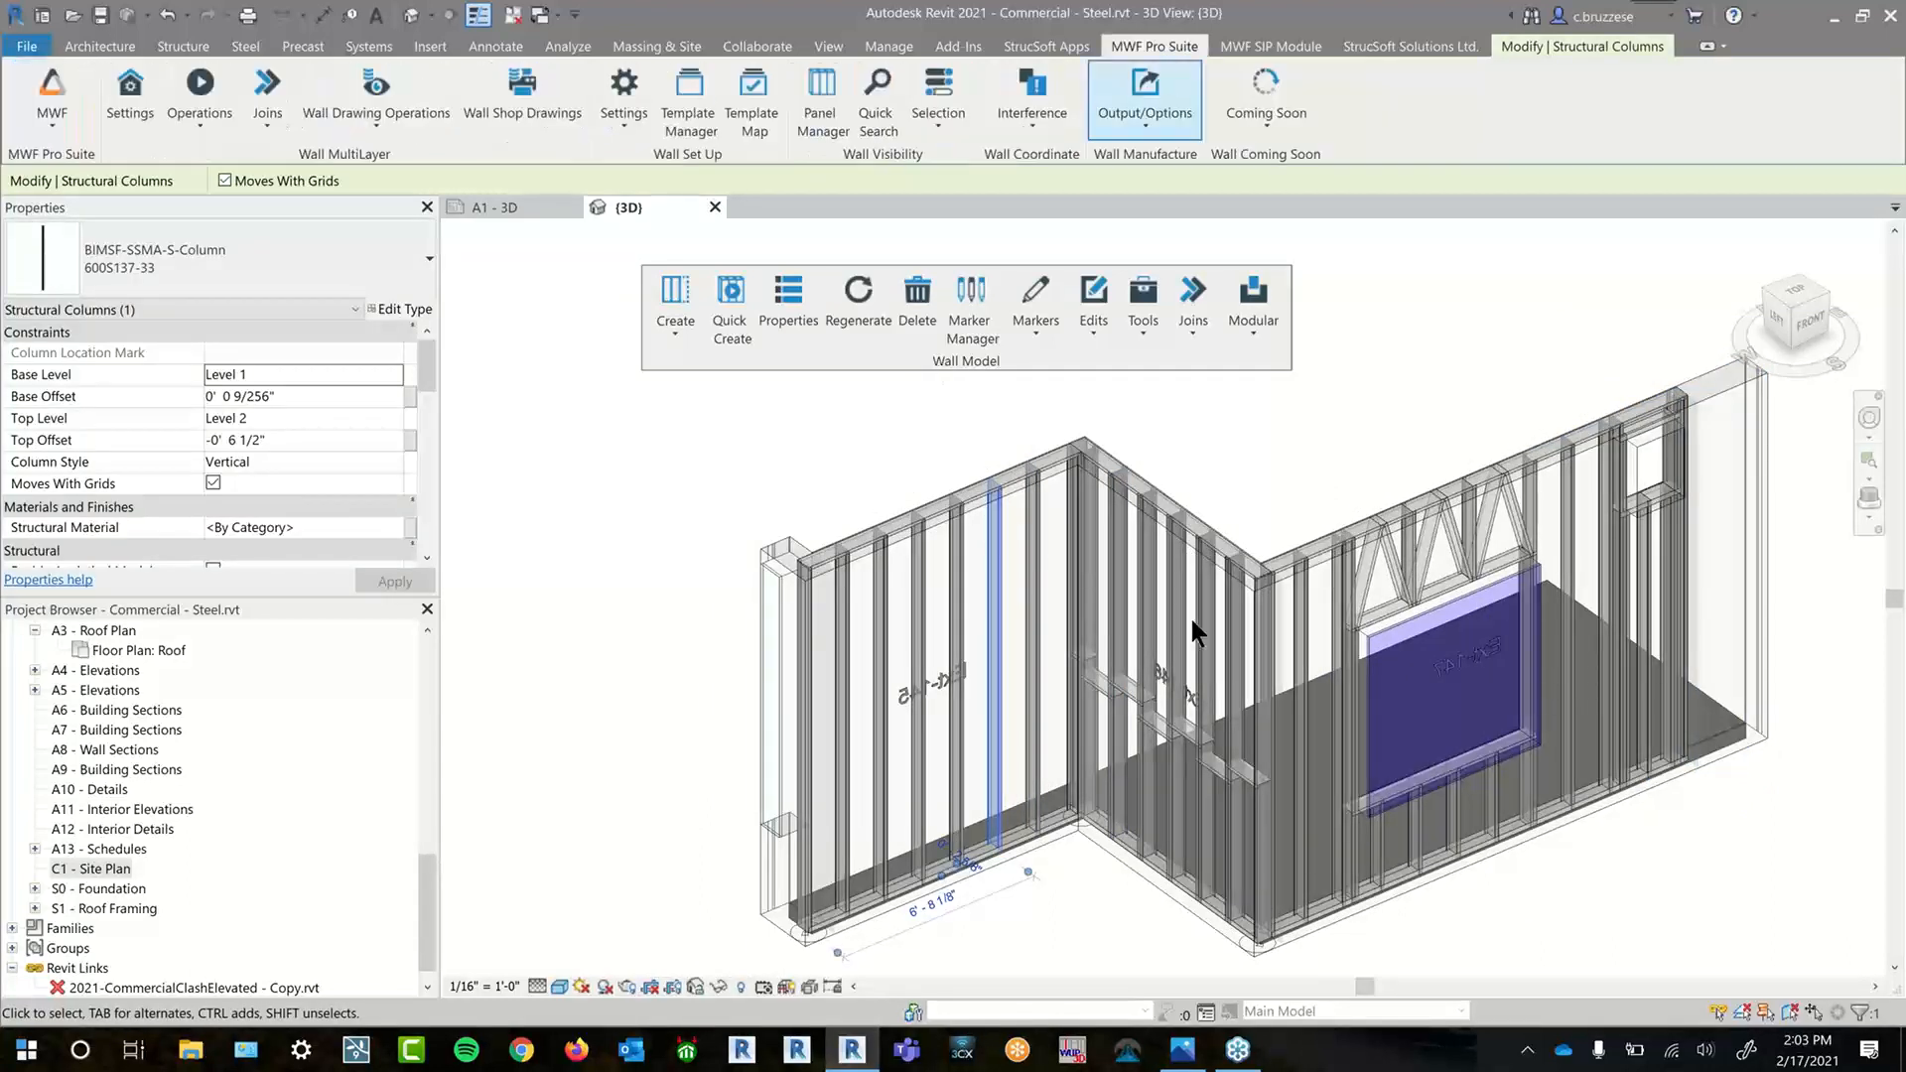
- Switch to Photos to view the Howick X-TENDA.jpeg framing picture, and return to the wall model in Revit
{"action": "left_click", "coordinate": [1184, 1052]}
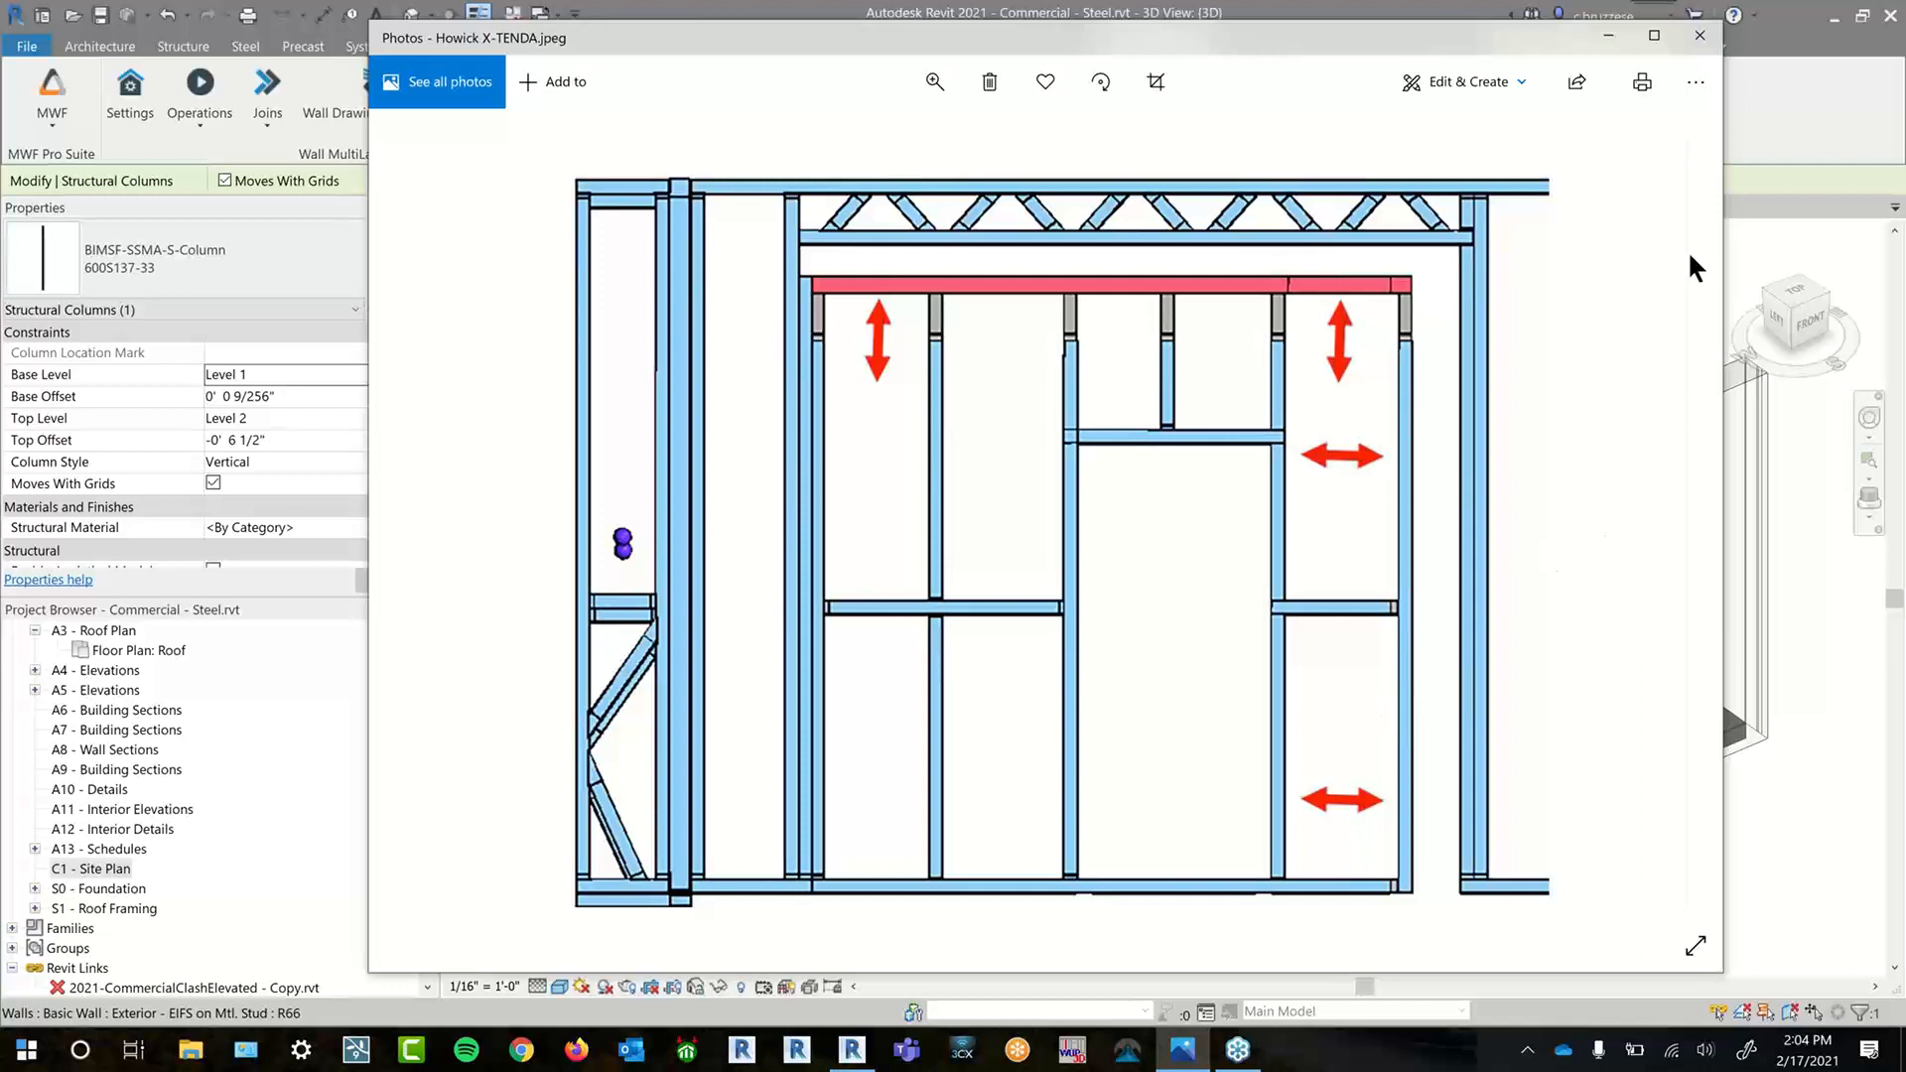
{"action": "left_click", "coordinate": [1608, 37]}
{"action": "middle_click_drag", "start_coordinate": [1041, 705], "coordinate": [1107, 635]}
{"action": "scroll", "coordinate": [978, 536], "scroll_direction": "up", "scroll_amount": 2}
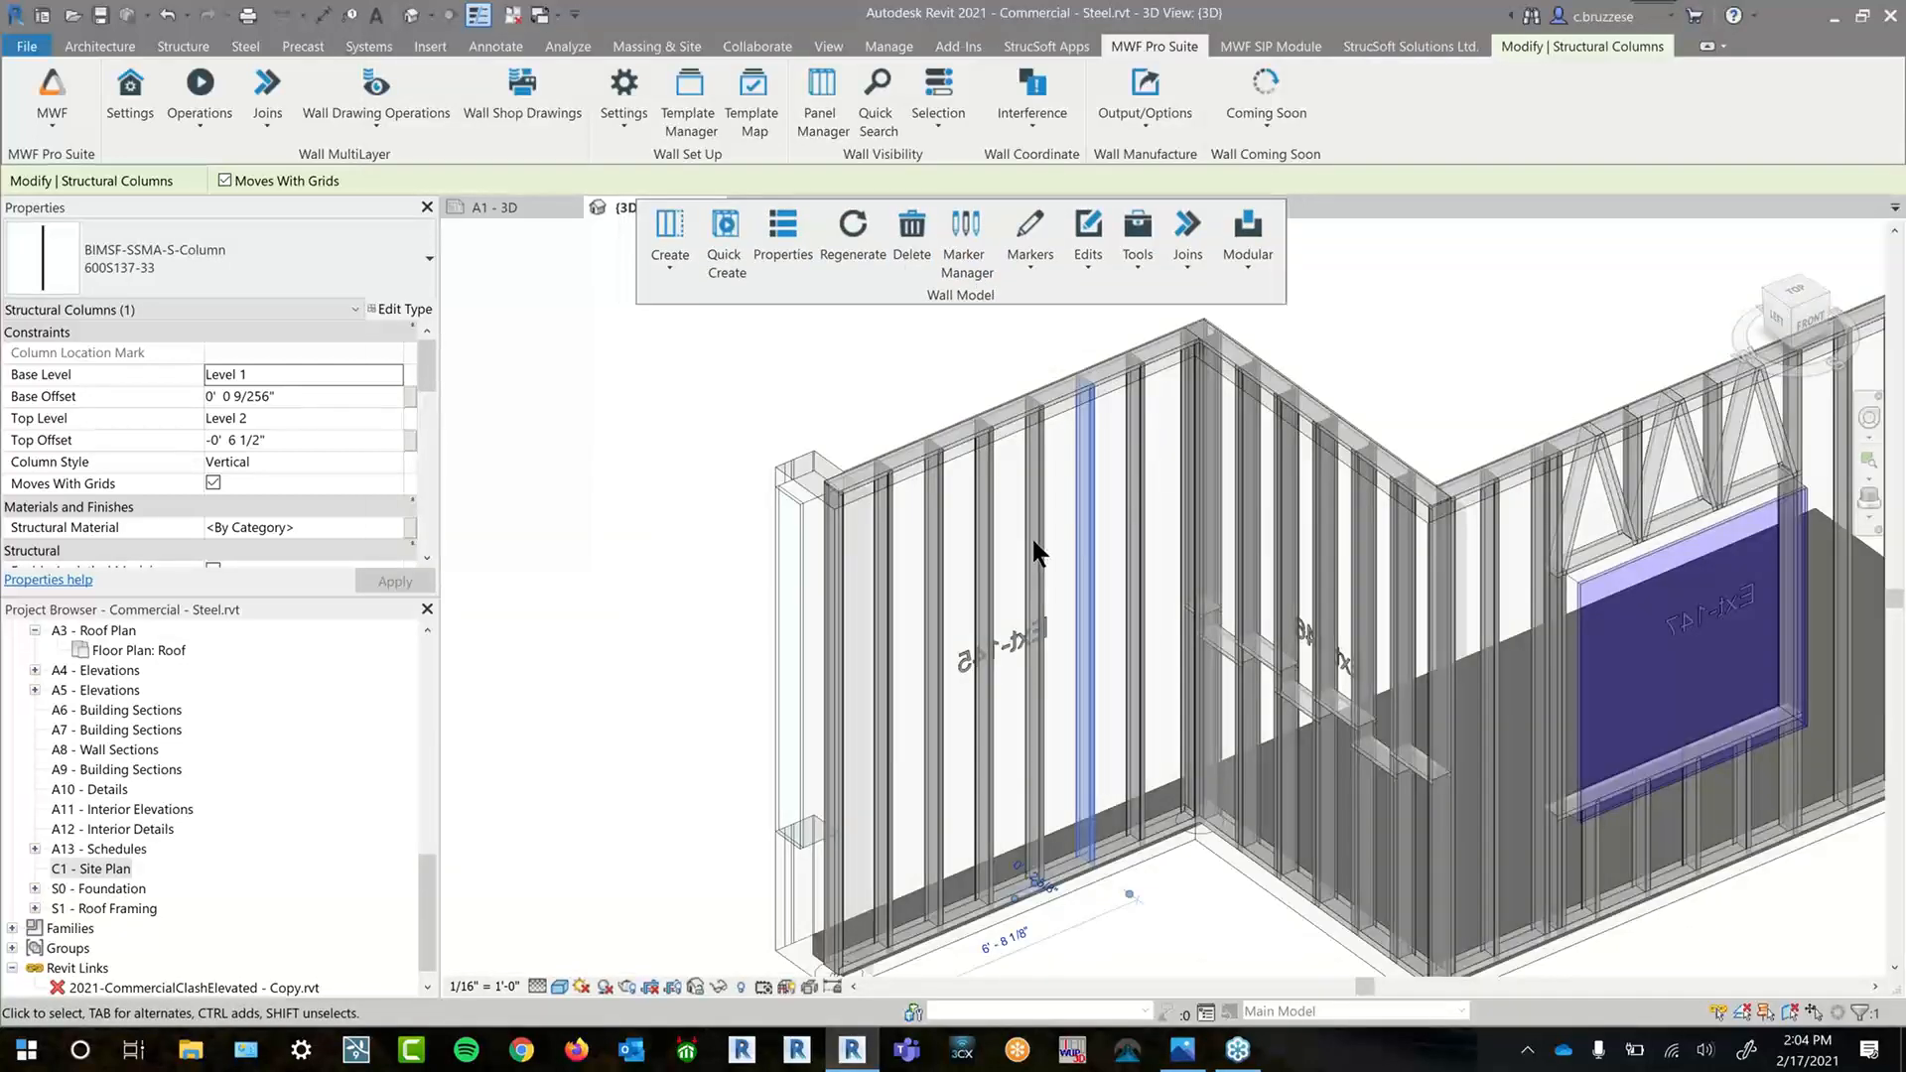
- Start Create Marker Lines for the wall model and enable horizontal marker lines
{"action": "left_click", "coordinate": [1027, 264]}
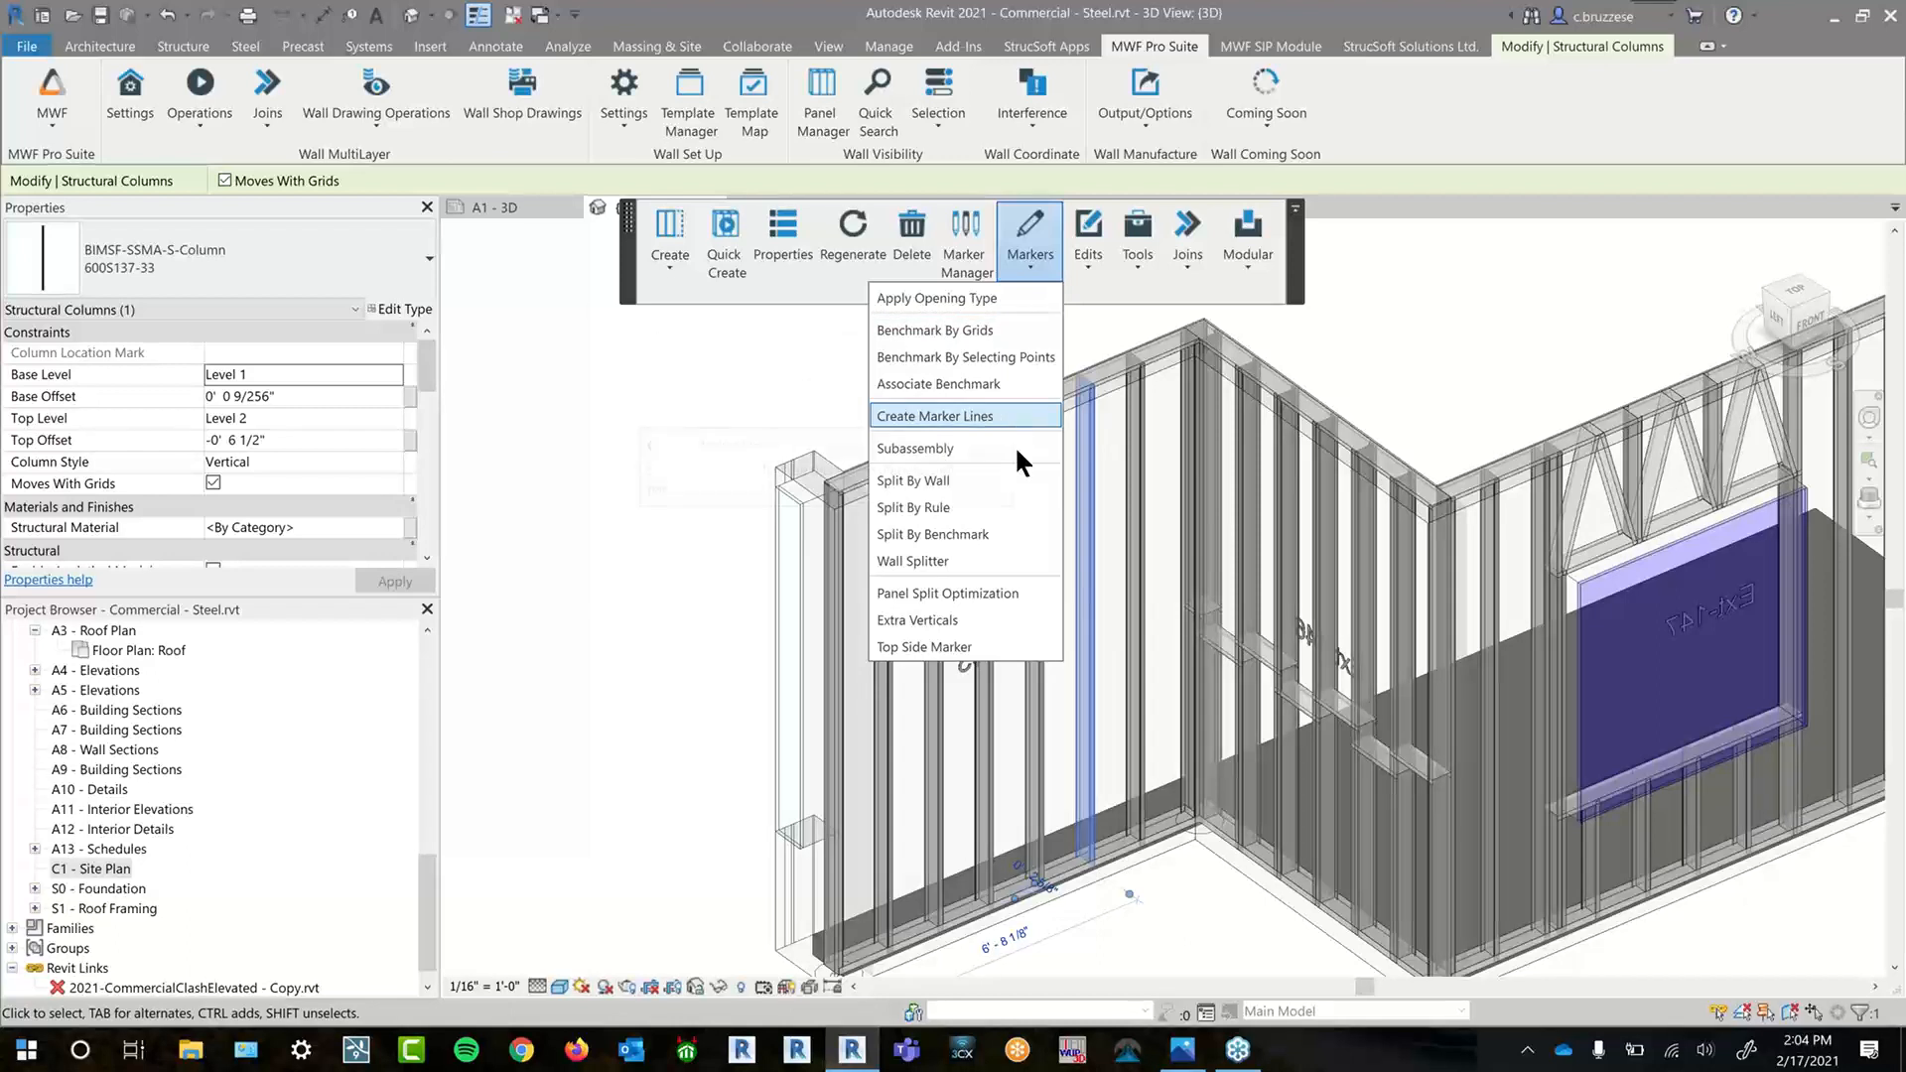
{"action": "left_click", "coordinate": [1010, 416]}
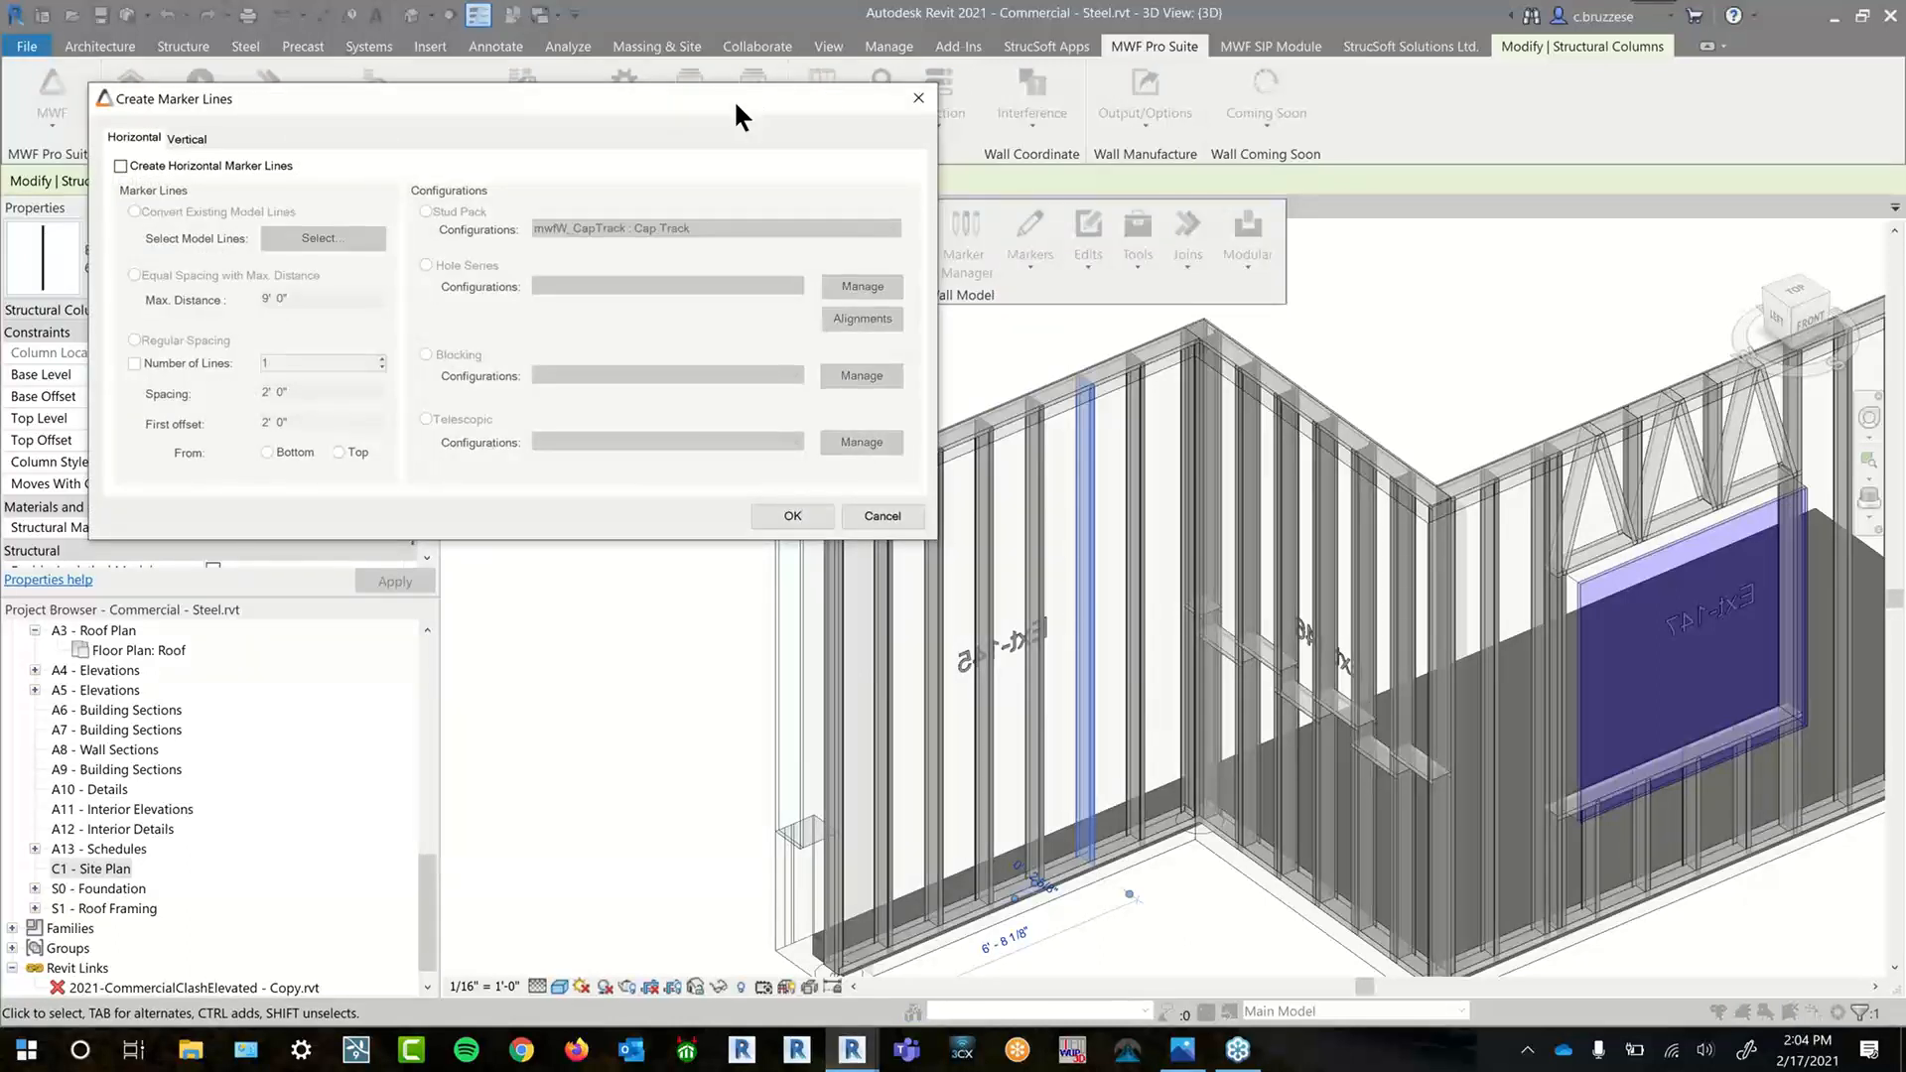
{"action": "left_click_drag", "start_coordinate": [734, 99], "coordinate": [785, 161]}
{"action": "left_click", "coordinate": [171, 226]}
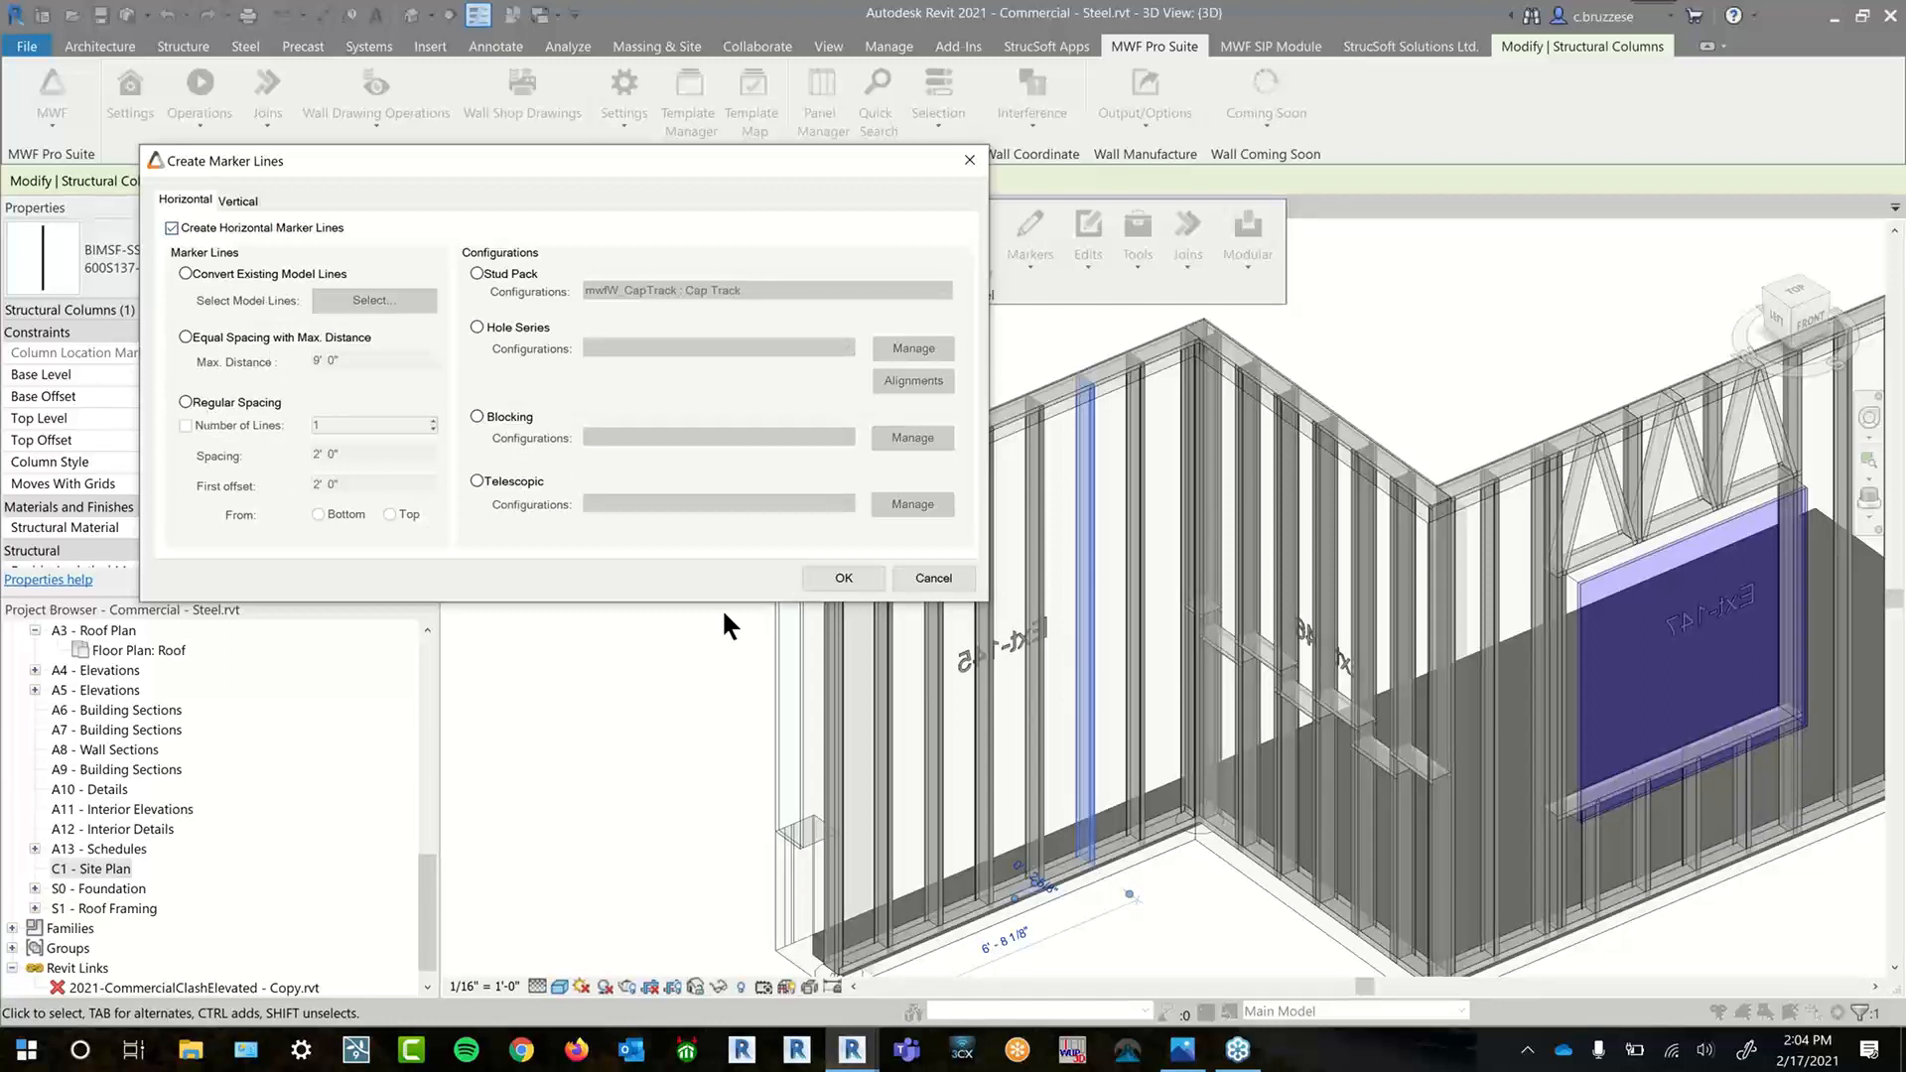
- Set the horizontal marker lines to Regular Spacing with 1 line measured from the top, consulting the Howick X-TENDA.jpeg picture
{"action": "left_click", "coordinate": [1185, 1052]}
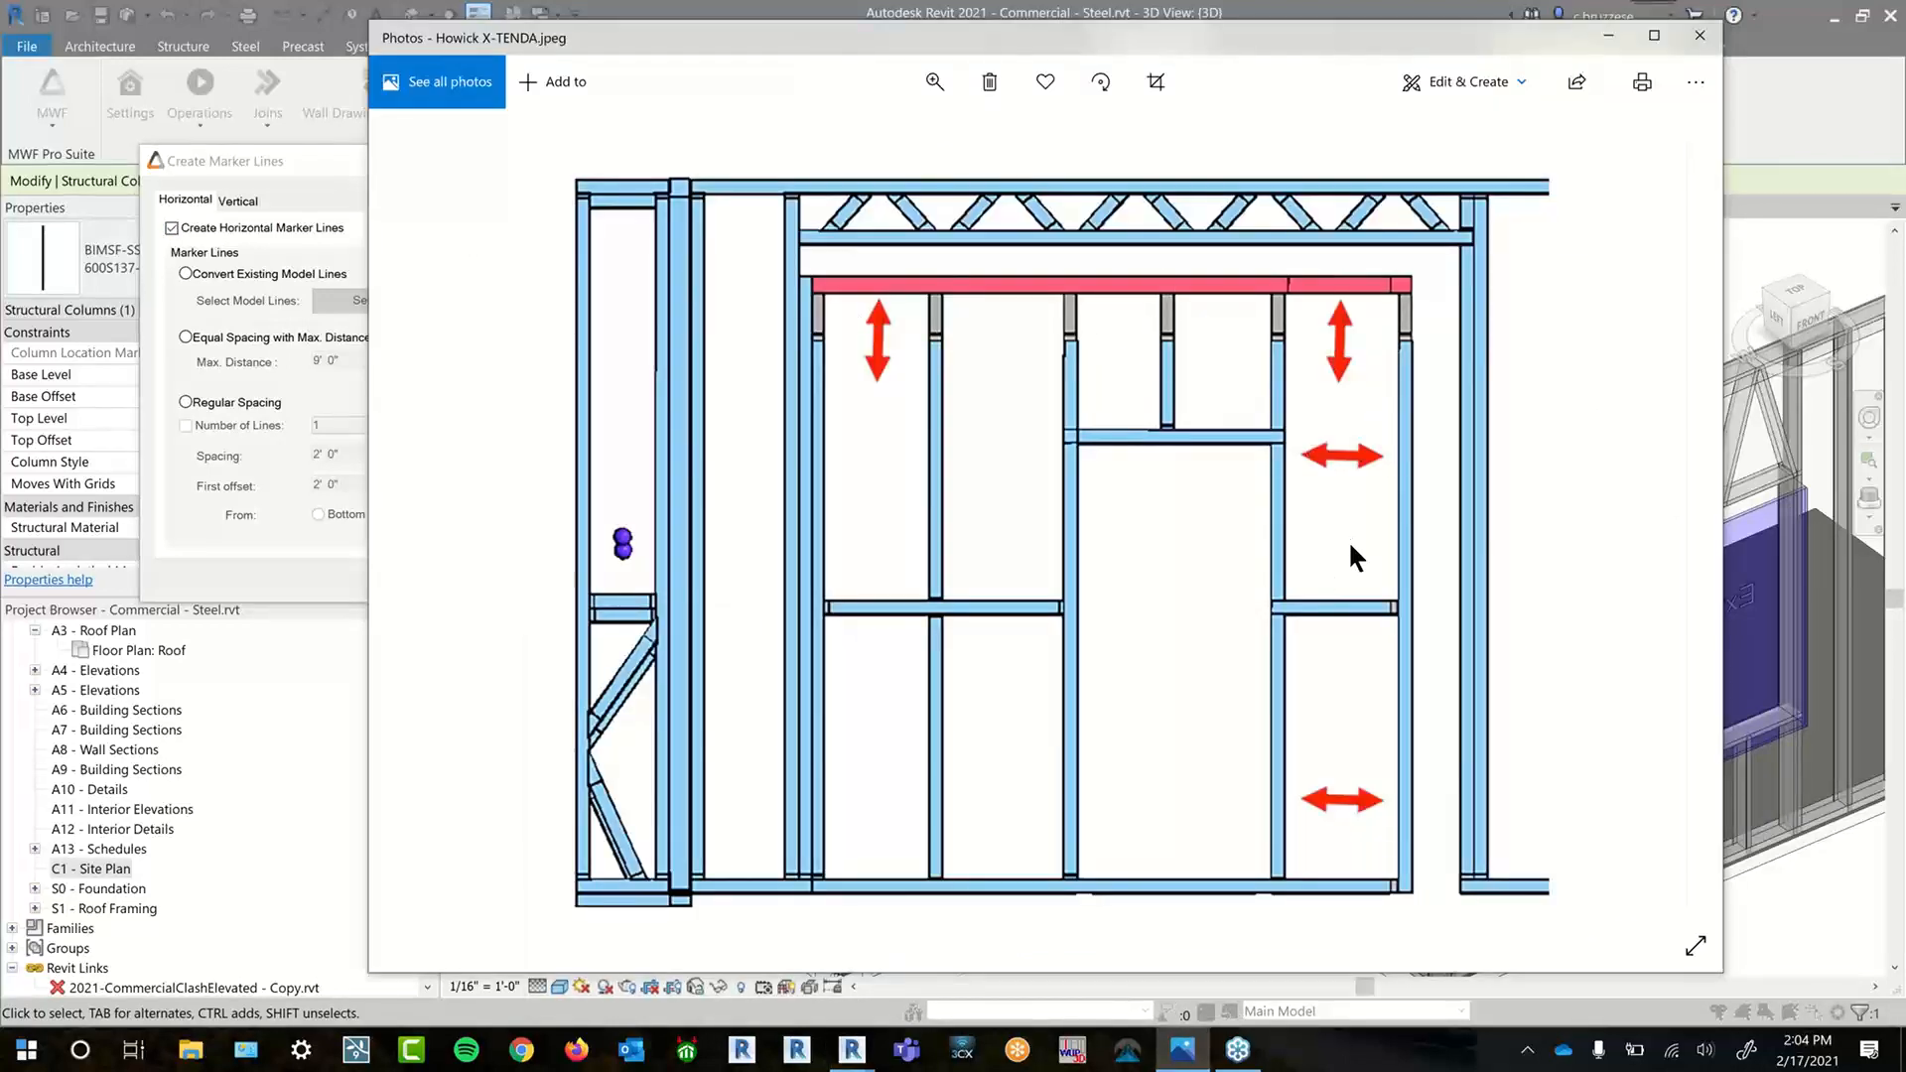
{"action": "left_click", "coordinate": [1609, 36]}
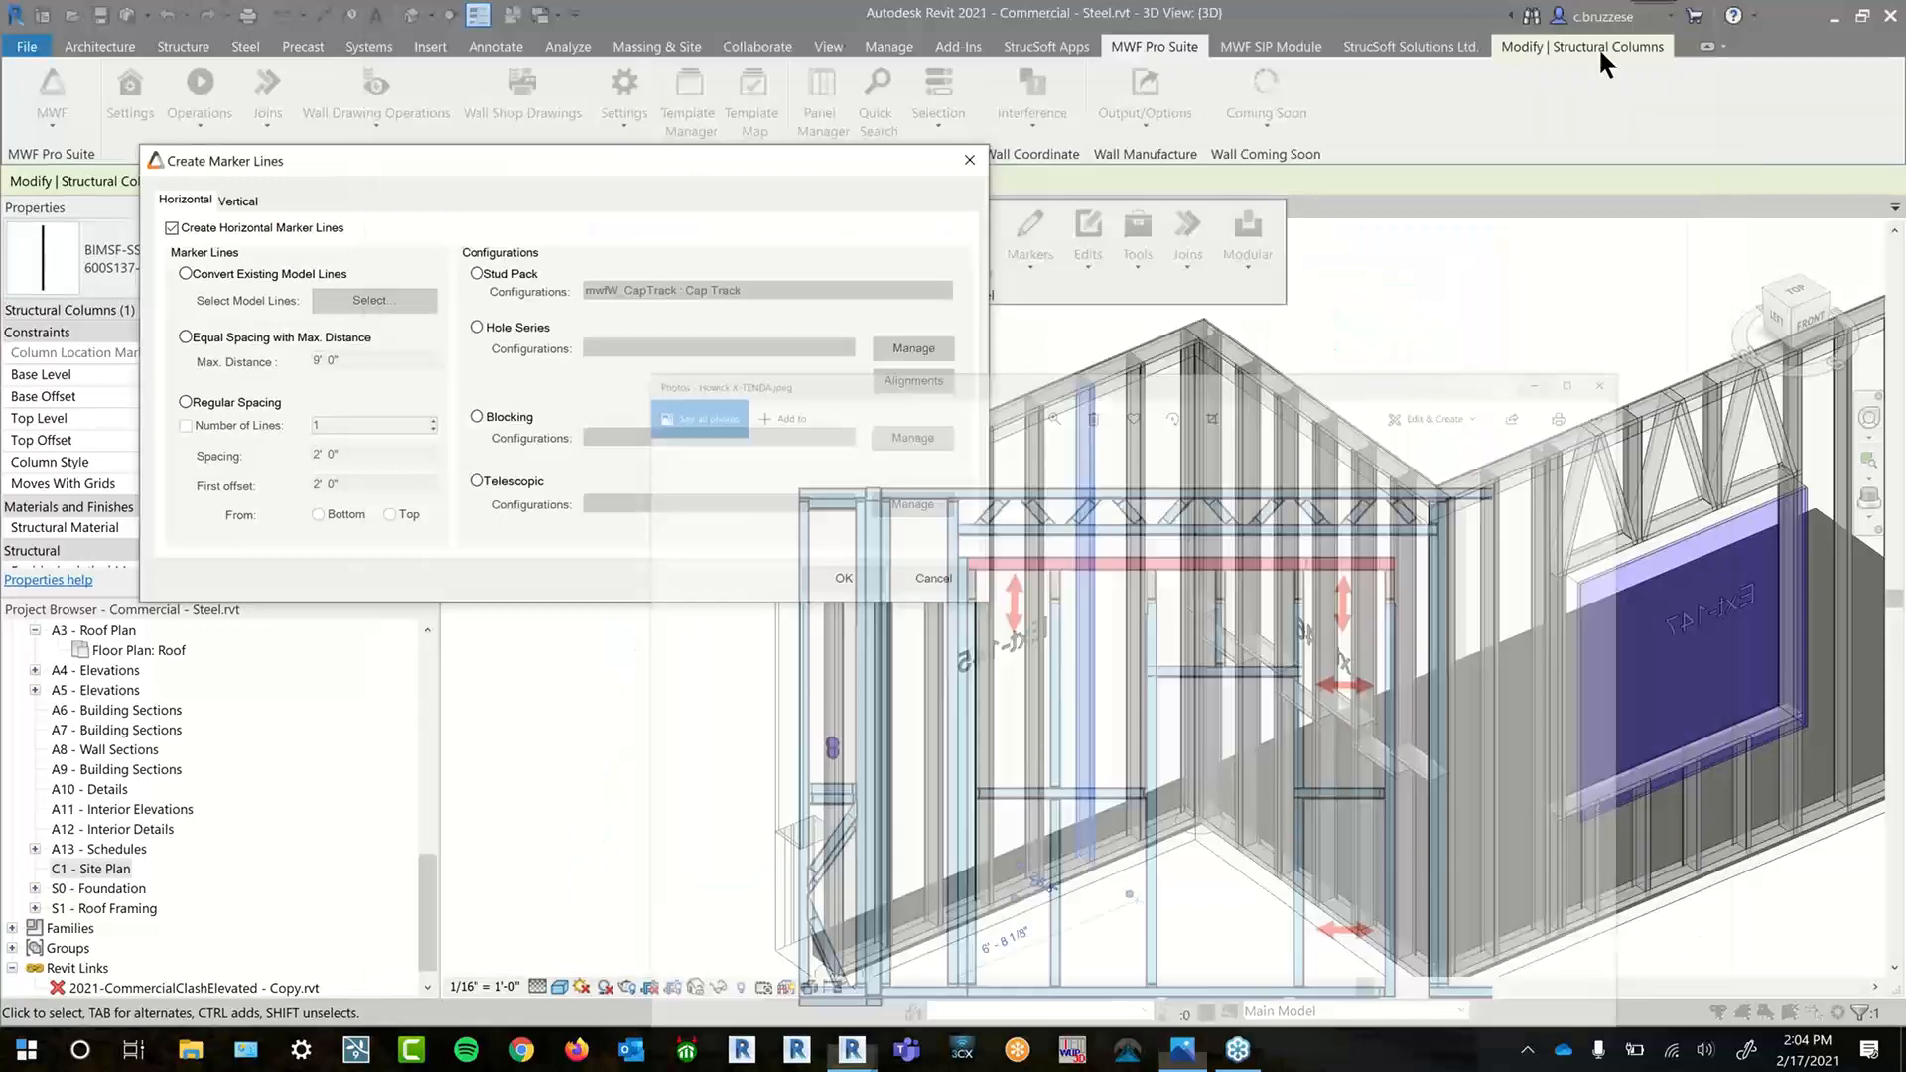
{"action": "left_click_drag", "start_coordinate": [362, 156], "coordinate": [389, 177]}
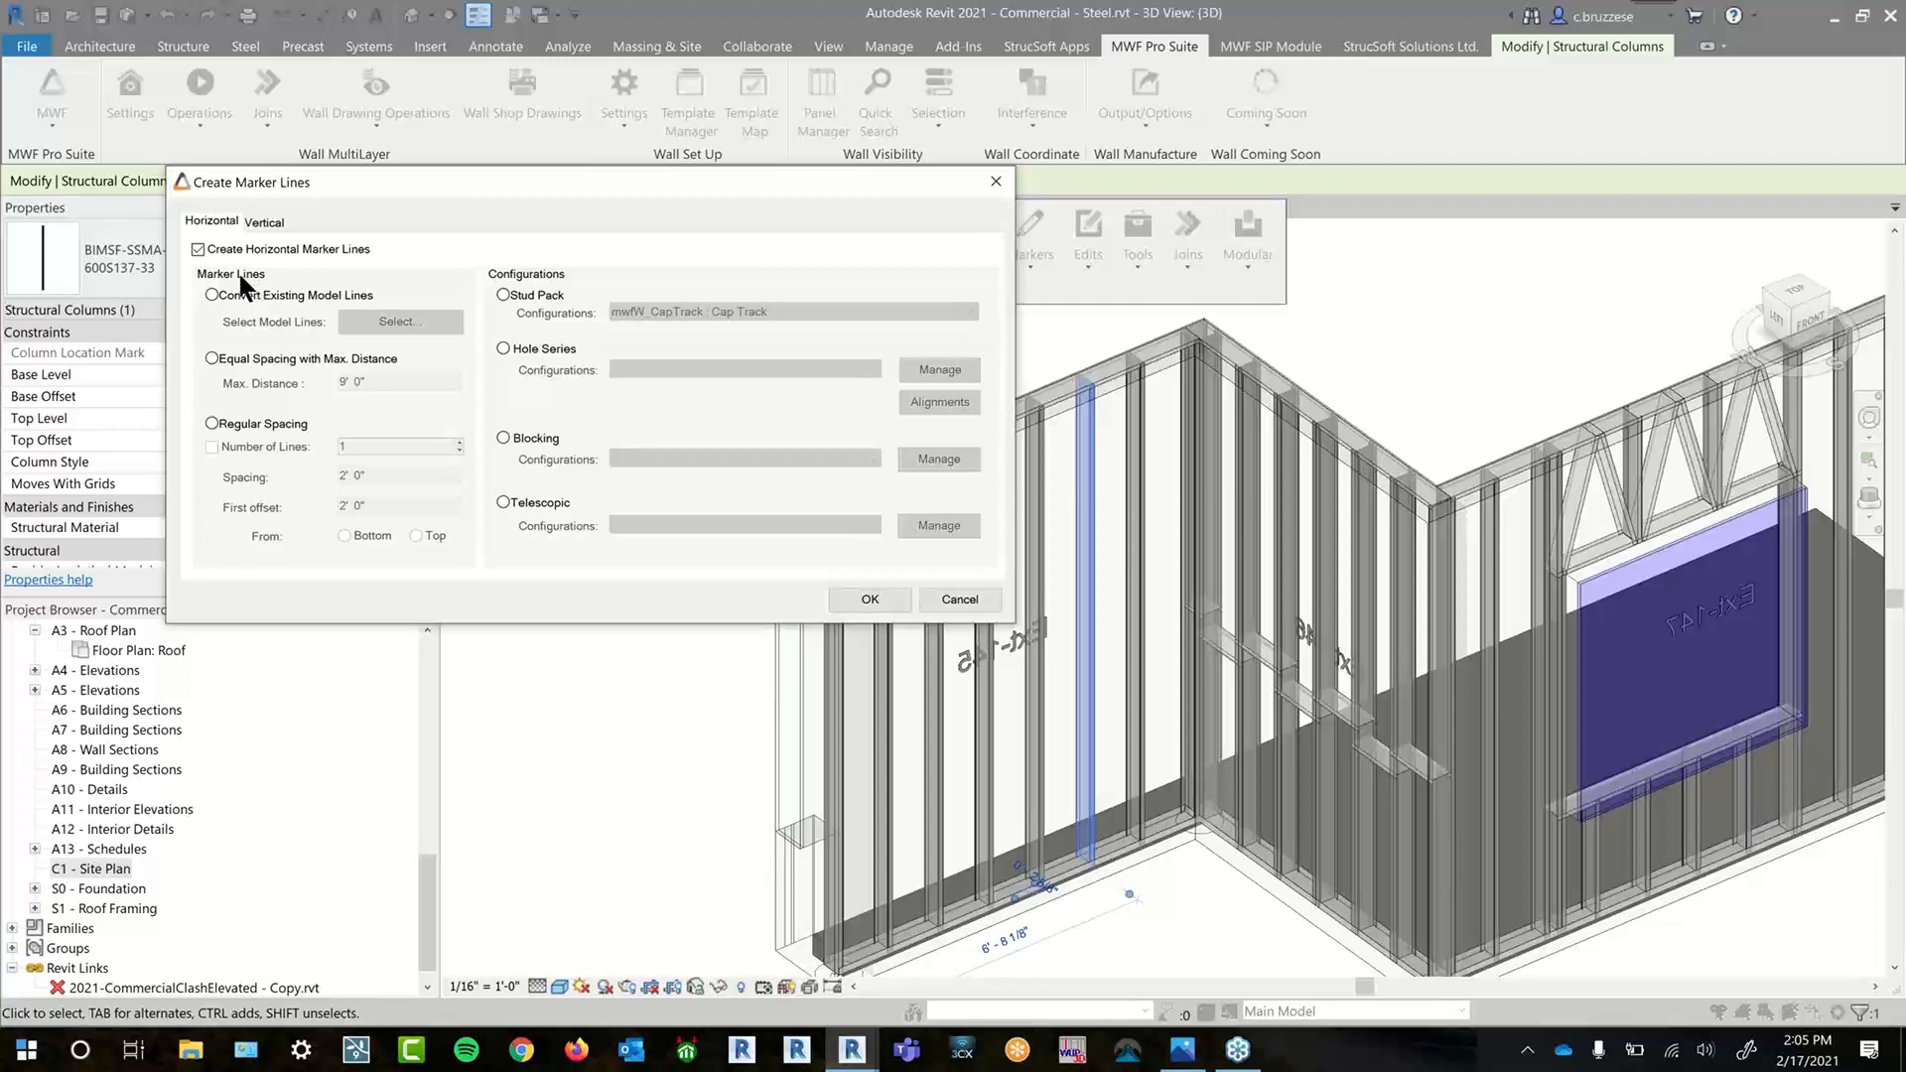
{"action": "left_click", "coordinate": [213, 422]}
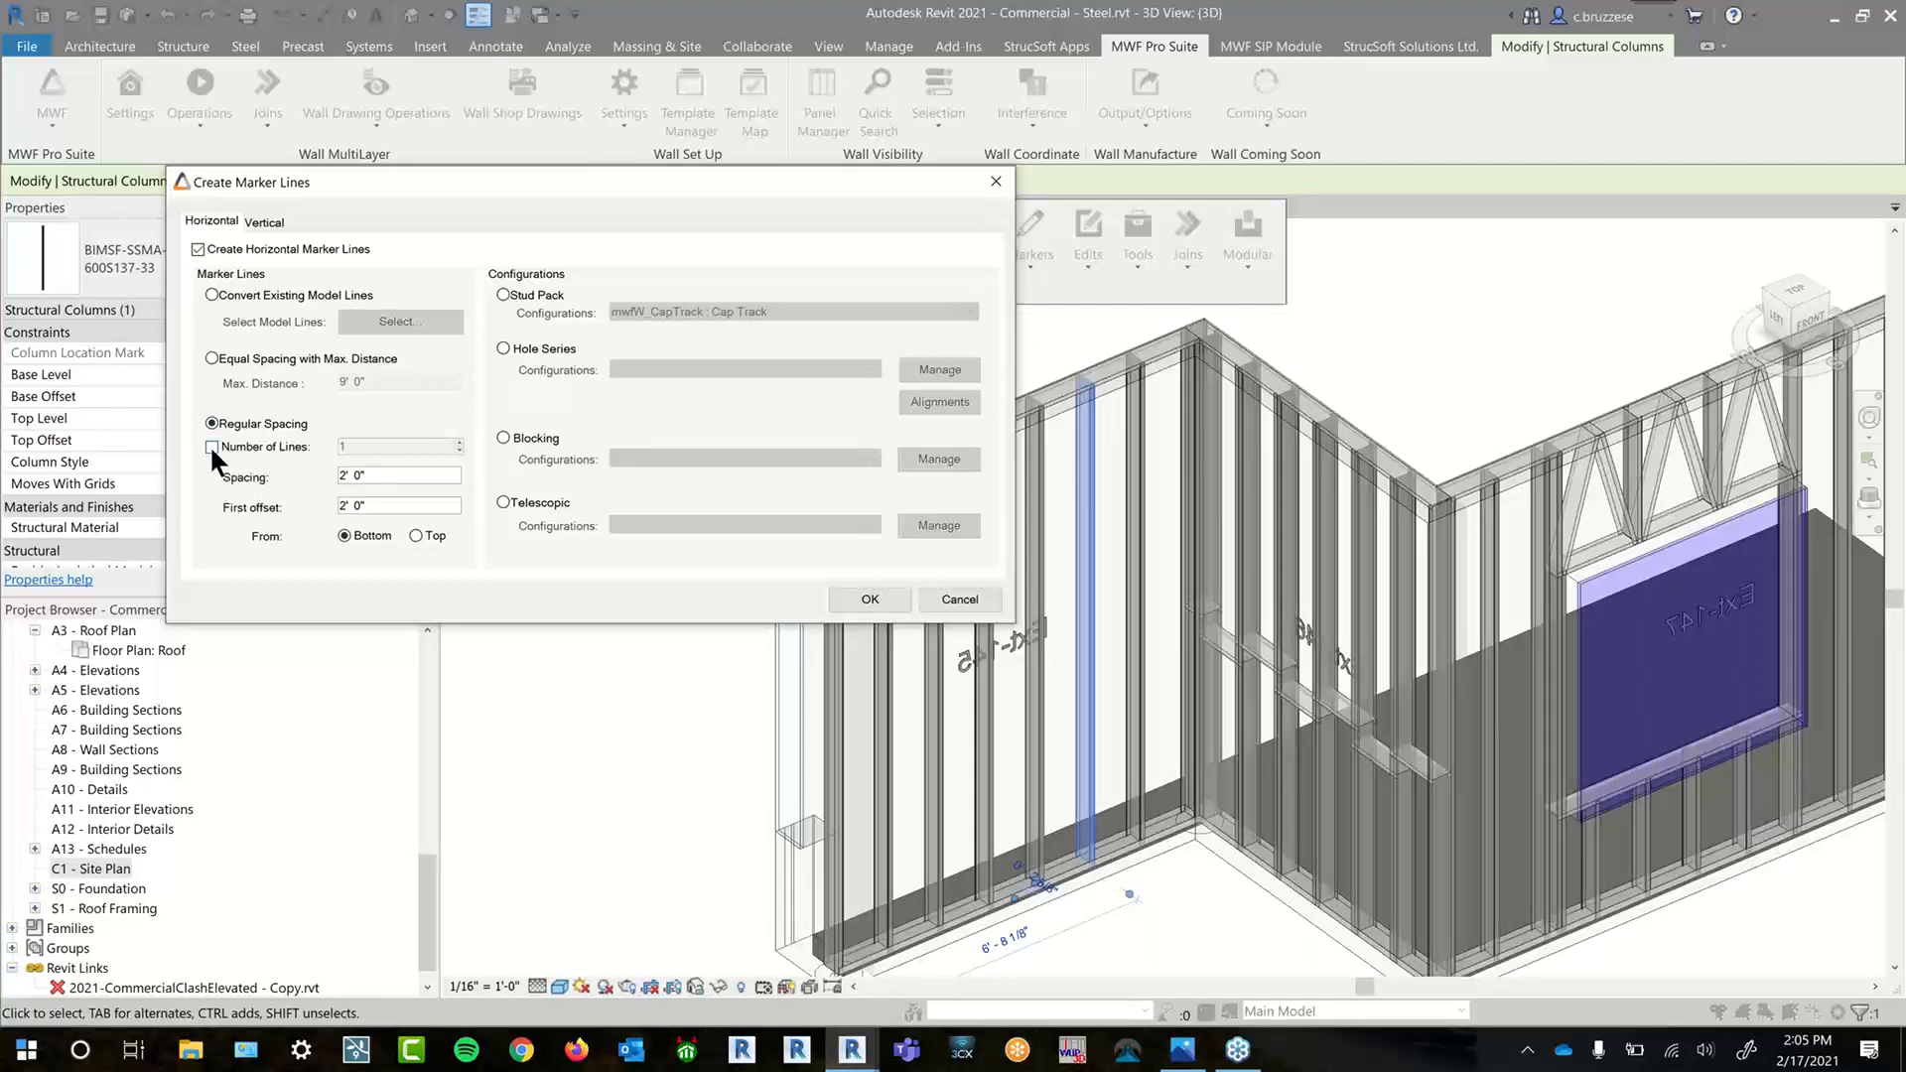
{"action": "left_click", "coordinate": [212, 447]}
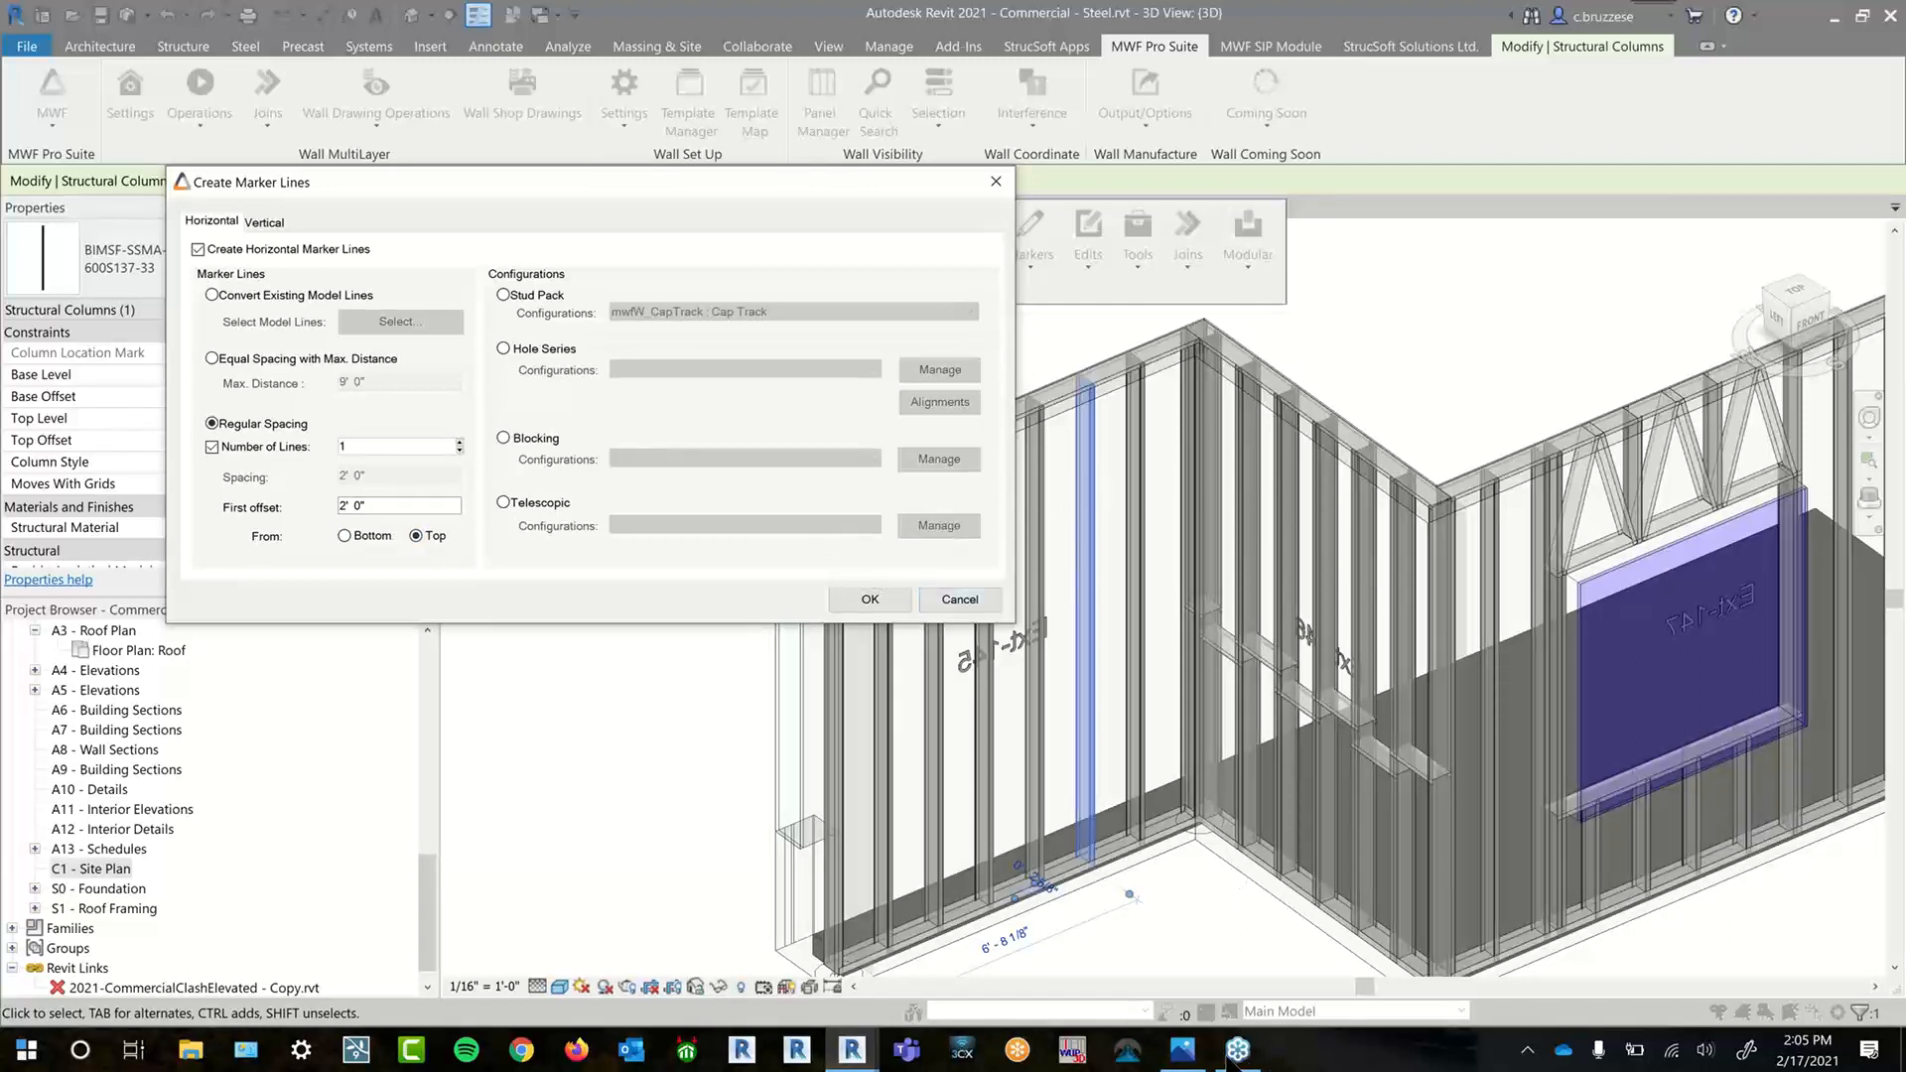
{"action": "left_click", "coordinate": [1191, 1053]}
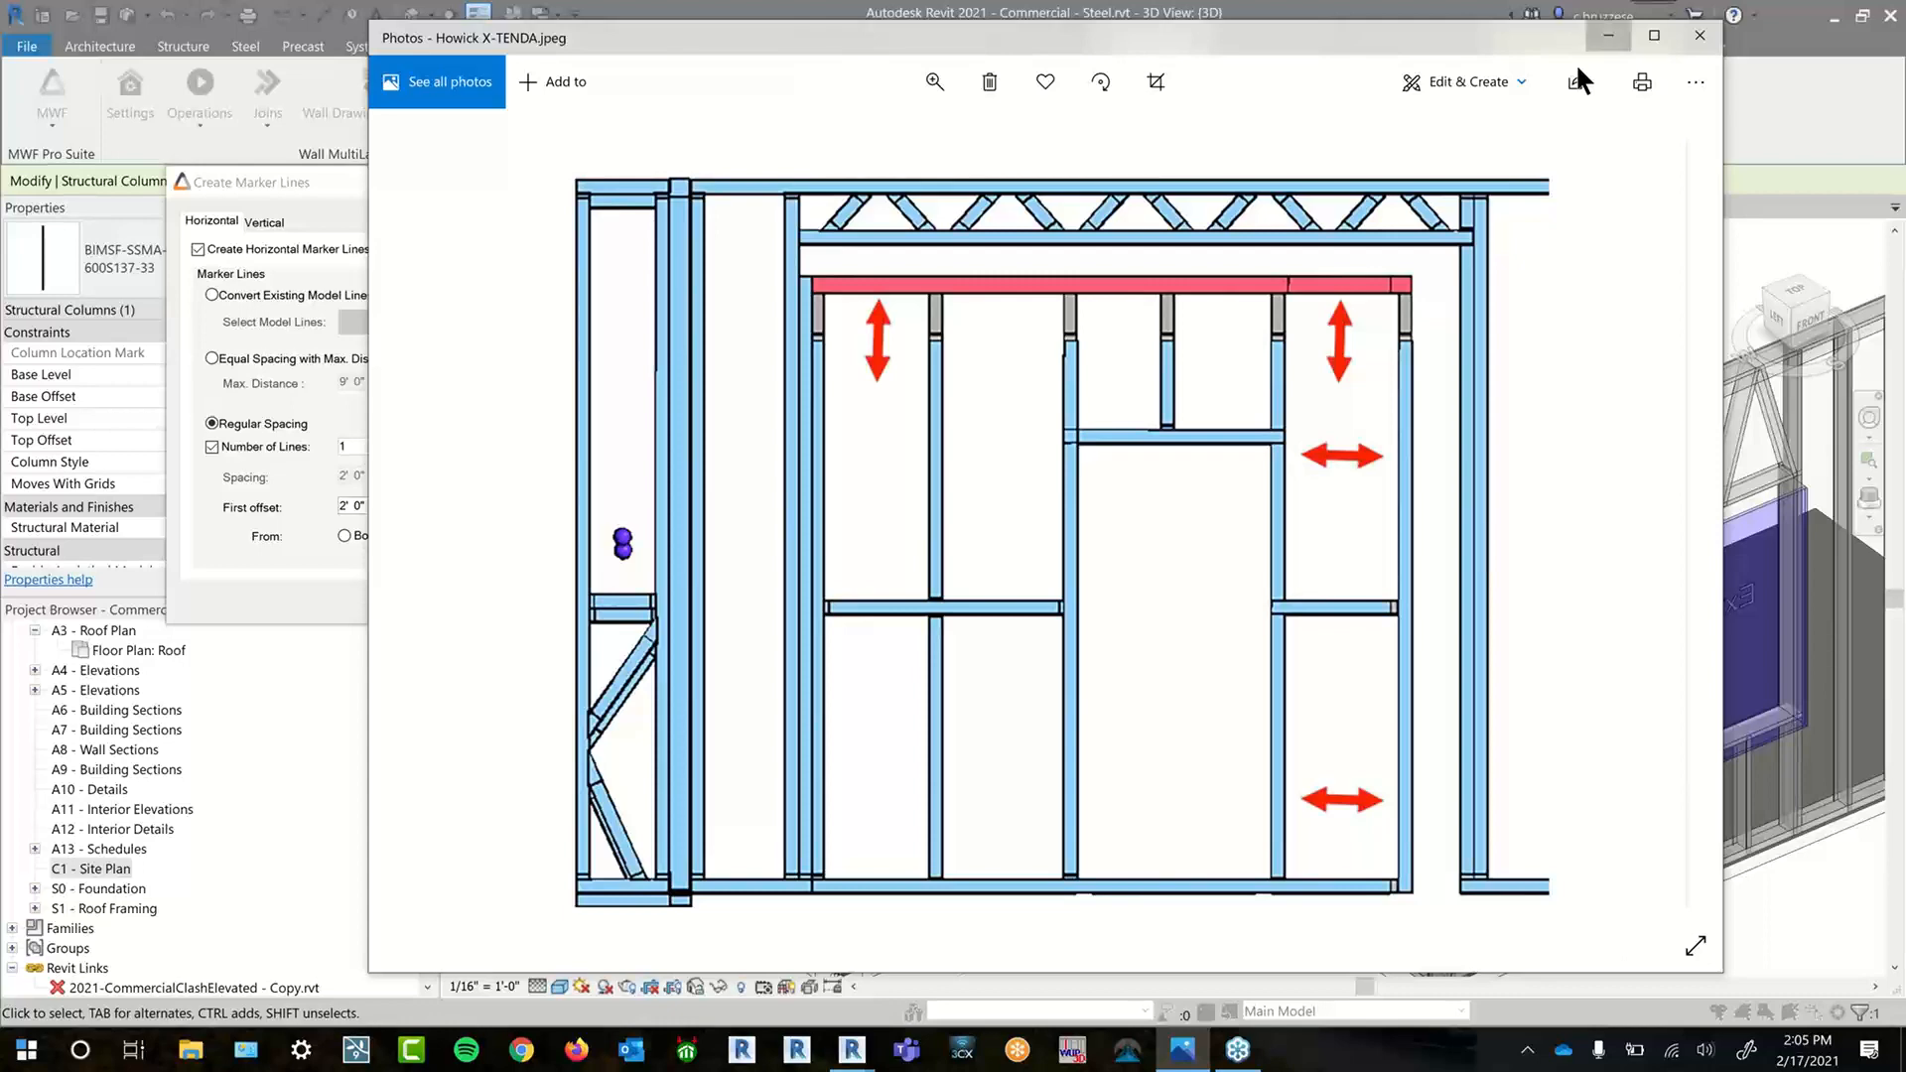
{"action": "left_click", "coordinate": [1609, 35]}
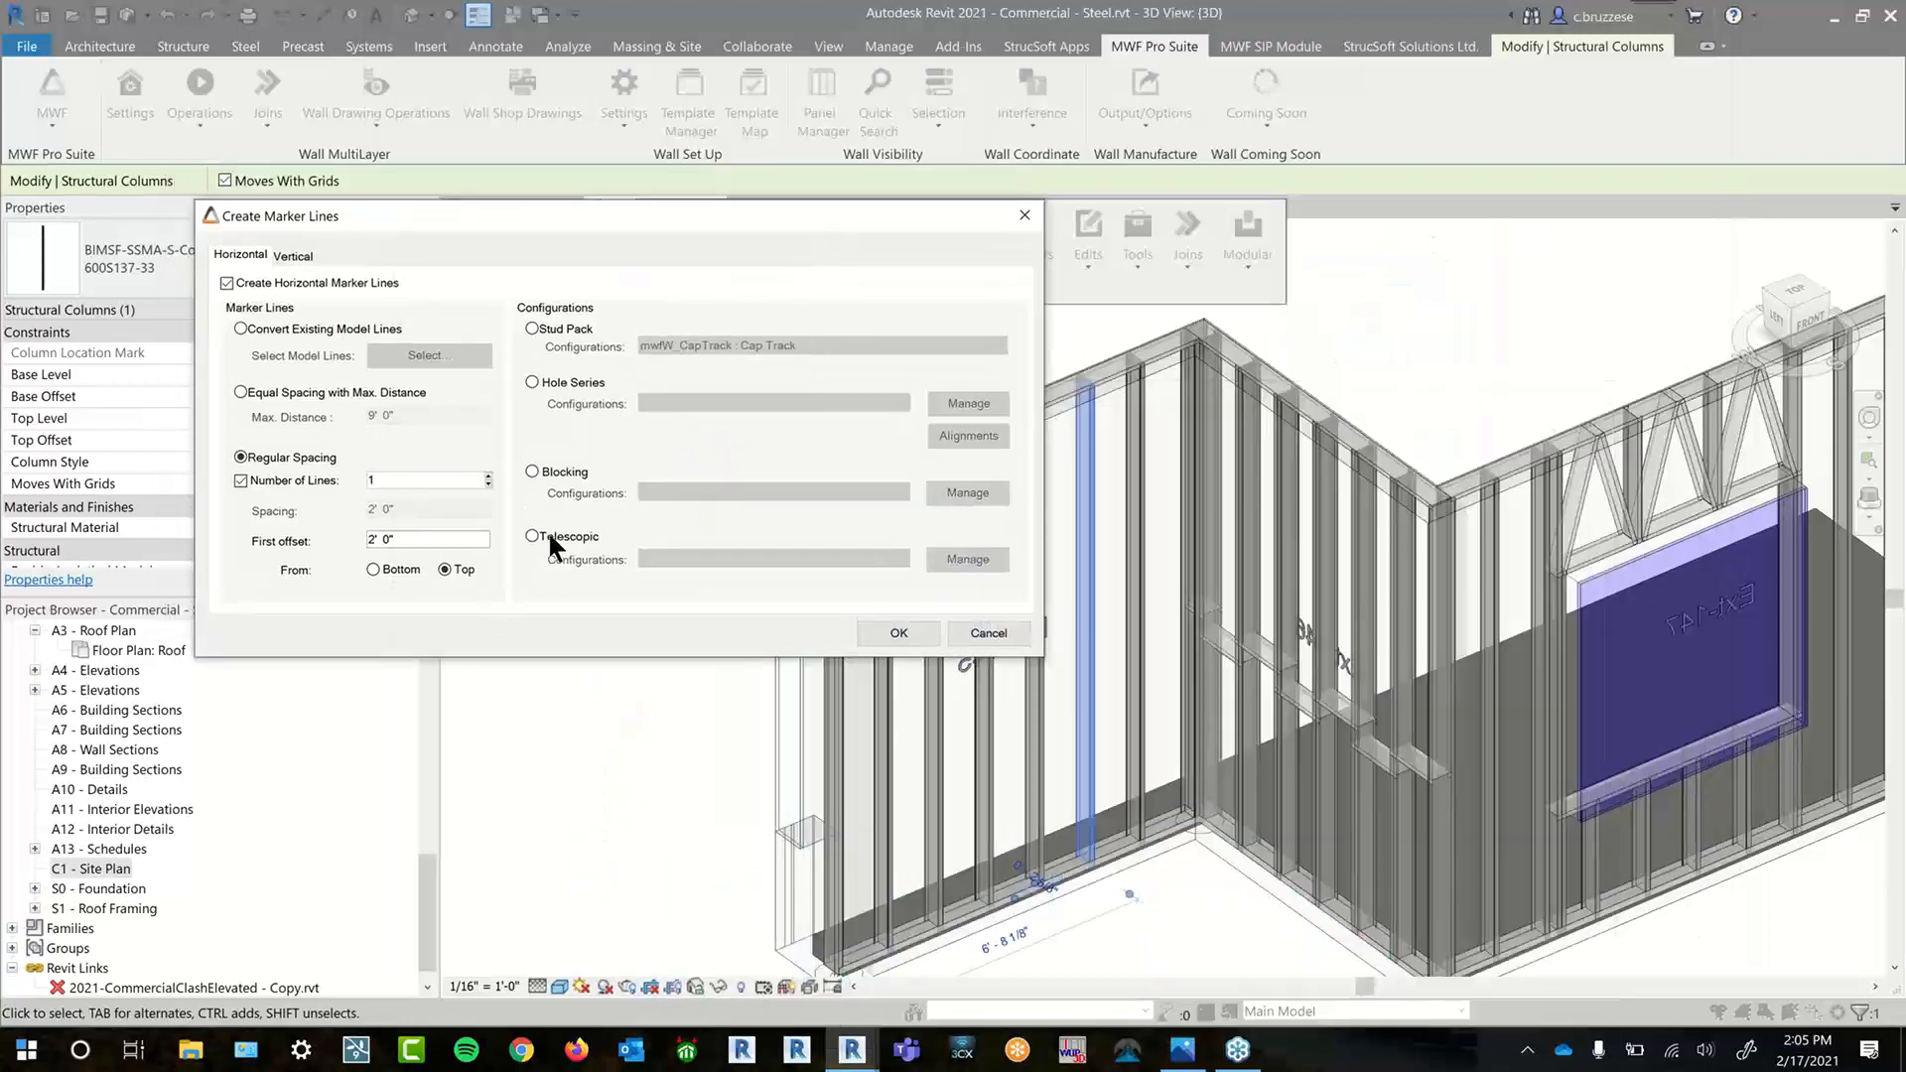
- Set the horizontal marker line's configuration type to Telescopic and try to pick the HB configuration
{"action": "left_click", "coordinate": [534, 536]}
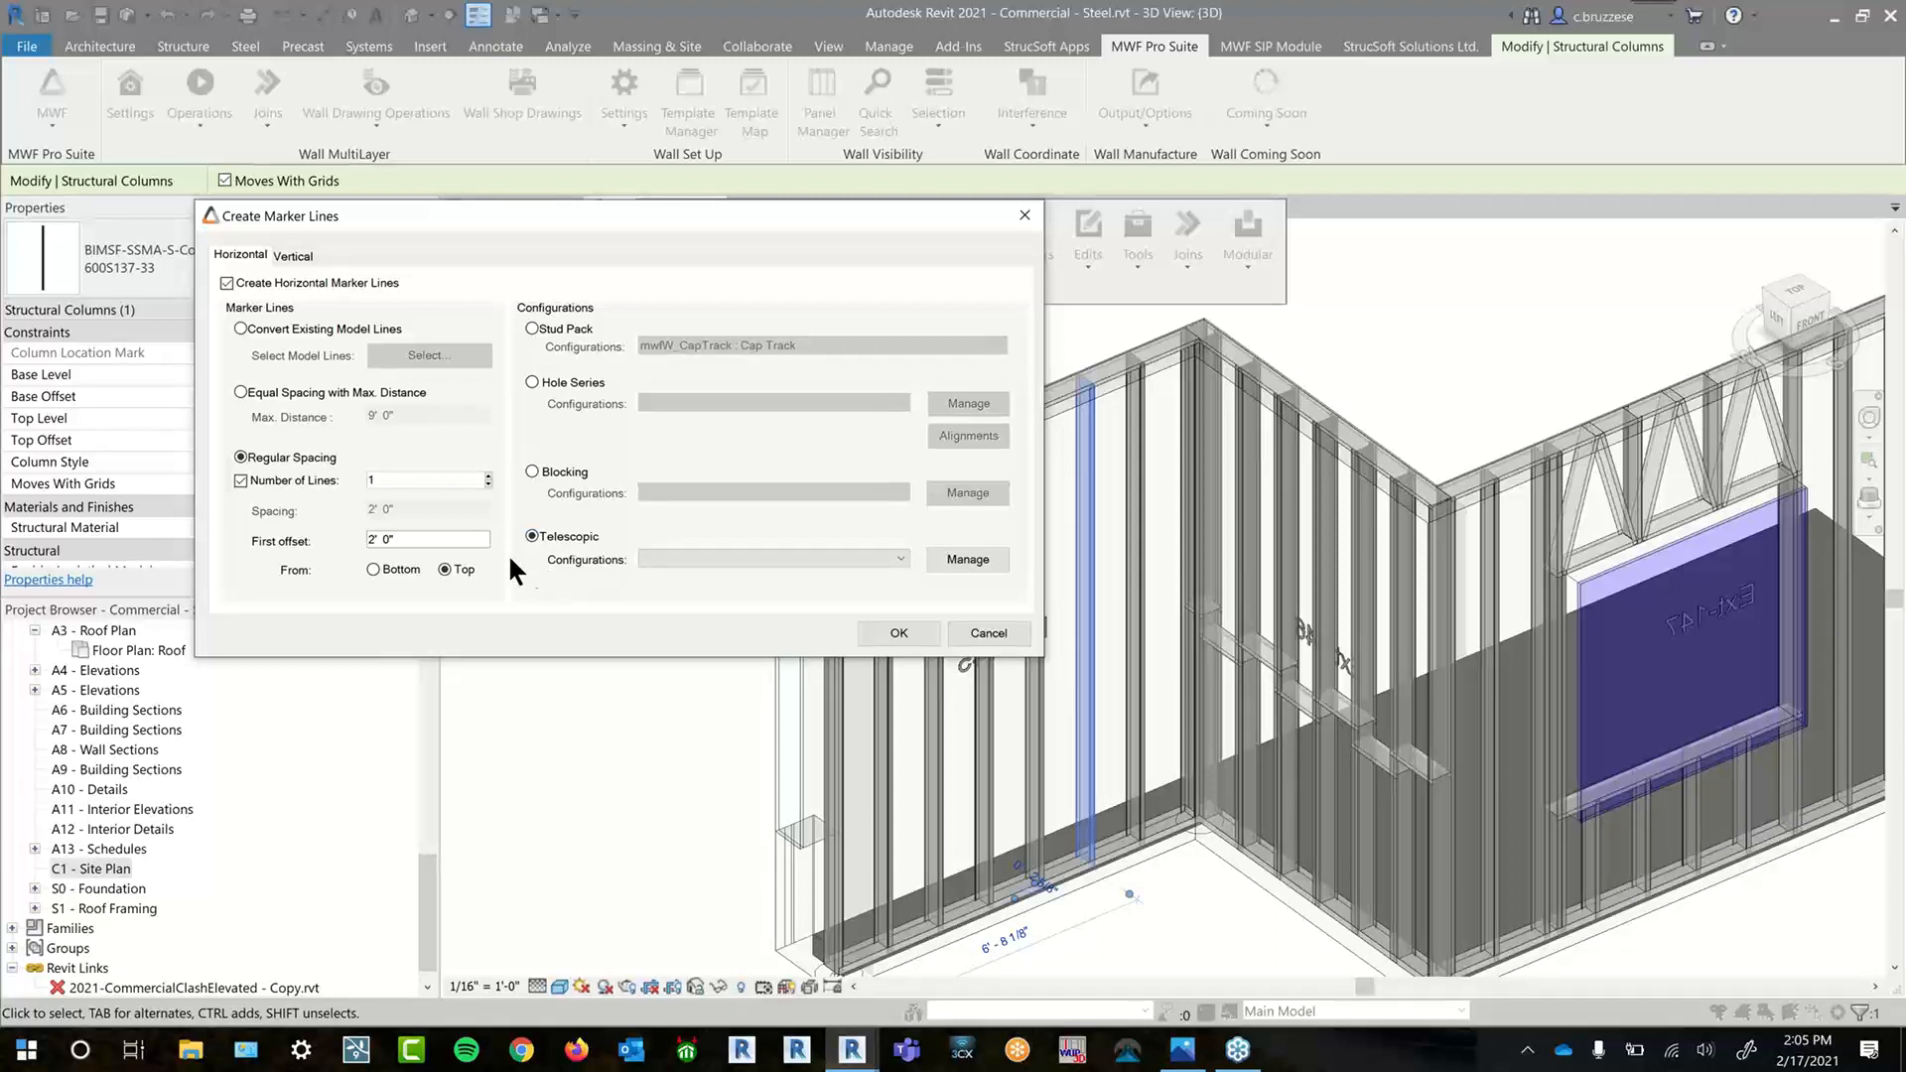
{"action": "left_click", "coordinate": [828, 559]}
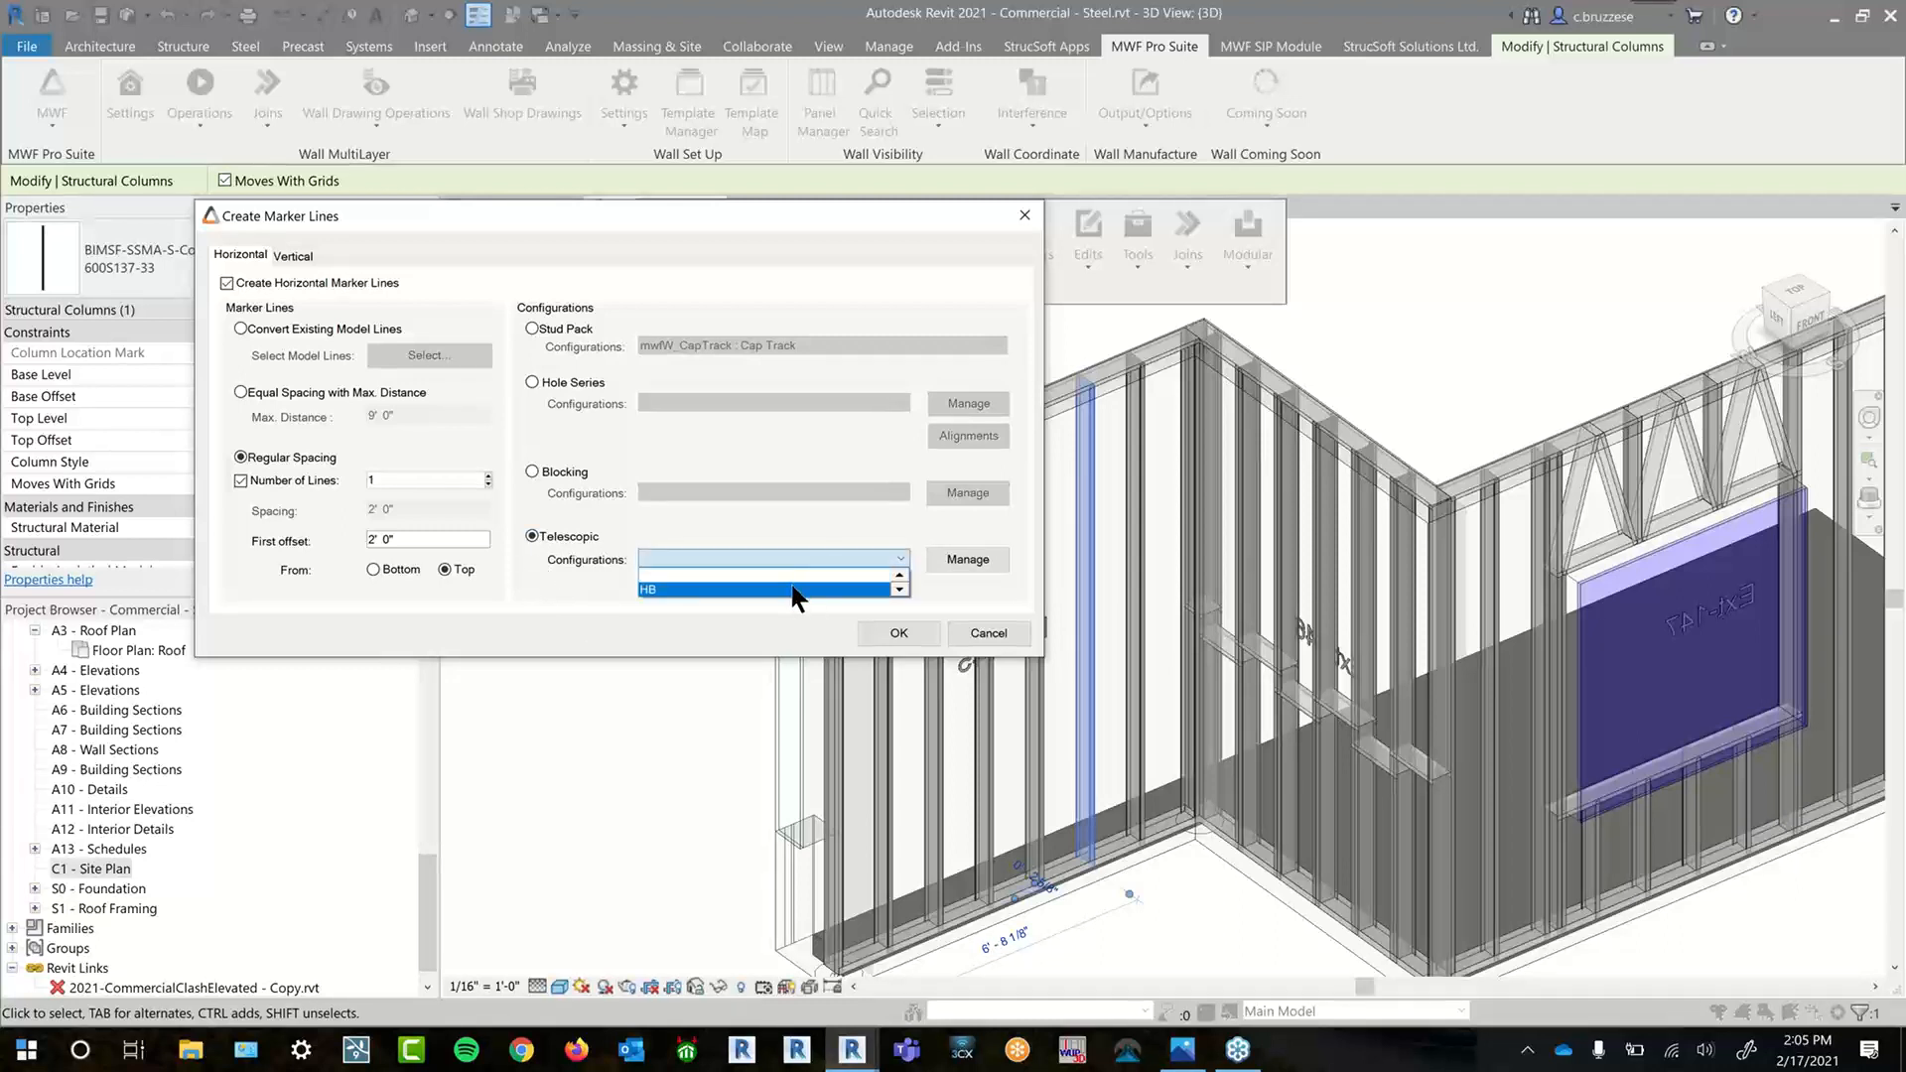
{"action": "left_click", "coordinate": [795, 588]}
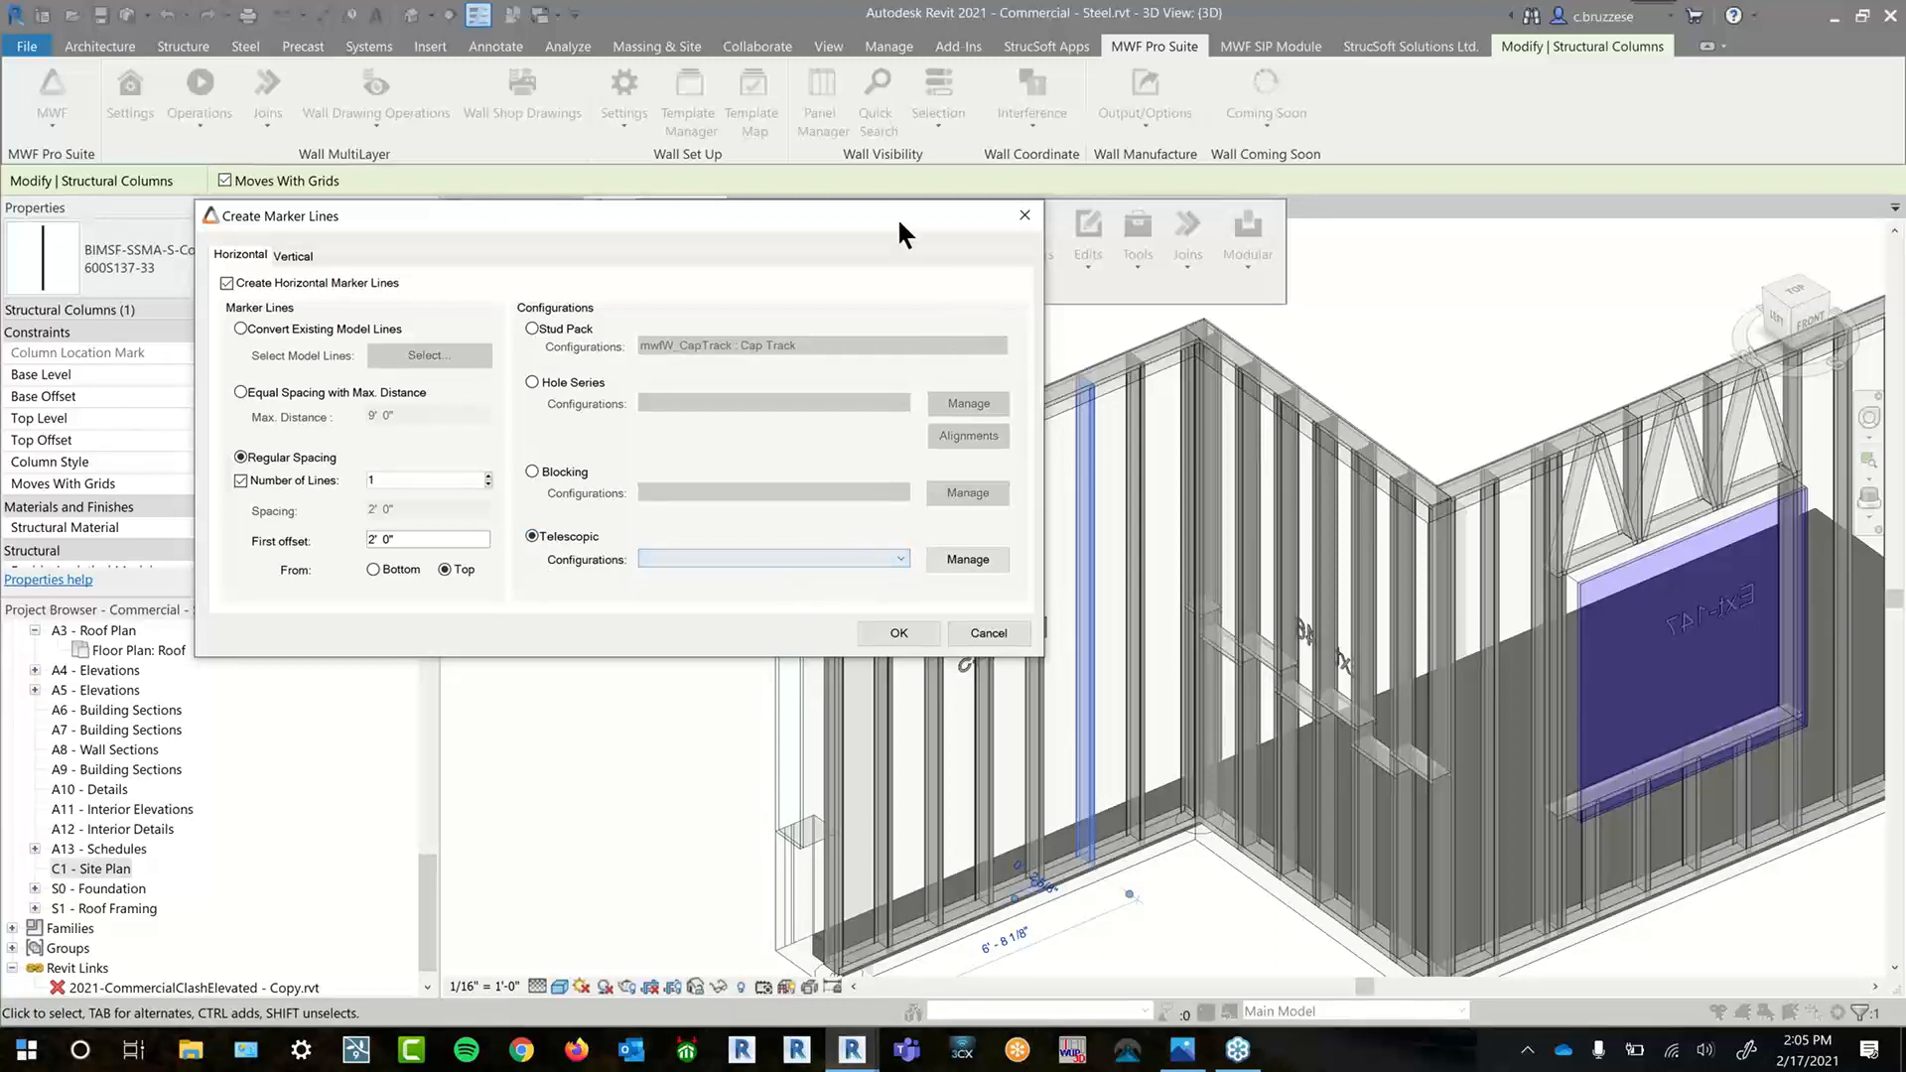
- Open the telescopic configuration manager and examine its line type, telescopic family and line style options
{"action": "left_click_drag", "start_coordinate": [899, 221], "coordinate": [840, 177]}
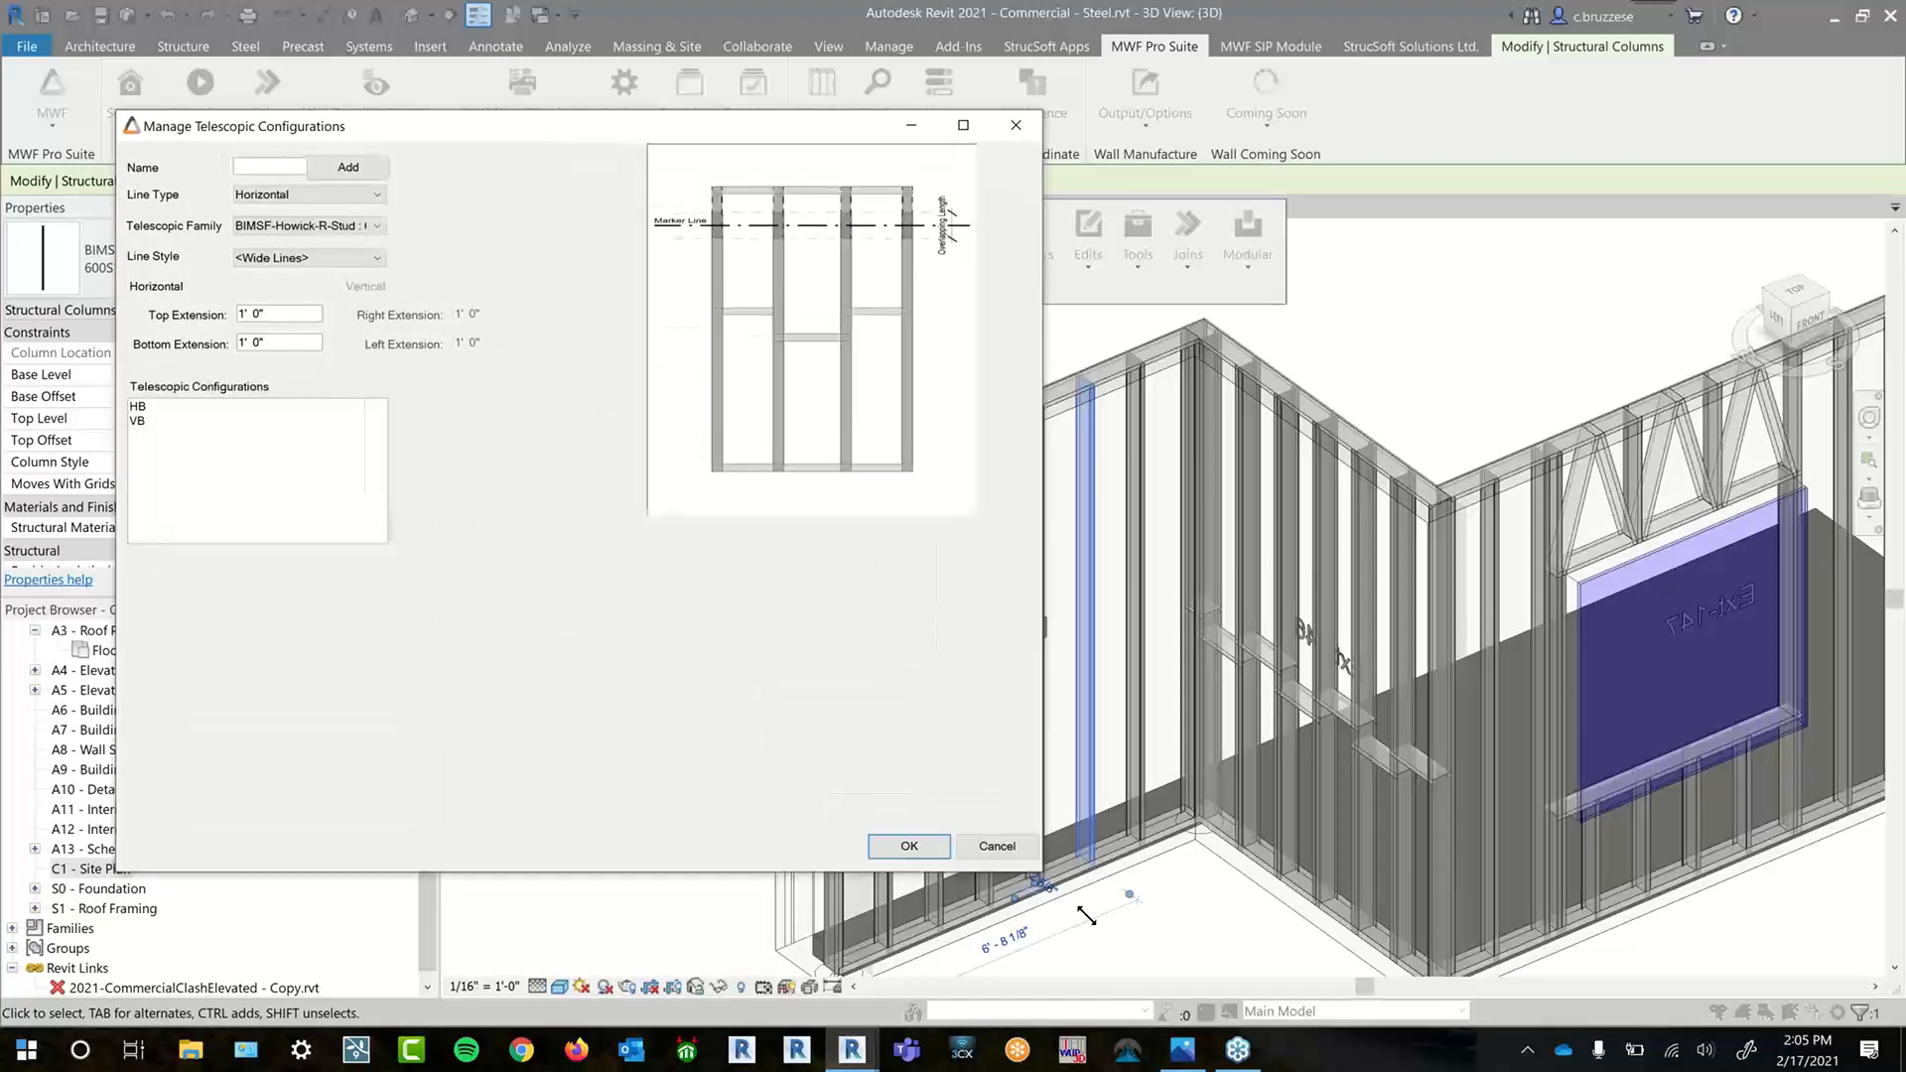
{"action": "left_click_drag", "start_coordinate": [1087, 915], "coordinate": [1311, 1006]}
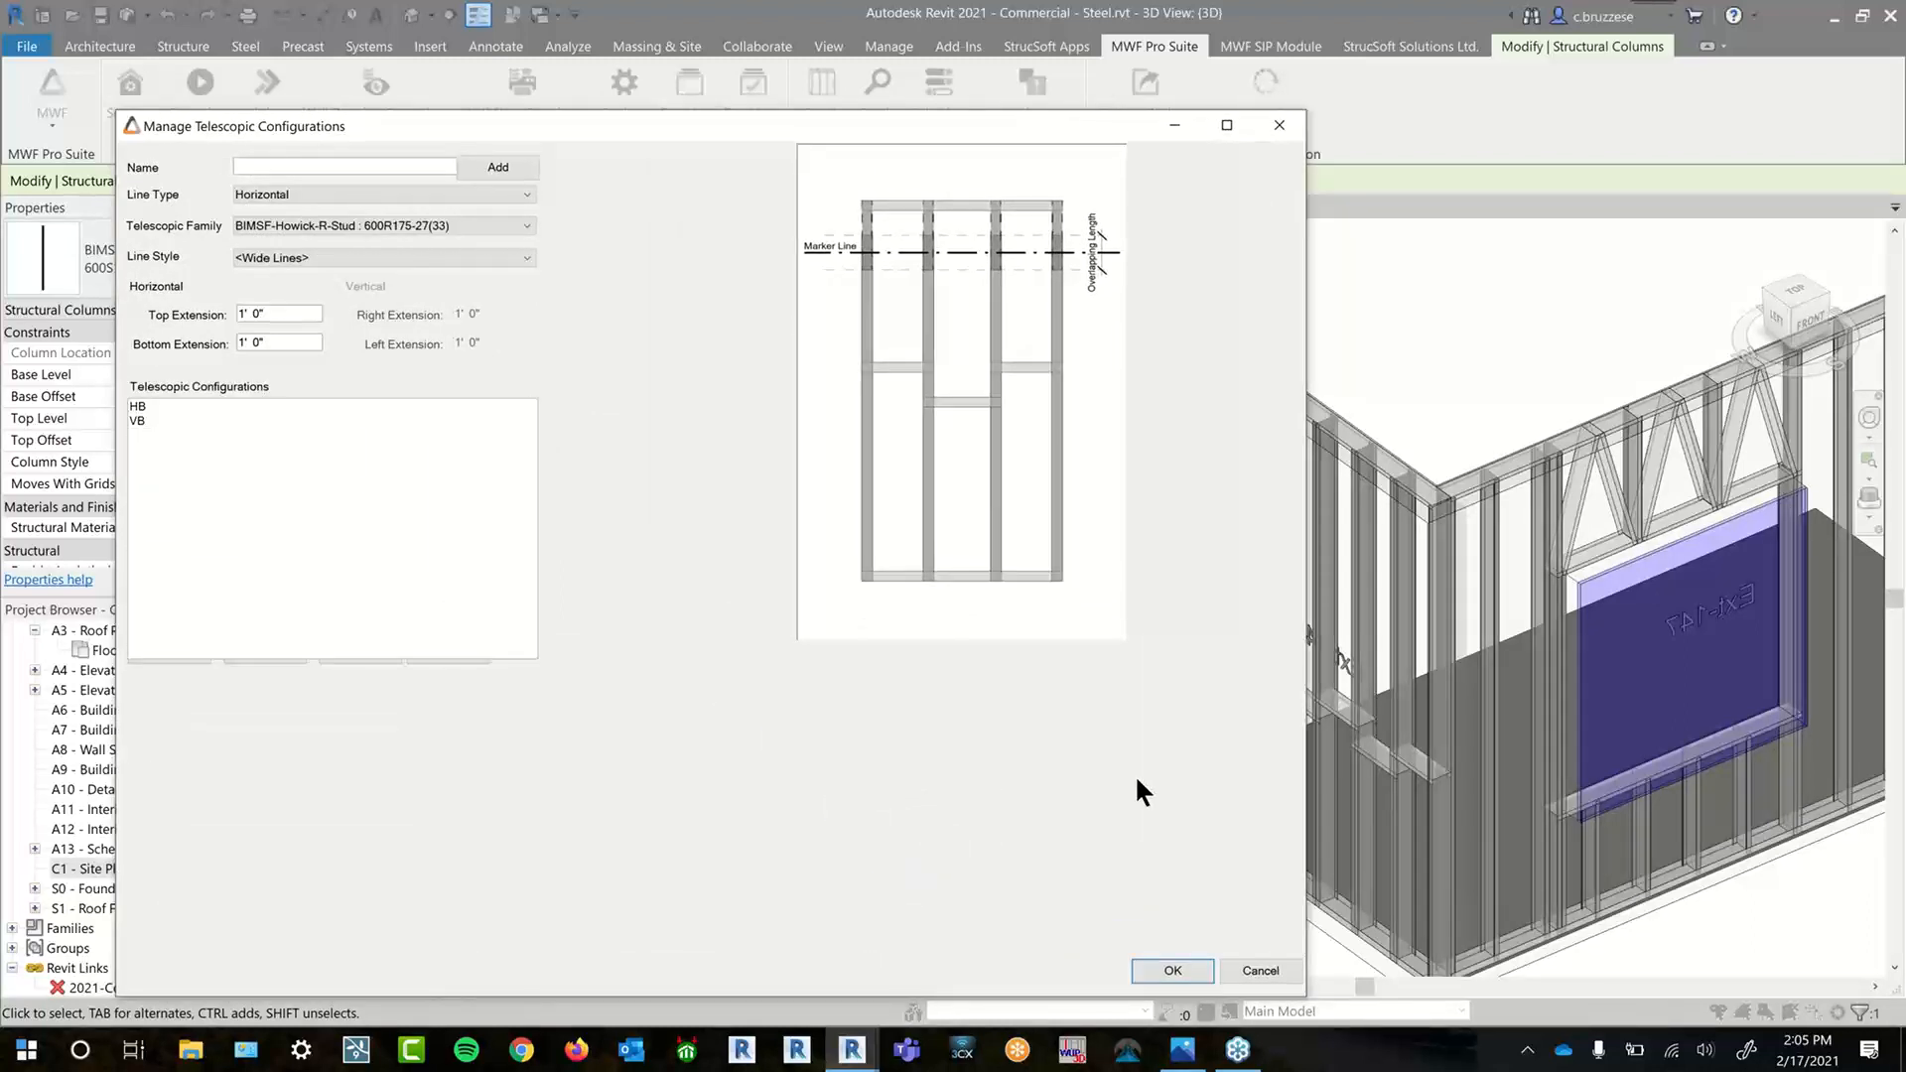
{"action": "left_click", "coordinate": [284, 167]}
{"action": "left_click", "coordinate": [290, 192]}
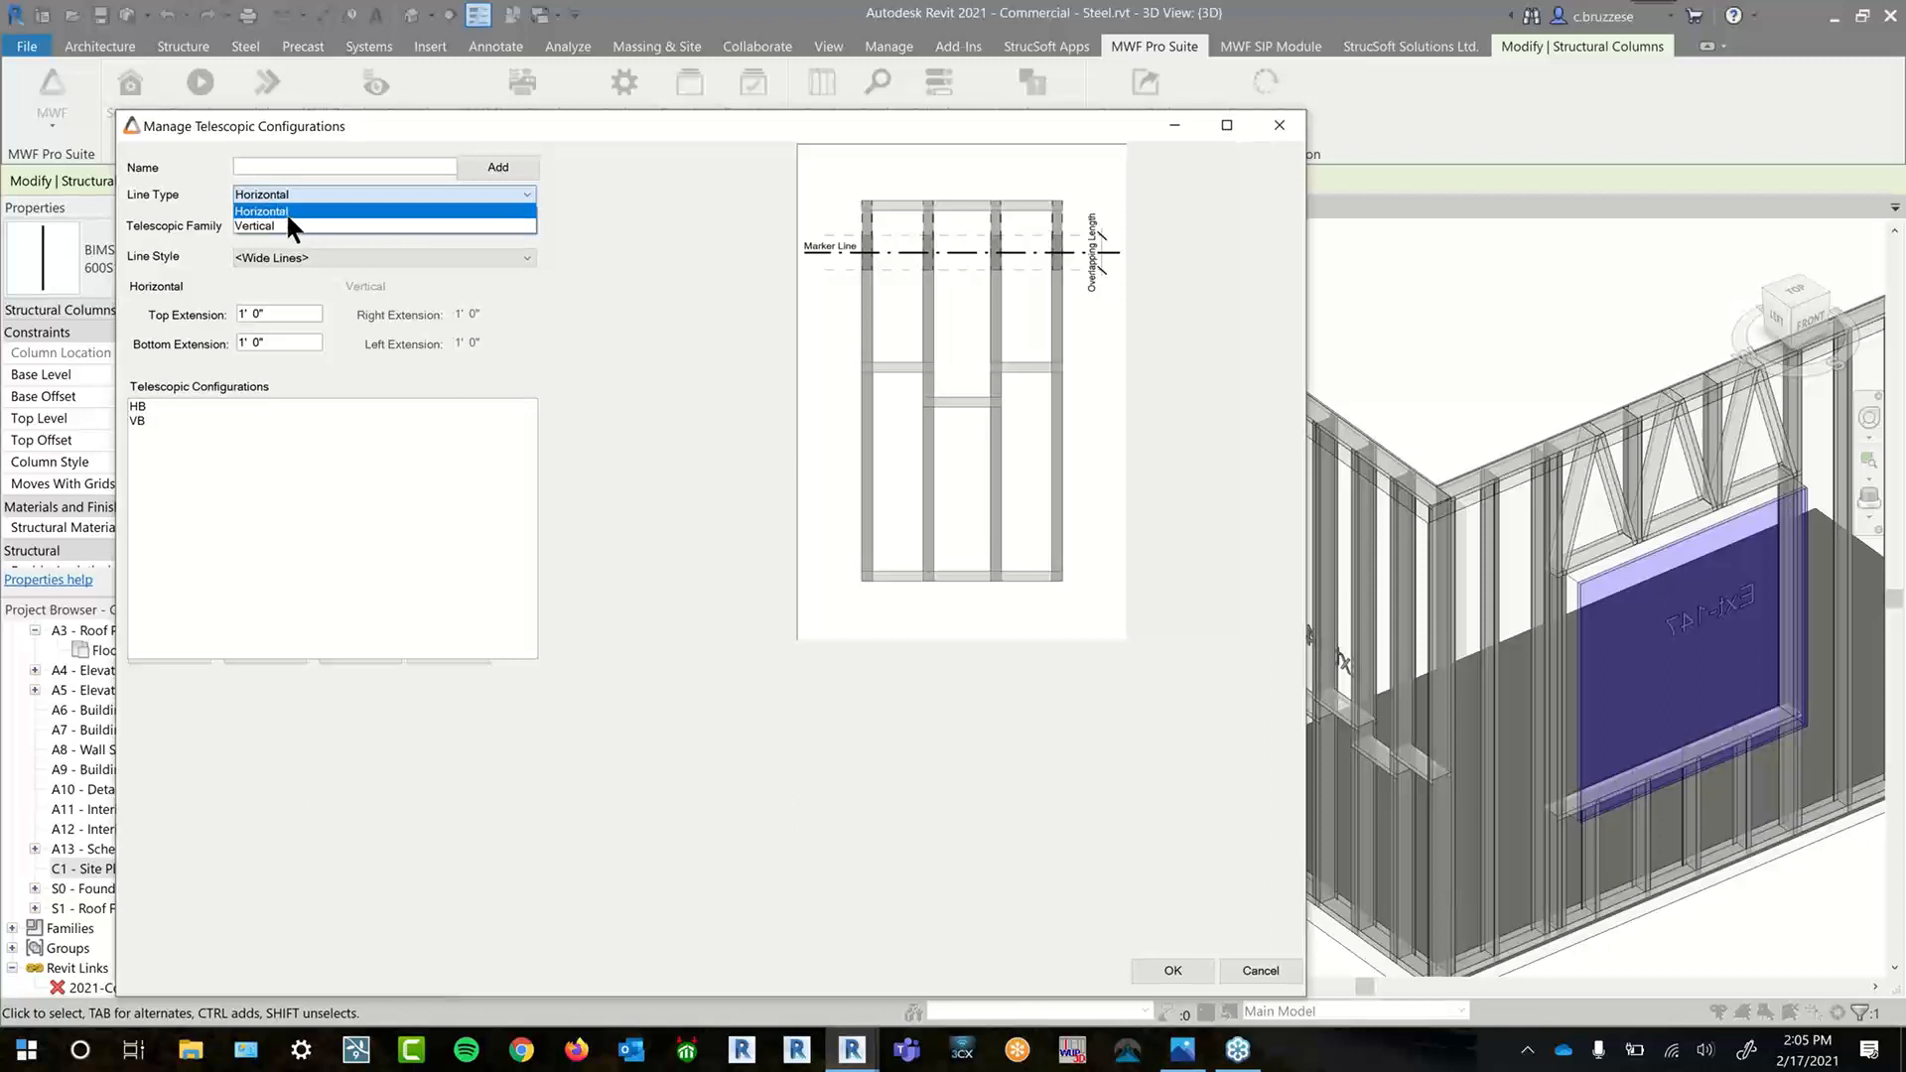
{"action": "left_click", "coordinate": [282, 212]}
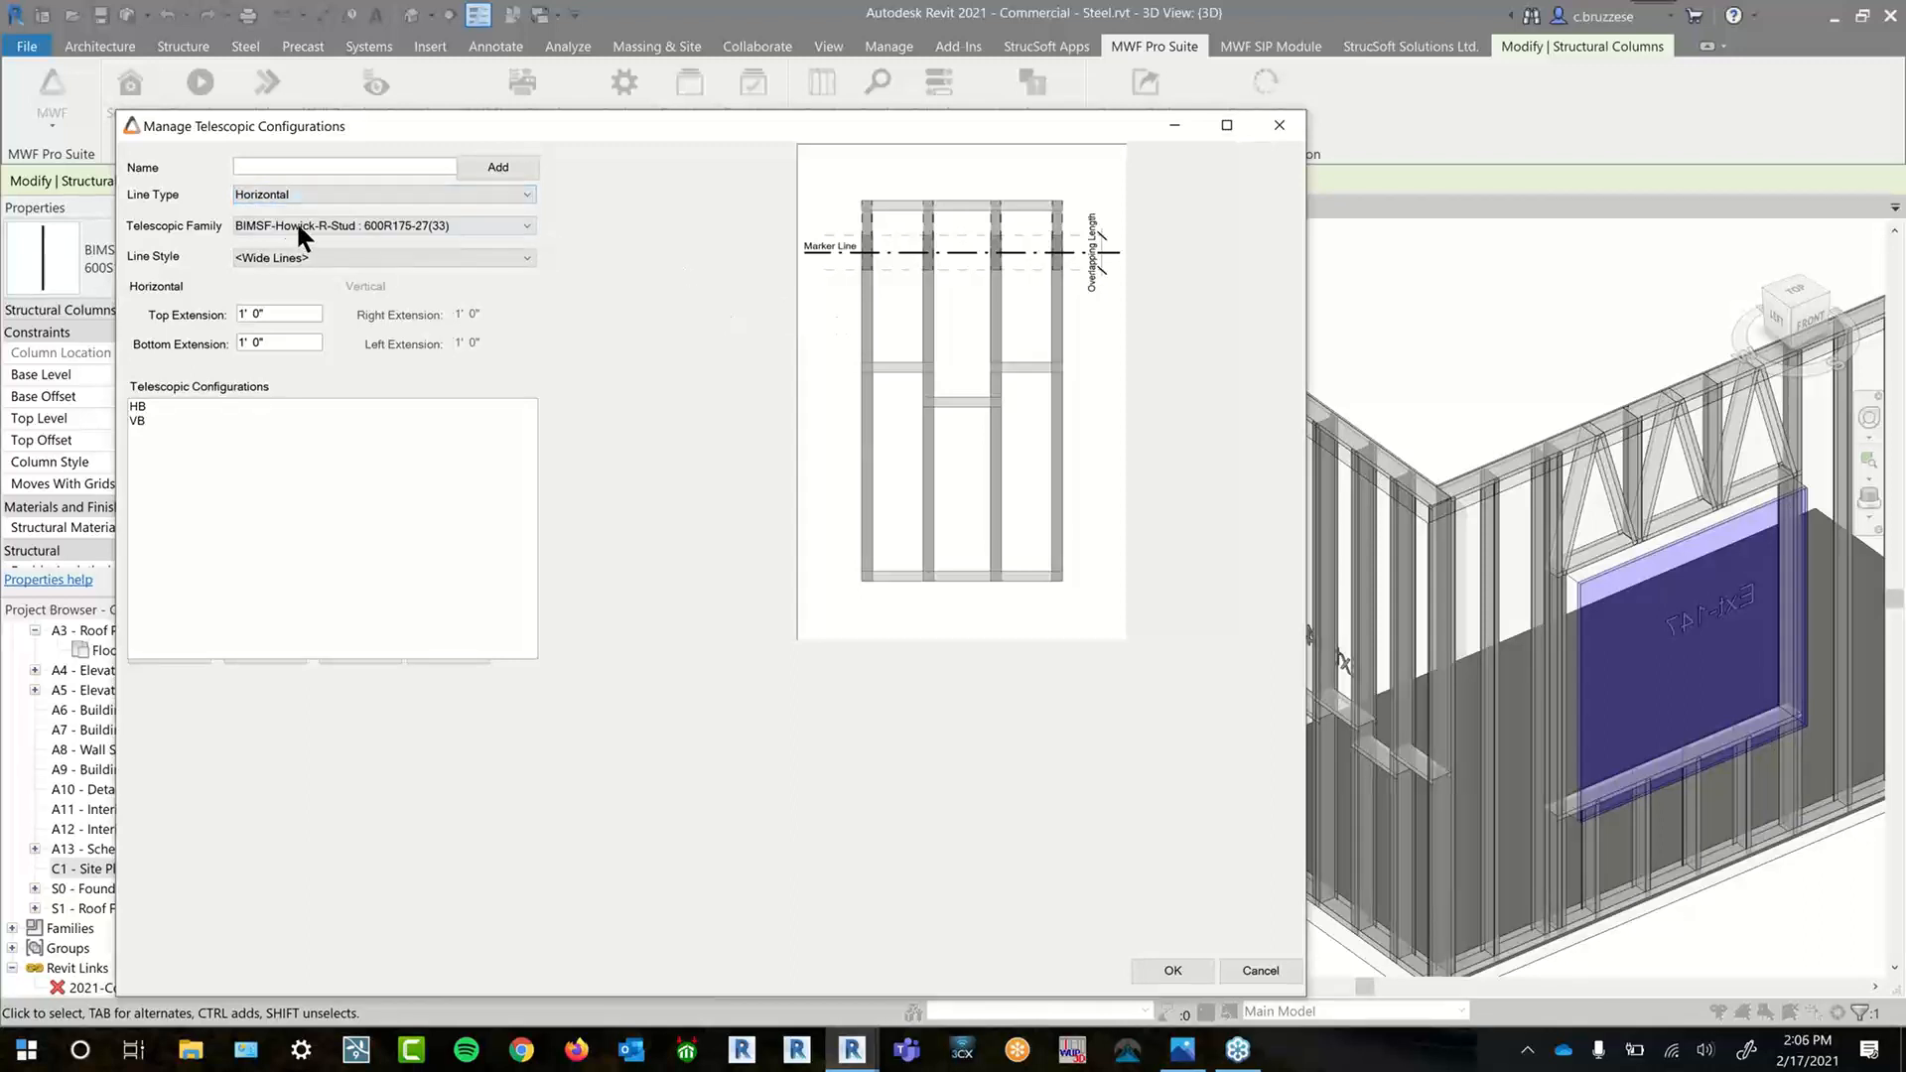
{"action": "left_click", "coordinate": [298, 226]}
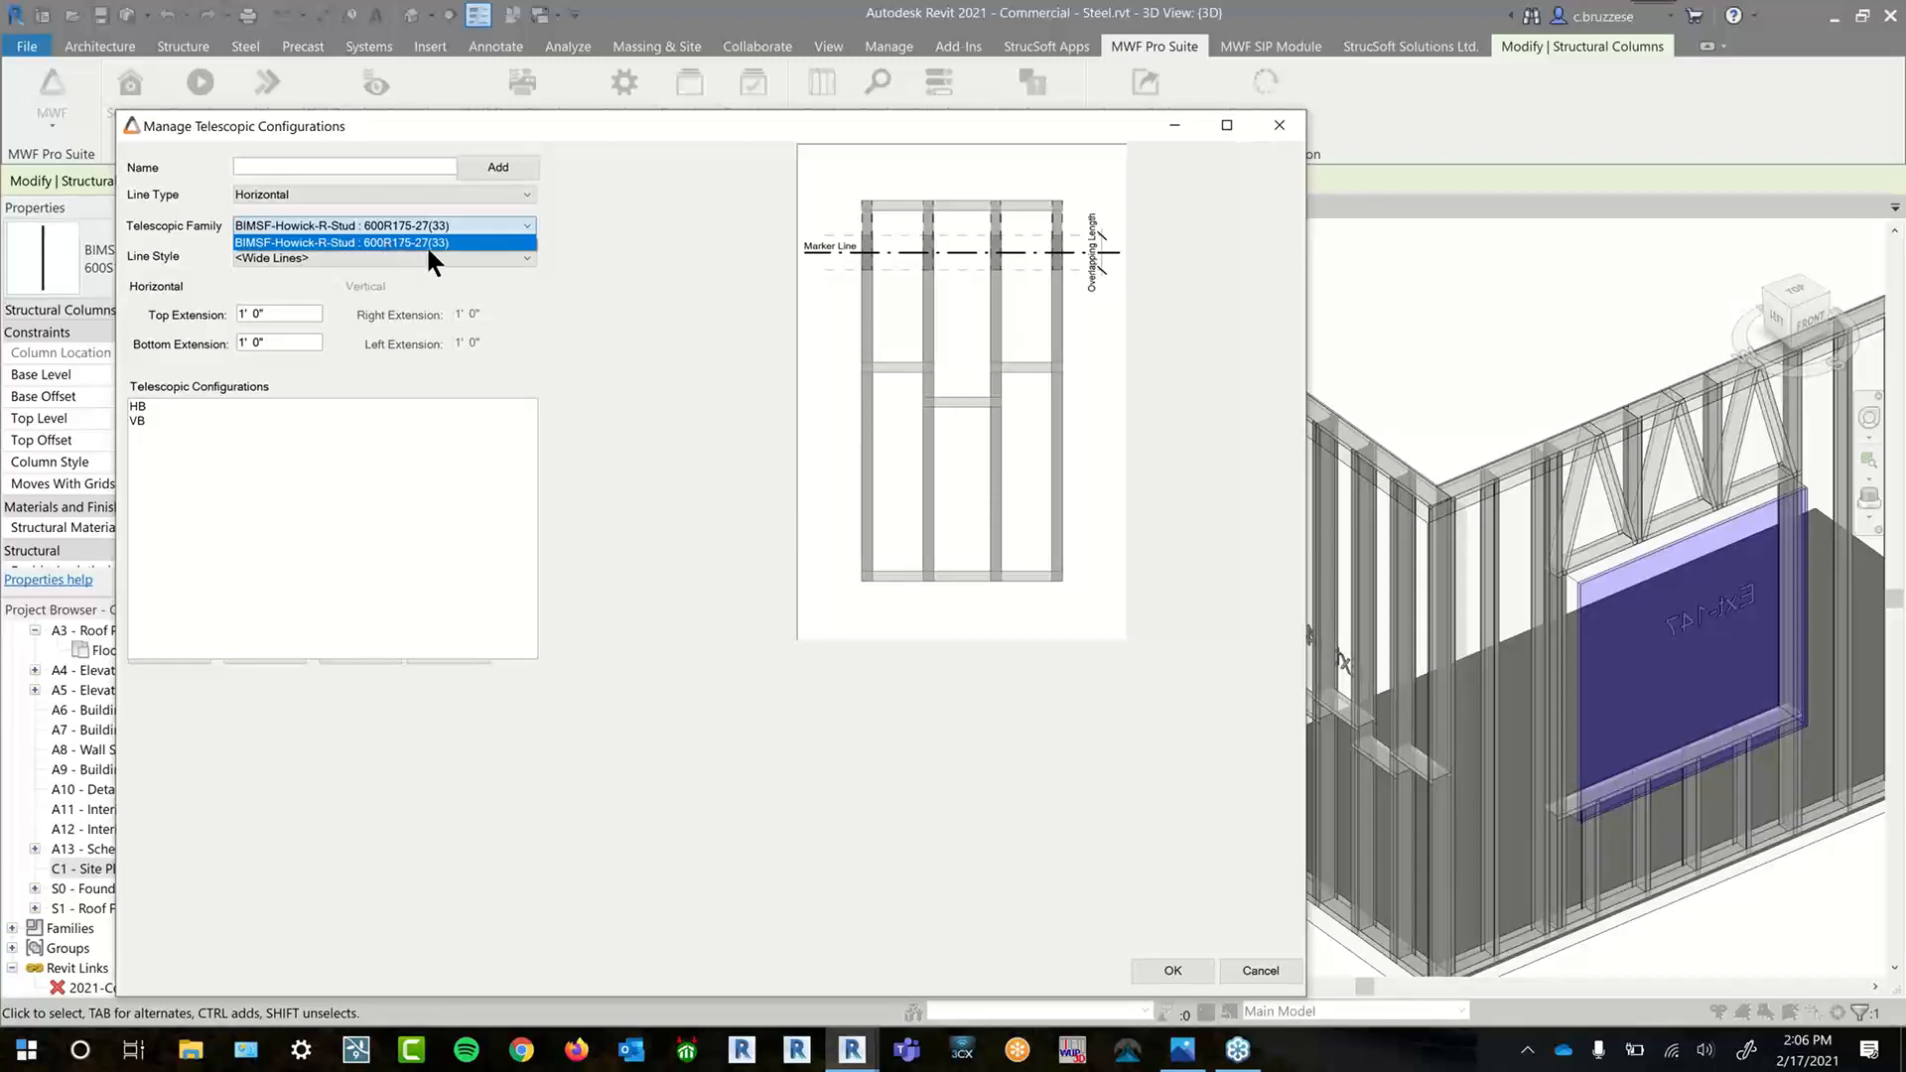
{"action": "left_click", "coordinate": [626, 338]}
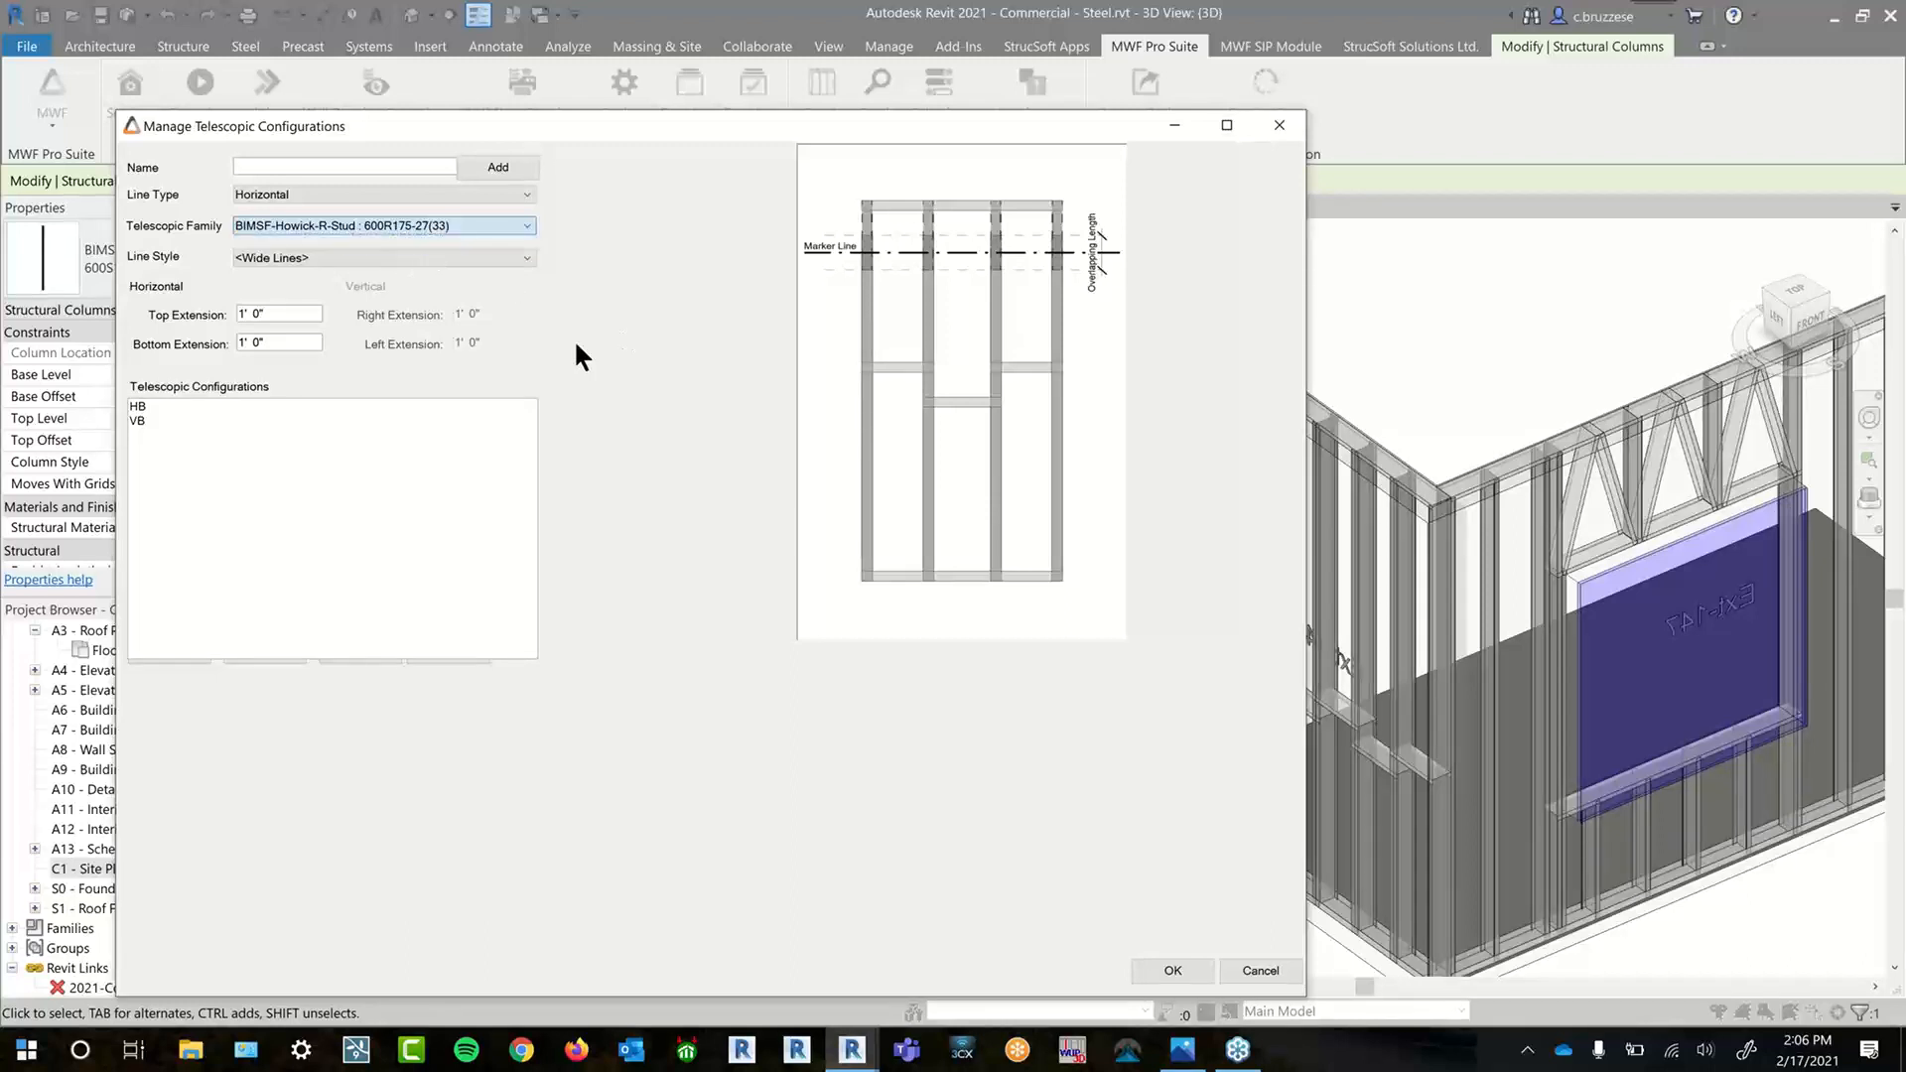
{"action": "left_click", "coordinate": [283, 258]}
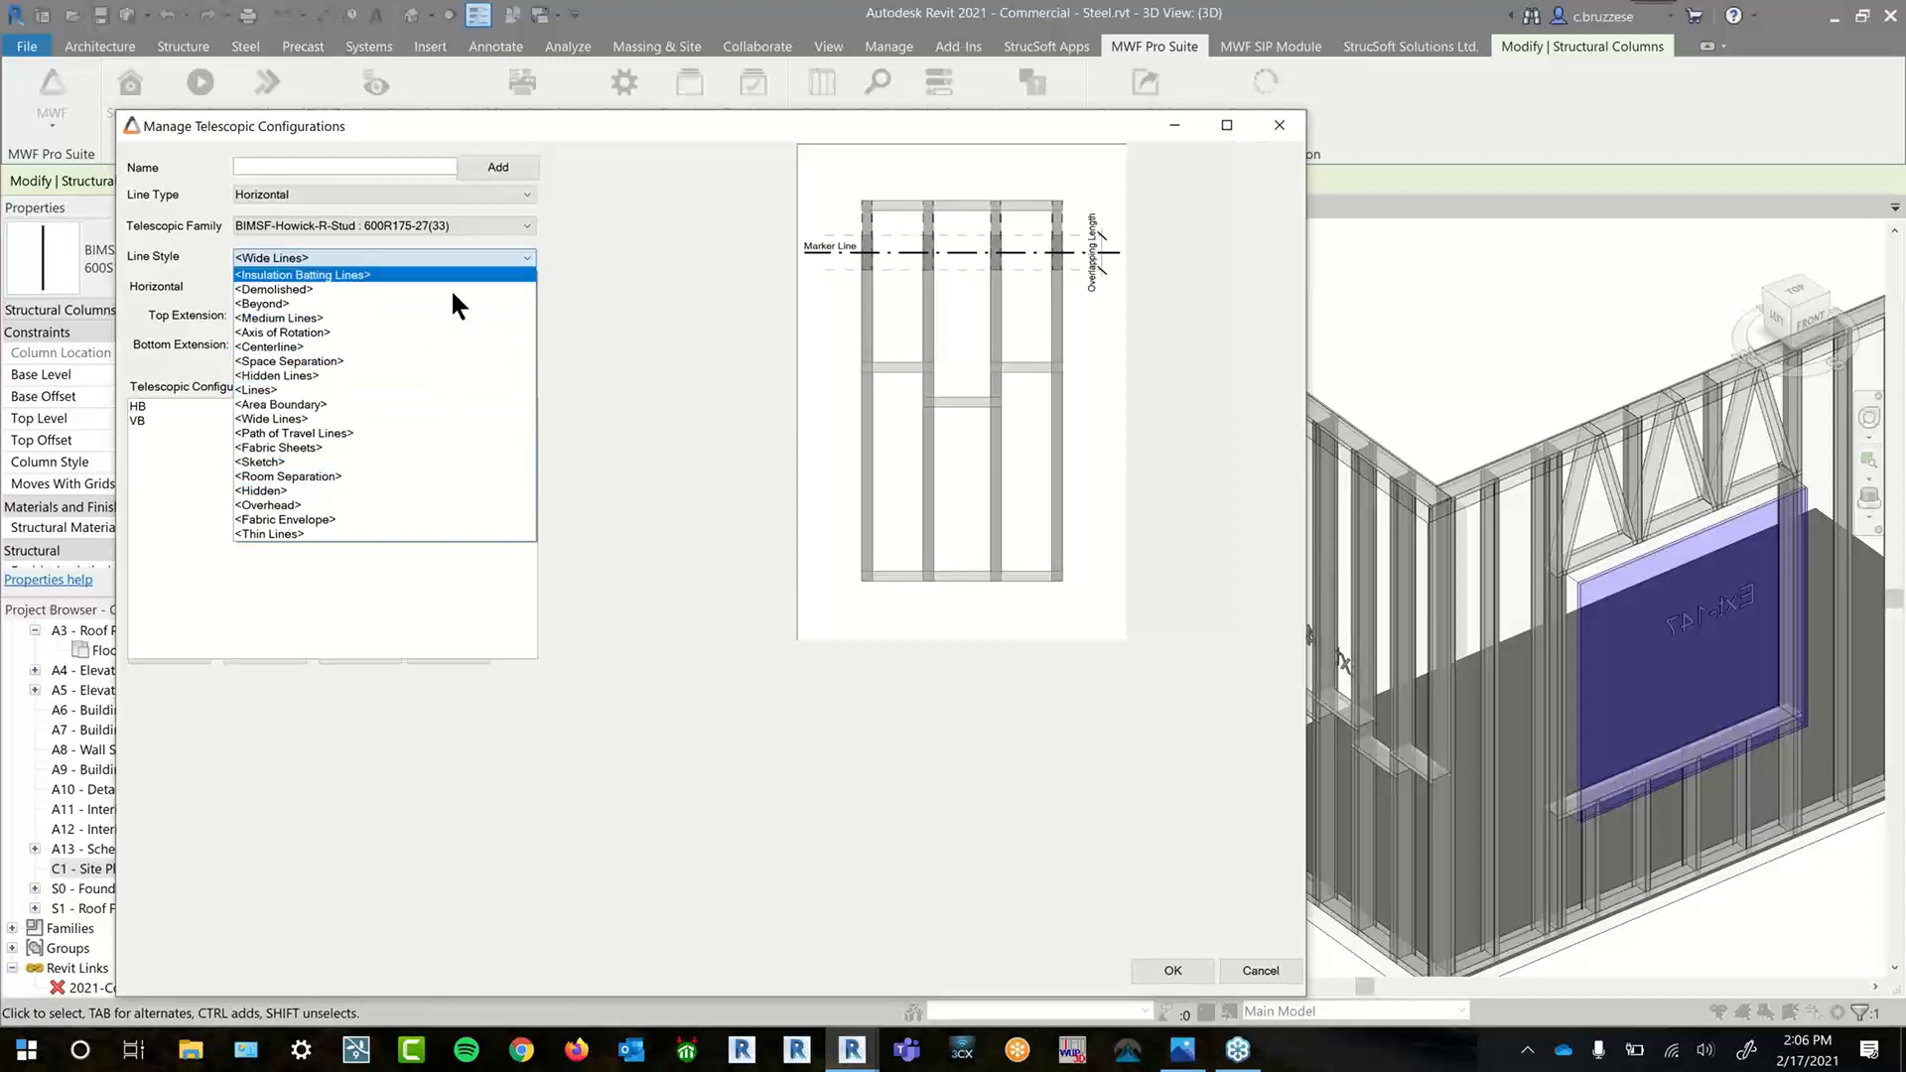
{"action": "left_click", "coordinate": [657, 330]}
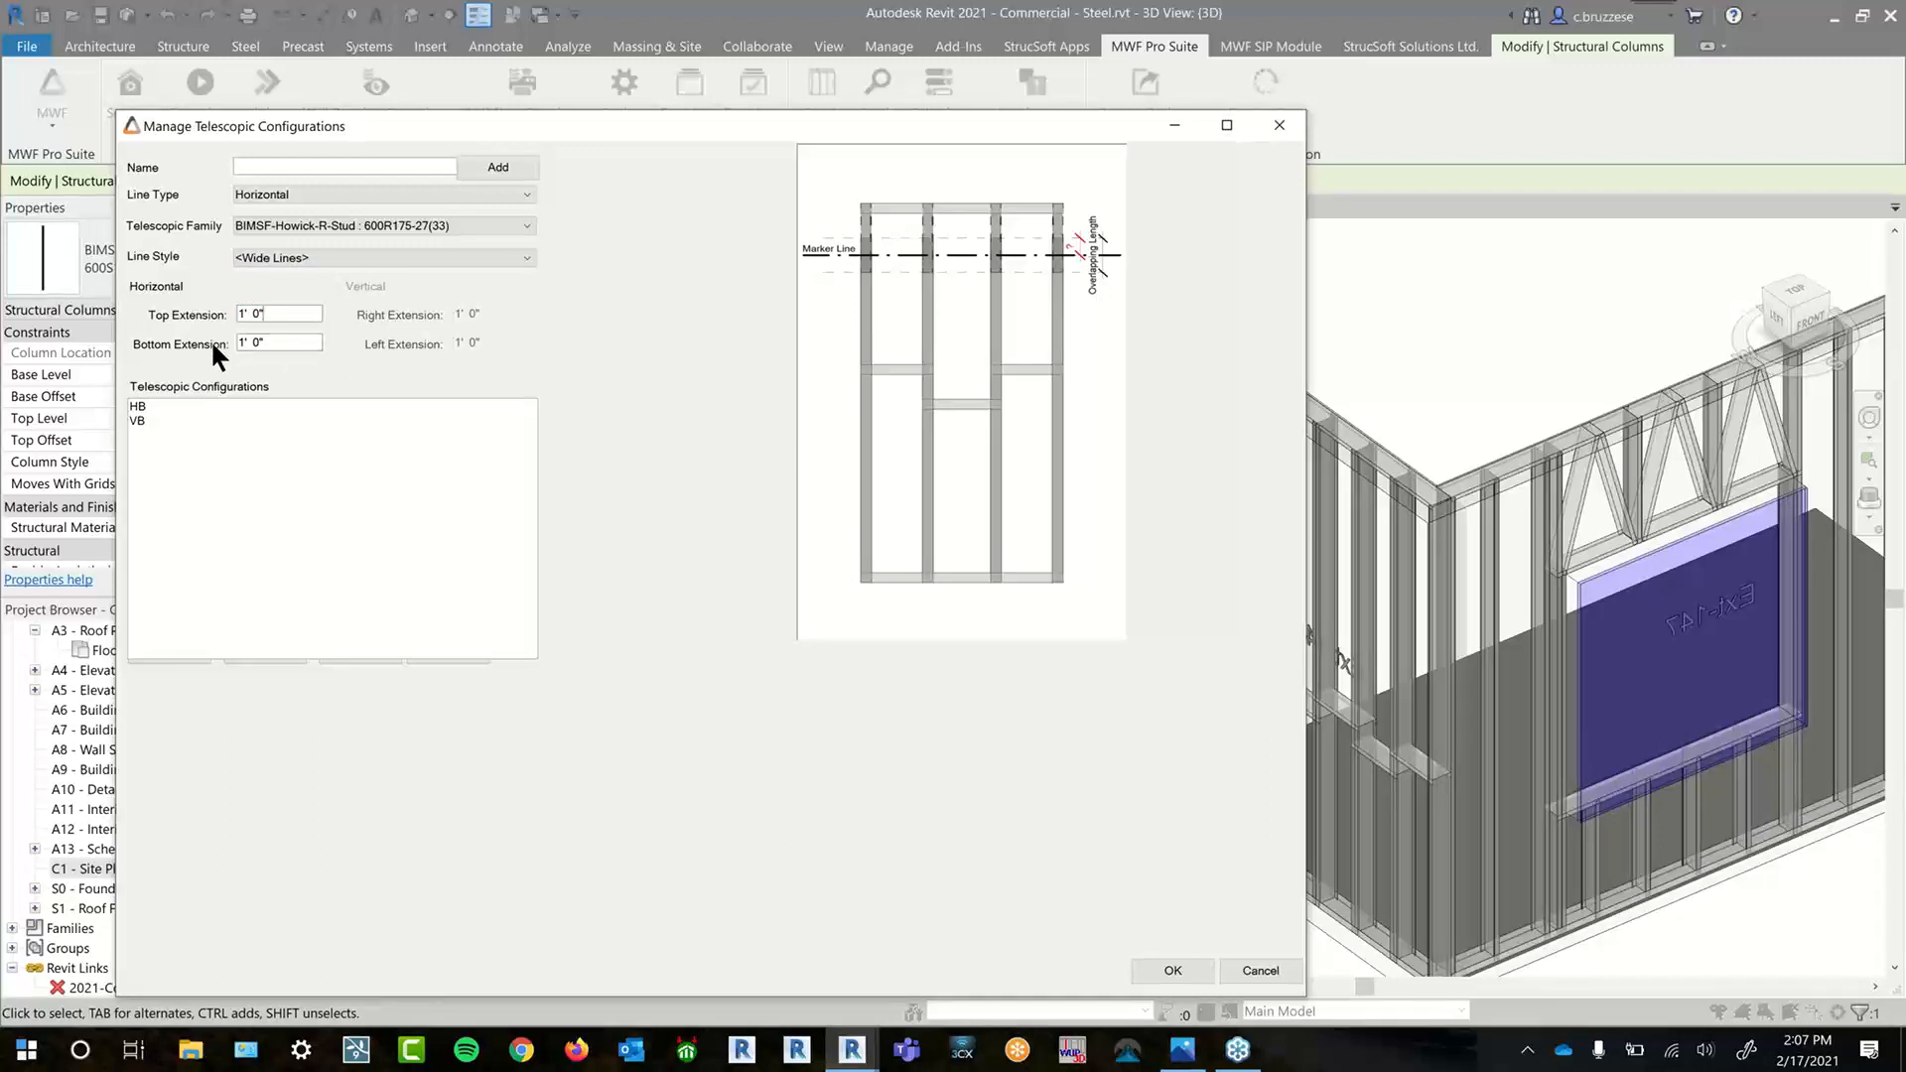
- Examine the top and bottom extension settings against the overlap preview and select the HB telescopic configuration
{"action": "left_click", "coordinate": [299, 341]}
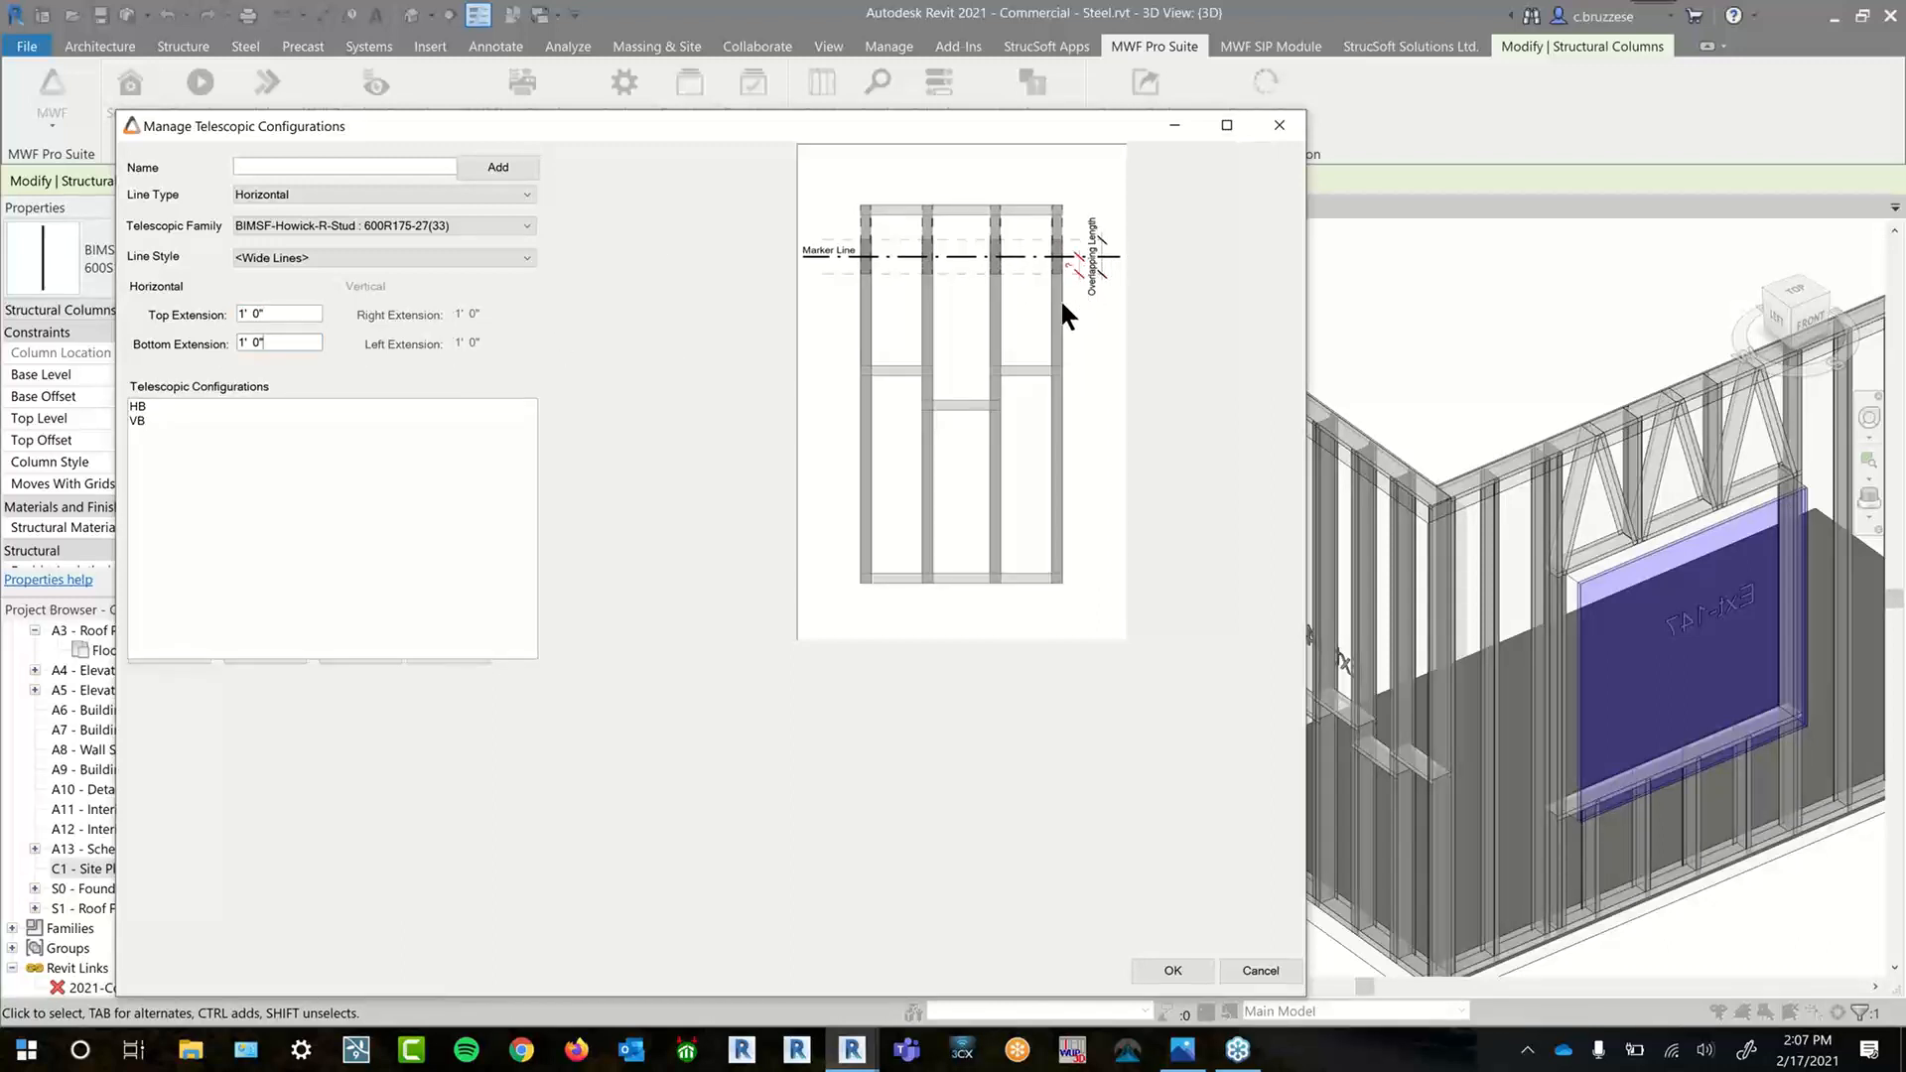
{"action": "left_click", "coordinate": [309, 313]}
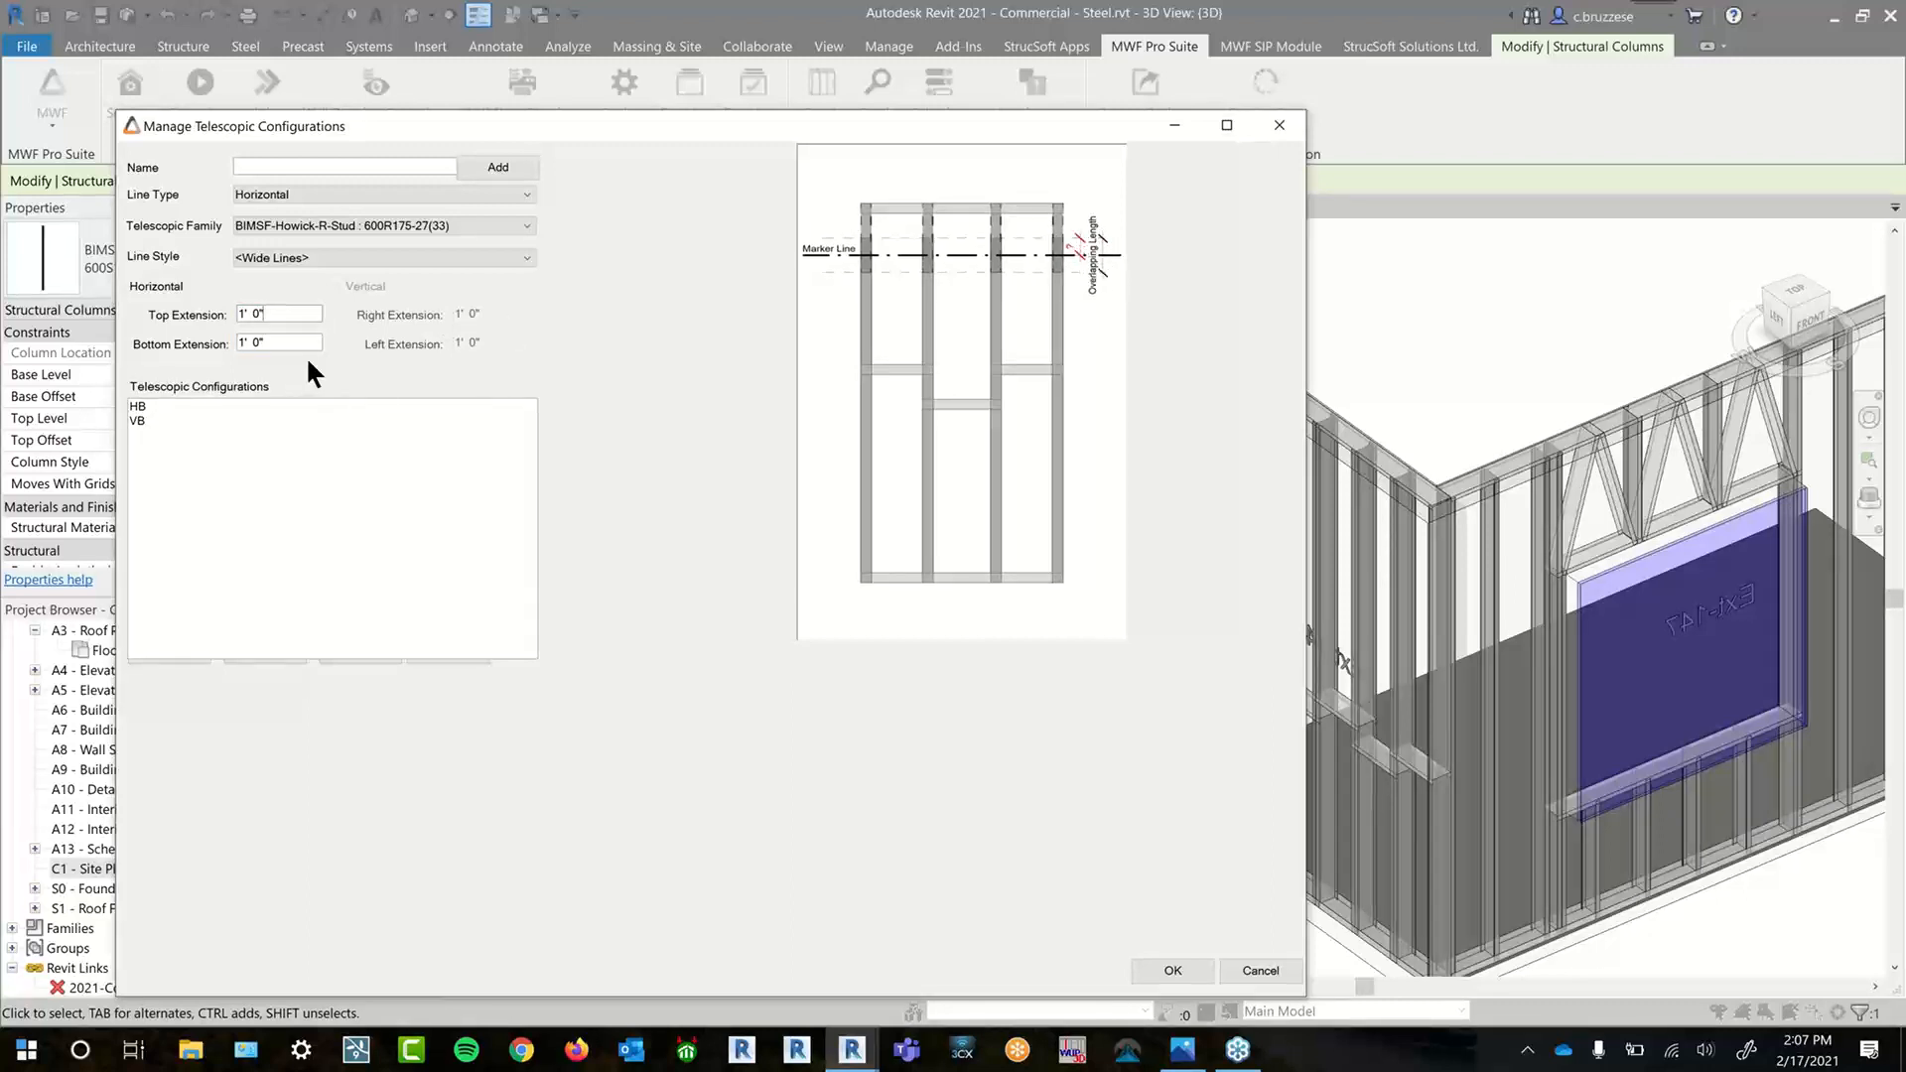
{"action": "left_click", "coordinate": [308, 341]}
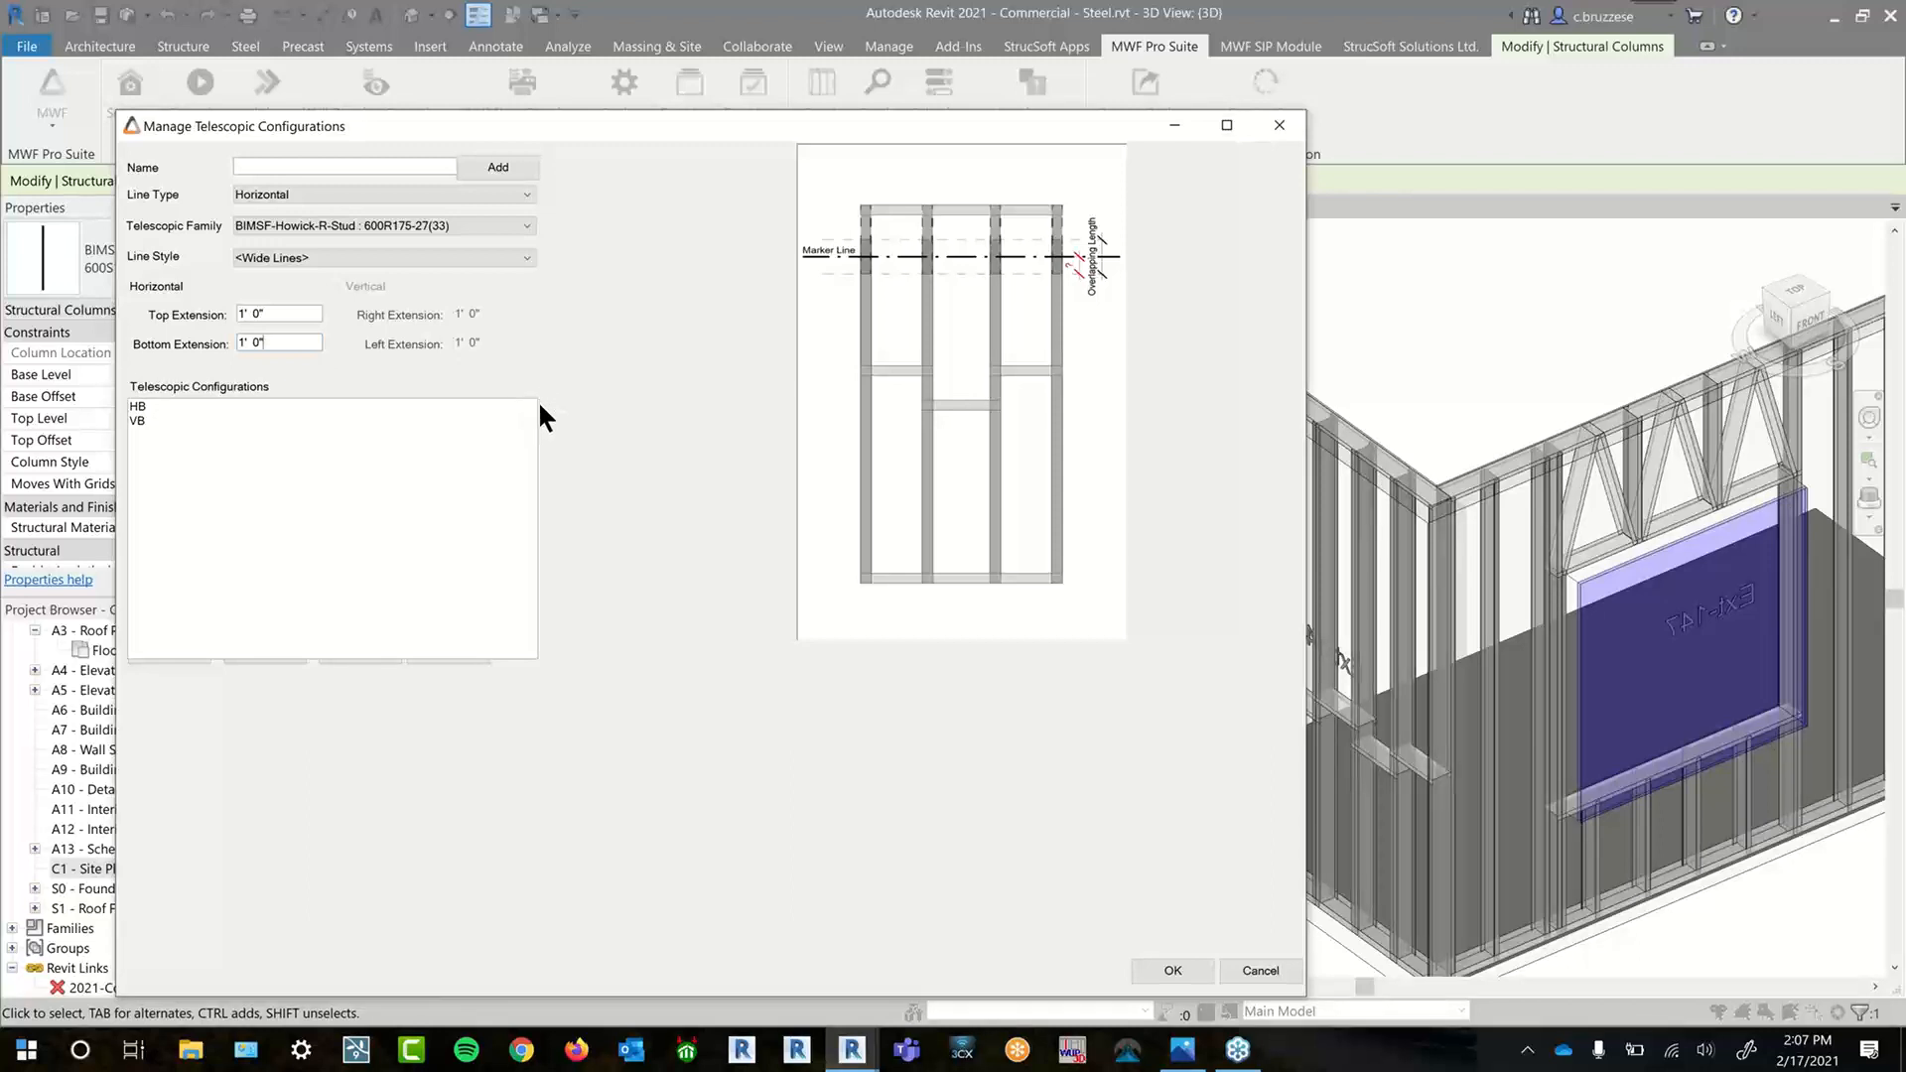
{"action": "left_click_drag", "start_coordinate": [618, 128], "coordinate": [660, 121]}
{"action": "left_click", "coordinate": [339, 339]}
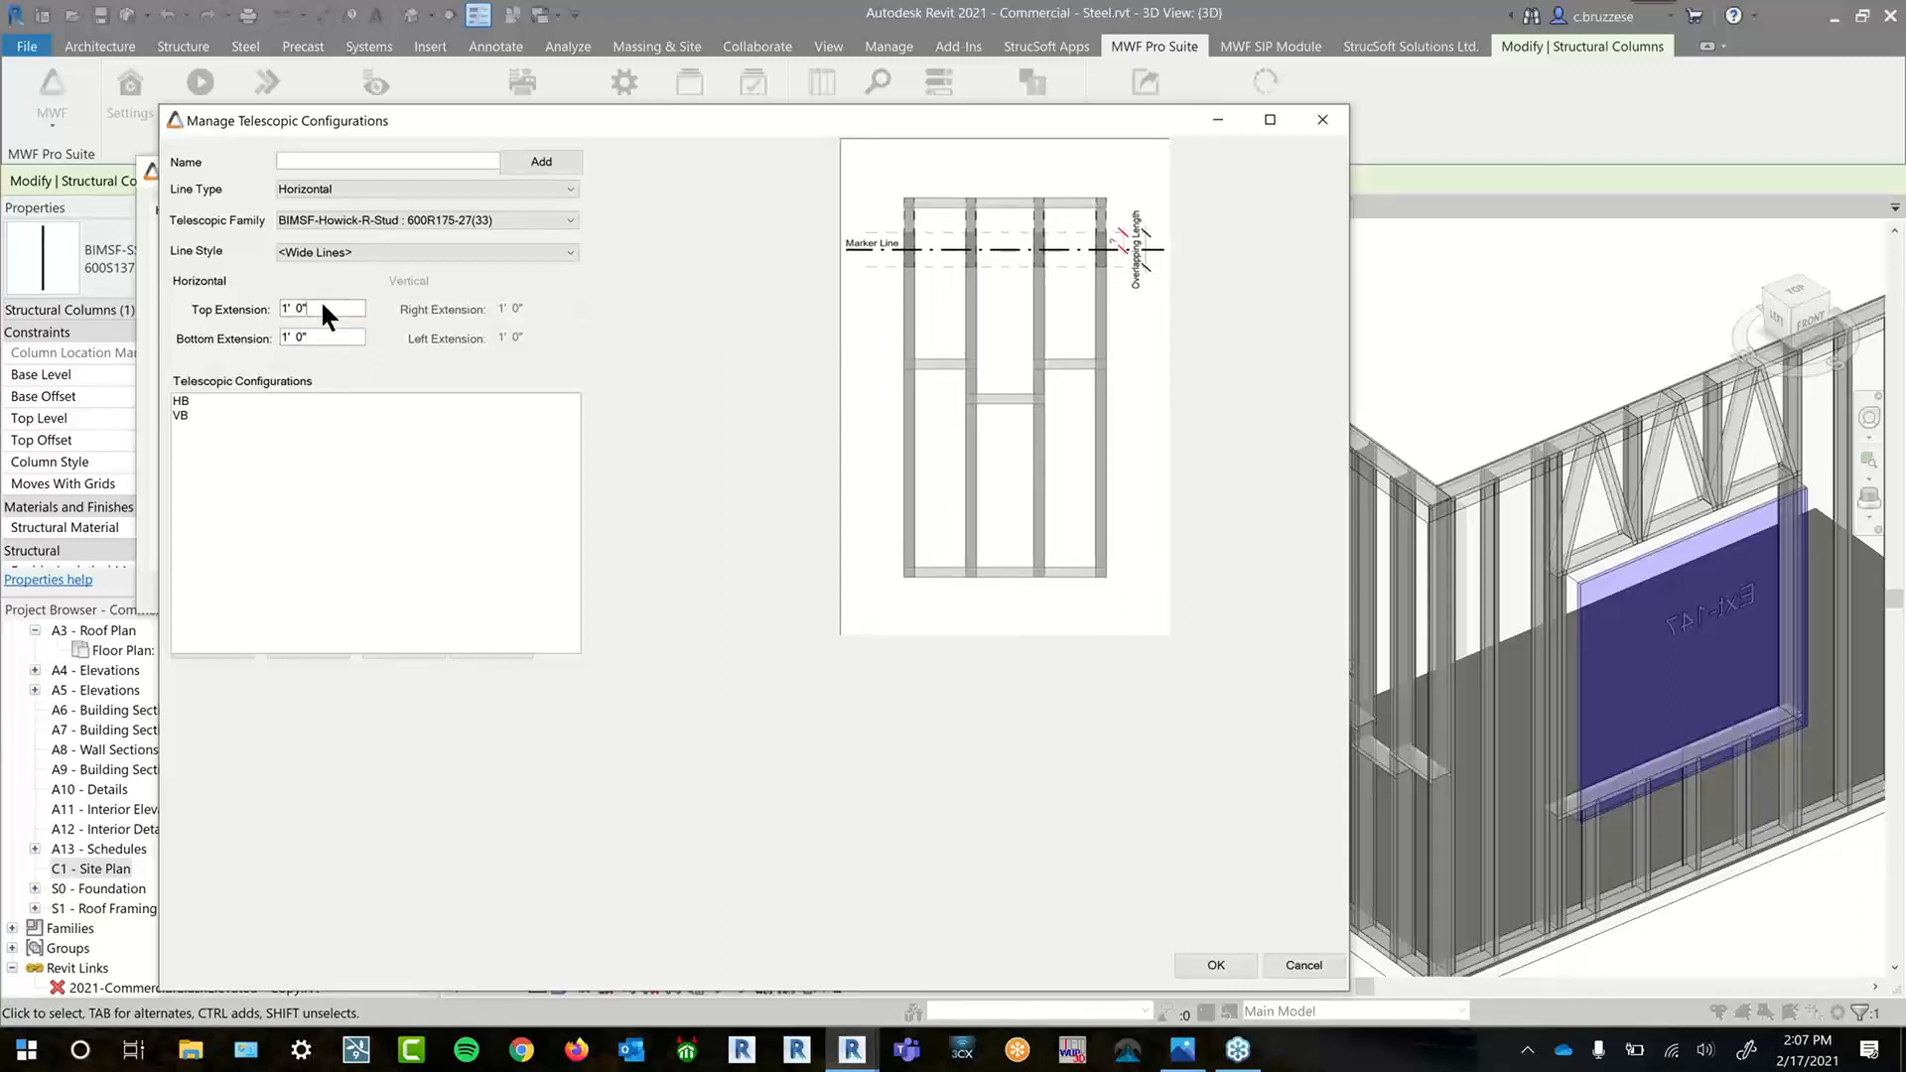
{"action": "left_click", "coordinate": [228, 403]}
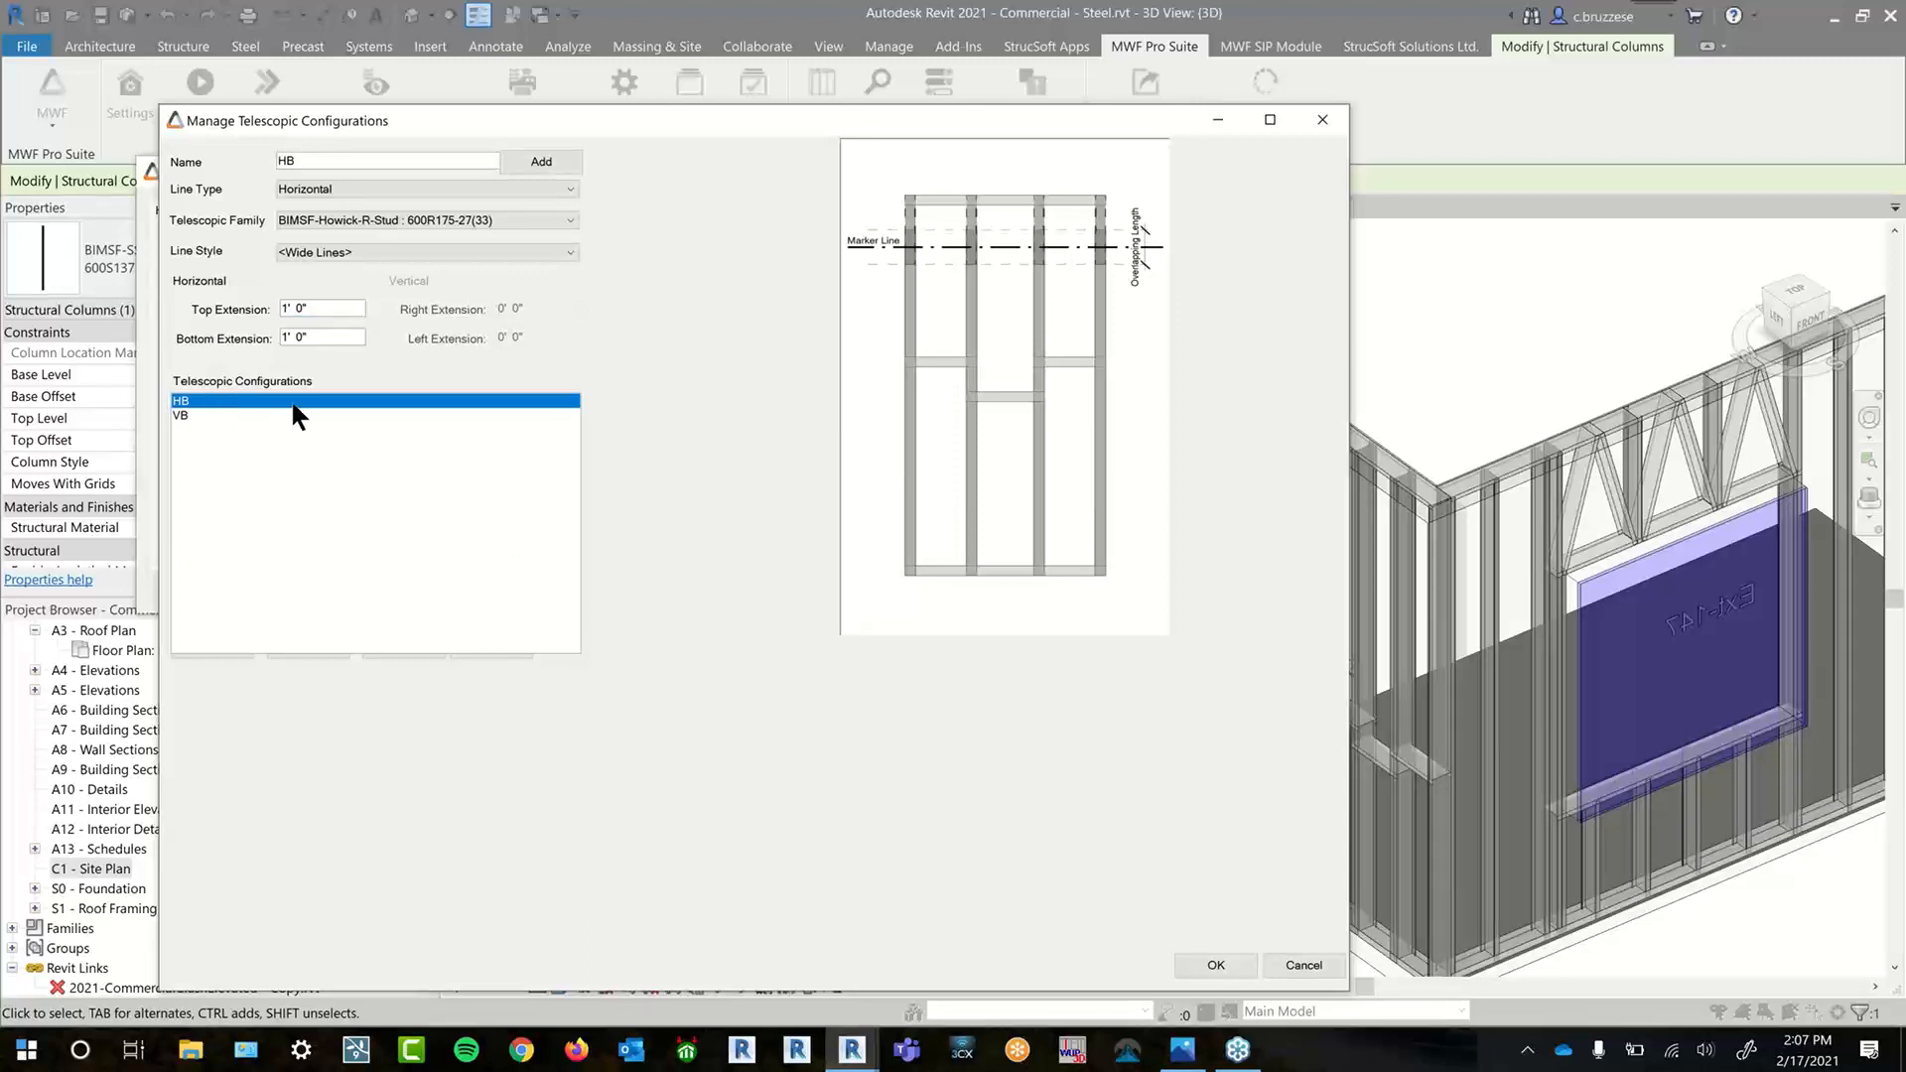
- Leave the telescopic configuration manager without saving and look over the Howick X-TENDA.jpeg picture again
{"action": "left_click", "coordinate": [1296, 966]}
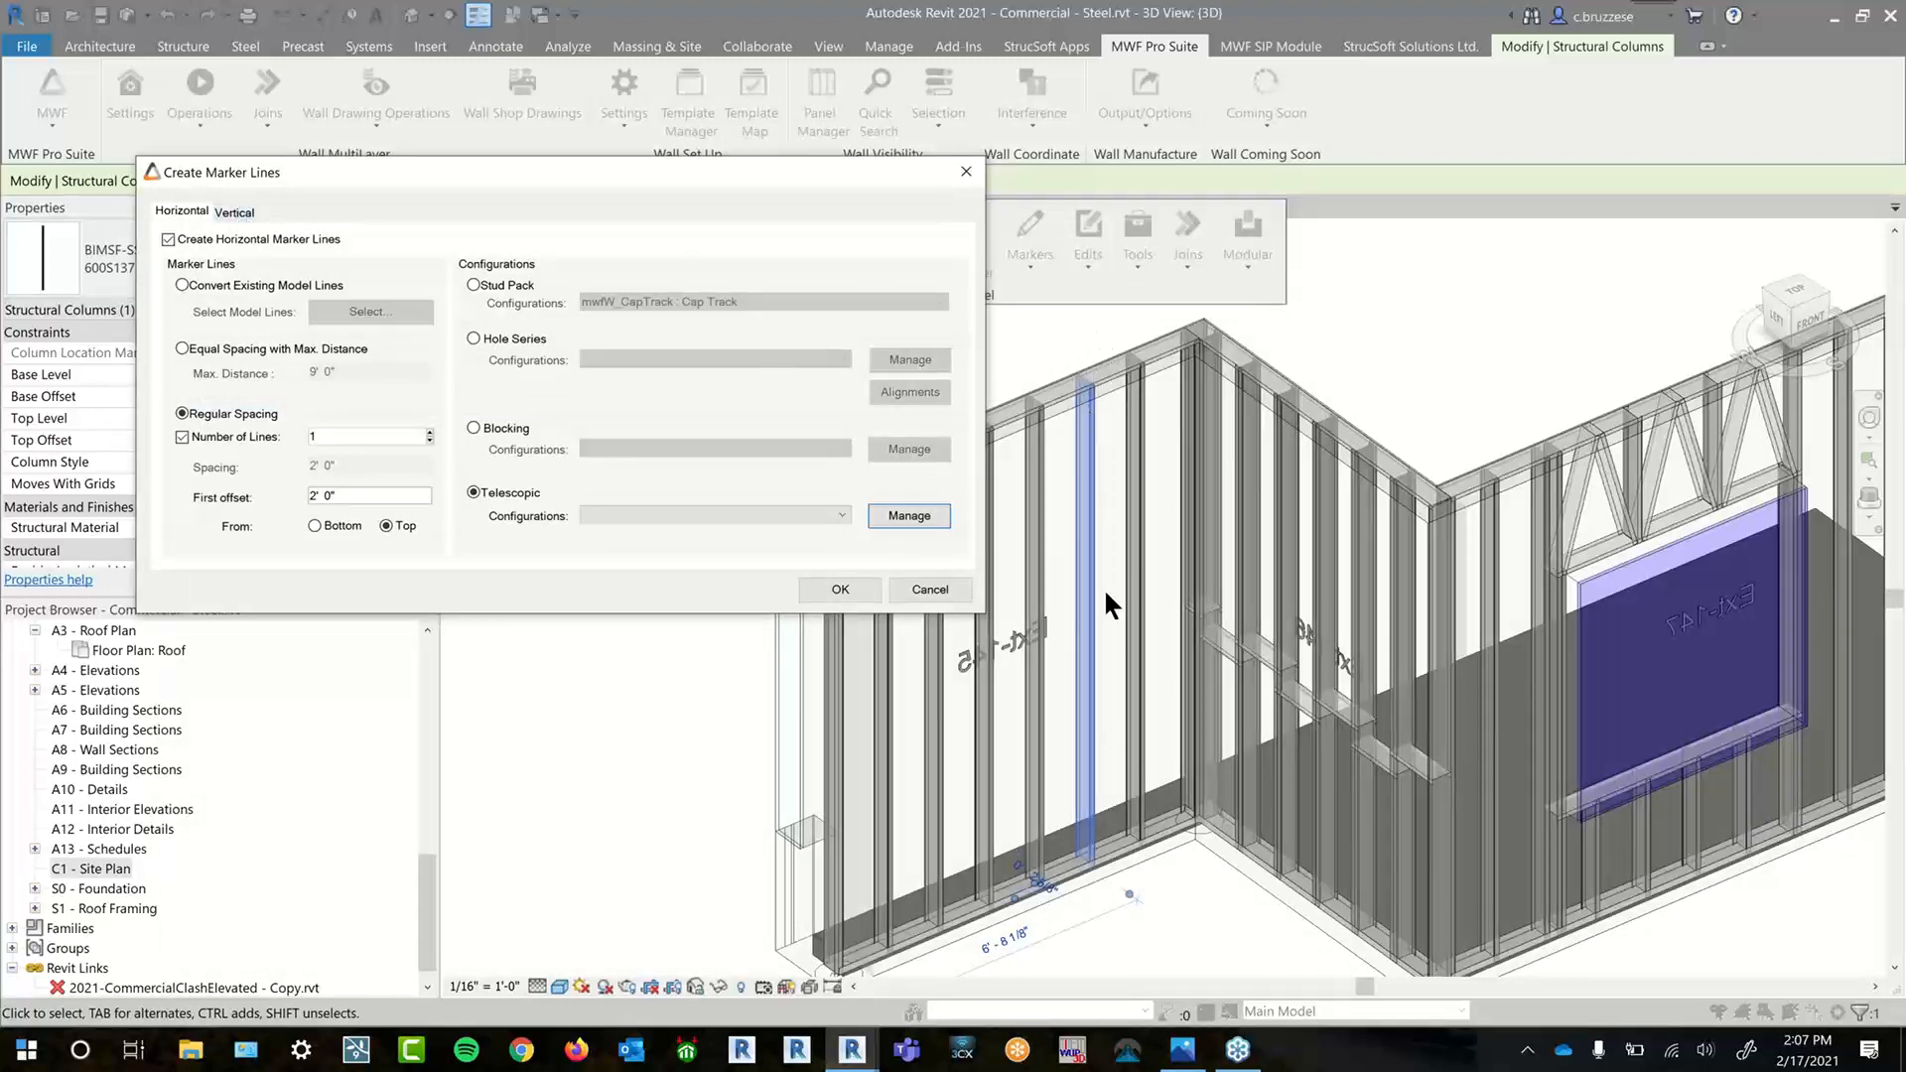
{"action": "left_click", "coordinate": [1201, 1066]}
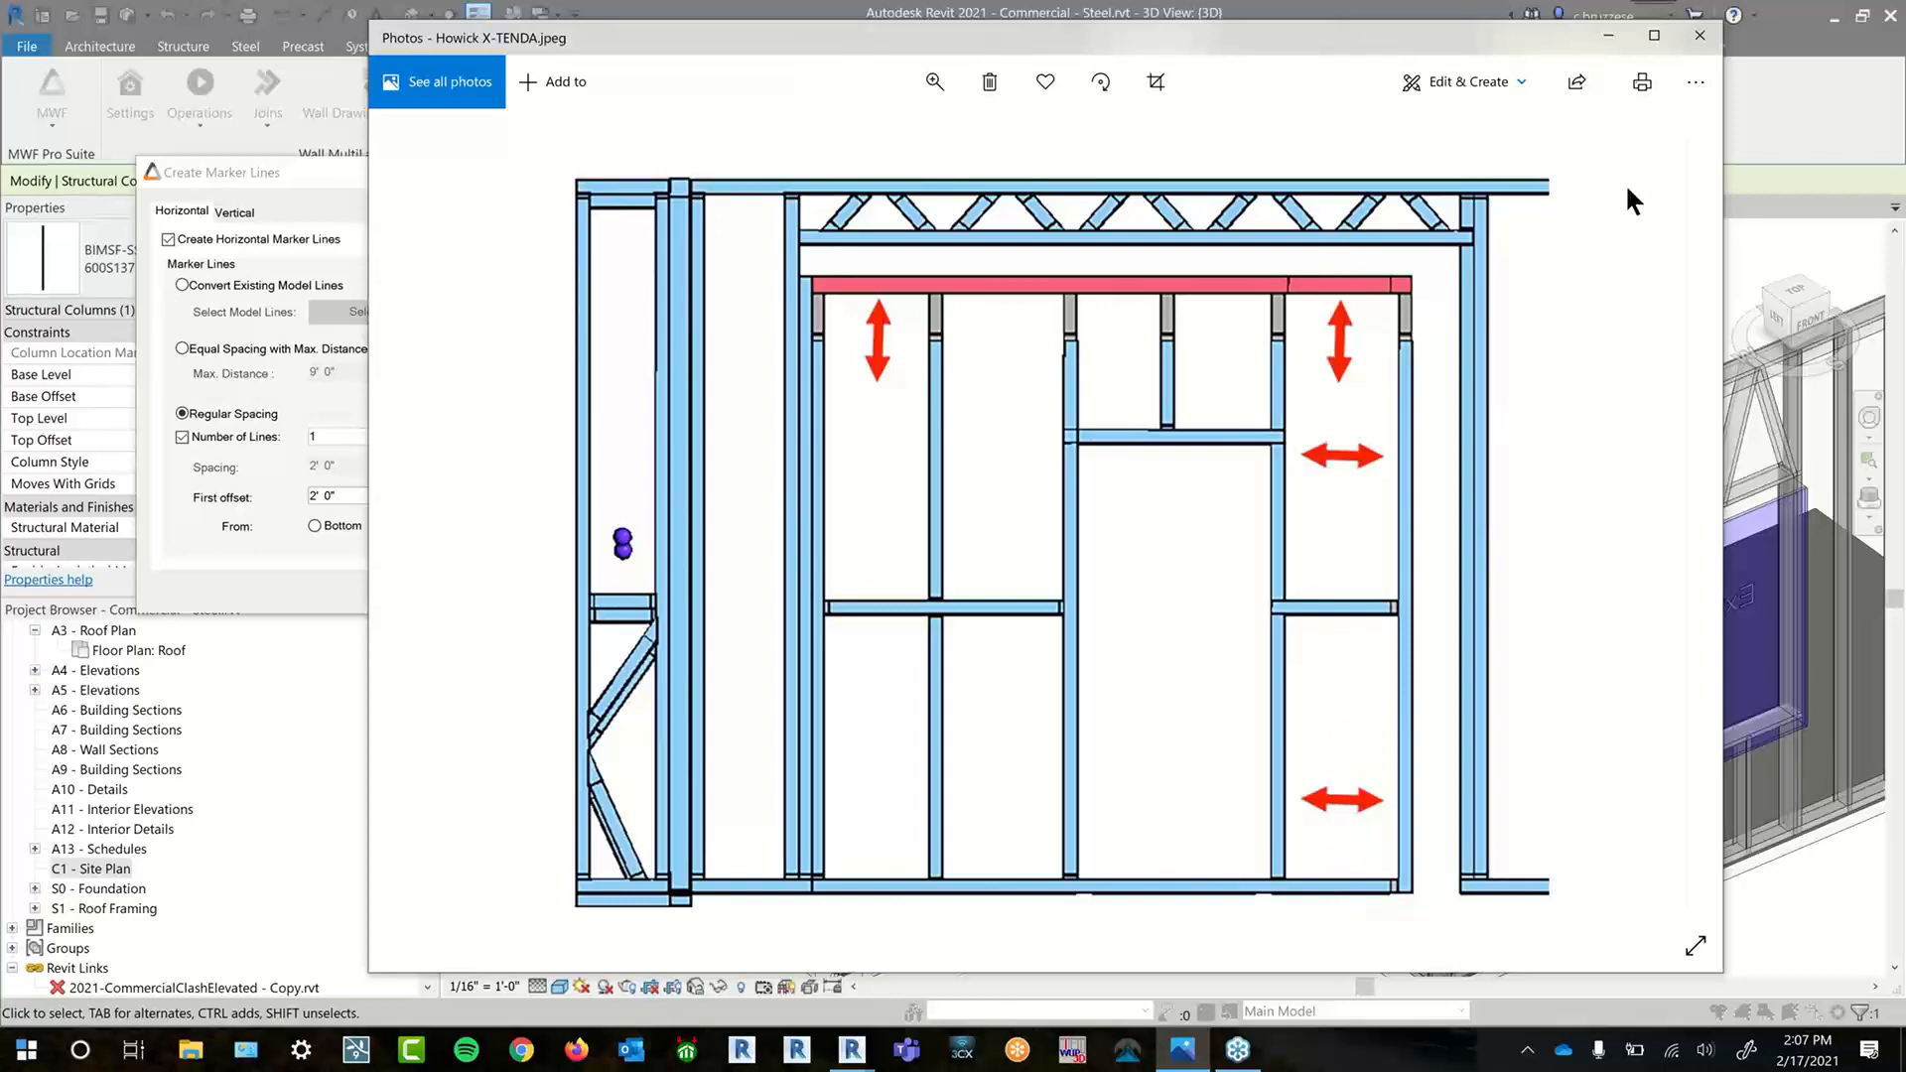
{"action": "left_click", "coordinate": [1616, 38]}
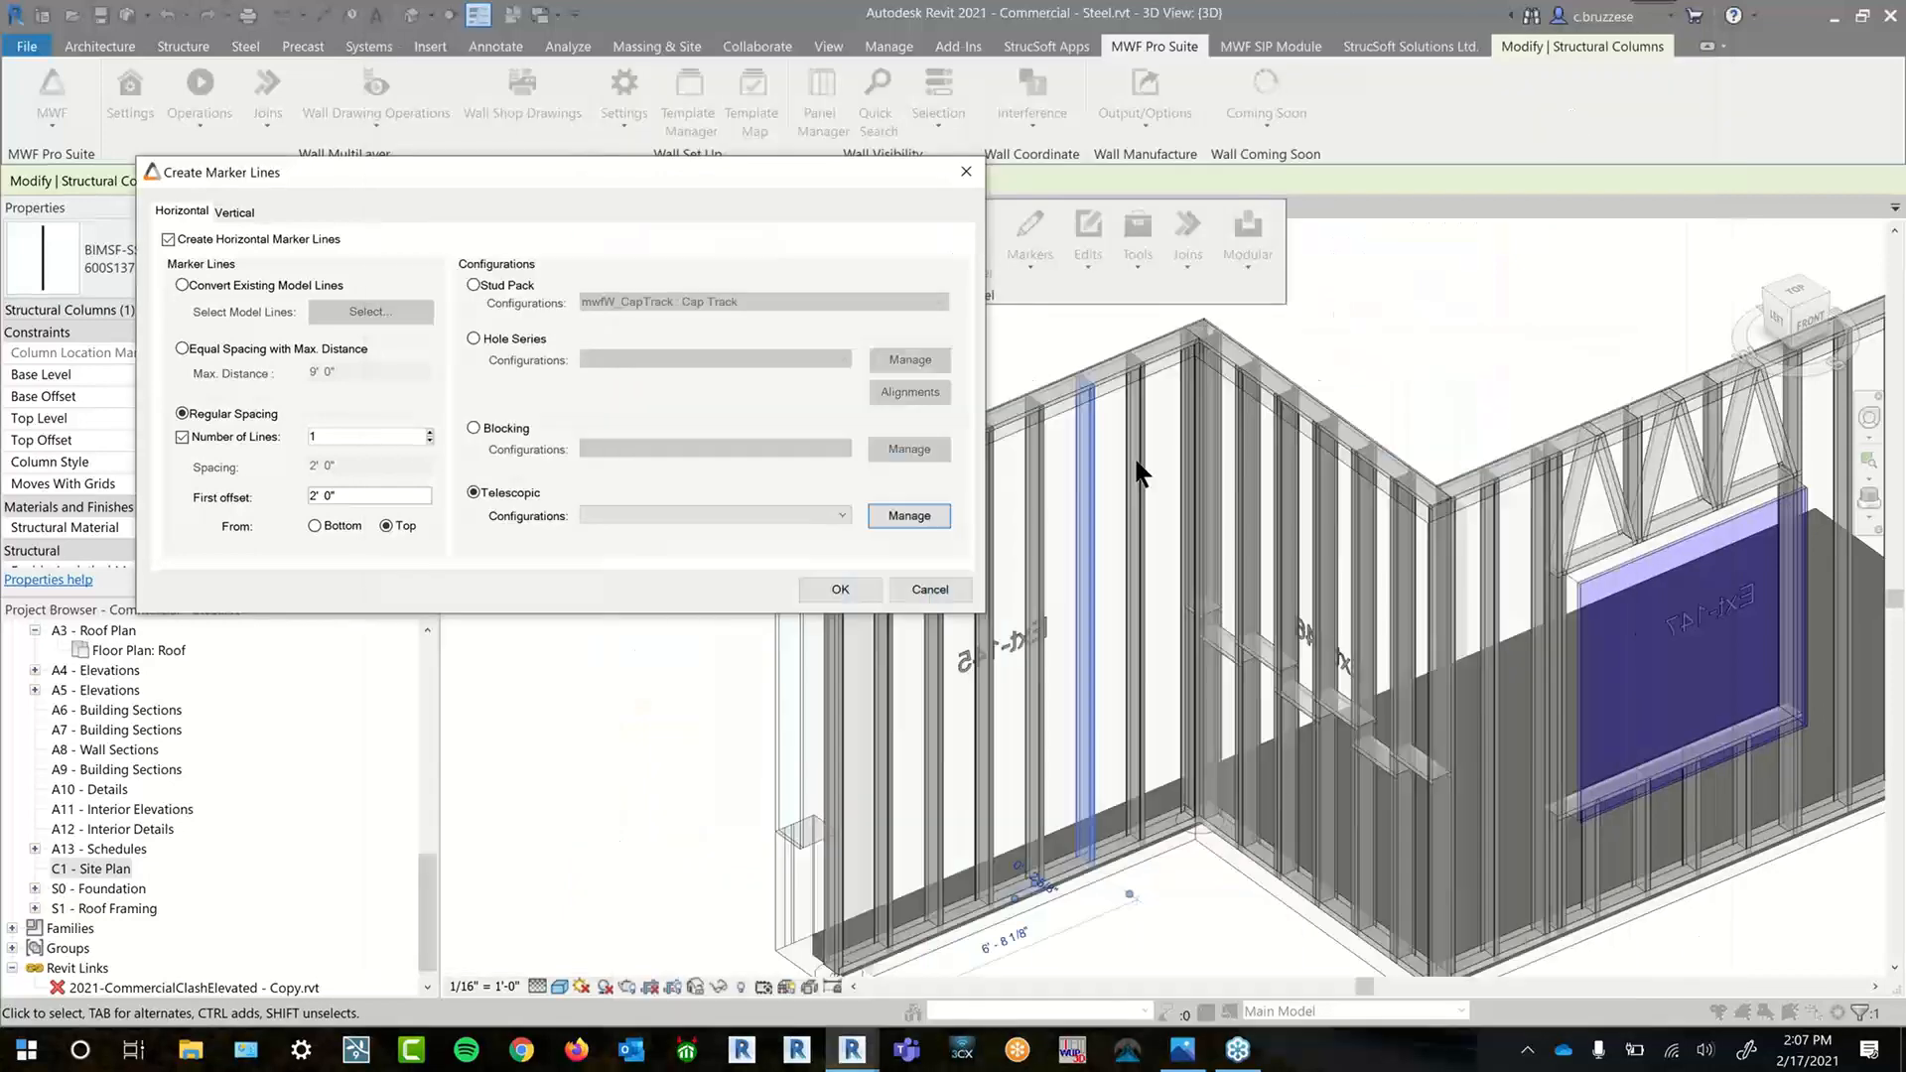
- Enable vertical marker lines with Regular Spacing, 1 line measured from the end, and set their configuration type to Telescopic
{"action": "left_click", "coordinate": [227, 210]}
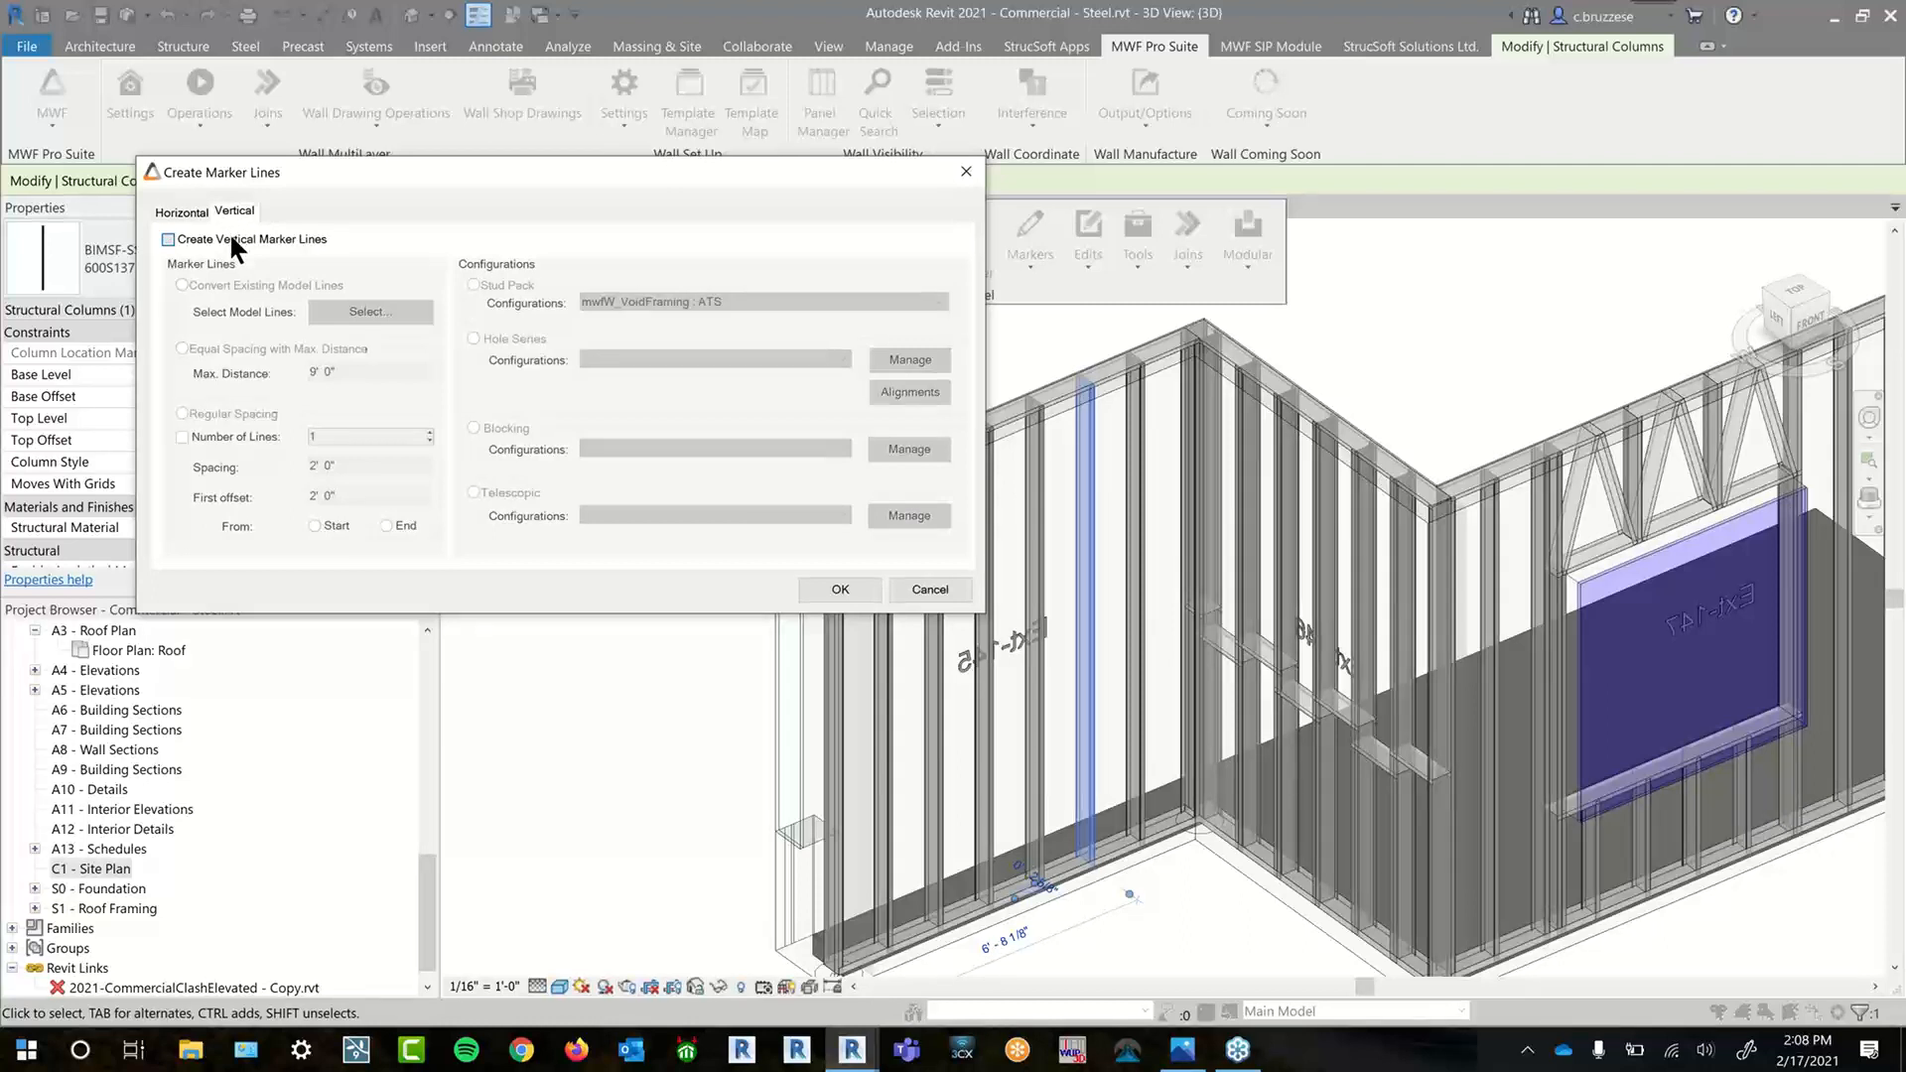
{"action": "left_click", "coordinate": [233, 238]}
{"action": "left_click", "coordinate": [183, 413]}
{"action": "left_click", "coordinate": [182, 437]}
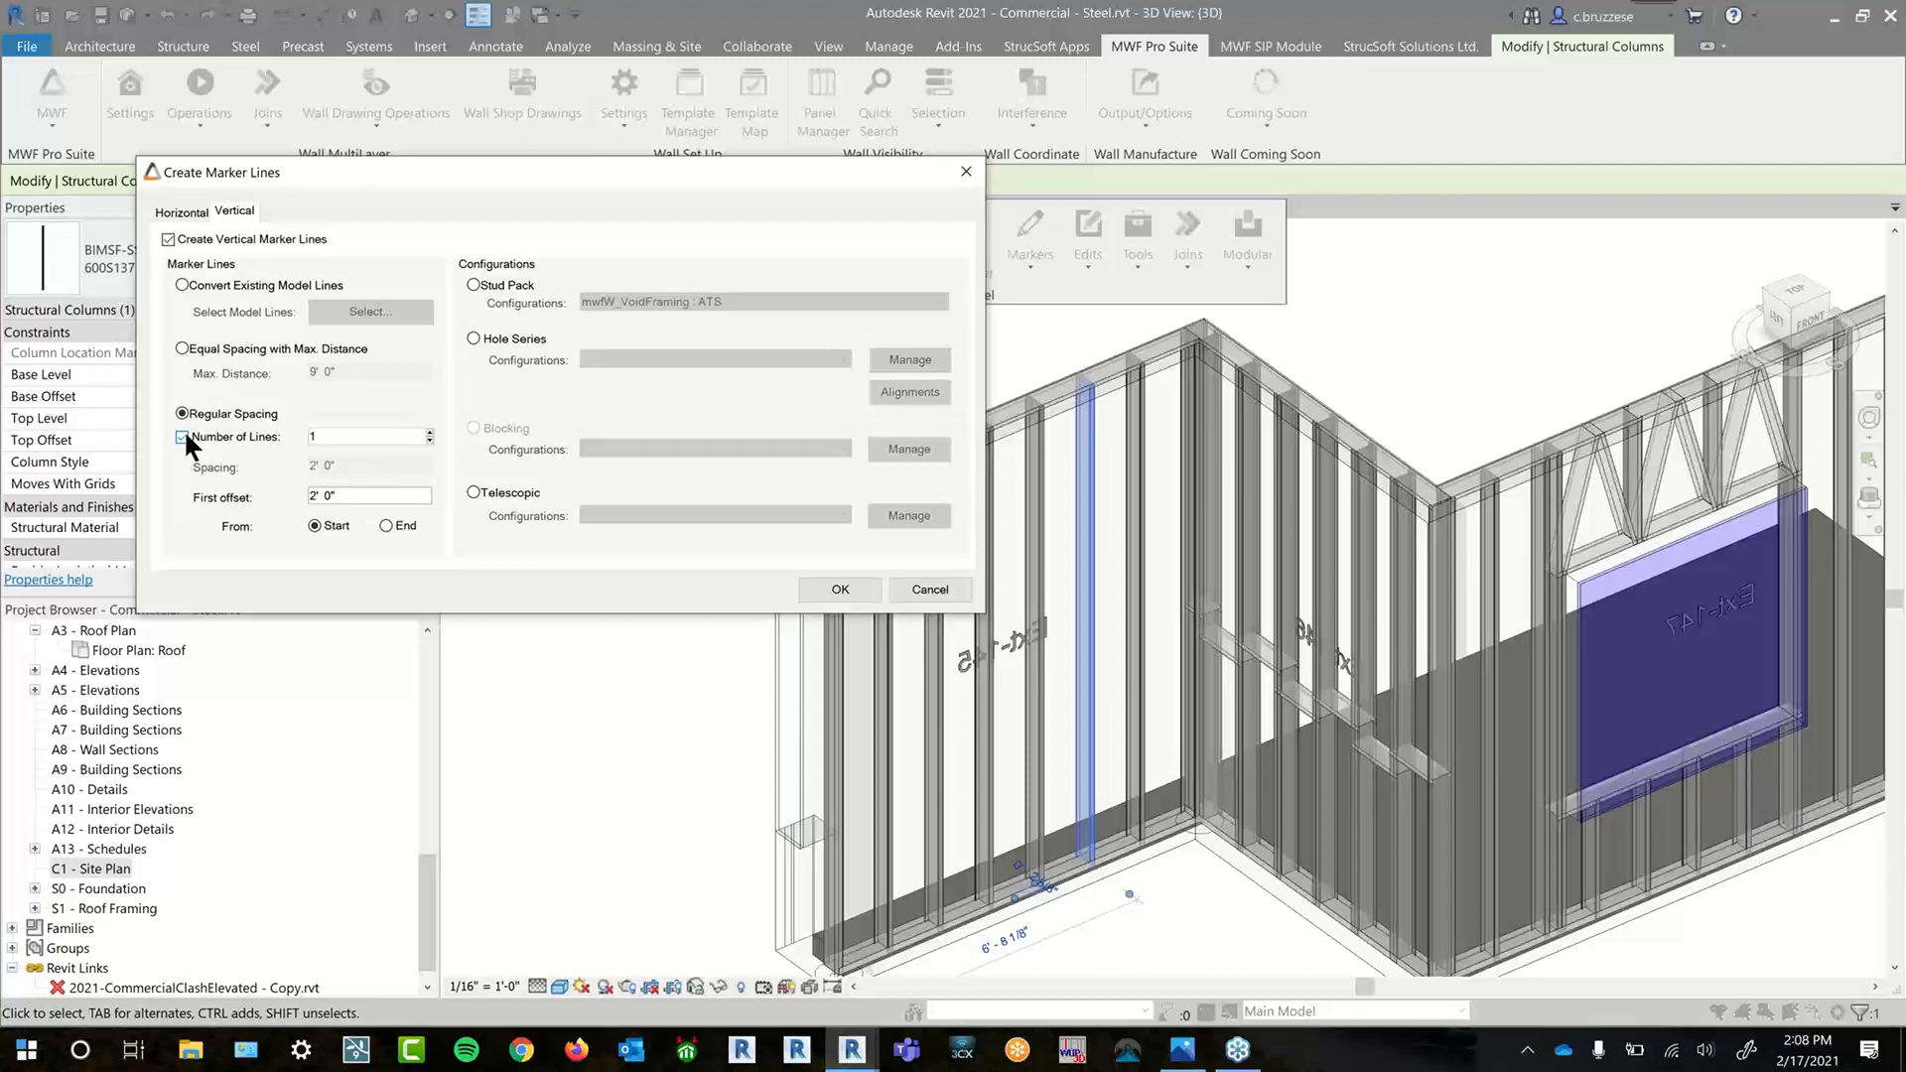
{"action": "left_click", "coordinate": [393, 526]}
{"action": "left_click", "coordinate": [474, 492]}
{"action": "left_click", "coordinate": [802, 511]}
{"action": "left_click", "coordinate": [802, 512]}
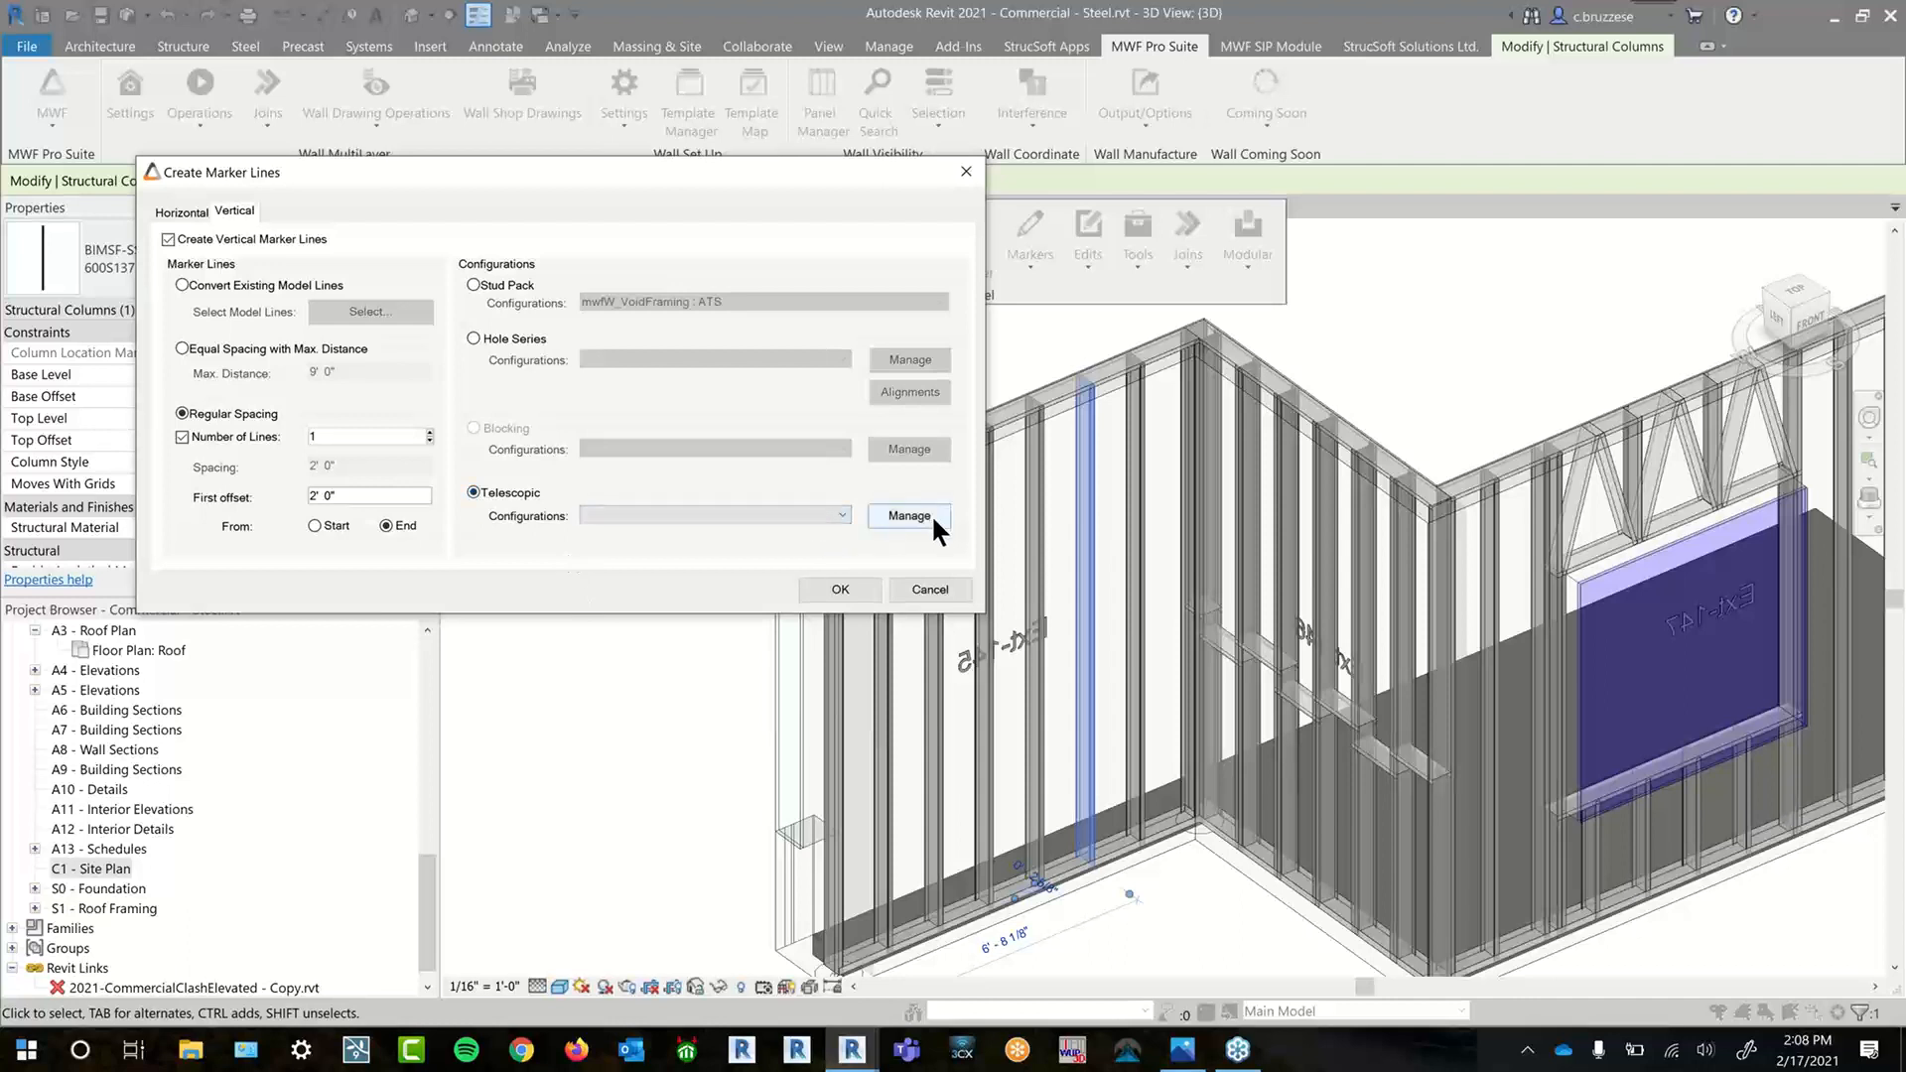
- Examine the vertical line type and the VB telescopic configuration's right and left extensions against the overlap preview, leaving the manager without saving
{"action": "left_click", "coordinate": [909, 515]}
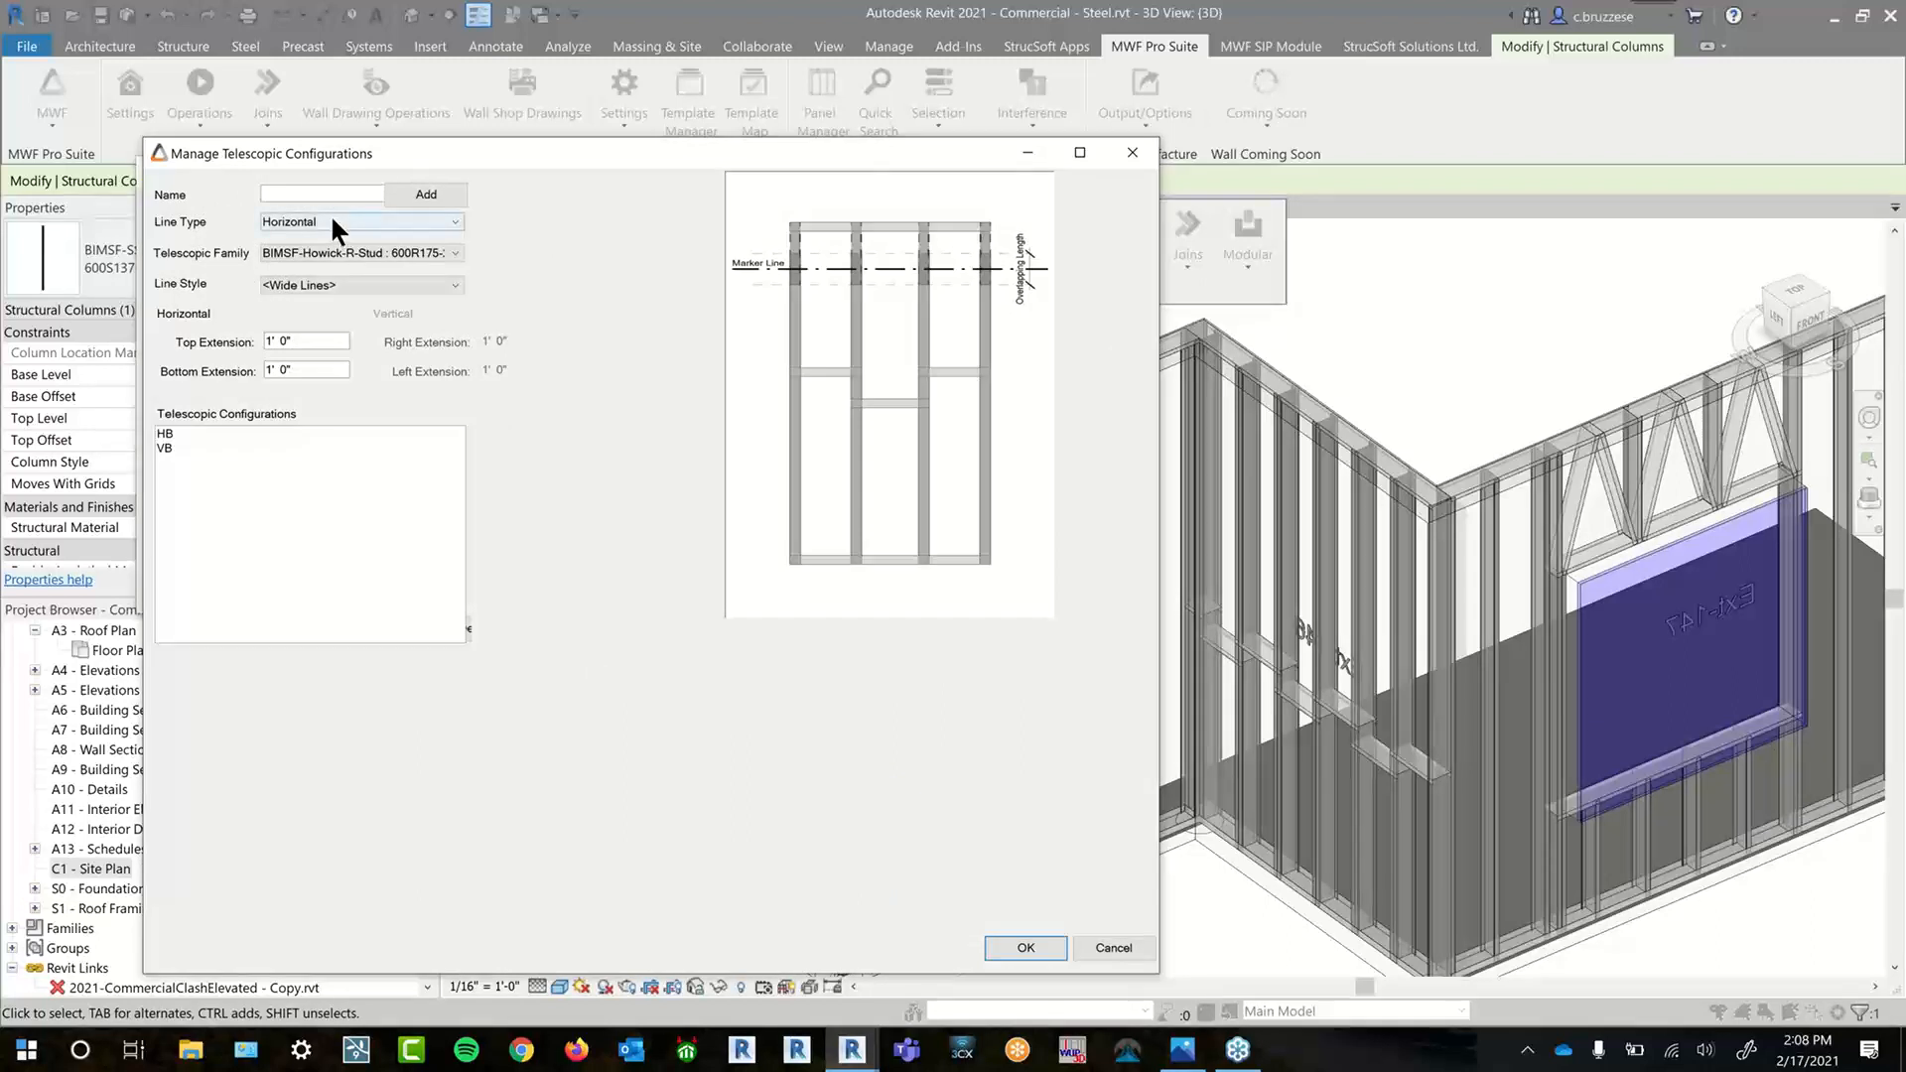
{"action": "left_click", "coordinate": [332, 221]}
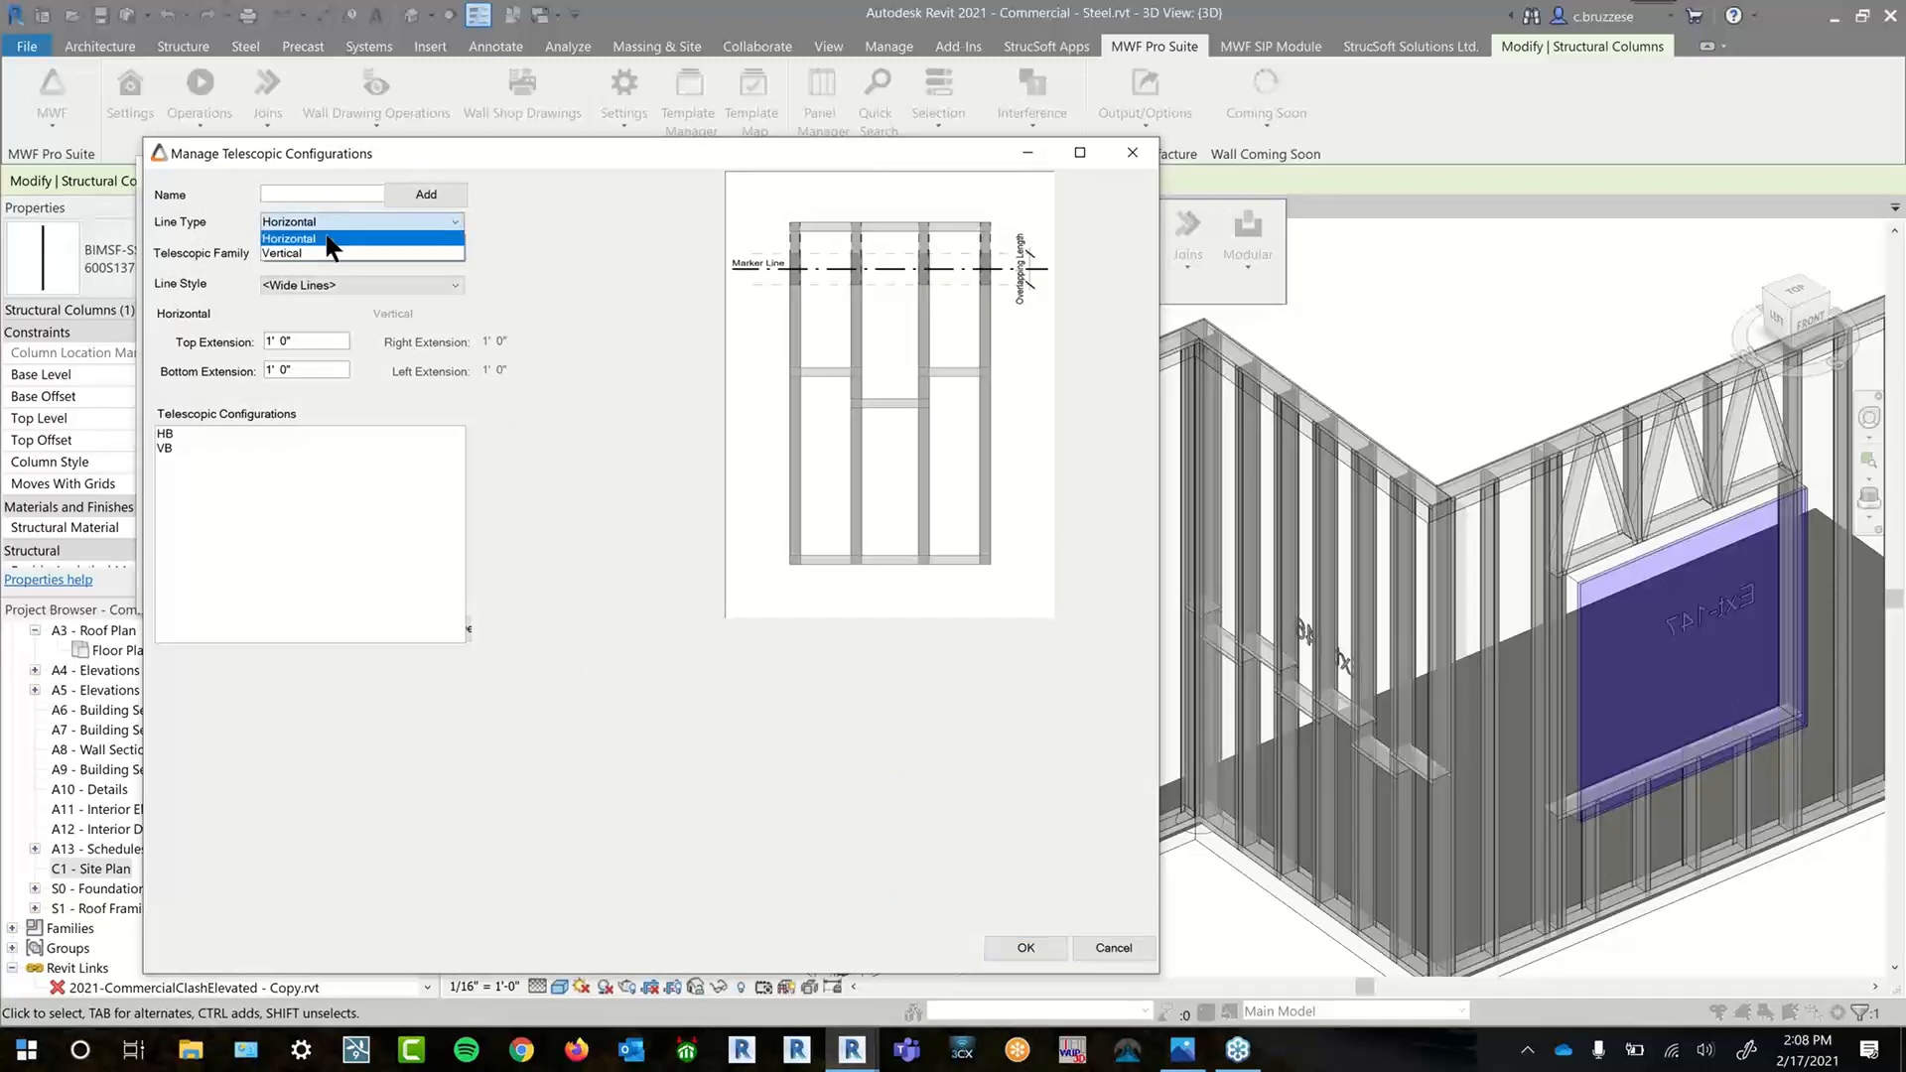
{"action": "left_click", "coordinate": [319, 254]}
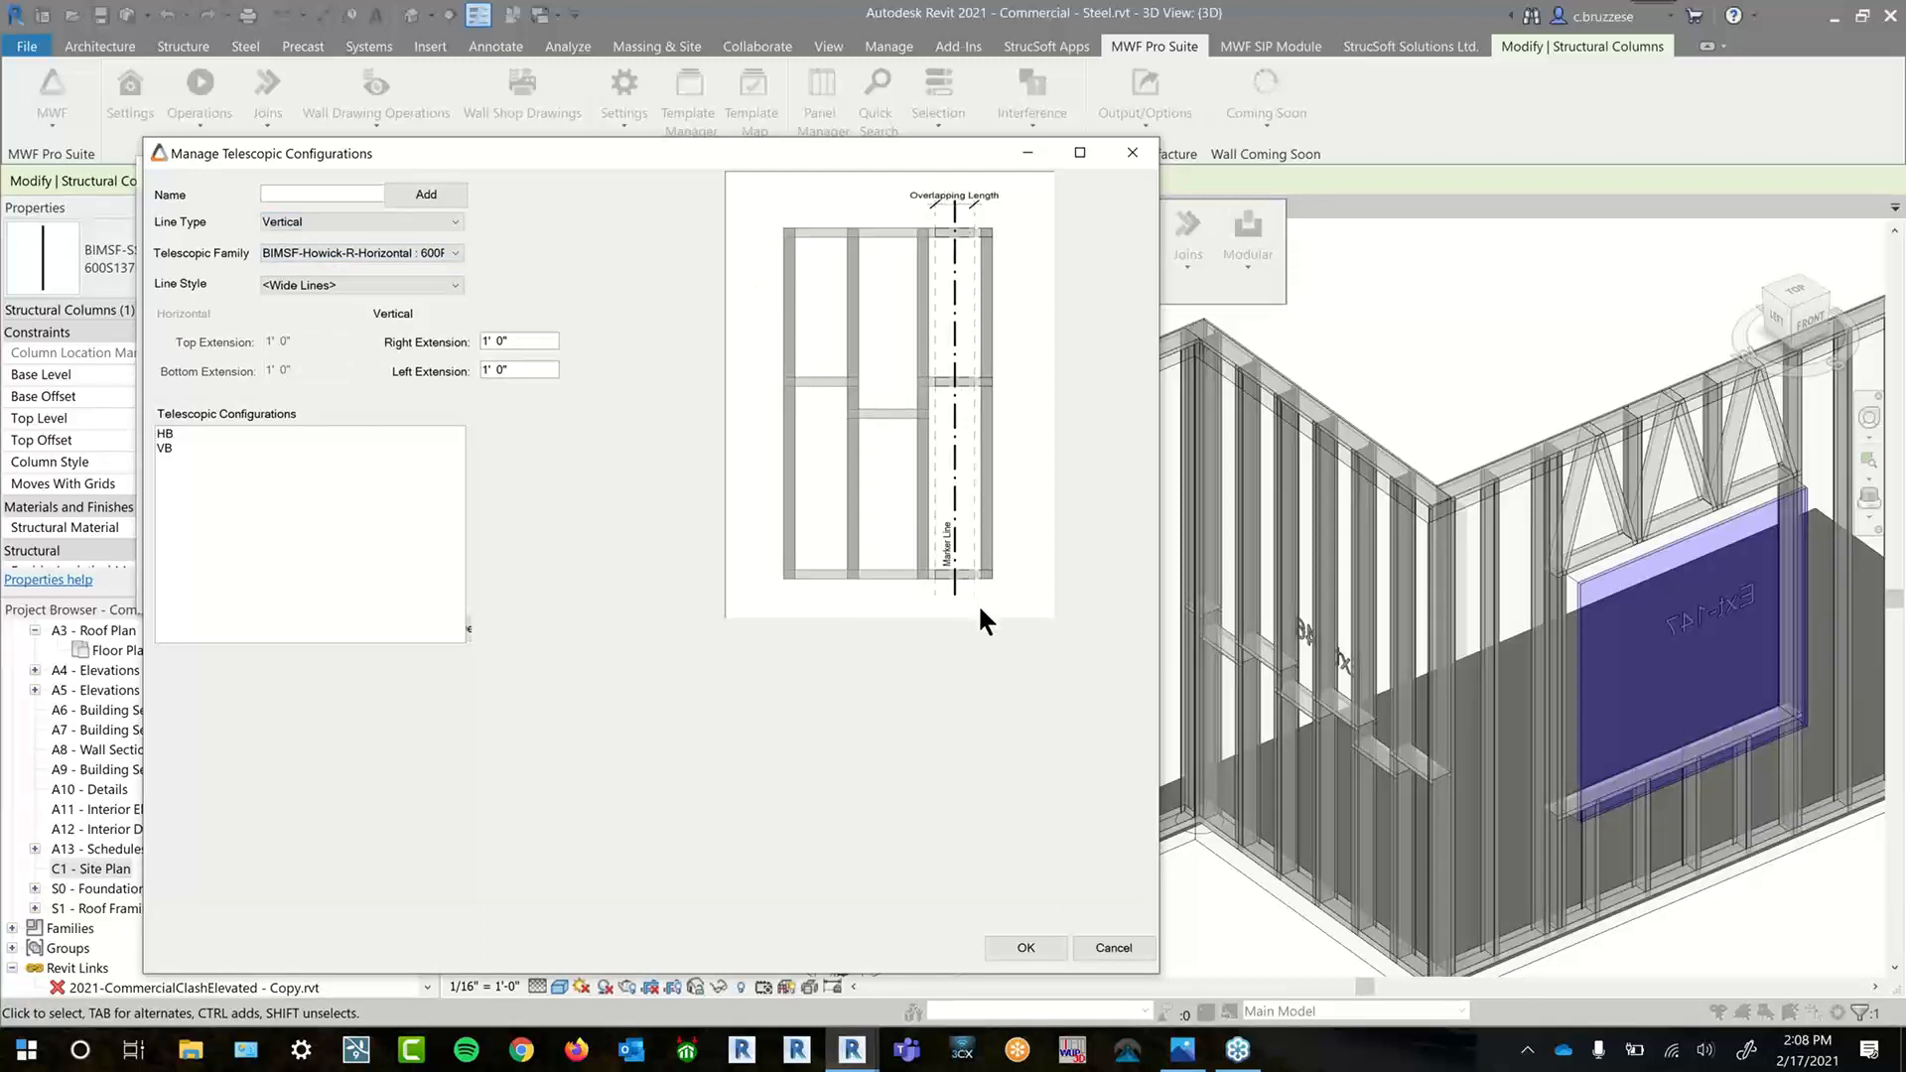
{"action": "left_click", "coordinate": [202, 452]}
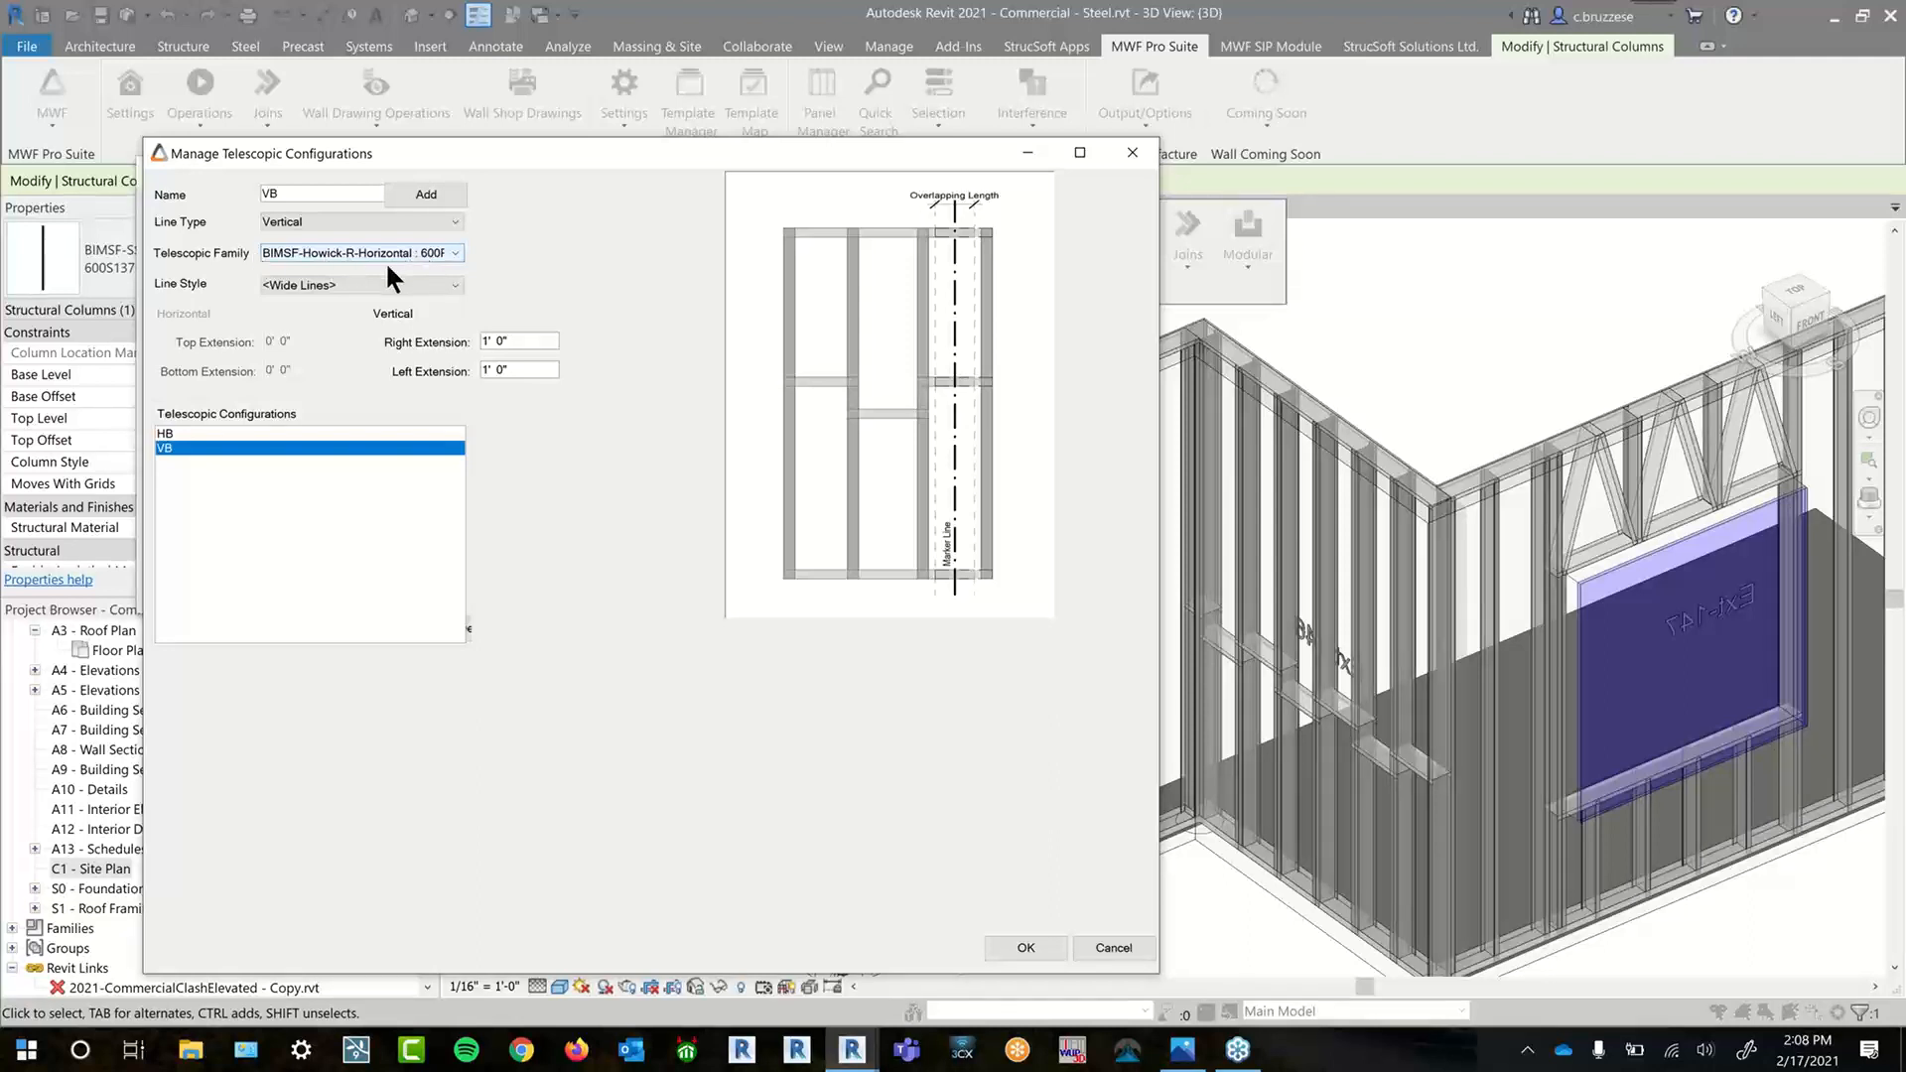
{"action": "left_click", "coordinate": [523, 344]}
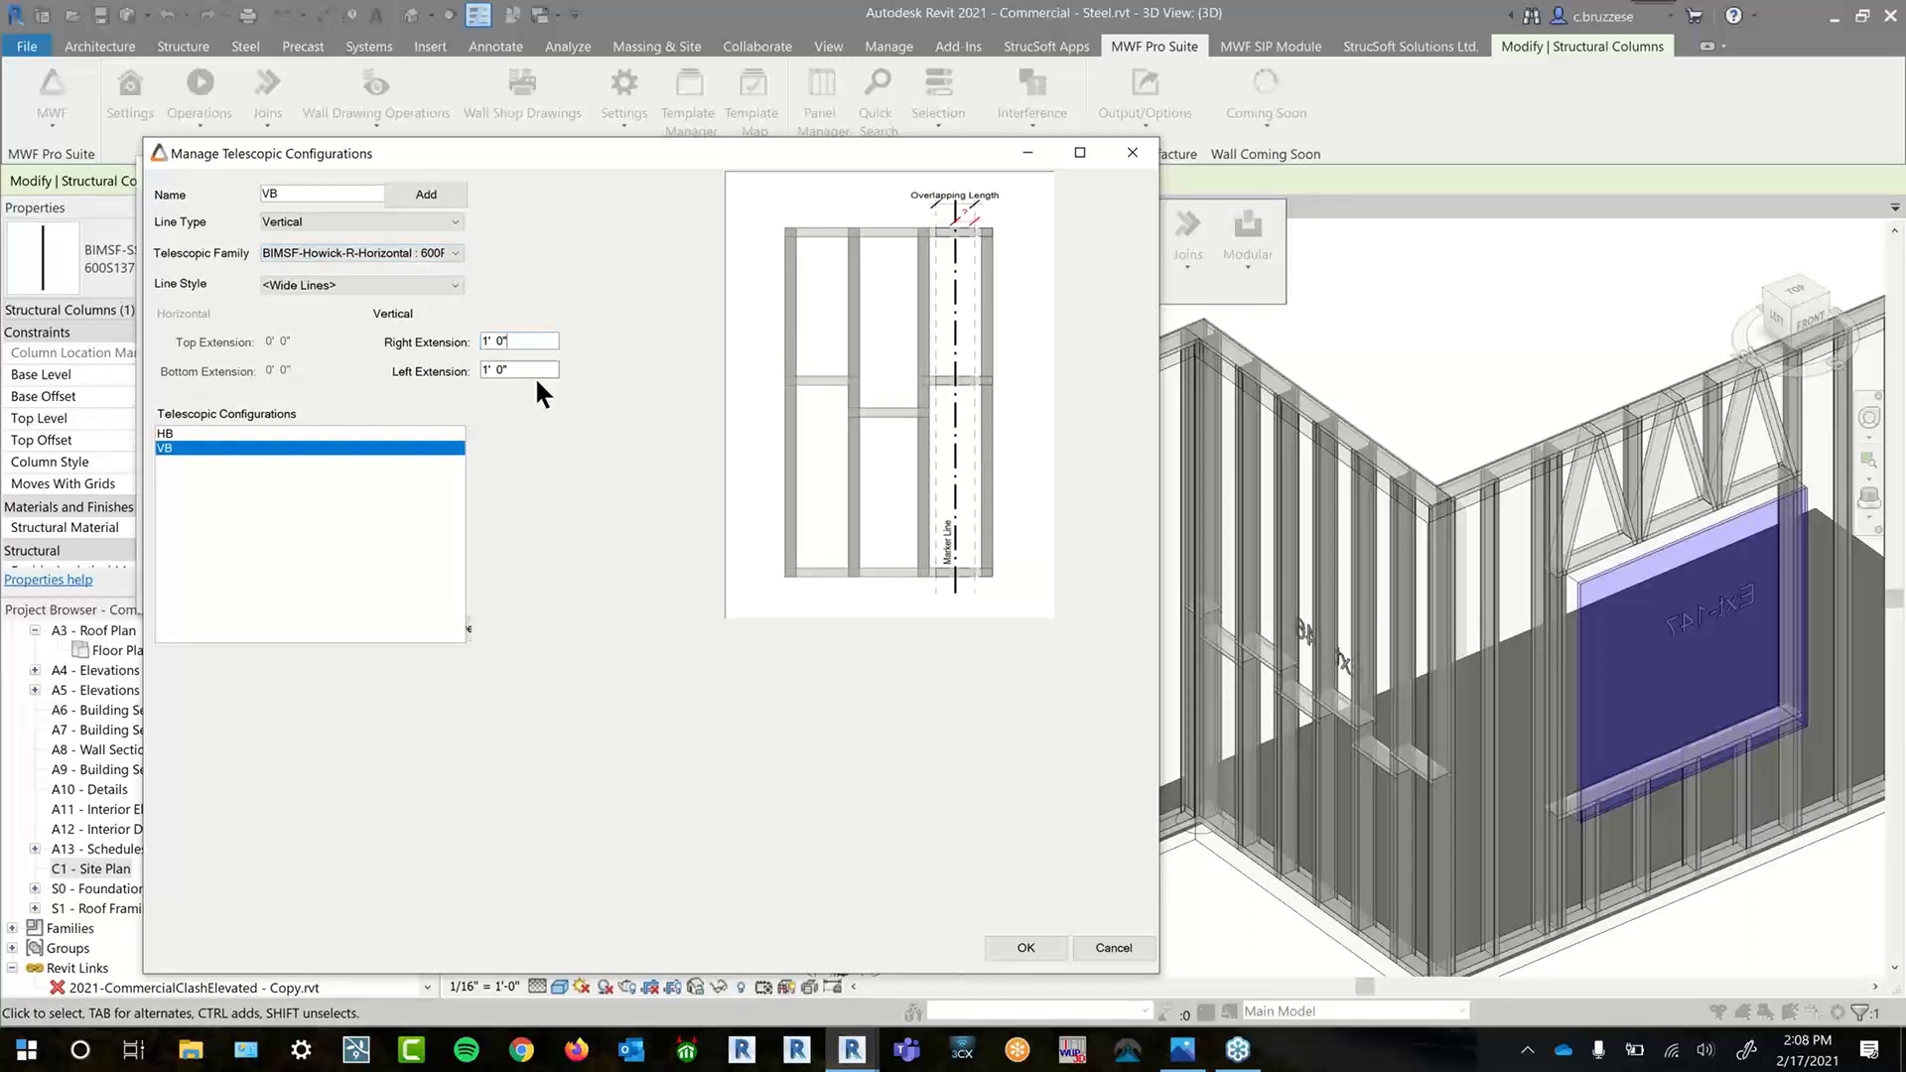
{"action": "left_click", "coordinate": [537, 373]}
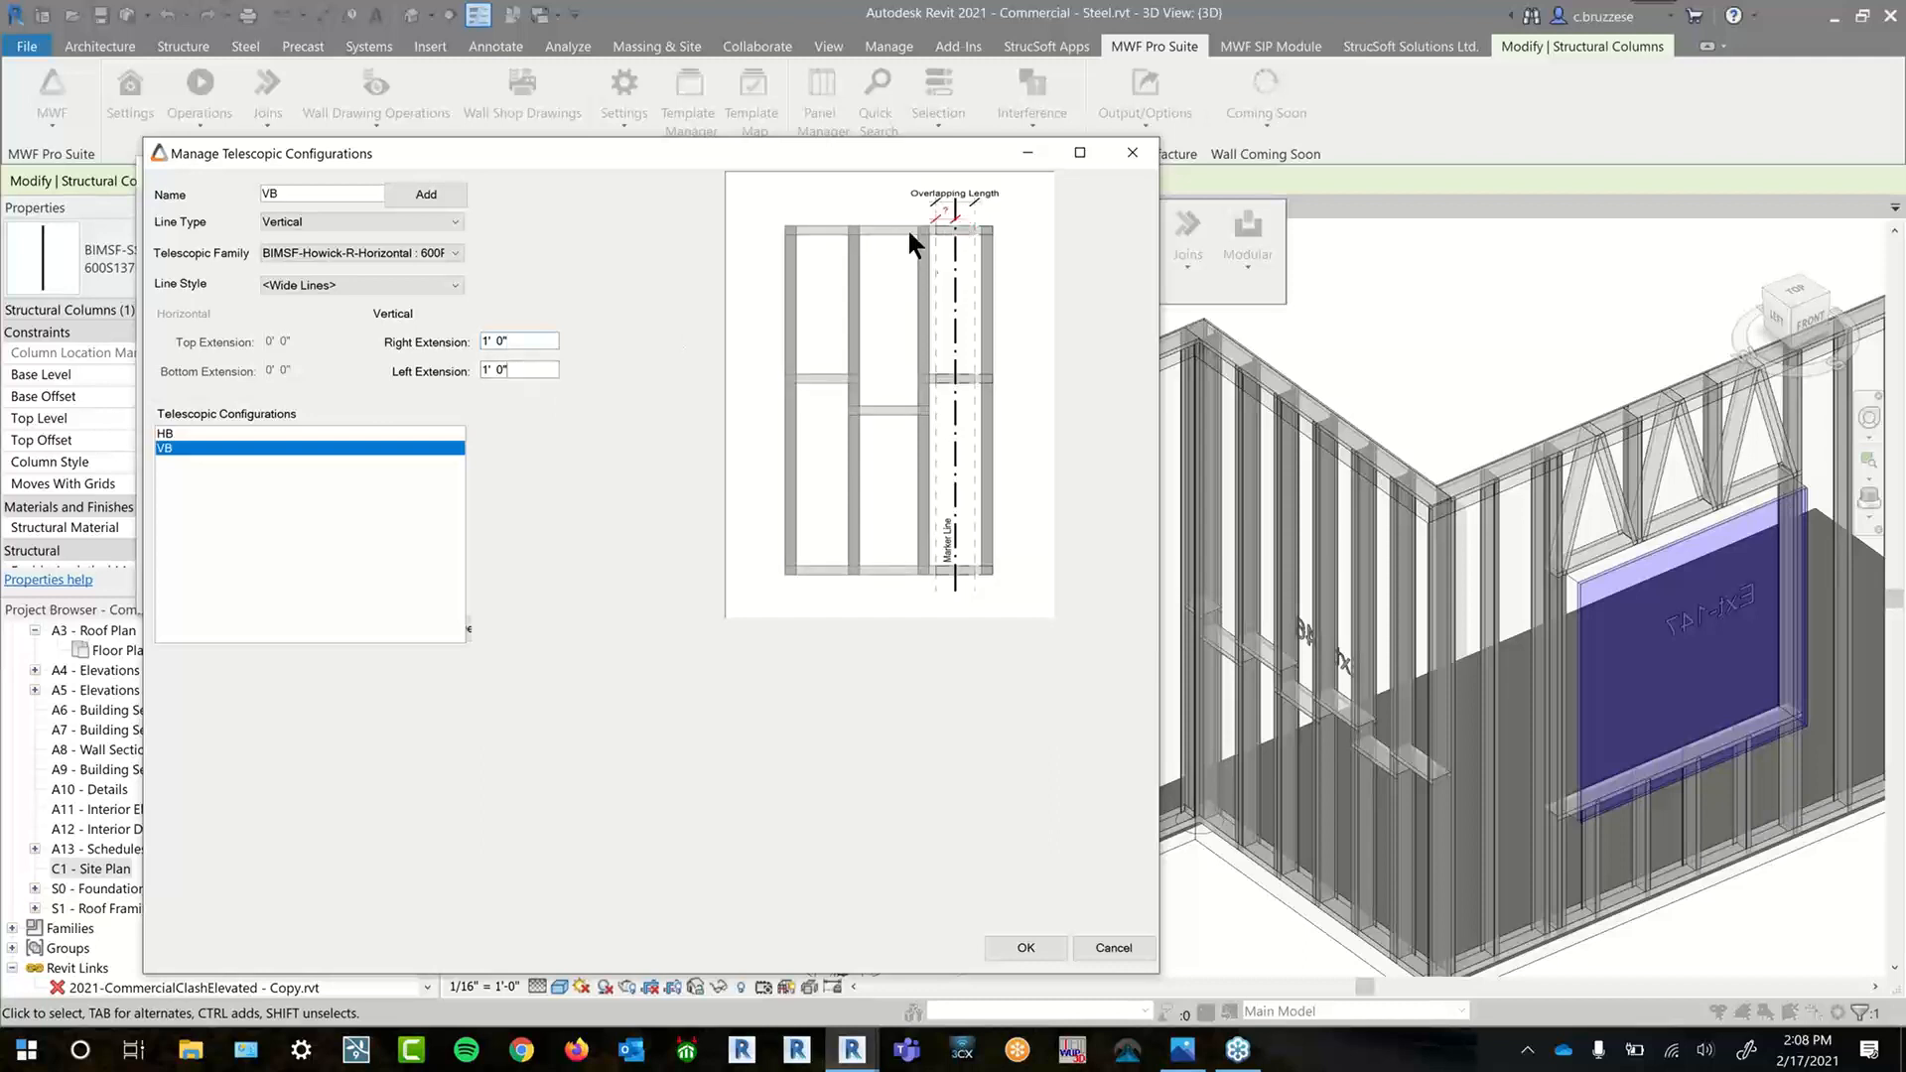
{"action": "left_click", "coordinate": [544, 338]}
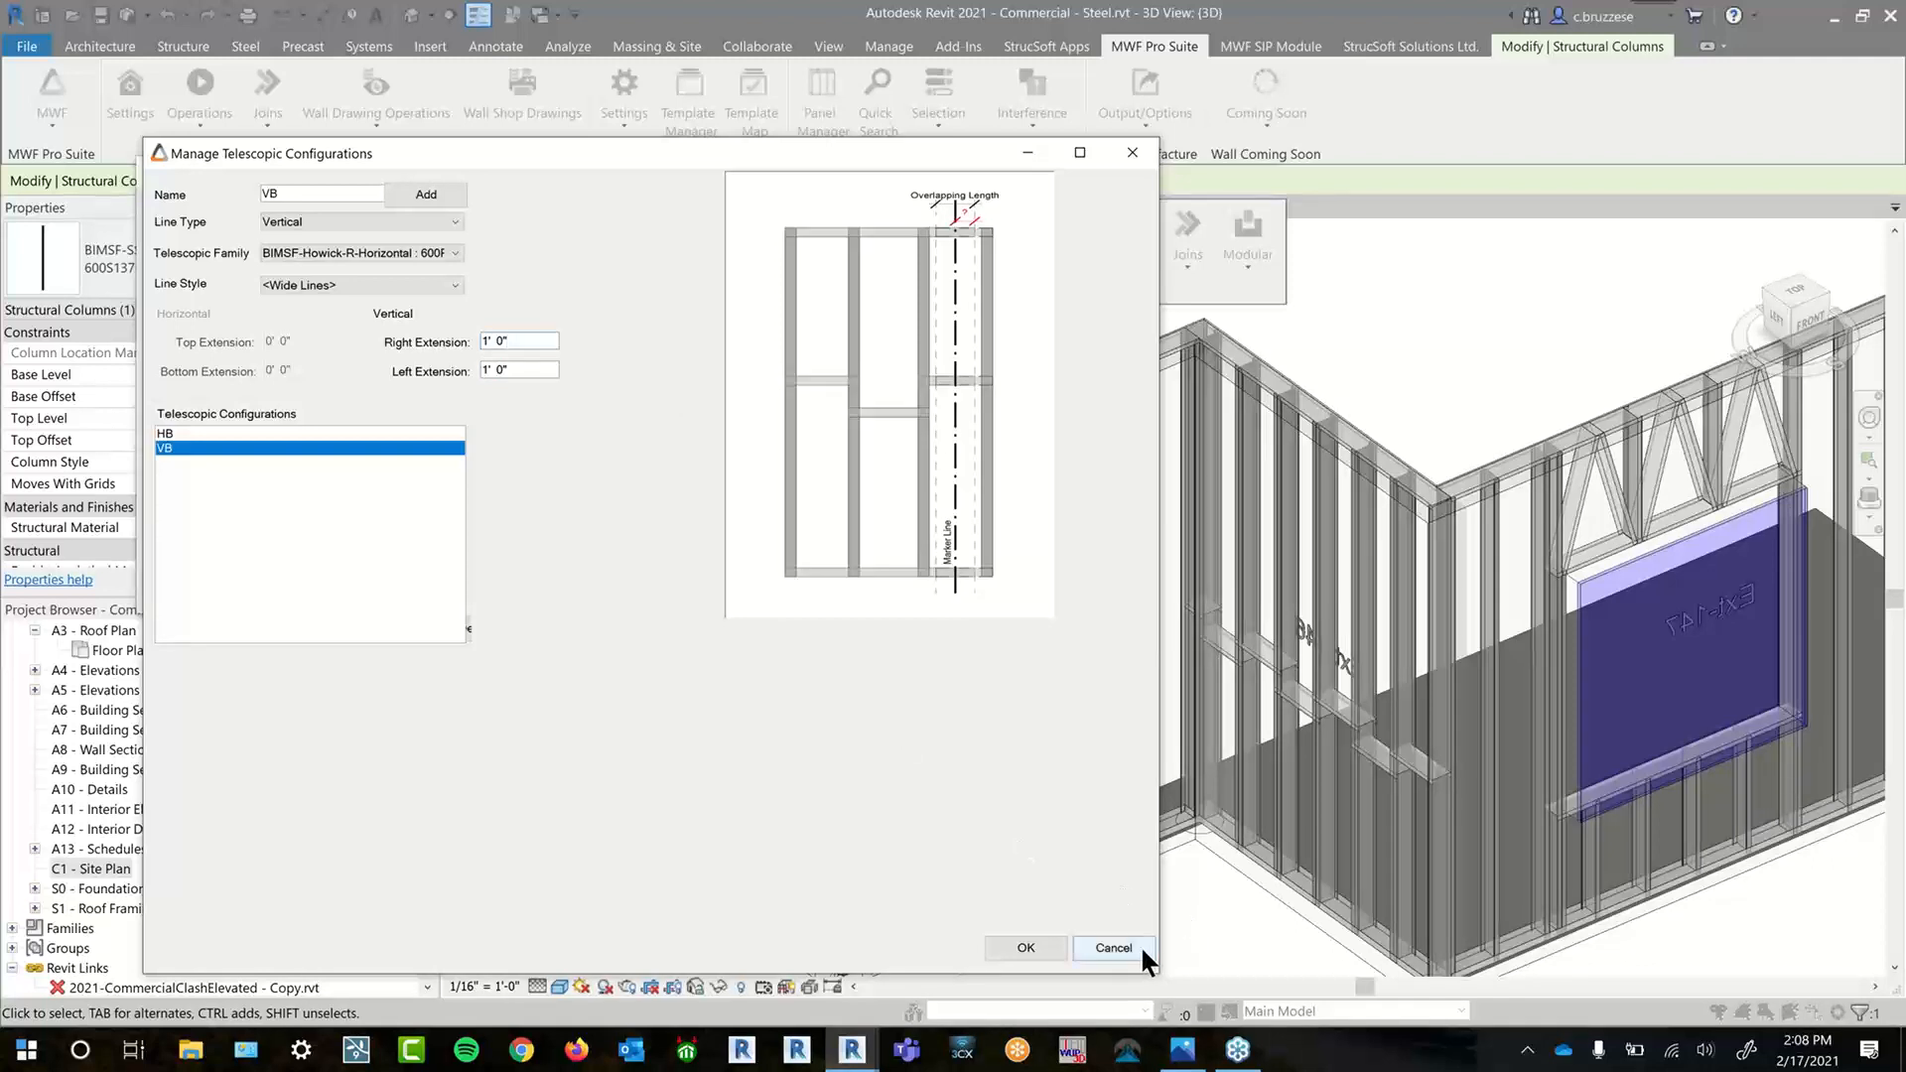
{"action": "left_click", "coordinate": [1113, 947]}
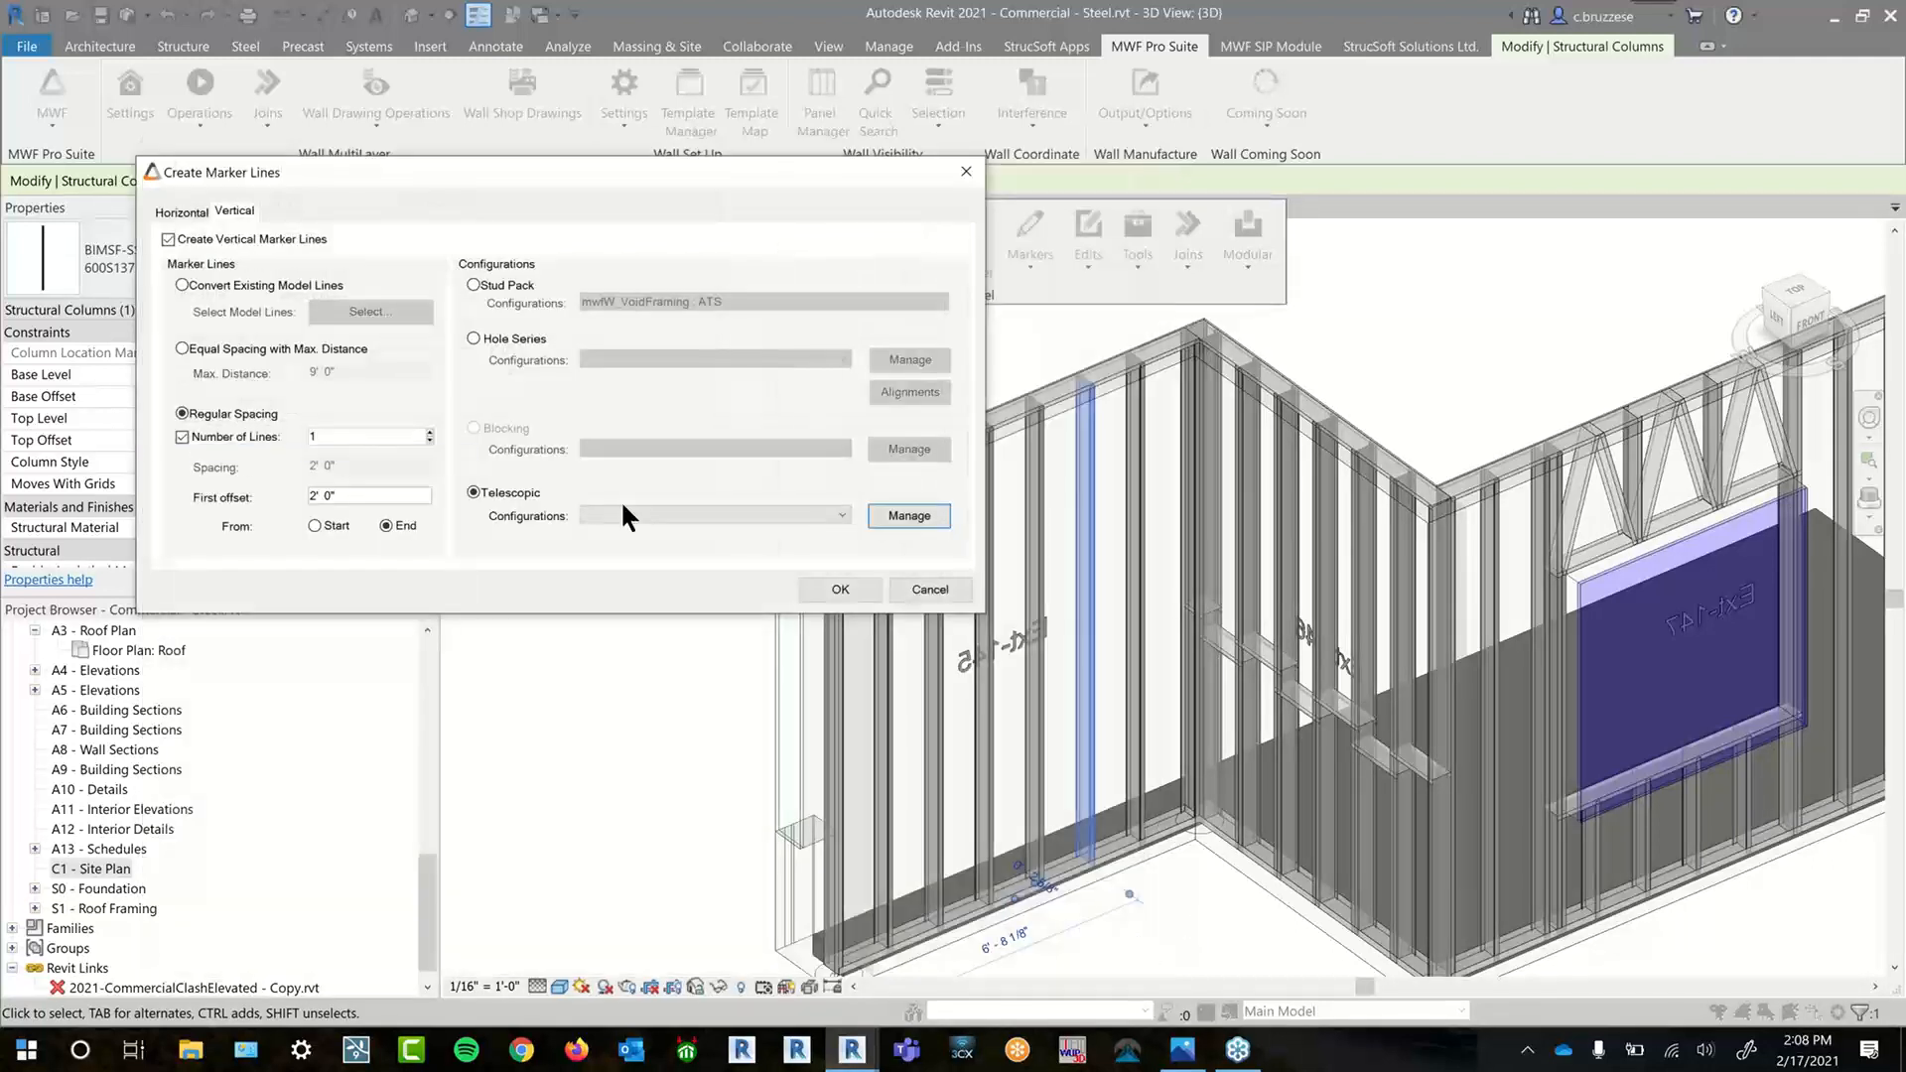
- Assign the VB telescopic configuration to the vertical marker lines and HB to the horizontal ones, and create the marker lines
{"action": "left_click", "coordinate": [621, 509]}
{"action": "left_click", "coordinate": [626, 546]}
{"action": "left_click", "coordinate": [188, 212]}
{"action": "left_click", "coordinate": [609, 516]}
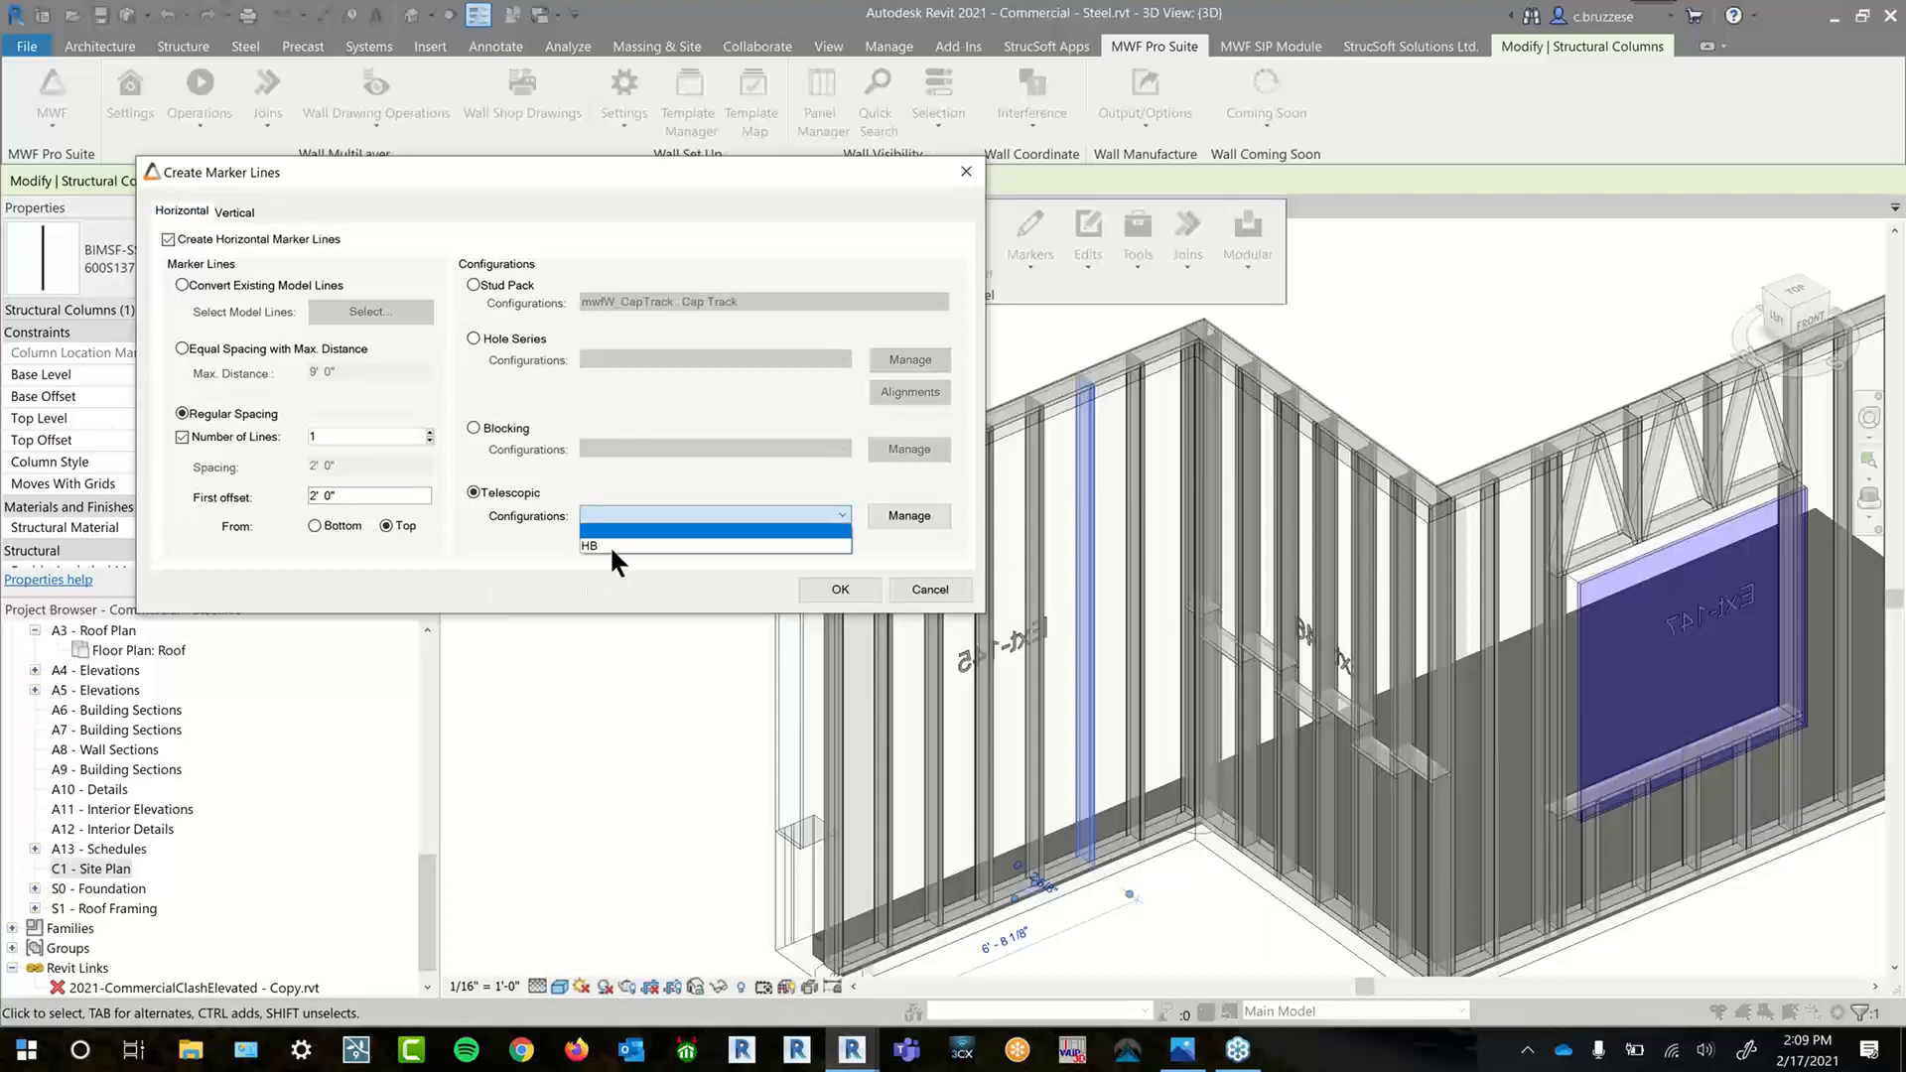
{"action": "left_click", "coordinate": [608, 550]}
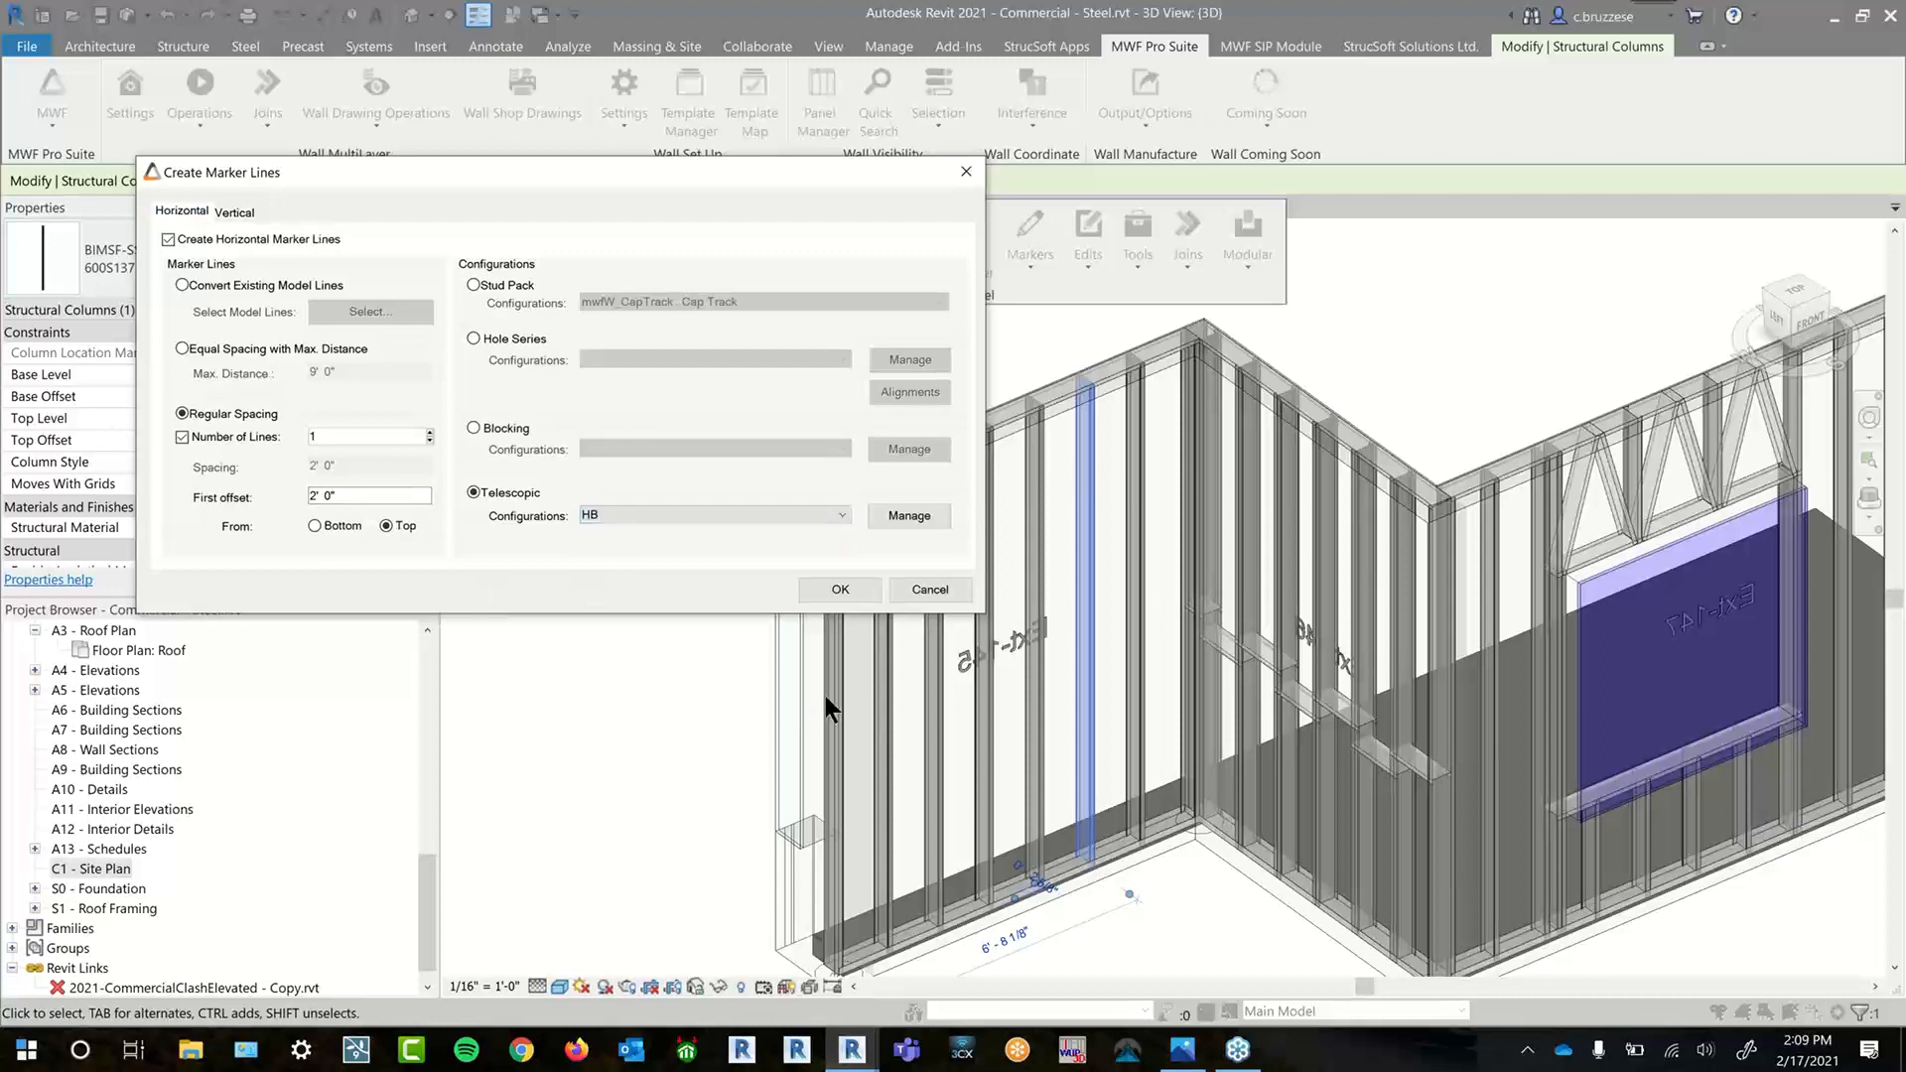
{"action": "left_click", "coordinate": [839, 592]}
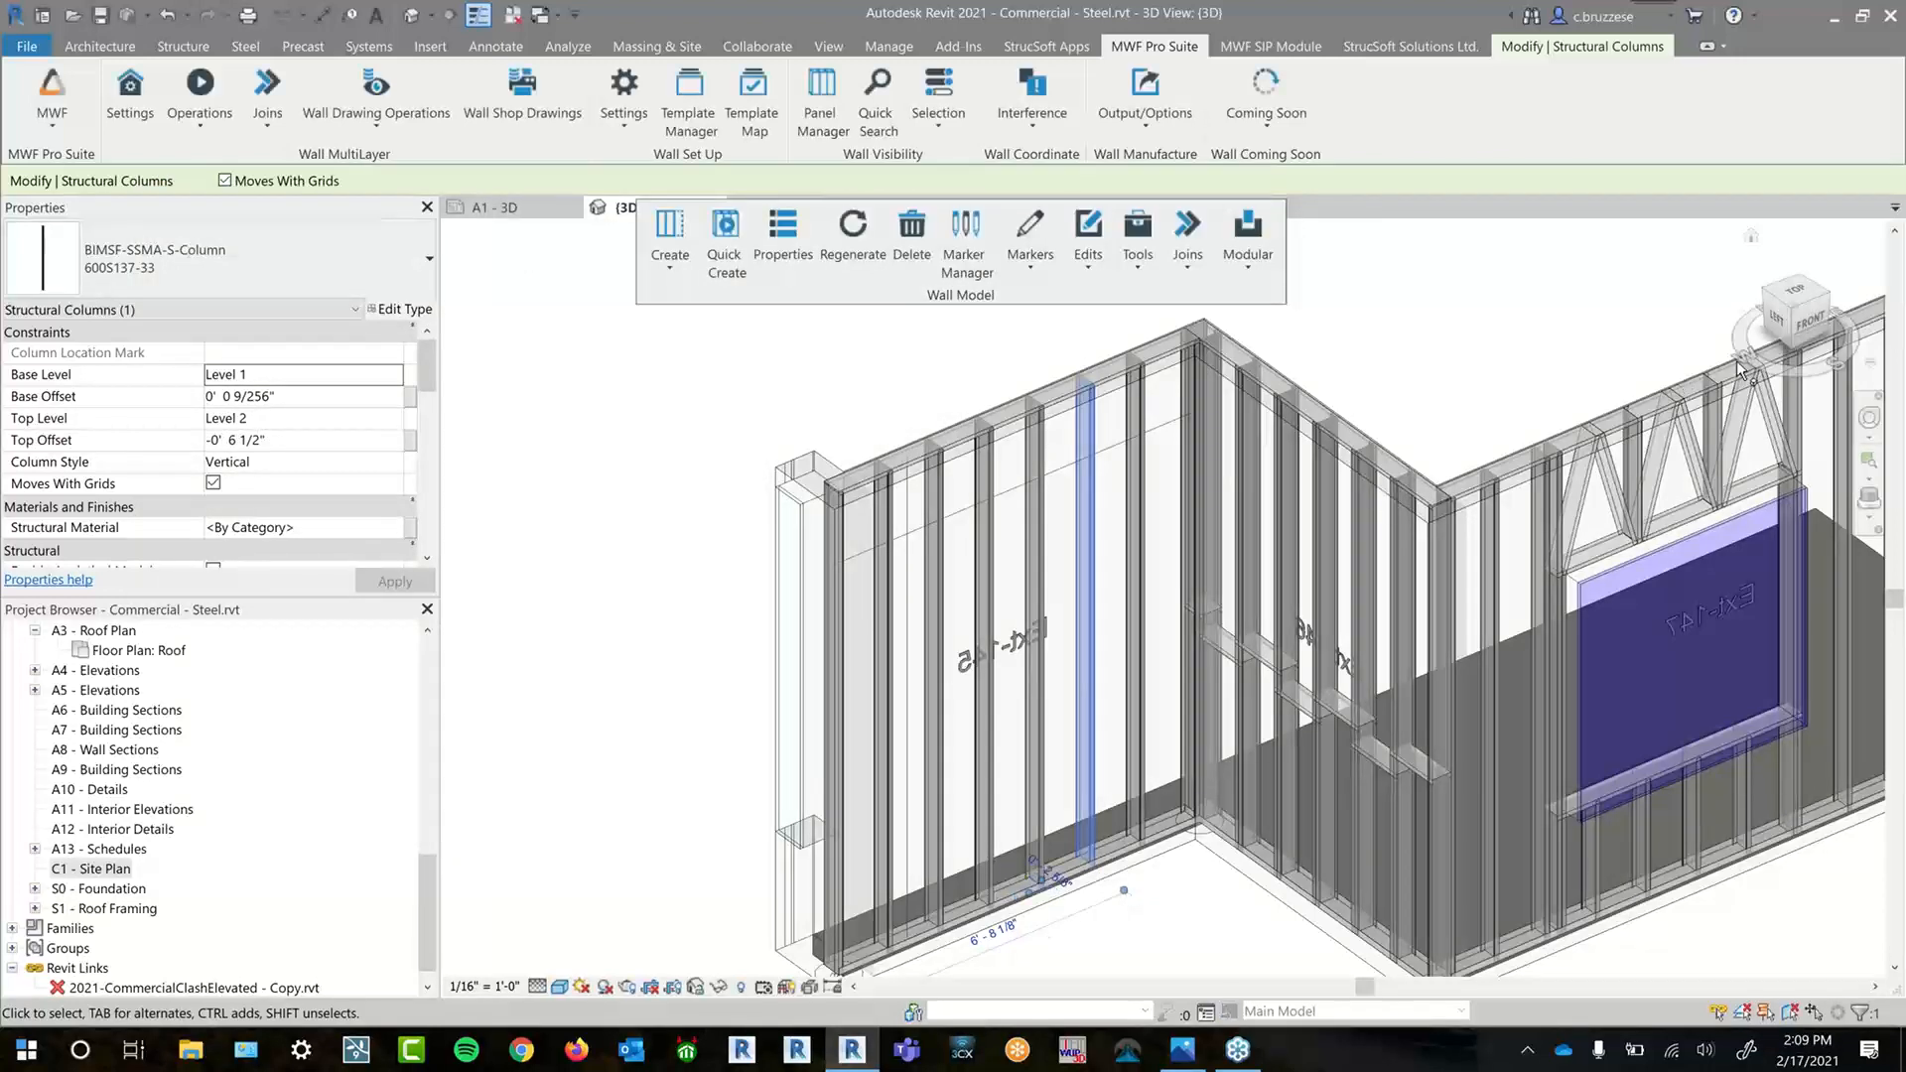
- Inspect the vertical and horizontal marker lines on wall Ext-145 from the front
{"action": "left_click", "coordinate": [1811, 324]}
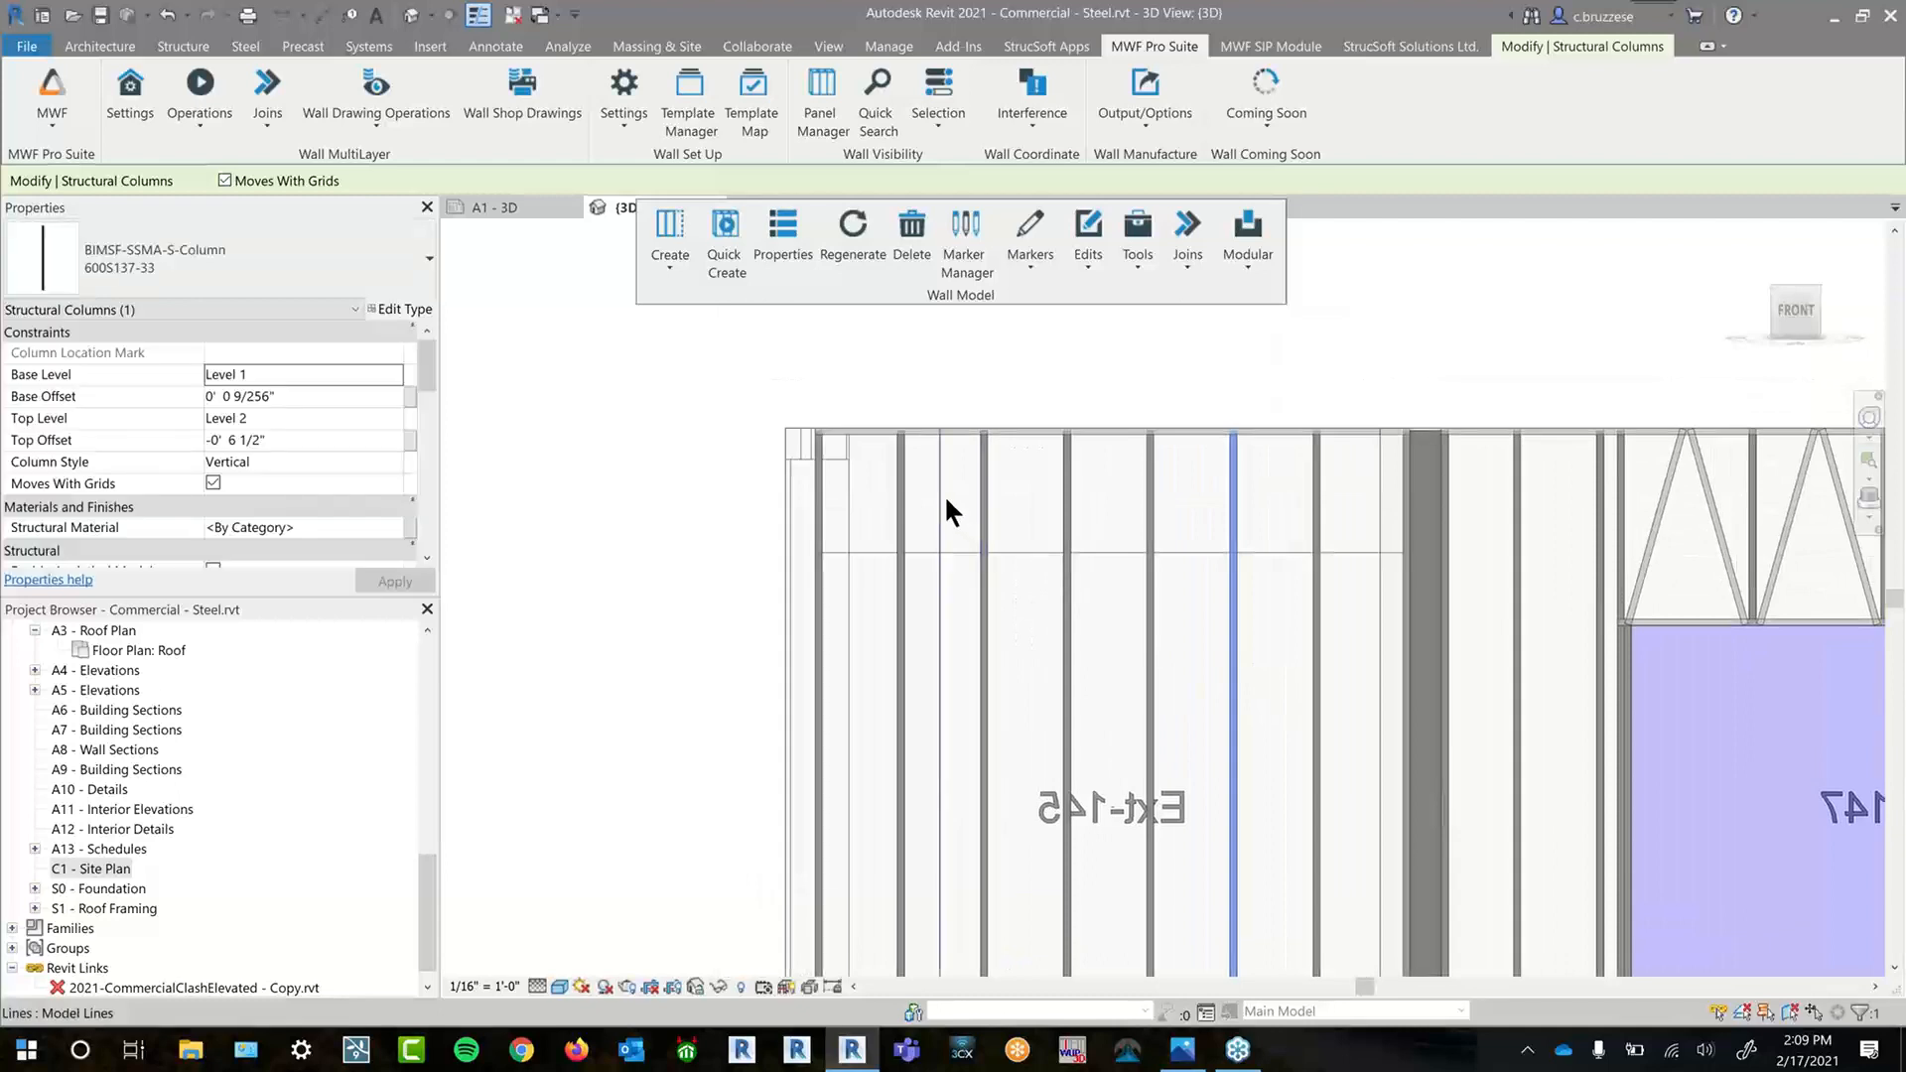
{"action": "left_click", "coordinate": [943, 494]}
{"action": "left_click", "coordinate": [1033, 553]}
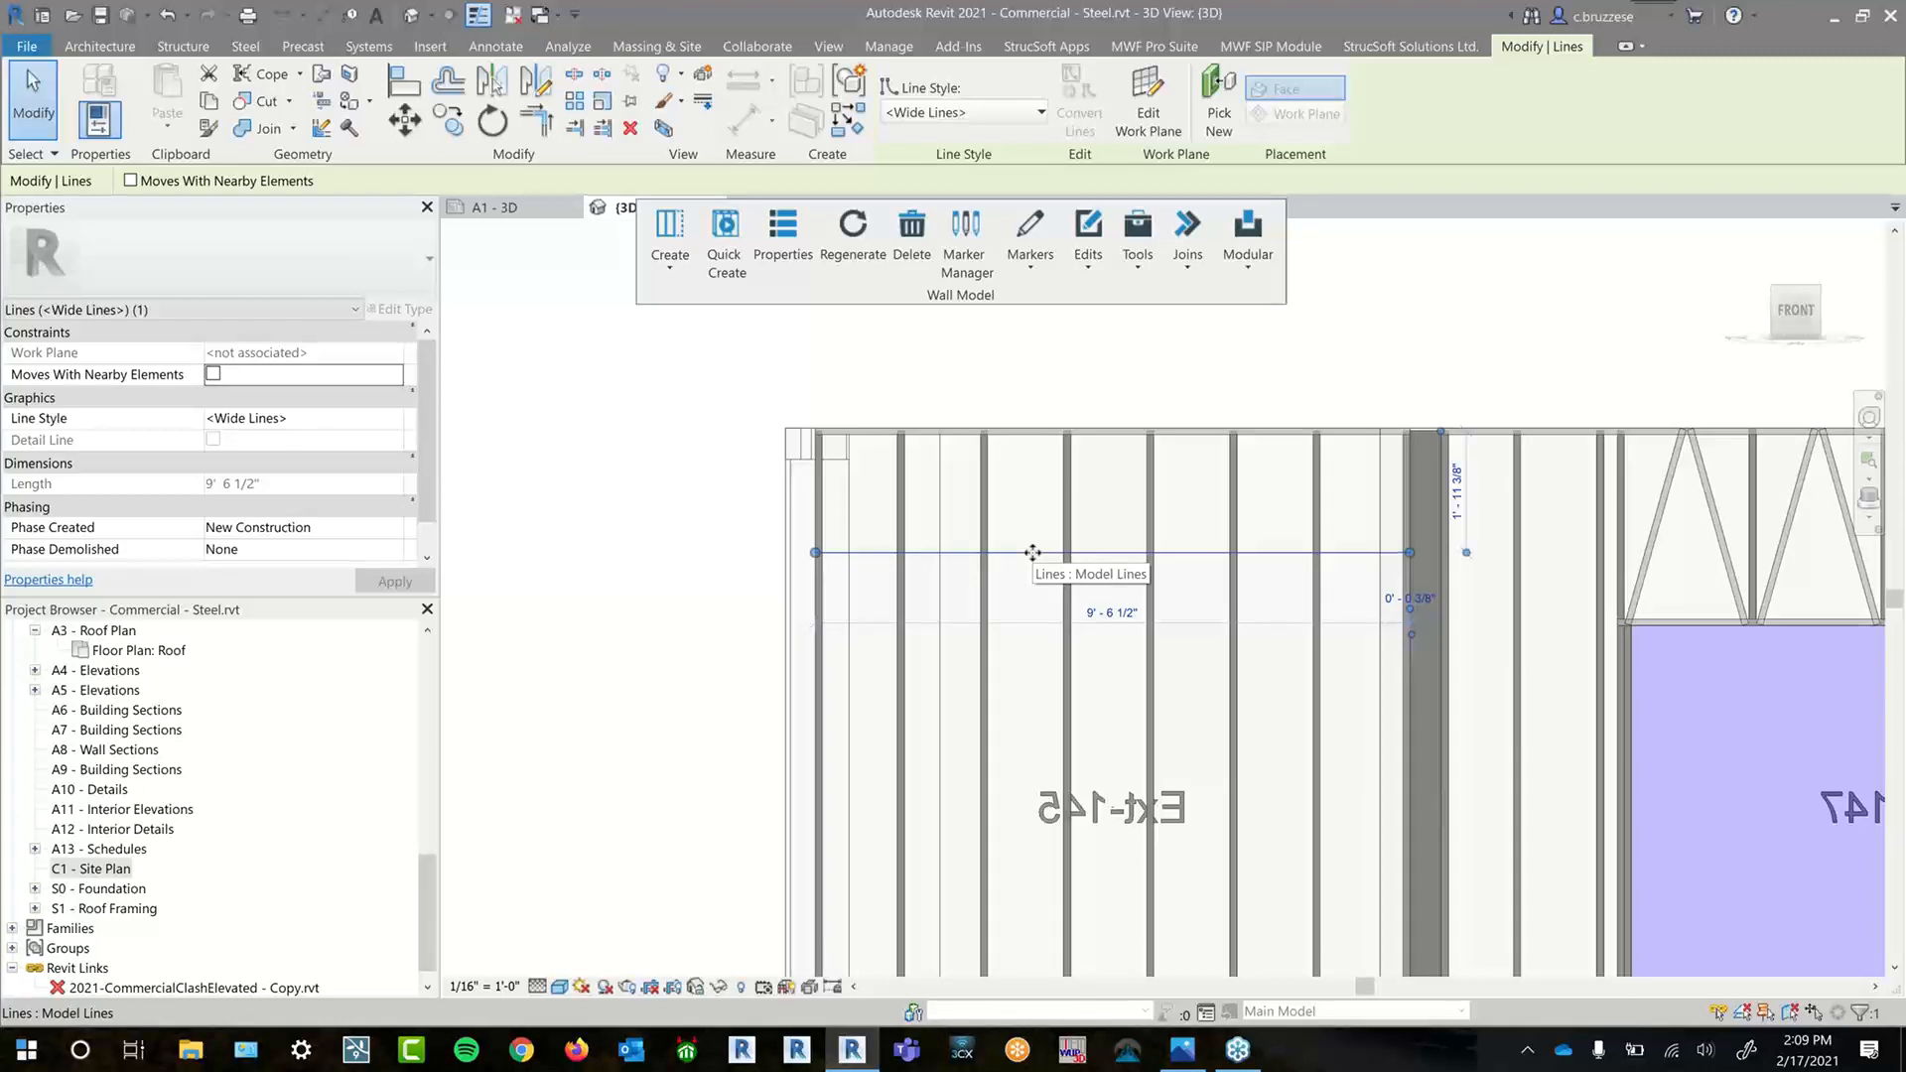
- Try moving the vertical marker line about 5 inches along wall Ext-145 and return it to its original position
{"action": "left_click", "coordinate": [979, 667]}
{"action": "scroll", "coordinate": [981, 645], "scroll_direction": "down", "scroll_amount": 1}
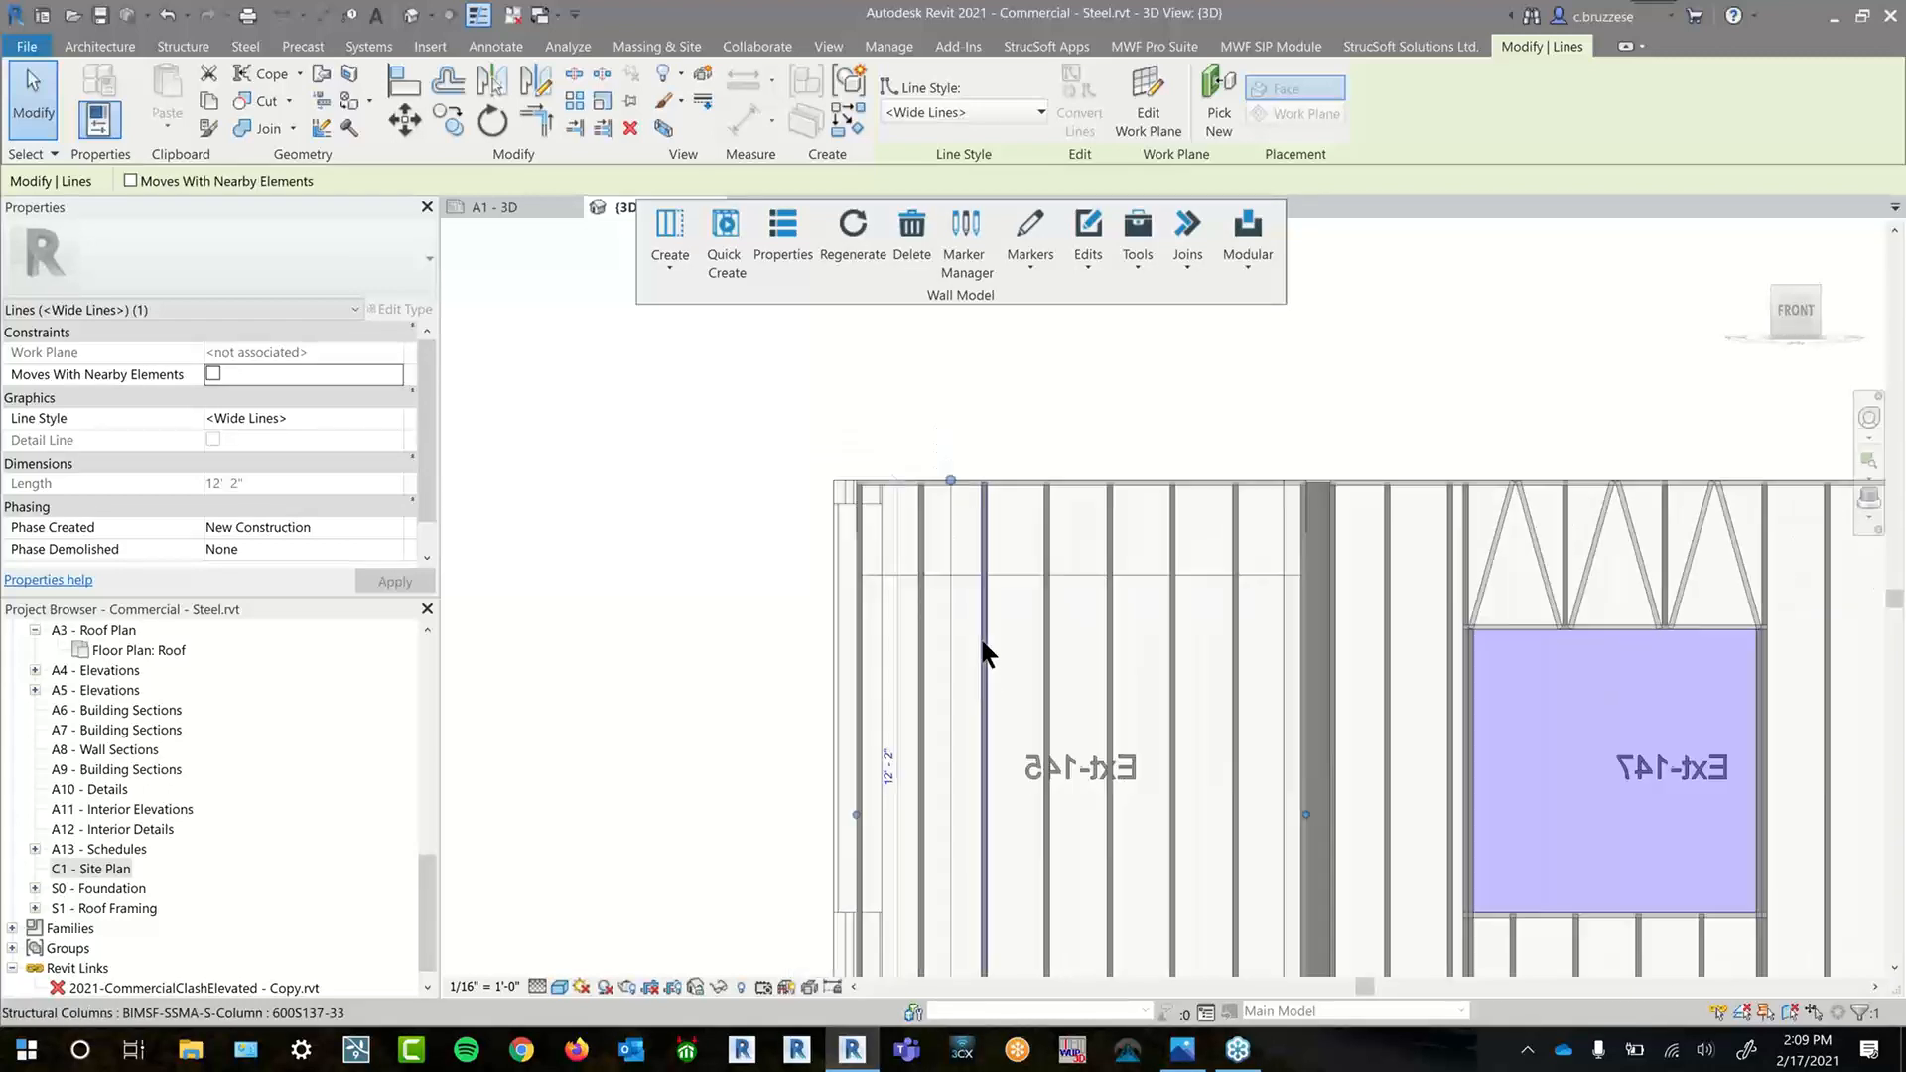
{"action": "middle_click_drag", "start_coordinate": [983, 757], "coordinate": [966, 742]}
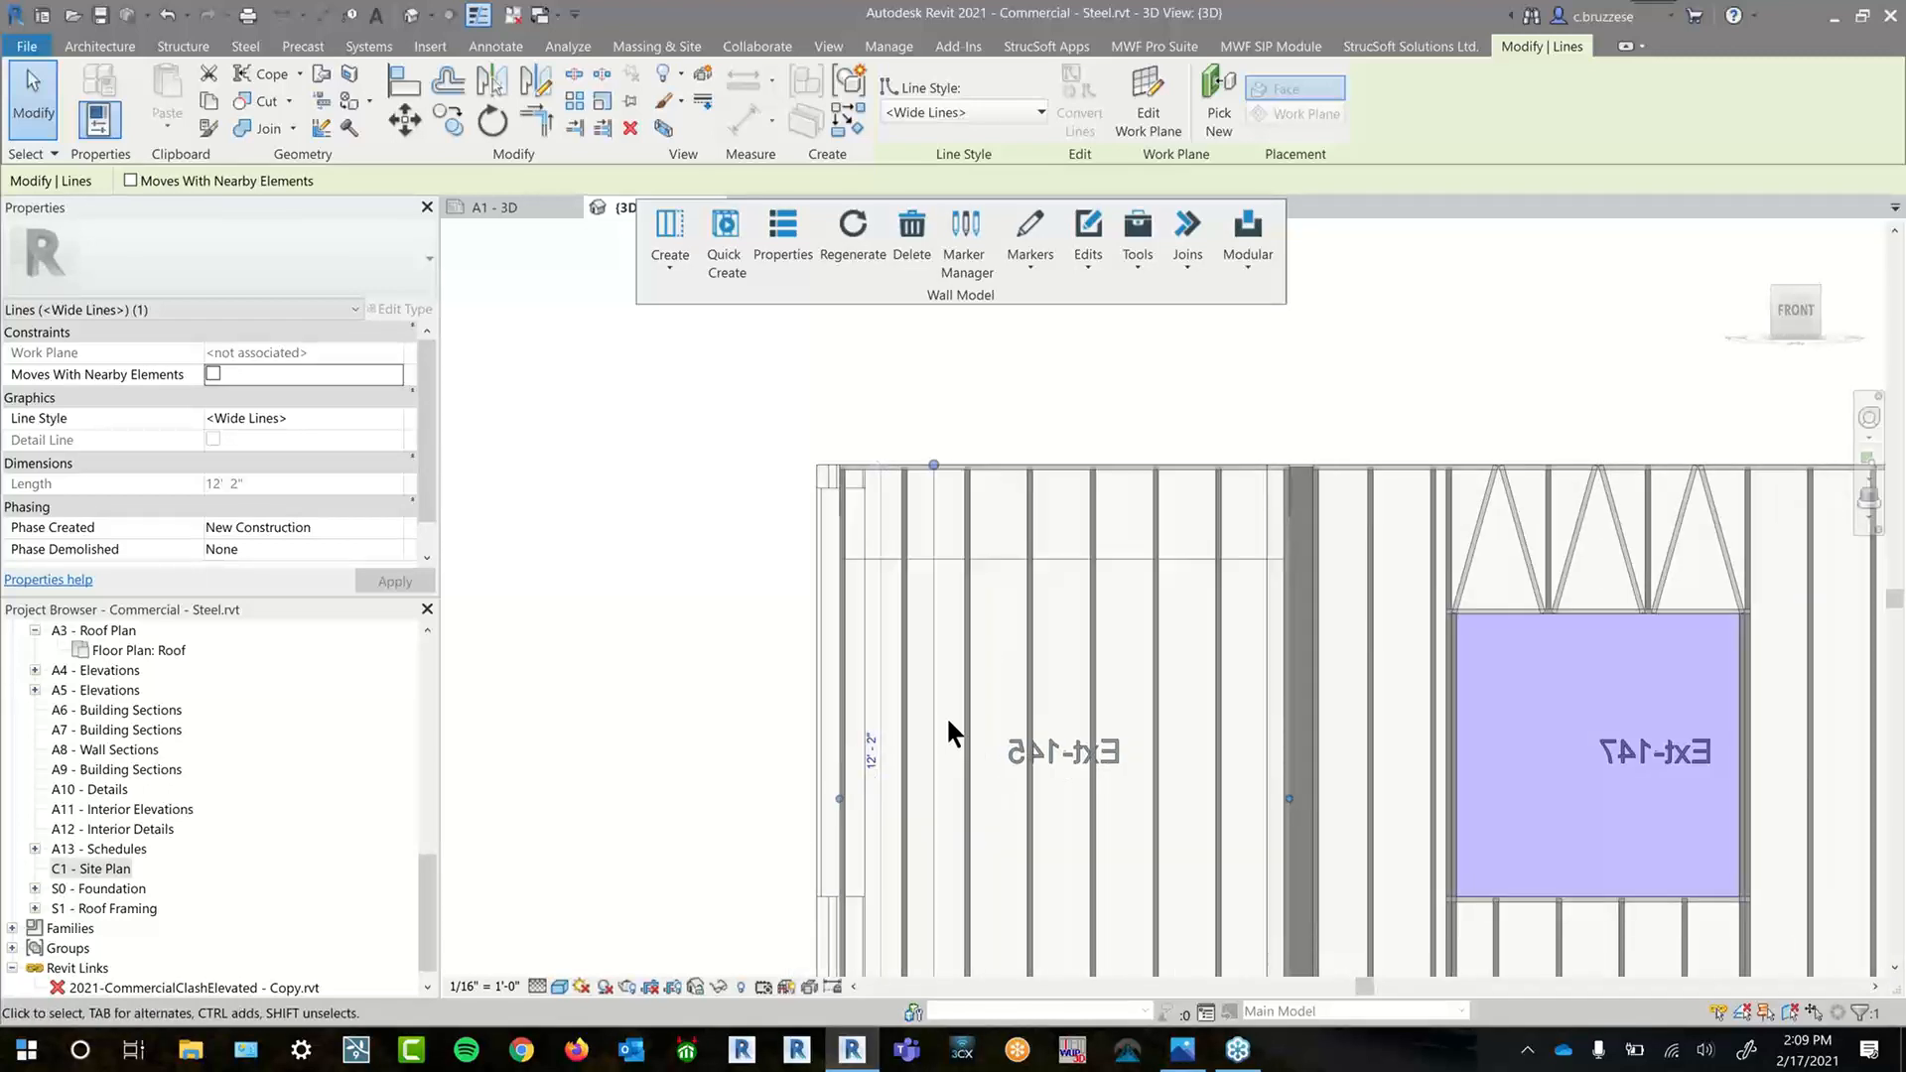
{"action": "key", "text": "m"}
{"action": "key", "text": "v"}
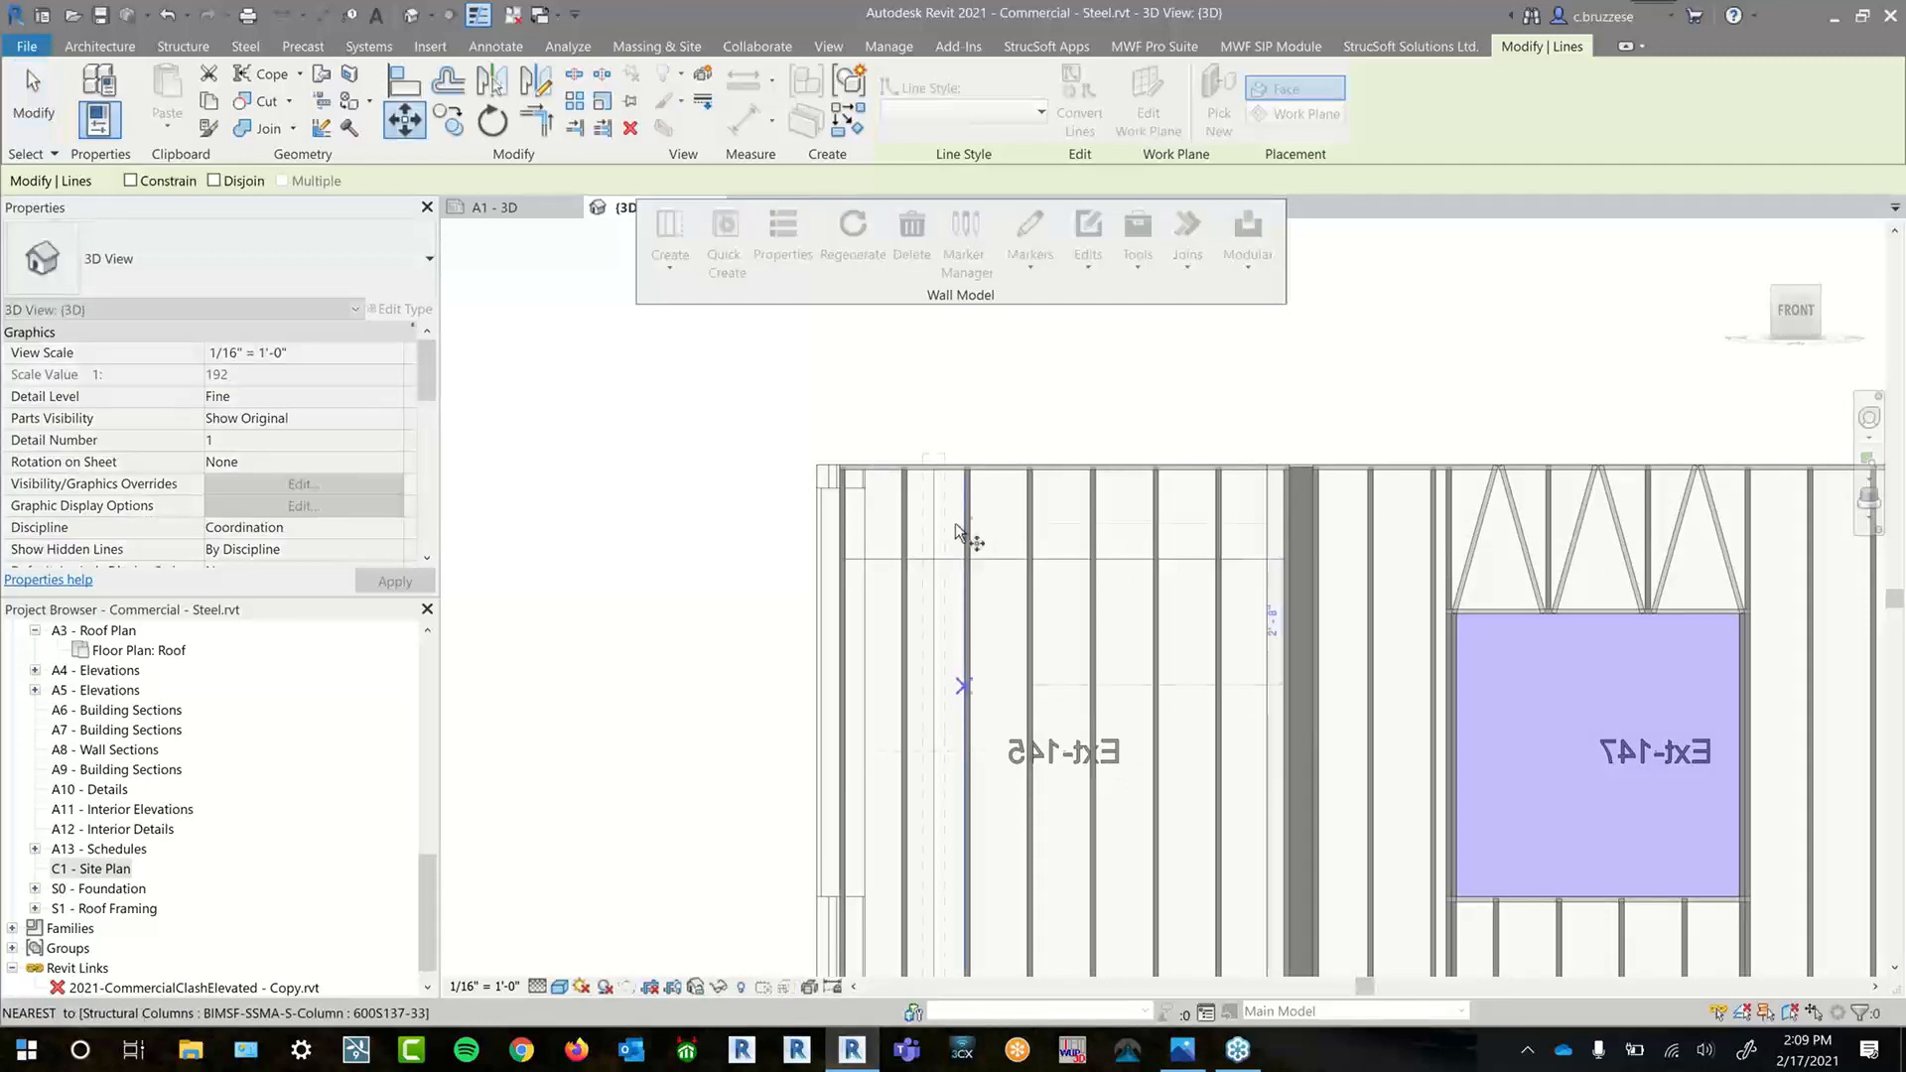
{"action": "left_click", "coordinate": [933, 553]}
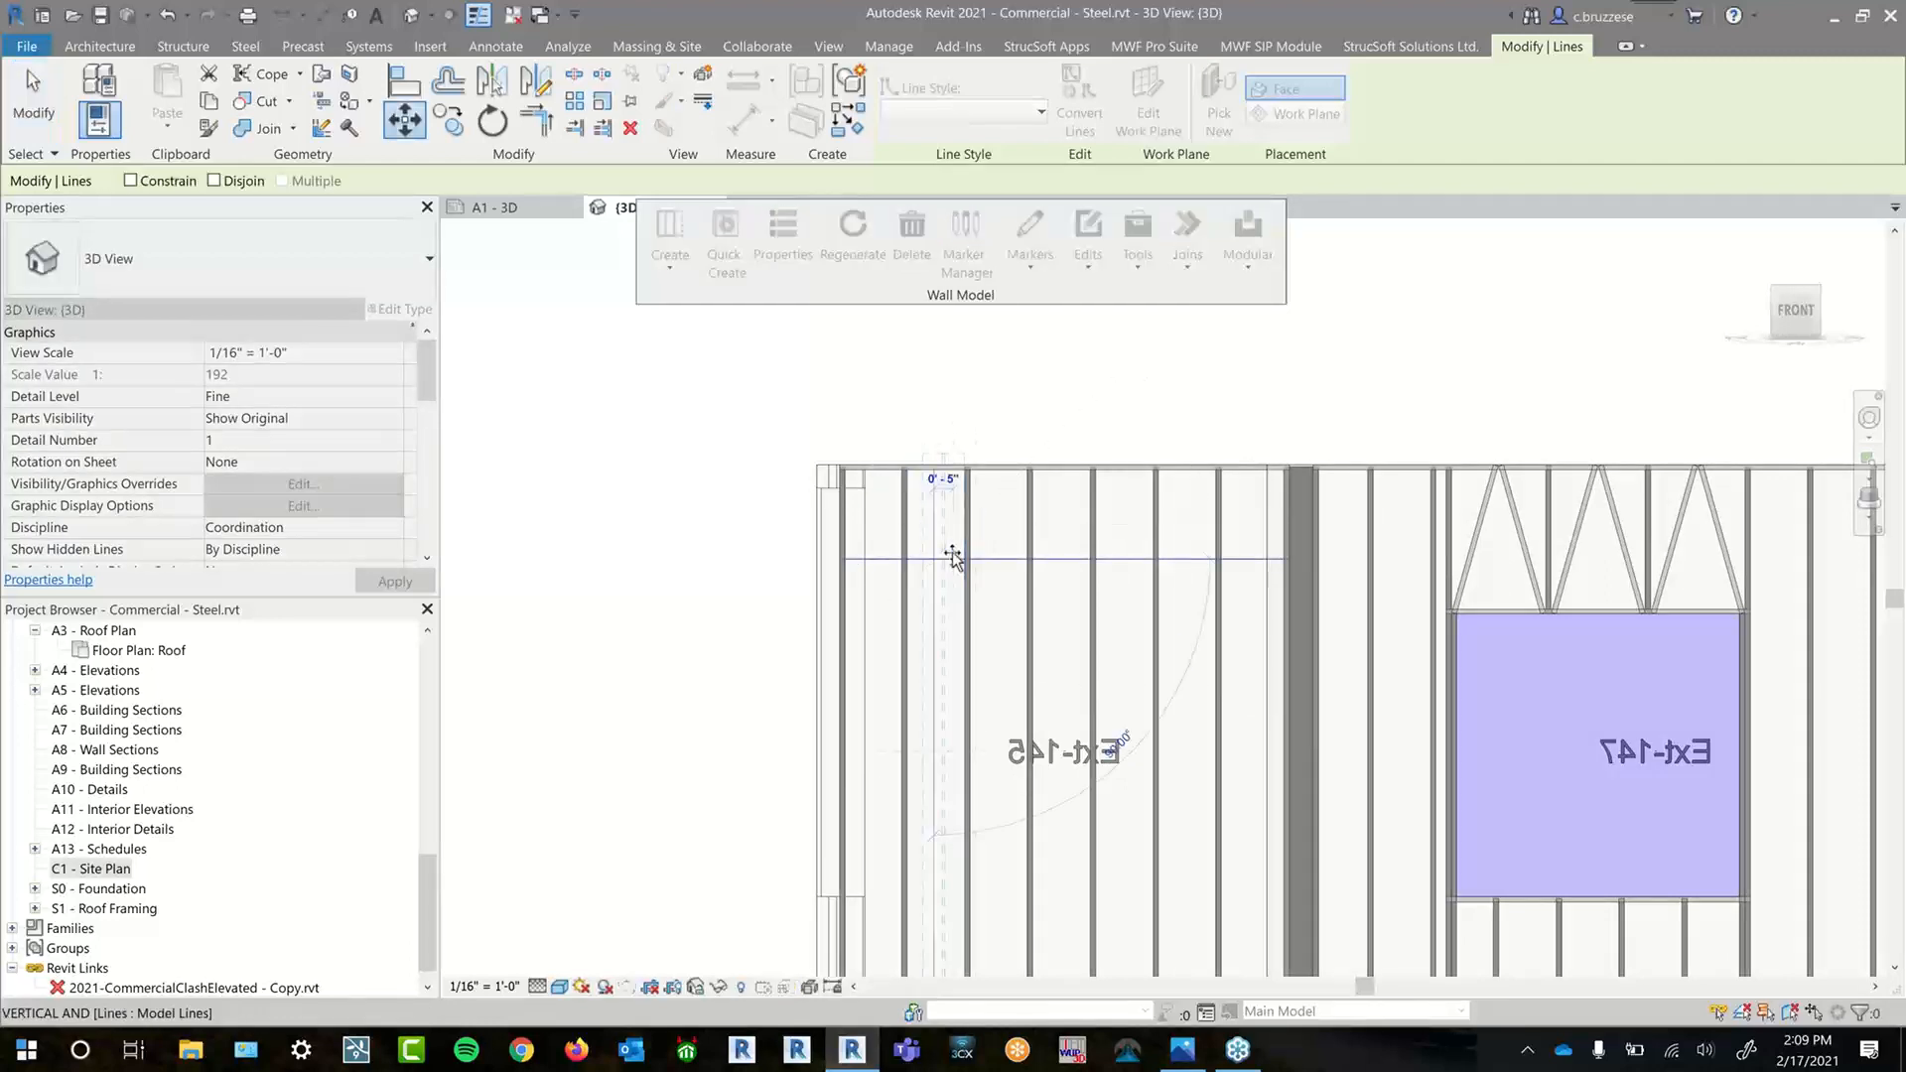
{"action": "left_click", "coordinate": [951, 675]}
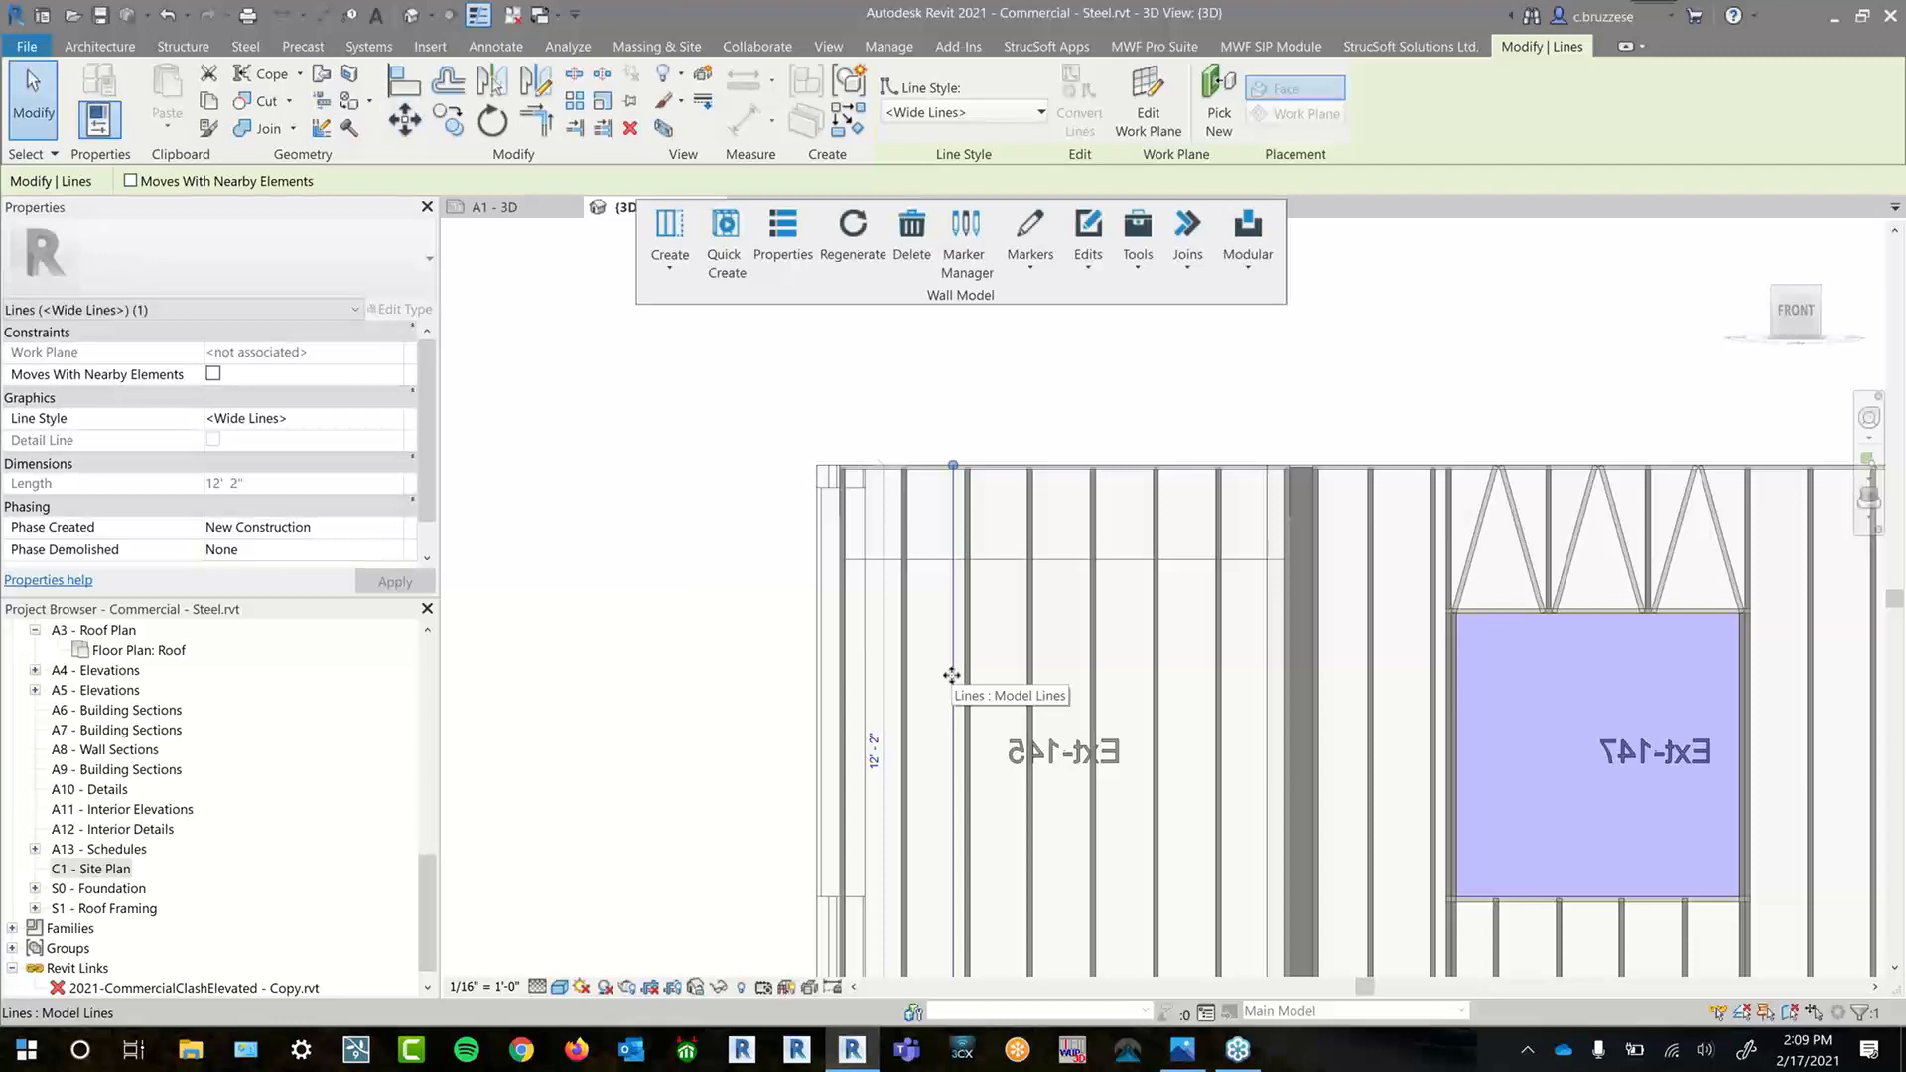
{"action": "key", "text": "Left"}
{"action": "key", "text": "Left"}
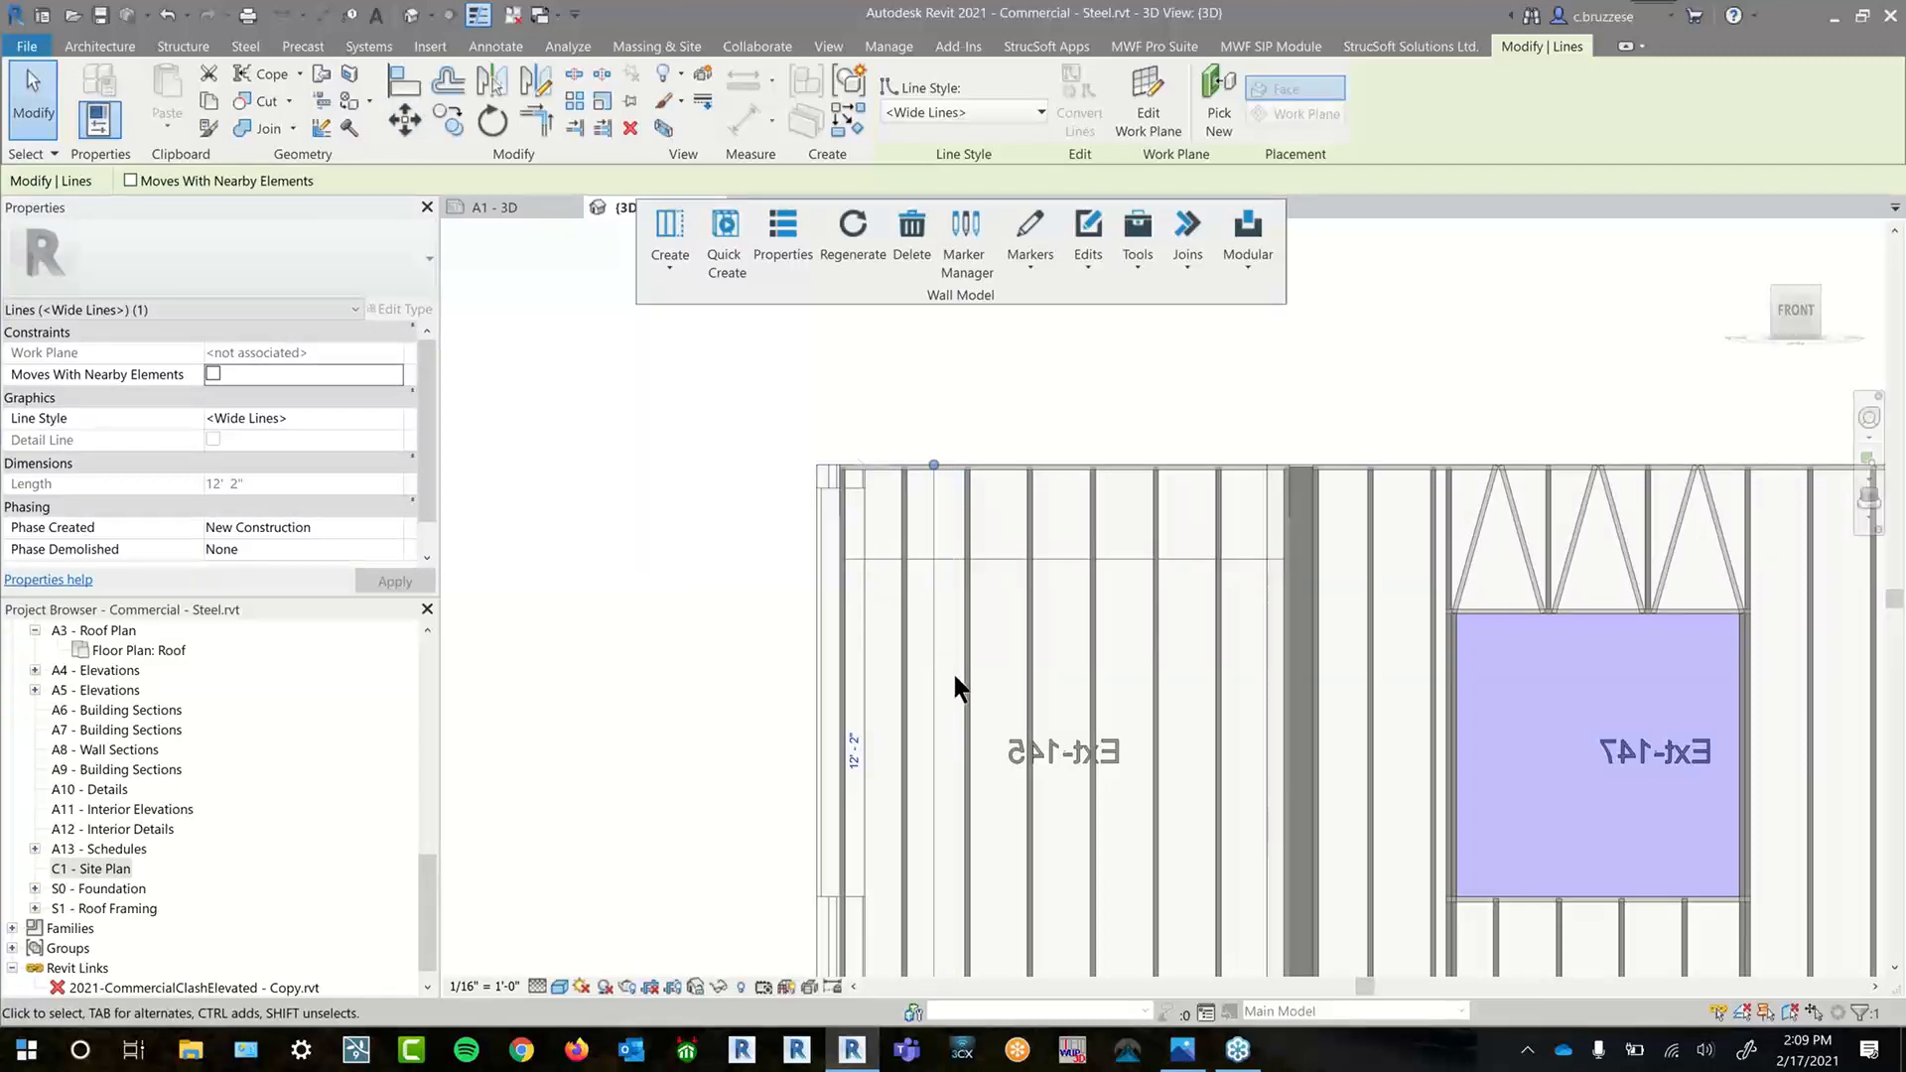
- Check both marker lines on wall Ext-145 and regenerate its panel from one of the studs to apply the telescopic framing
{"action": "left_click", "coordinate": [1014, 559]}
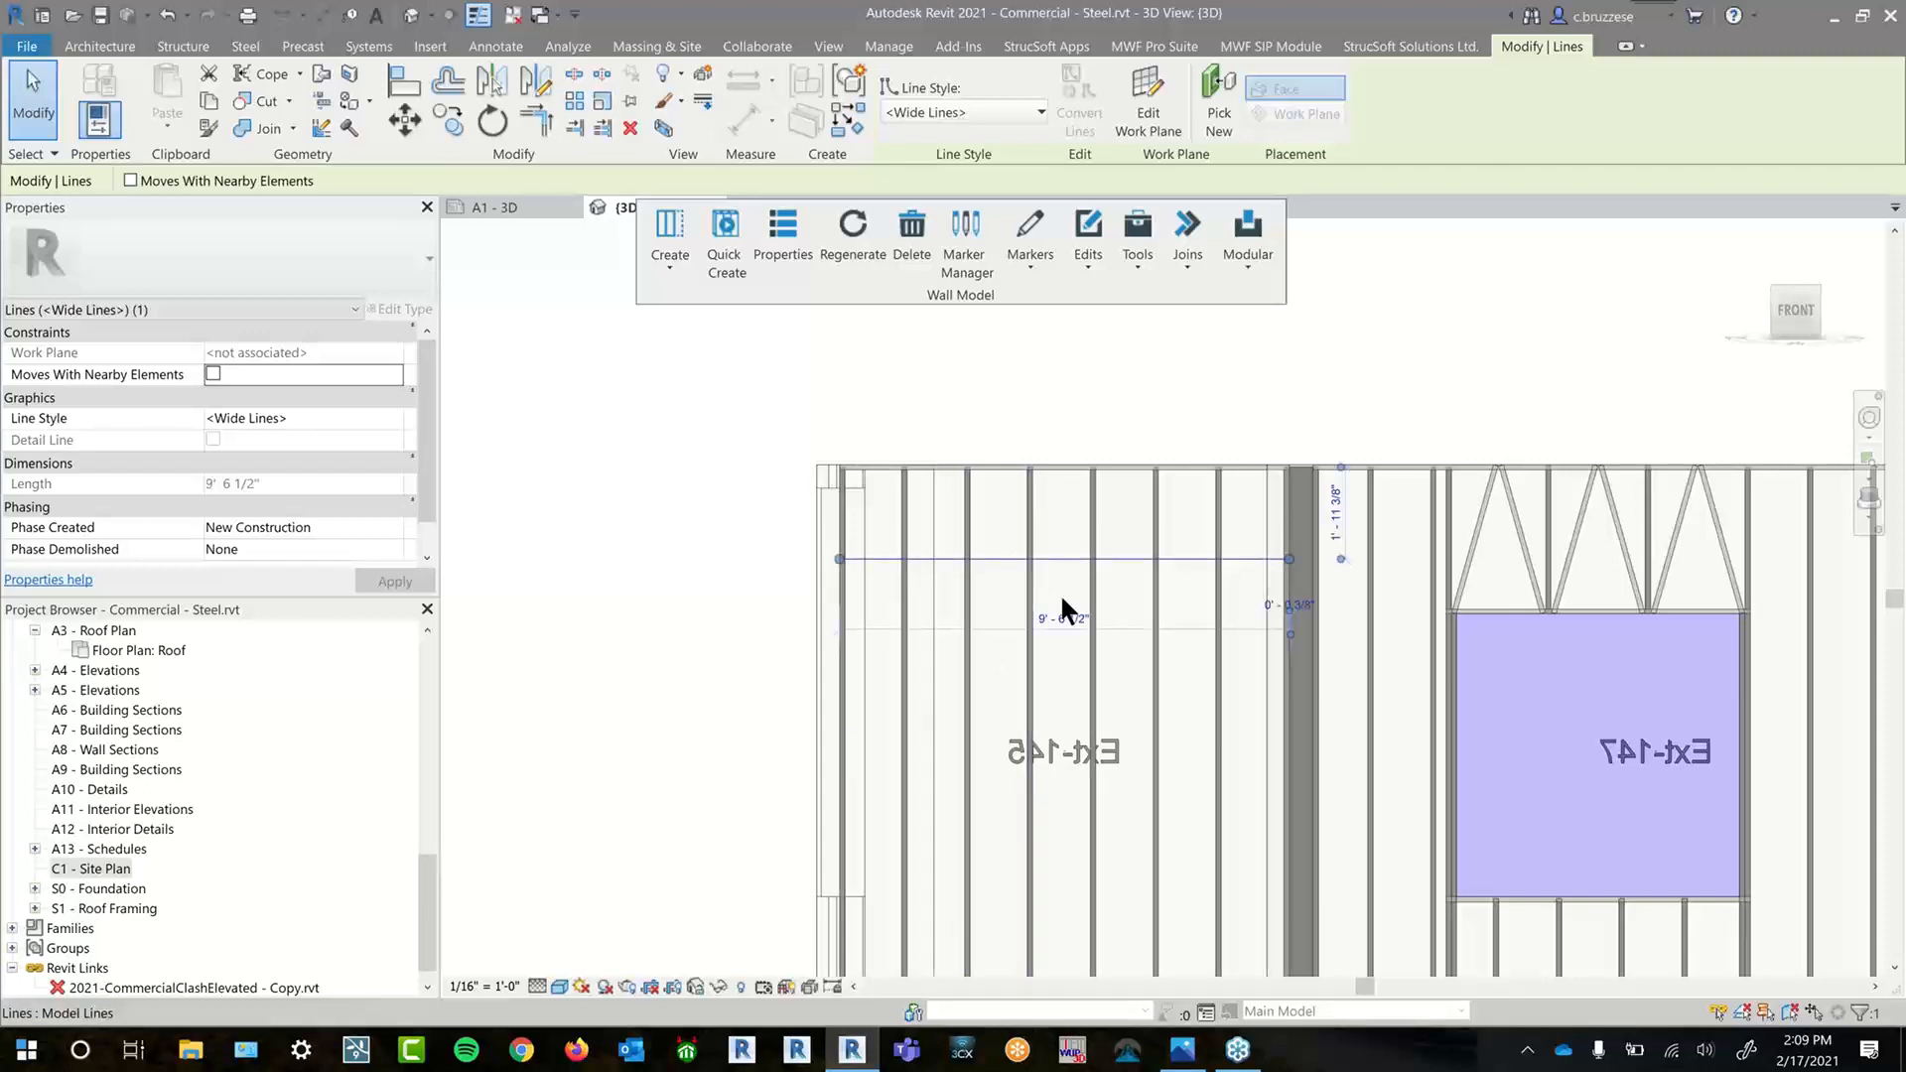
{"action": "middle_click_drag", "start_coordinate": [1062, 608], "coordinate": [824, 541], "text": "shift"}
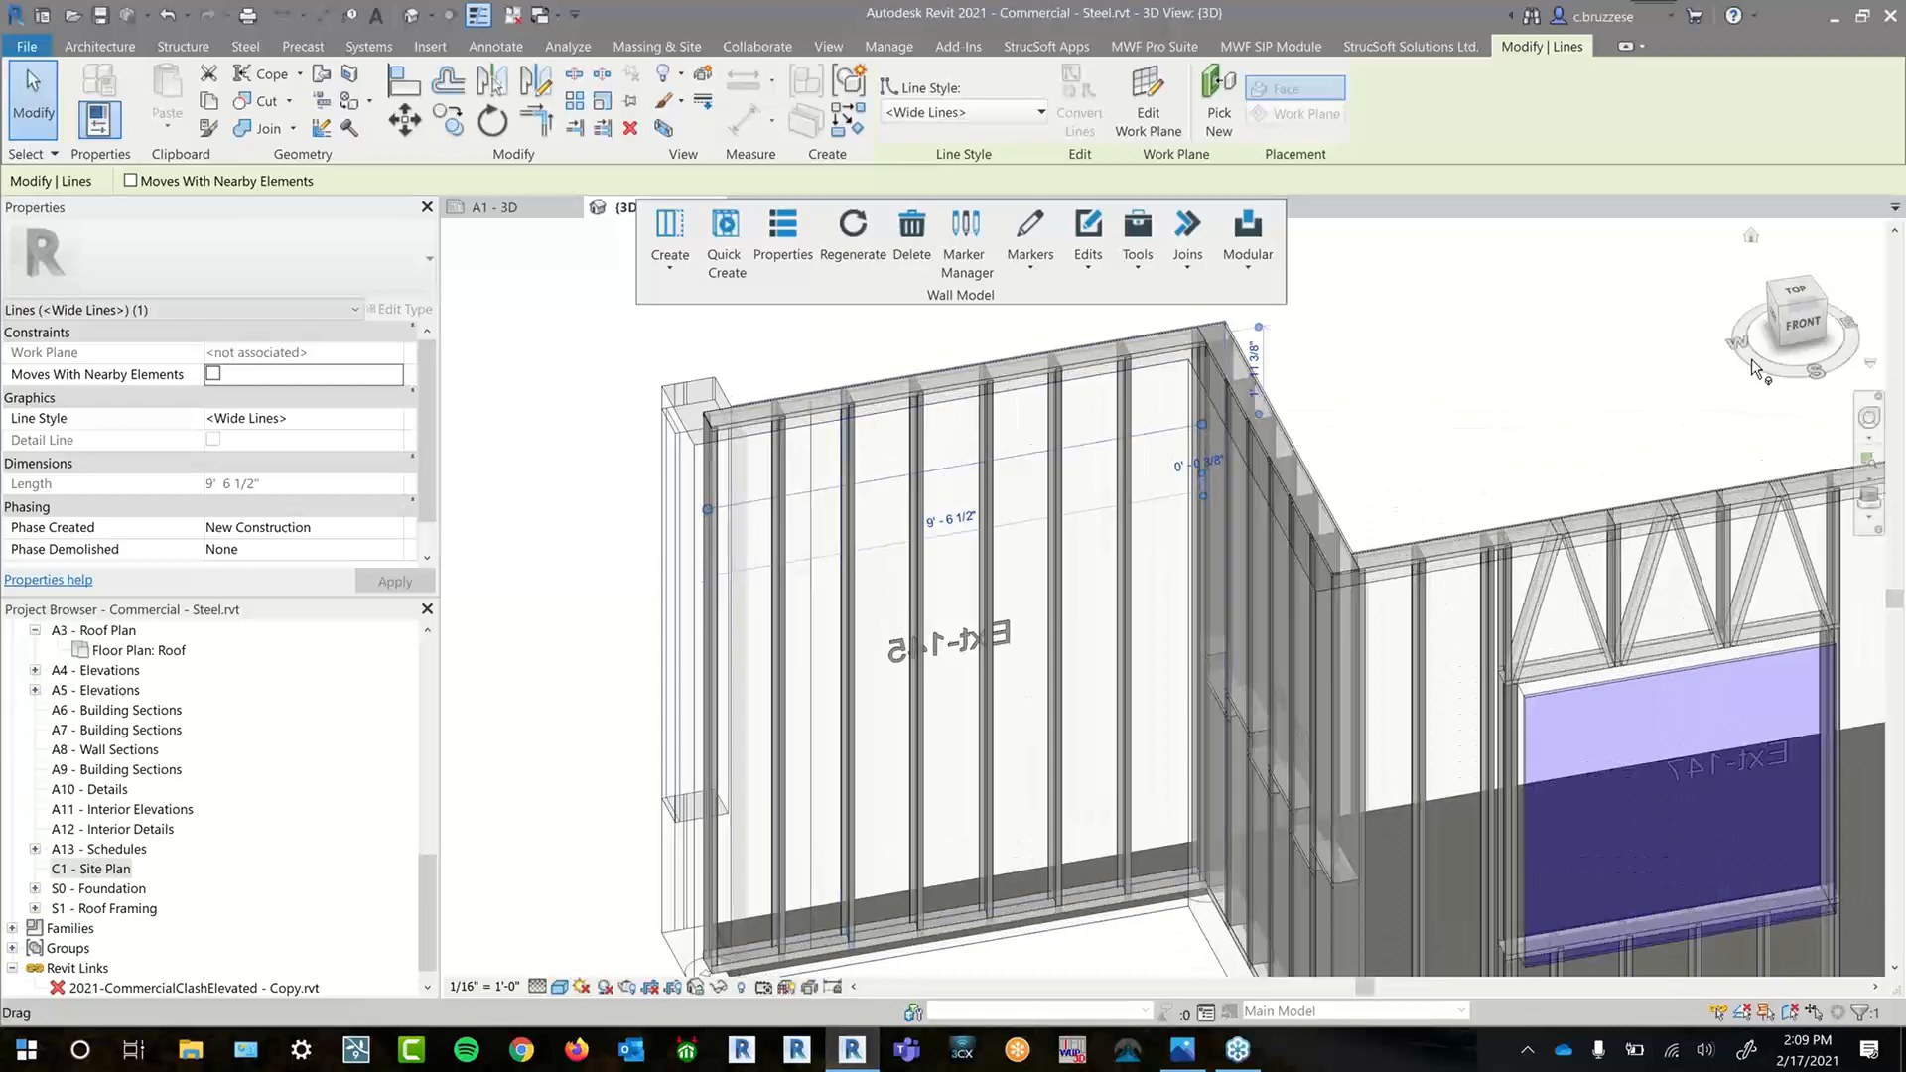
{"action": "left_click", "coordinate": [1777, 337]}
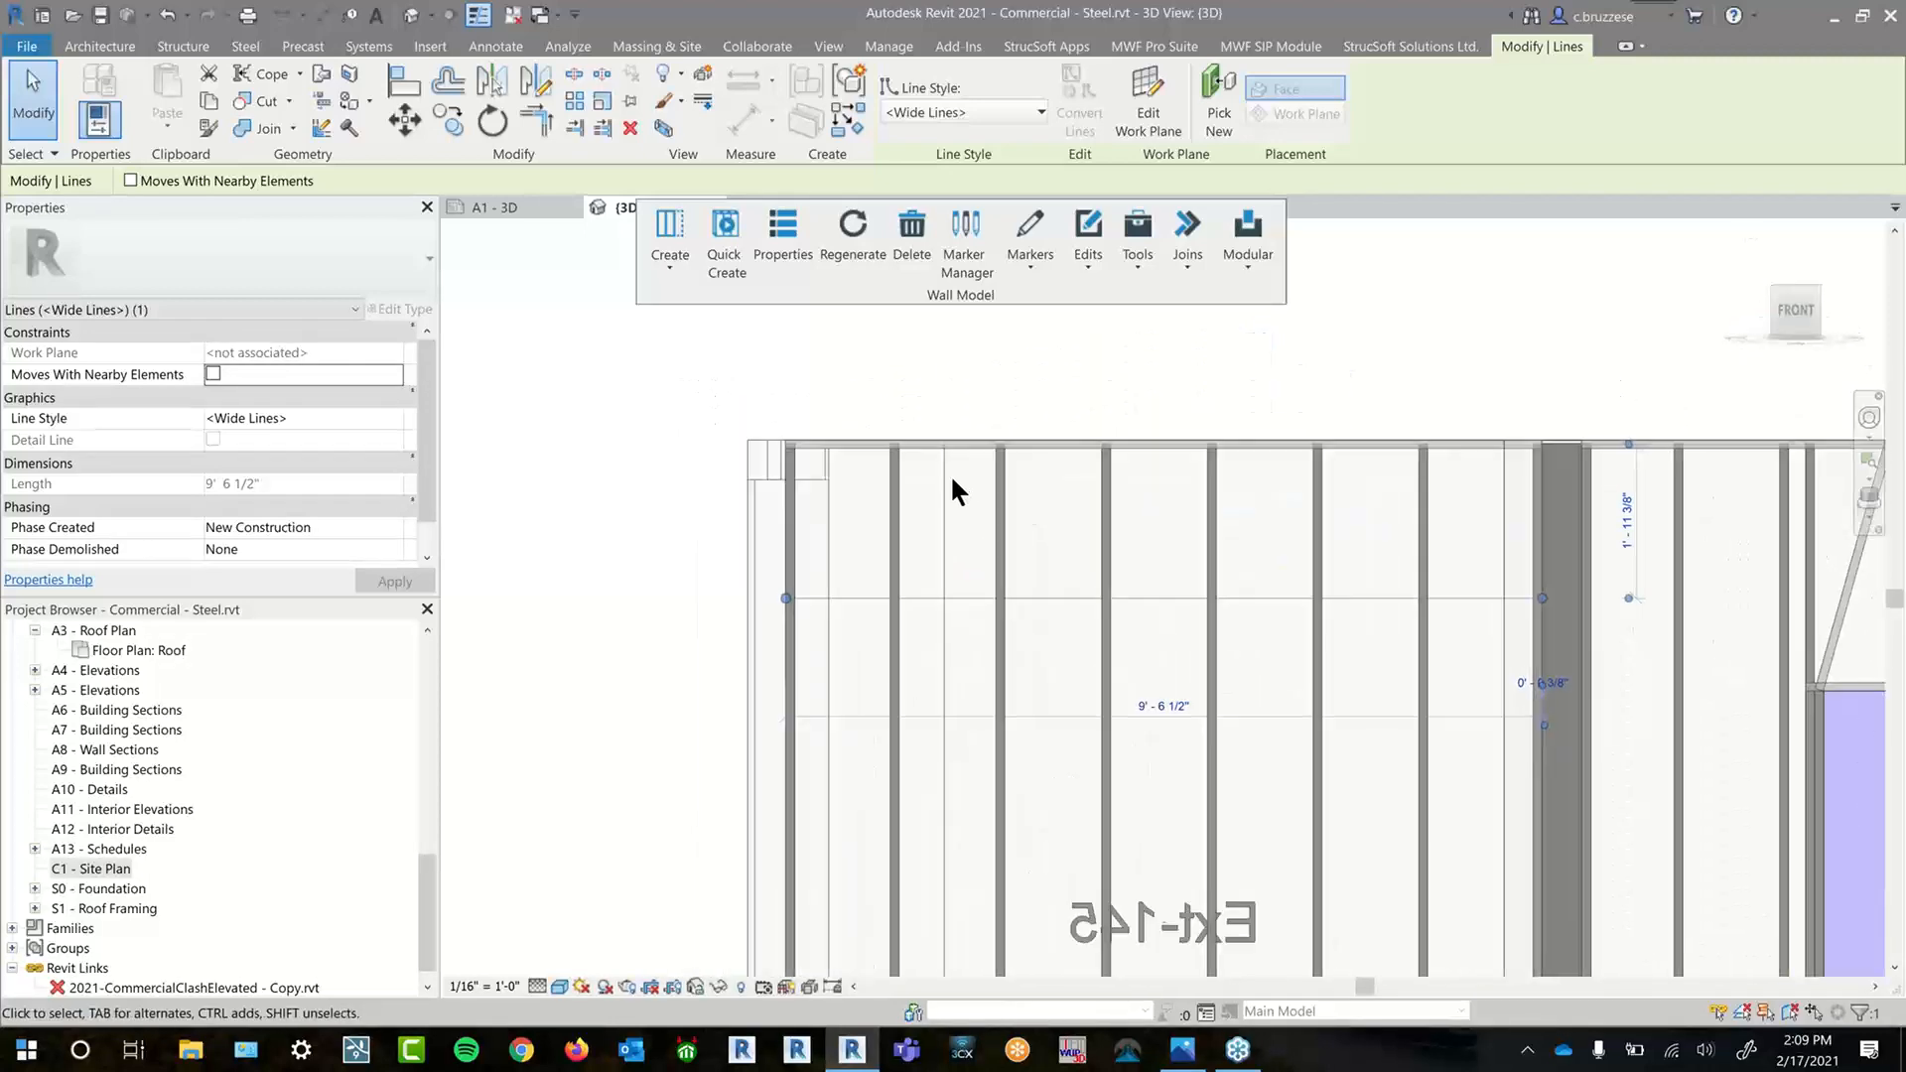
{"action": "left_click", "coordinate": [944, 477]}
{"action": "left_click", "coordinate": [1002, 541]}
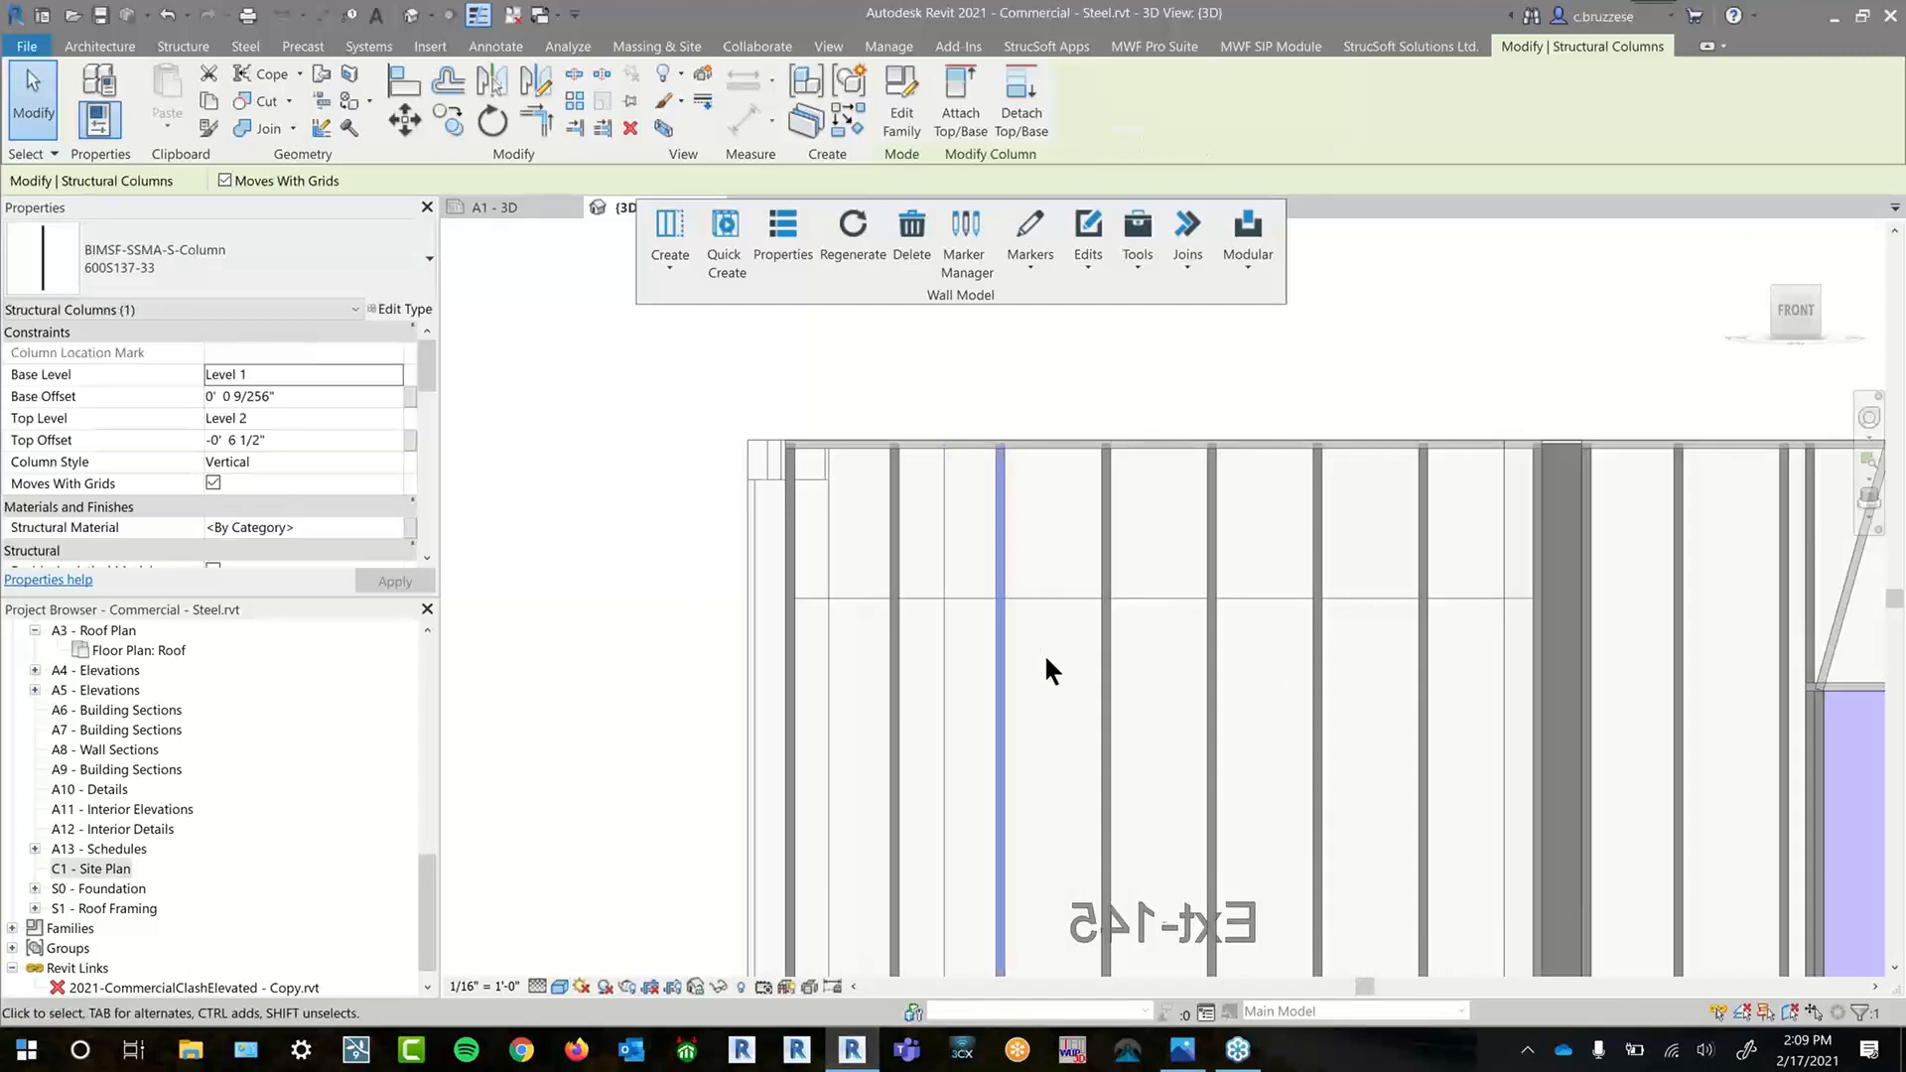
{"action": "key", "text": "r"}
{"action": "key", "text": "g"}
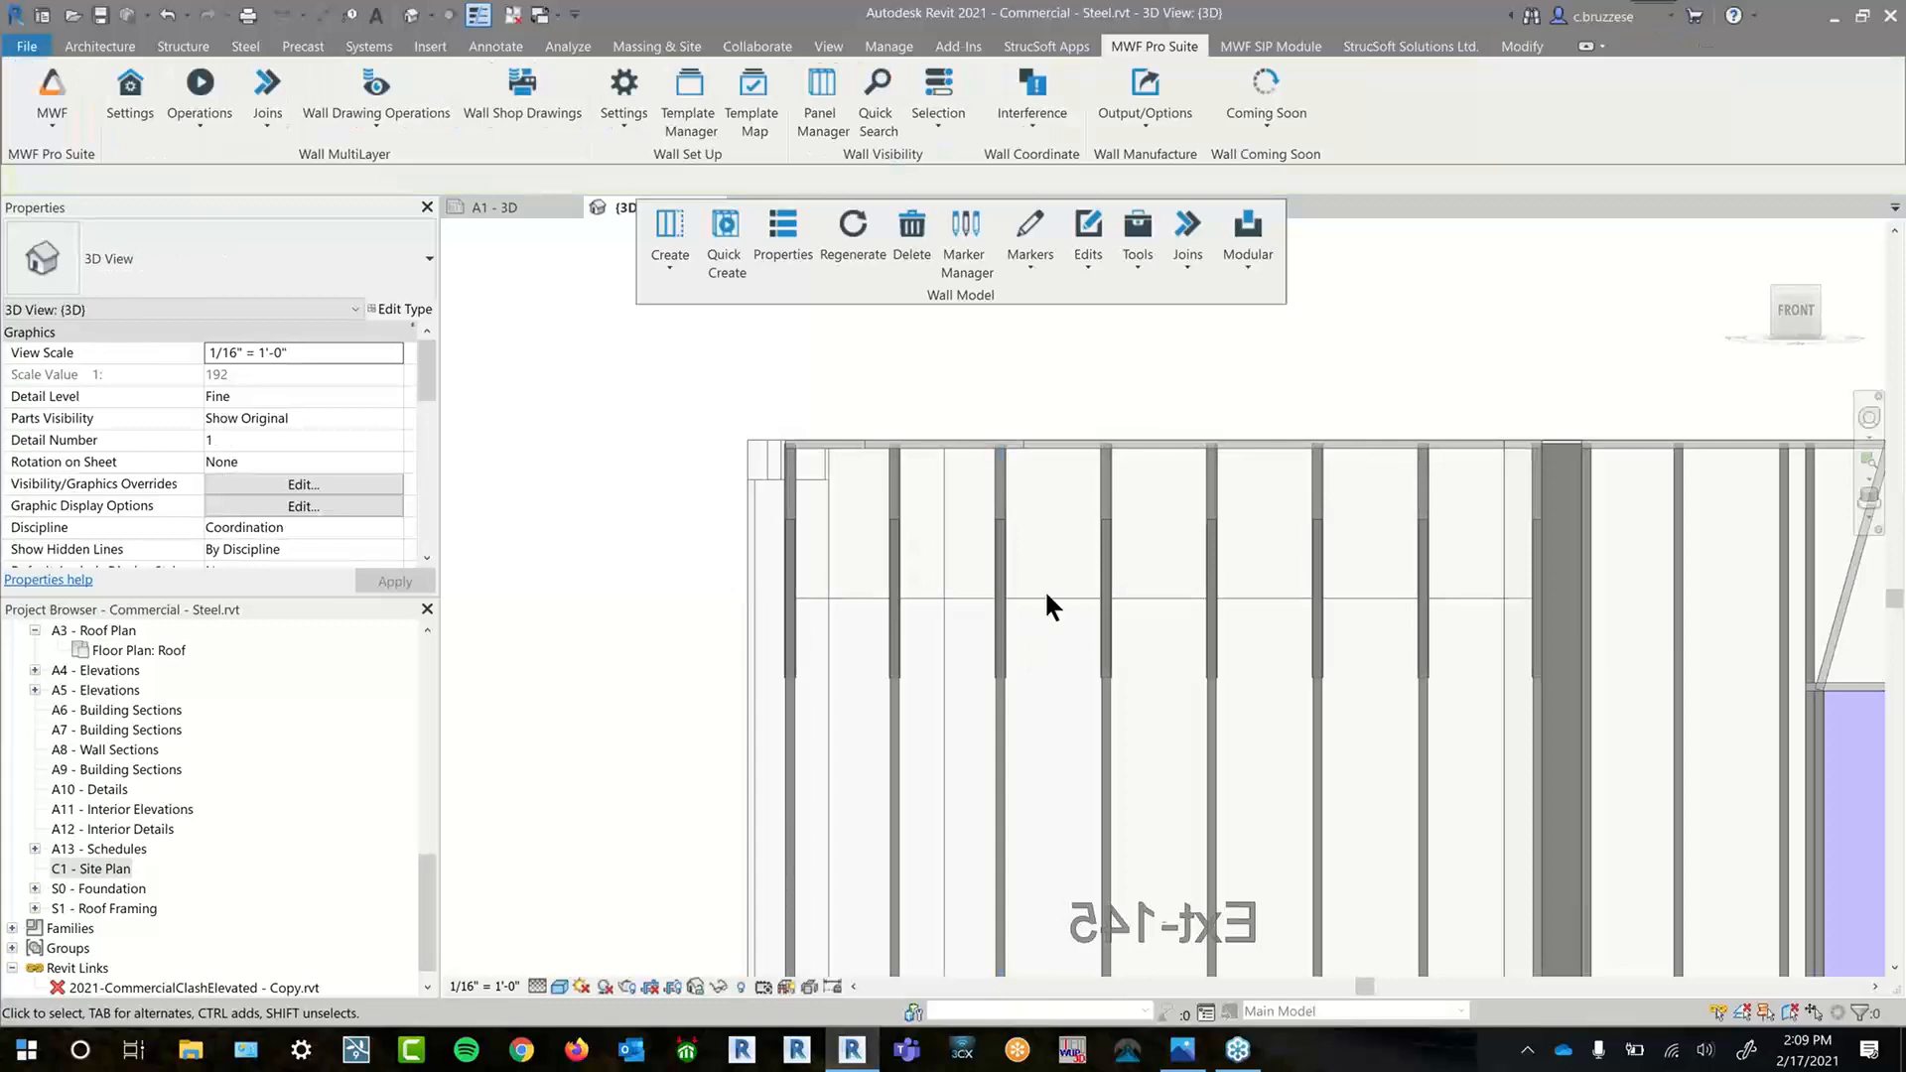
- Examine in 3D how the telescopic stud pieces overlap the regular studs at the top of wall Ext-145
{"action": "middle_click_drag", "start_coordinate": [1045, 588], "coordinate": [913, 516], "text": "shift"}
{"action": "left_click", "coordinate": [928, 496]}
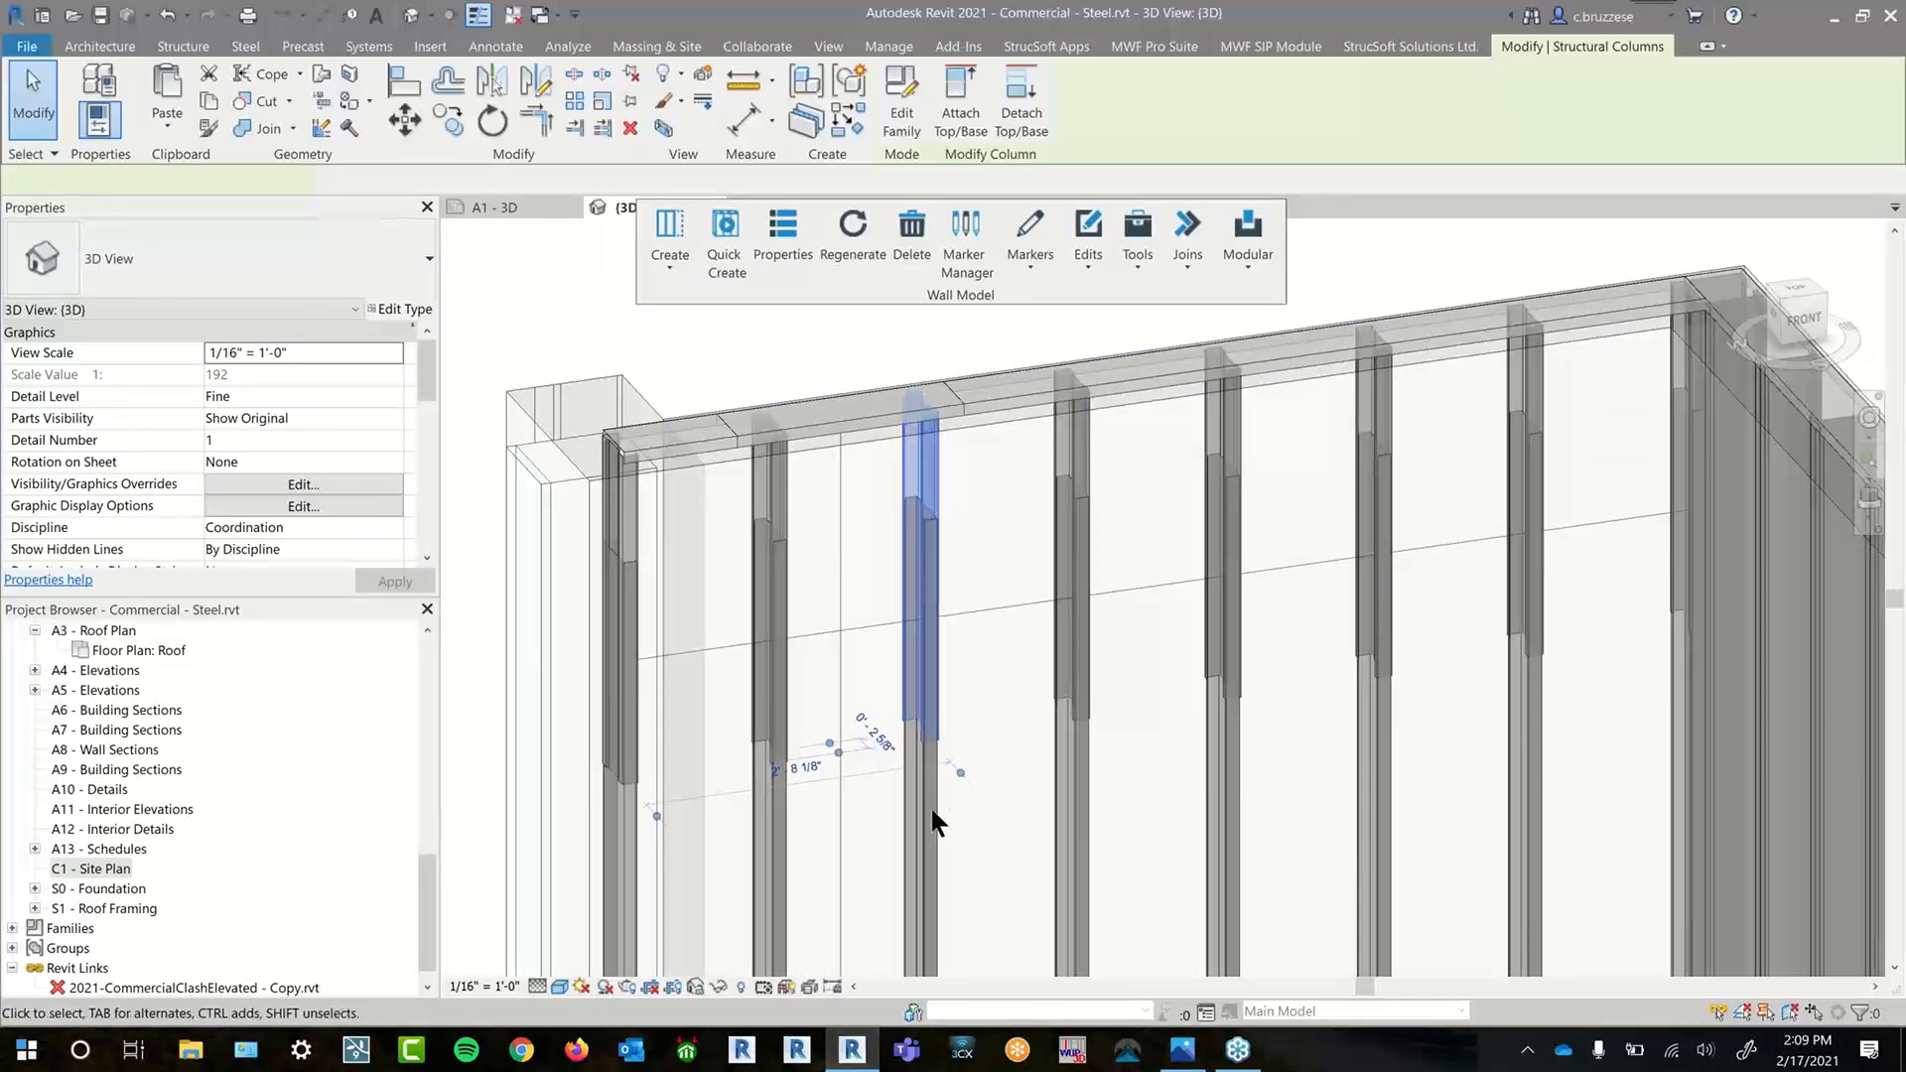
{"action": "left_click", "coordinate": [932, 820]}
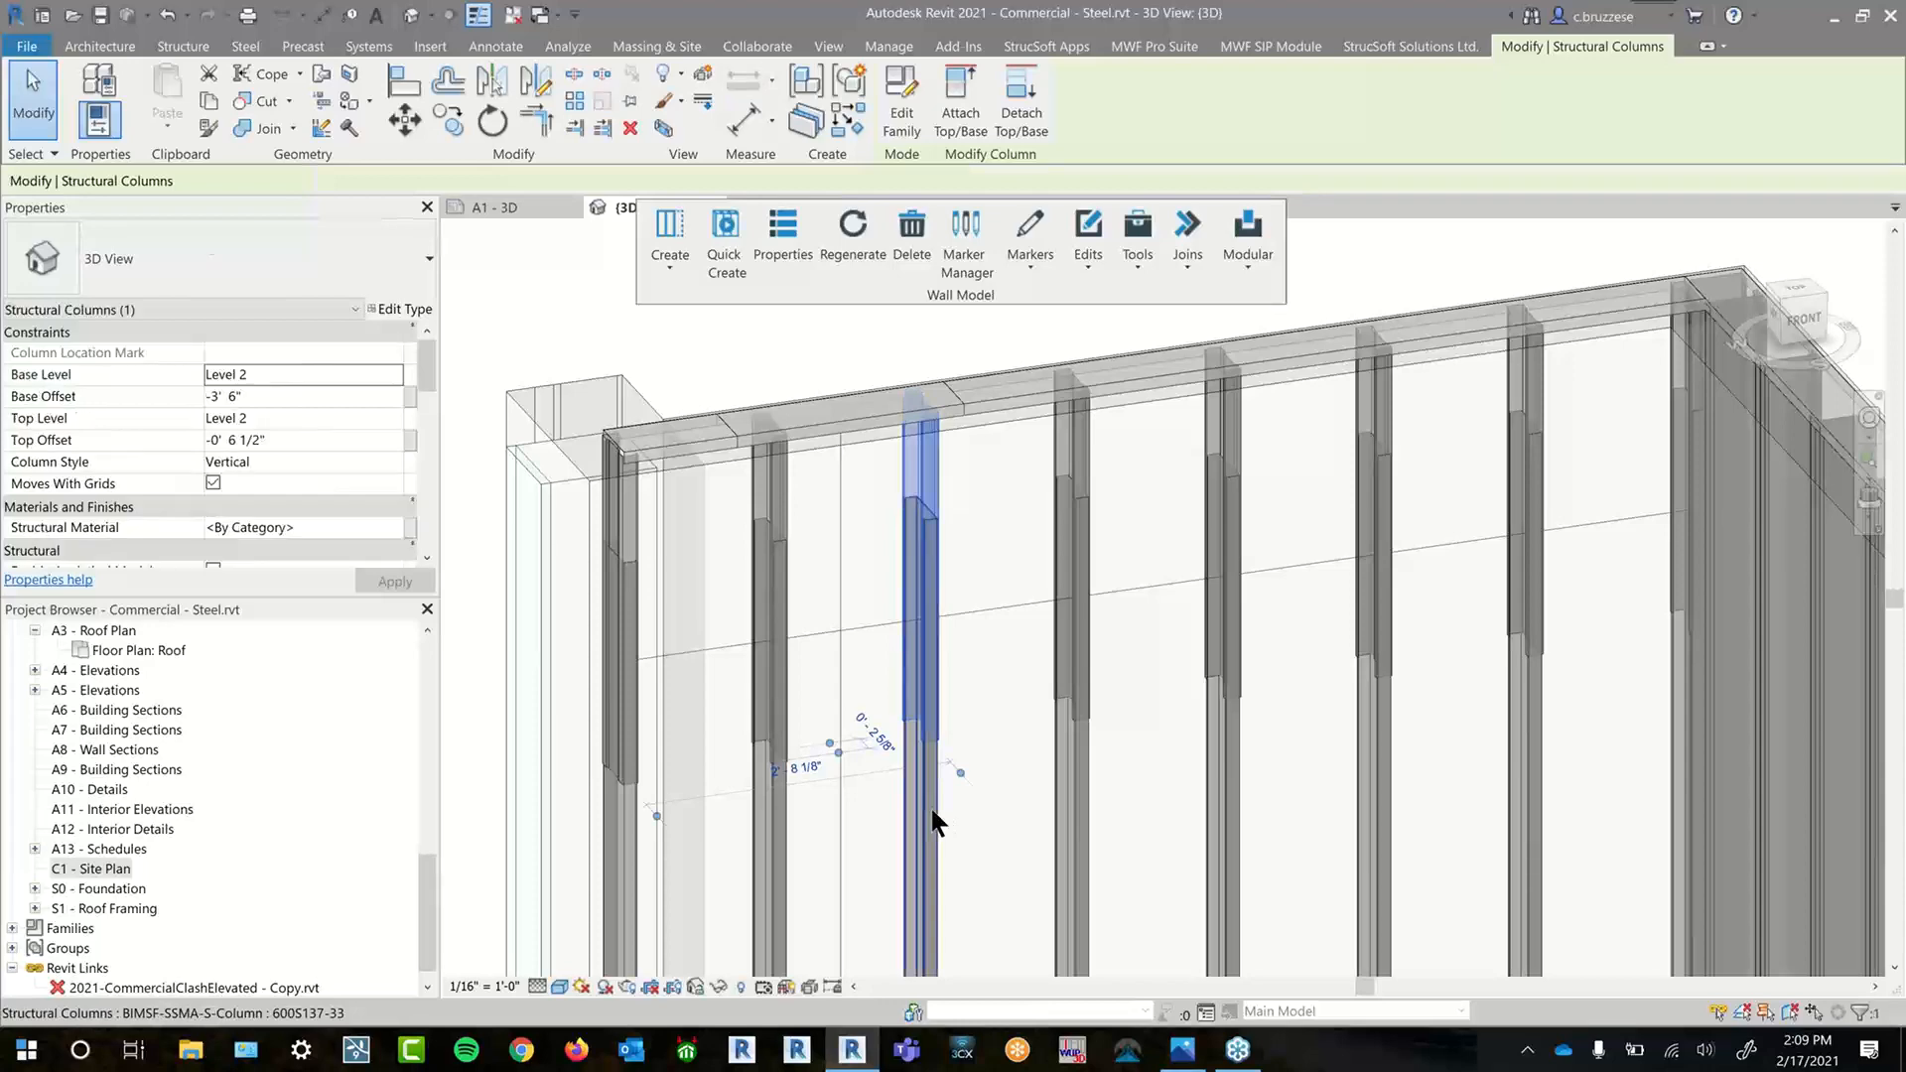
{"action": "left_click", "coordinate": [925, 459]}
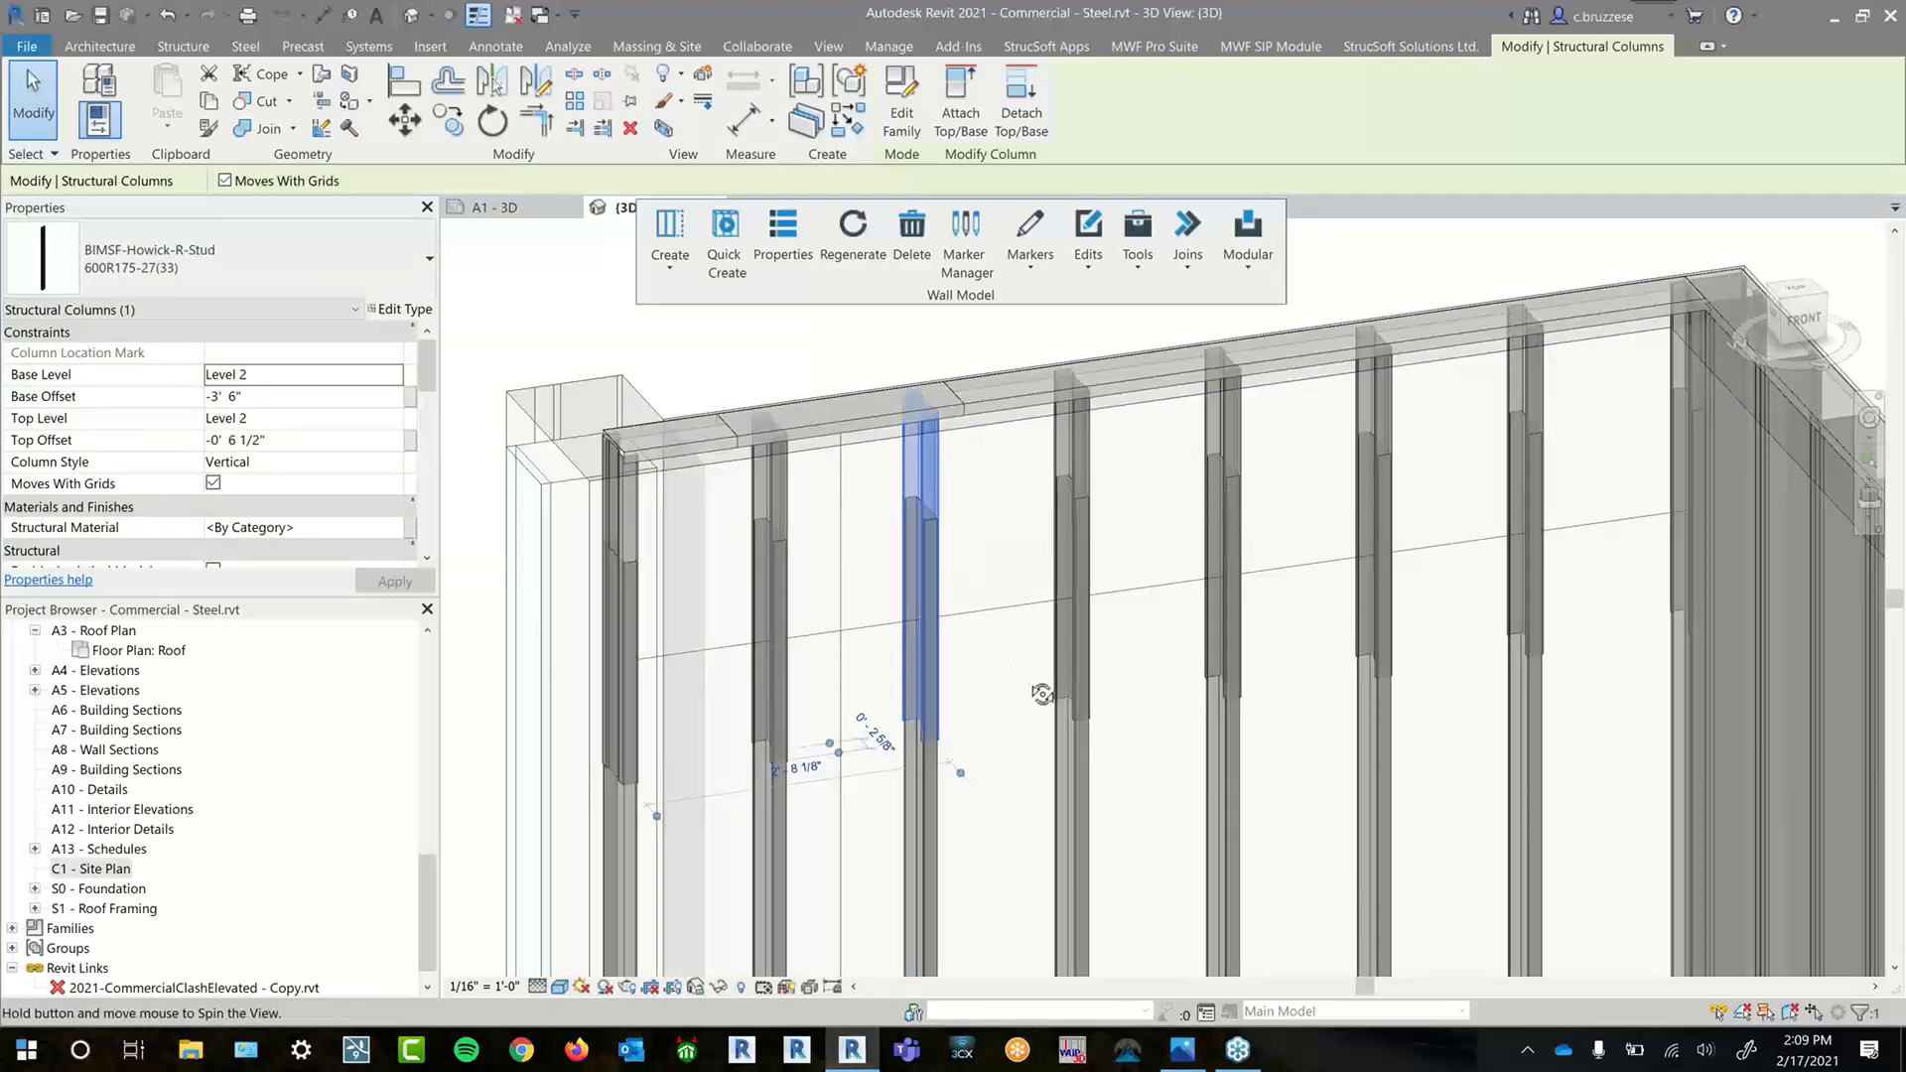
{"action": "middle_click_drag", "start_coordinate": [1042, 693], "coordinate": [1110, 725], "text": "shift"}
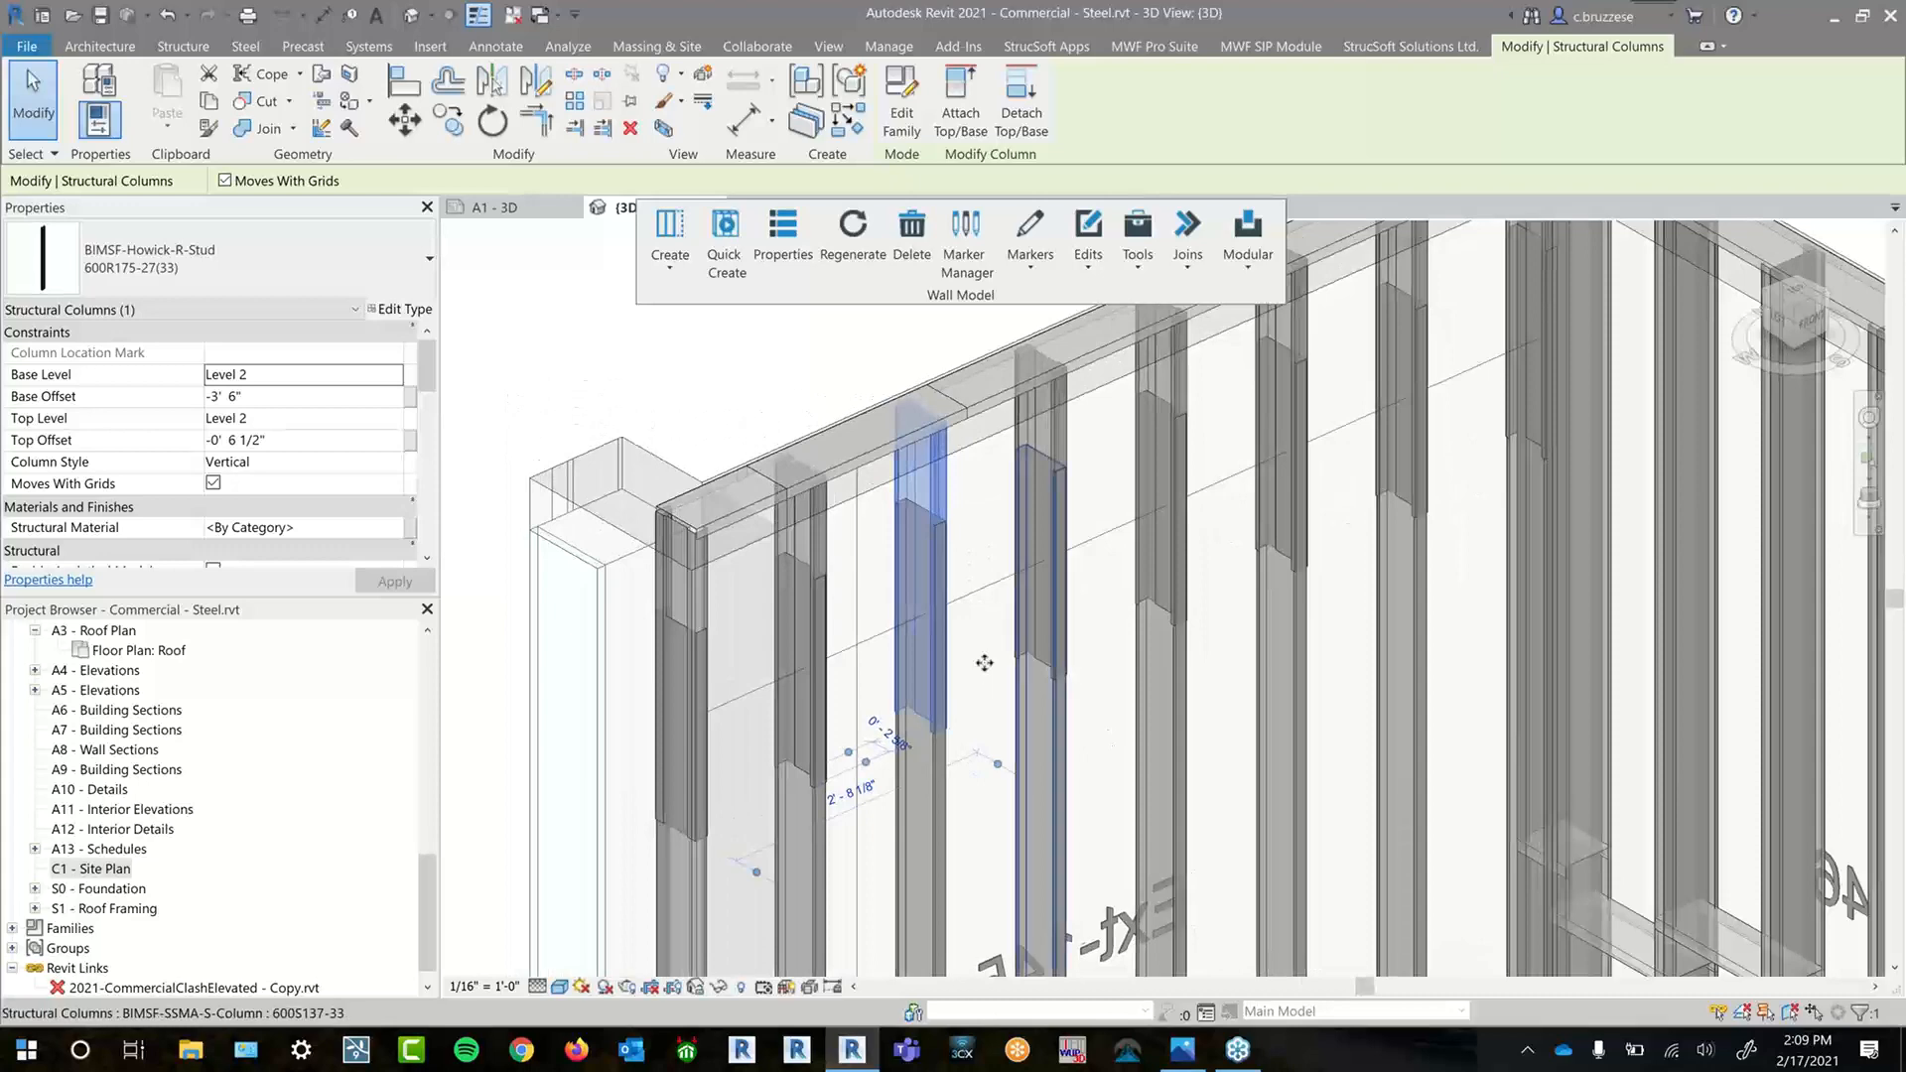
{"action": "left_click", "coordinate": [814, 523]}
{"action": "left_click", "coordinate": [736, 366]}
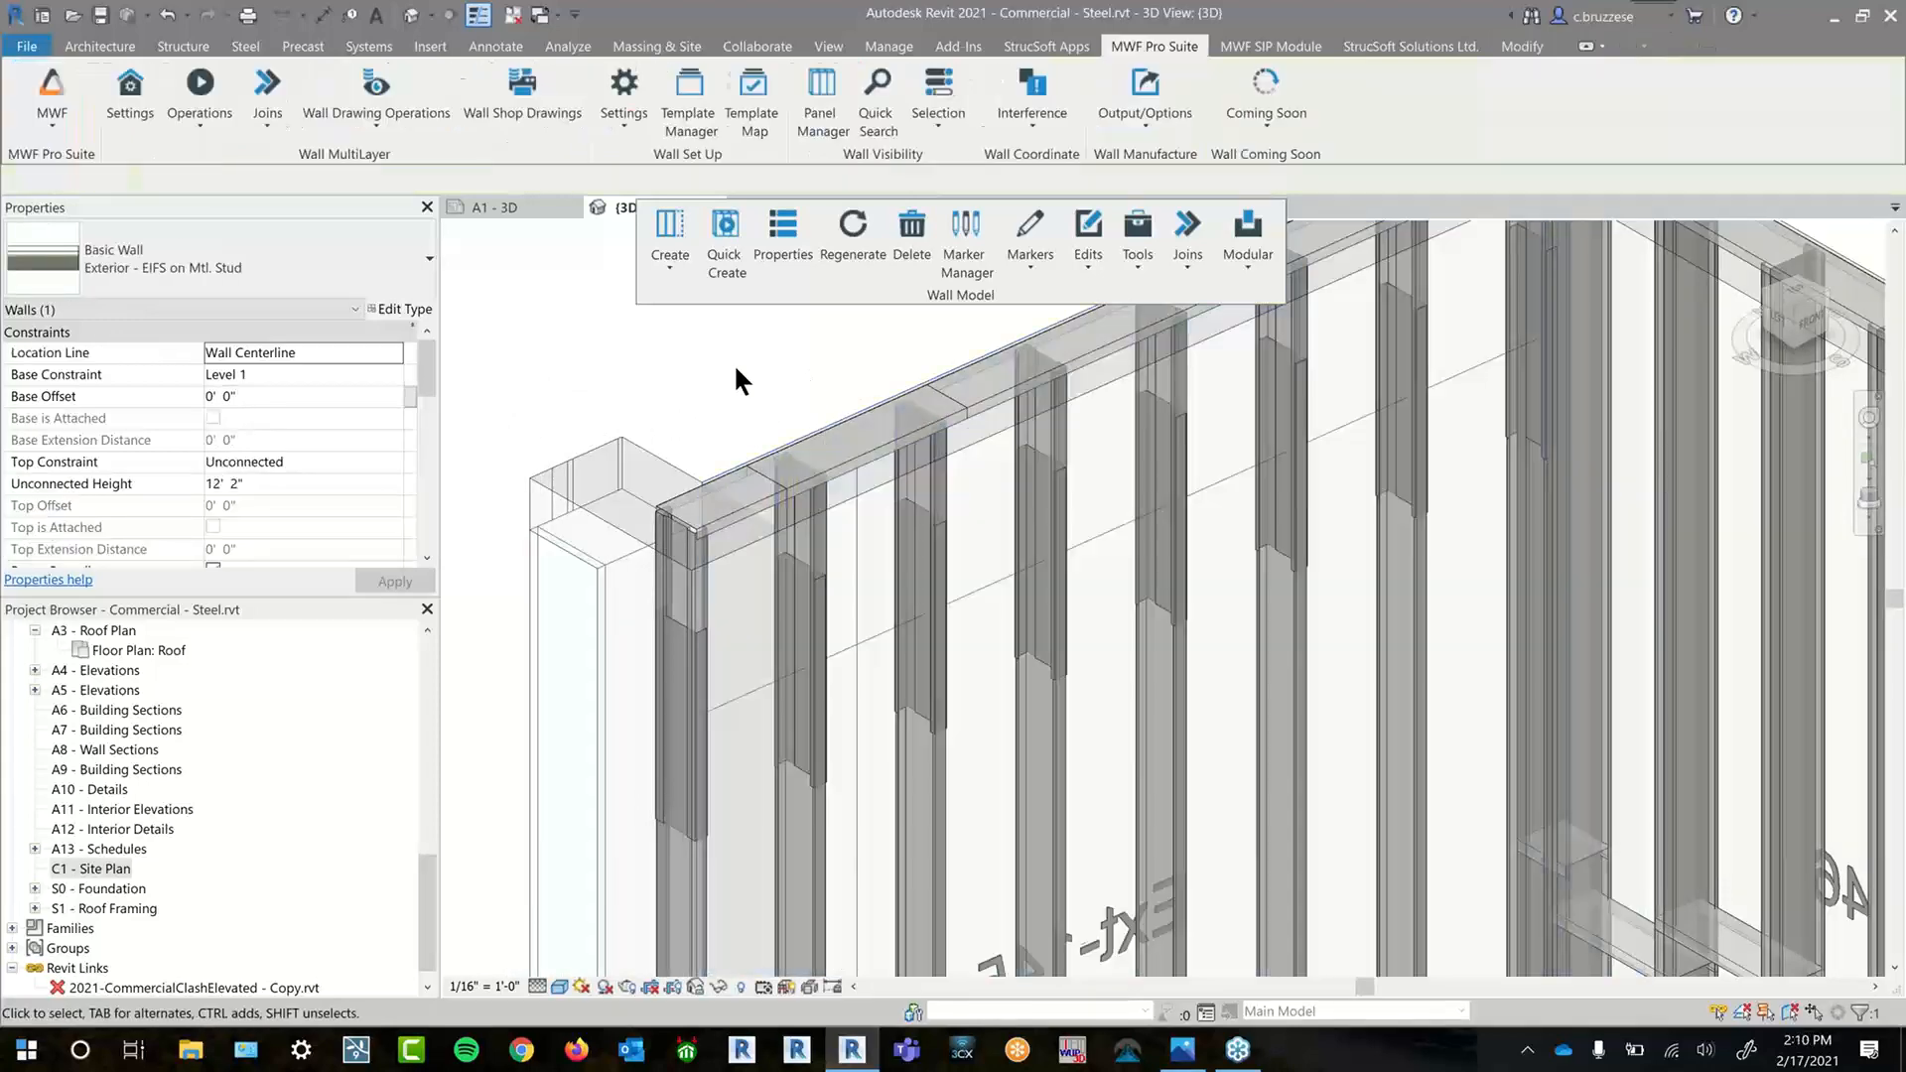
- Examine the overlapping top track pieces and a regular stud of wall Ext-145 in 3D by selecting each member
{"action": "left_click", "coordinate": [765, 509]}
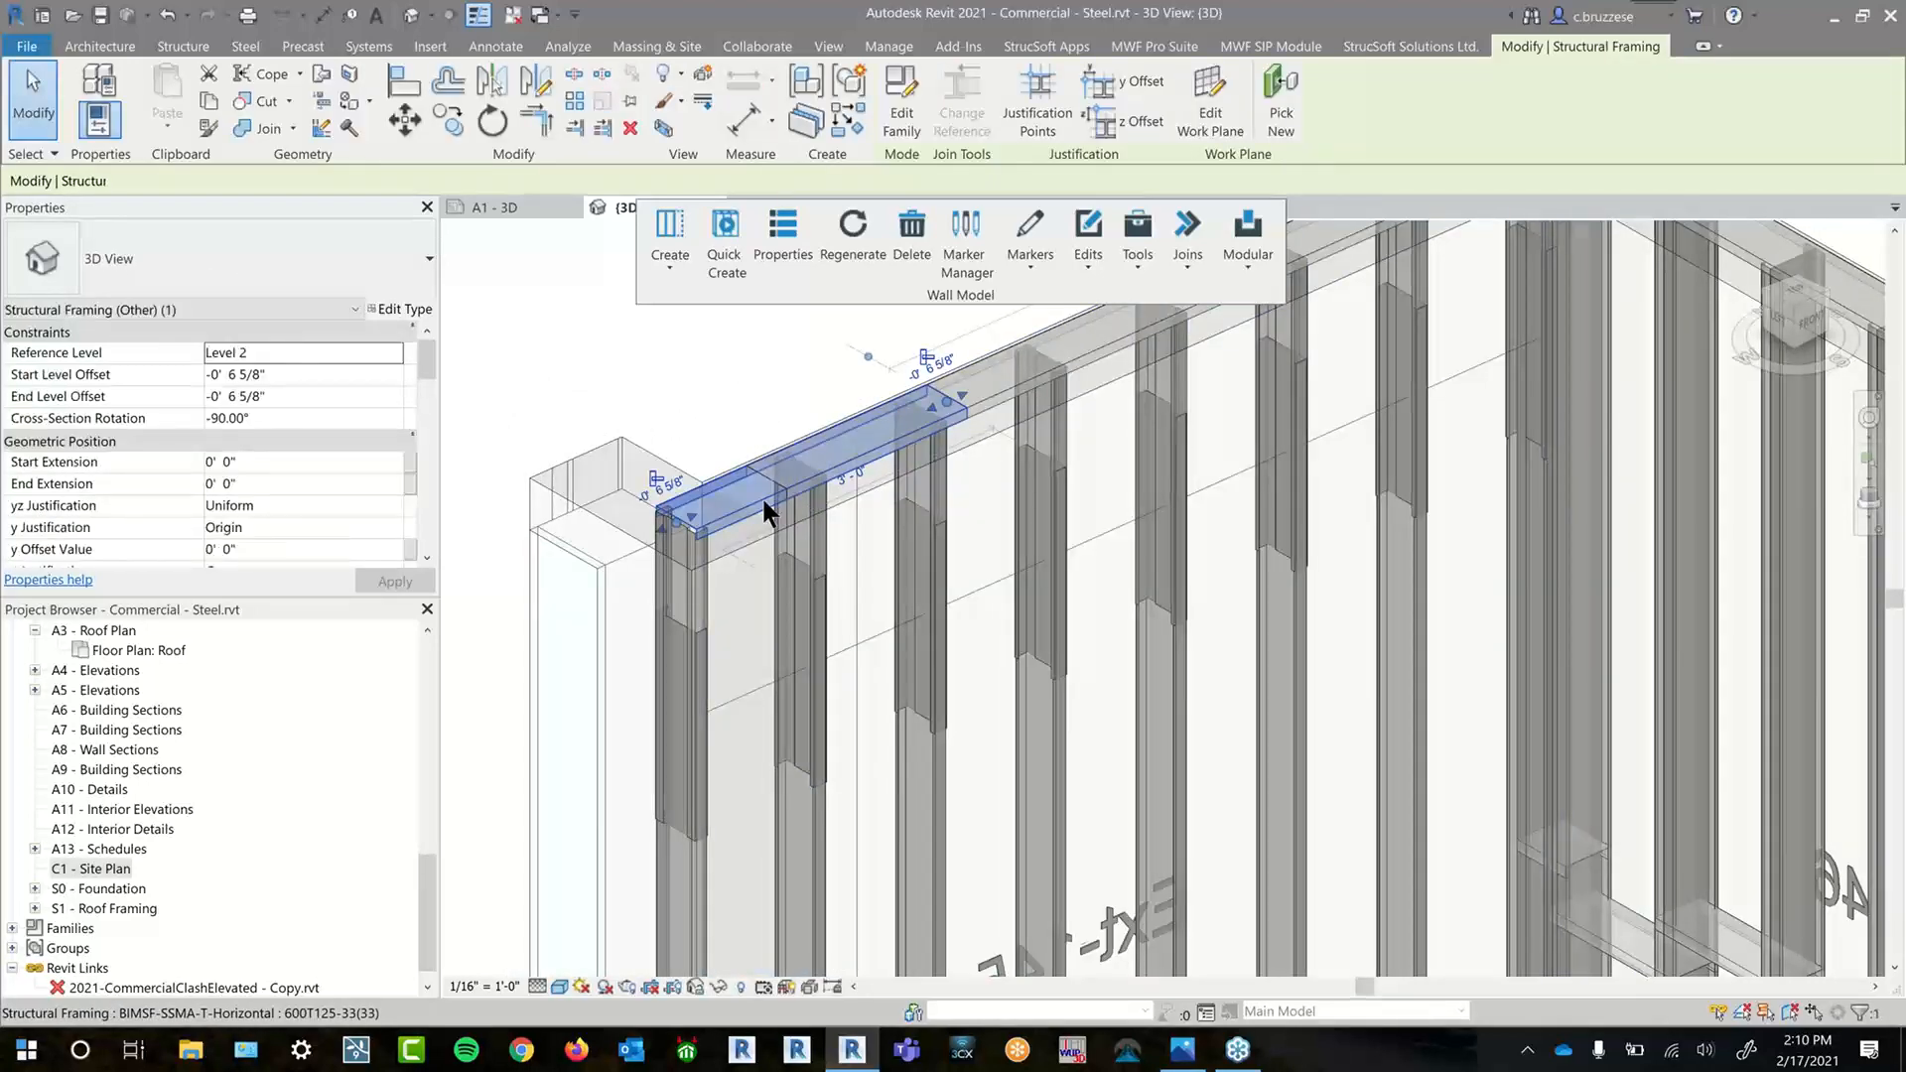
{"action": "scroll", "coordinate": [764, 501], "scroll_direction": "down", "scroll_amount": 1}
{"action": "left_click", "coordinate": [996, 376]}
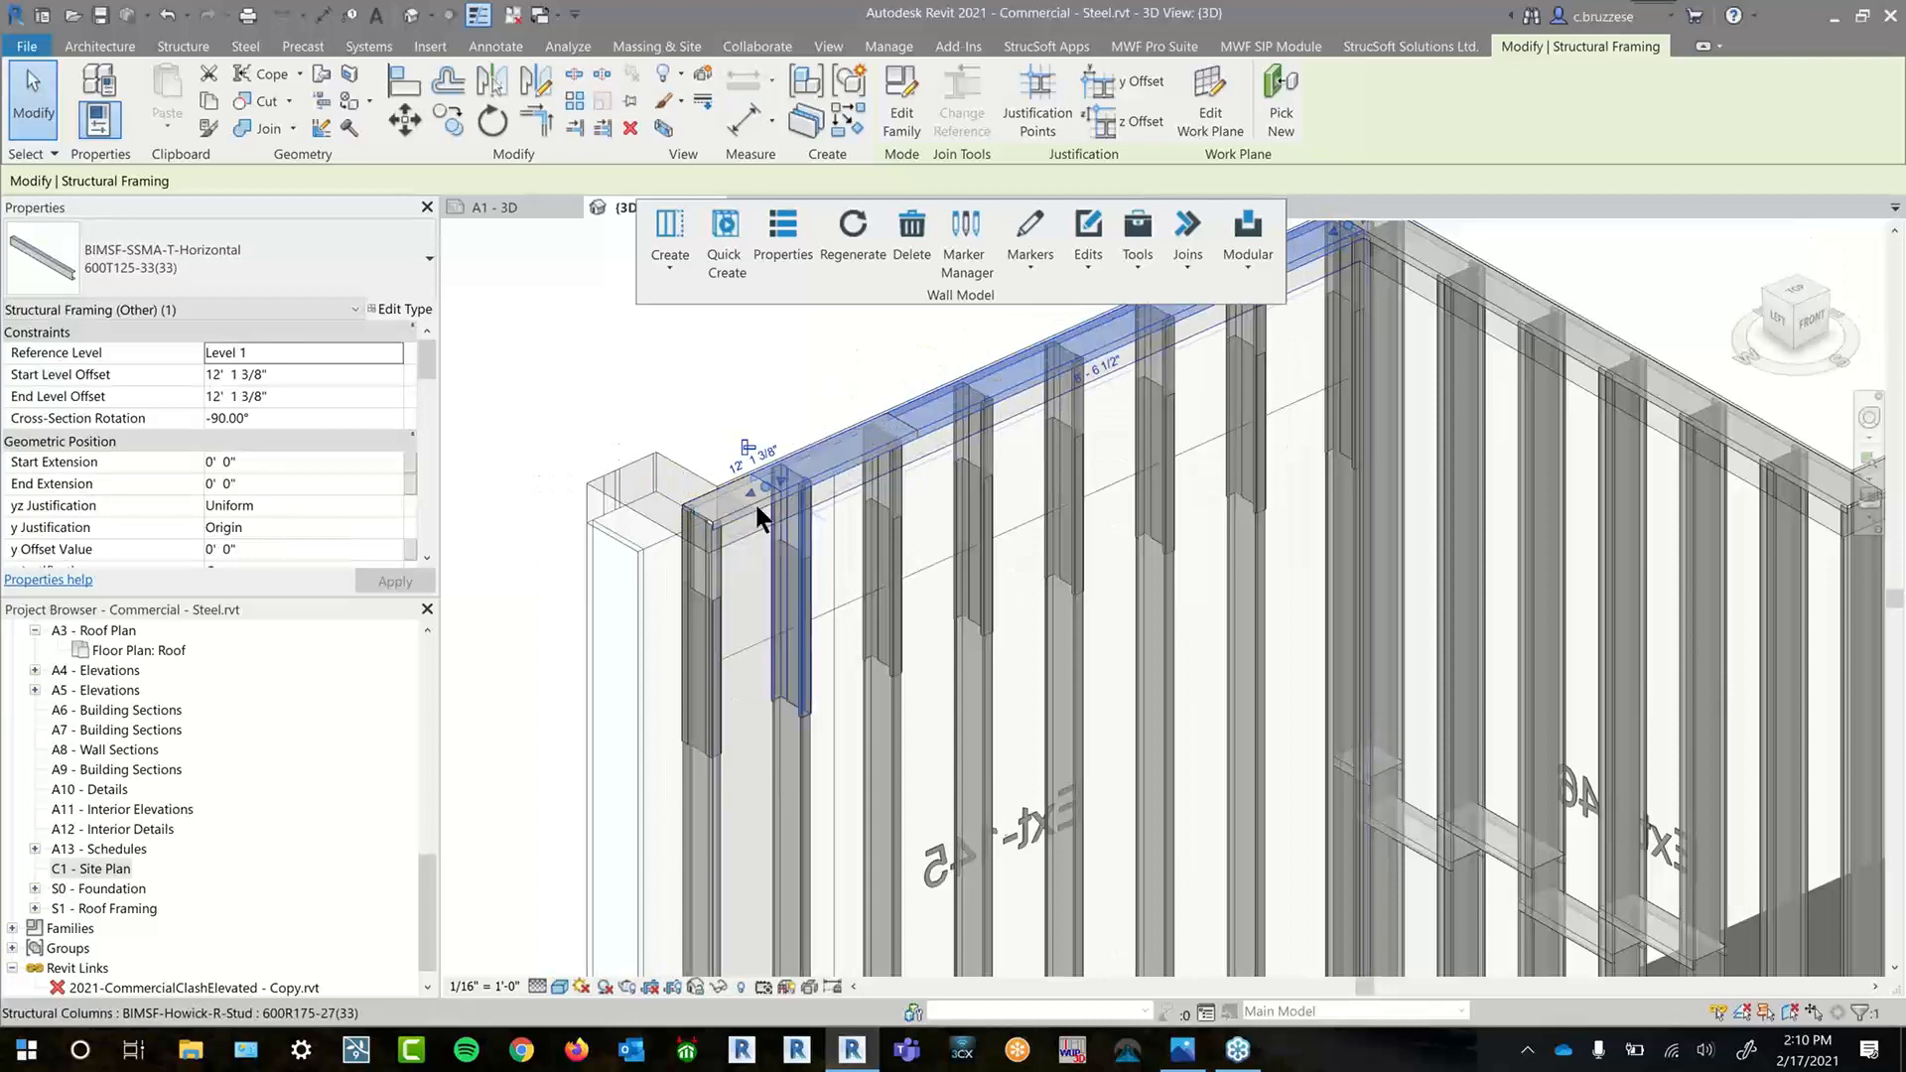
{"action": "left_click", "coordinate": [740, 501]}
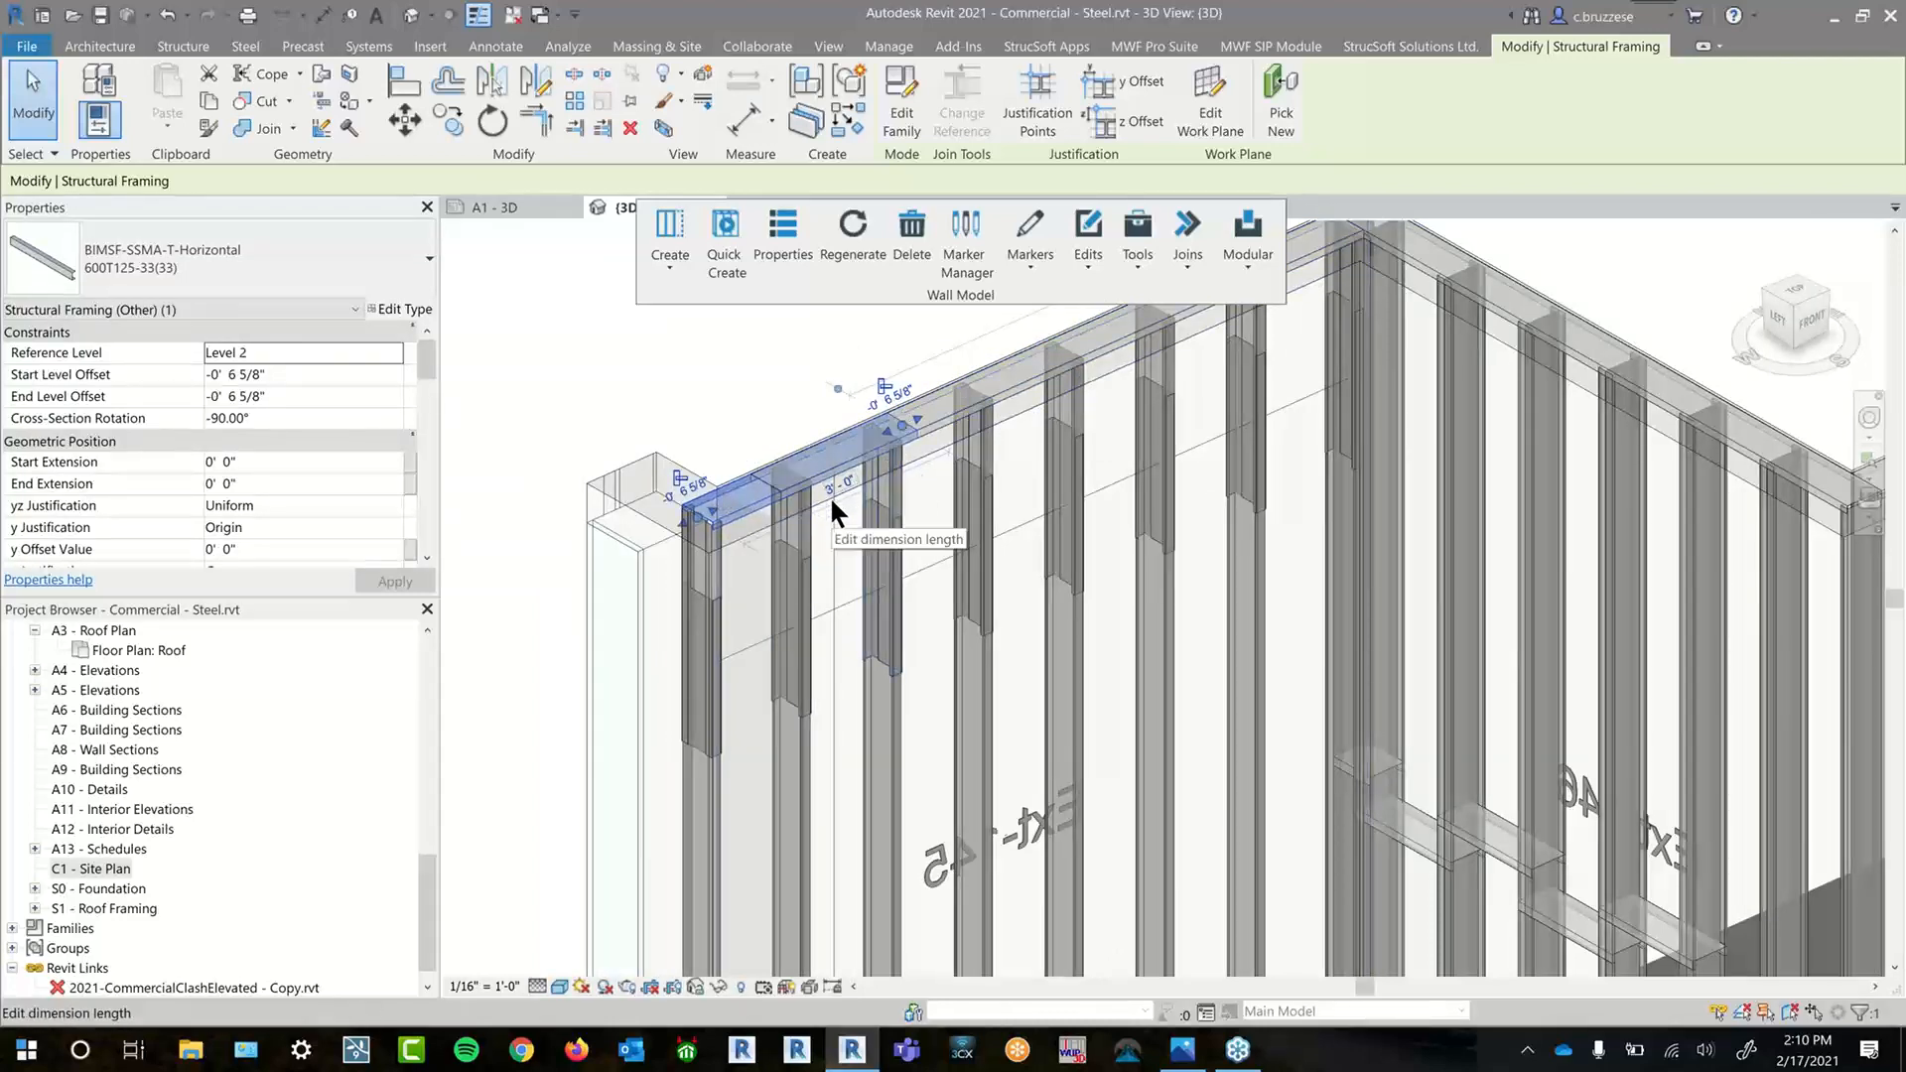
{"action": "left_click", "coordinate": [894, 496]}
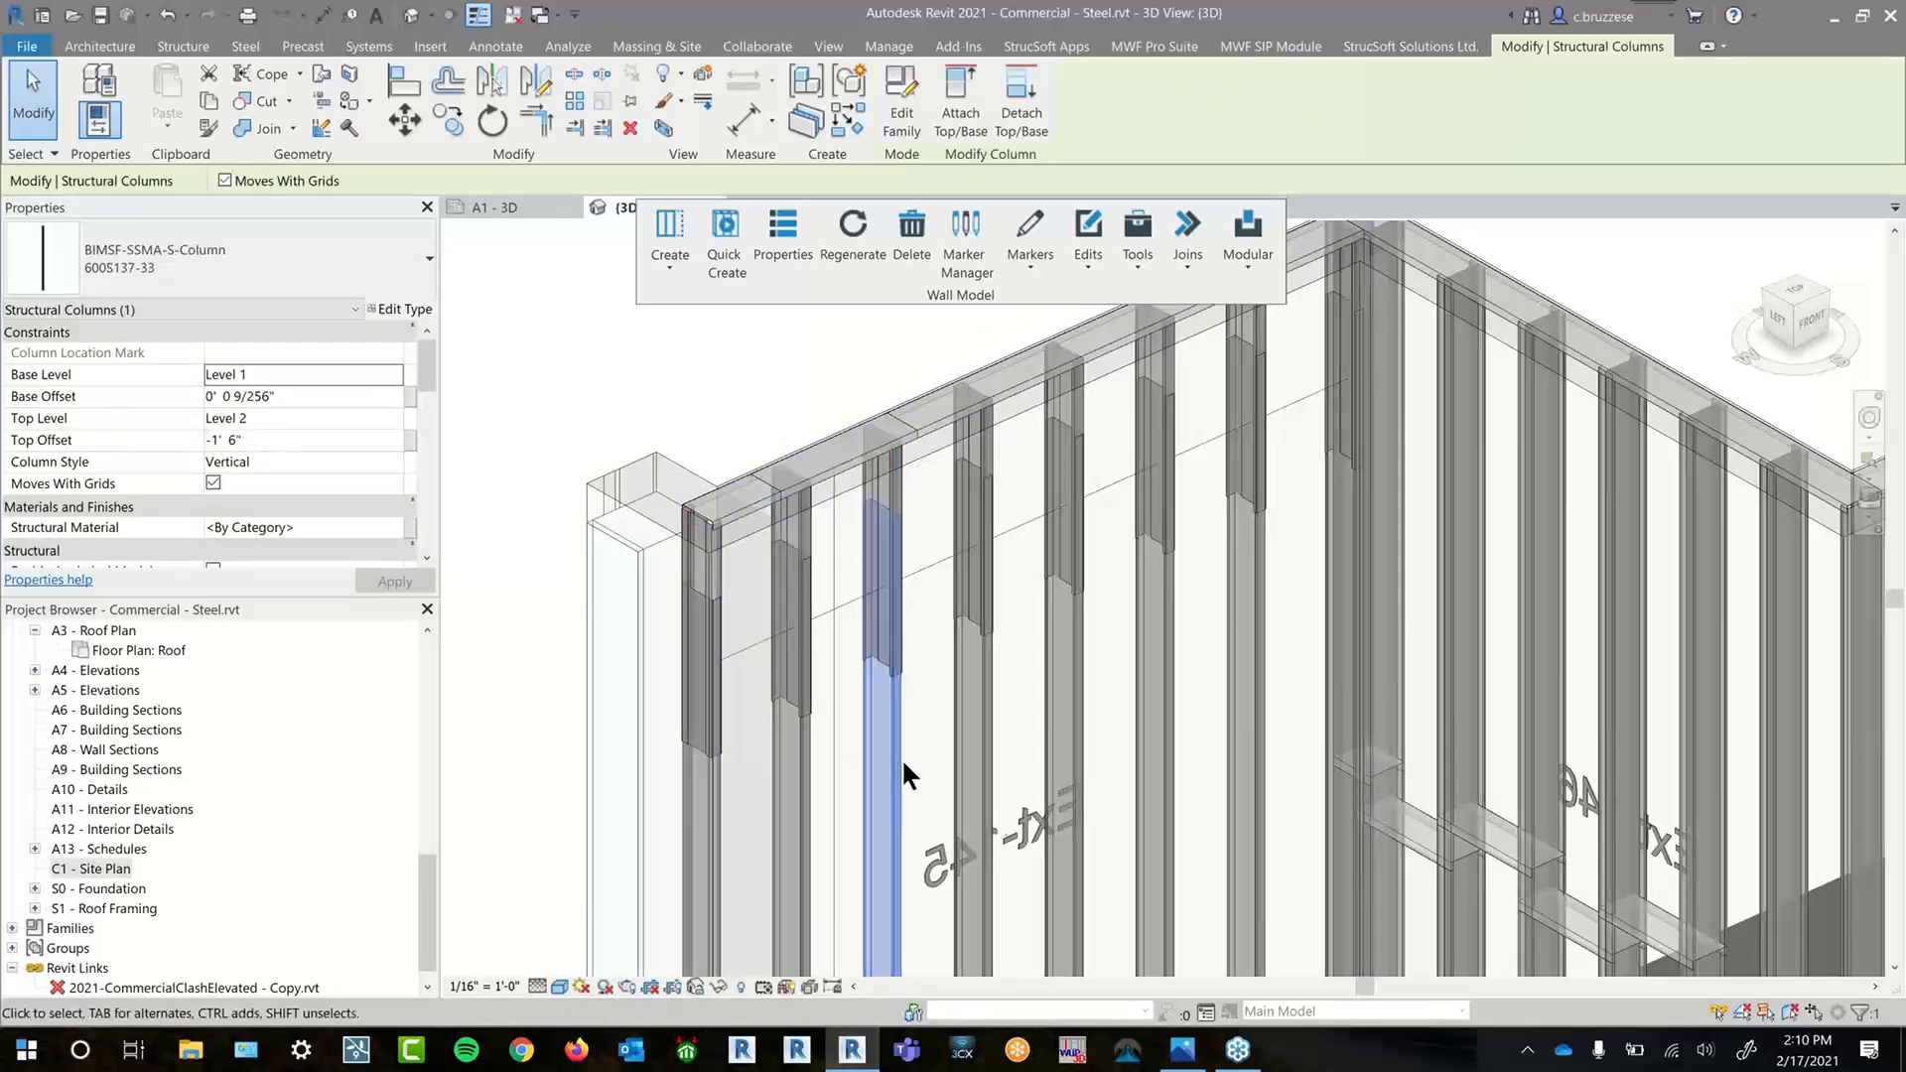
{"action": "scroll", "coordinate": [902, 759], "scroll_direction": "down", "scroll_amount": 1}
{"action": "middle_click_drag", "start_coordinate": [1147, 808], "coordinate": [1120, 726]}
{"action": "left_click", "coordinate": [1058, 546]}
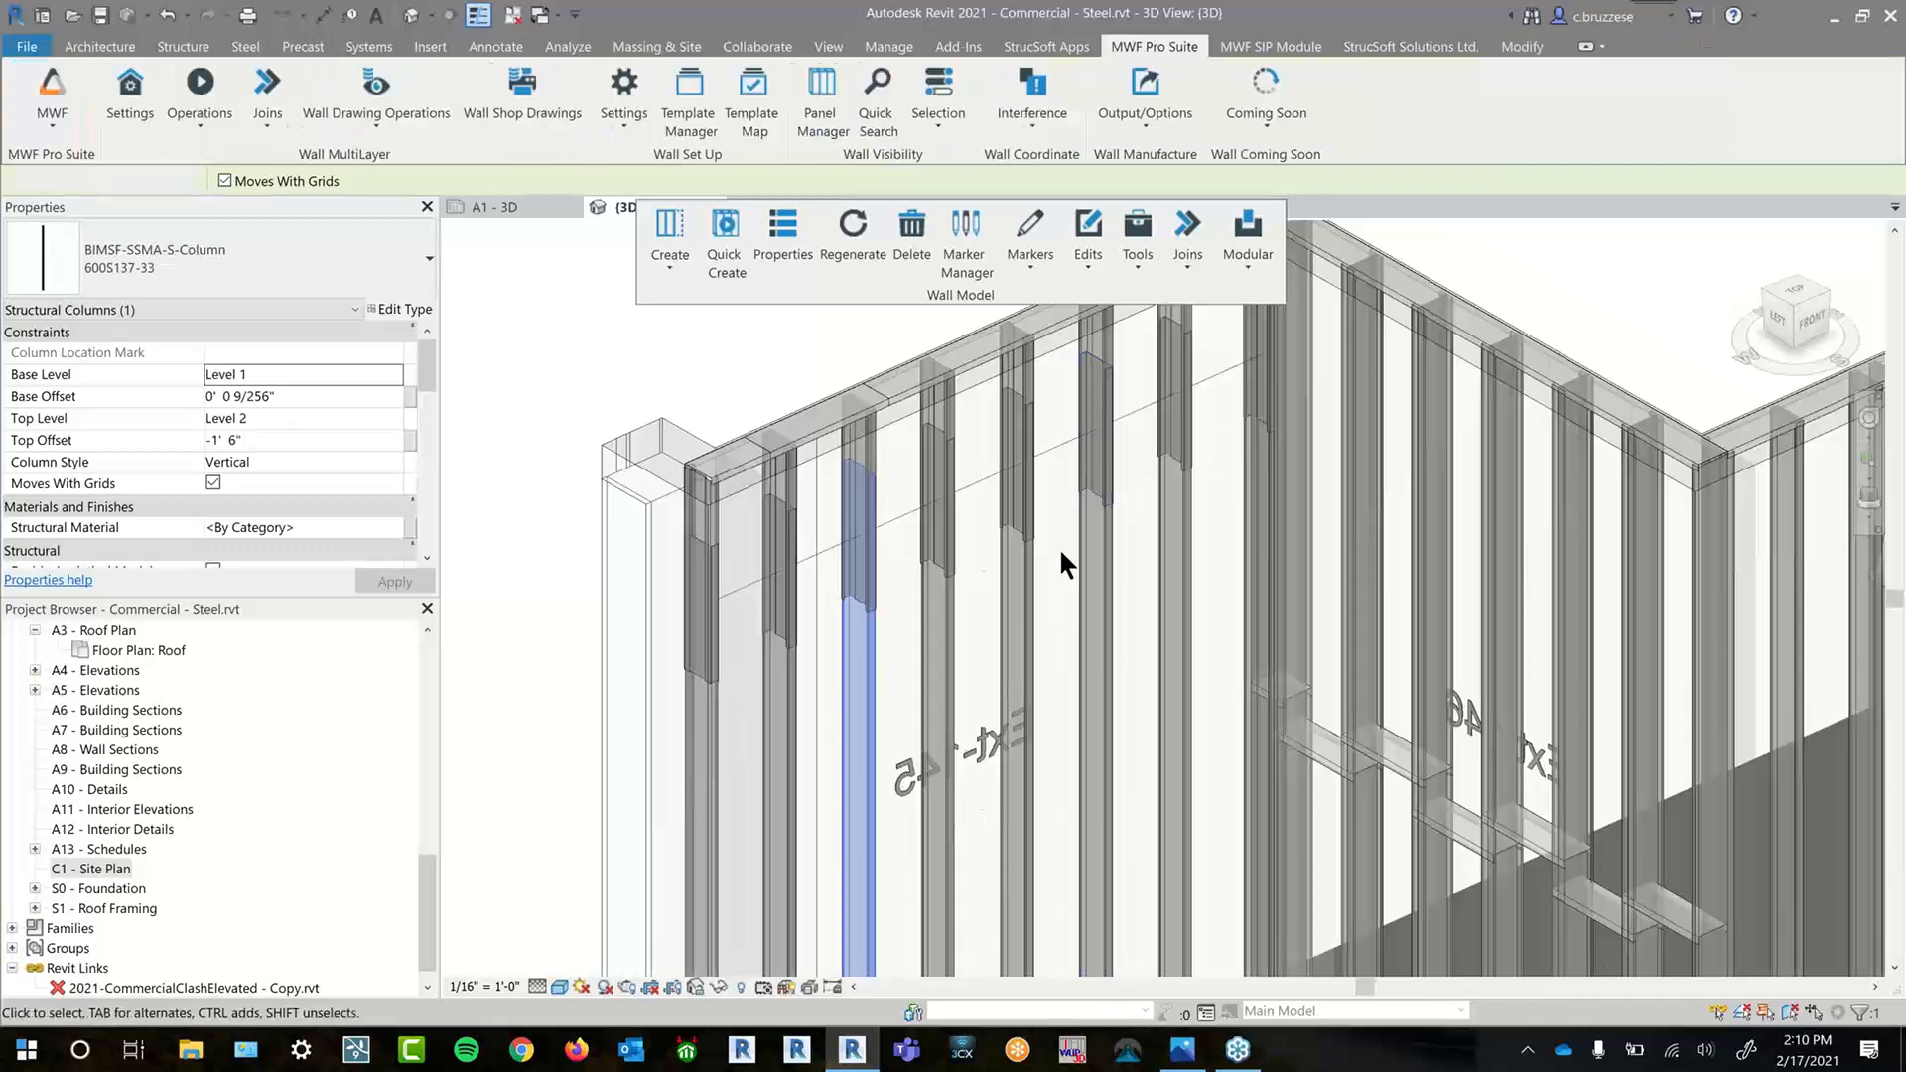
{"action": "scroll", "coordinate": [1172, 536], "scroll_direction": "down", "scroll_amount": 1}
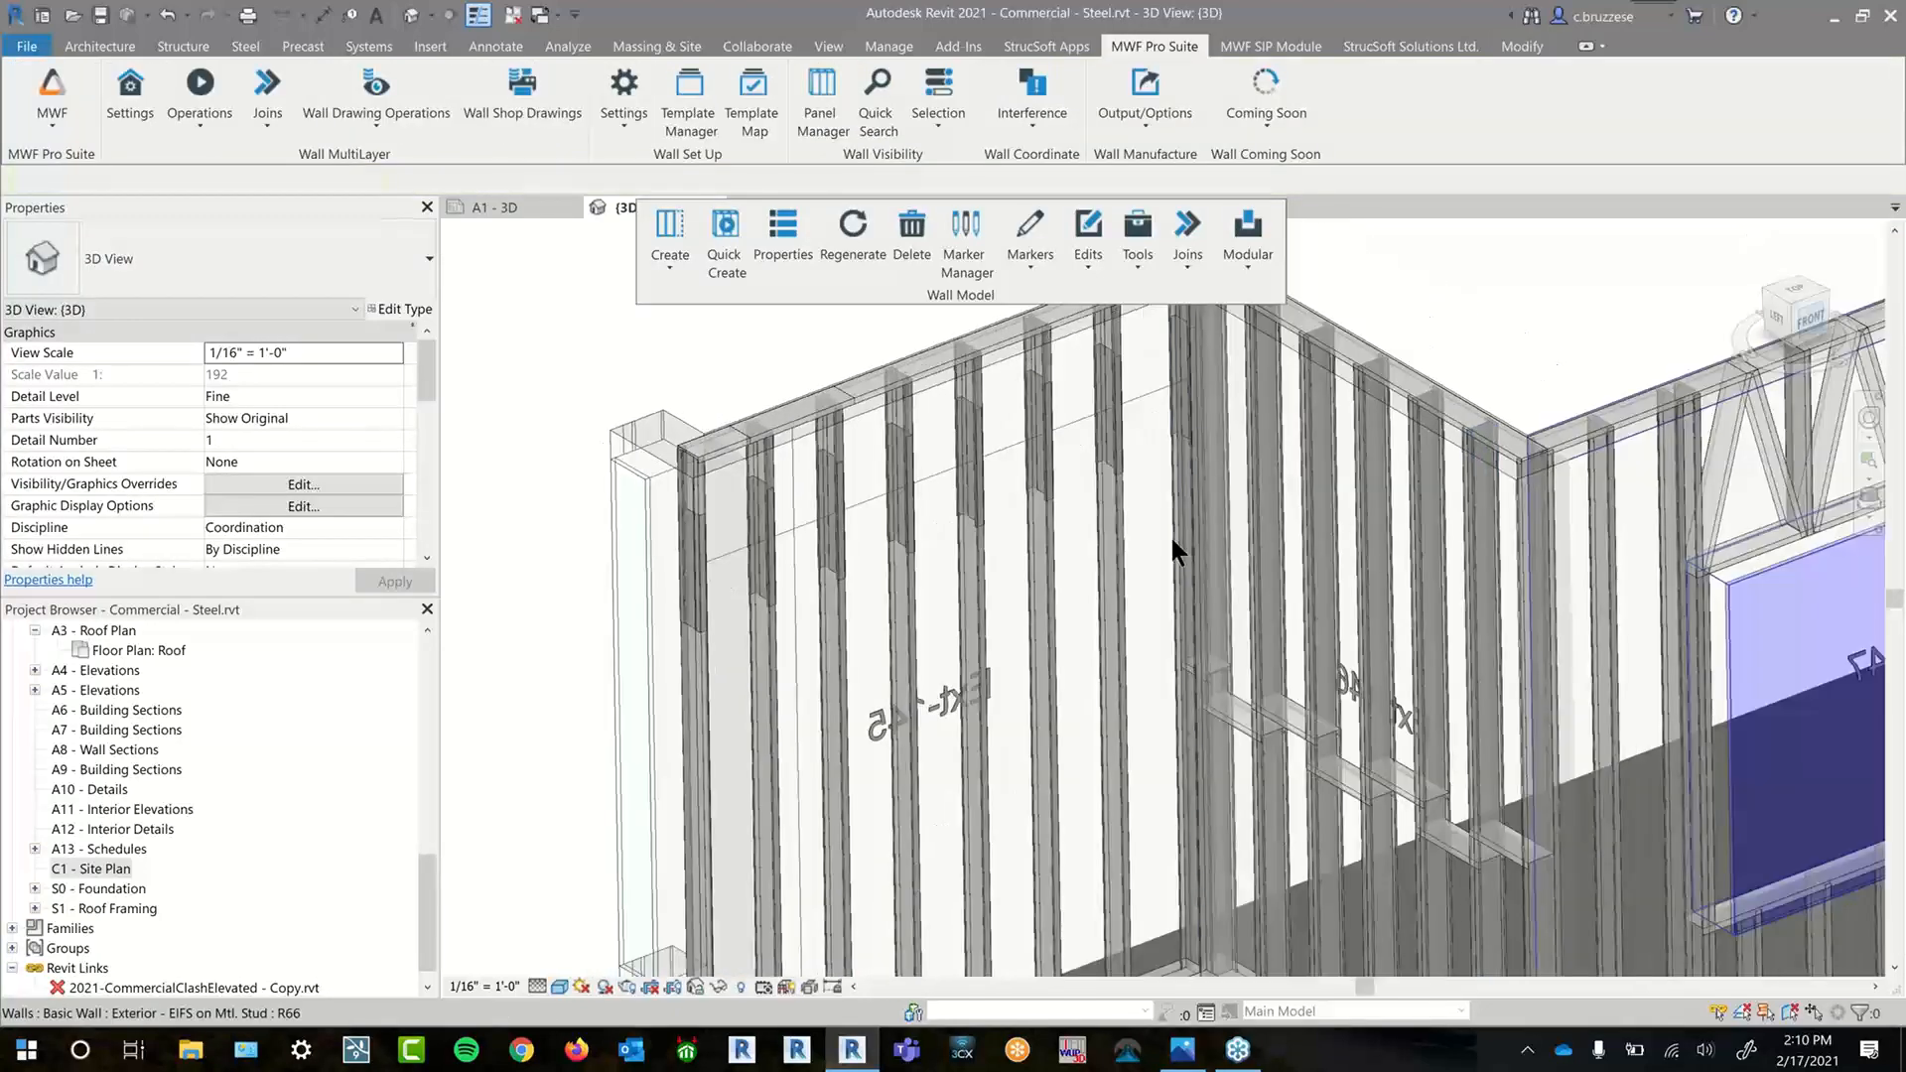
- Lower the horizontal marker line on wall Ext-145 to about 2' 4 3/8" below the wall top and regenerate the panel from a stud
{"action": "scroll", "coordinate": [934, 464], "scroll_direction": "up", "scroll_amount": 5}
{"action": "middle_click_drag", "start_coordinate": [875, 529], "coordinate": [1152, 717]}
{"action": "scroll", "coordinate": [908, 564], "scroll_direction": "up", "scroll_amount": 2}
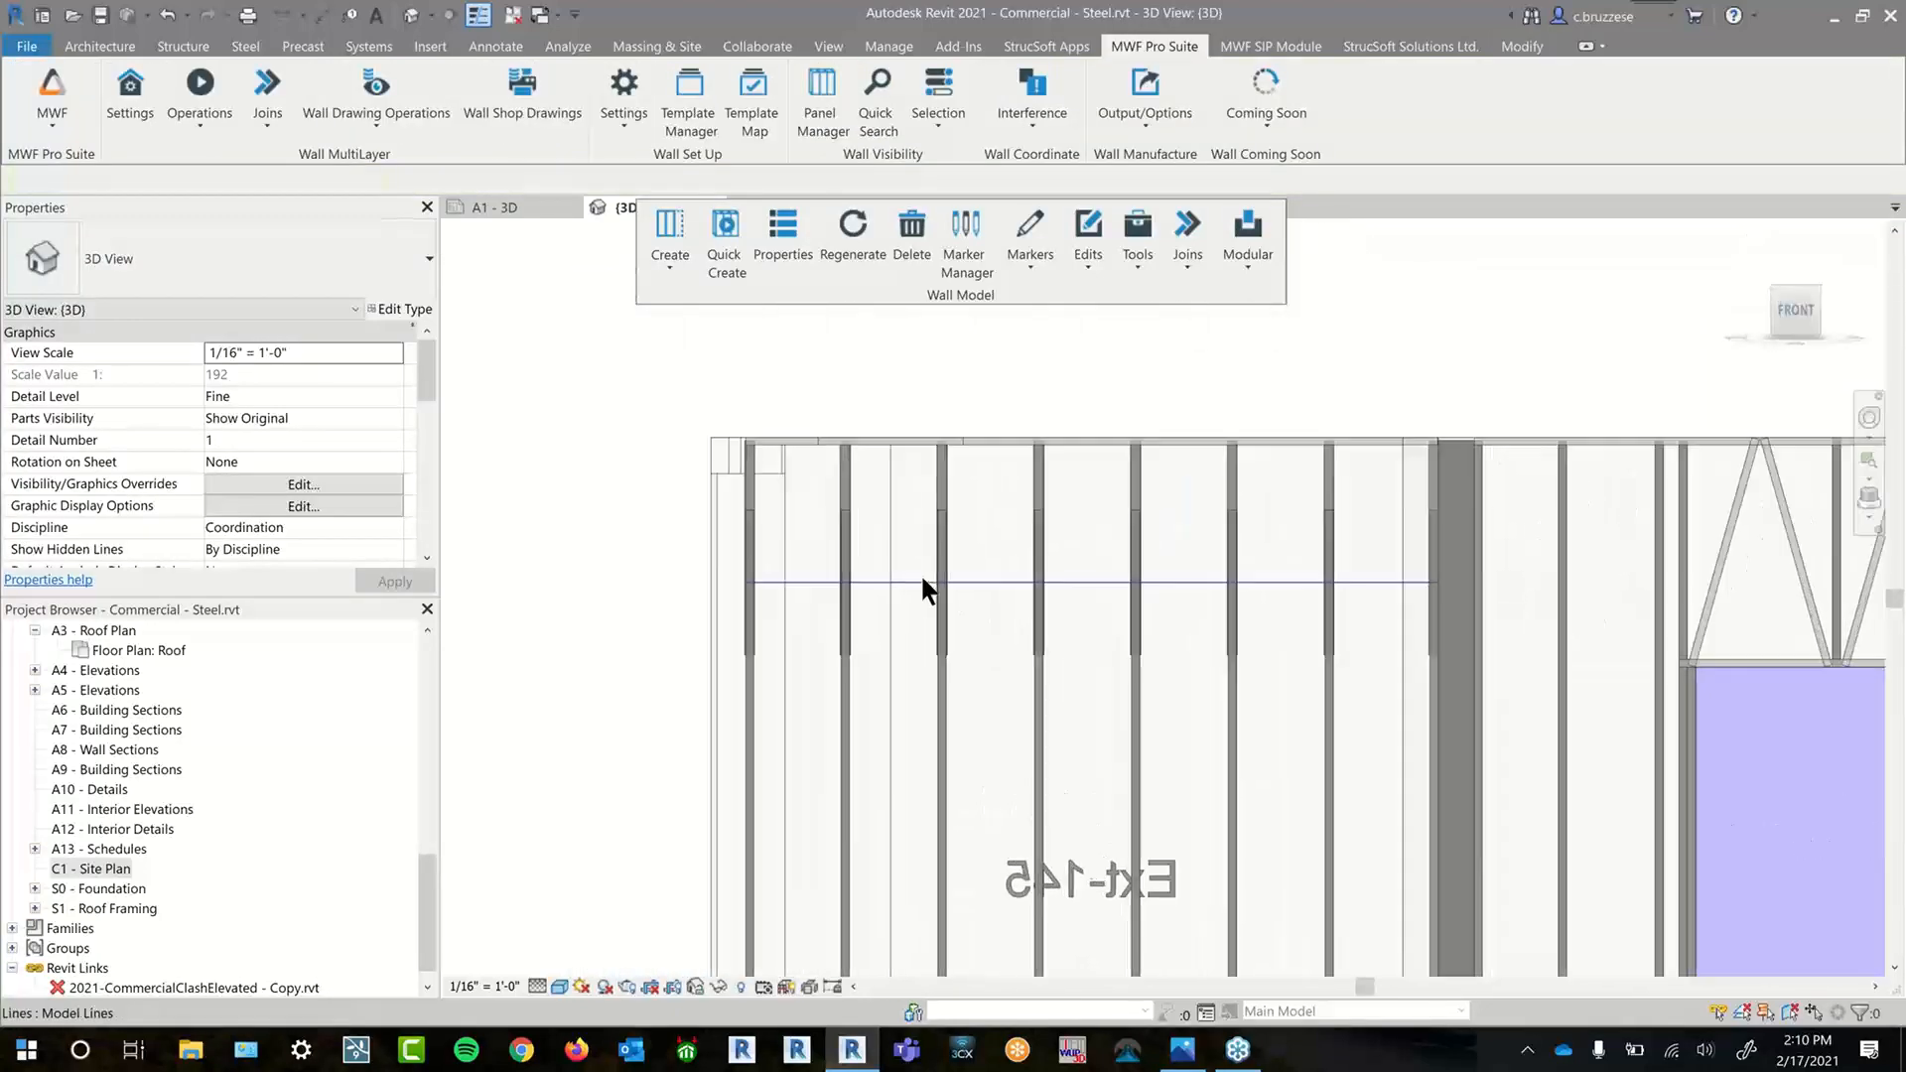
{"action": "left_click", "coordinate": [923, 583]}
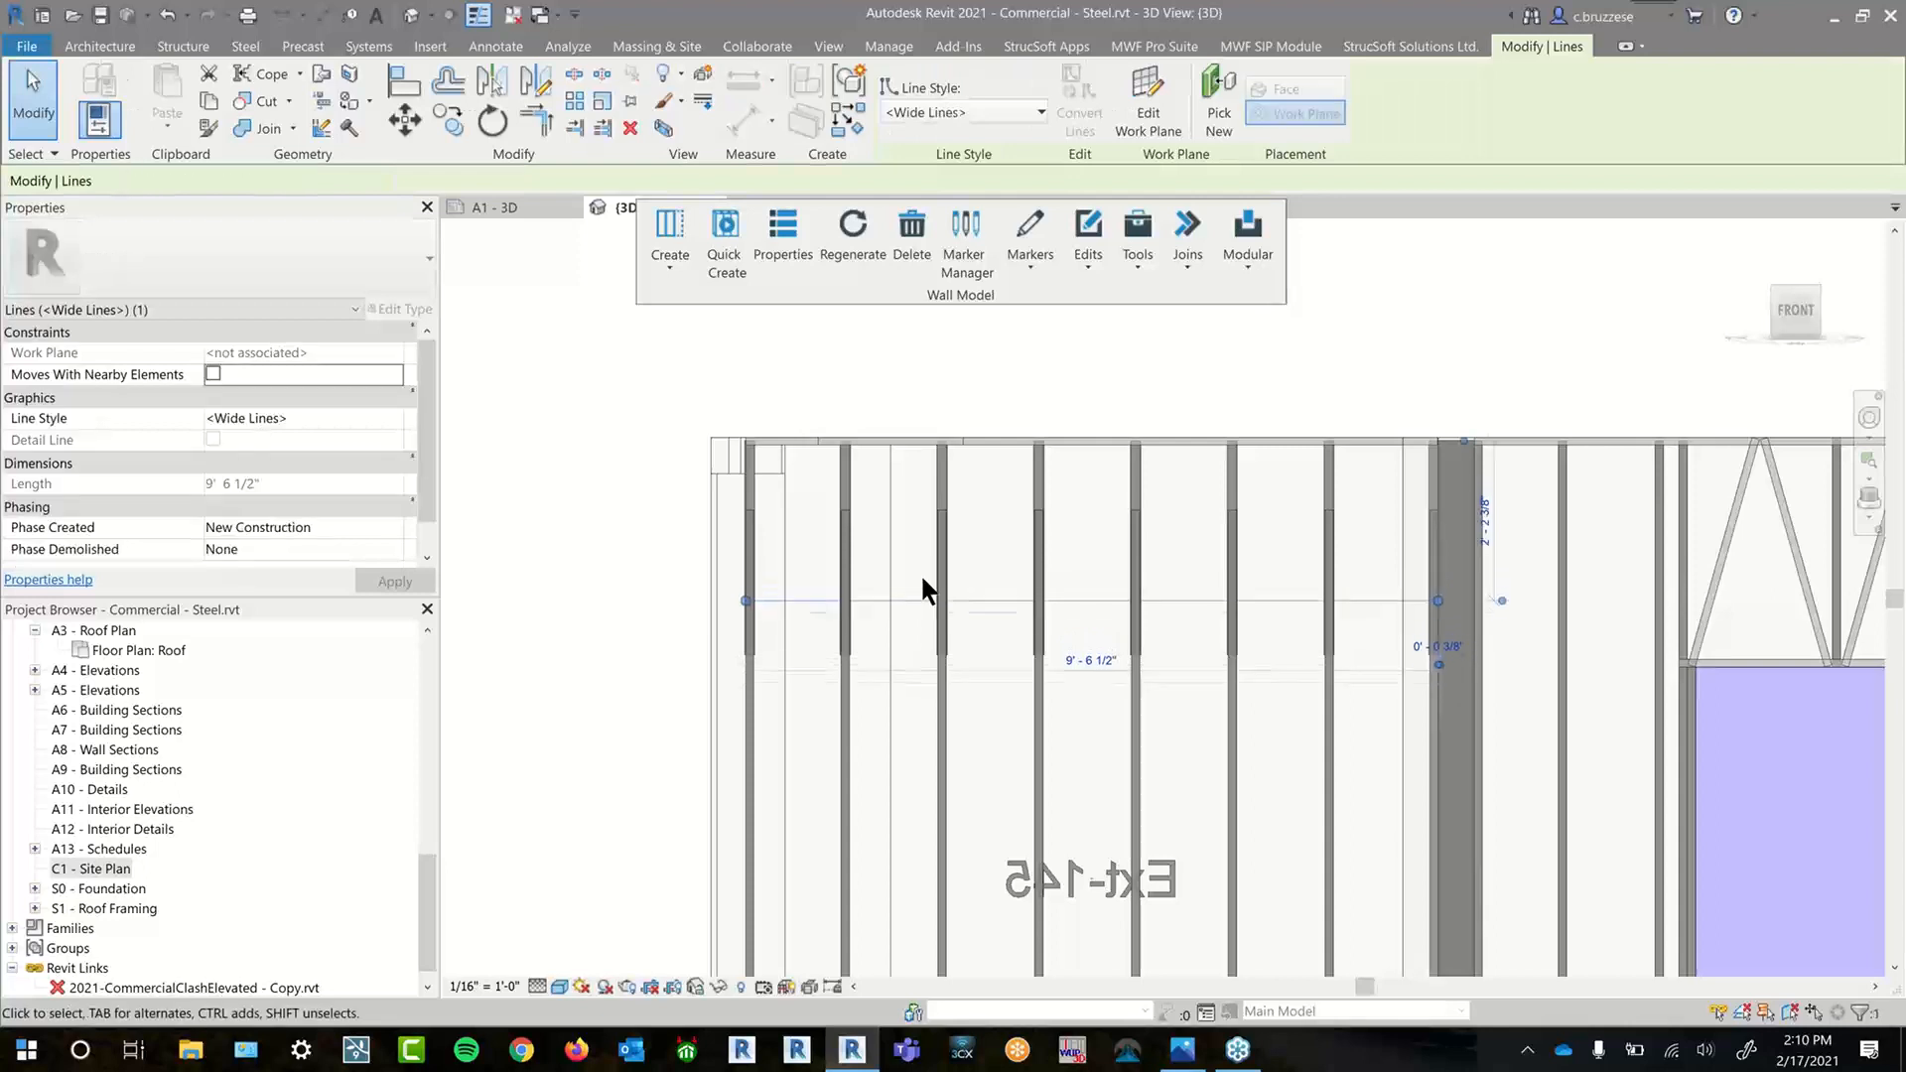
{"action": "left_click_drag", "start_coordinate": [920, 574], "coordinate": [933, 585]}
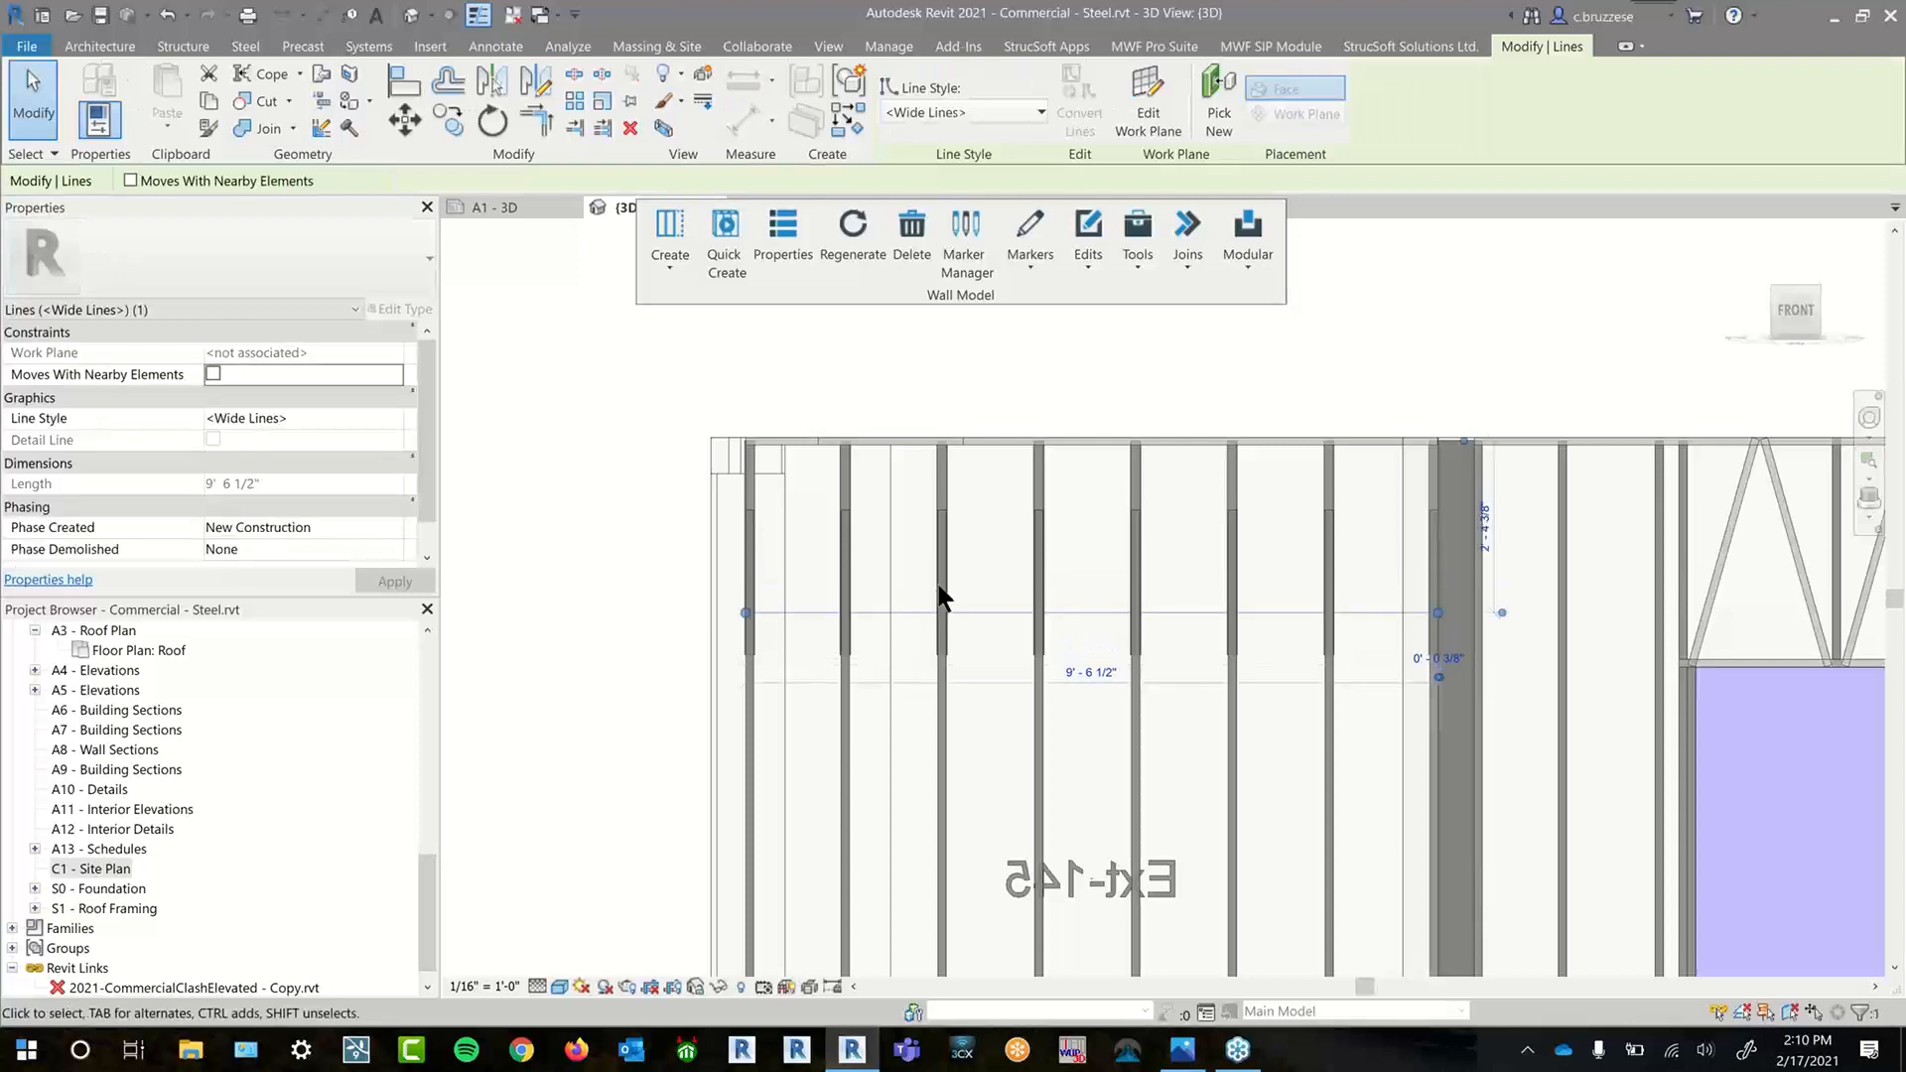
{"action": "left_click", "coordinate": [950, 739]}
{"action": "key", "text": "r"}
{"action": "key", "text": "g"}
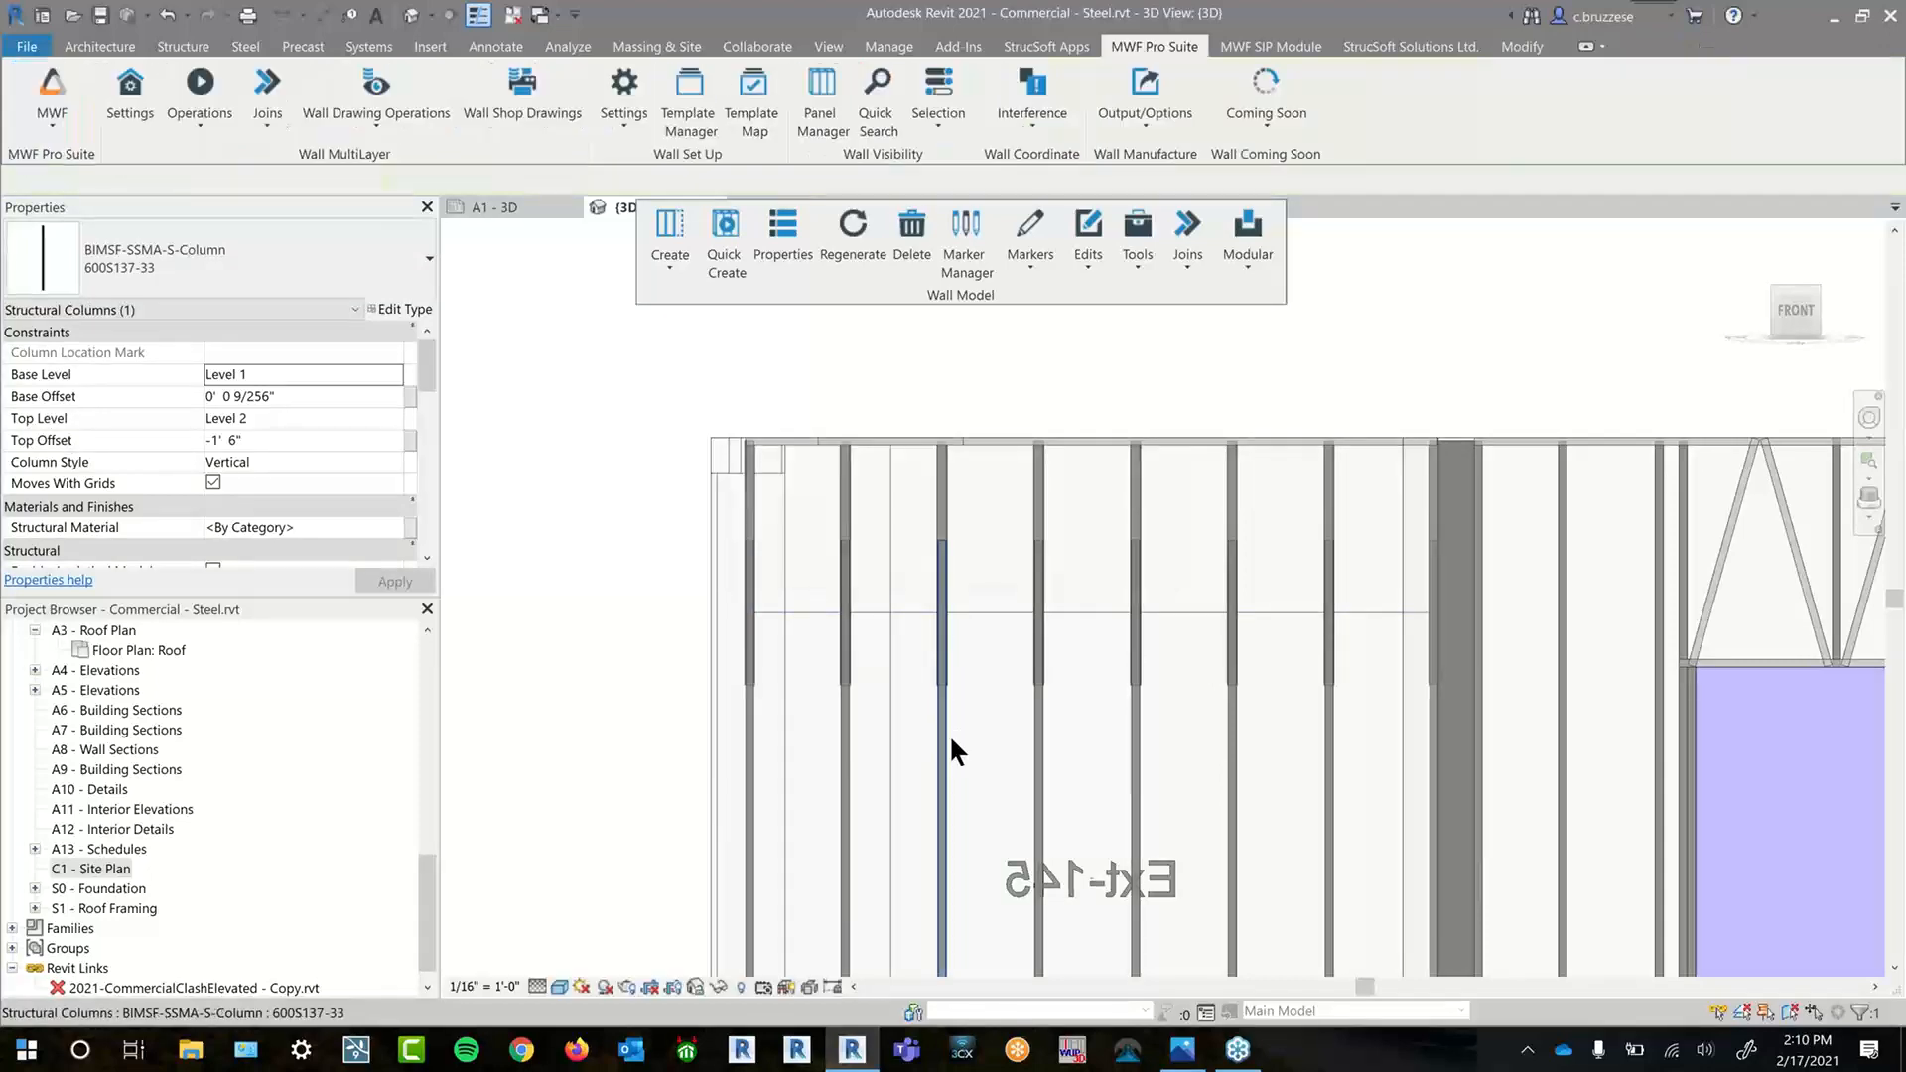
- Inspect the regenerated telescopic studs of wall Ext-145 in 3D and check the third regular stud's properties
{"action": "middle_click_drag", "start_coordinate": [1009, 758], "coordinate": [1122, 903], "text": "shift"}
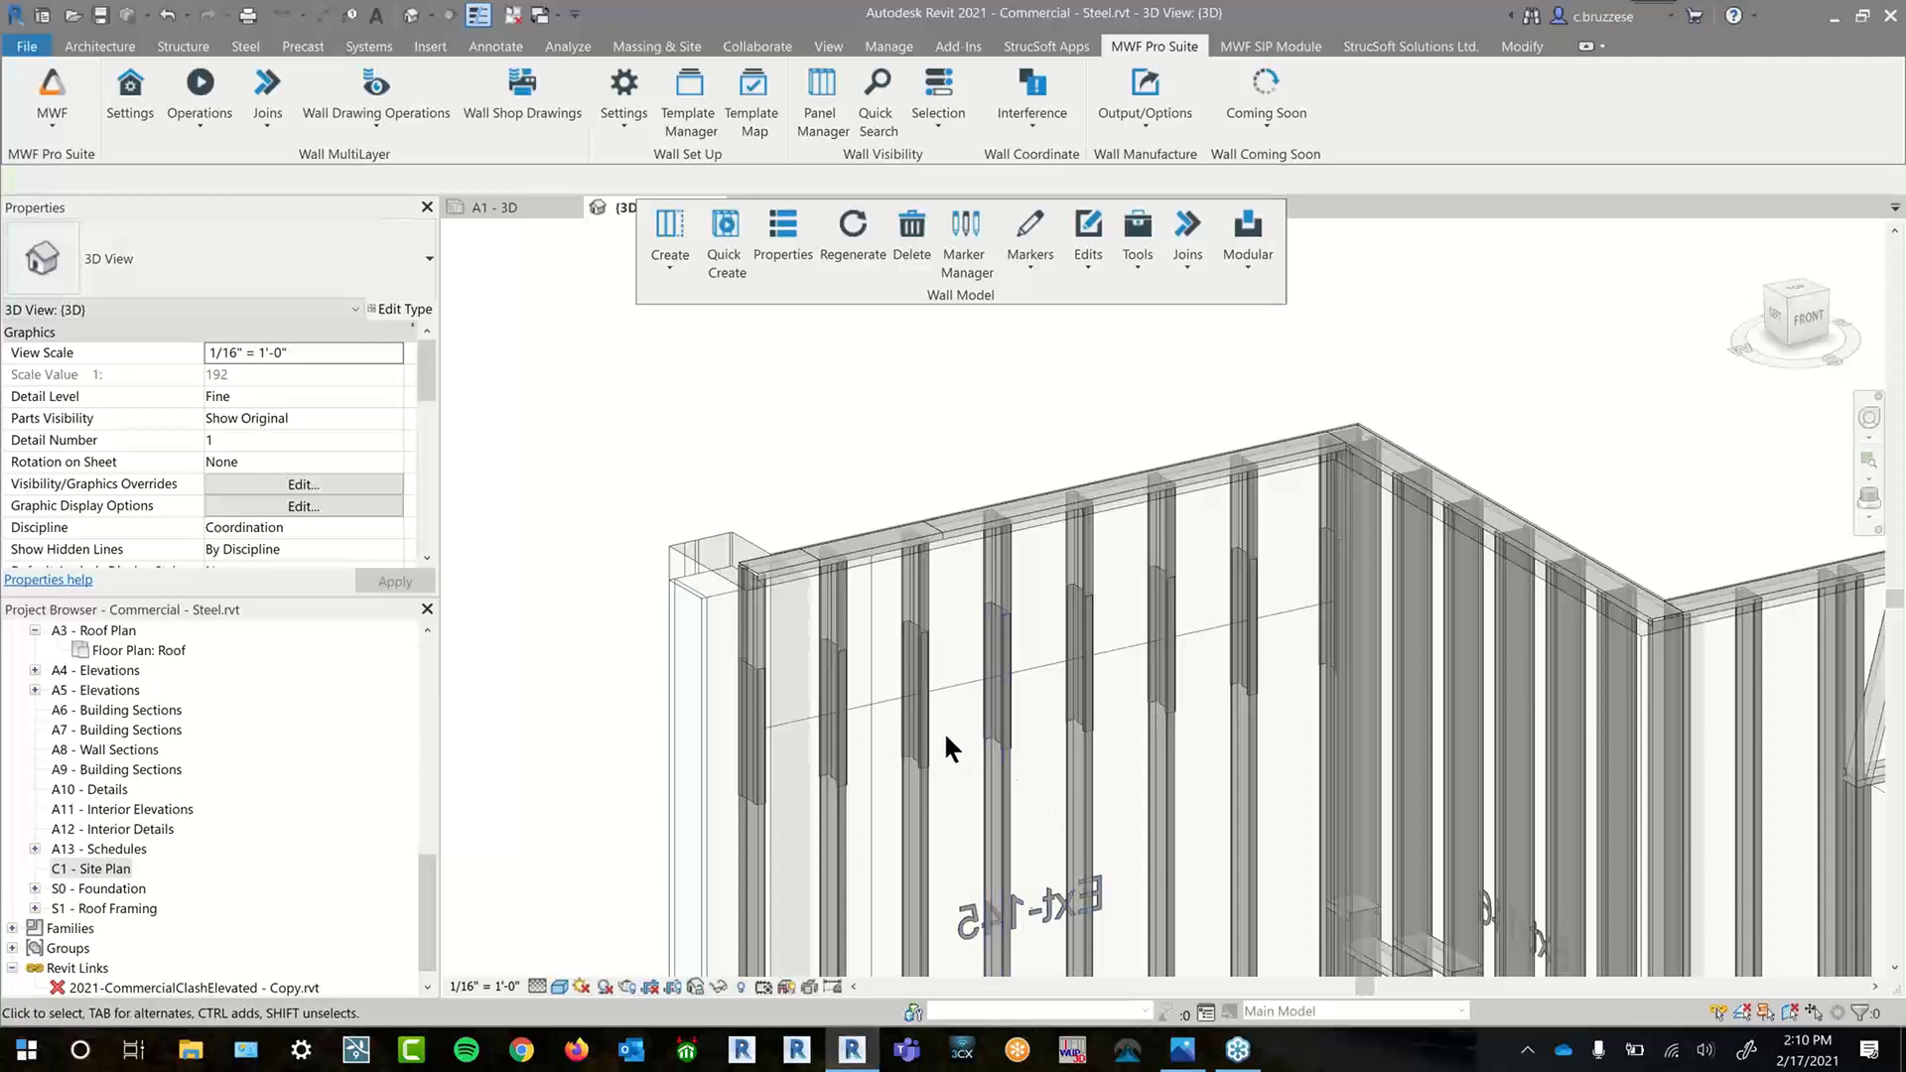
{"action": "middle_click_drag", "start_coordinate": [956, 733], "coordinate": [928, 655]}
{"action": "left_click", "coordinate": [899, 747]}
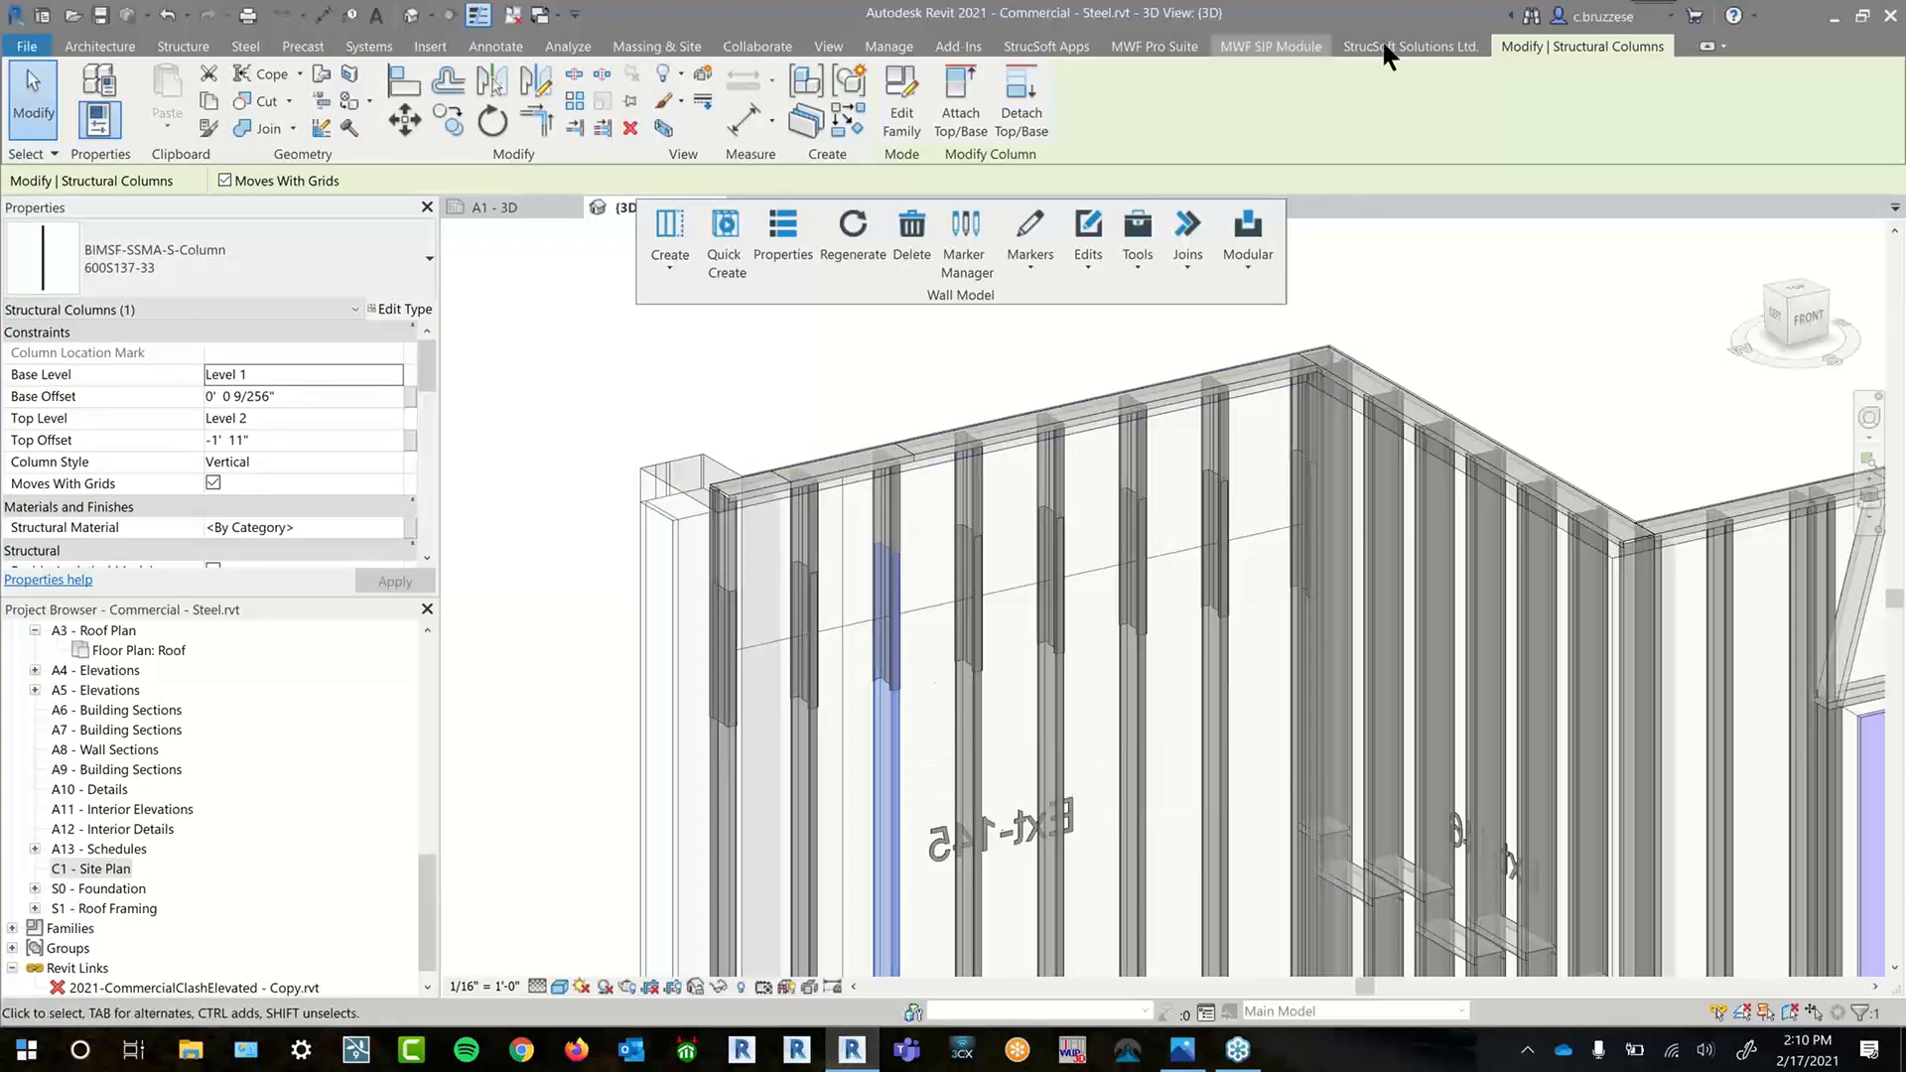
- Dock the floating Wall Model tools again and open the Framing Elev view options of the ML Shops 11x17 wall drawing settings
{"action": "left_click", "coordinate": [1177, 34]}
{"action": "left_click_drag", "start_coordinate": [999, 293], "coordinate": [1436, 137]}
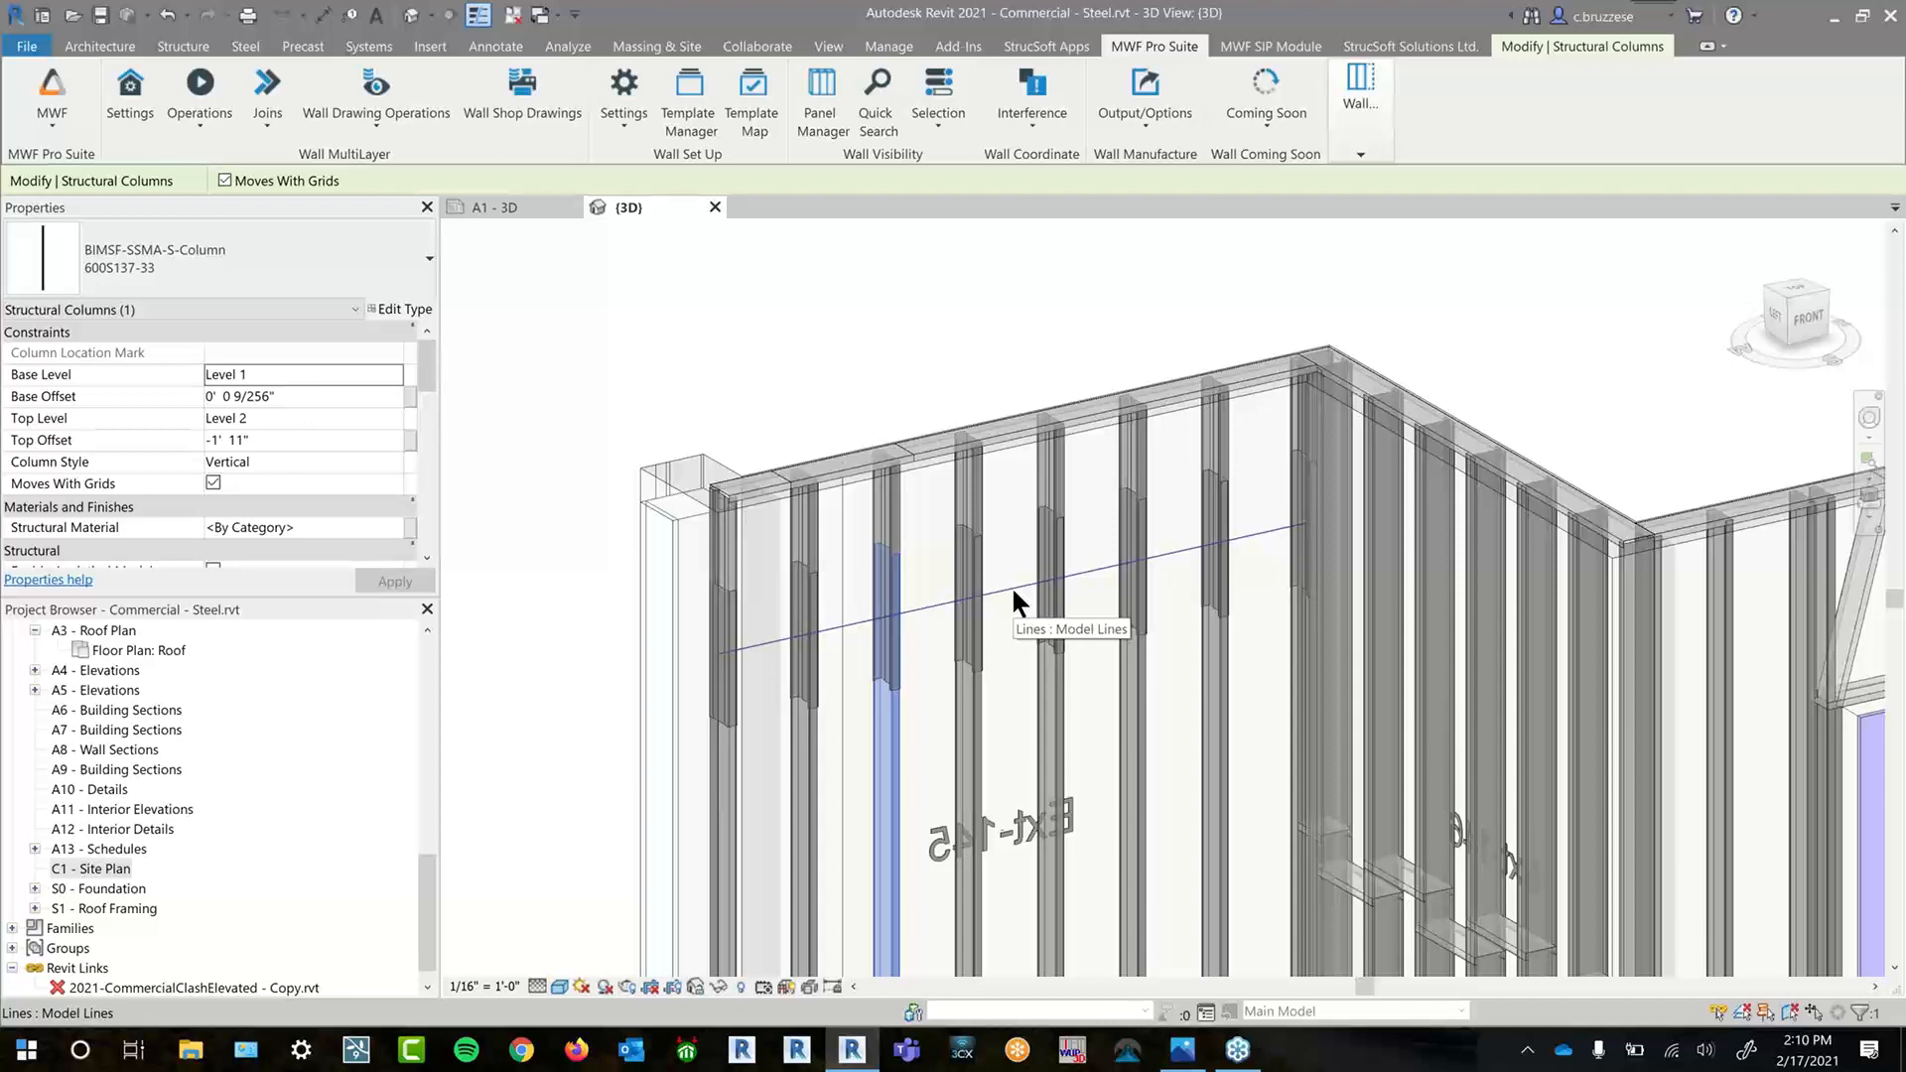
{"action": "left_click", "coordinate": [378, 123]}
{"action": "left_click", "coordinate": [385, 157]}
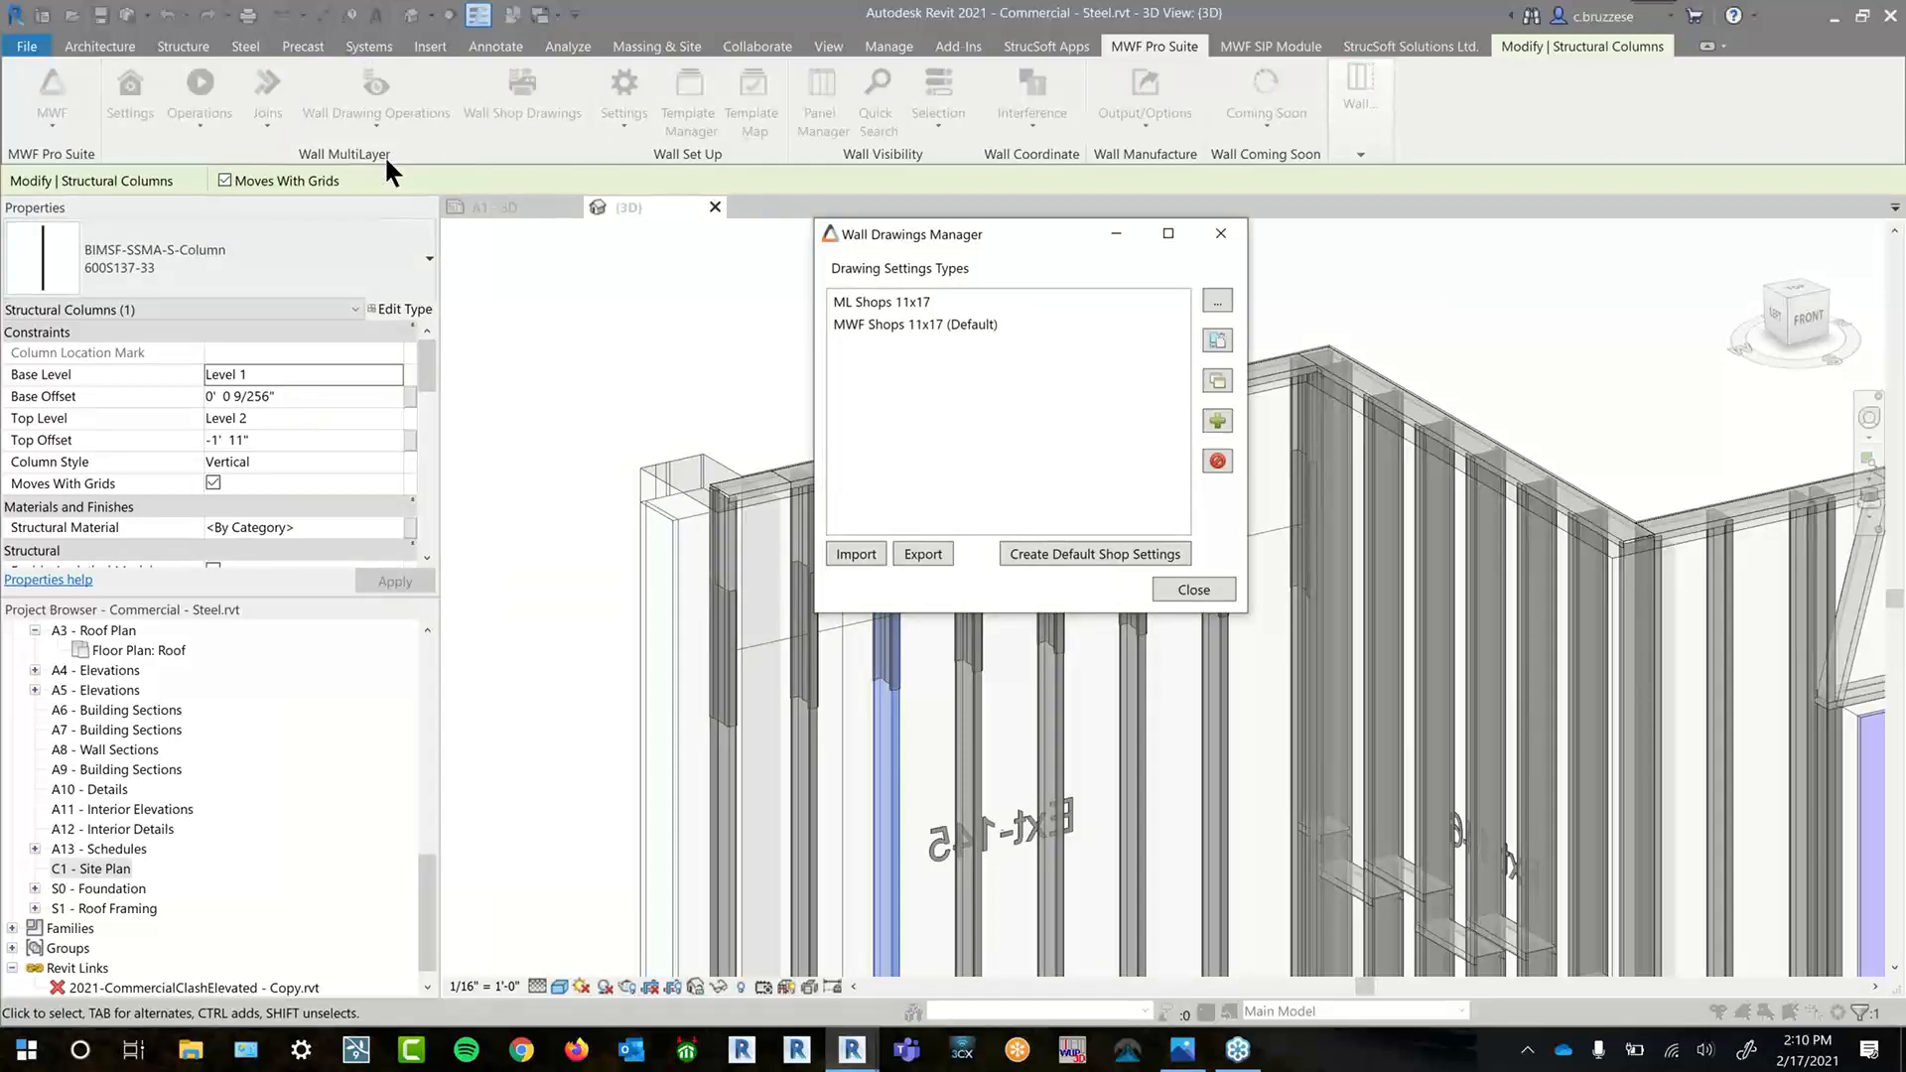
{"action": "left_click", "coordinate": [963, 301]}
{"action": "left_click", "coordinate": [1218, 298]}
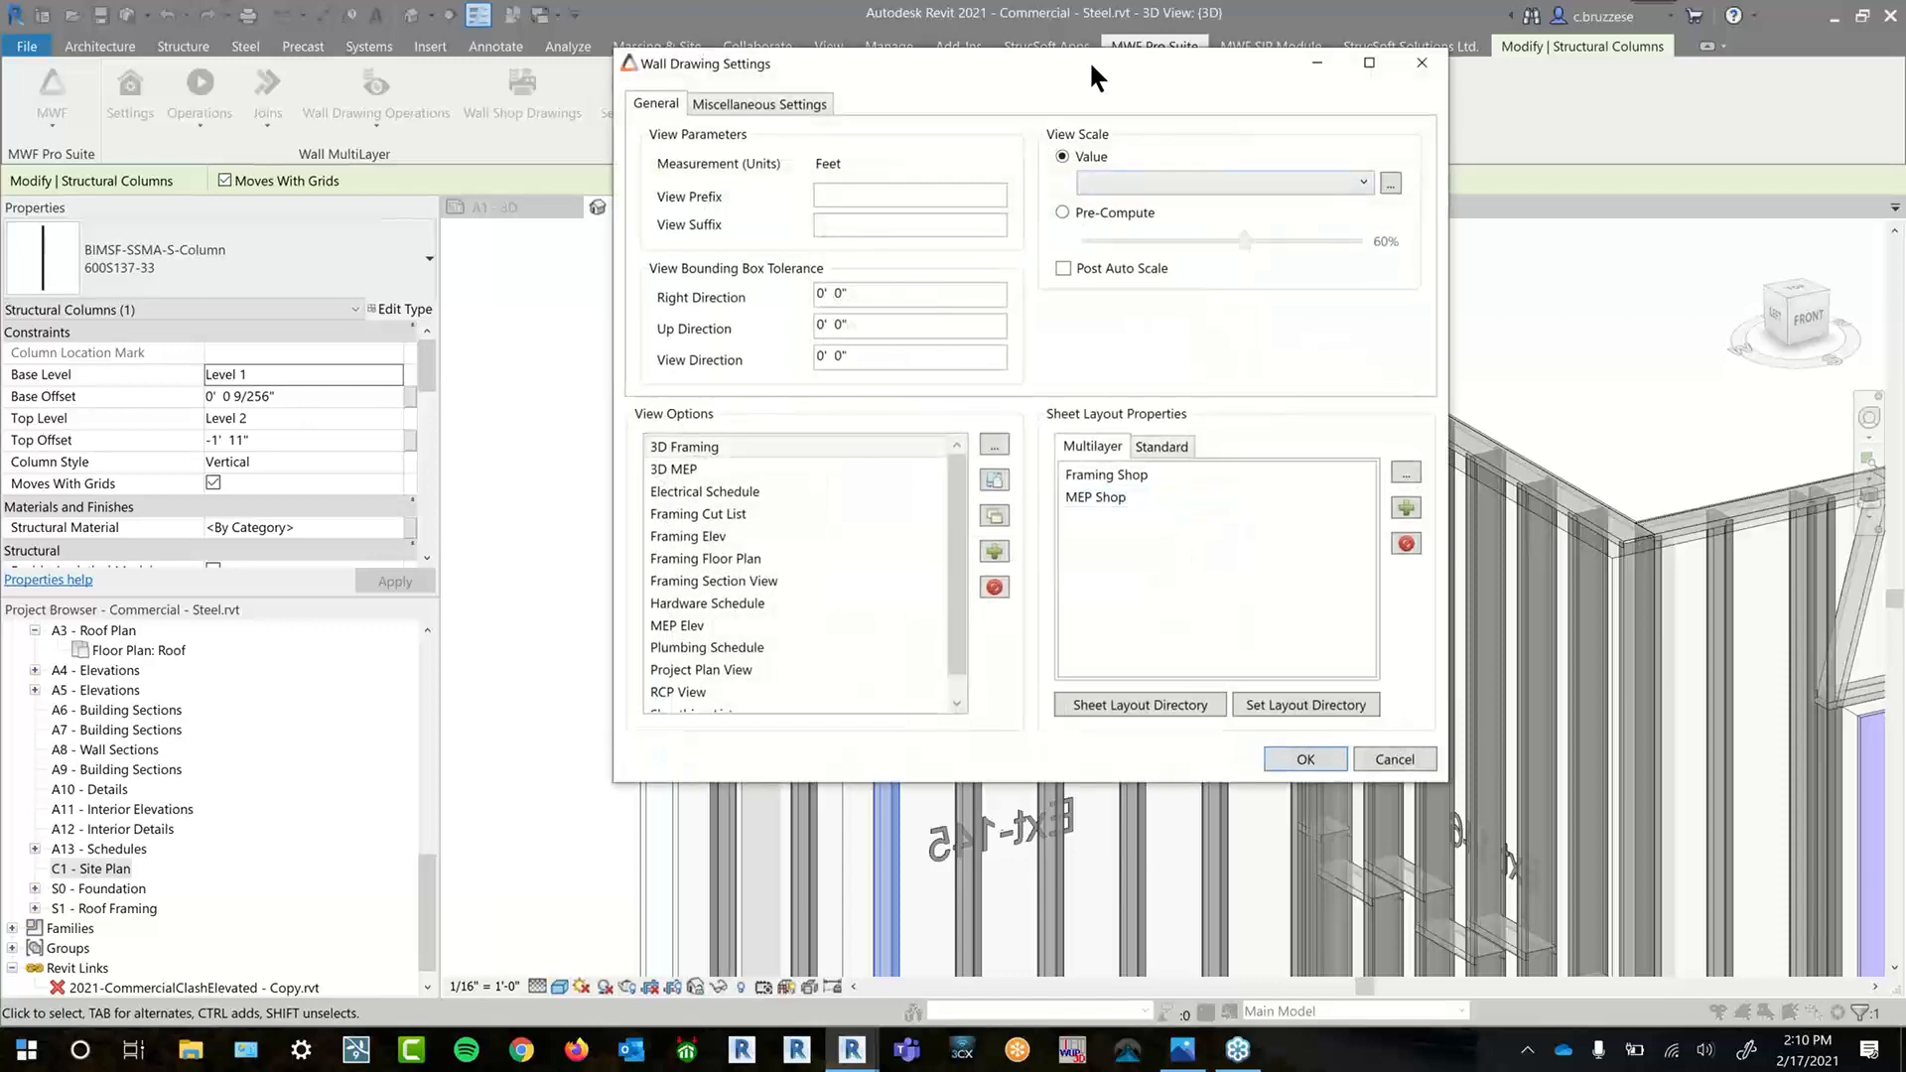
{"action": "left_click", "coordinate": [558, 583]}
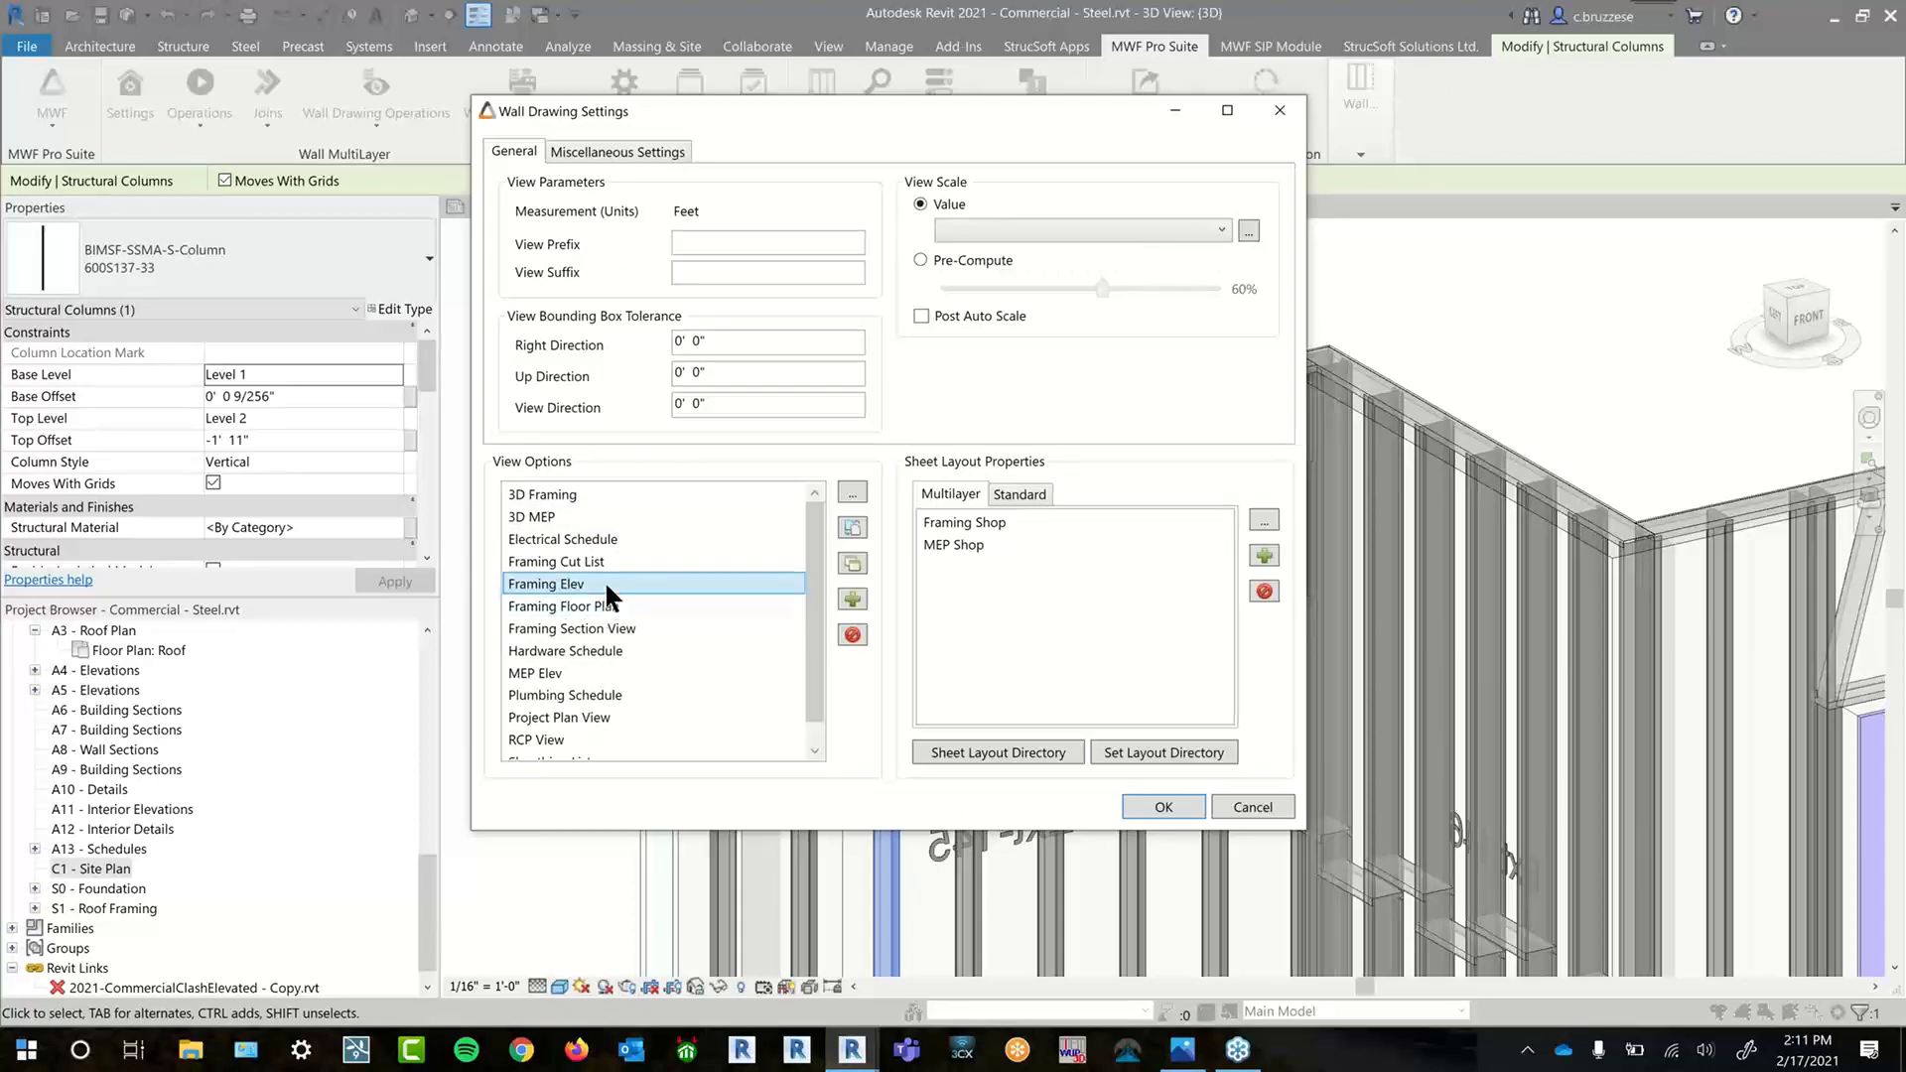
{"action": "double_click", "coordinate": [604, 584]}
- Compare the Telescopic Profile Height Dimensions and Telescopic Profile Length Dimensions annotations available for the framing elevation
{"action": "mouse_move", "coordinate": [785, 564]}
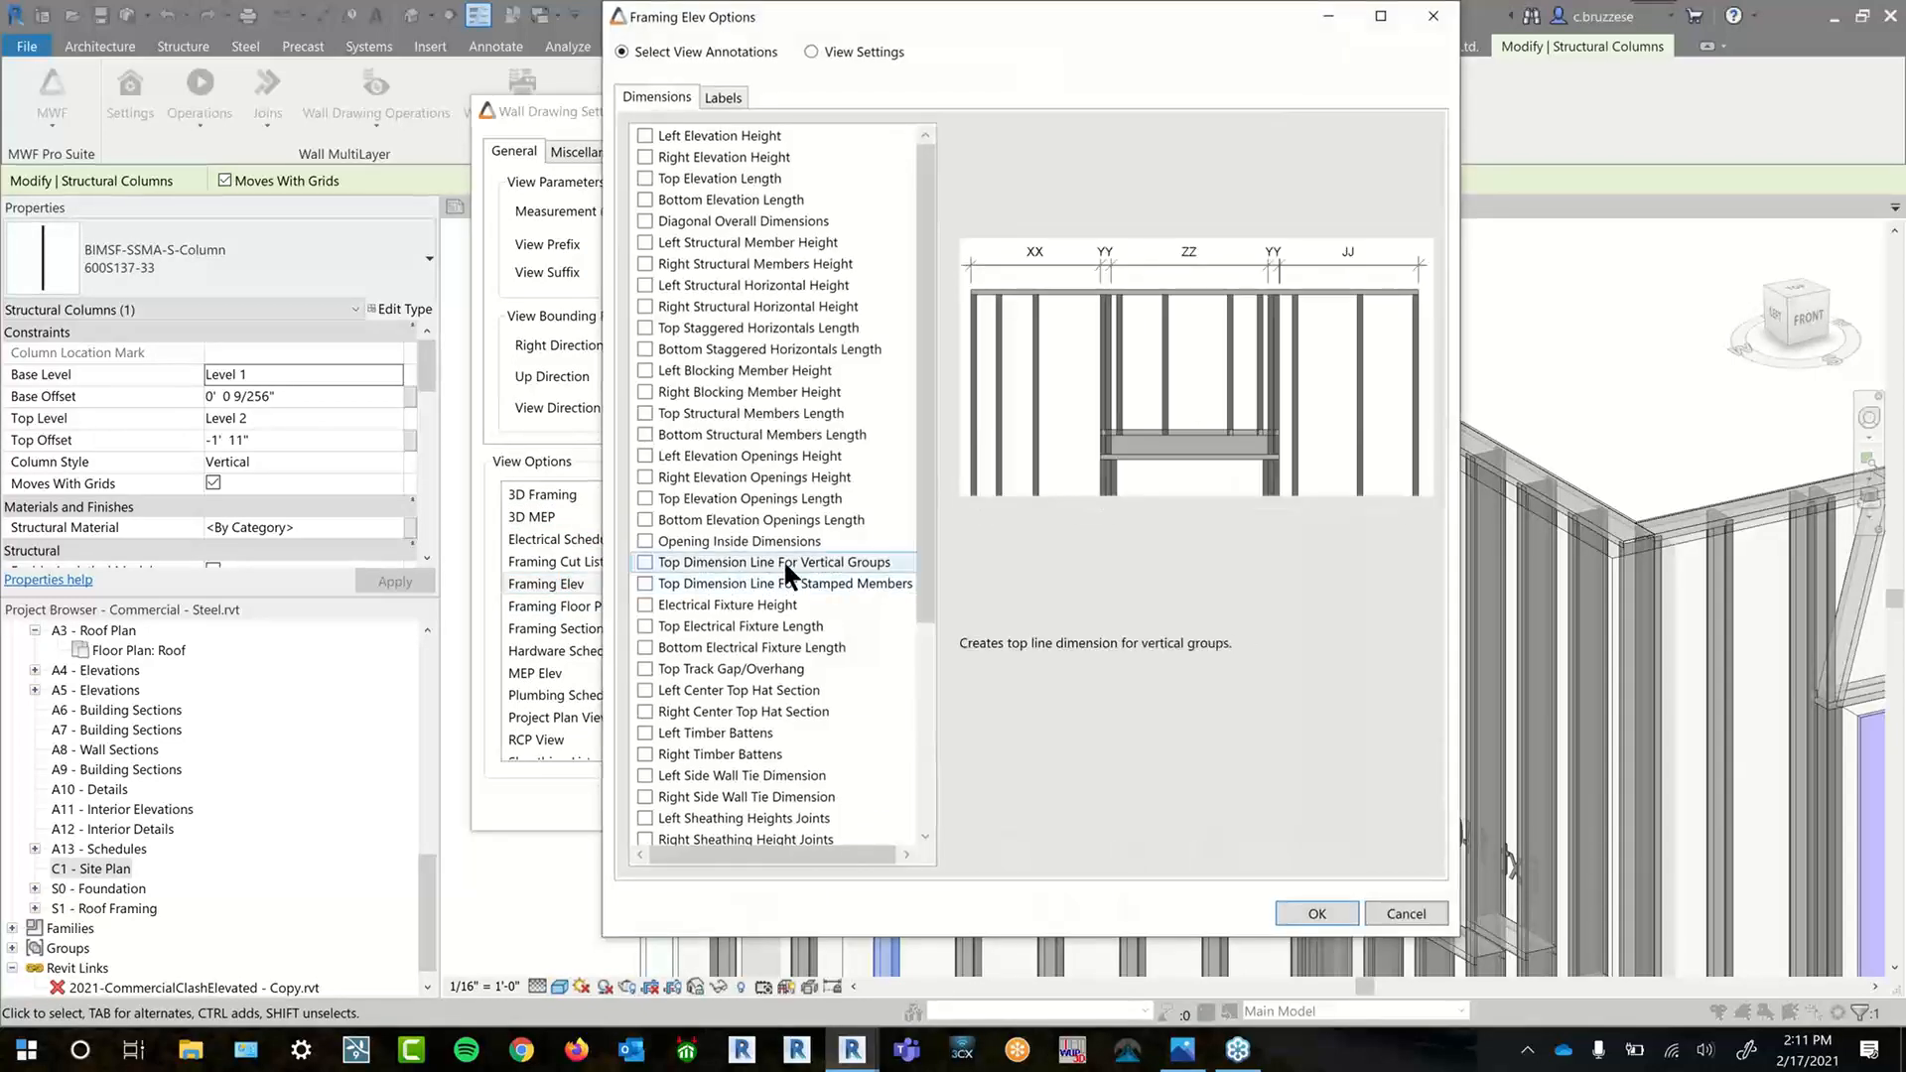
{"action": "scroll", "coordinate": [784, 564], "scroll_direction": "down", "scroll_amount": 5}
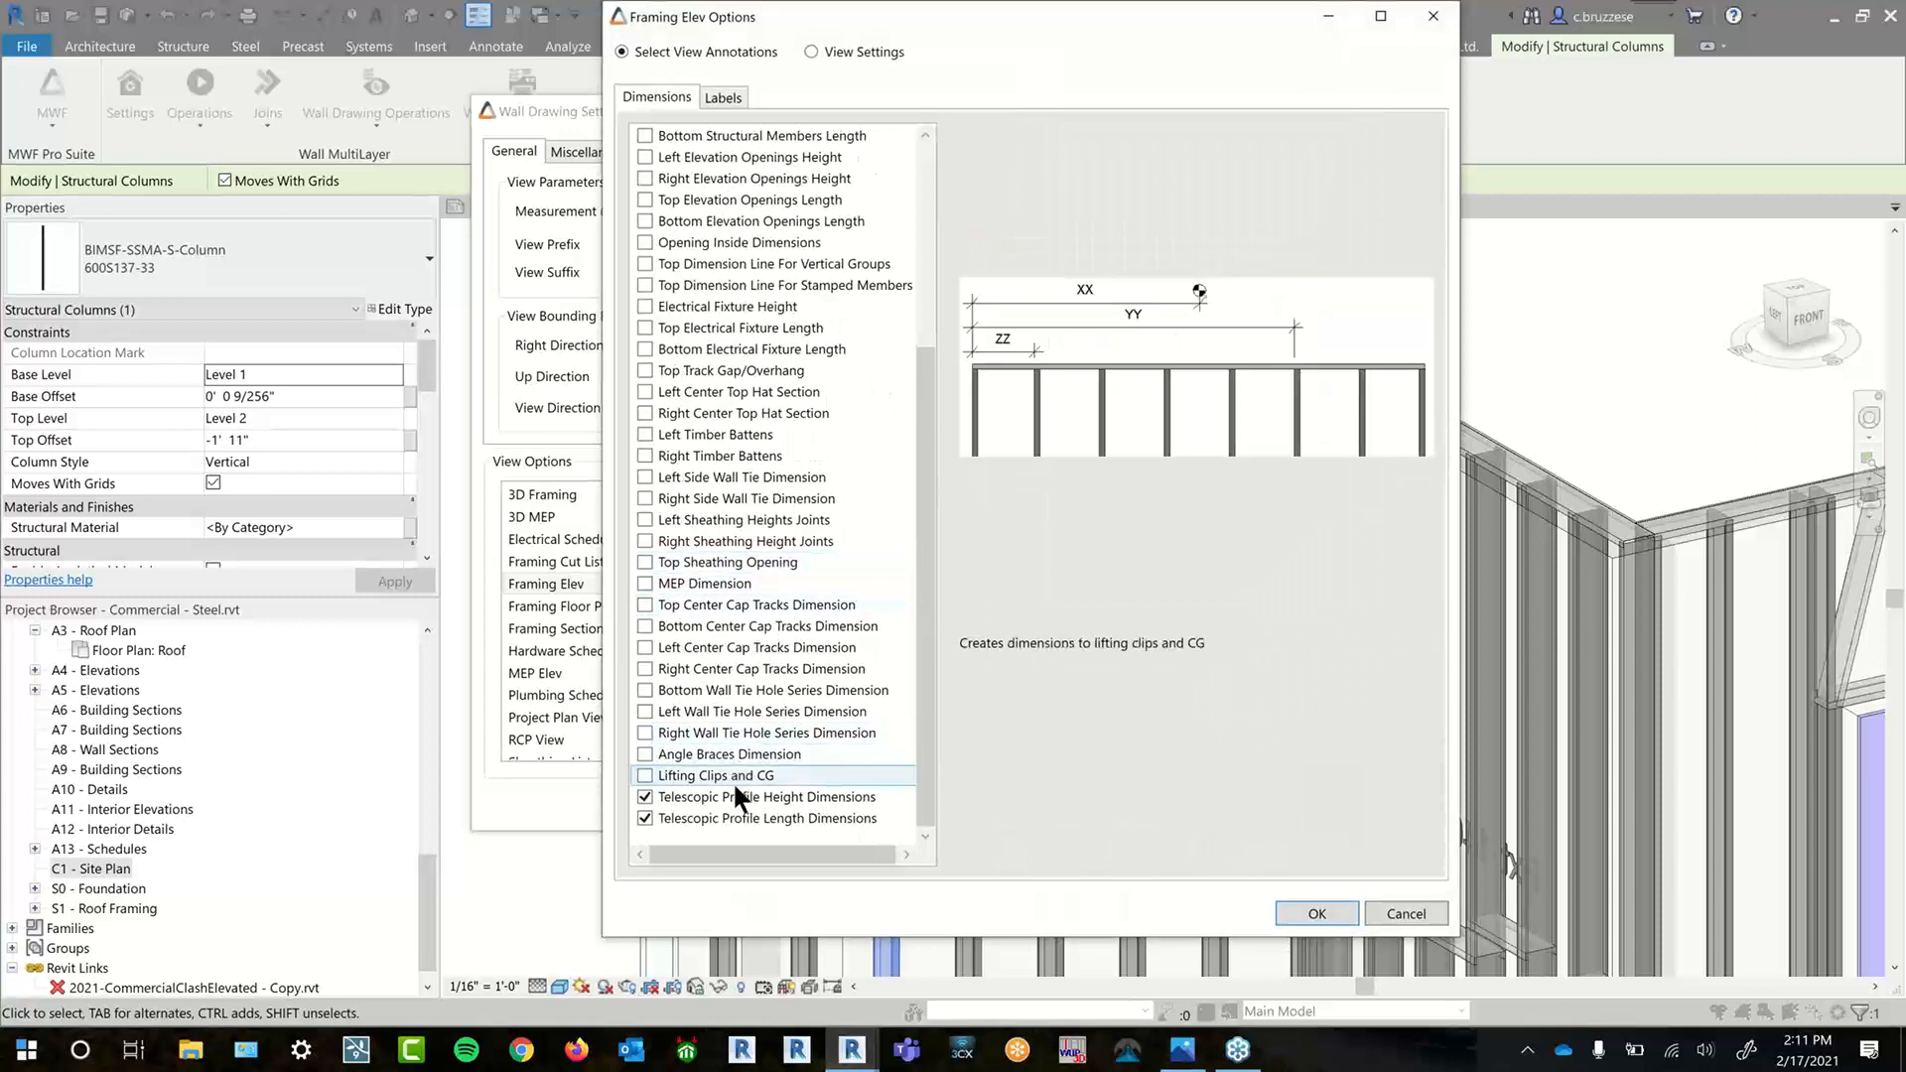
{"action": "mouse_move", "coordinate": [738, 800]}
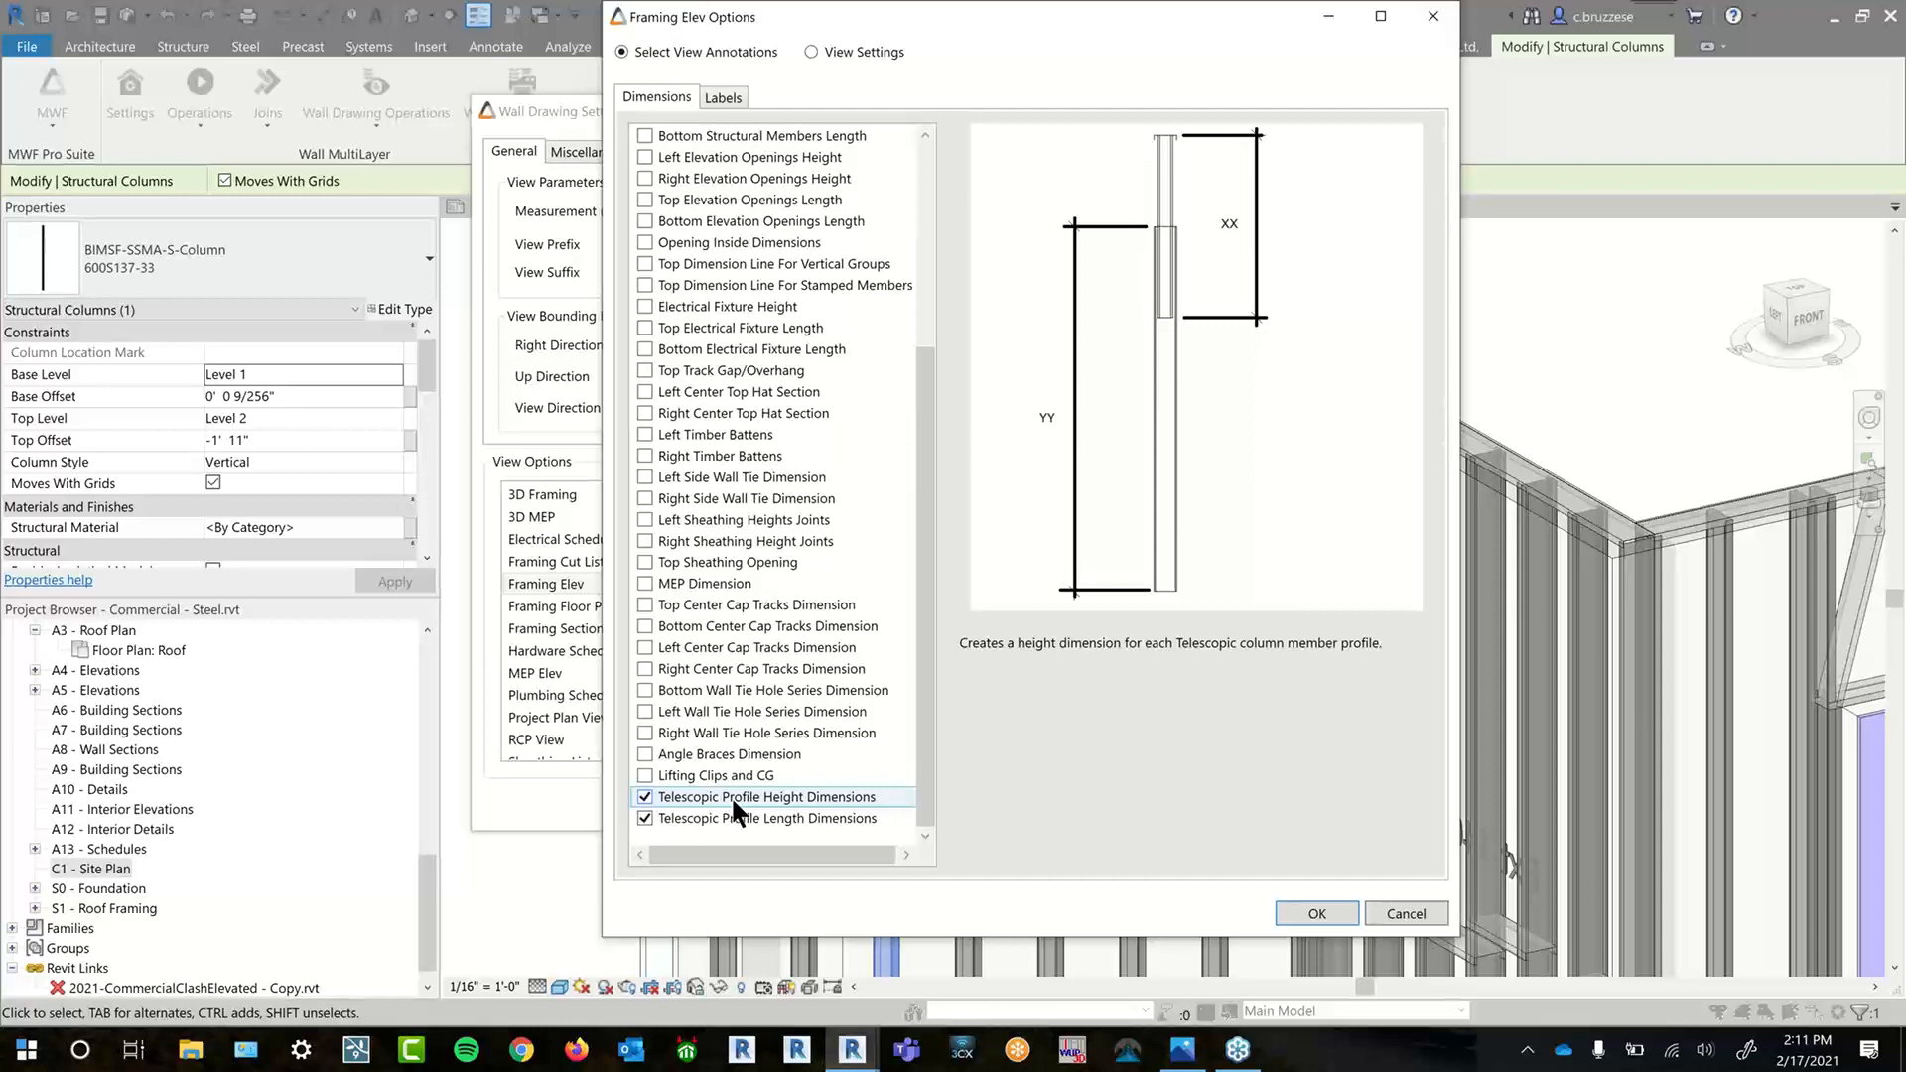
{"action": "left_click", "coordinate": [741, 816]}
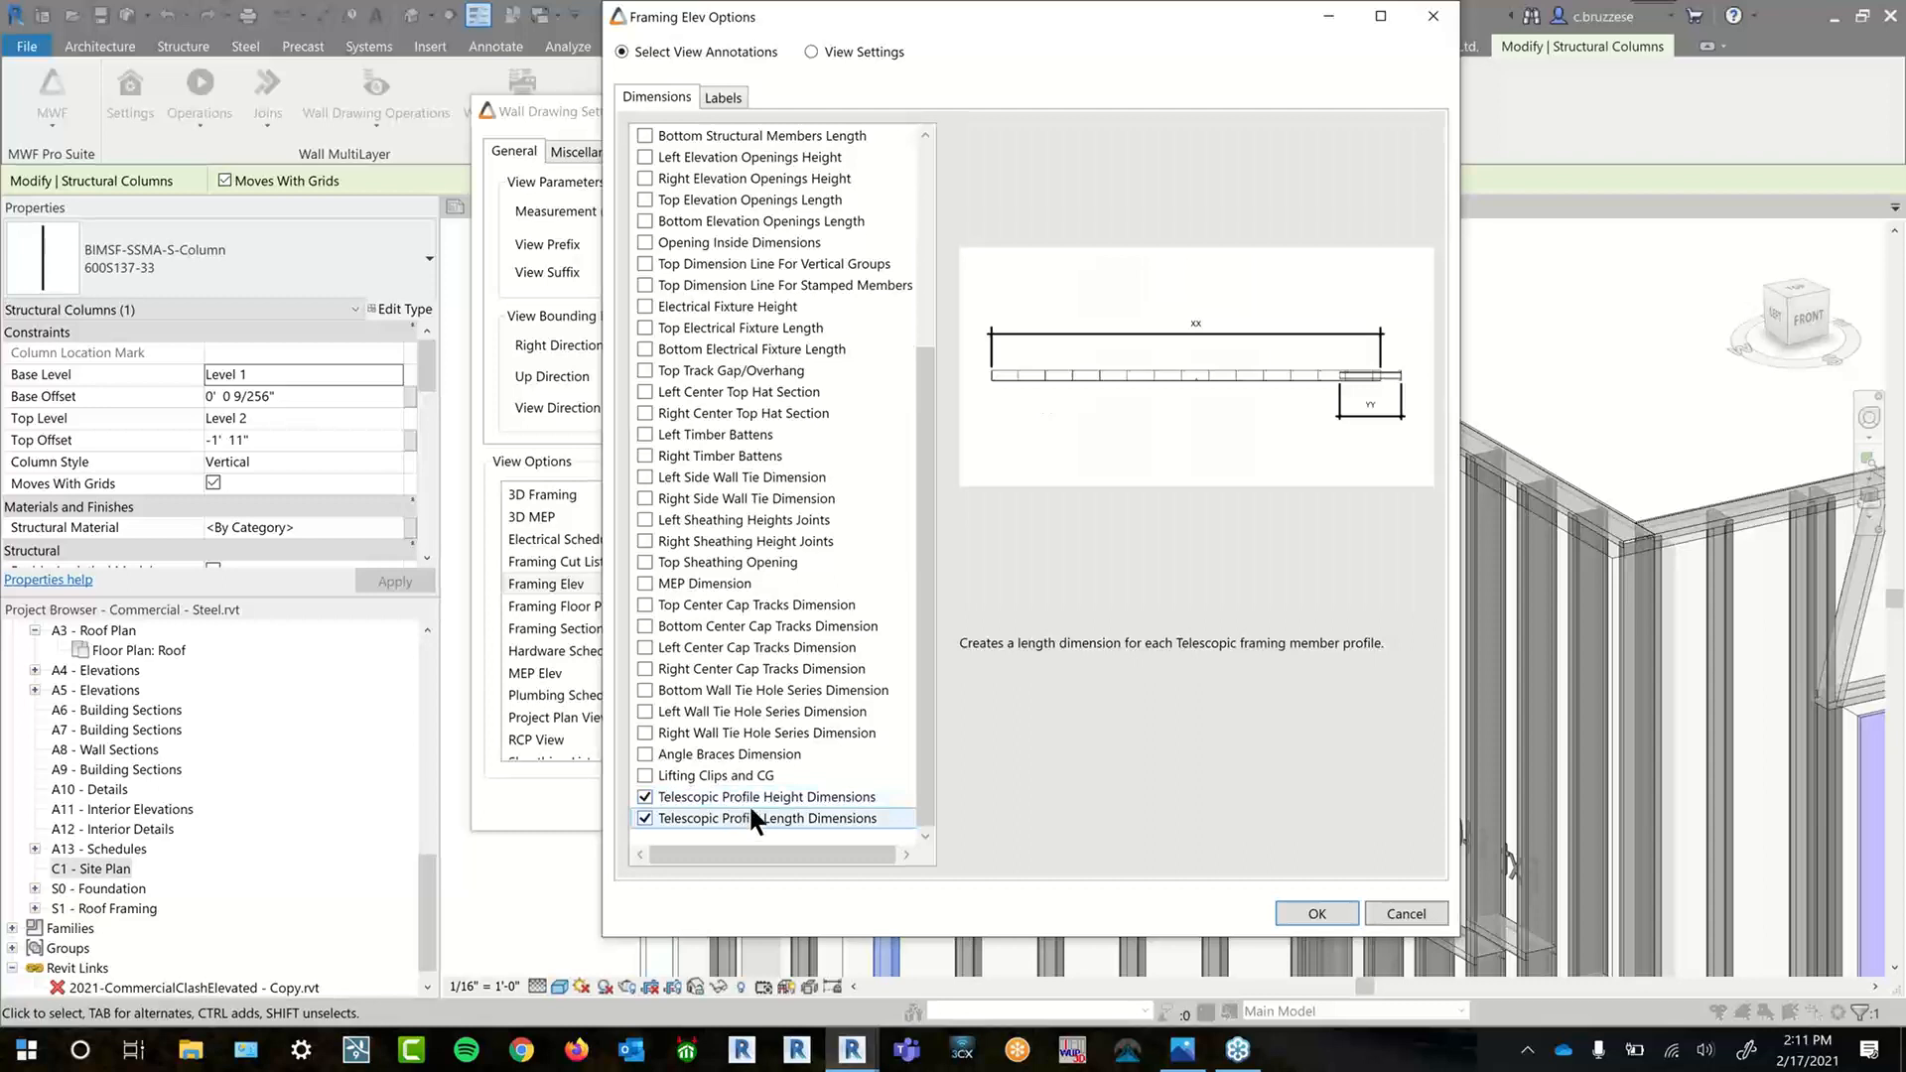
{"action": "left_click", "coordinate": [787, 796]}
{"action": "left_click", "coordinate": [778, 819]}
{"action": "left_click", "coordinate": [776, 799]}
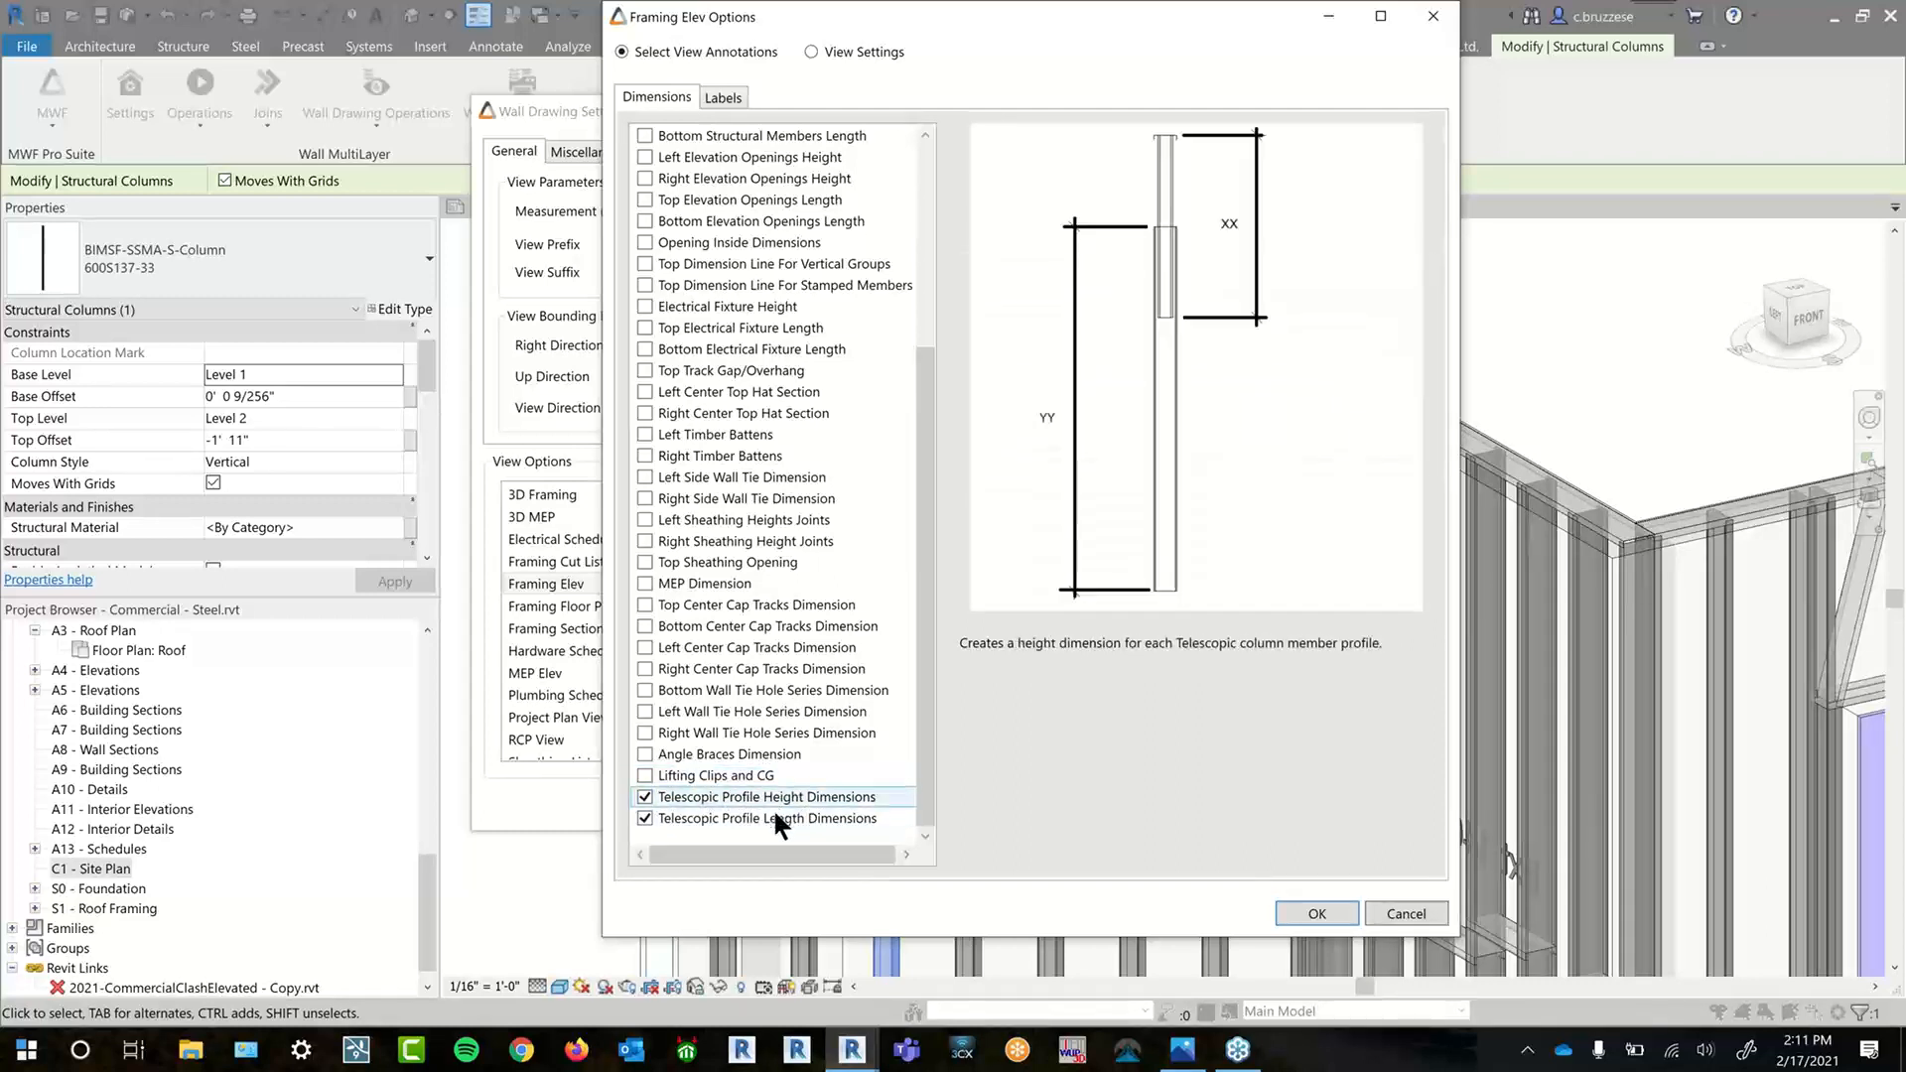
{"action": "left_click", "coordinate": [775, 817]}
{"action": "left_click", "coordinate": [775, 800]}
{"action": "left_click", "coordinate": [775, 817]}
- In the Framing Elev view settings, set the telescopic profile height and length dimension offsets to 1/4" each and accept the options
{"action": "left_click", "coordinate": [811, 53]}
{"action": "left_click", "coordinate": [807, 158]}
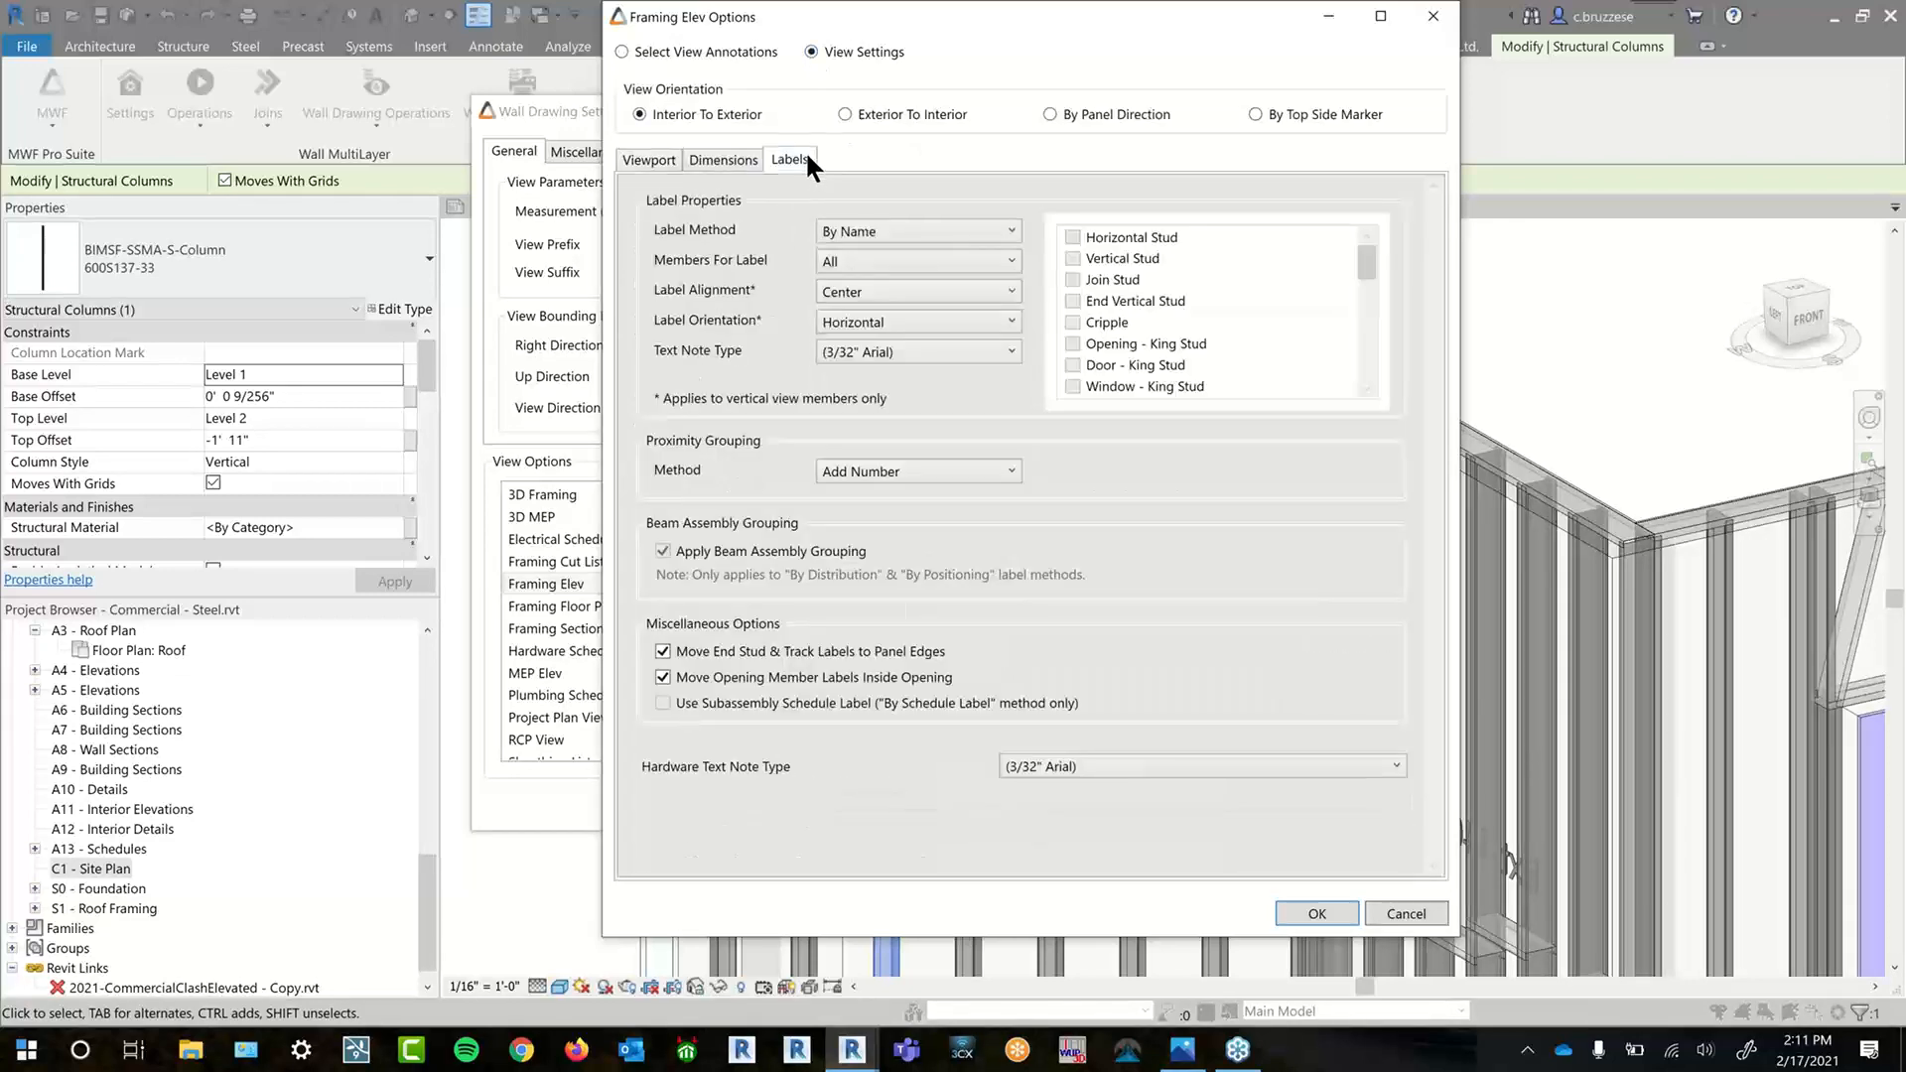
{"action": "left_click", "coordinate": [743, 171]}
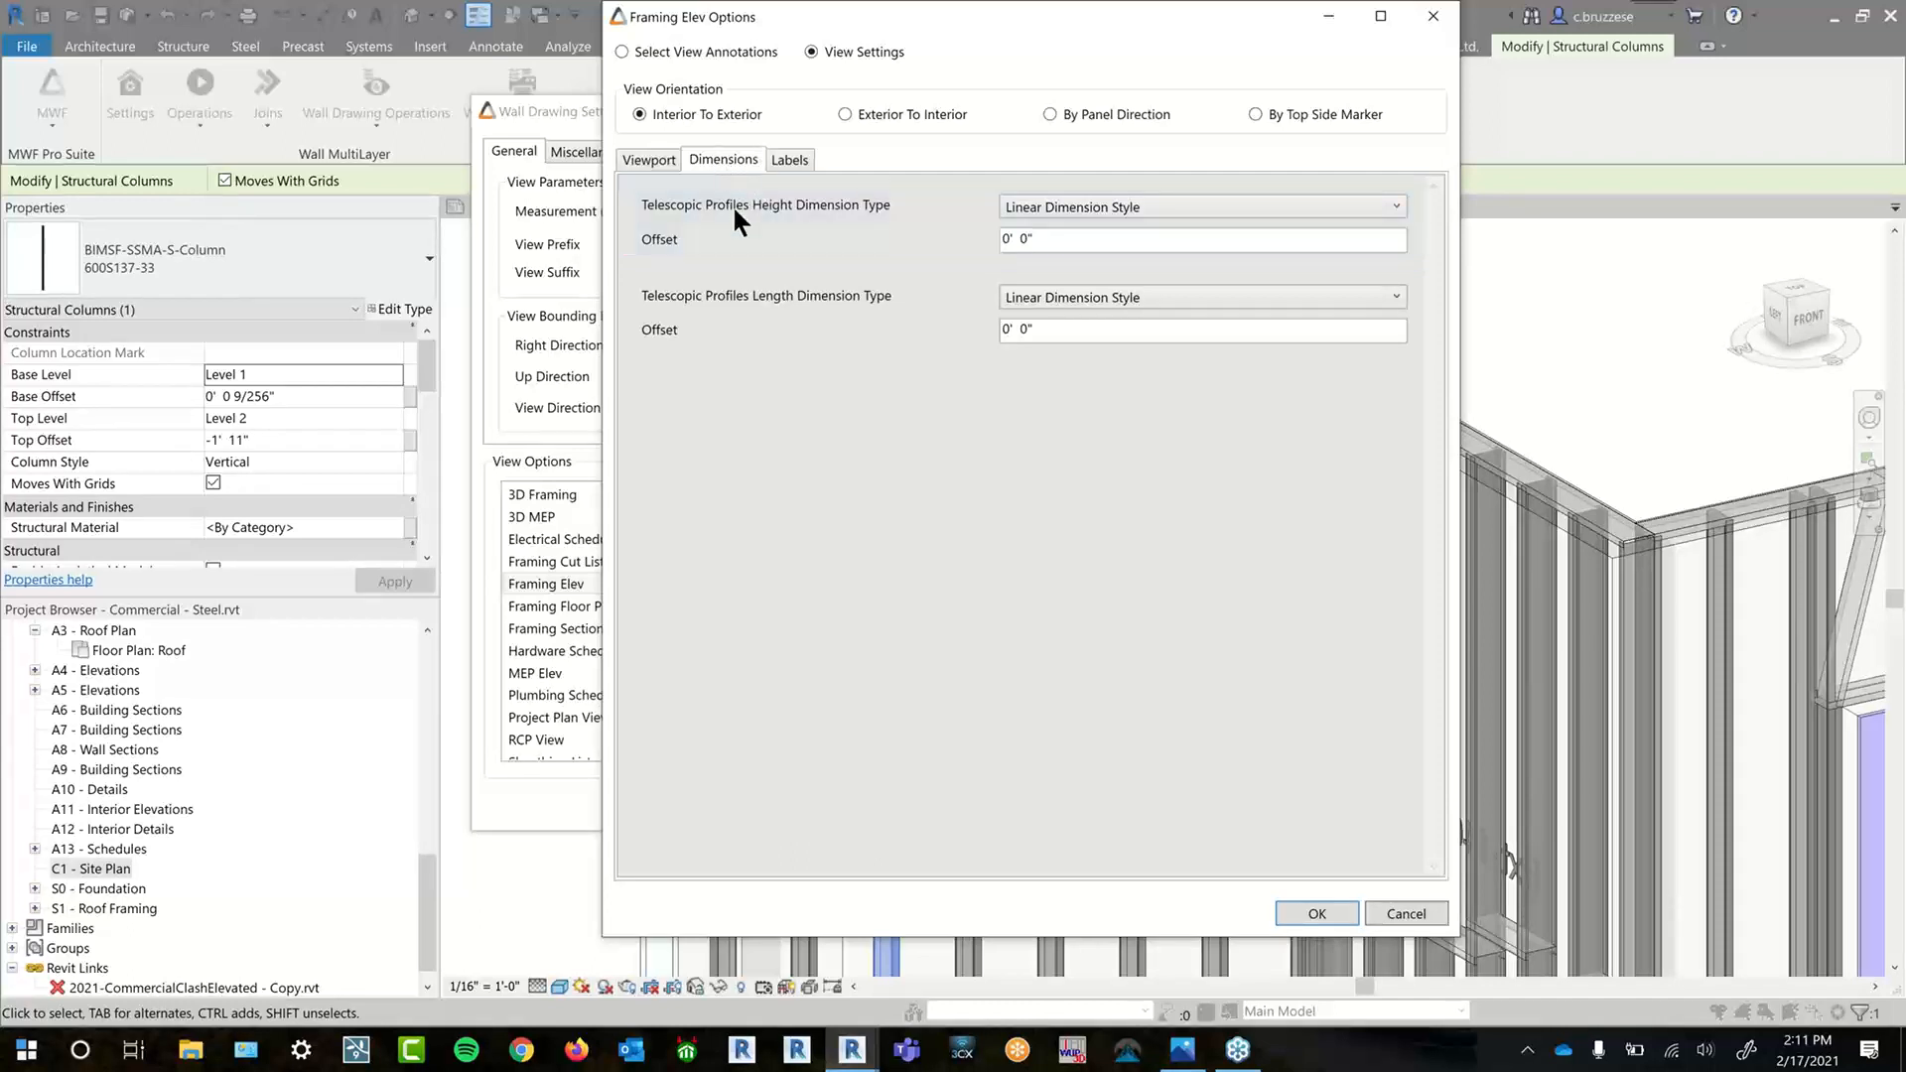
{"action": "left_click", "coordinate": [1093, 295]}
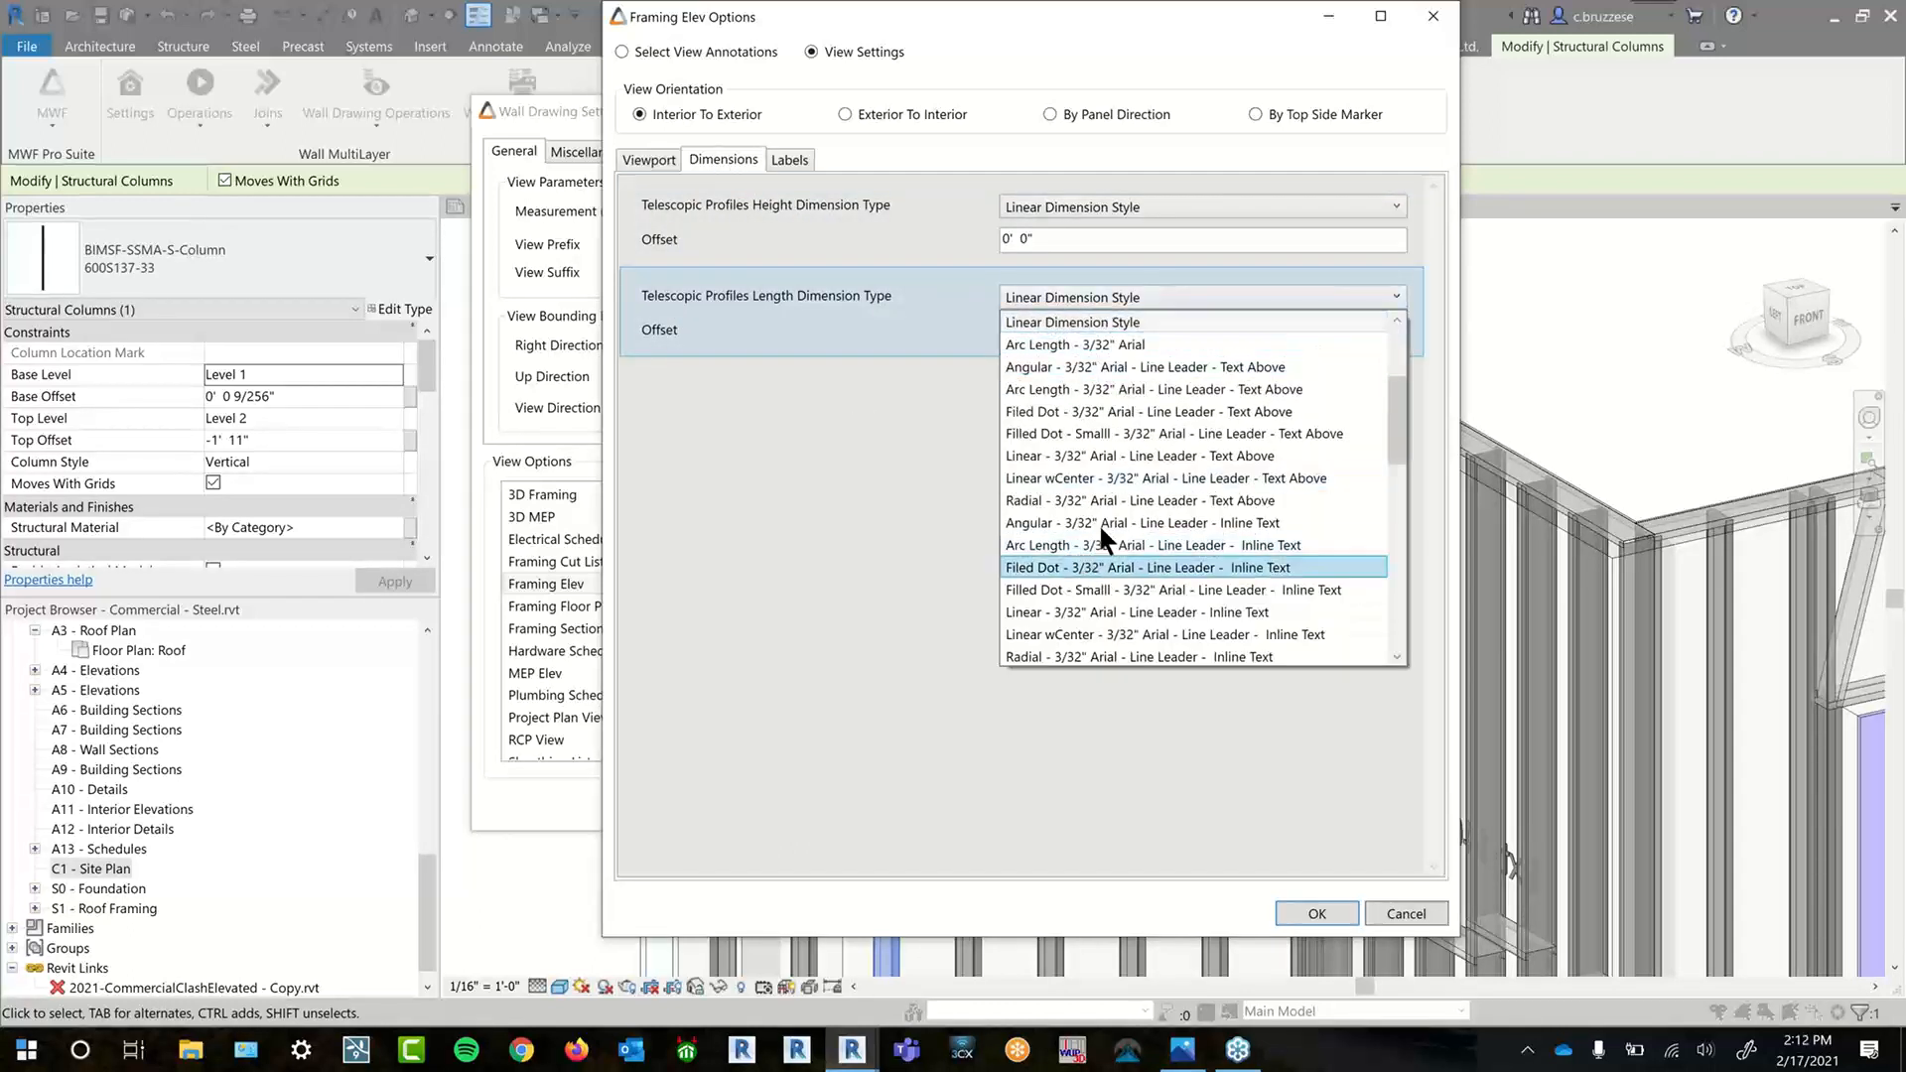
{"action": "left_click", "coordinate": [885, 446]}
{"action": "left_click", "coordinate": [1030, 238]}
{"action": "key", "text": "BackSpace"}
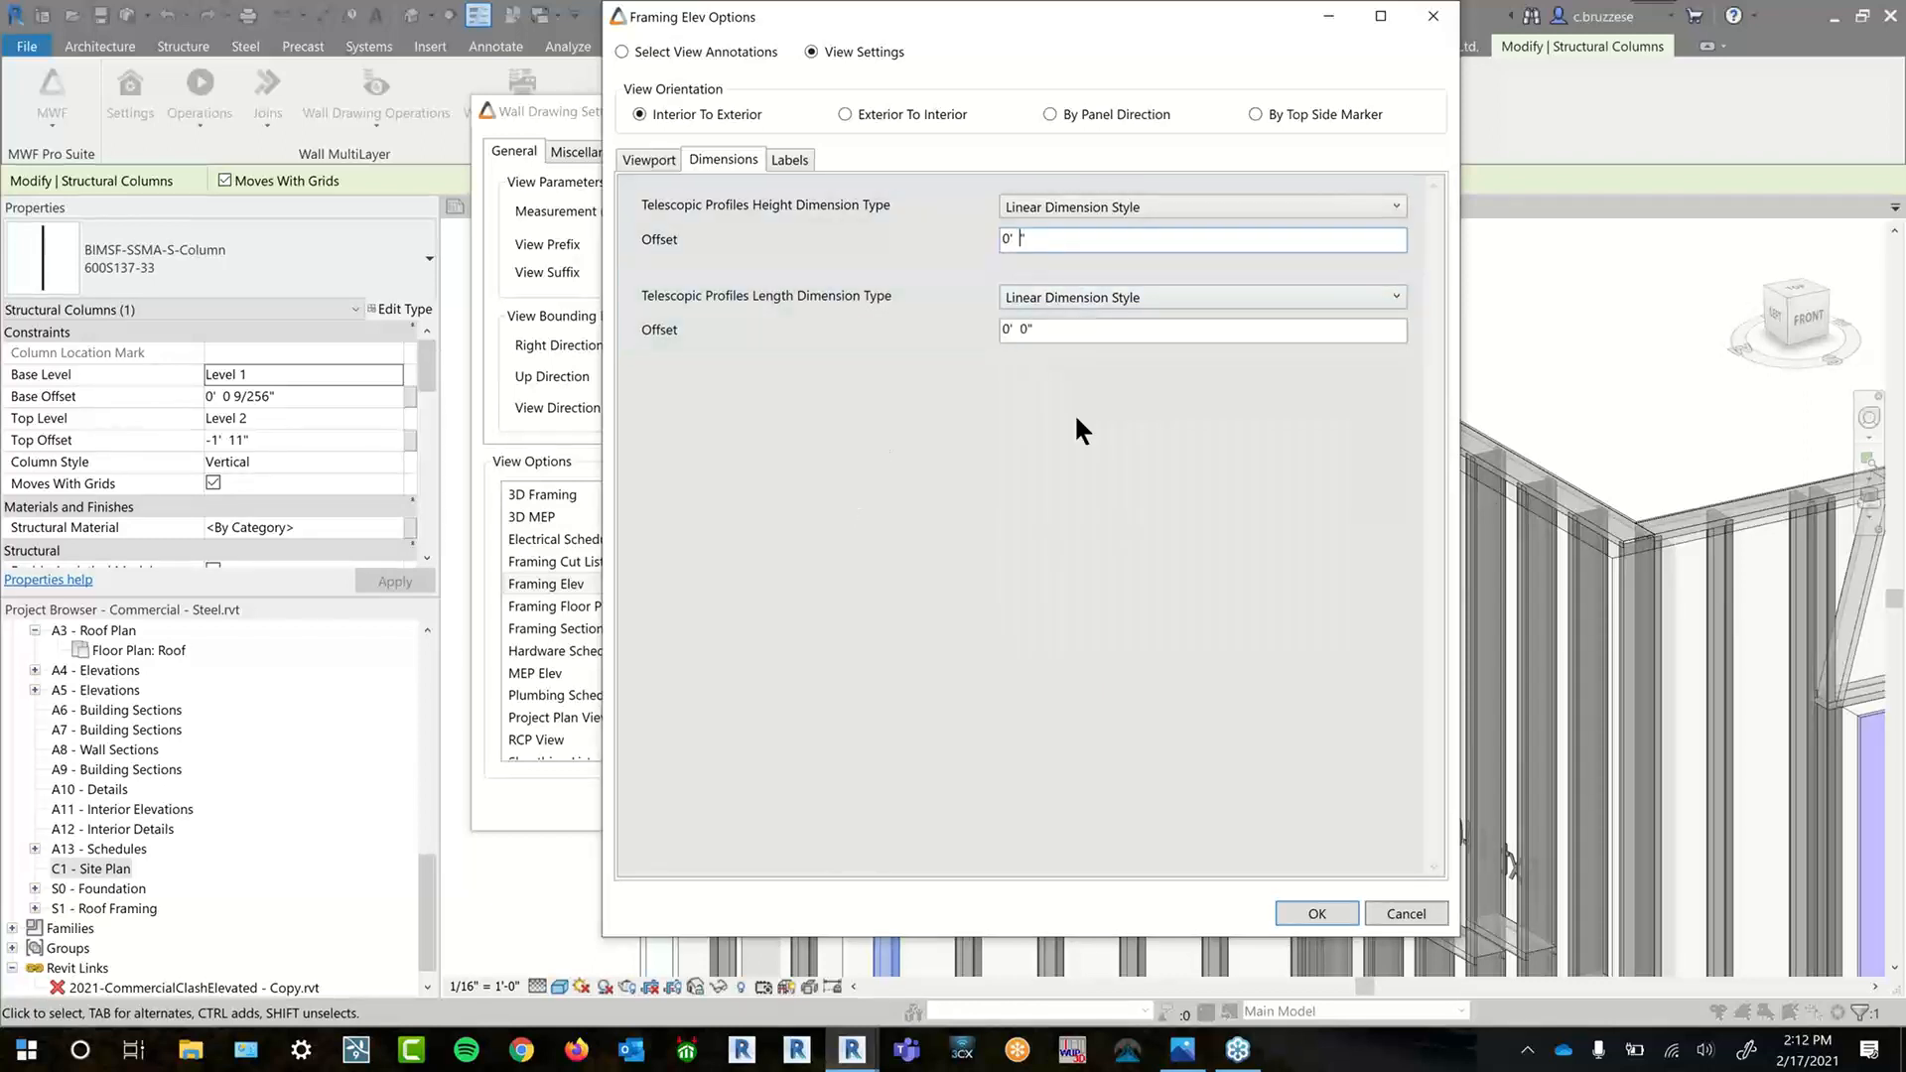
{"action": "type", "text": "1/4"}
{"action": "left_click", "coordinate": [1036, 331]}
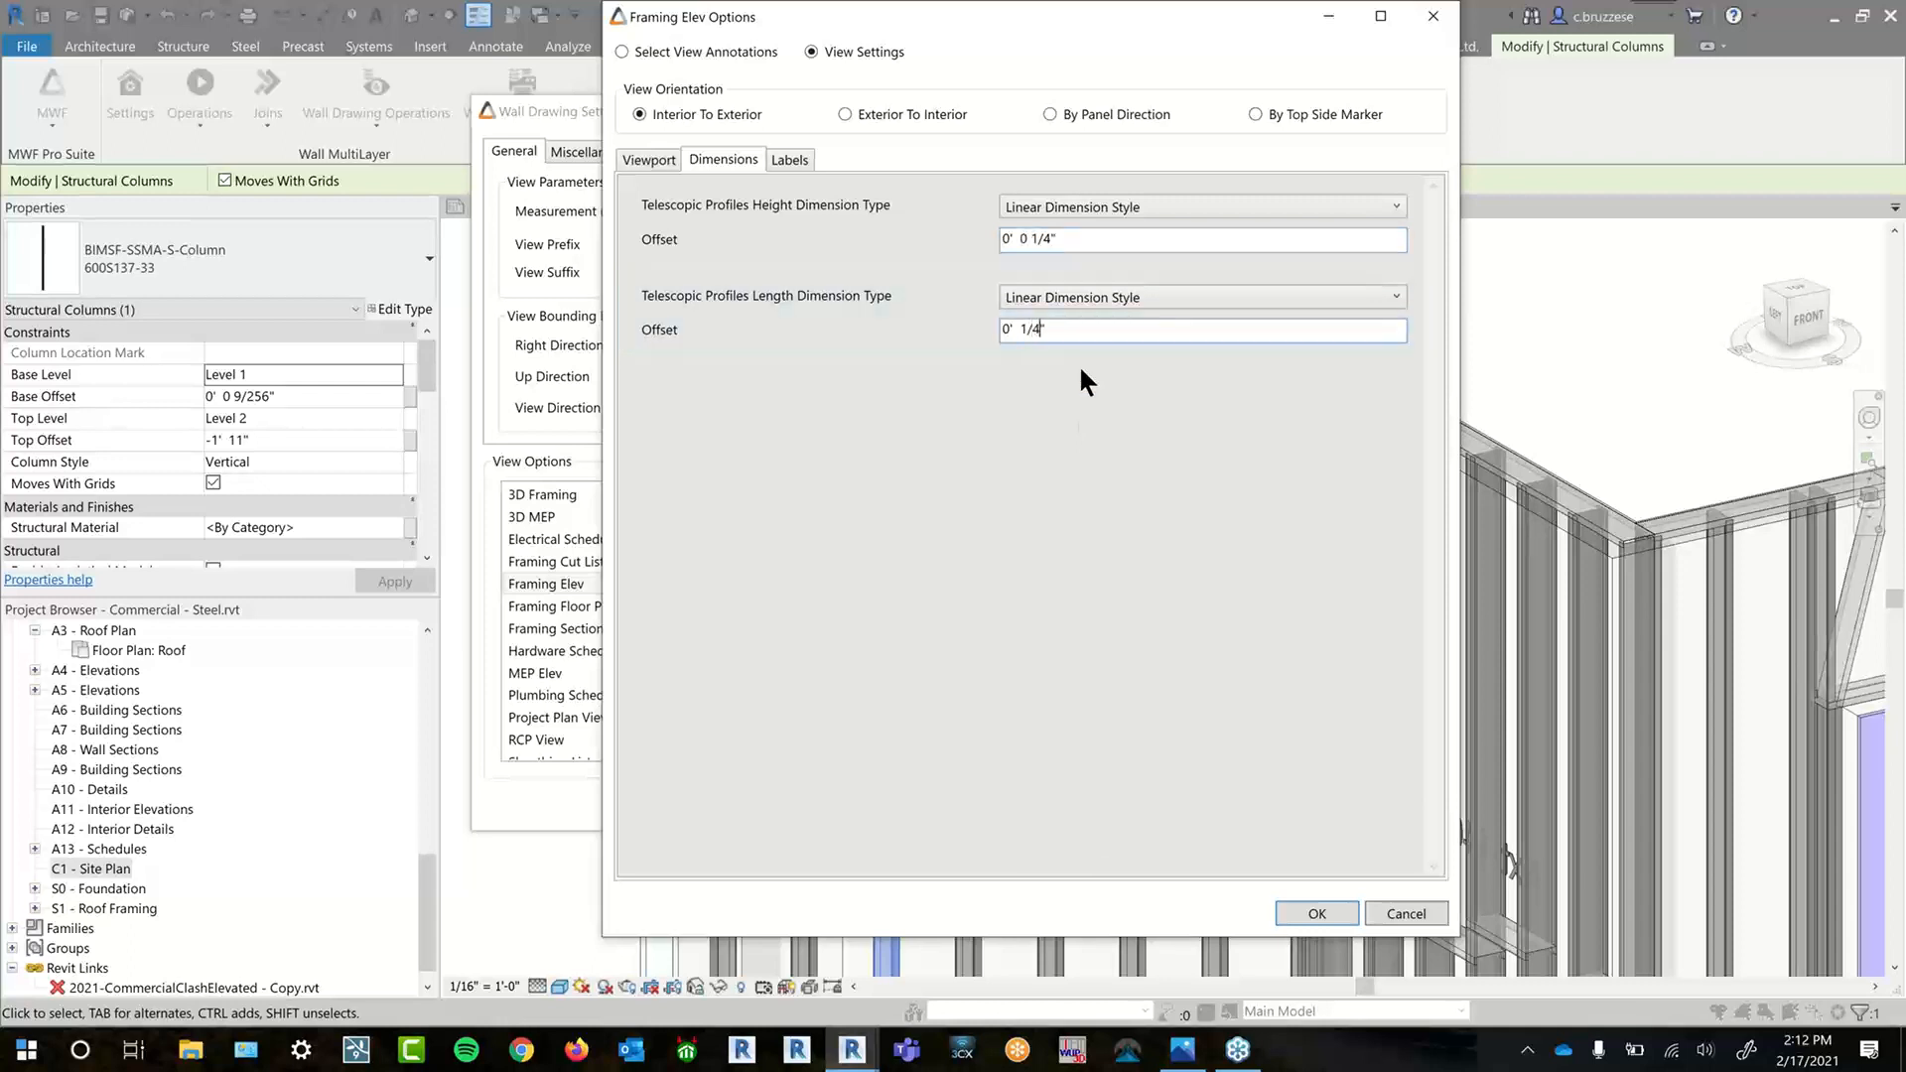
{"action": "left_click", "coordinate": [1074, 242]}
{"action": "left_click", "coordinate": [1311, 910]}
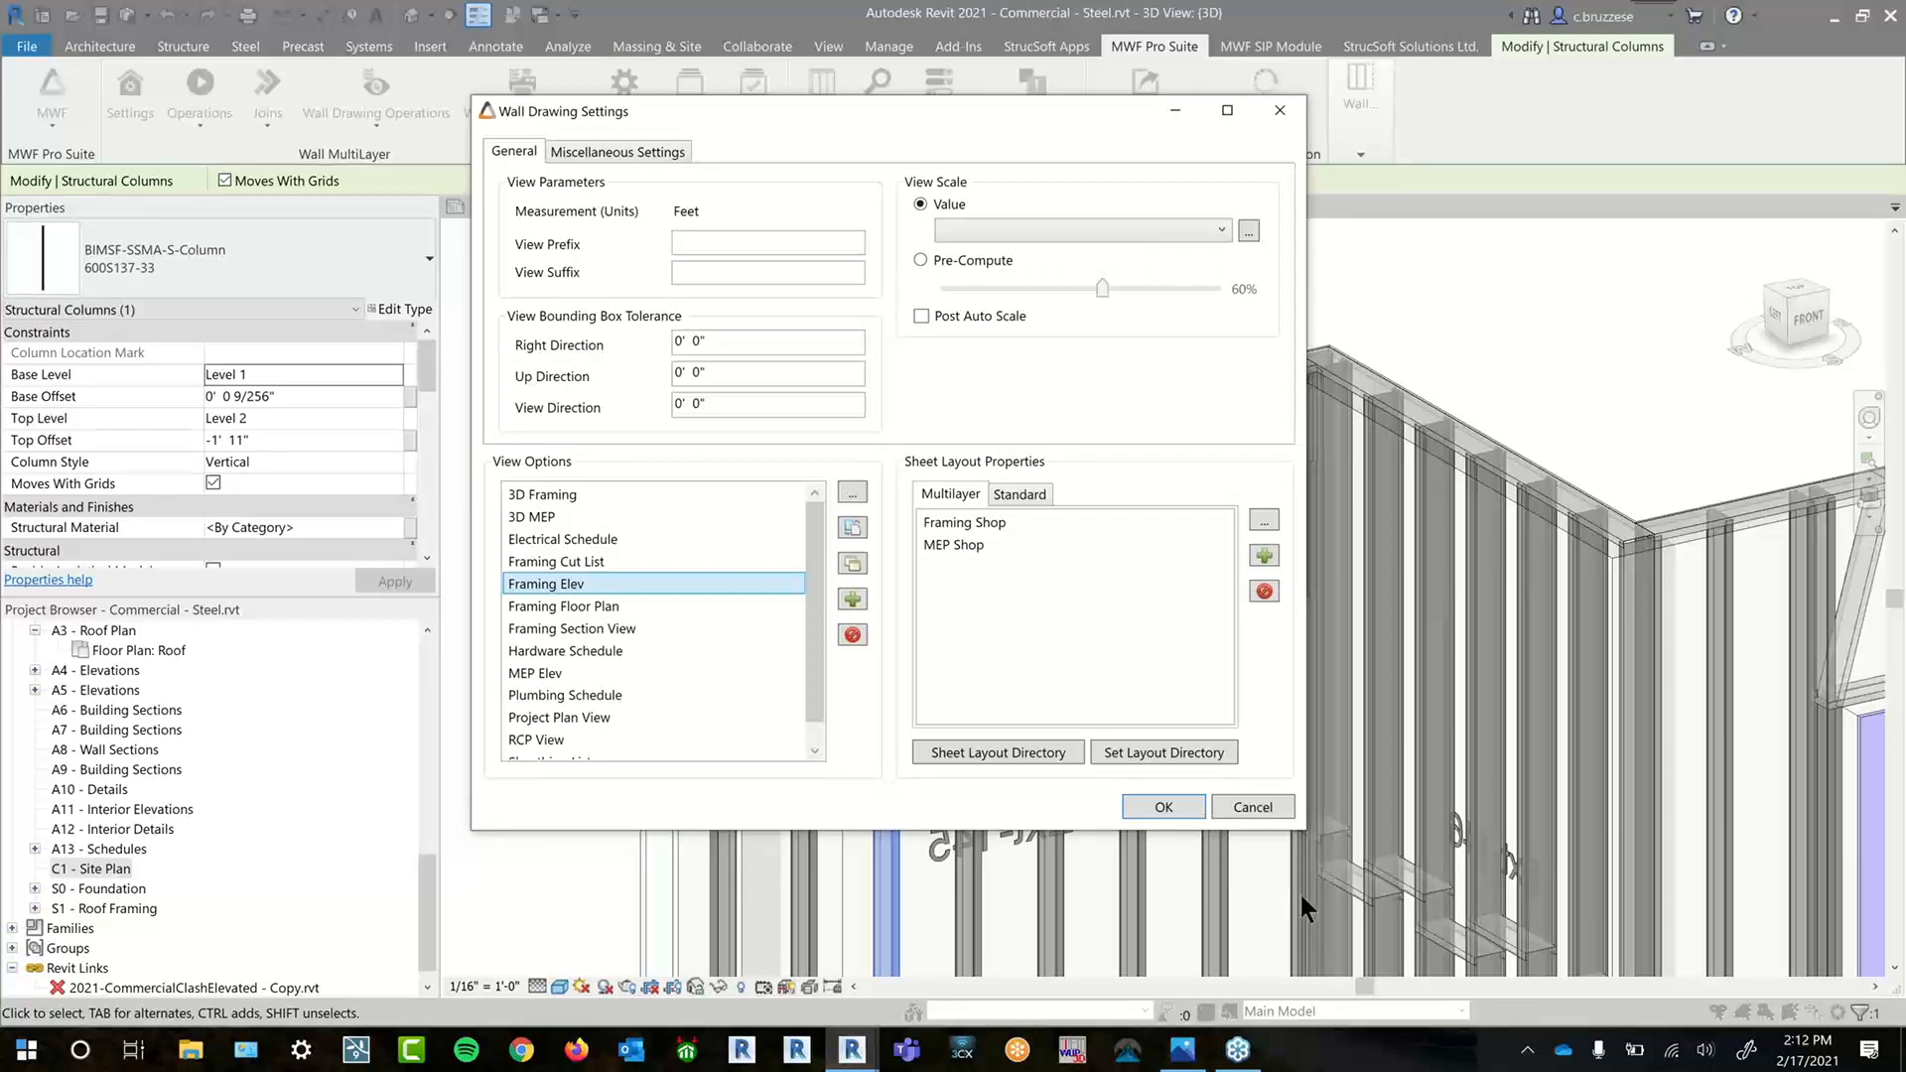
- Check the telescopic dimension annotations in the Framing Floor Plan and RCP View options, leaving both without saving
{"action": "left_click", "coordinate": [616, 606]}
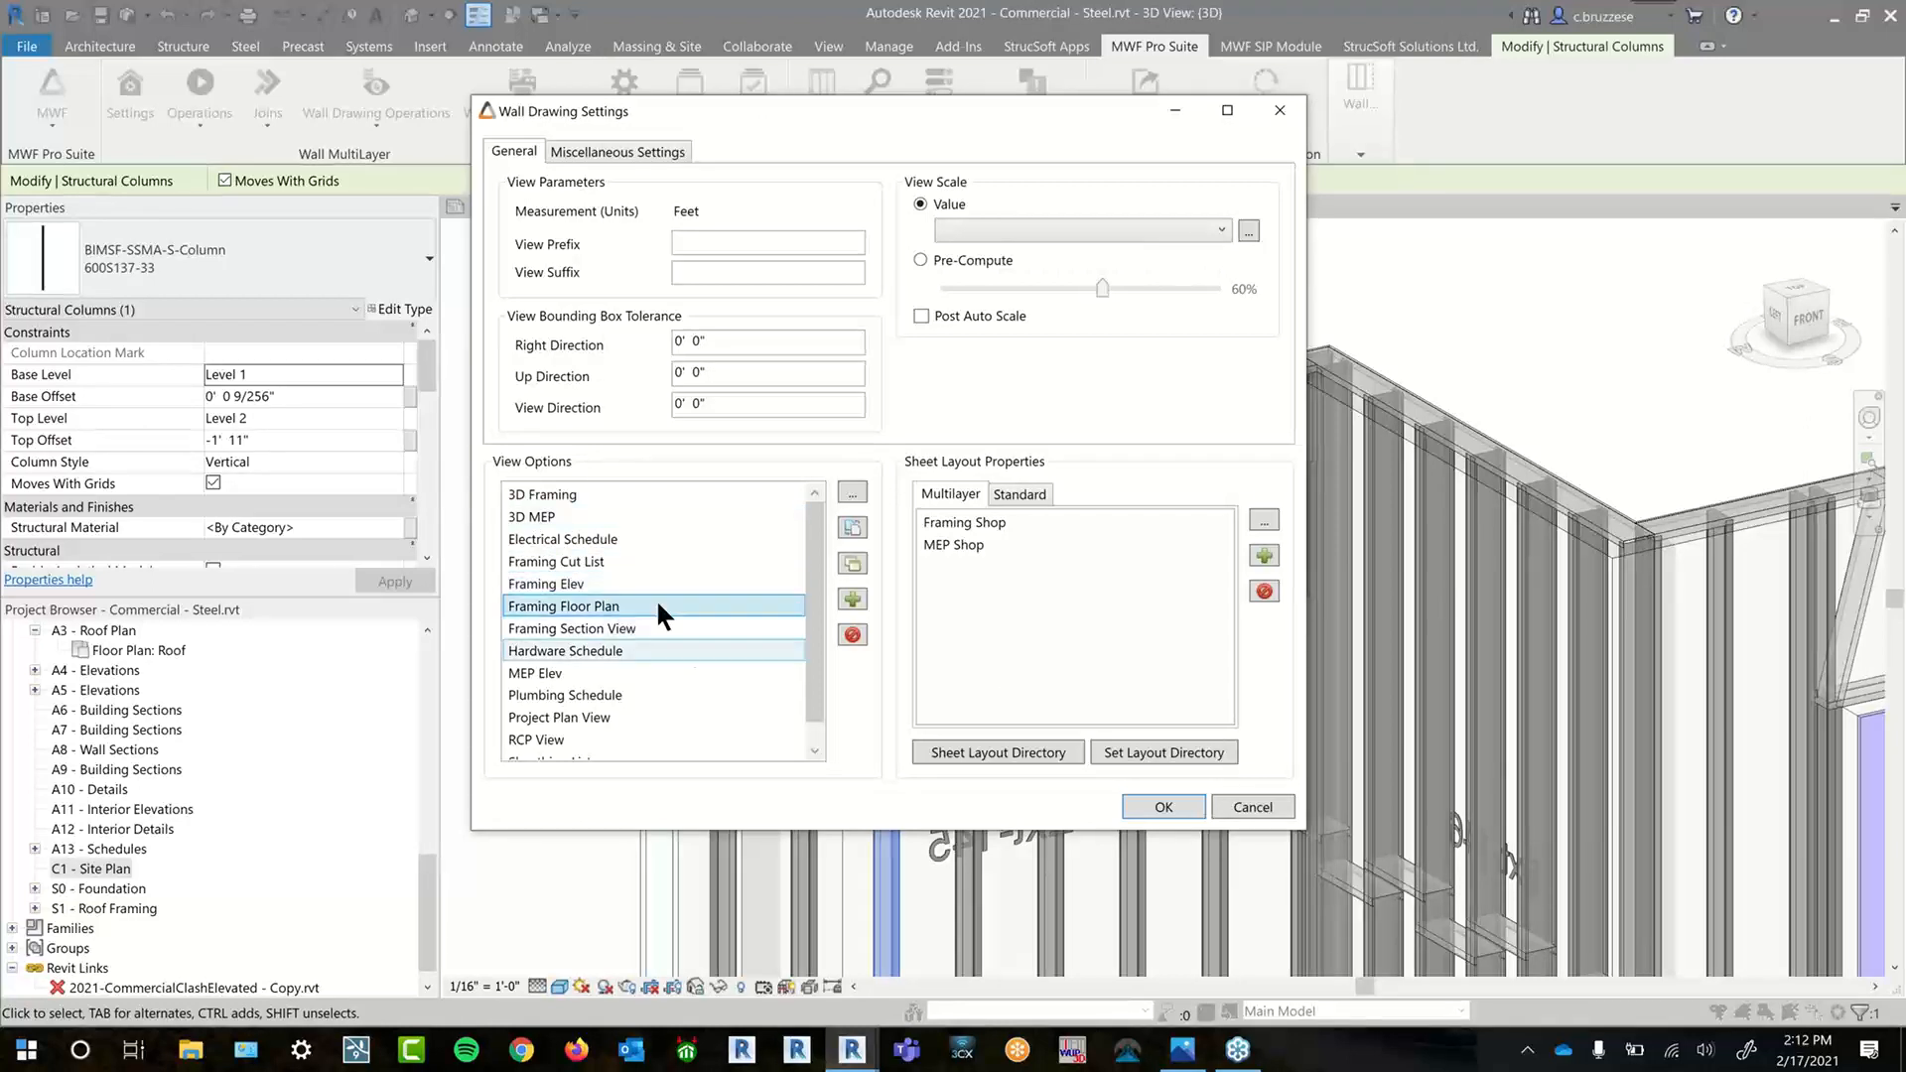
{"action": "double_click", "coordinate": [651, 608]}
{"action": "left_click", "coordinate": [837, 224]}
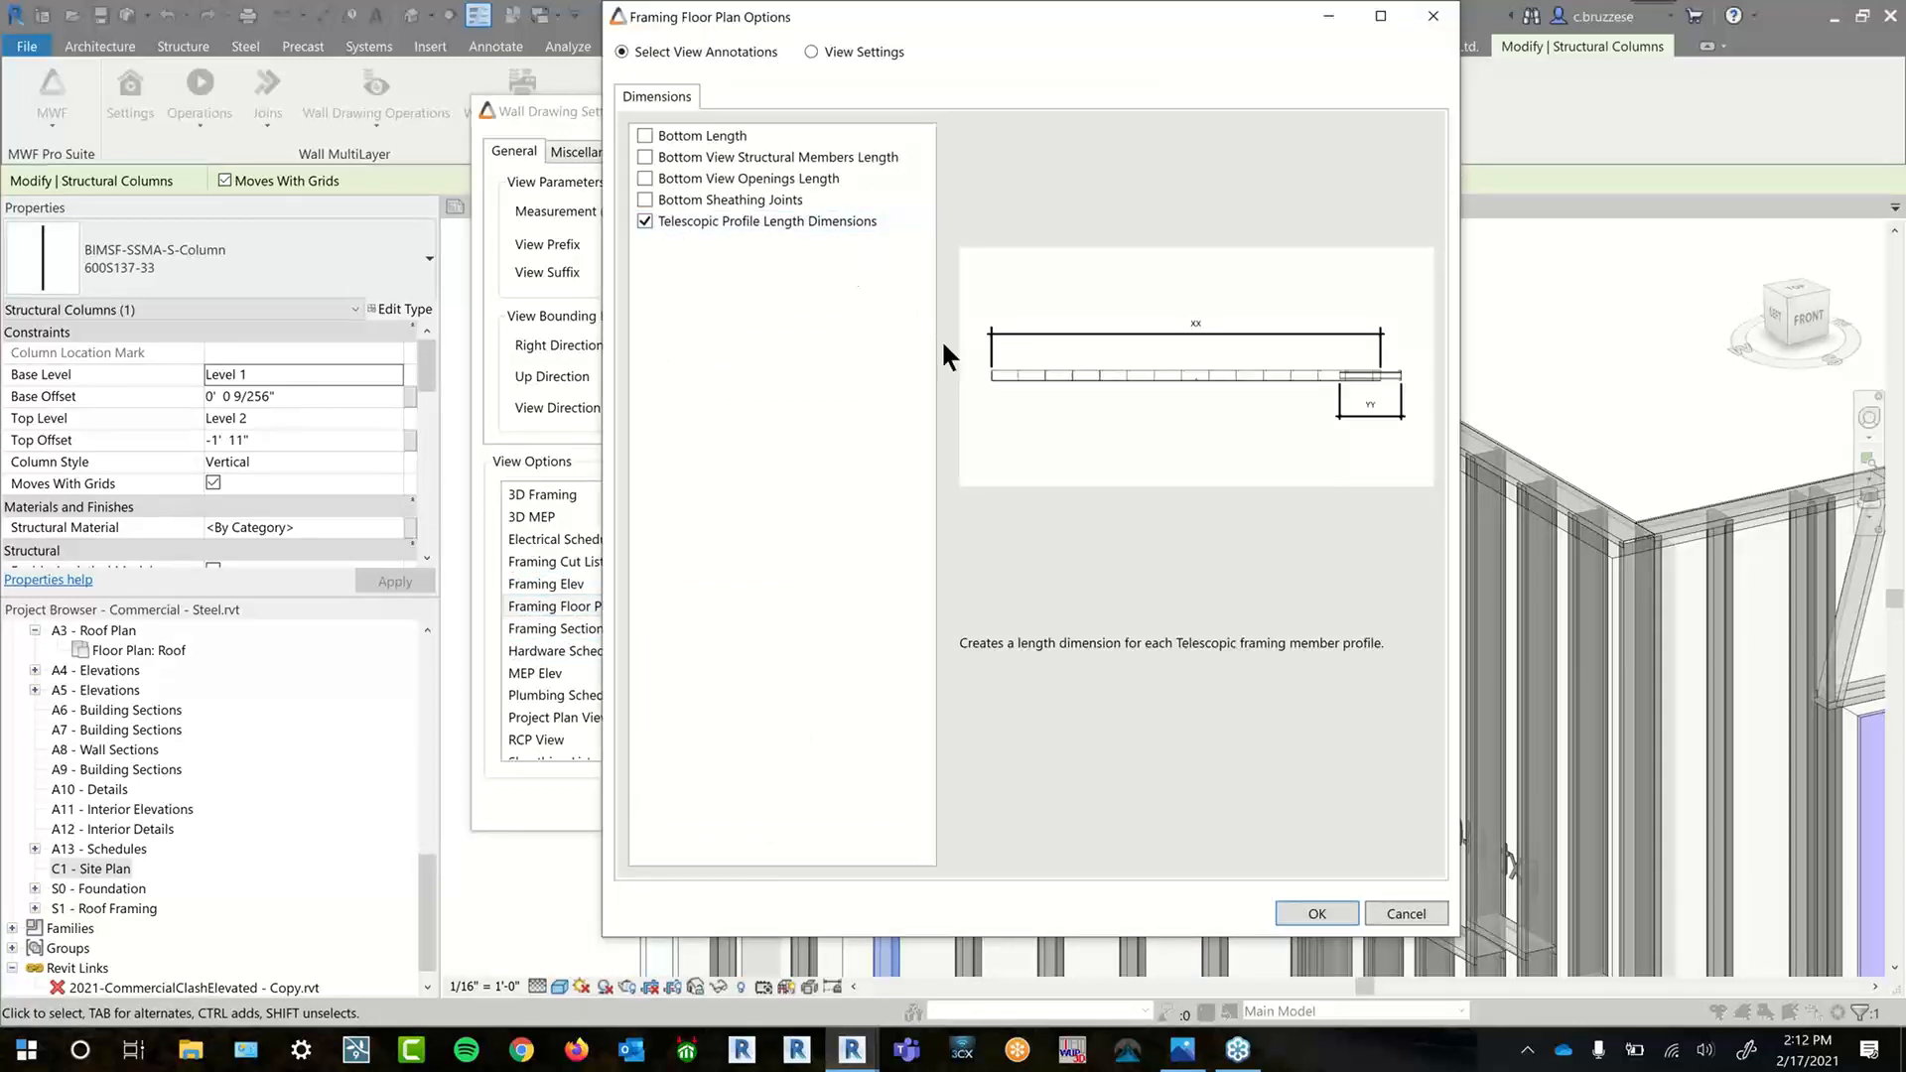
{"action": "left_click", "coordinate": [1407, 910]}
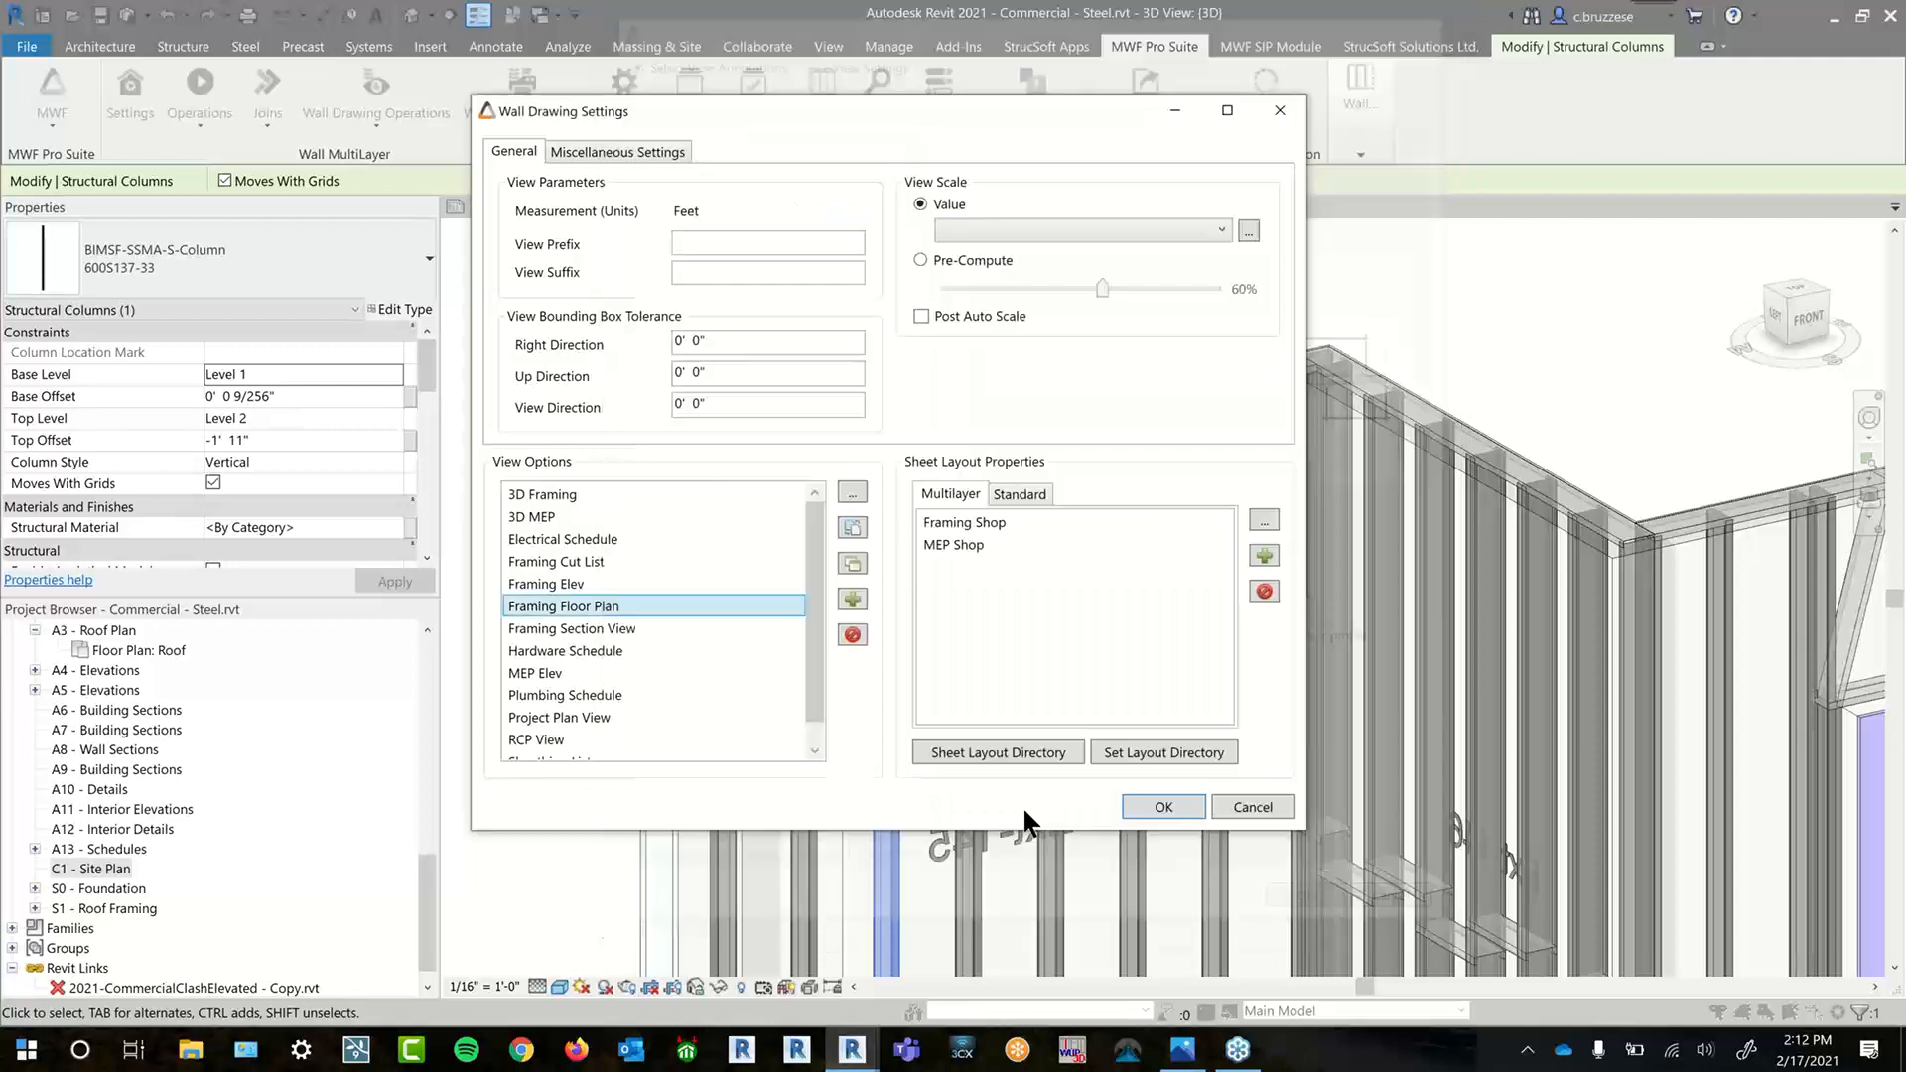
{"action": "left_click", "coordinate": [616, 738]}
{"action": "left_click", "coordinate": [851, 492]}
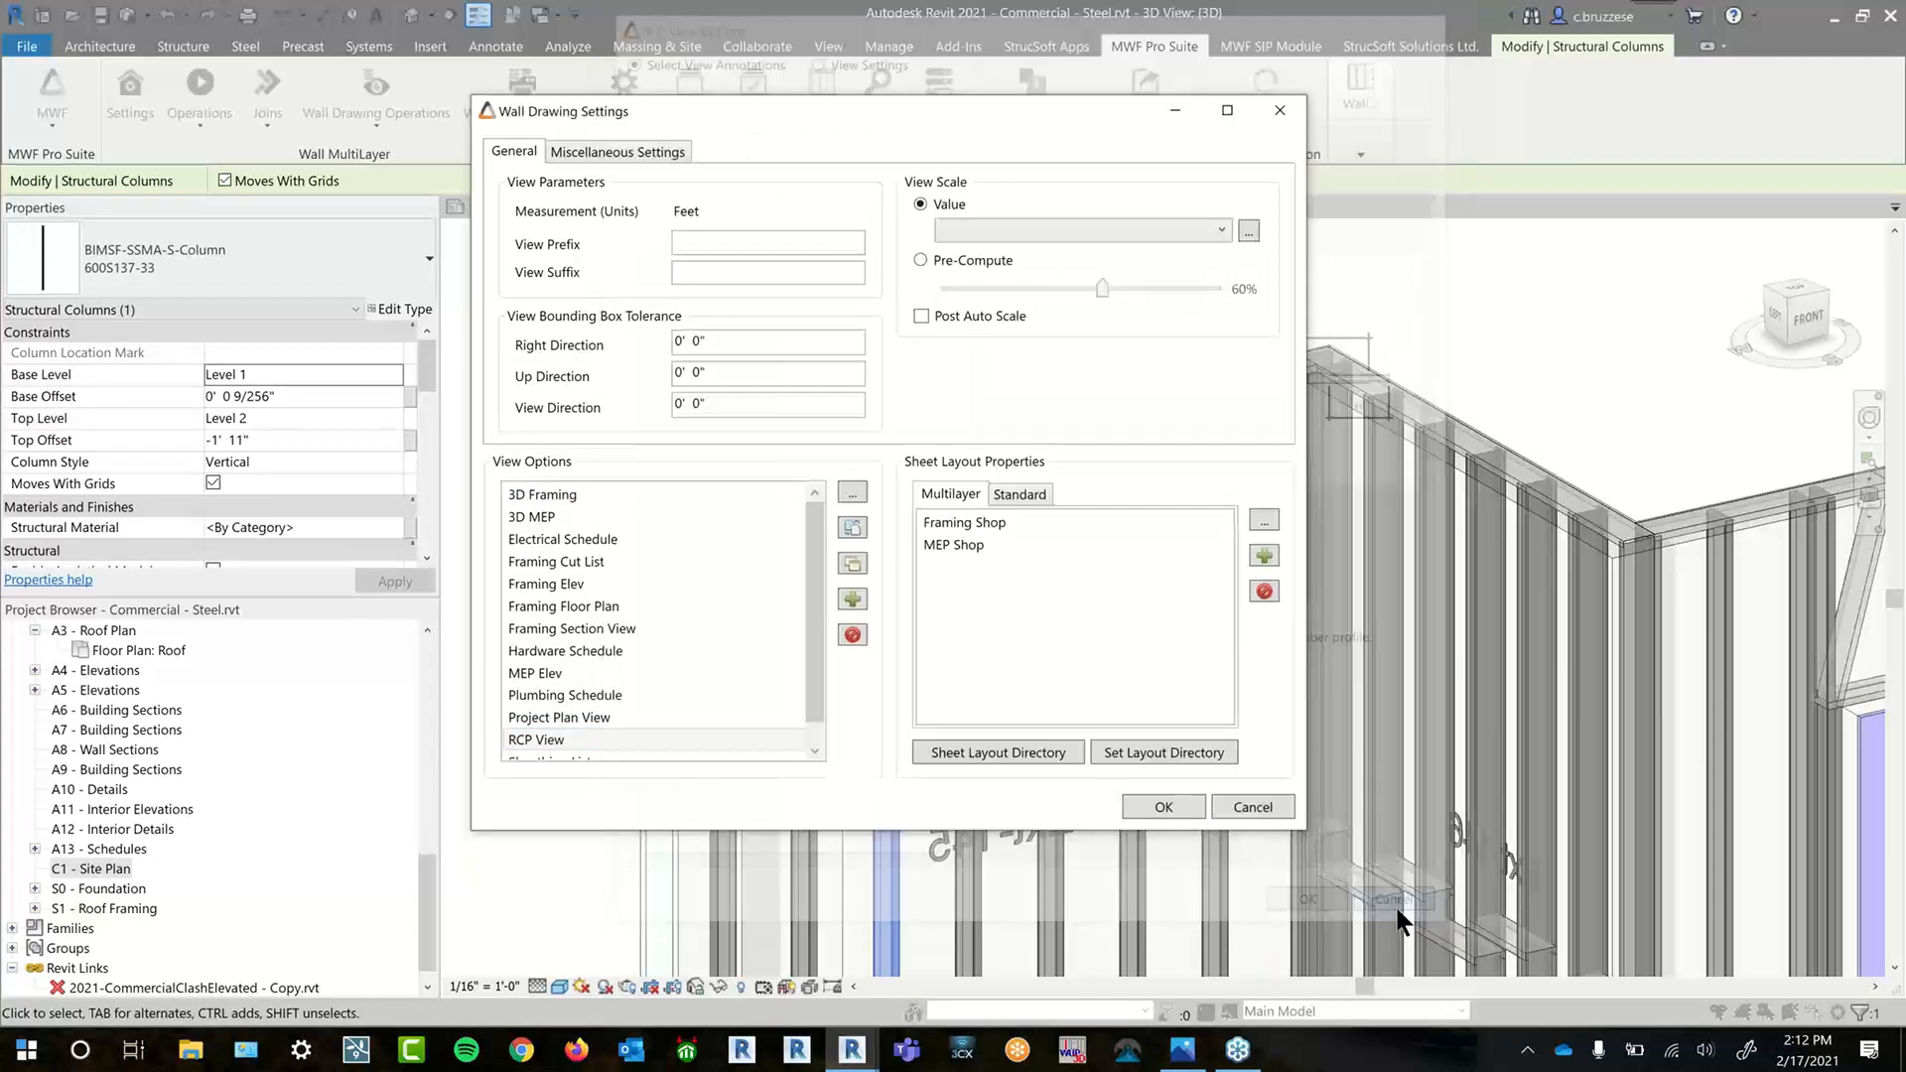
{"action": "left_click", "coordinate": [1406, 914]}
- Review the telescopic profile height annotation, its dimension style and its offset in the Framing Section View options
{"action": "double_click", "coordinate": [621, 628]}
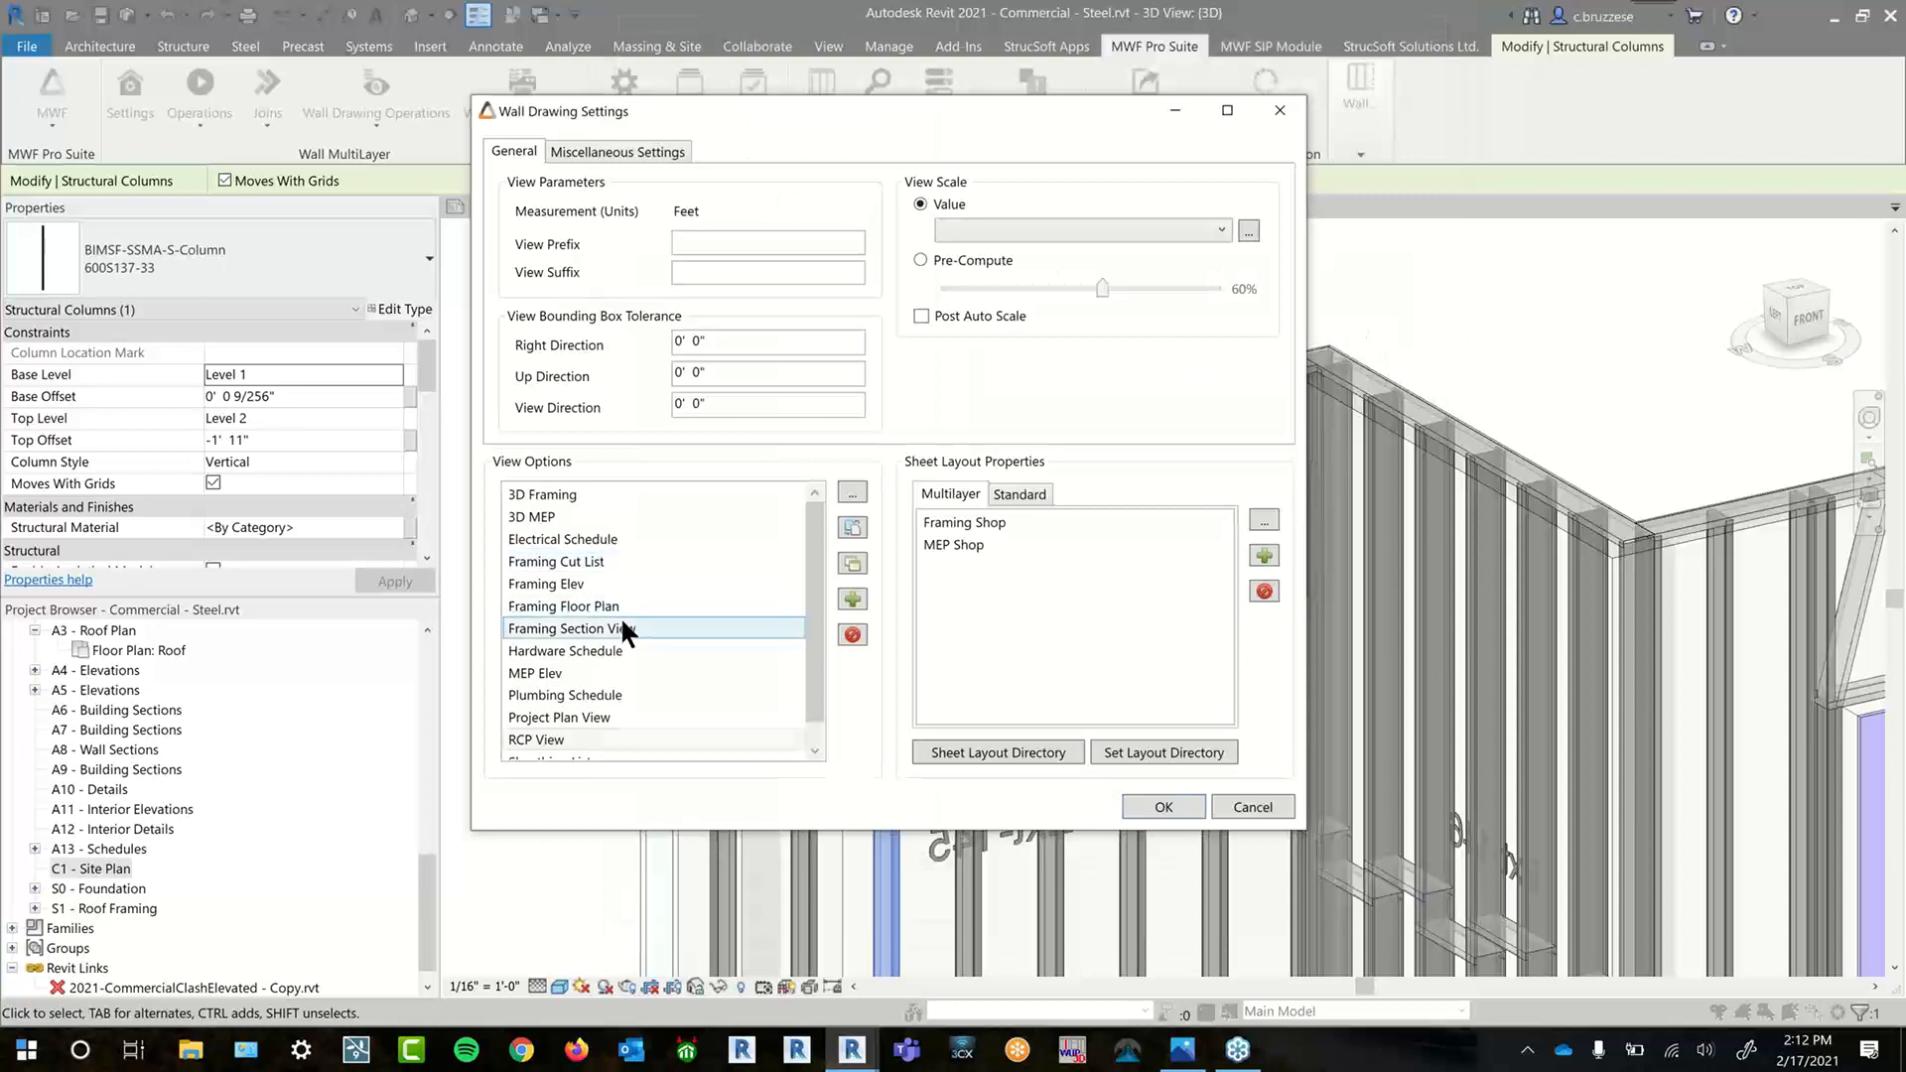
{"action": "mouse_move", "coordinate": [805, 132]}
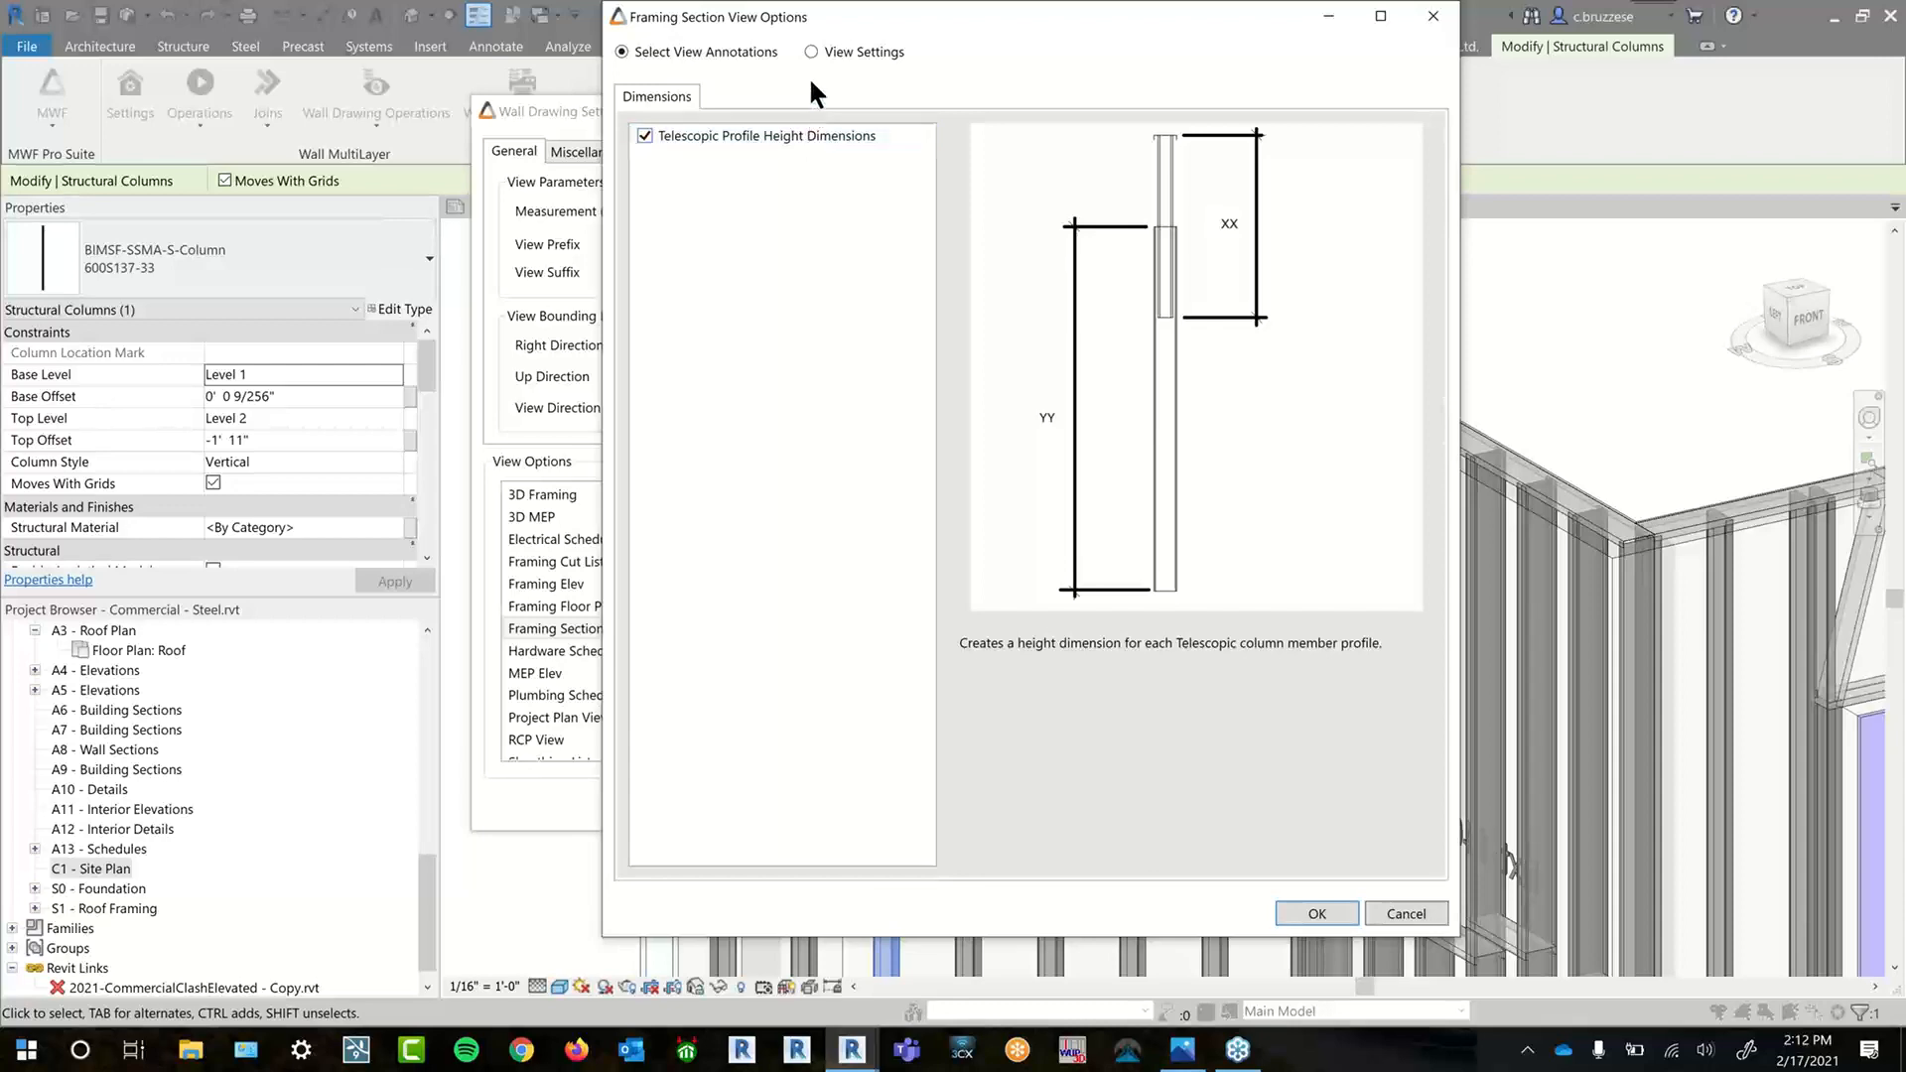
{"action": "left_click", "coordinate": [826, 52]}
{"action": "left_click", "coordinate": [722, 160]}
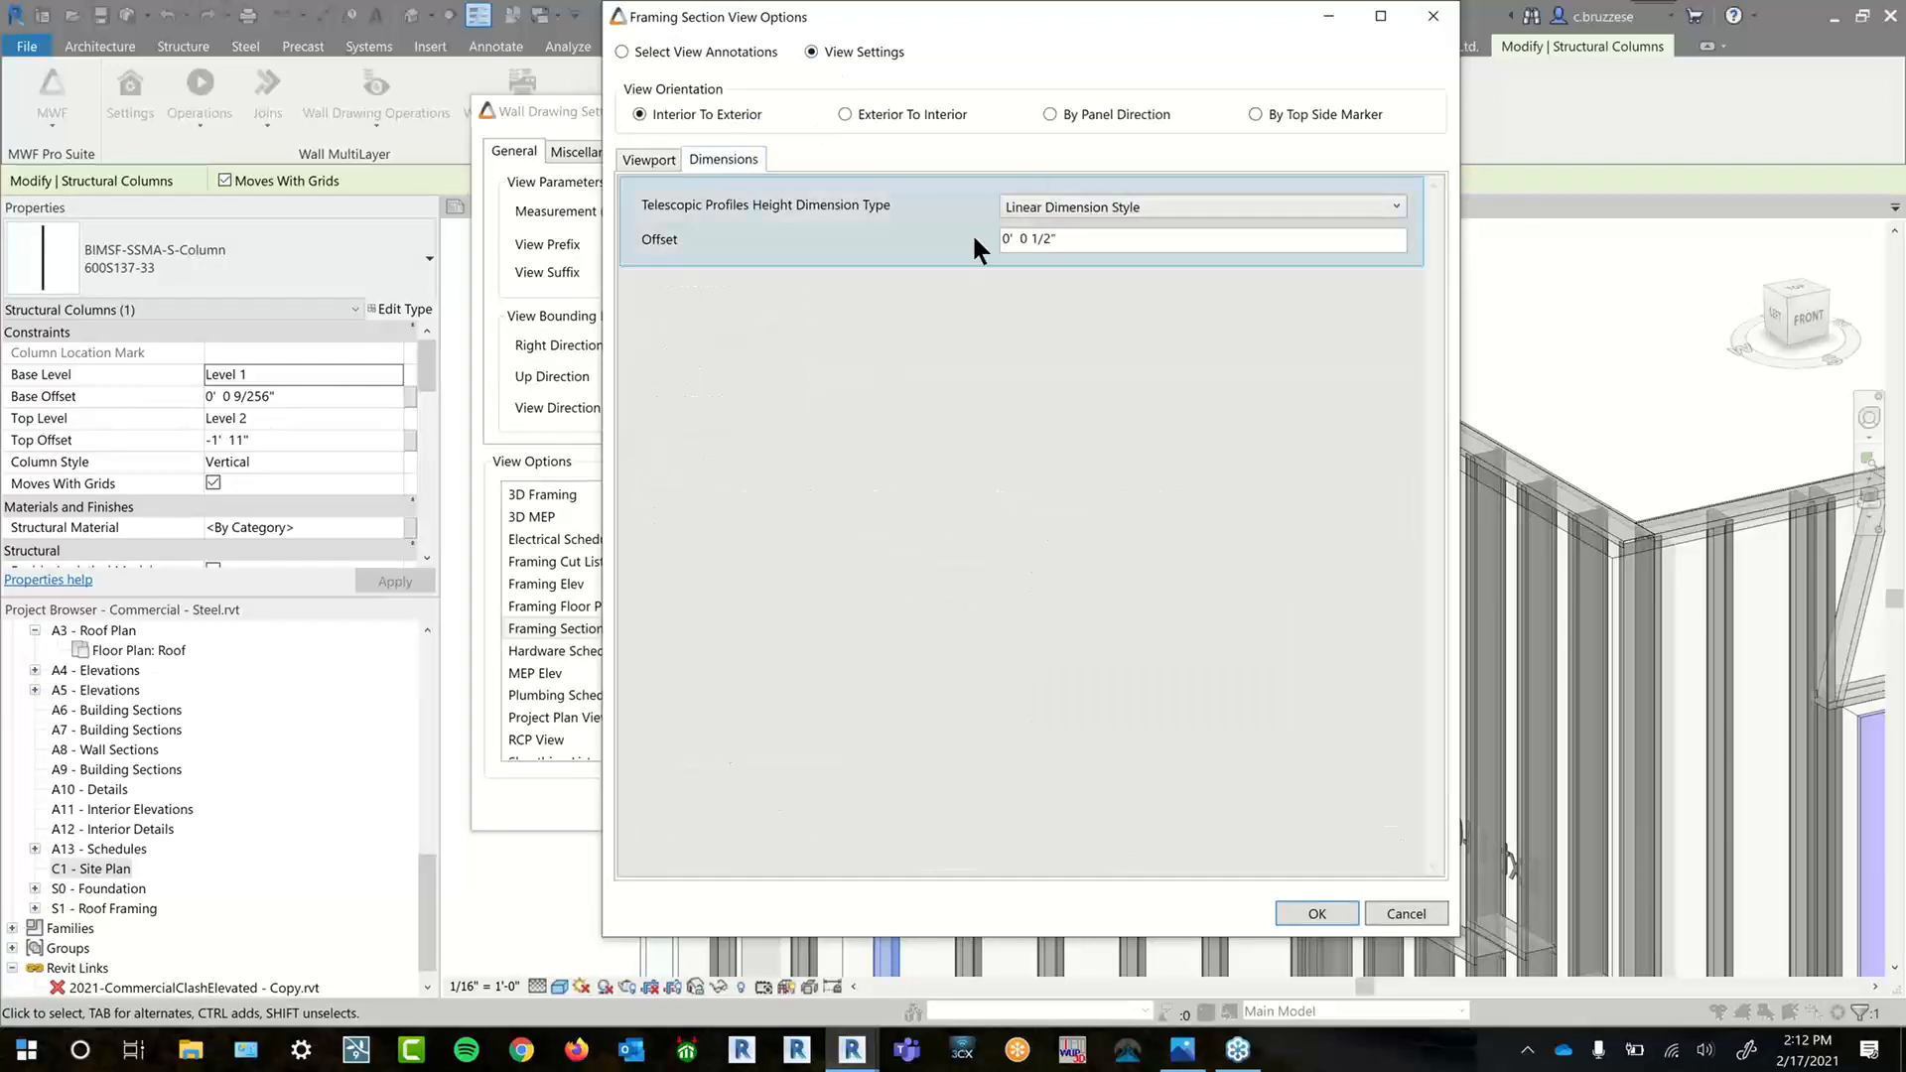
{"action": "left_click", "coordinate": [1349, 915]}
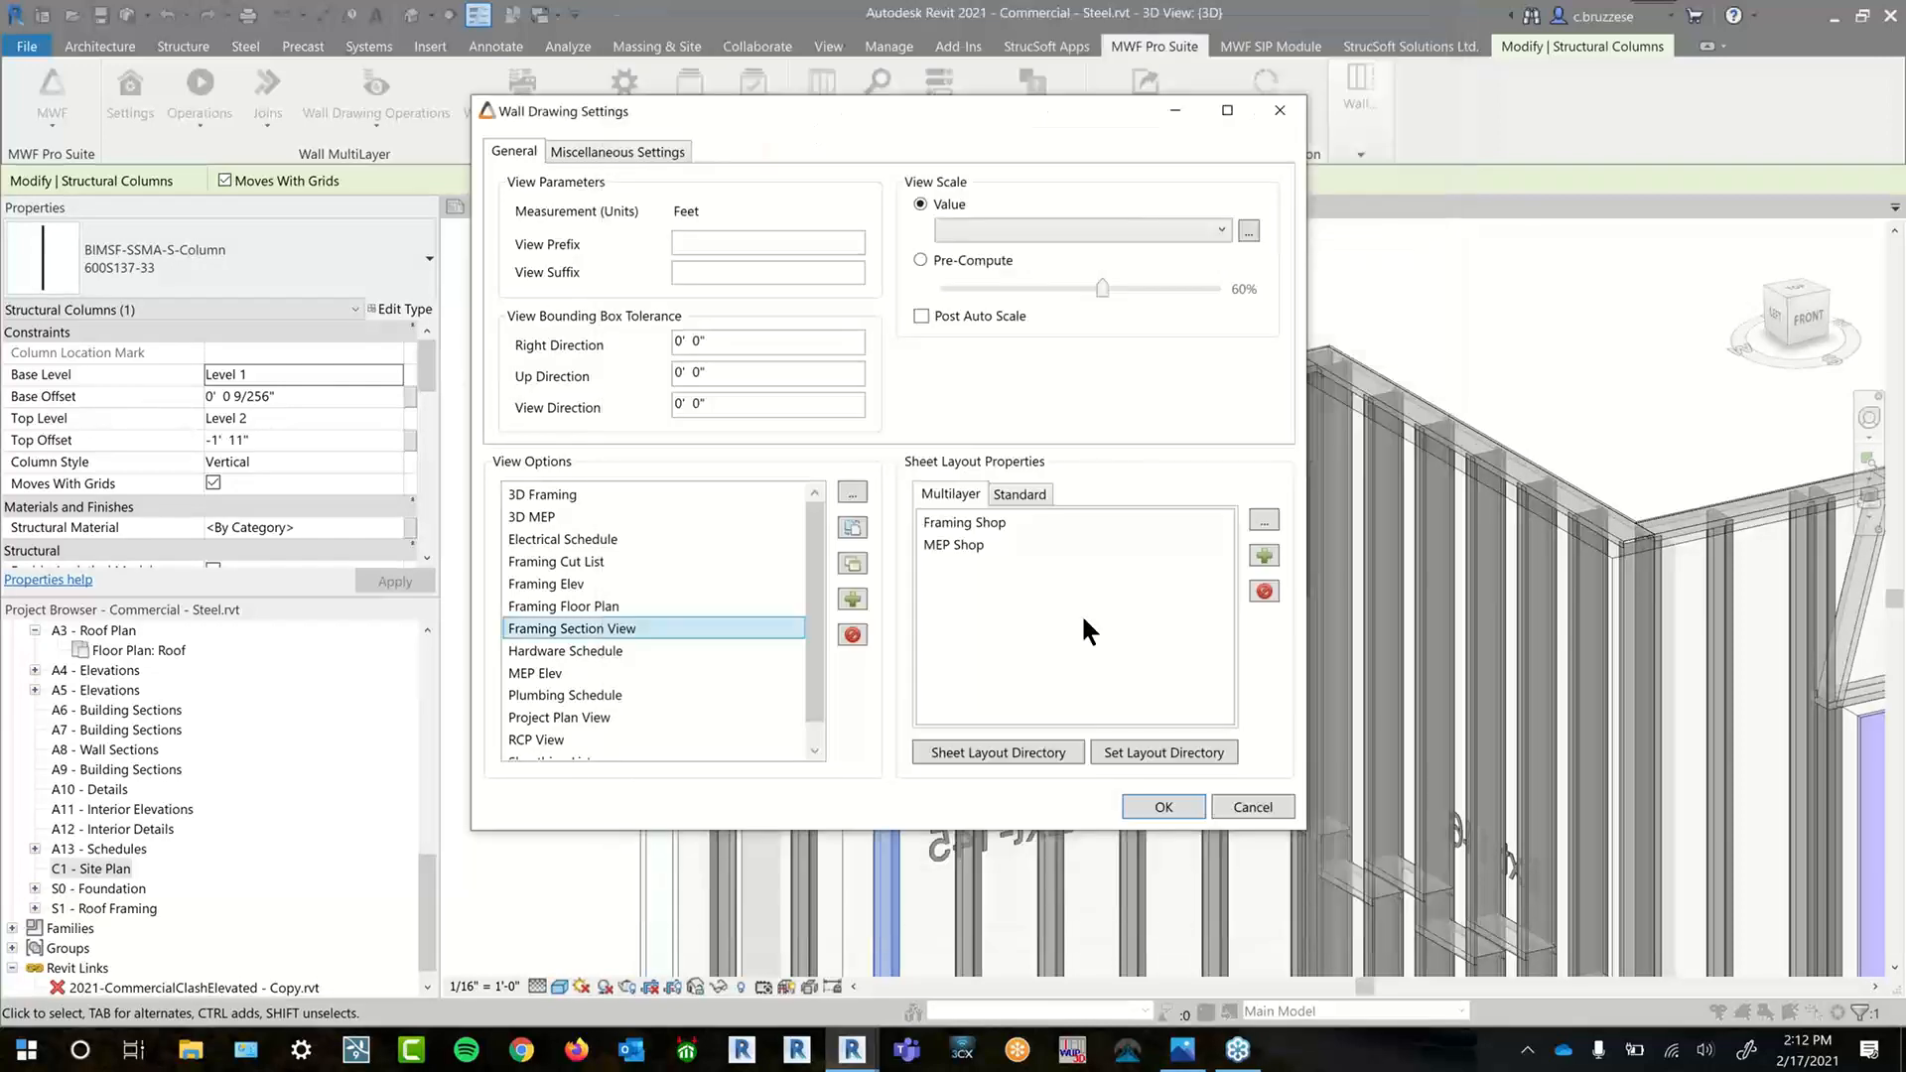
- Review the views assigned to each zone in the sheet properties of the standard Framing layout
{"action": "left_click", "coordinate": [1022, 493]}
{"action": "left_click", "coordinate": [1092, 522]}
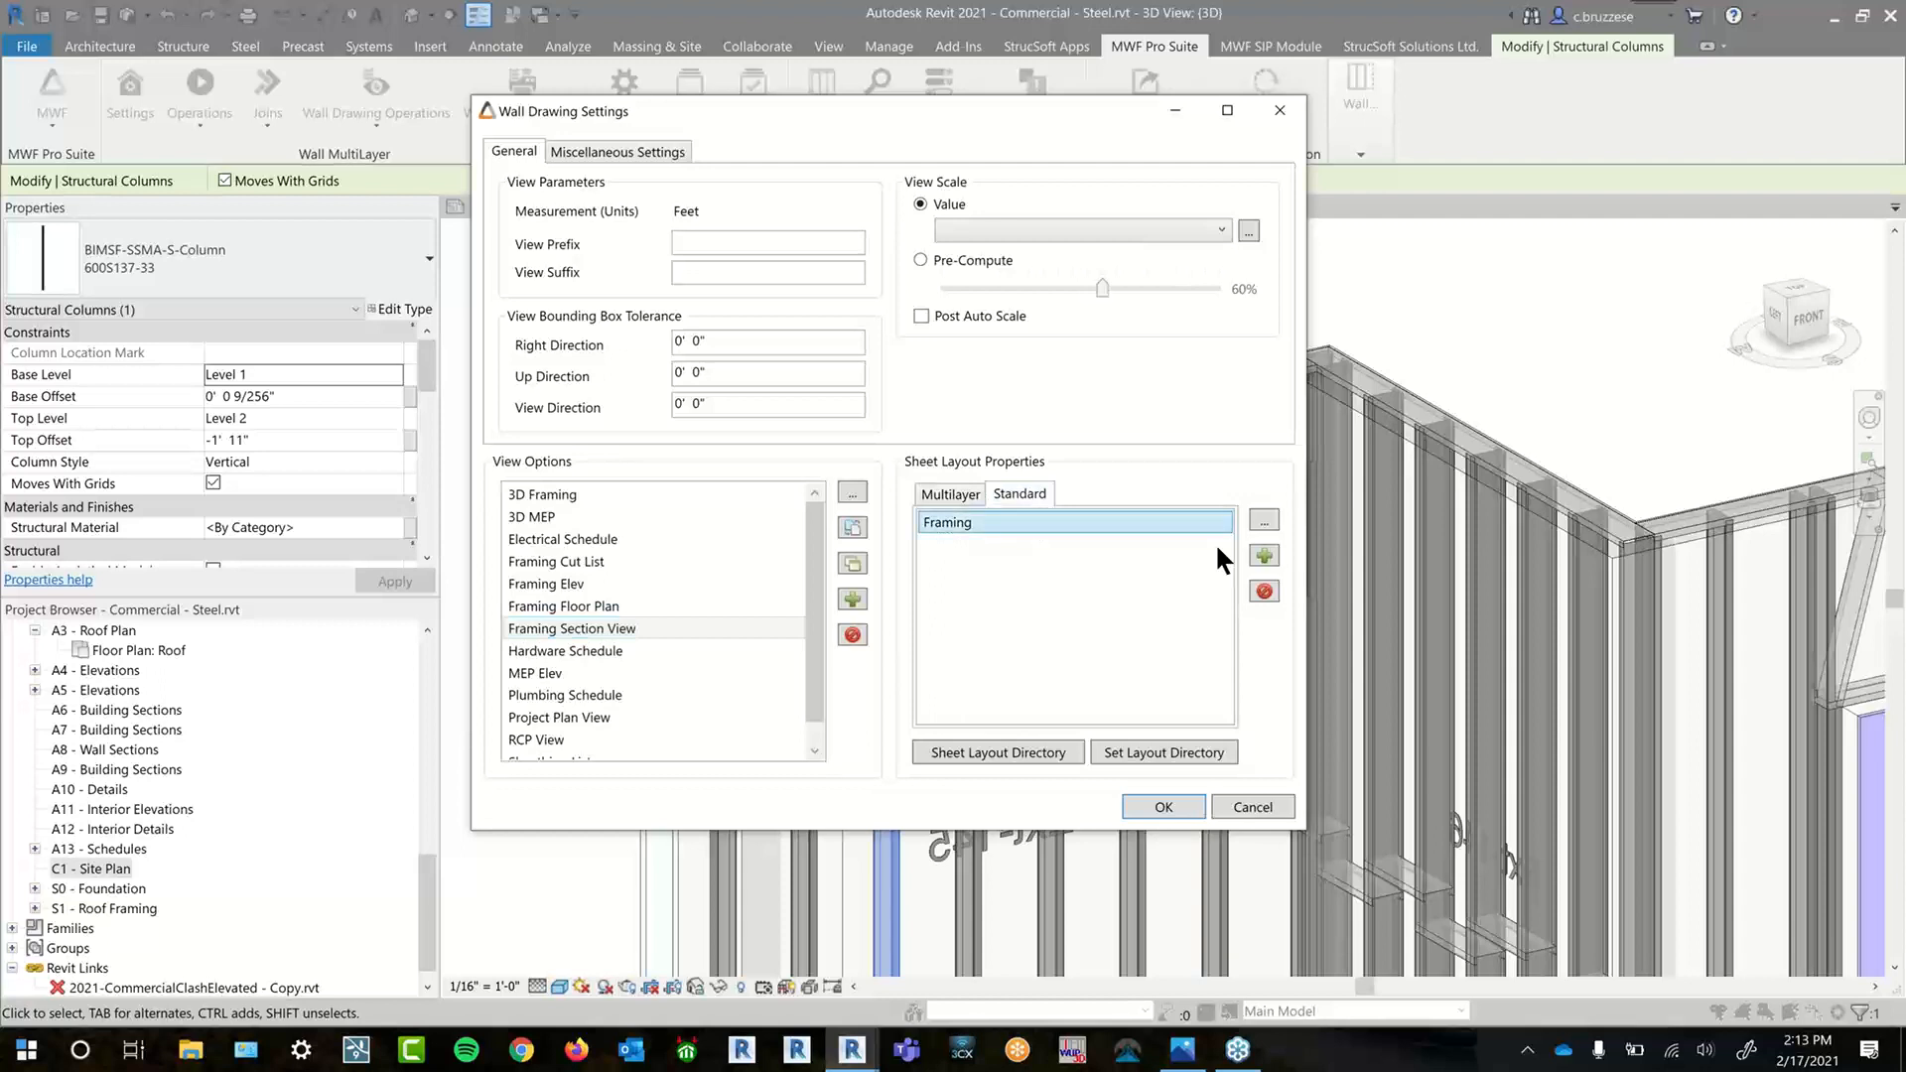
{"action": "left_click", "coordinate": [1269, 524]}
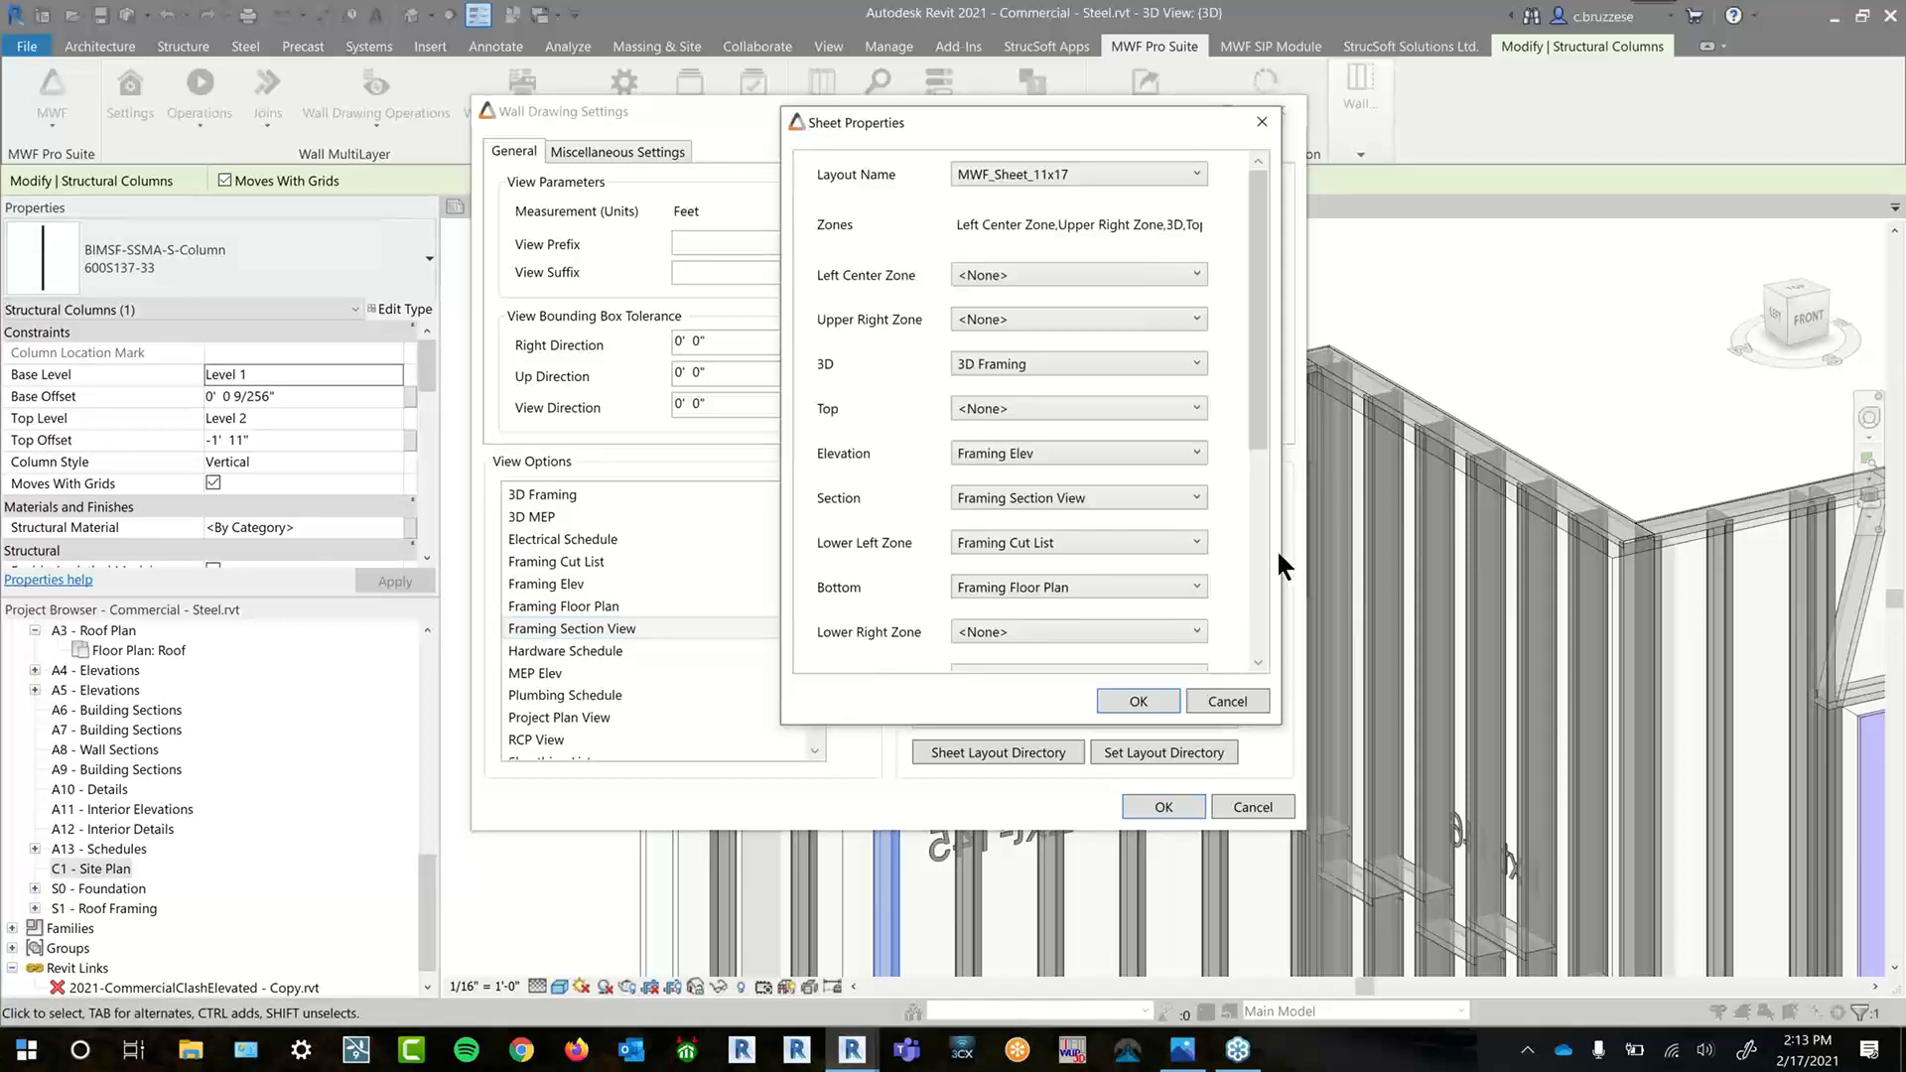
{"action": "left_click", "coordinate": [1150, 699]}
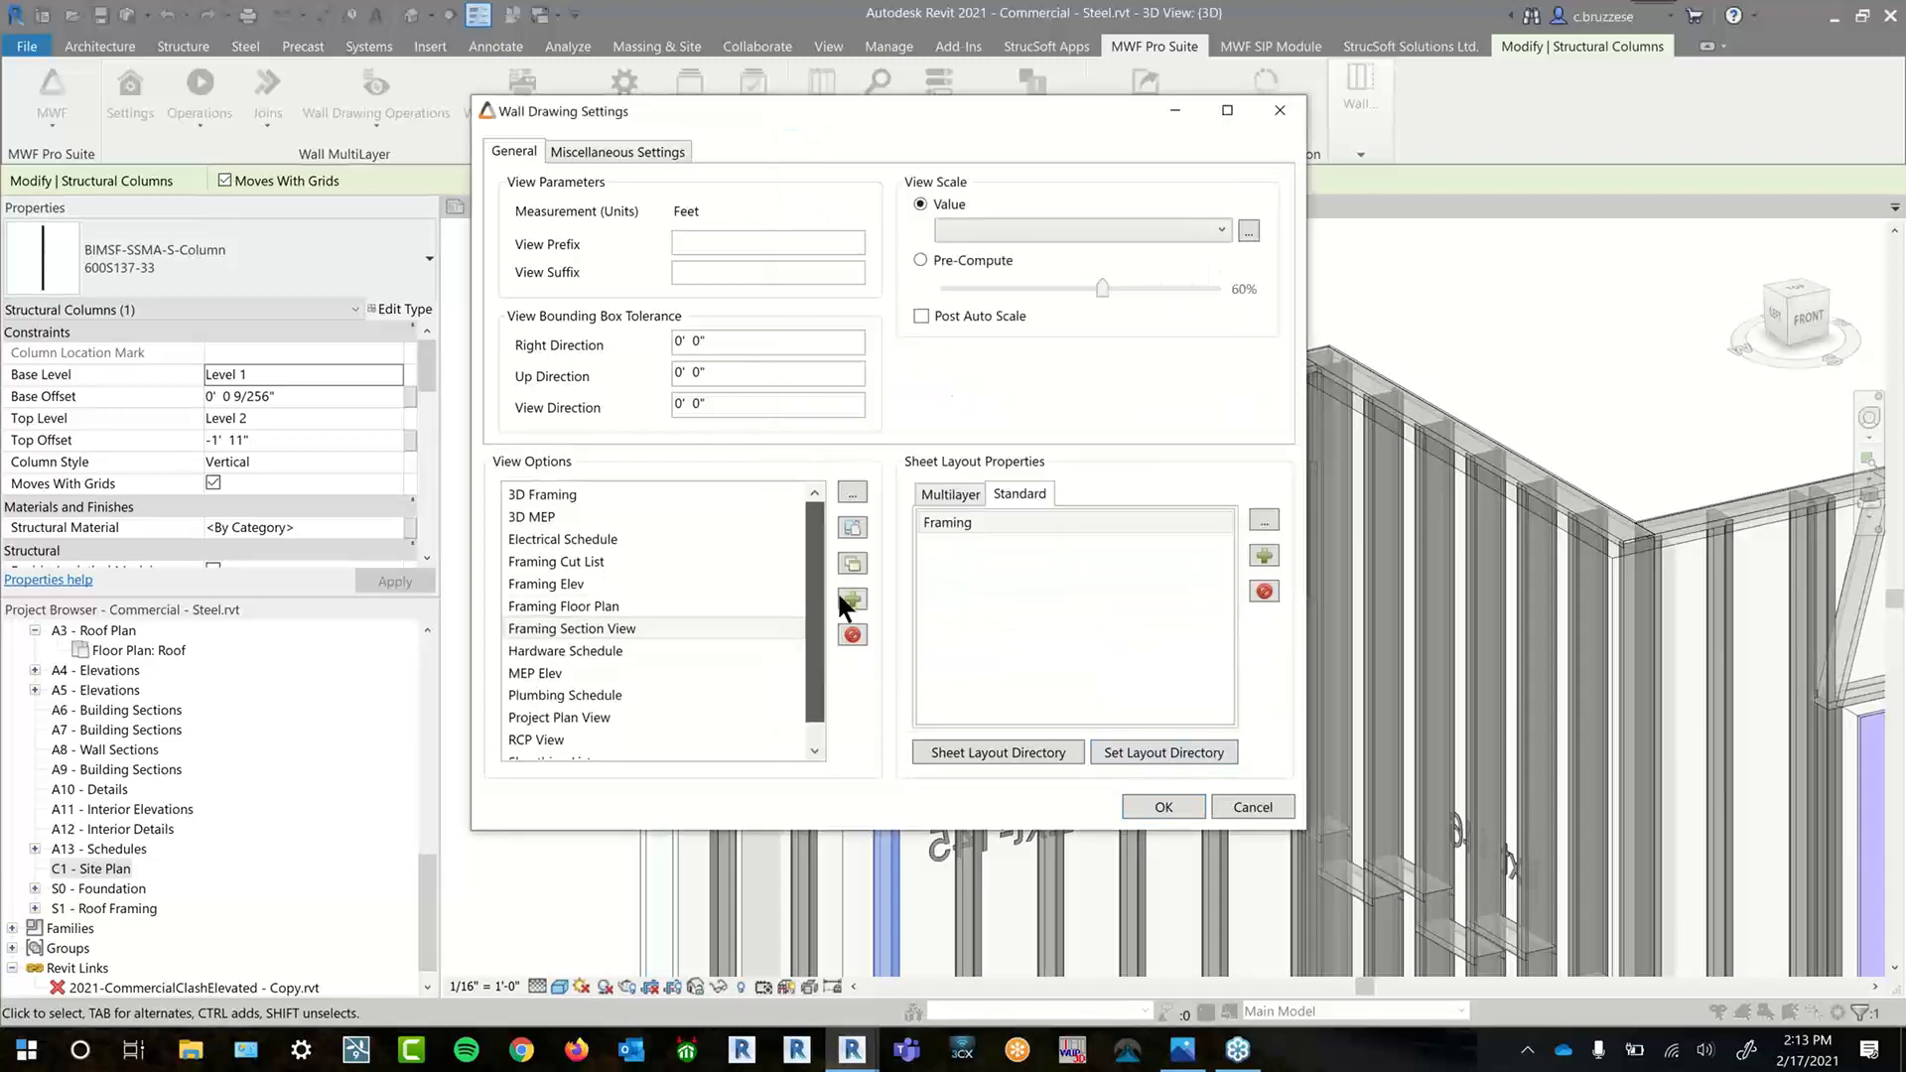
- Accept the wall drawing settings and generate the shop drawing for wall panel Ext-145
{"action": "left_click", "coordinate": [1163, 804]}
{"action": "left_click", "coordinate": [1197, 590]}
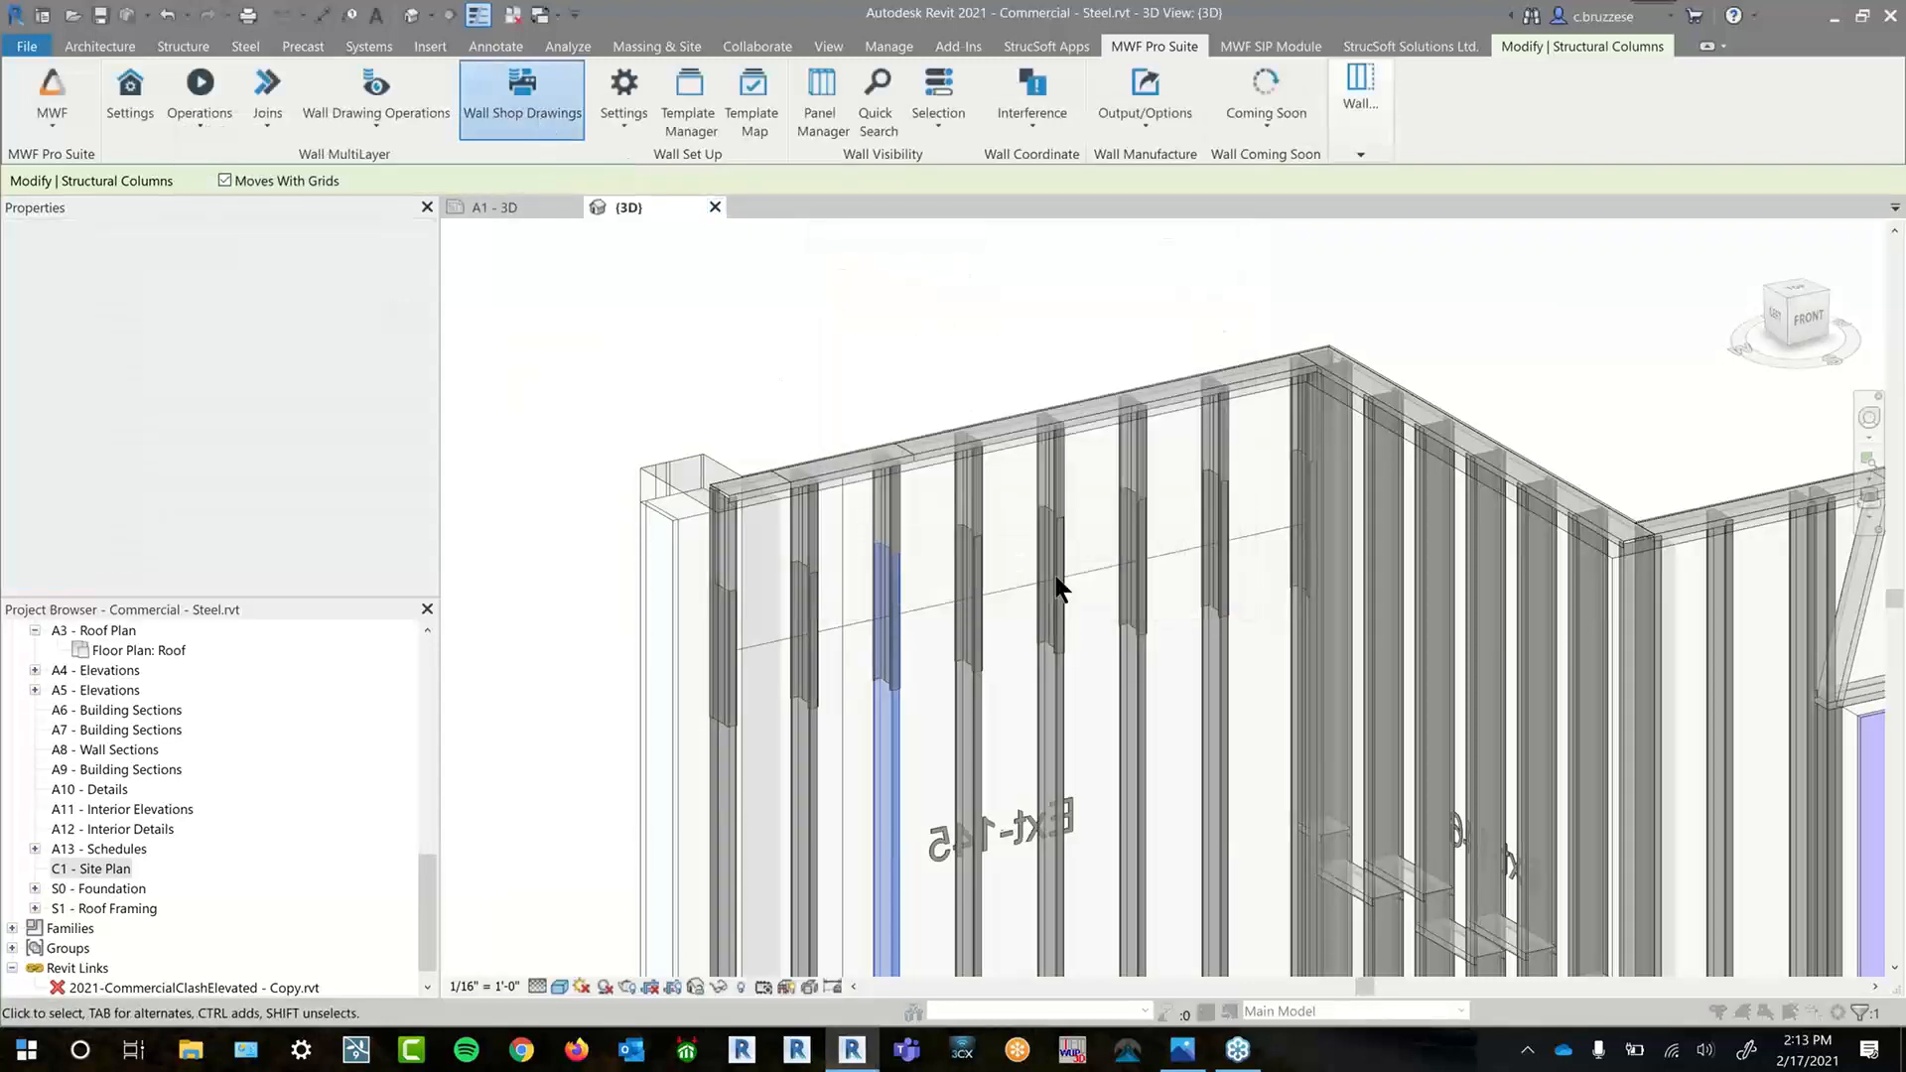
{"action": "left_click", "coordinate": [1091, 486]}
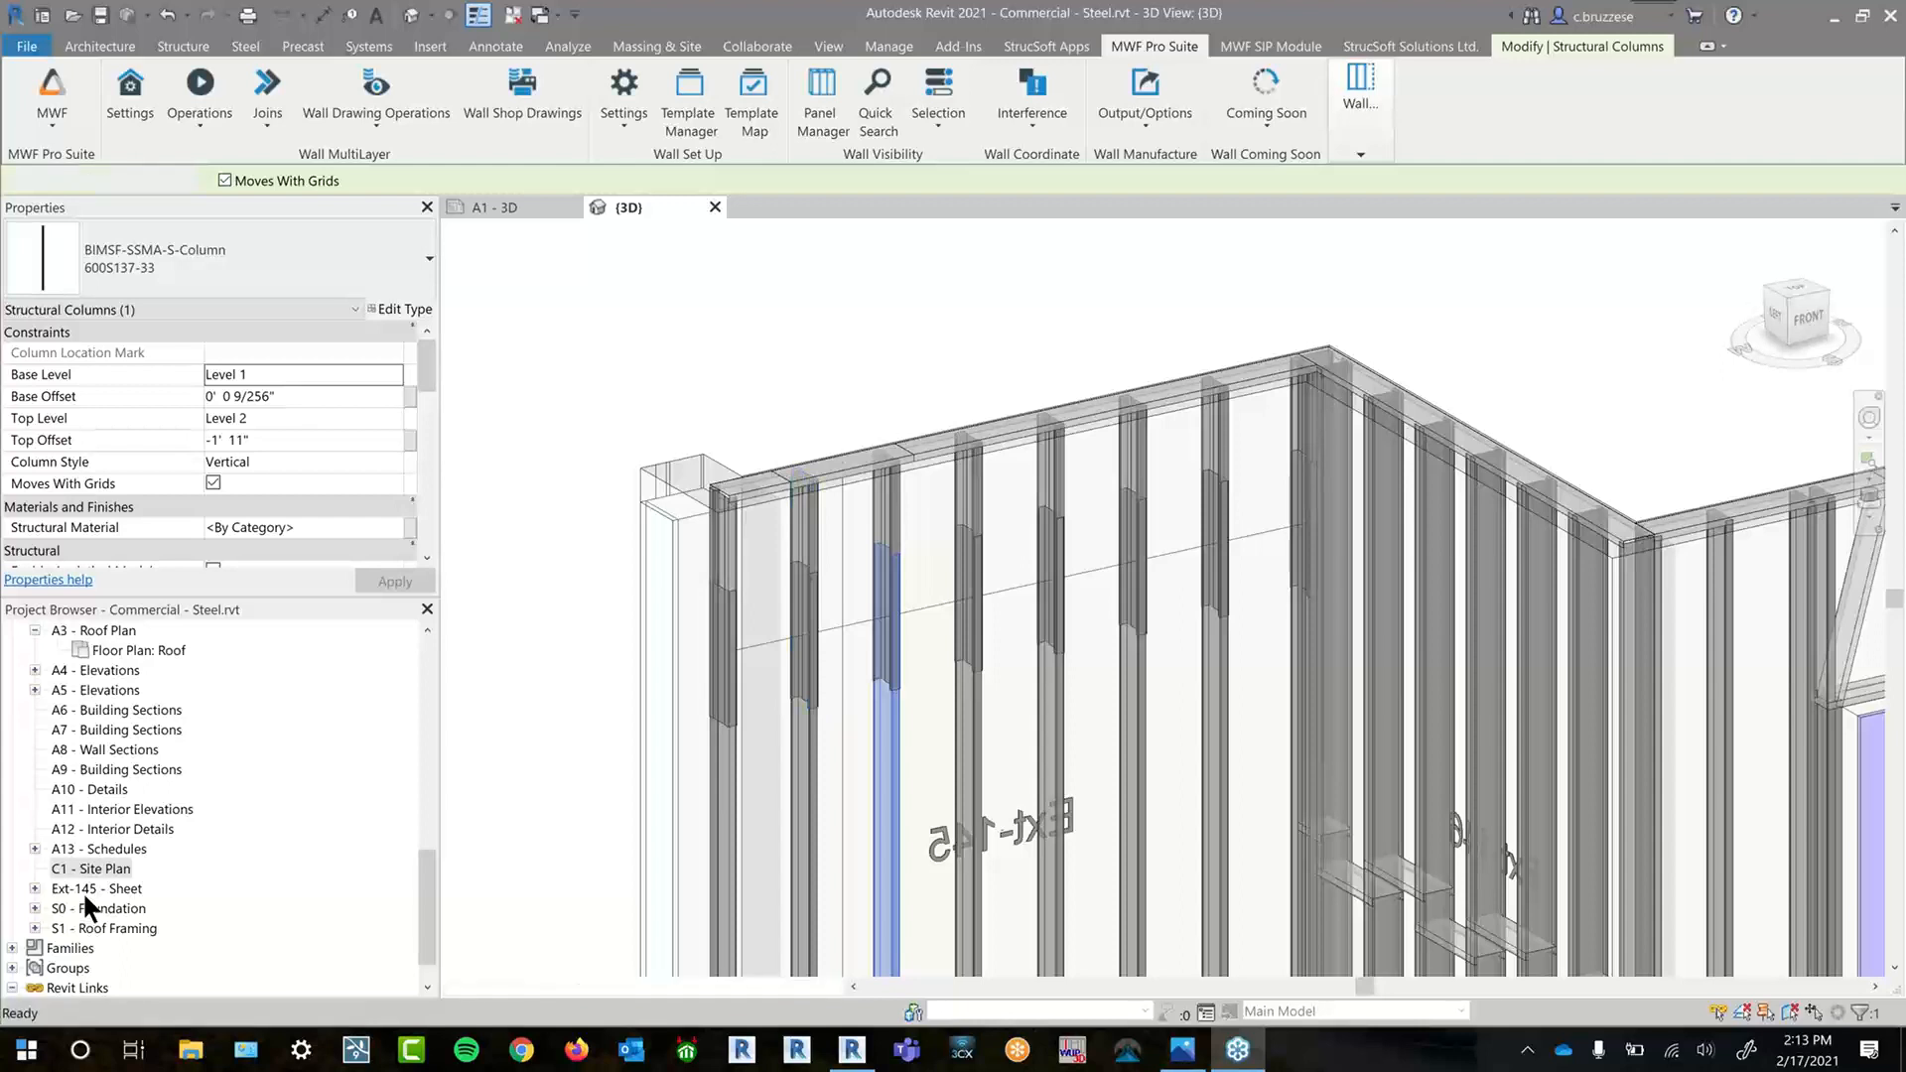
- Open the Ext-145 sheet and dismiss the reminder without saving the project
{"action": "left_click", "coordinate": [82, 891]}
{"action": "left_click", "coordinate": [109, 887]}
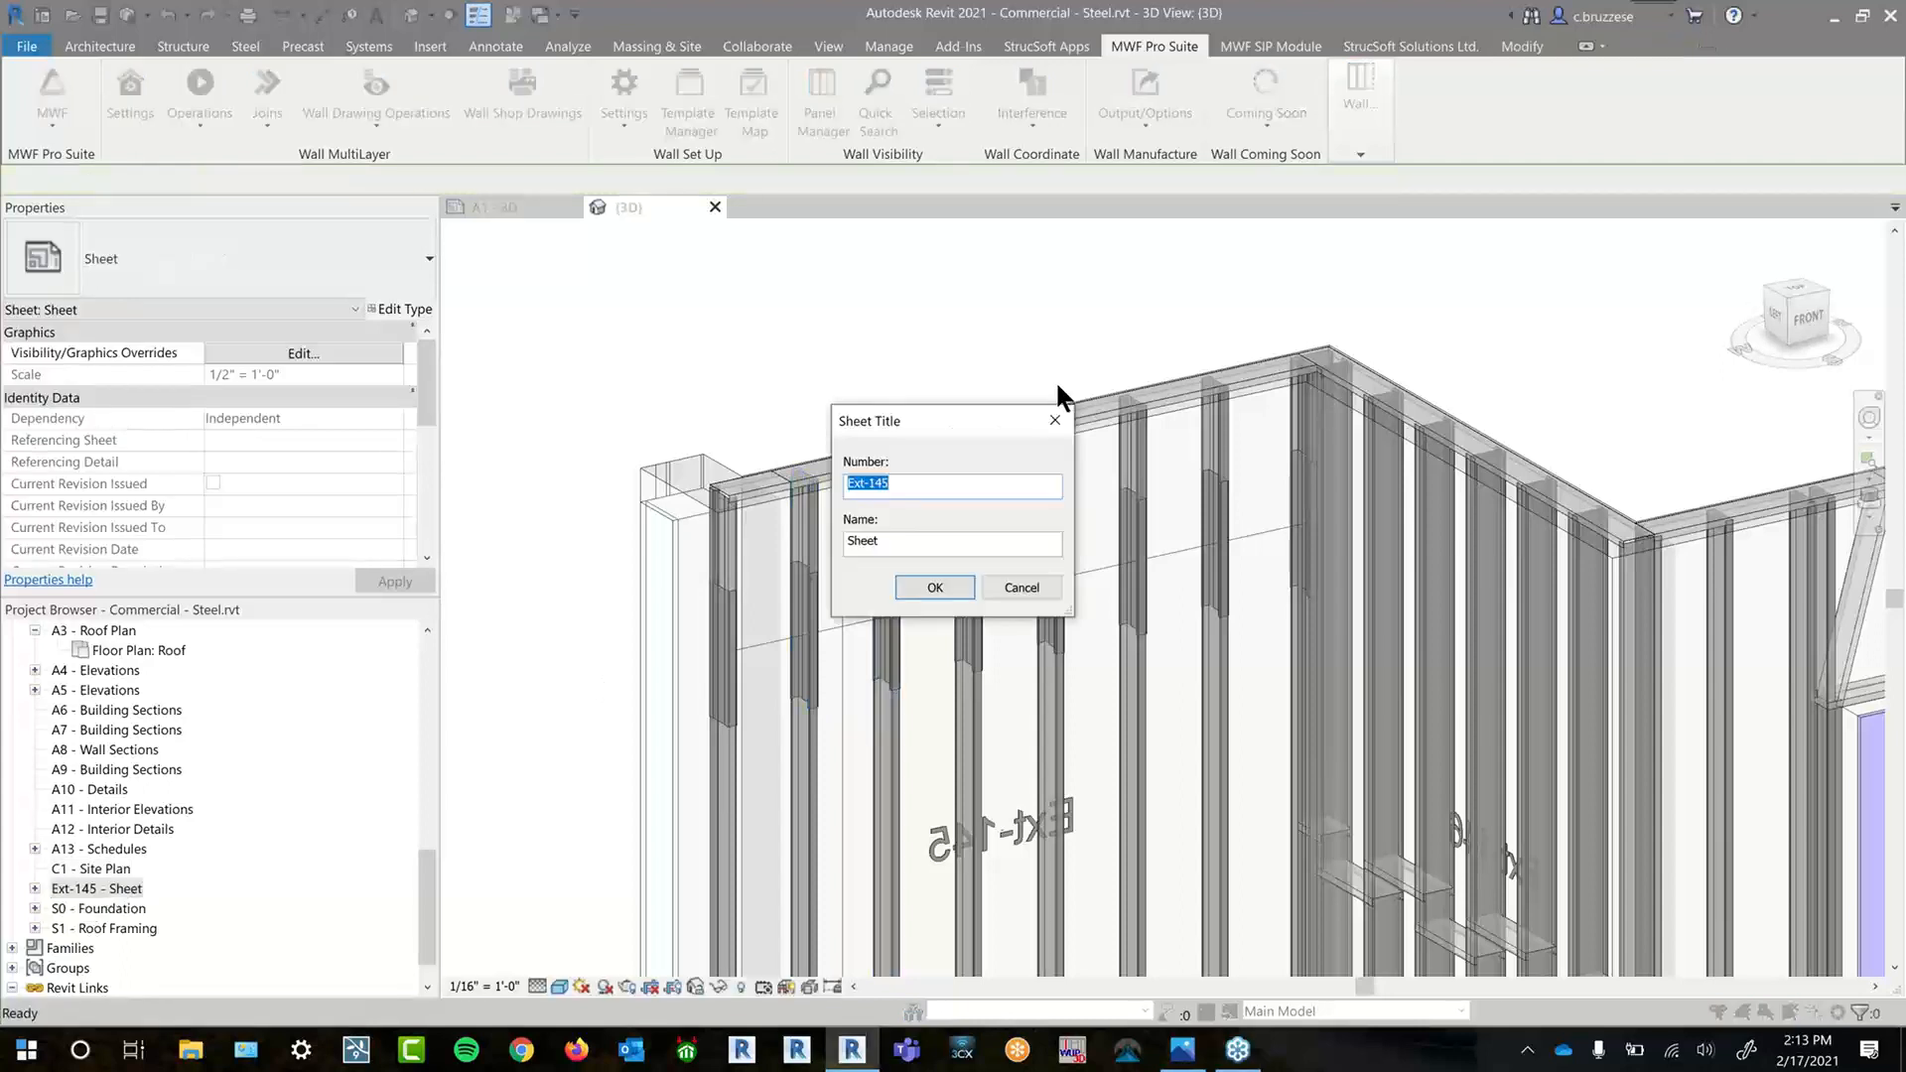
{"action": "left_click", "coordinate": [1056, 413]}
{"action": "right_click", "coordinate": [149, 891]}
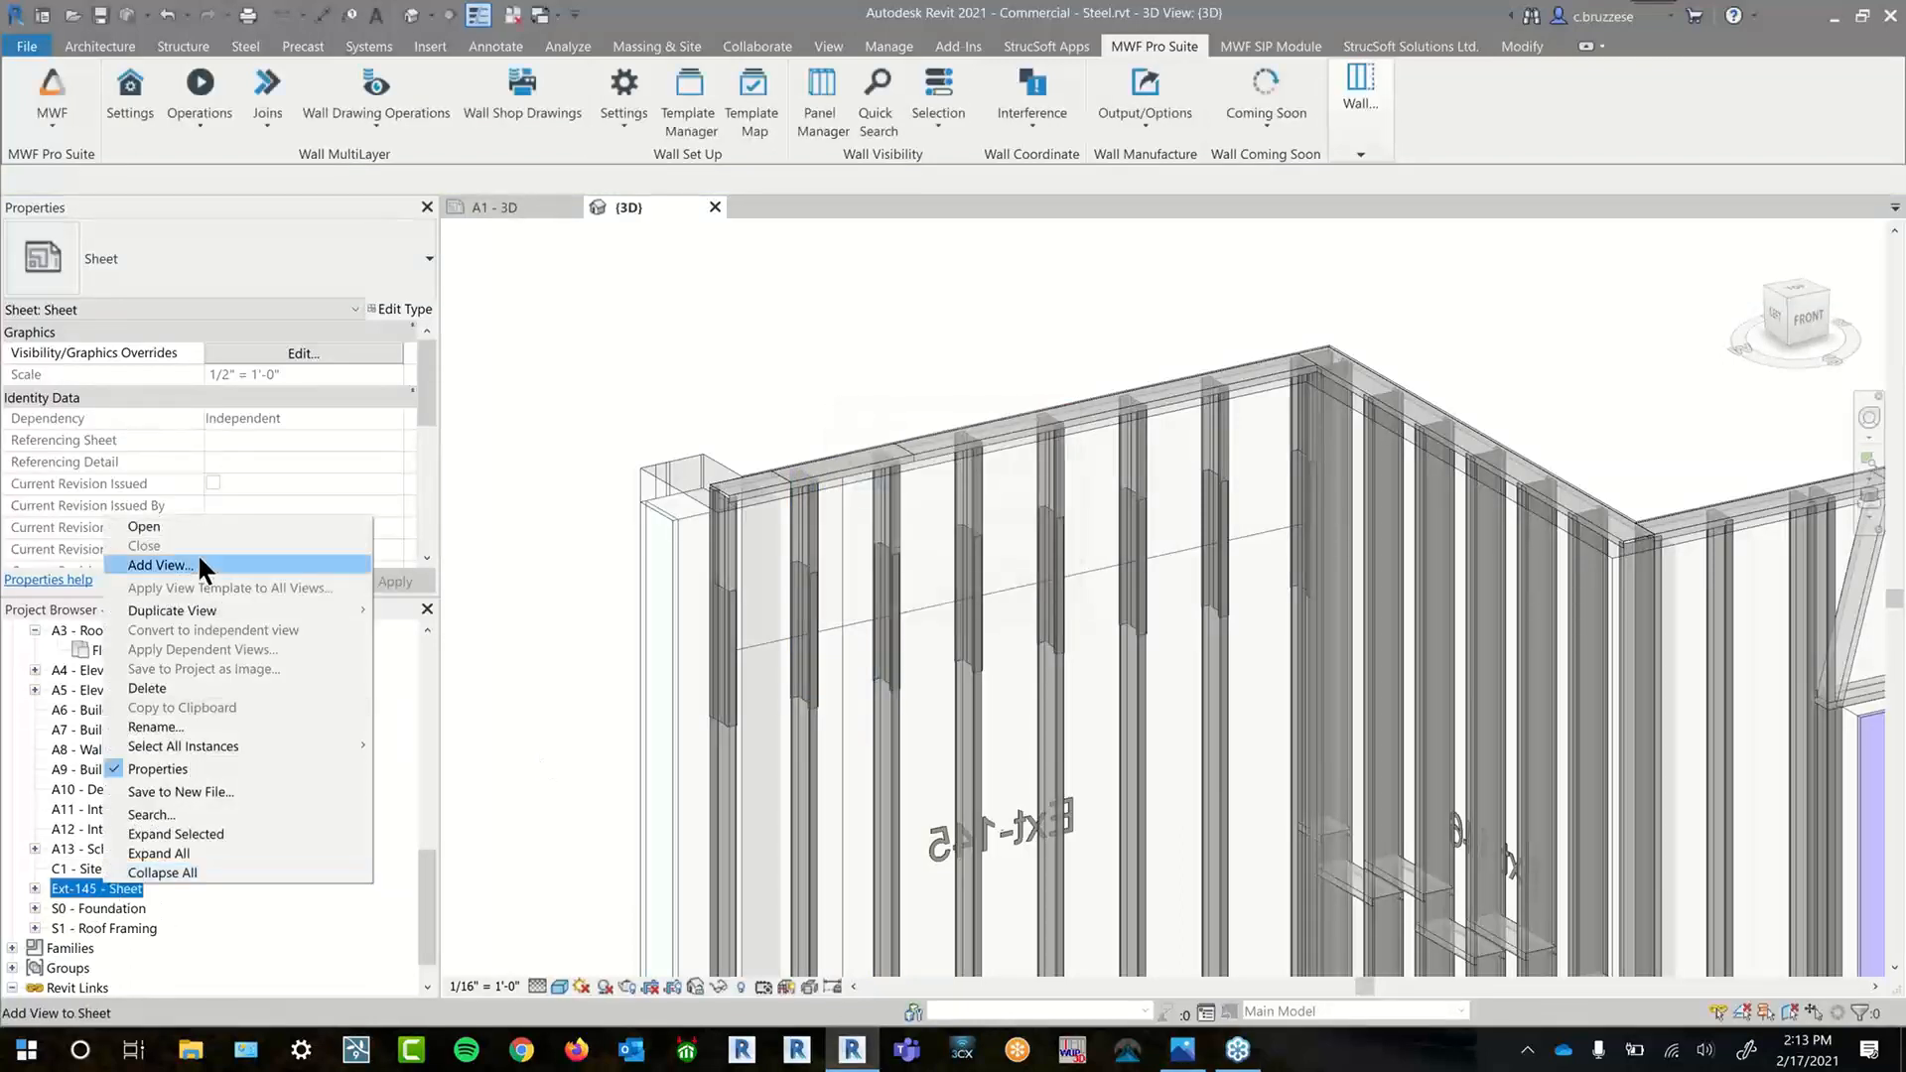
{"action": "left_click", "coordinate": [189, 526]}
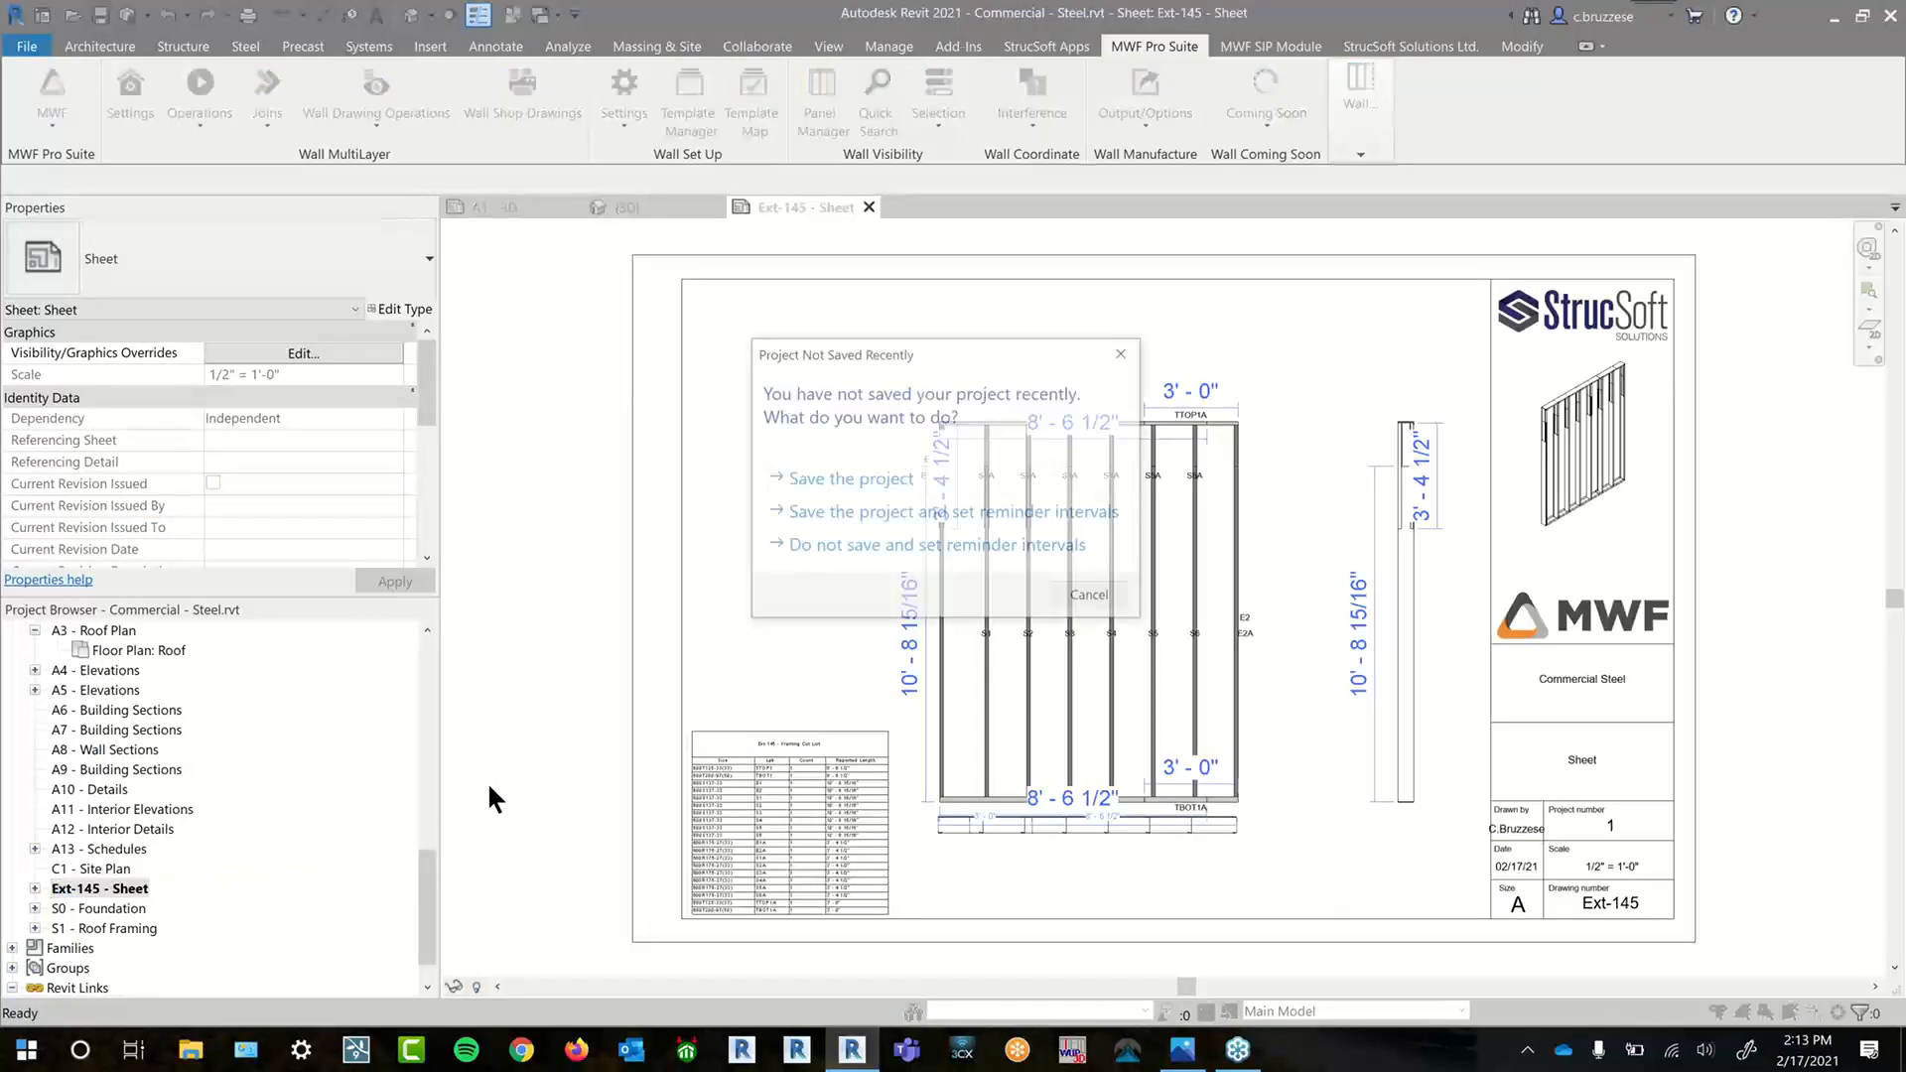
{"action": "left_click", "coordinate": [1125, 354]}
- Move the framing floor plan viewport down on the sheet, clear of the framing elevation's lower dimension
{"action": "scroll", "coordinate": [1153, 366], "scroll_direction": "up", "scroll_amount": 2}
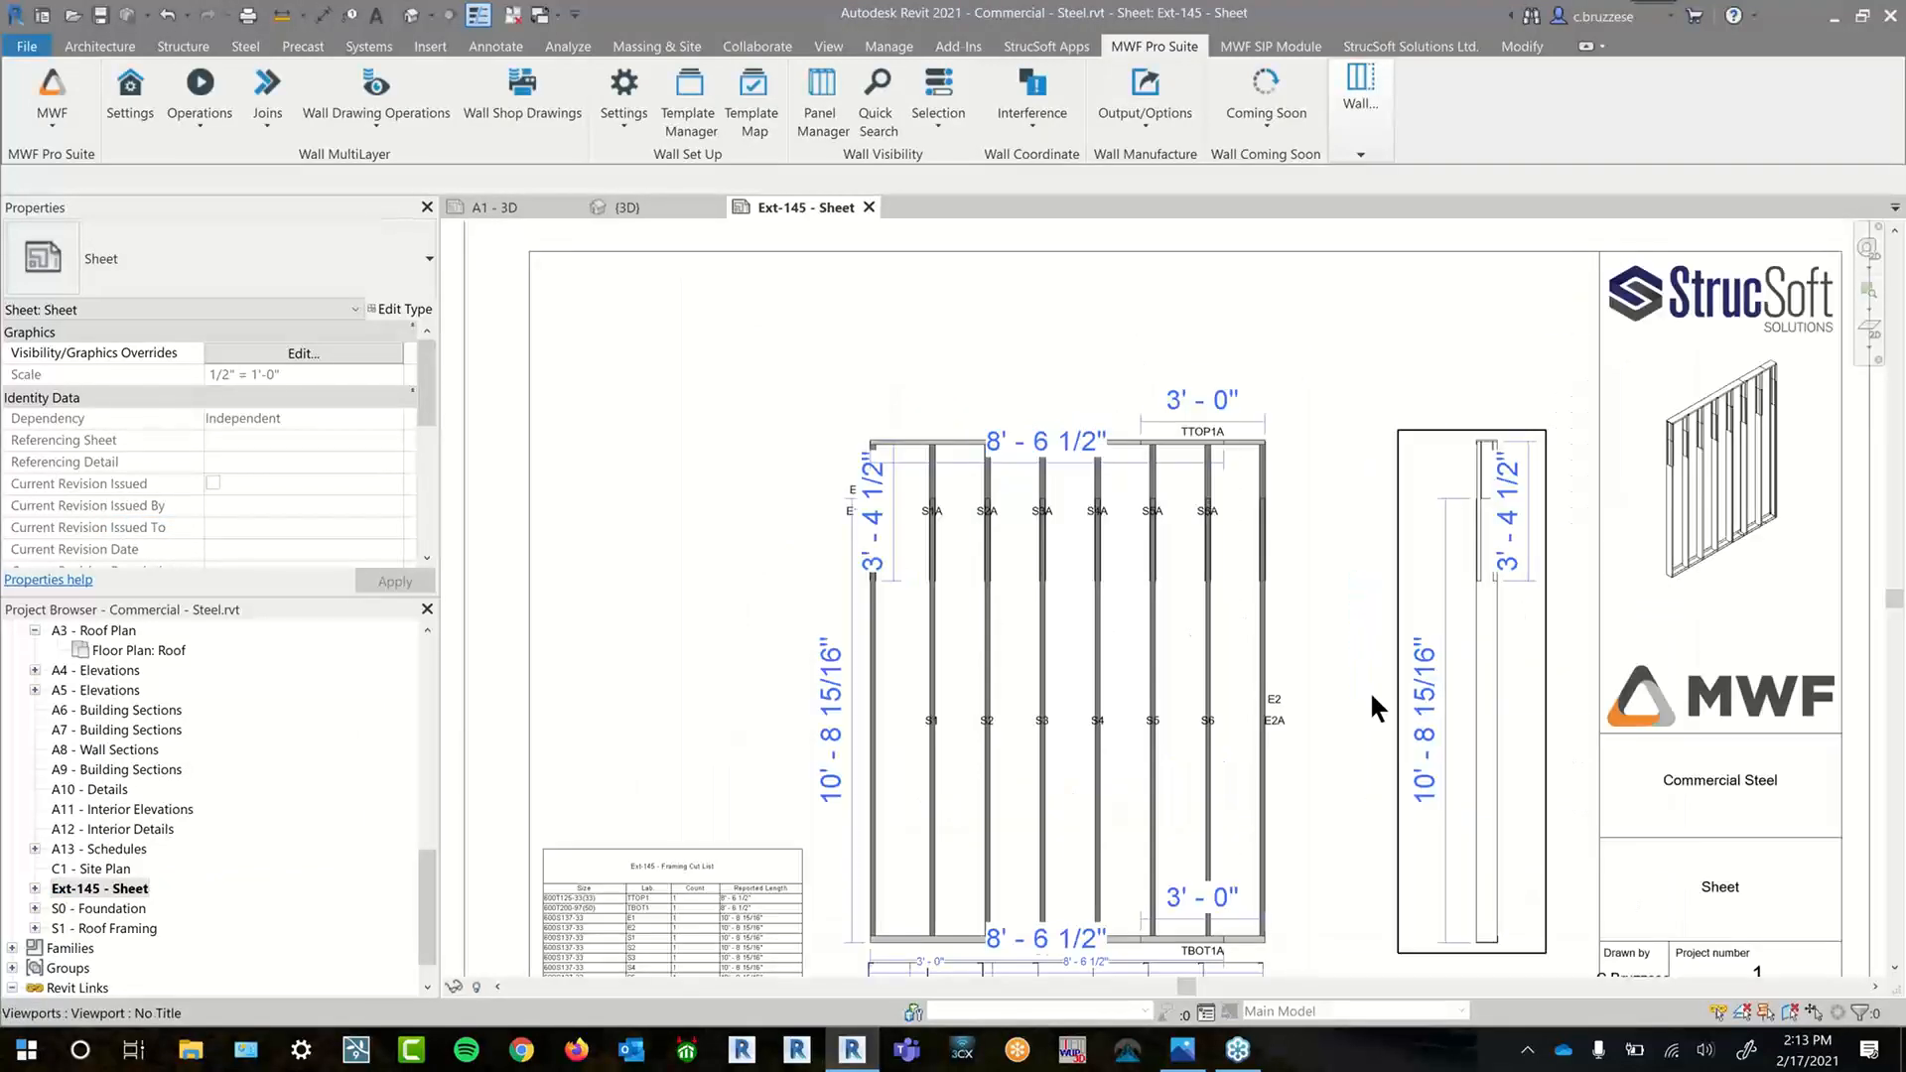
{"action": "middle_click_drag", "start_coordinate": [1372, 696], "coordinate": [1362, 629]}
{"action": "left_click", "coordinate": [1150, 894]}
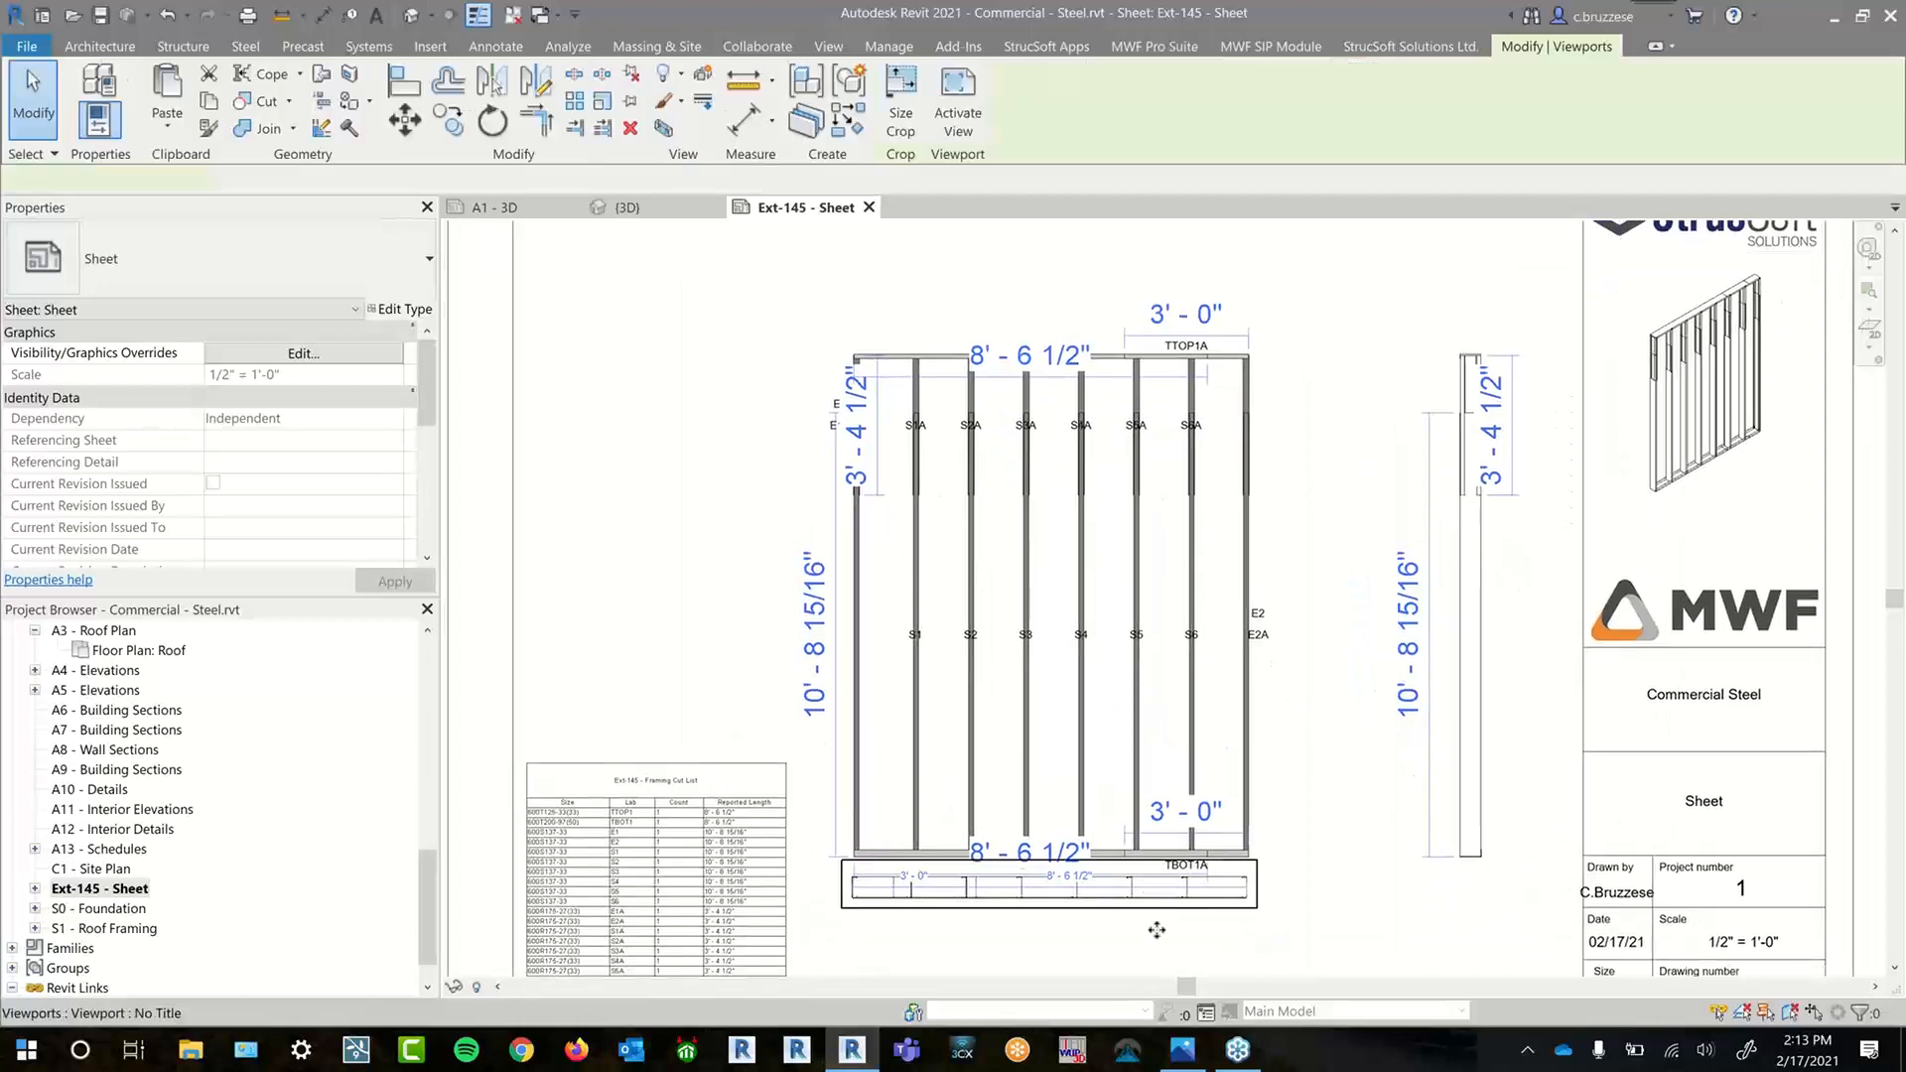
{"action": "left_click_drag", "start_coordinate": [1156, 929], "coordinate": [1157, 975]}
- Activate the framing elevation viewport and move the 3' - 4 1/2" height dimension outside the panel's left edge
{"action": "left_click", "coordinate": [904, 328]}
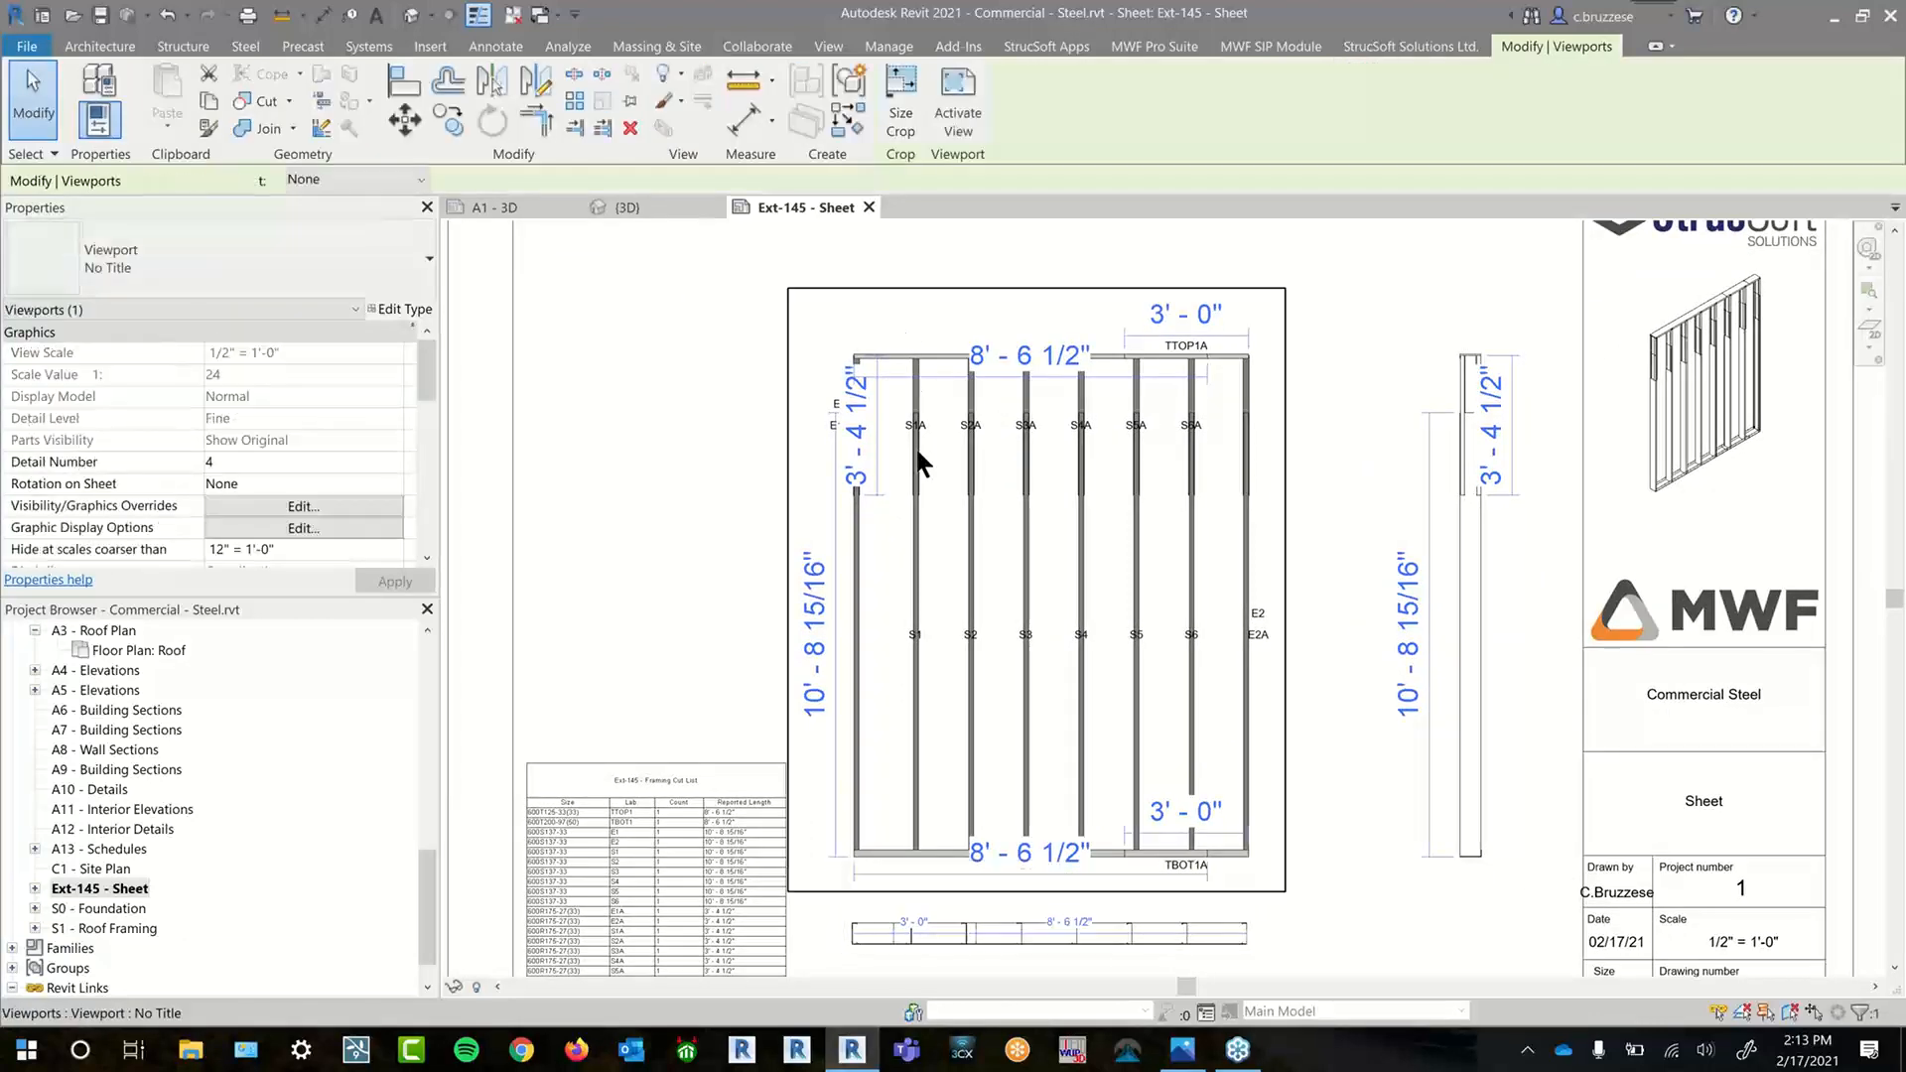
{"action": "double_click", "coordinate": [919, 447]}
{"action": "left_click", "coordinate": [866, 491]}
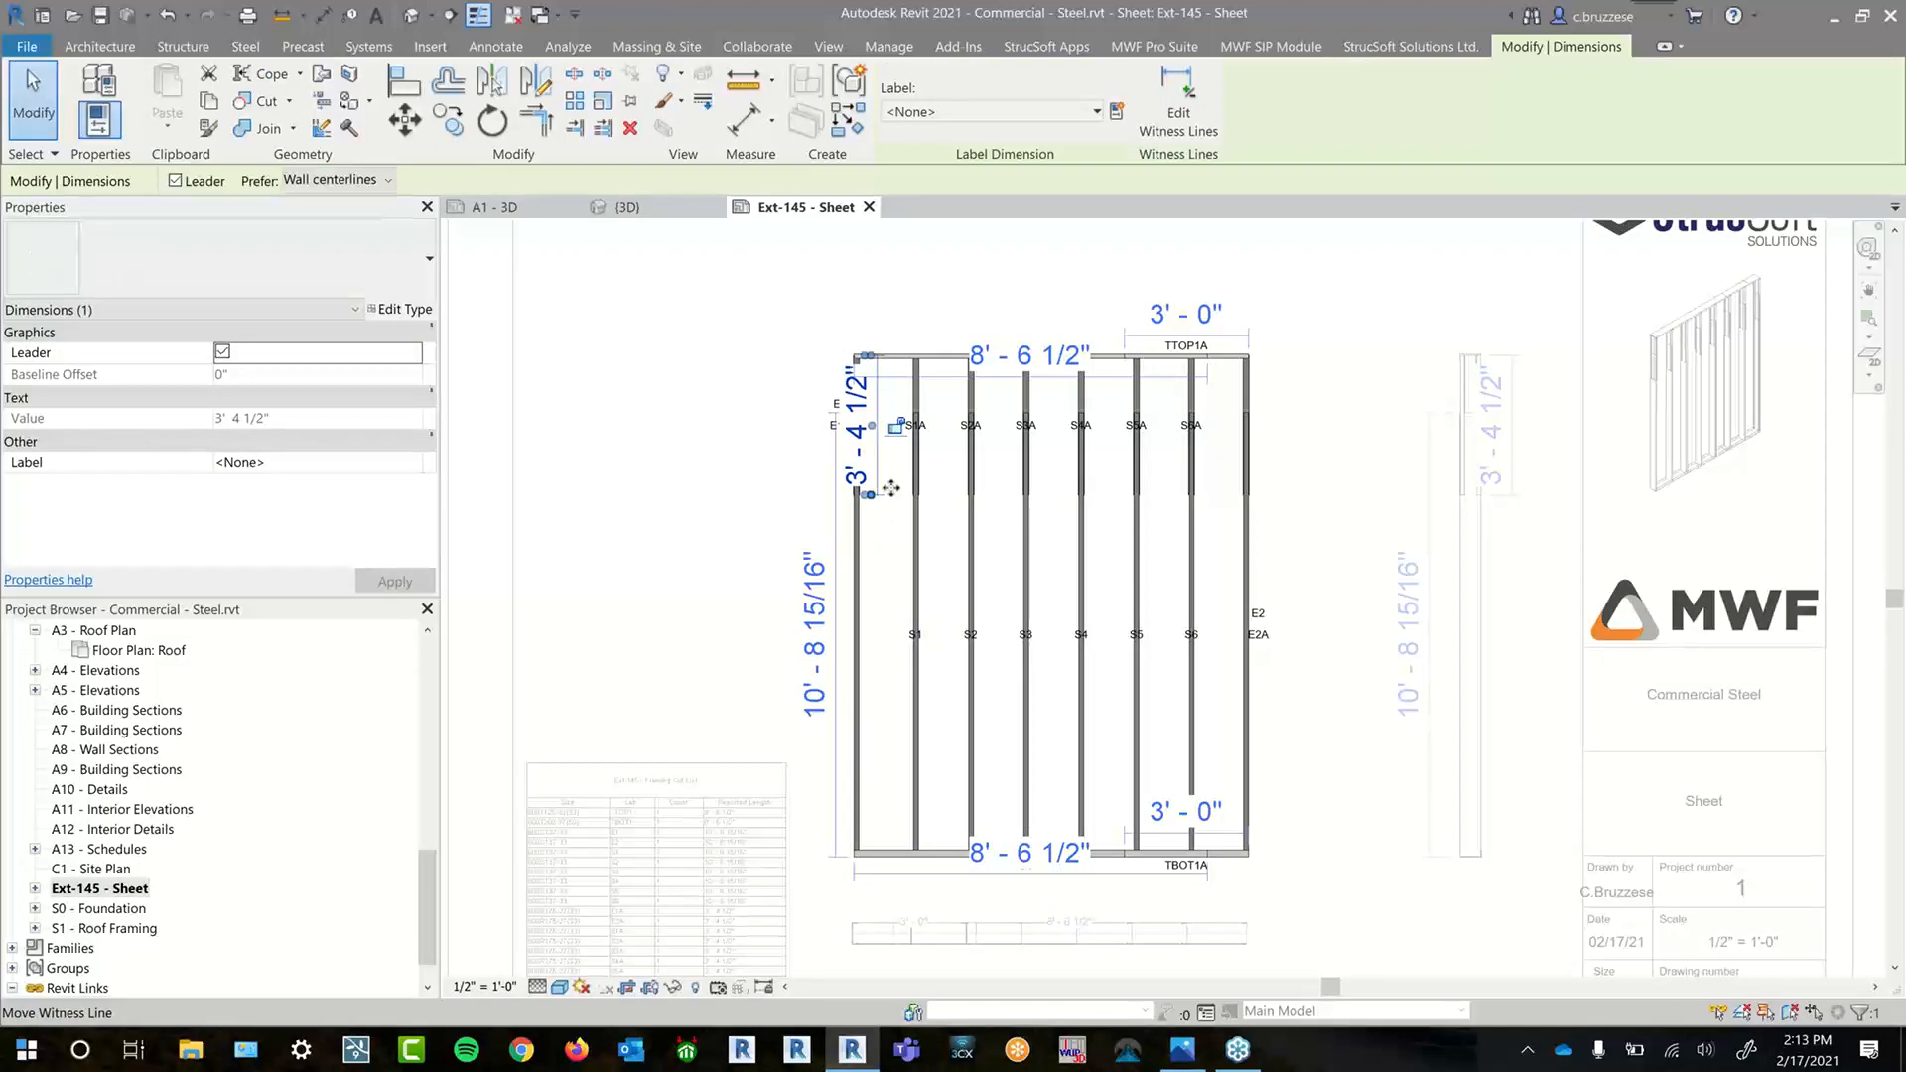
{"action": "scroll", "coordinate": [878, 494], "scroll_direction": "up", "scroll_amount": 1}
{"action": "left_click_drag", "start_coordinate": [873, 552], "coordinate": [776, 551]}
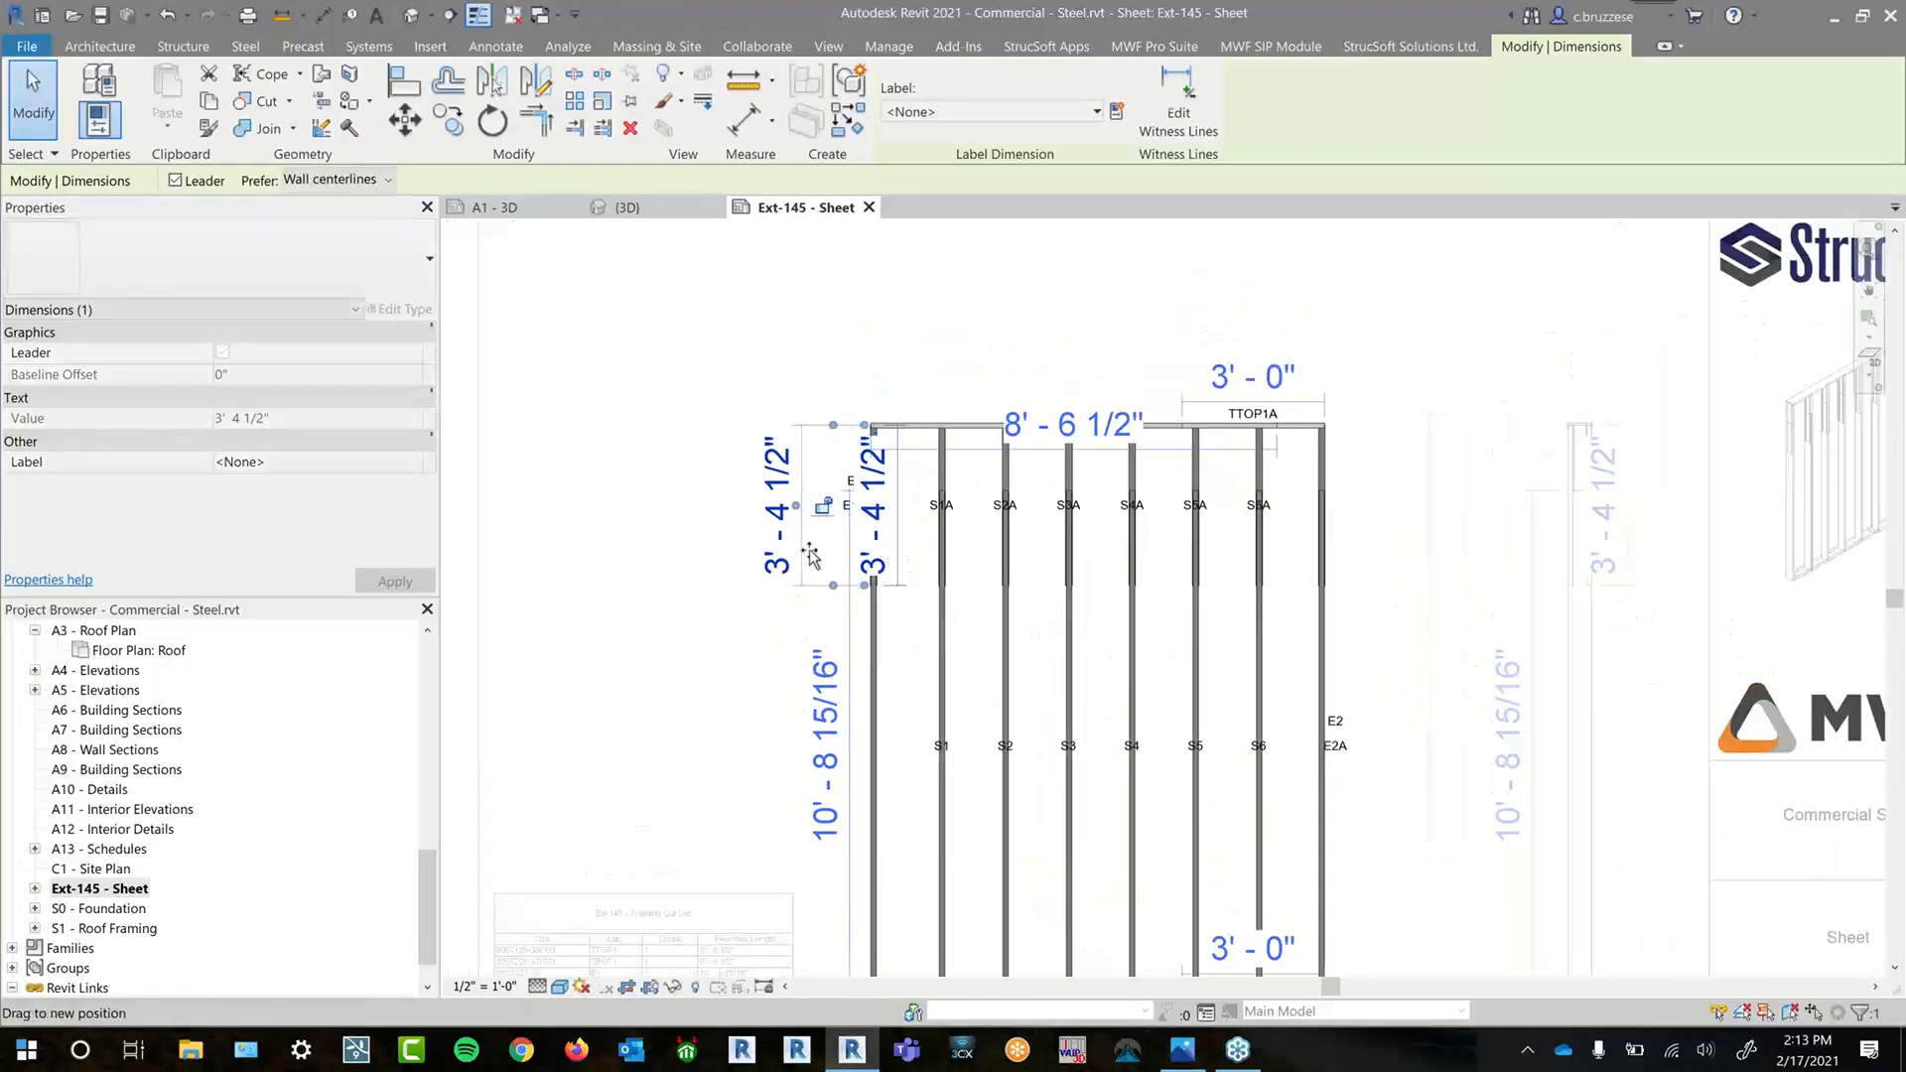
- Move the elevation's upper 8' - 6 1/2" dimension above the 3' - 0" dimension, clear of the top track
{"action": "left_click", "coordinate": [1164, 452]}
{"action": "left_click_drag", "start_coordinate": [1164, 451], "coordinate": [1148, 340]}
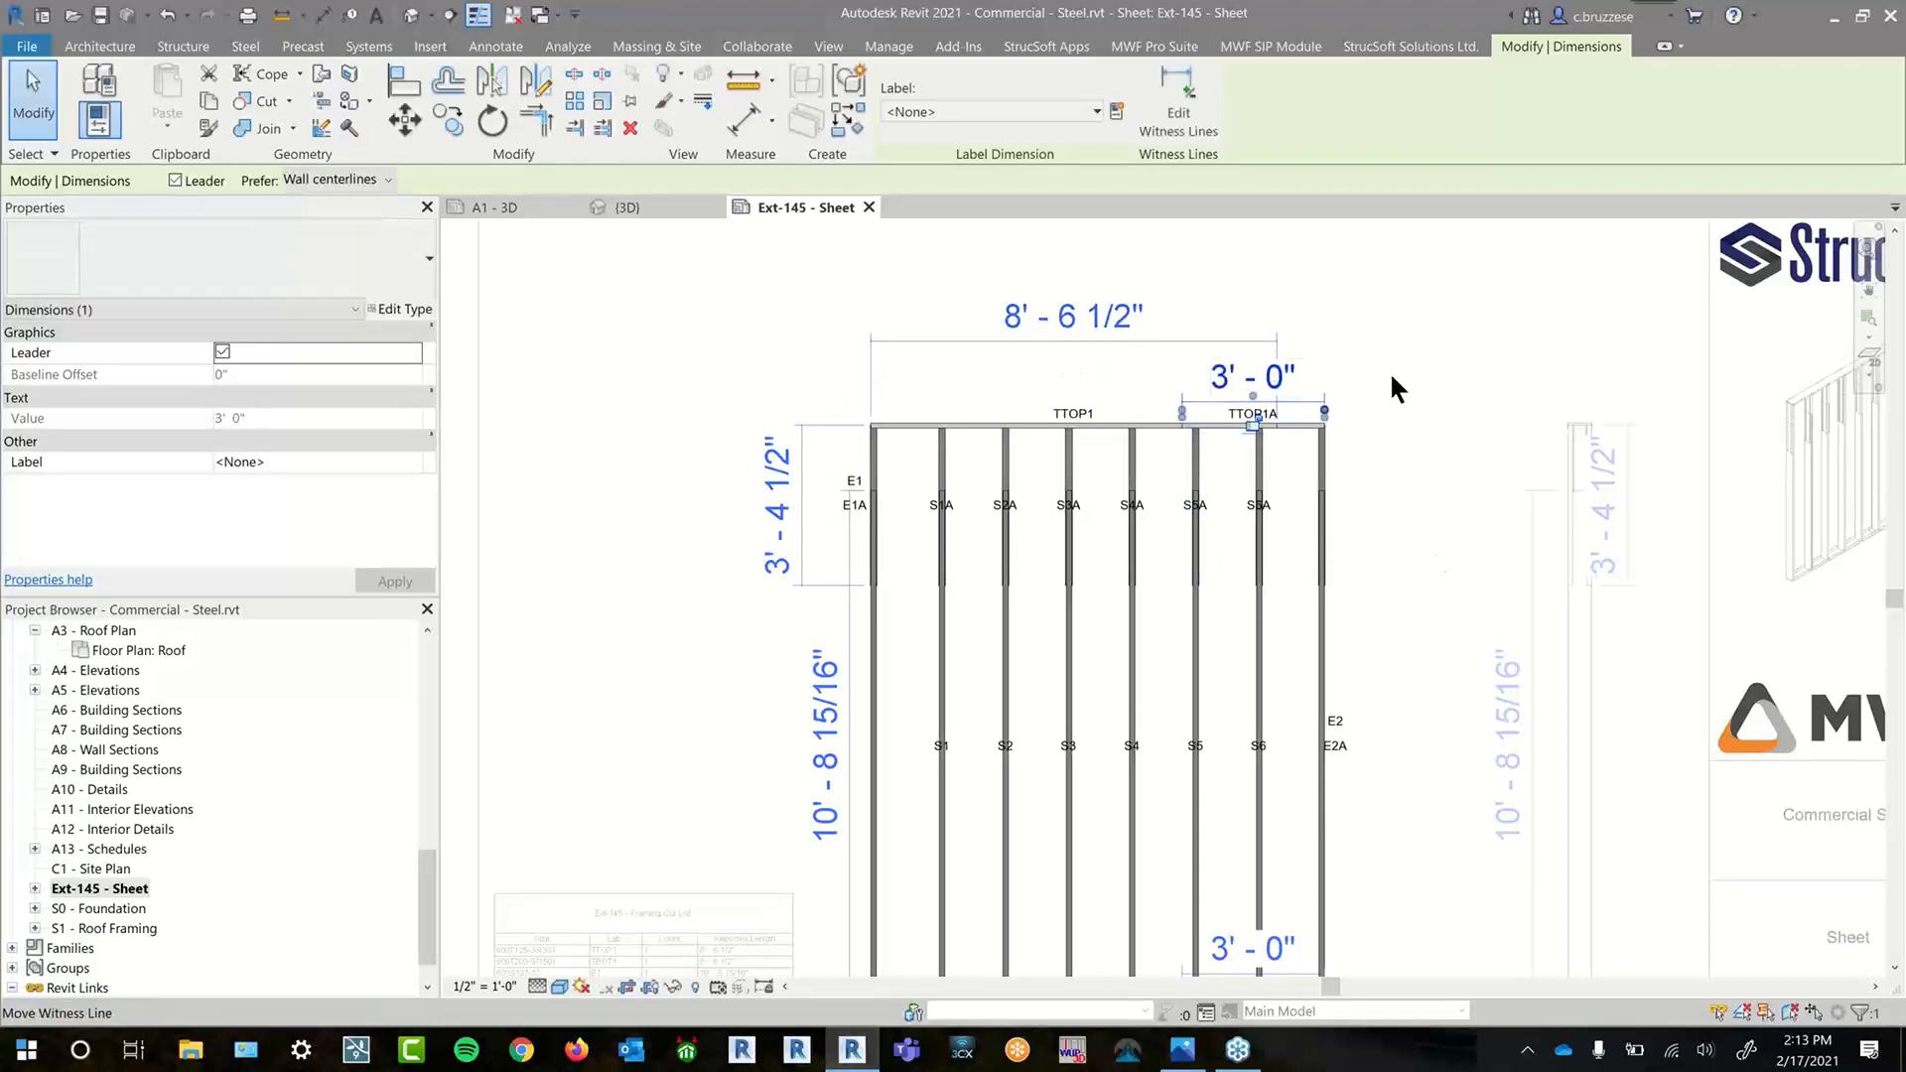
{"action": "left_click", "coordinate": [1422, 348]}
{"action": "scroll", "coordinate": [1385, 434], "scroll_direction": "down", "scroll_amount": 1}
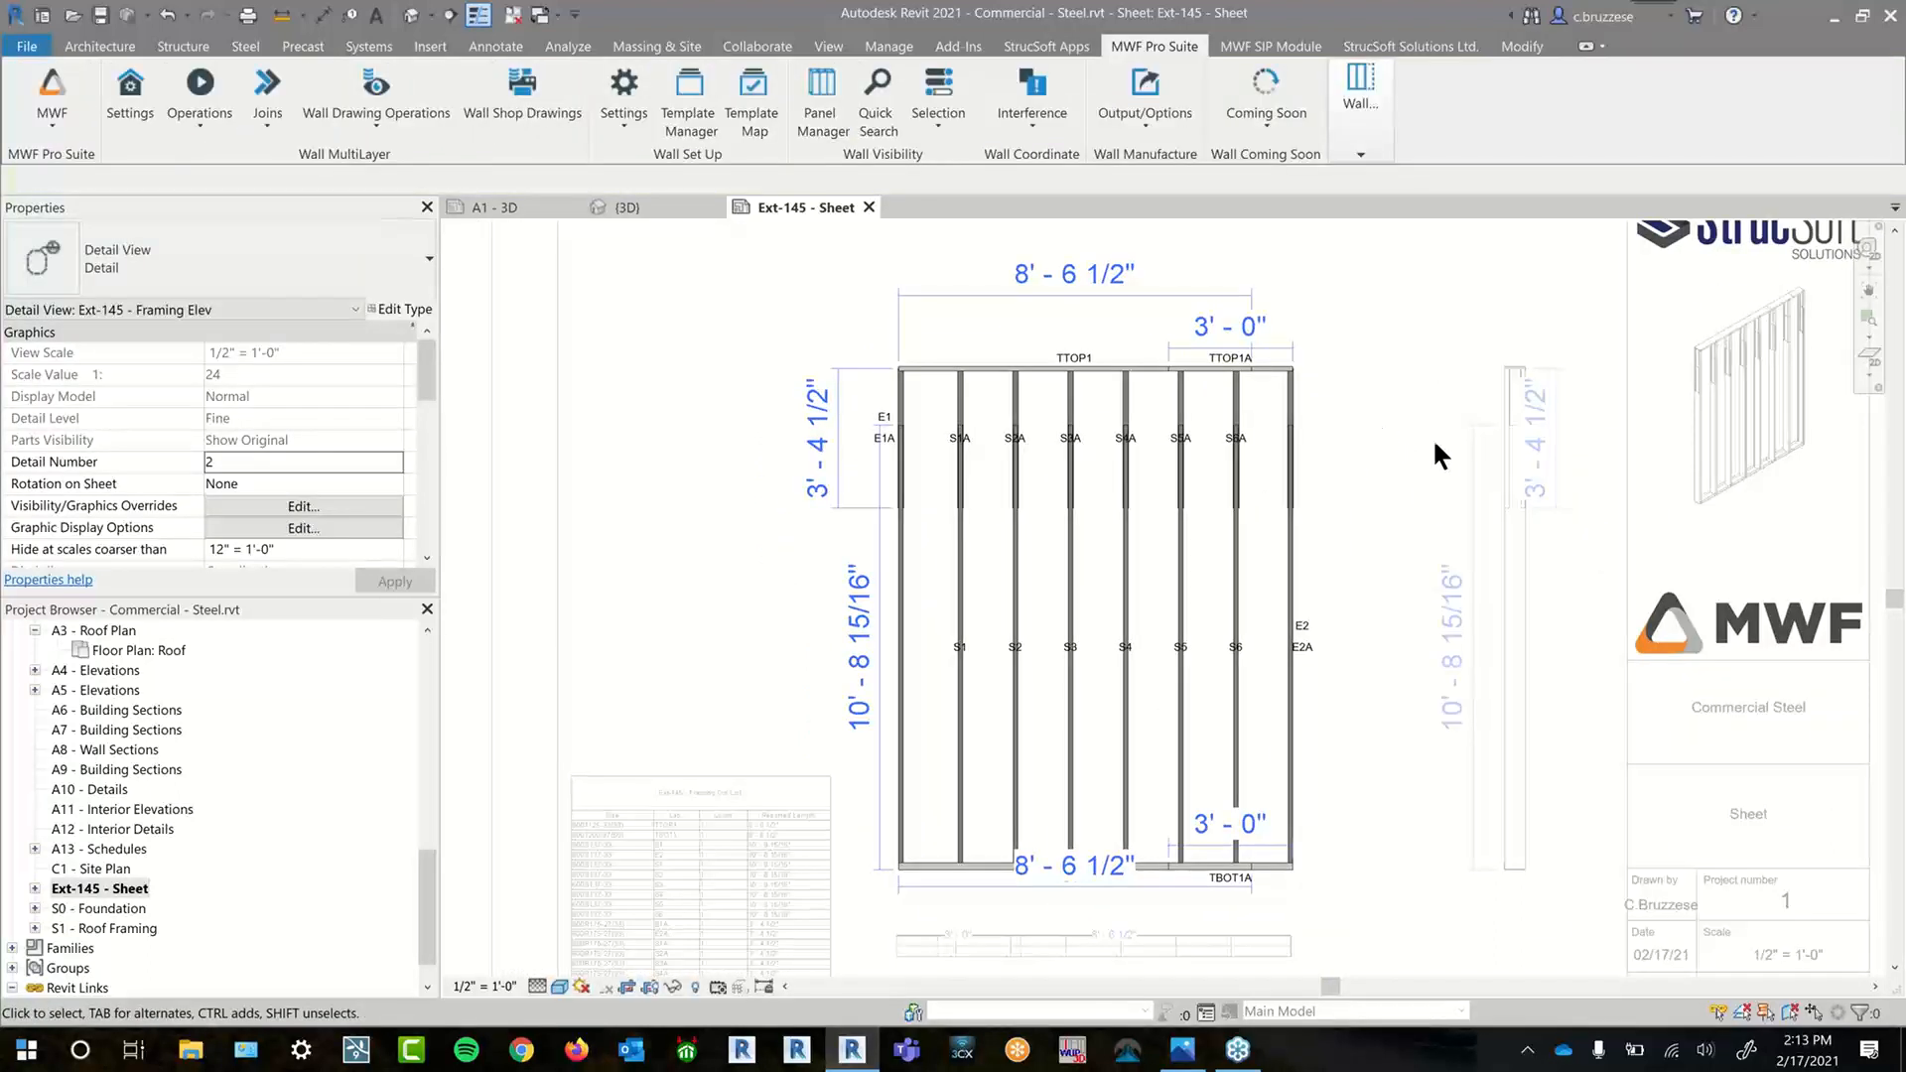
- Move the elevation's lower 8' - 6 1/2" dimension below the bottom track and return from the active view to the sheet
{"action": "middle_click_drag", "start_coordinate": [1342, 811], "coordinate": [1311, 675]}
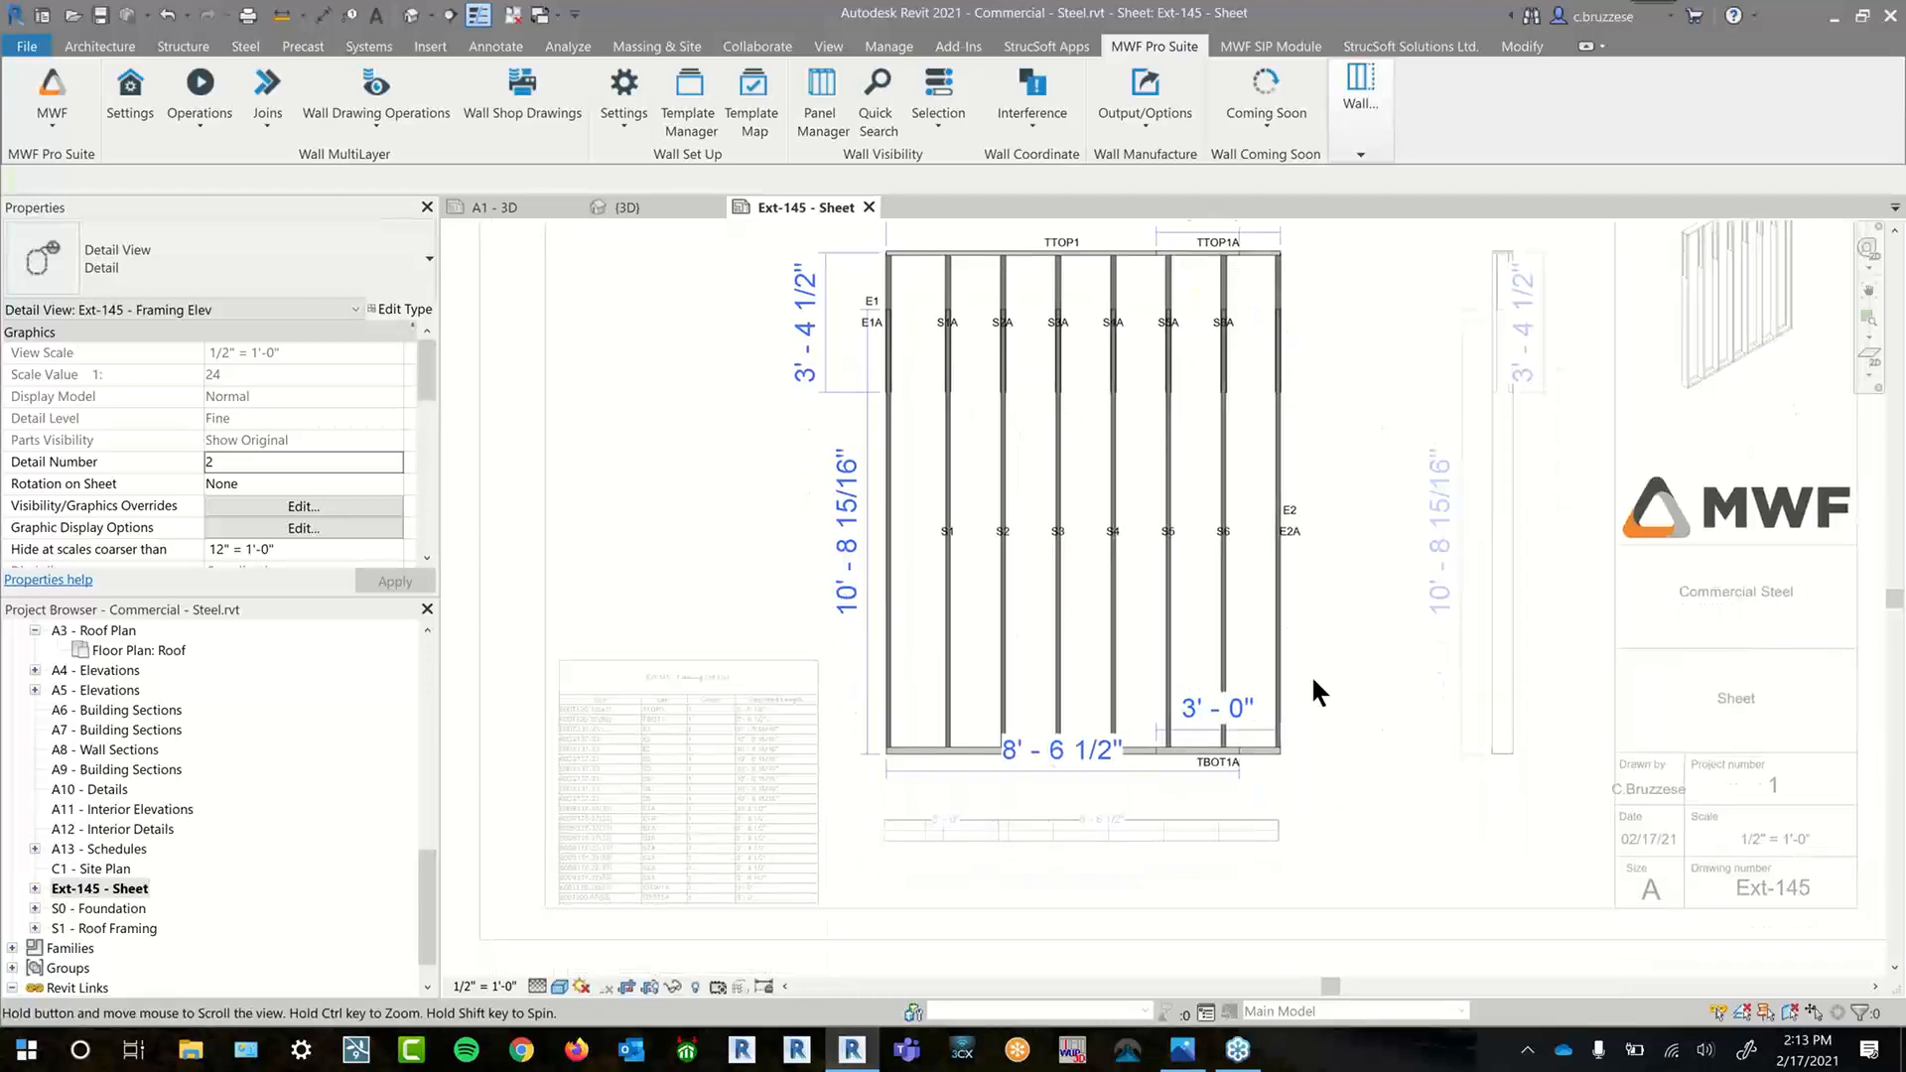
{"action": "left_click", "coordinate": [1176, 772]}
{"action": "left_click_drag", "start_coordinate": [1175, 773], "coordinate": [1178, 788]}
{"action": "left_click", "coordinate": [1261, 720]}
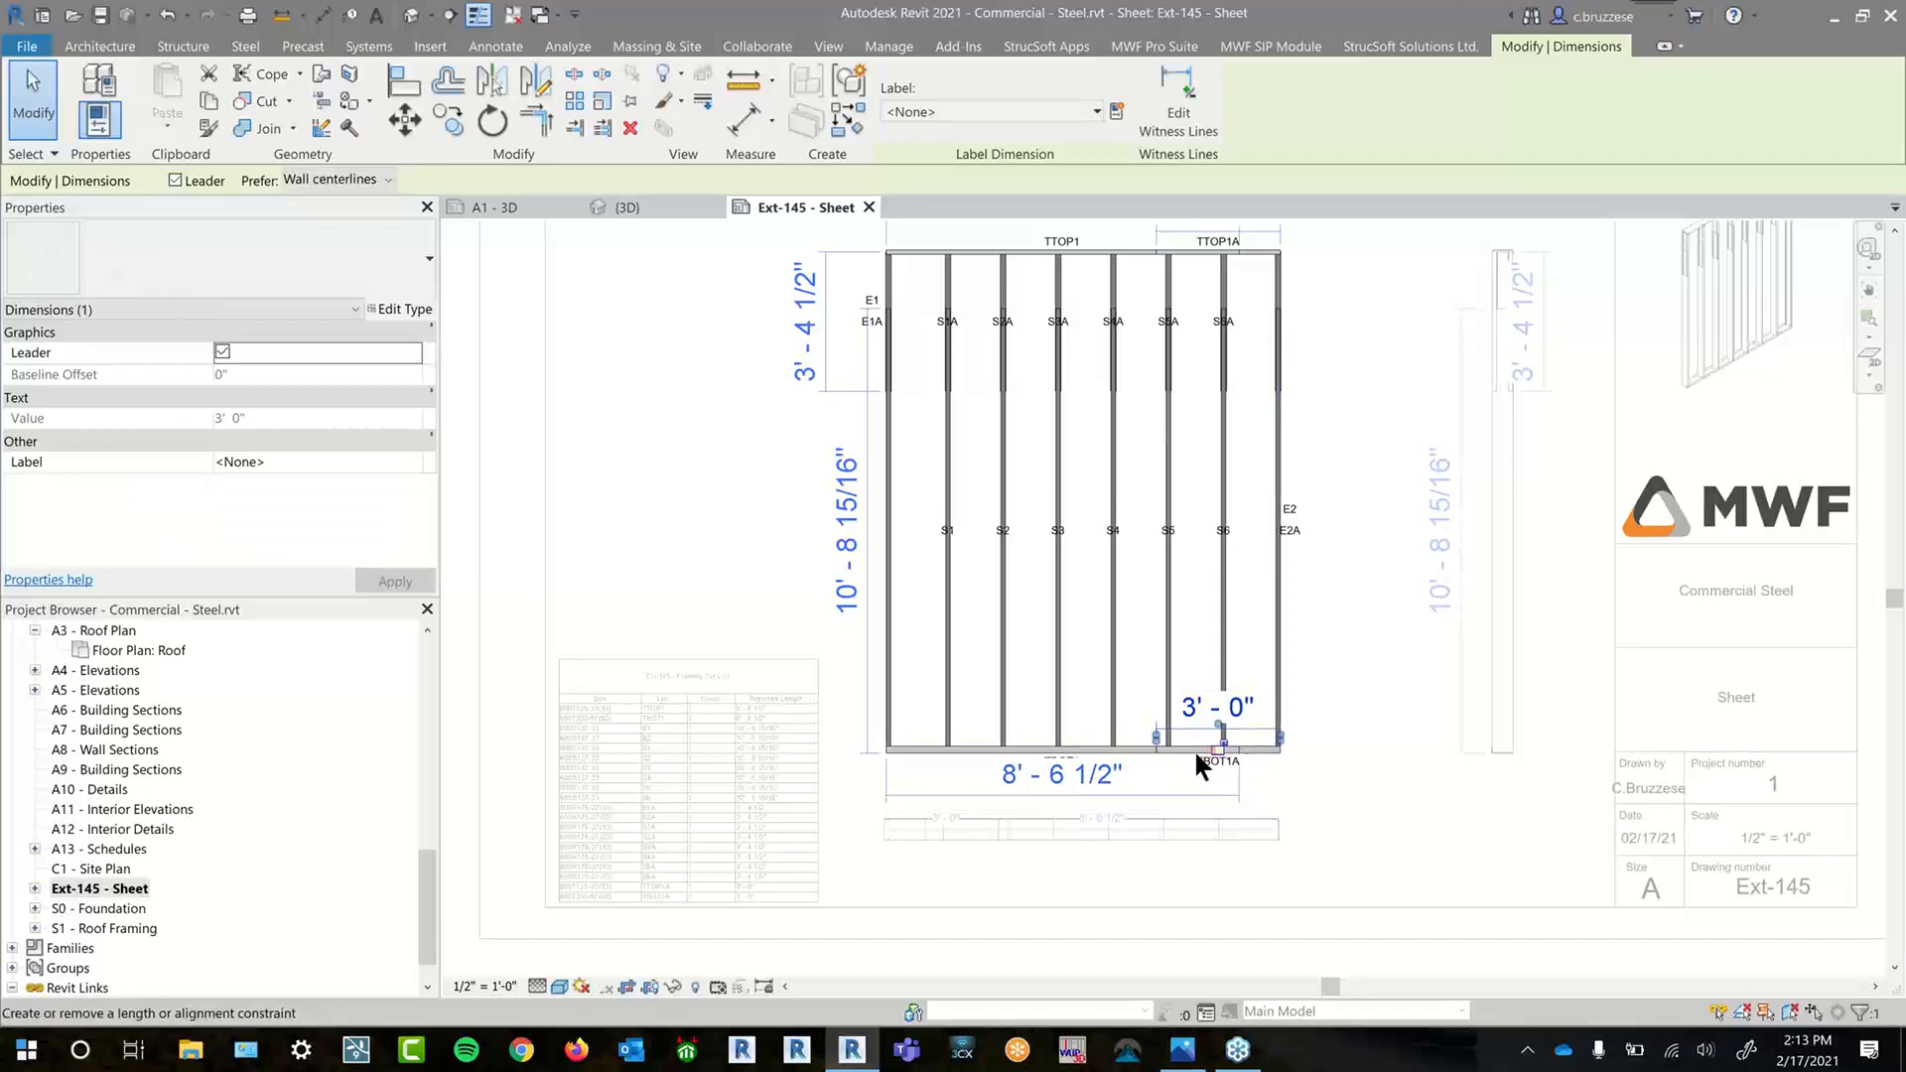
{"action": "middle_click_drag", "start_coordinate": [1252, 645], "coordinate": [1280, 777]}
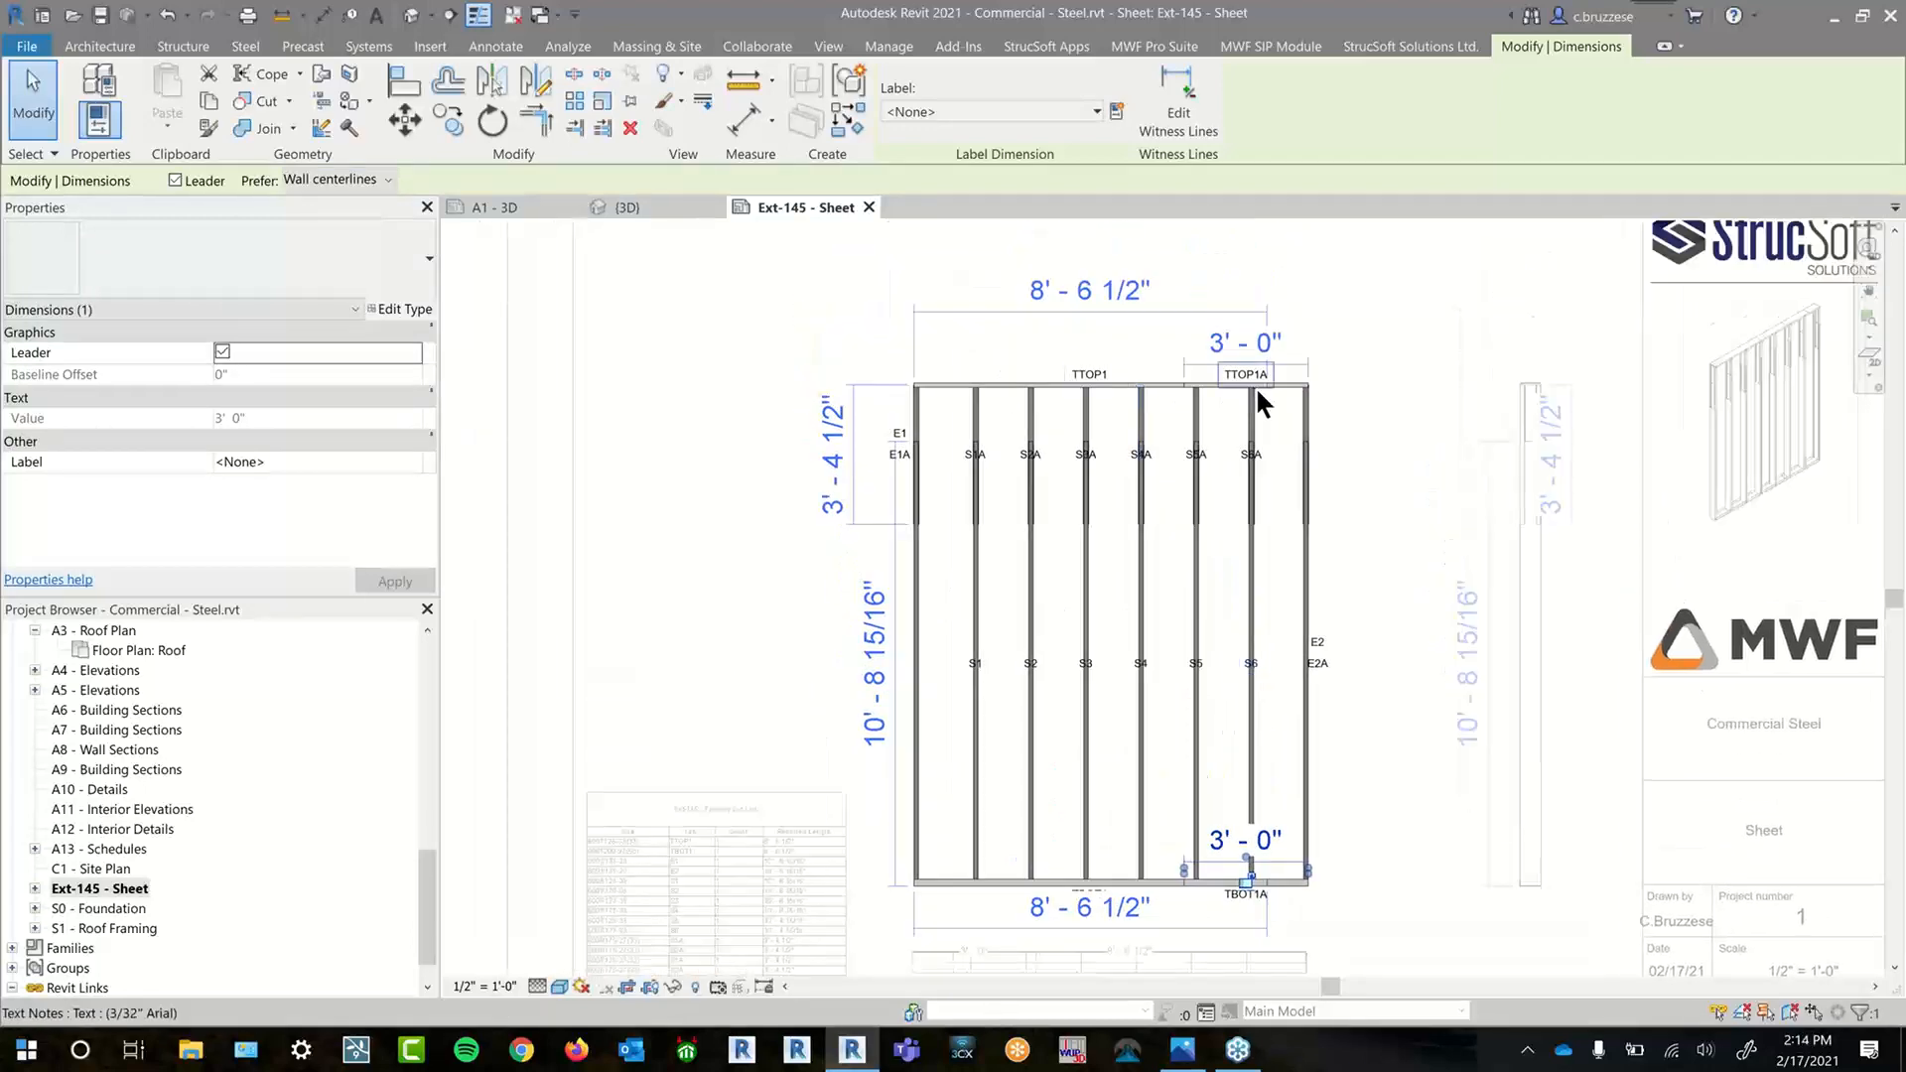
{"action": "scroll", "coordinate": [1287, 403], "scroll_direction": "up", "scroll_amount": 2}
{"action": "scroll", "coordinate": [1509, 710], "scroll_direction": "down", "scroll_amount": 2}
{"action": "scroll", "coordinate": [1539, 708], "scroll_direction": "up", "scroll_amount": 1}
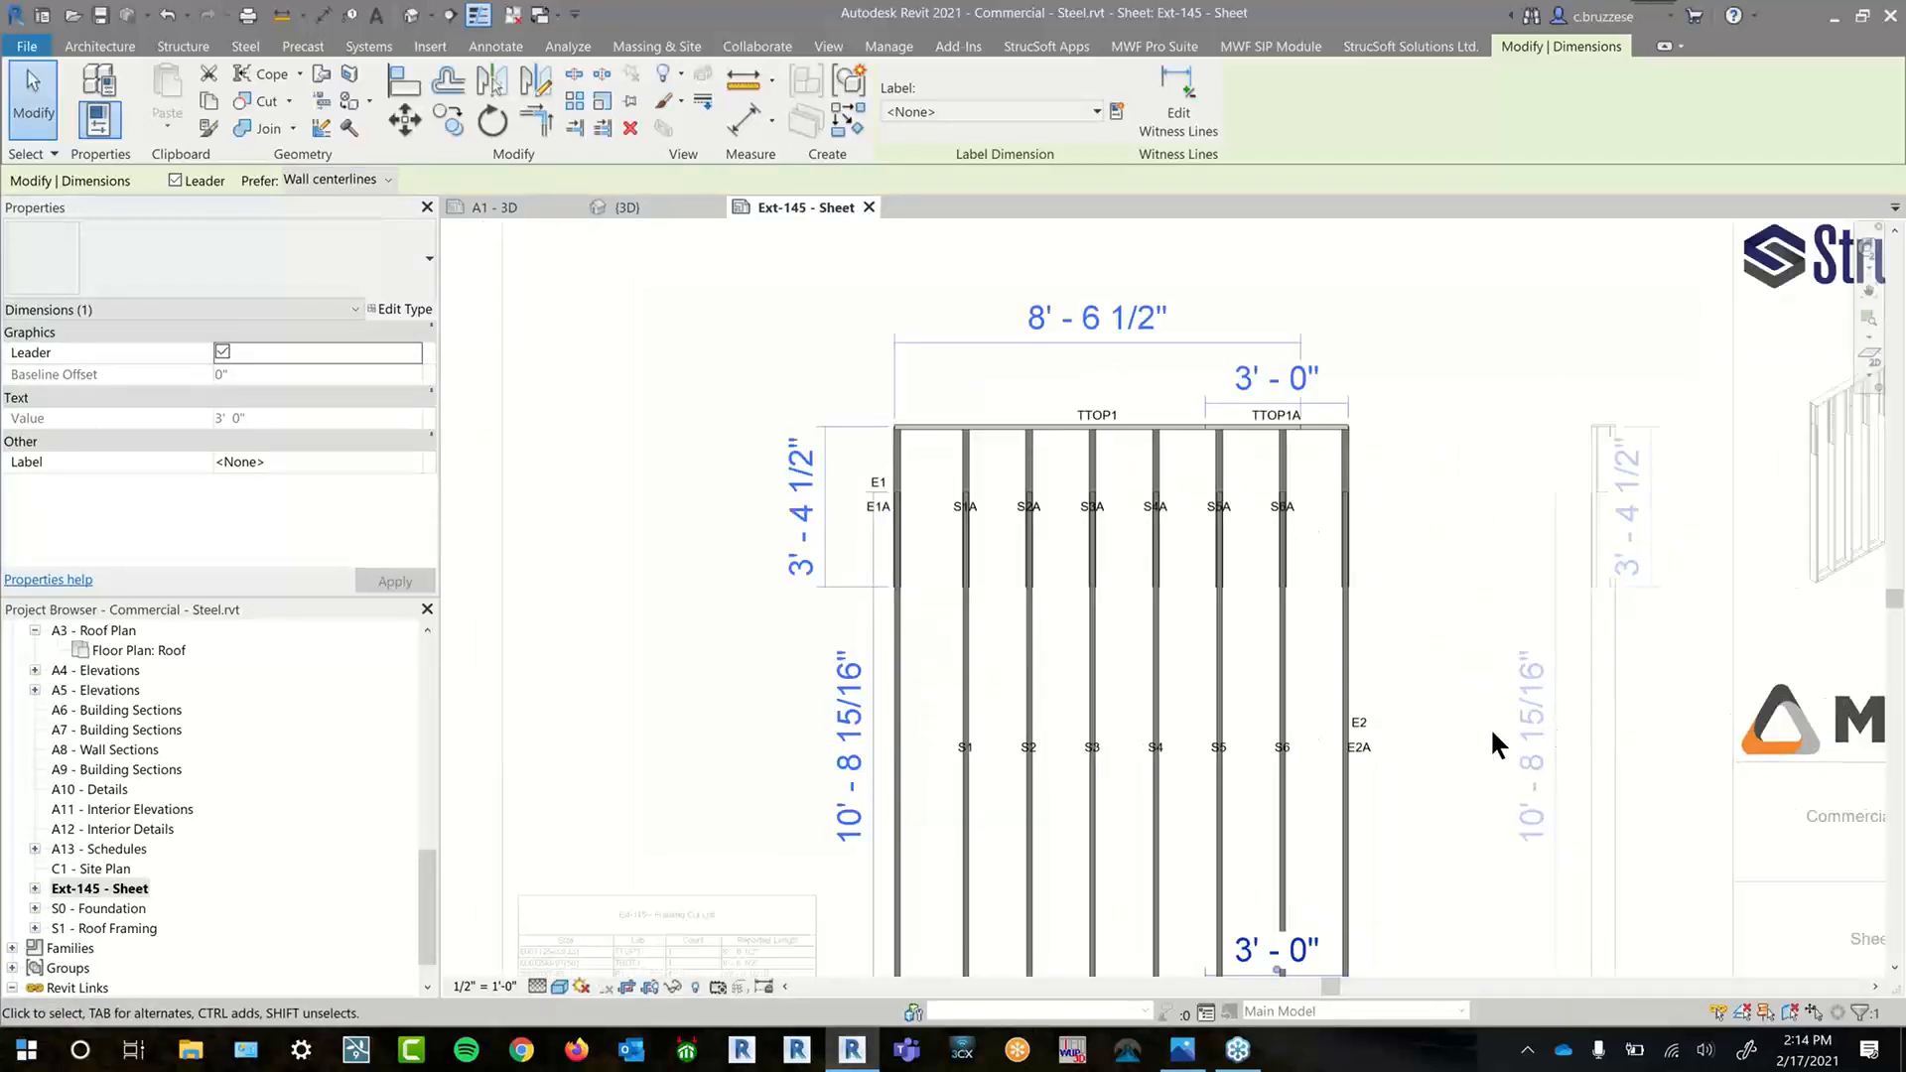
{"action": "left_click", "coordinate": [1499, 745]}
{"action": "scroll", "coordinate": [1503, 734], "scroll_direction": "down", "scroll_amount": 2}
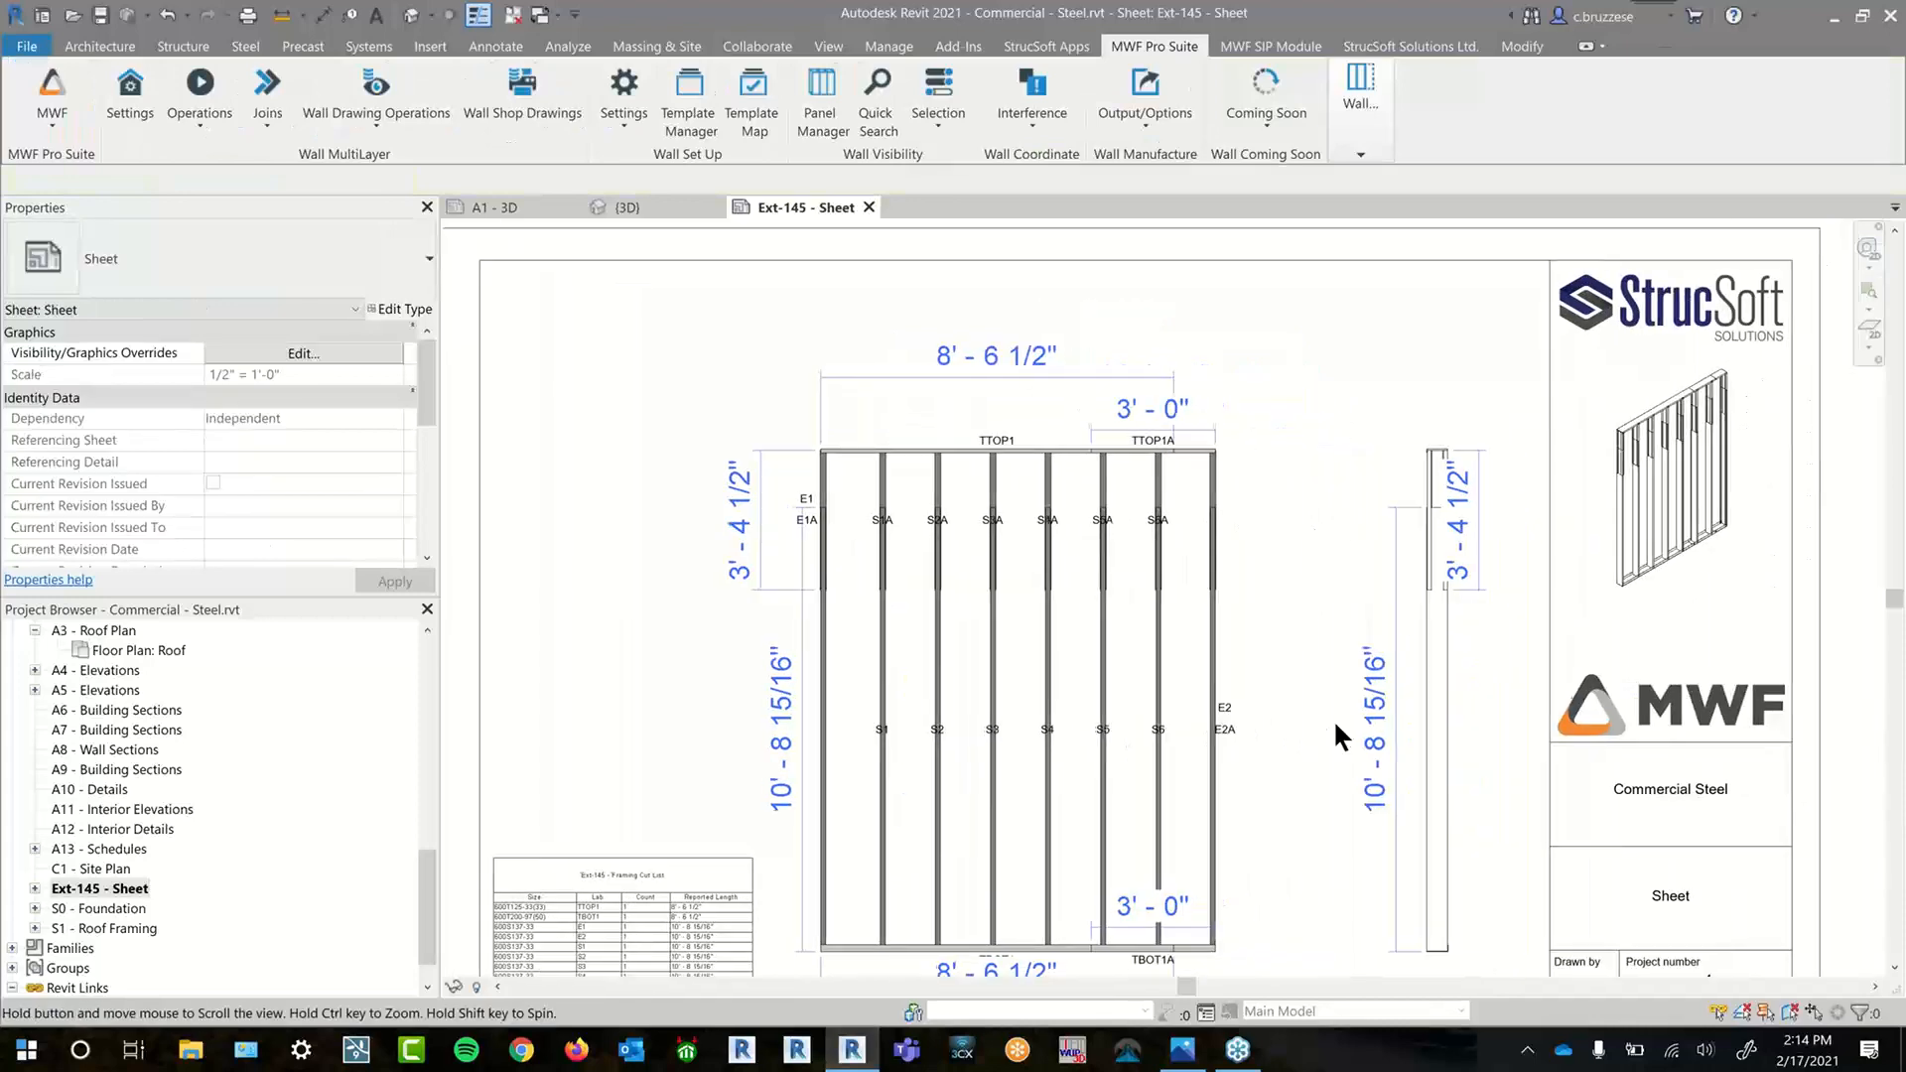
- Activate the framing section viewport, move its 3' - 4 1/2" dimension outward clear of the panel, and deactivate the view
{"action": "double_click", "coordinate": [1457, 532]}
{"action": "left_click", "coordinate": [1483, 542]}
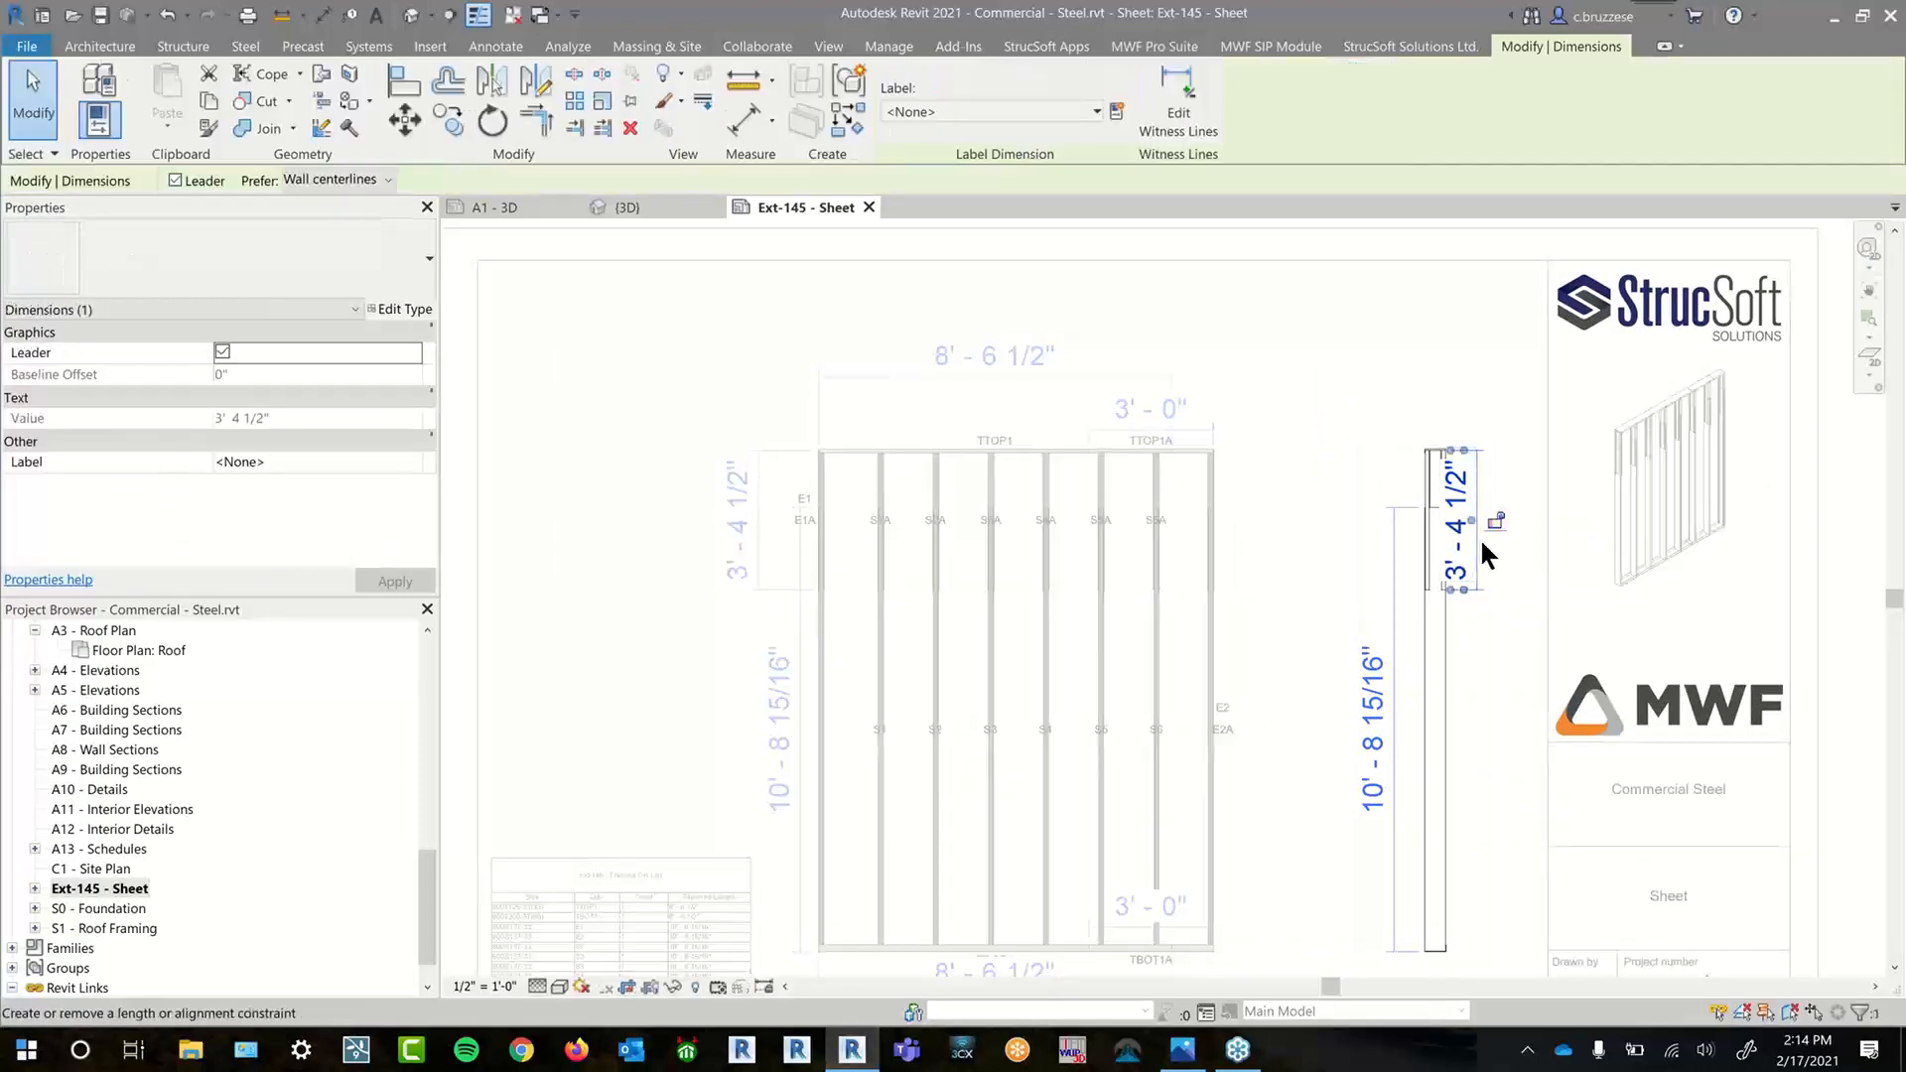
{"action": "left_click_drag", "start_coordinate": [1482, 544], "coordinate": [1536, 548]}
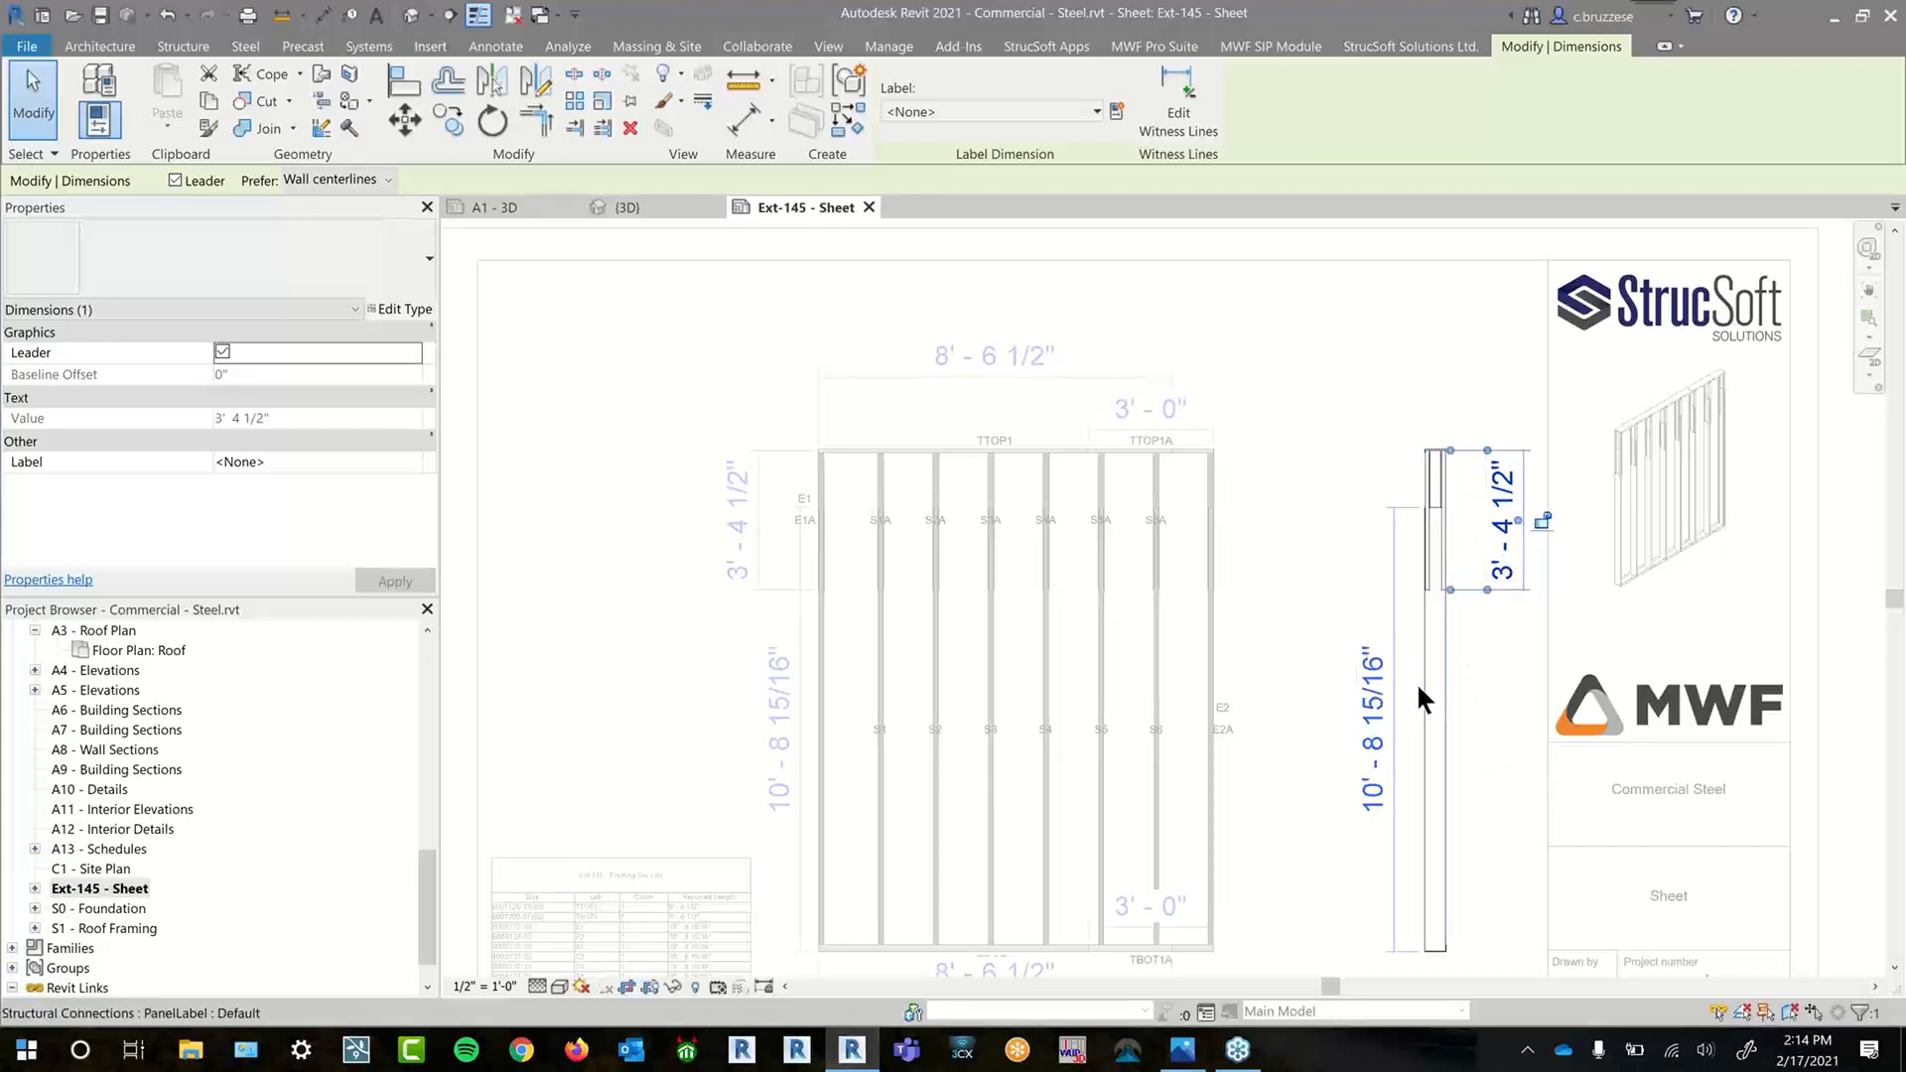
{"action": "left_click", "coordinate": [1325, 457]}
{"action": "double_click", "coordinate": [1327, 461]}
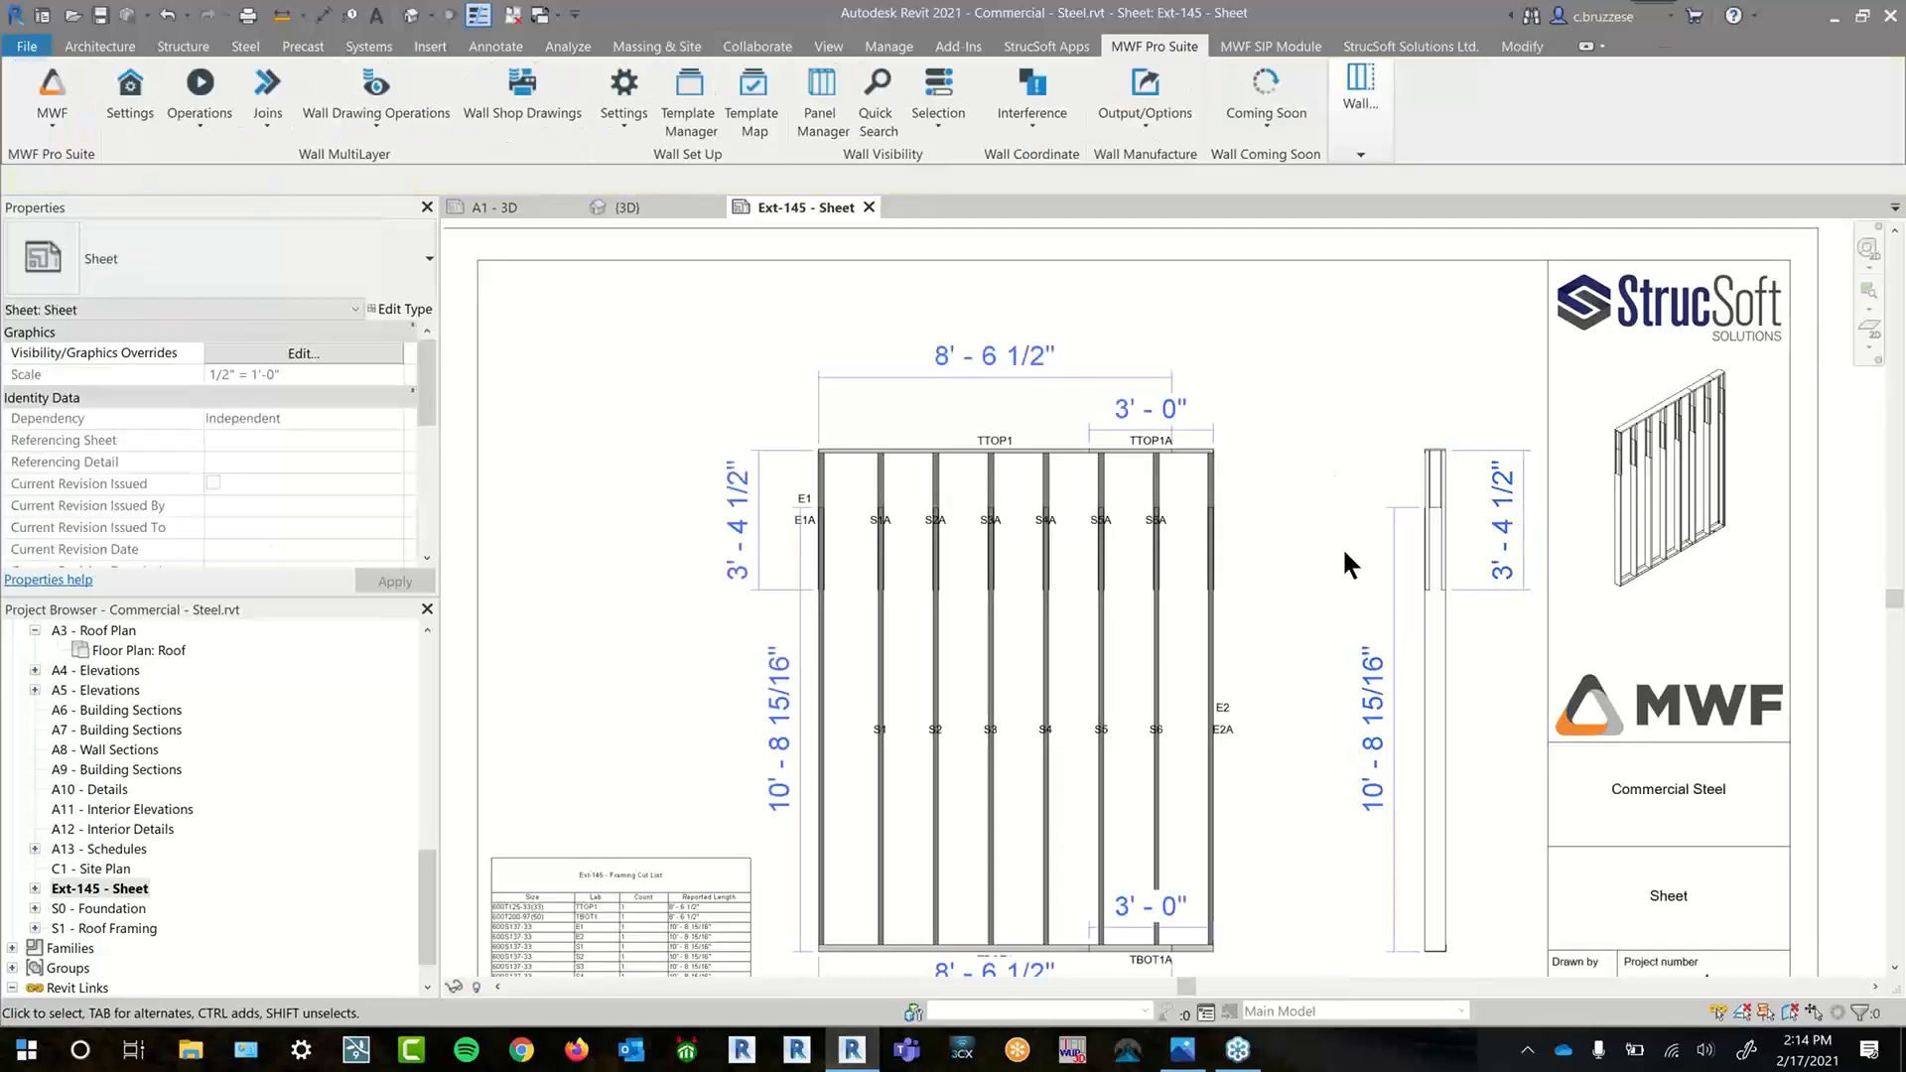
- In the framing elevation, inspect the properties and labels of lower stud S1 and its telescopic upper stud S1A
{"action": "middle_click_drag", "start_coordinate": [1283, 637], "coordinate": [1240, 575]}
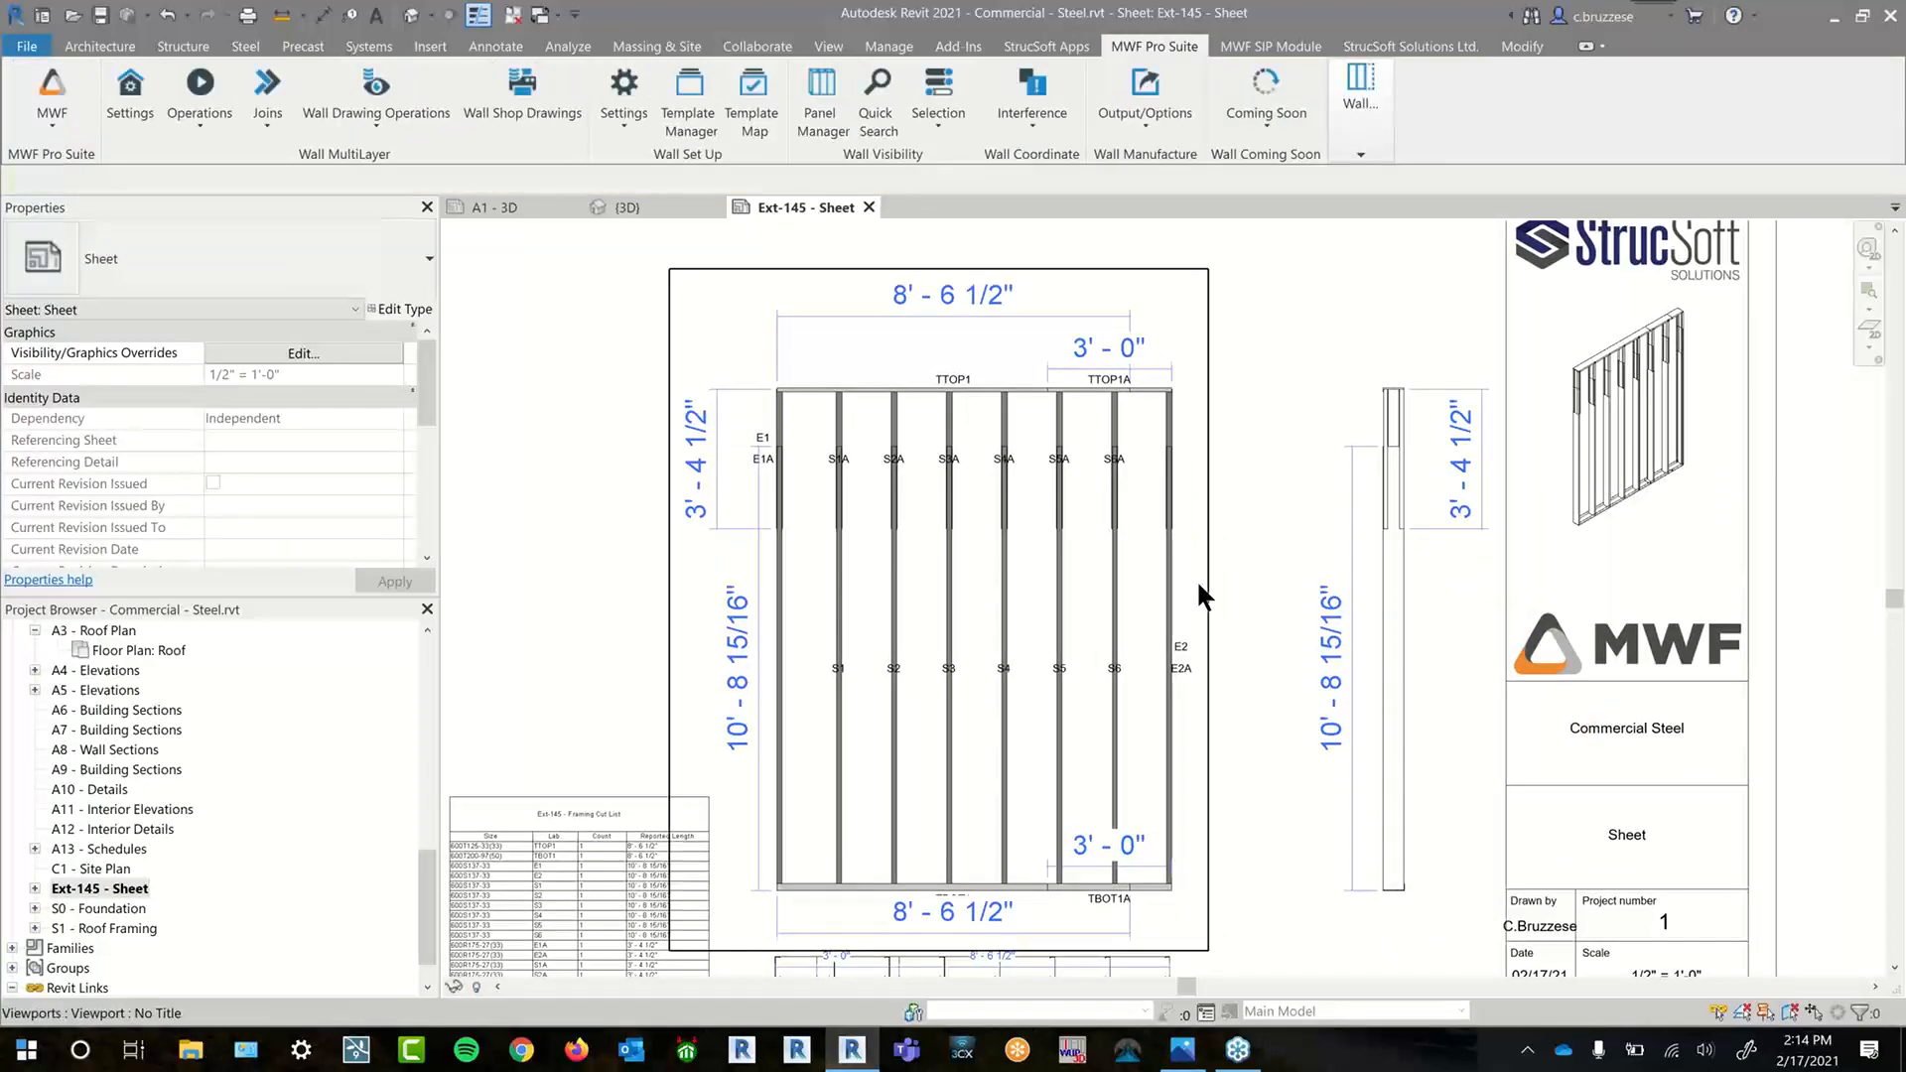
{"action": "scroll", "coordinate": [905, 467], "scroll_direction": "up", "scroll_amount": 2}
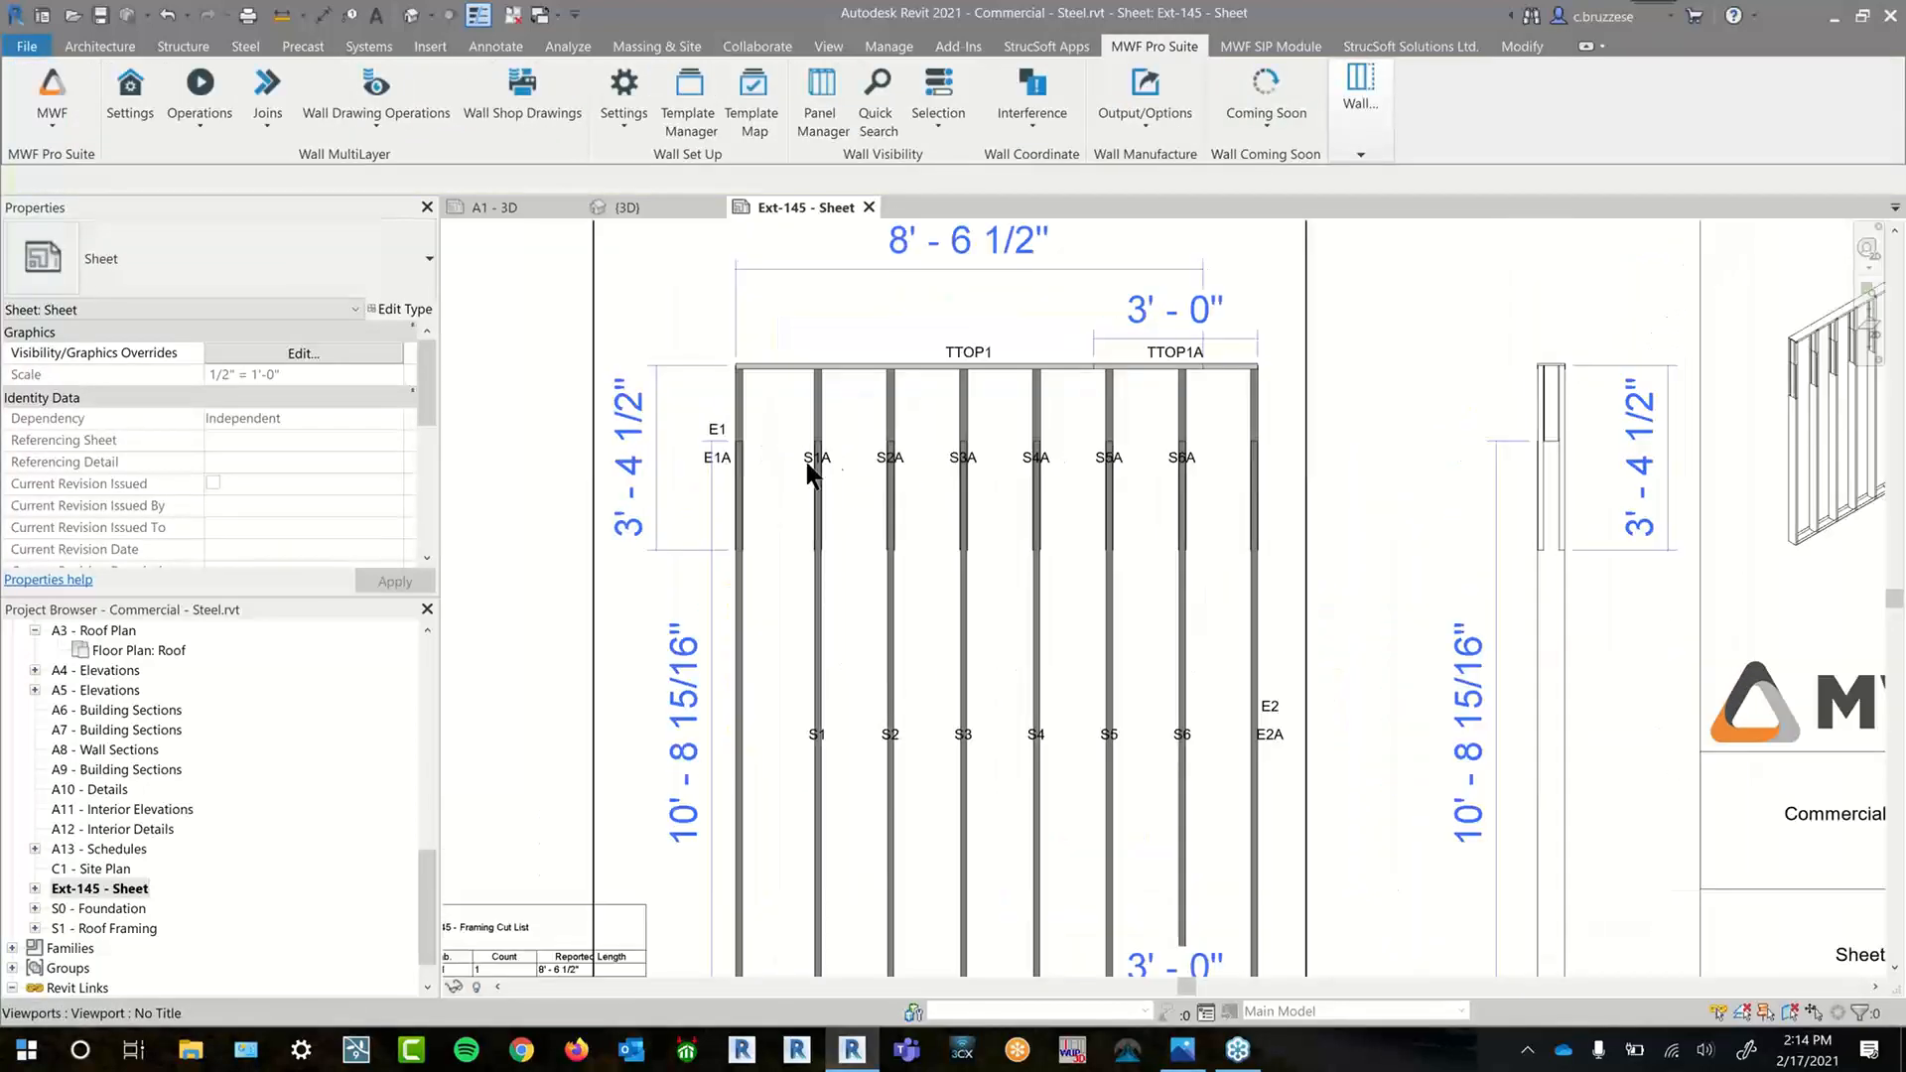
{"action": "double_click", "coordinate": [834, 612]}
{"action": "left_click", "coordinate": [824, 604]}
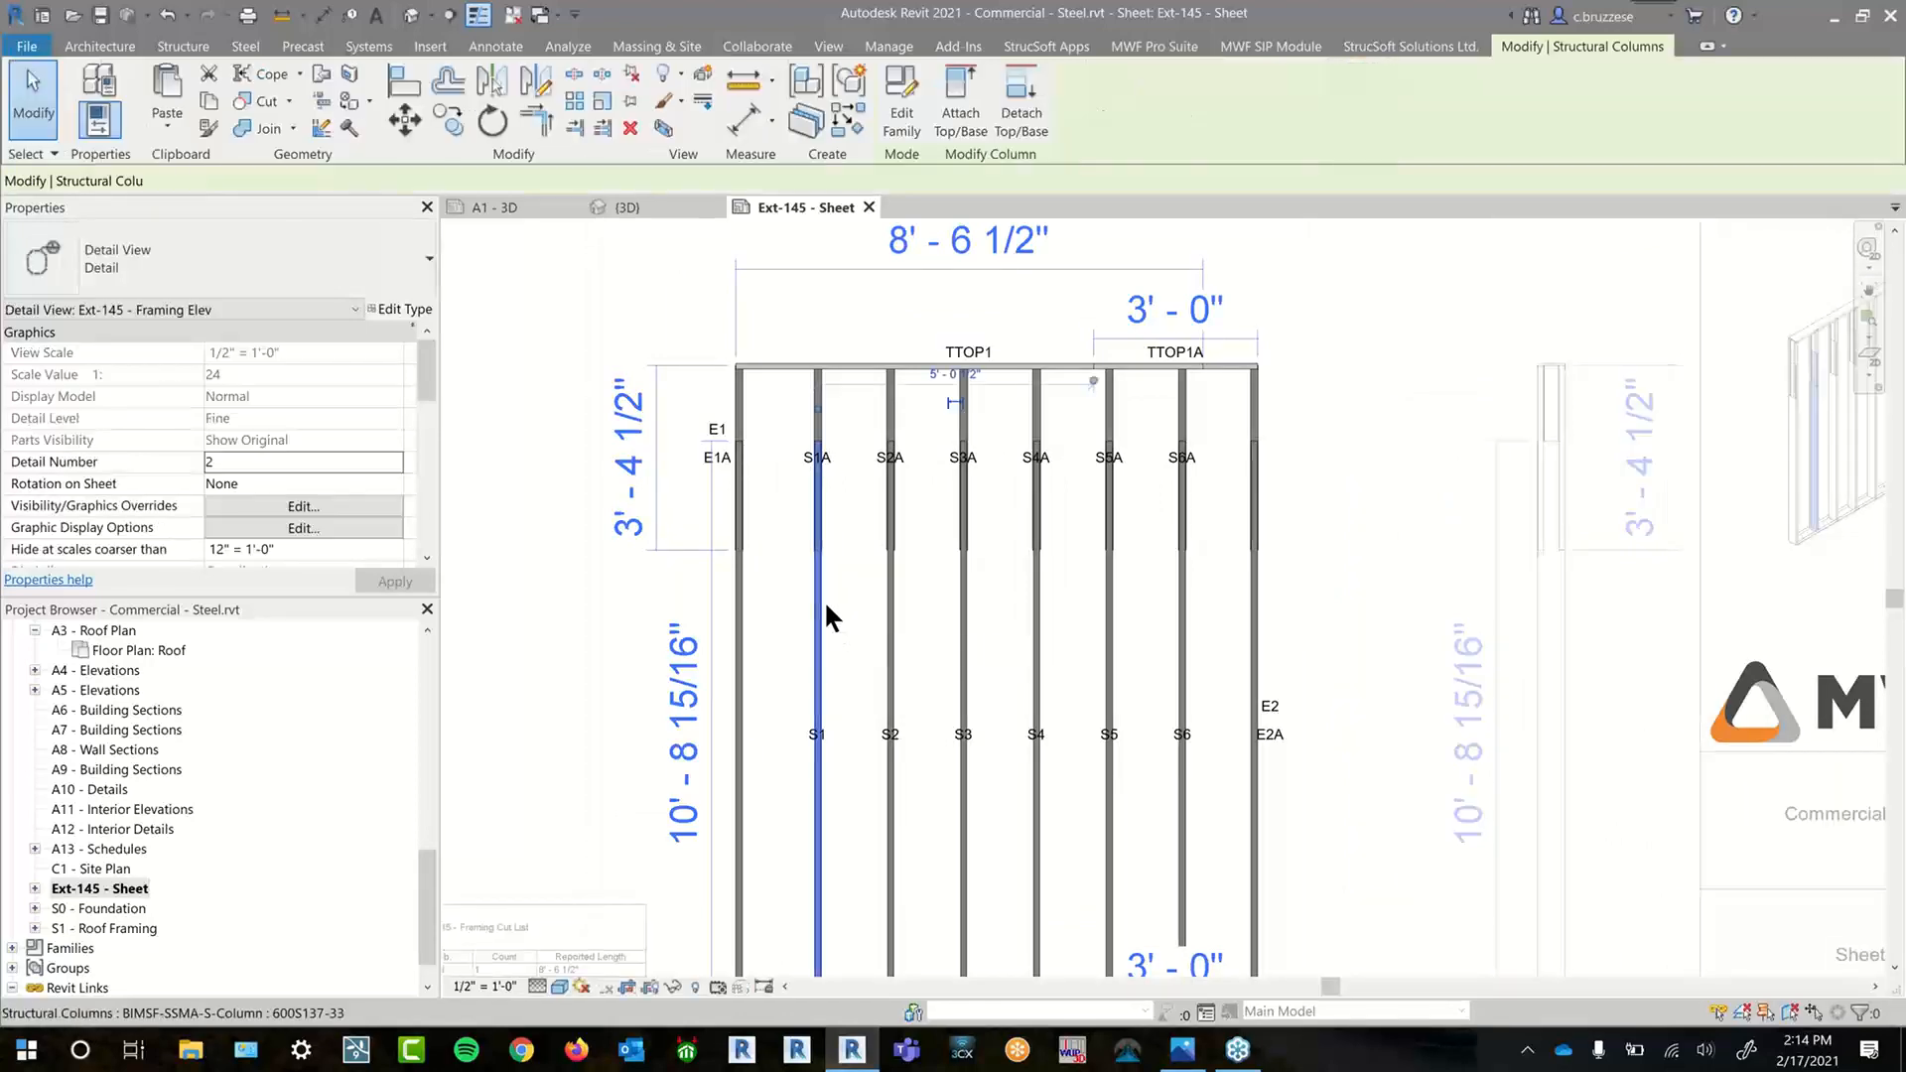
{"action": "scroll", "coordinate": [829, 463], "scroll_direction": "up", "scroll_amount": 2}
{"action": "middle_click_drag", "start_coordinate": [851, 426], "coordinate": [883, 533]}
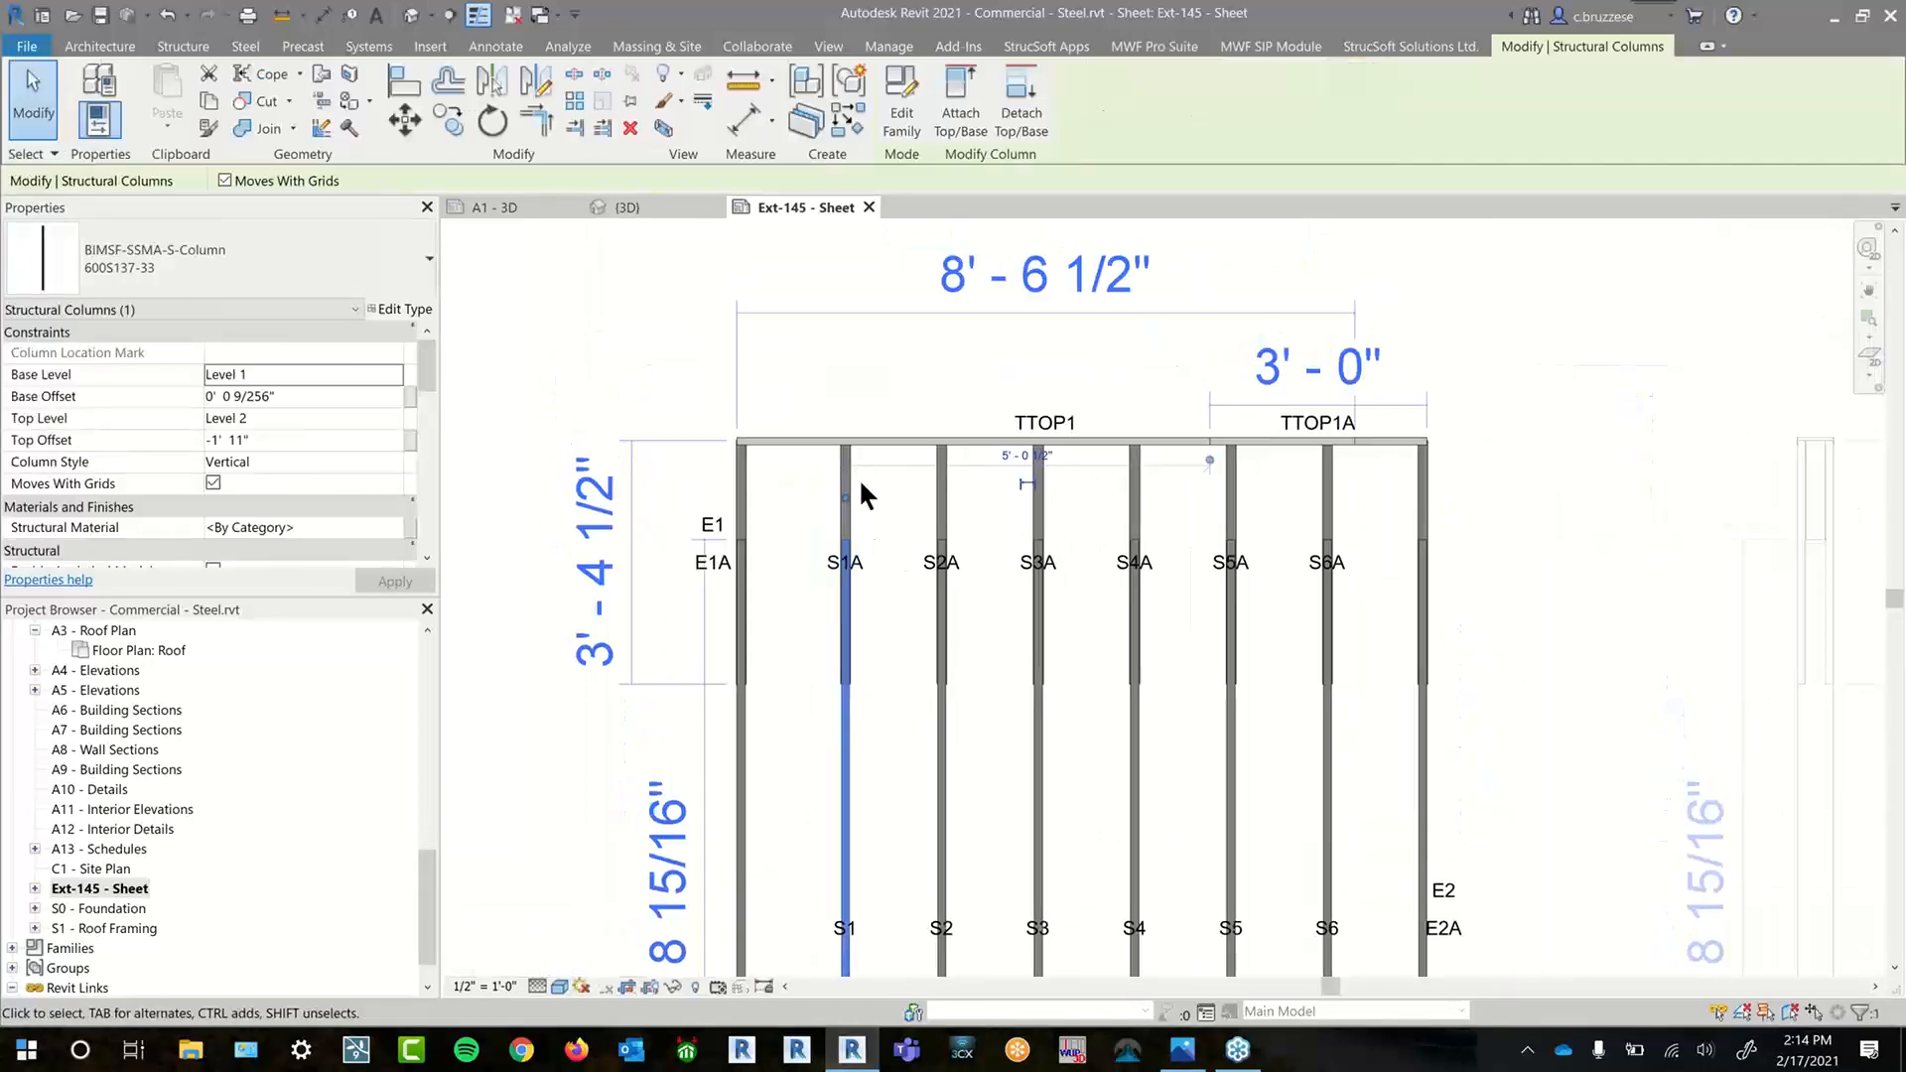
{"action": "left_click", "coordinate": [849, 497]}
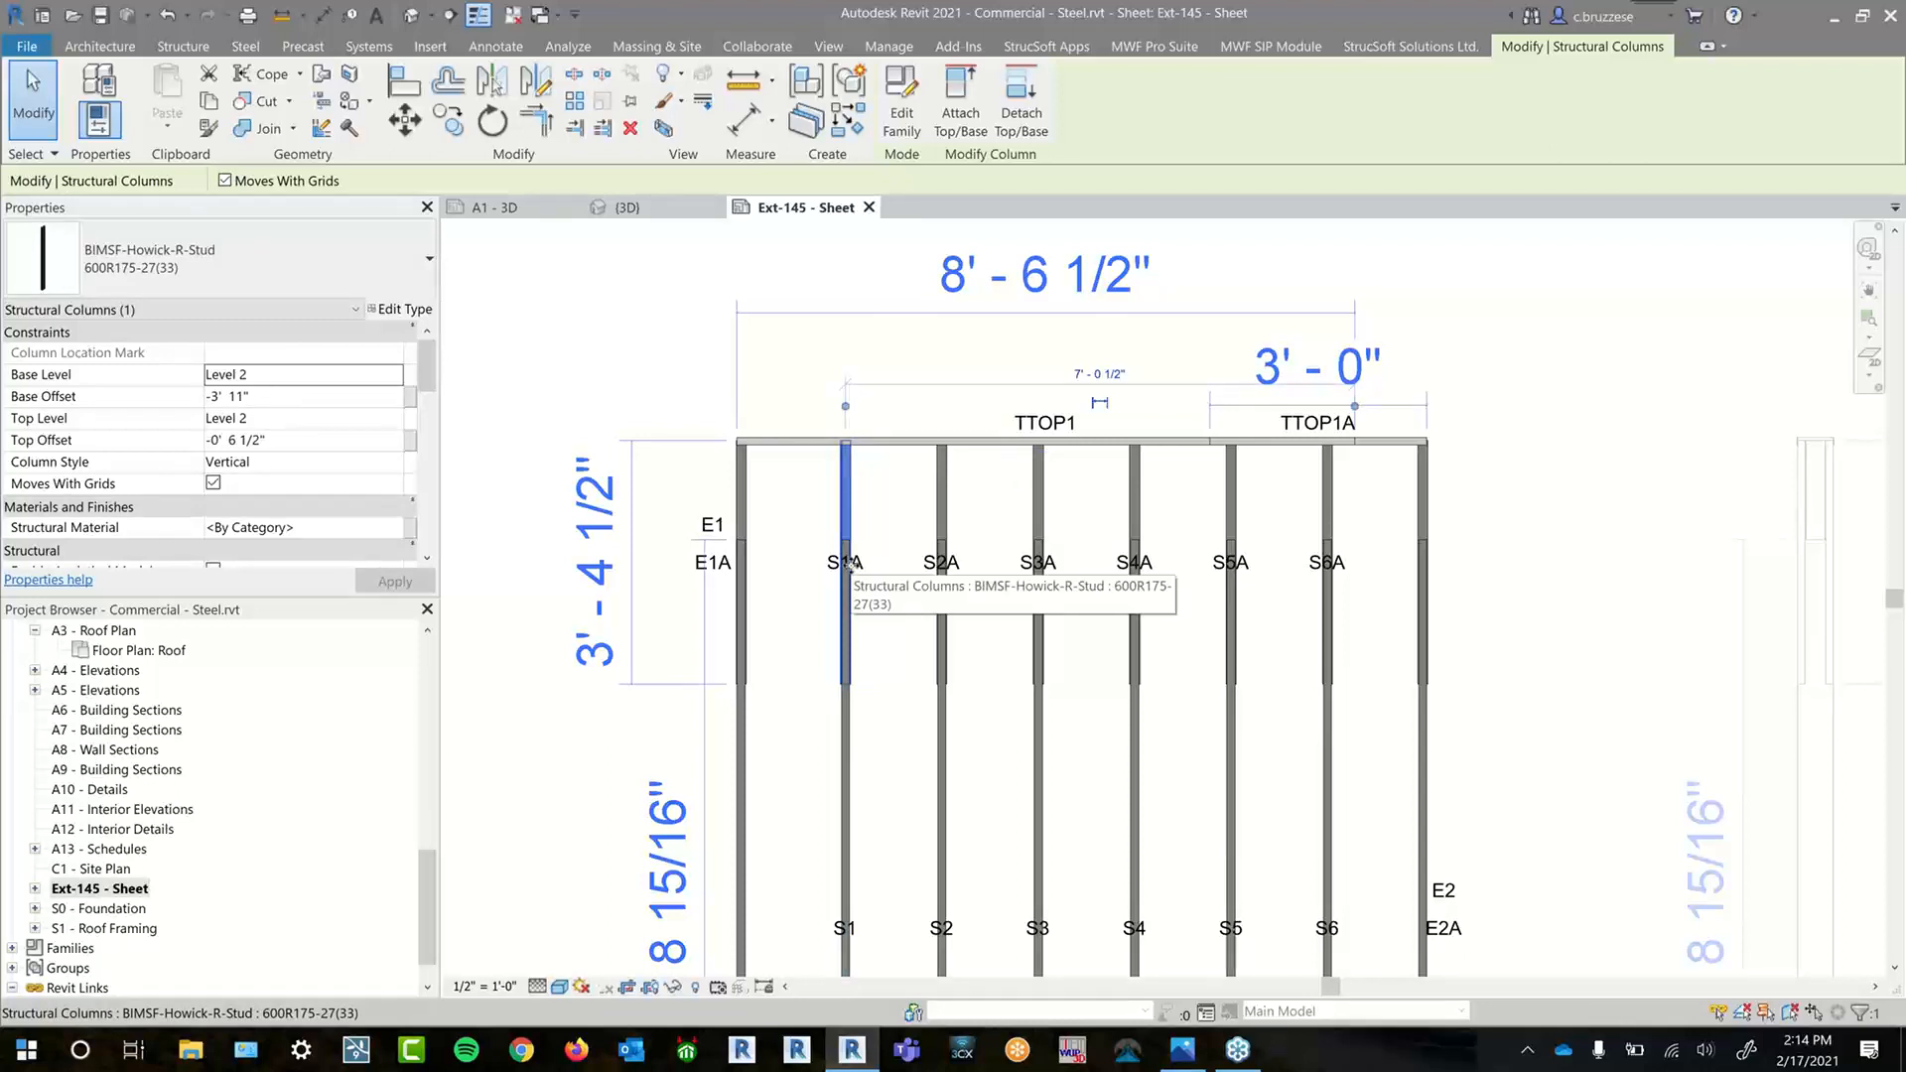
{"action": "scroll", "coordinate": [312, 474], "scroll_direction": "down", "scroll_amount": 8}
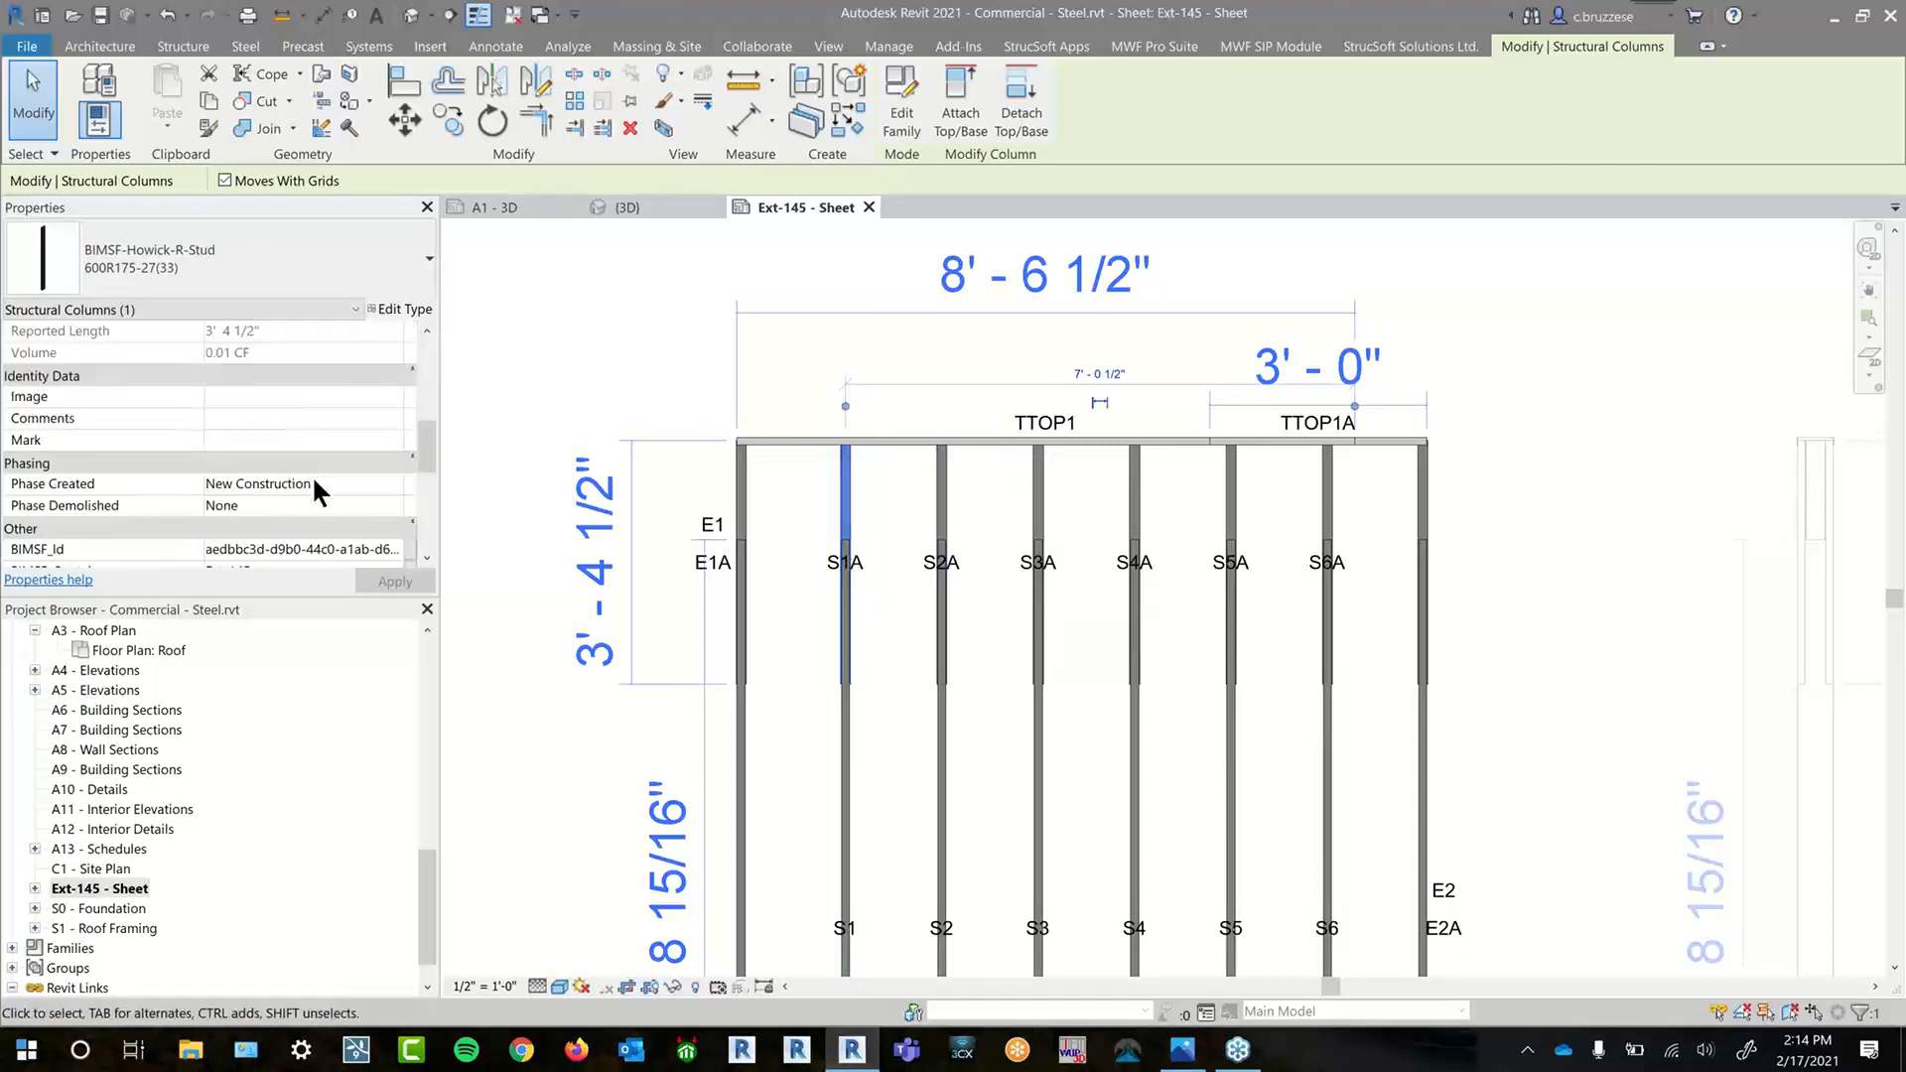
{"action": "scroll", "coordinate": [312, 474], "scroll_direction": "up", "scroll_amount": 3}
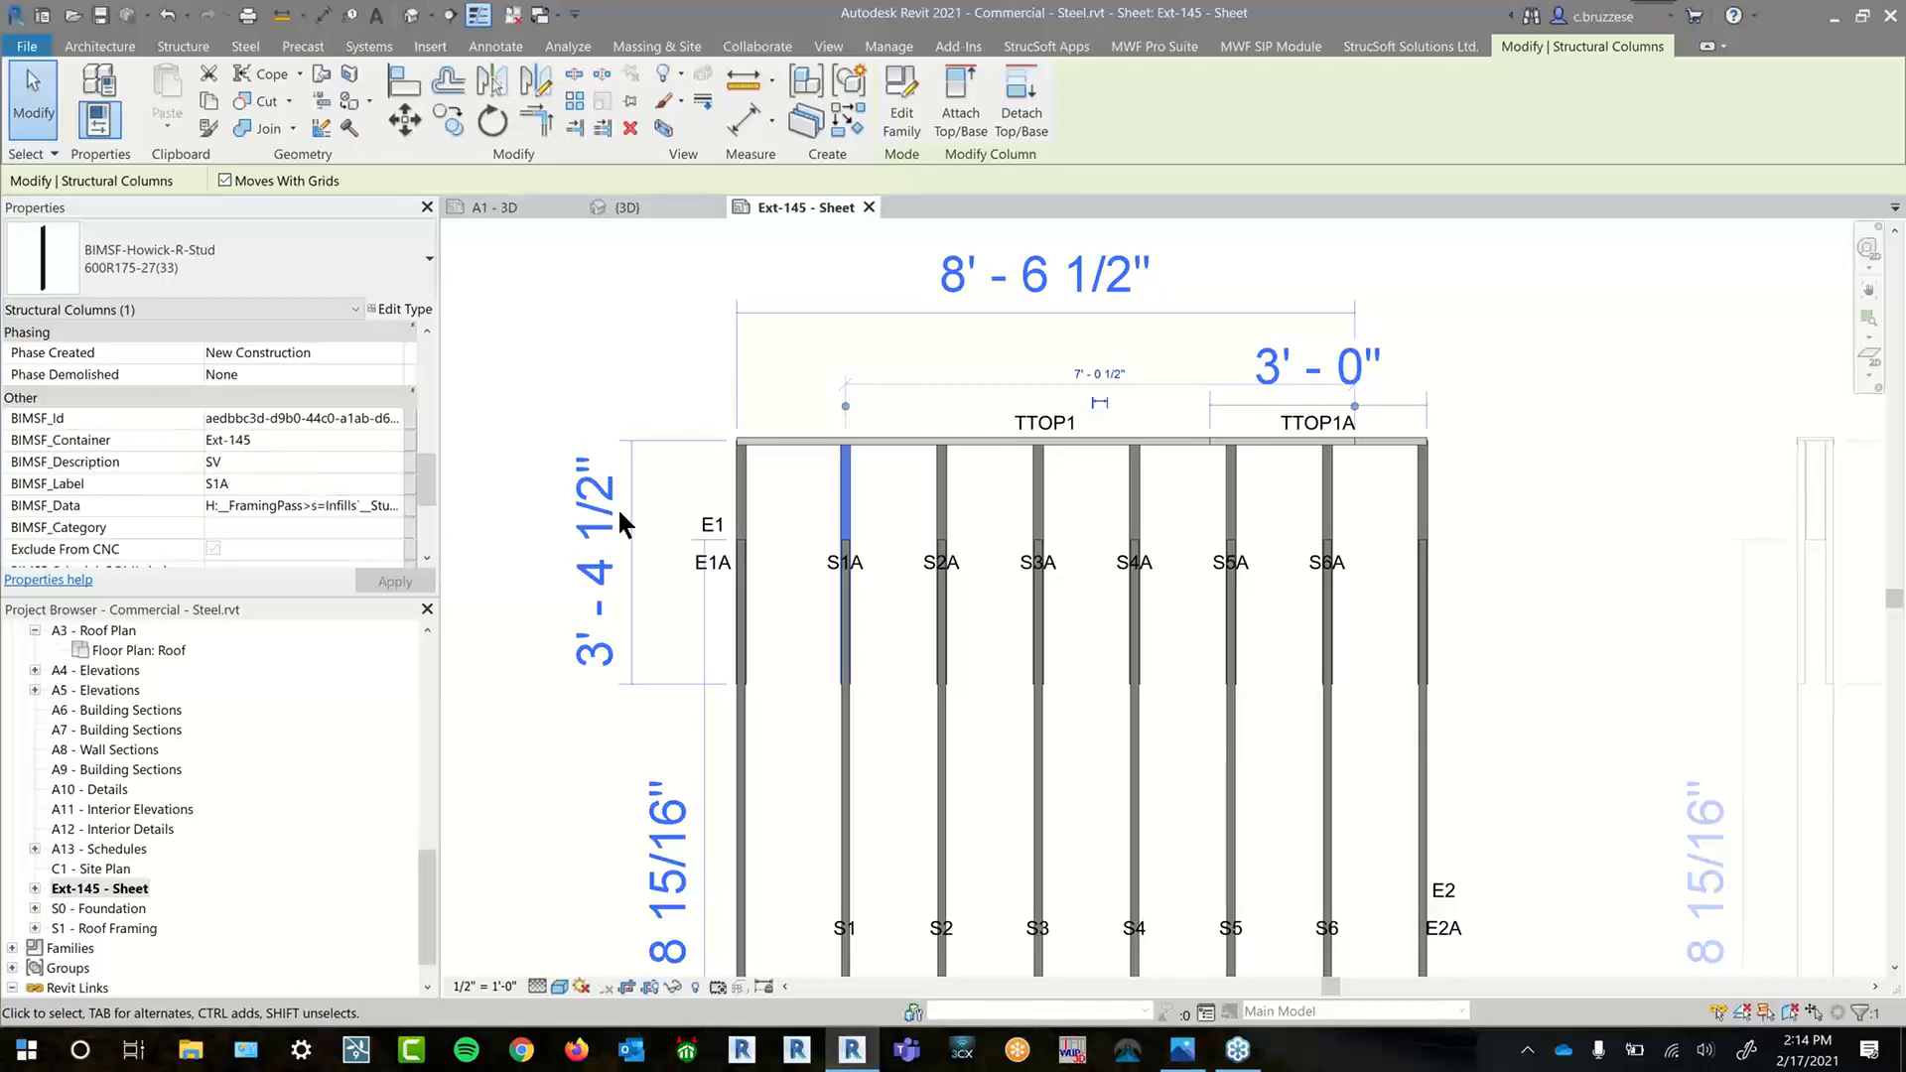
- Compare the member labels and lengths in the Ext-145 framing cut list with the studs and tracks in the elevation
{"action": "scroll", "coordinate": [847, 784], "scroll_direction": "down", "scroll_amount": 4}
{"action": "scroll", "coordinate": [974, 600], "scroll_direction": "up", "scroll_amount": 2}
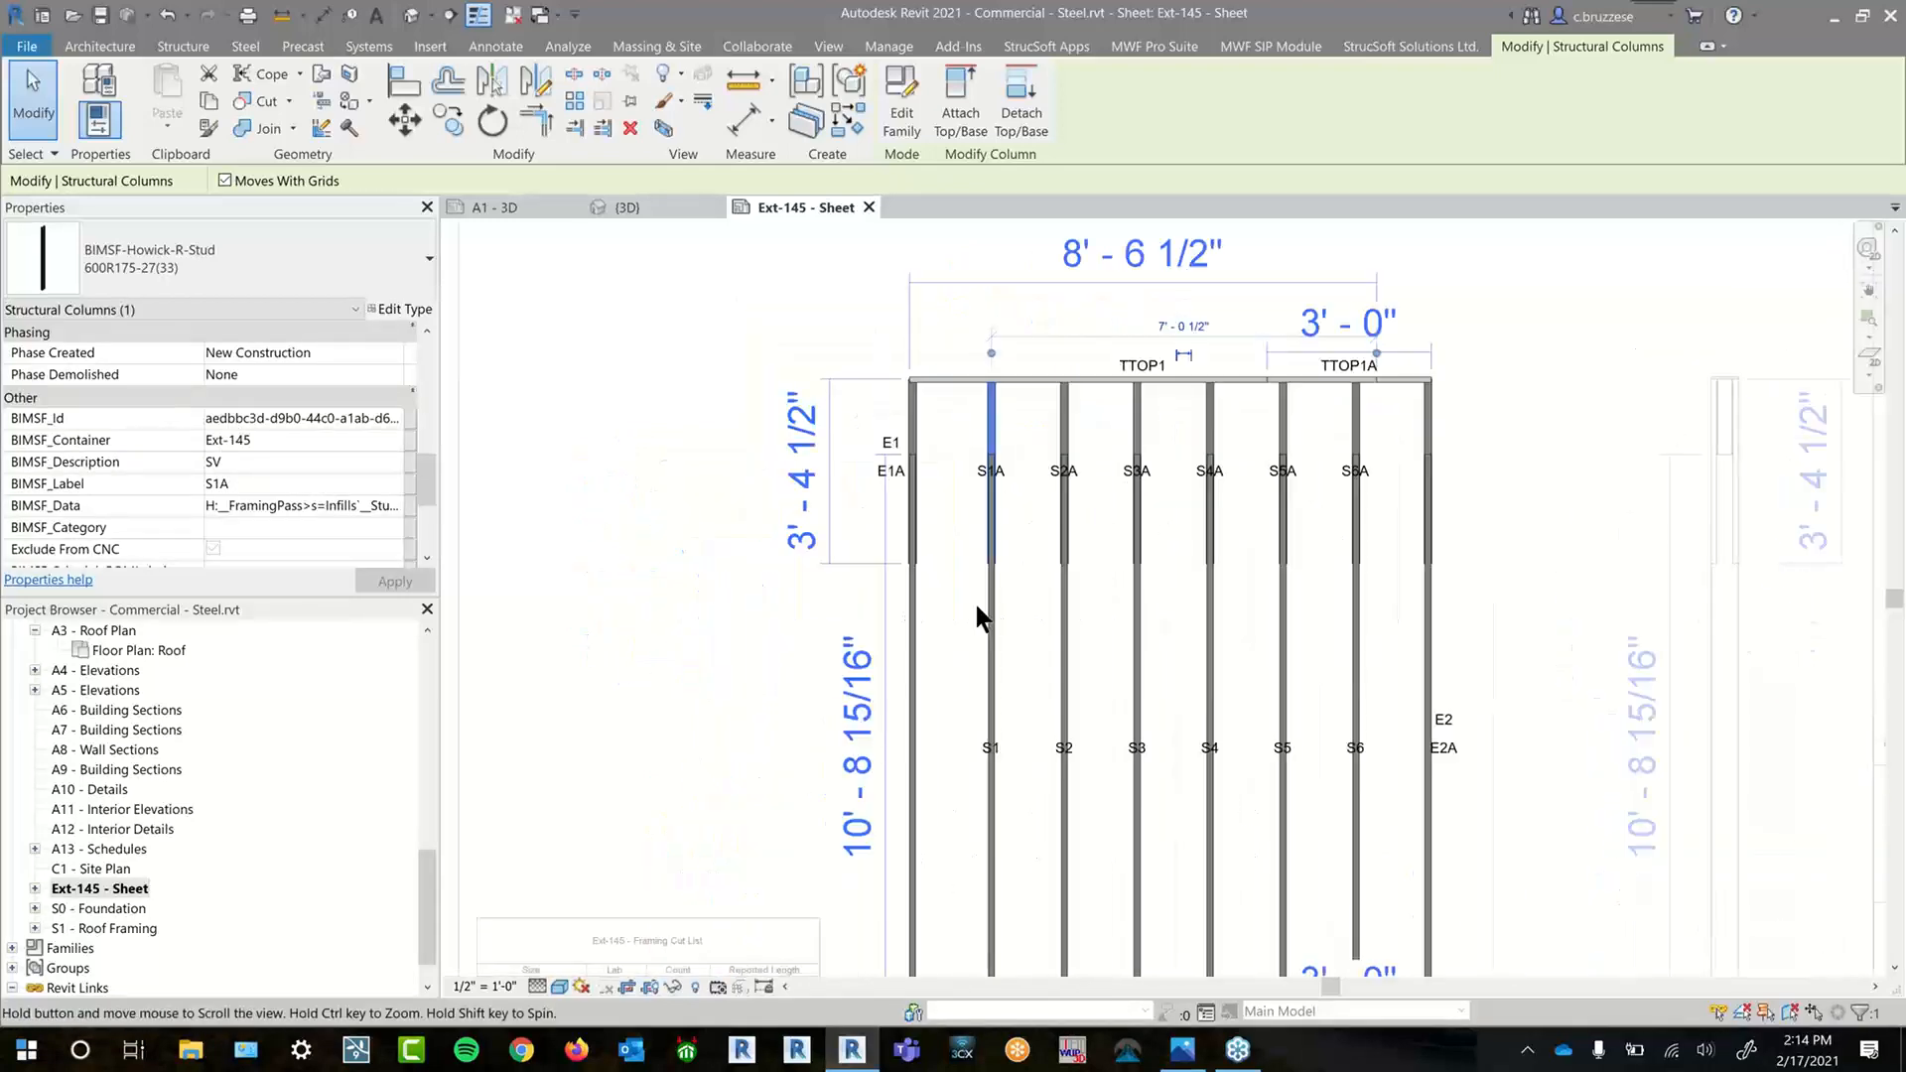
{"action": "scroll", "coordinate": [974, 600], "scroll_direction": "down", "scroll_amount": 1}
{"action": "middle_click_drag", "start_coordinate": [850, 804], "coordinate": [891, 655]}
{"action": "left_click", "coordinate": [784, 662]}
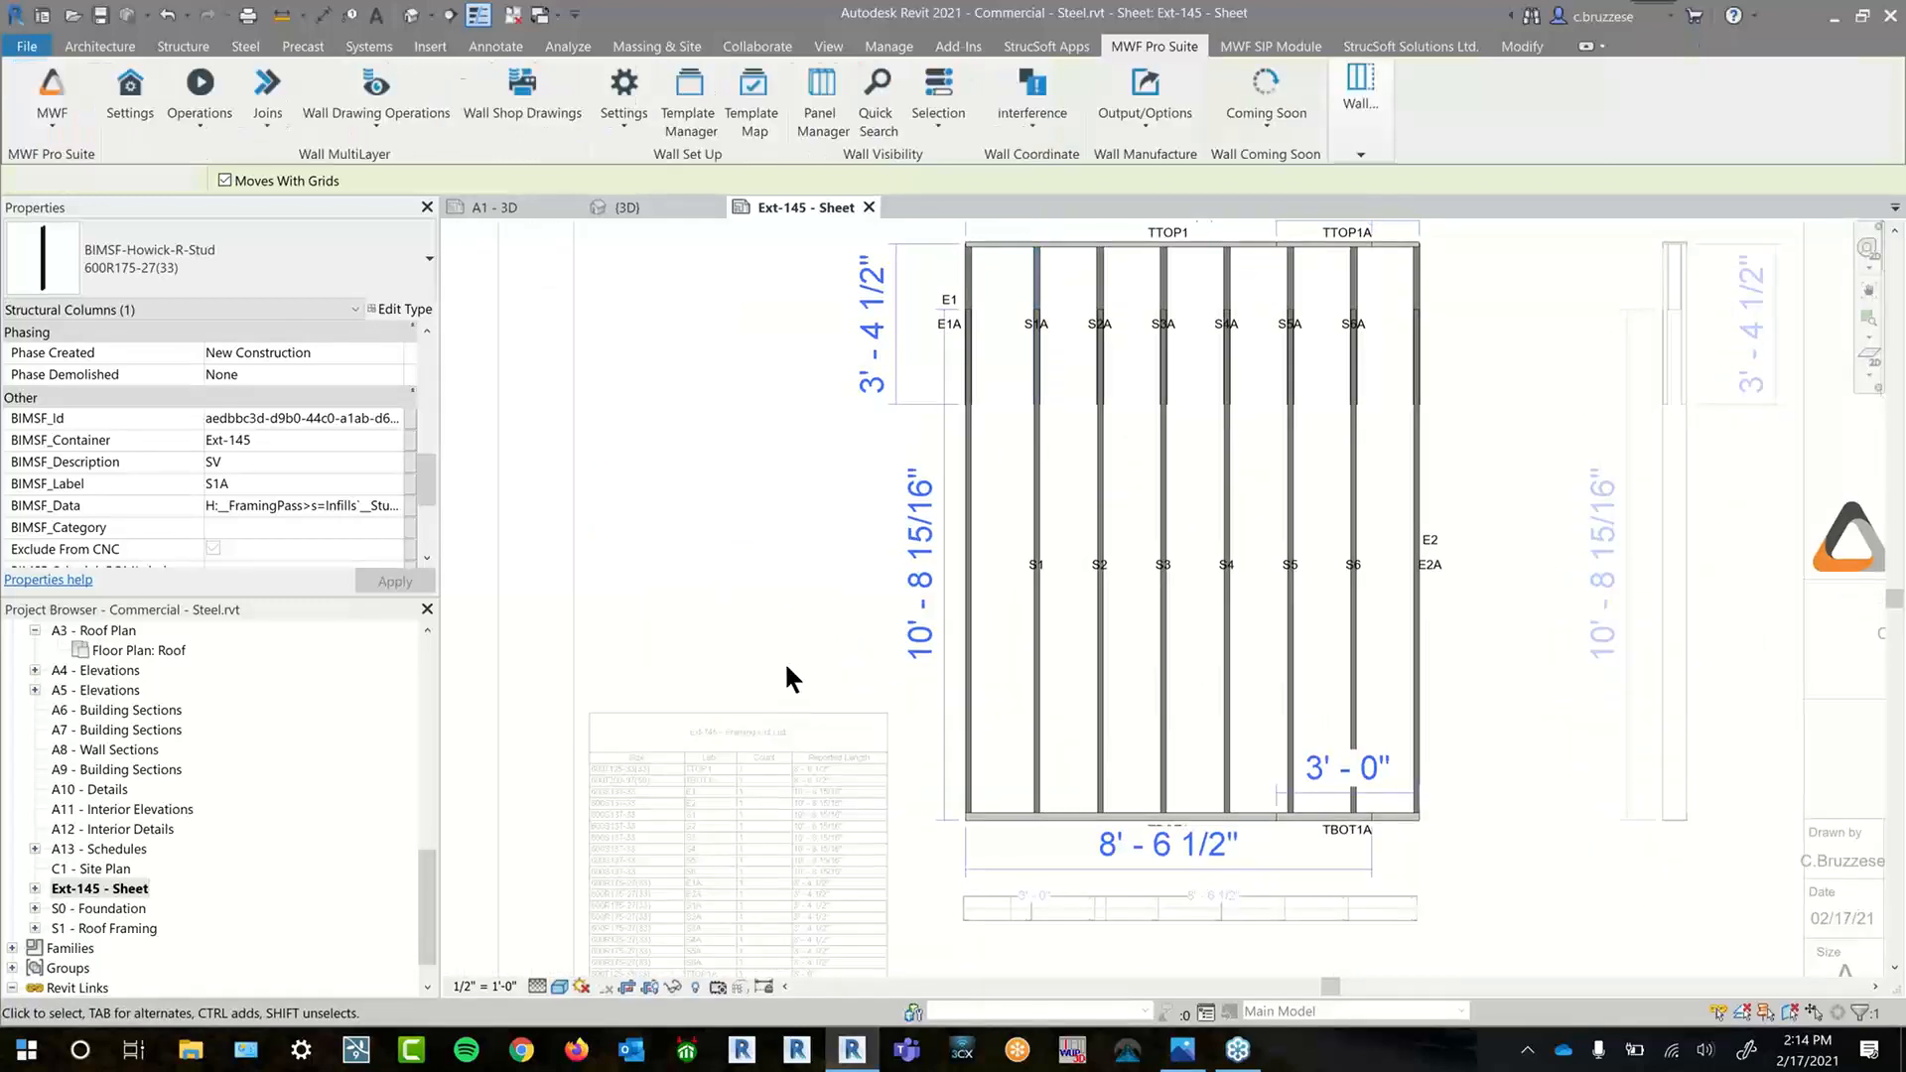
{"action": "scroll", "coordinate": [769, 705], "scroll_direction": "up", "scroll_amount": 3}
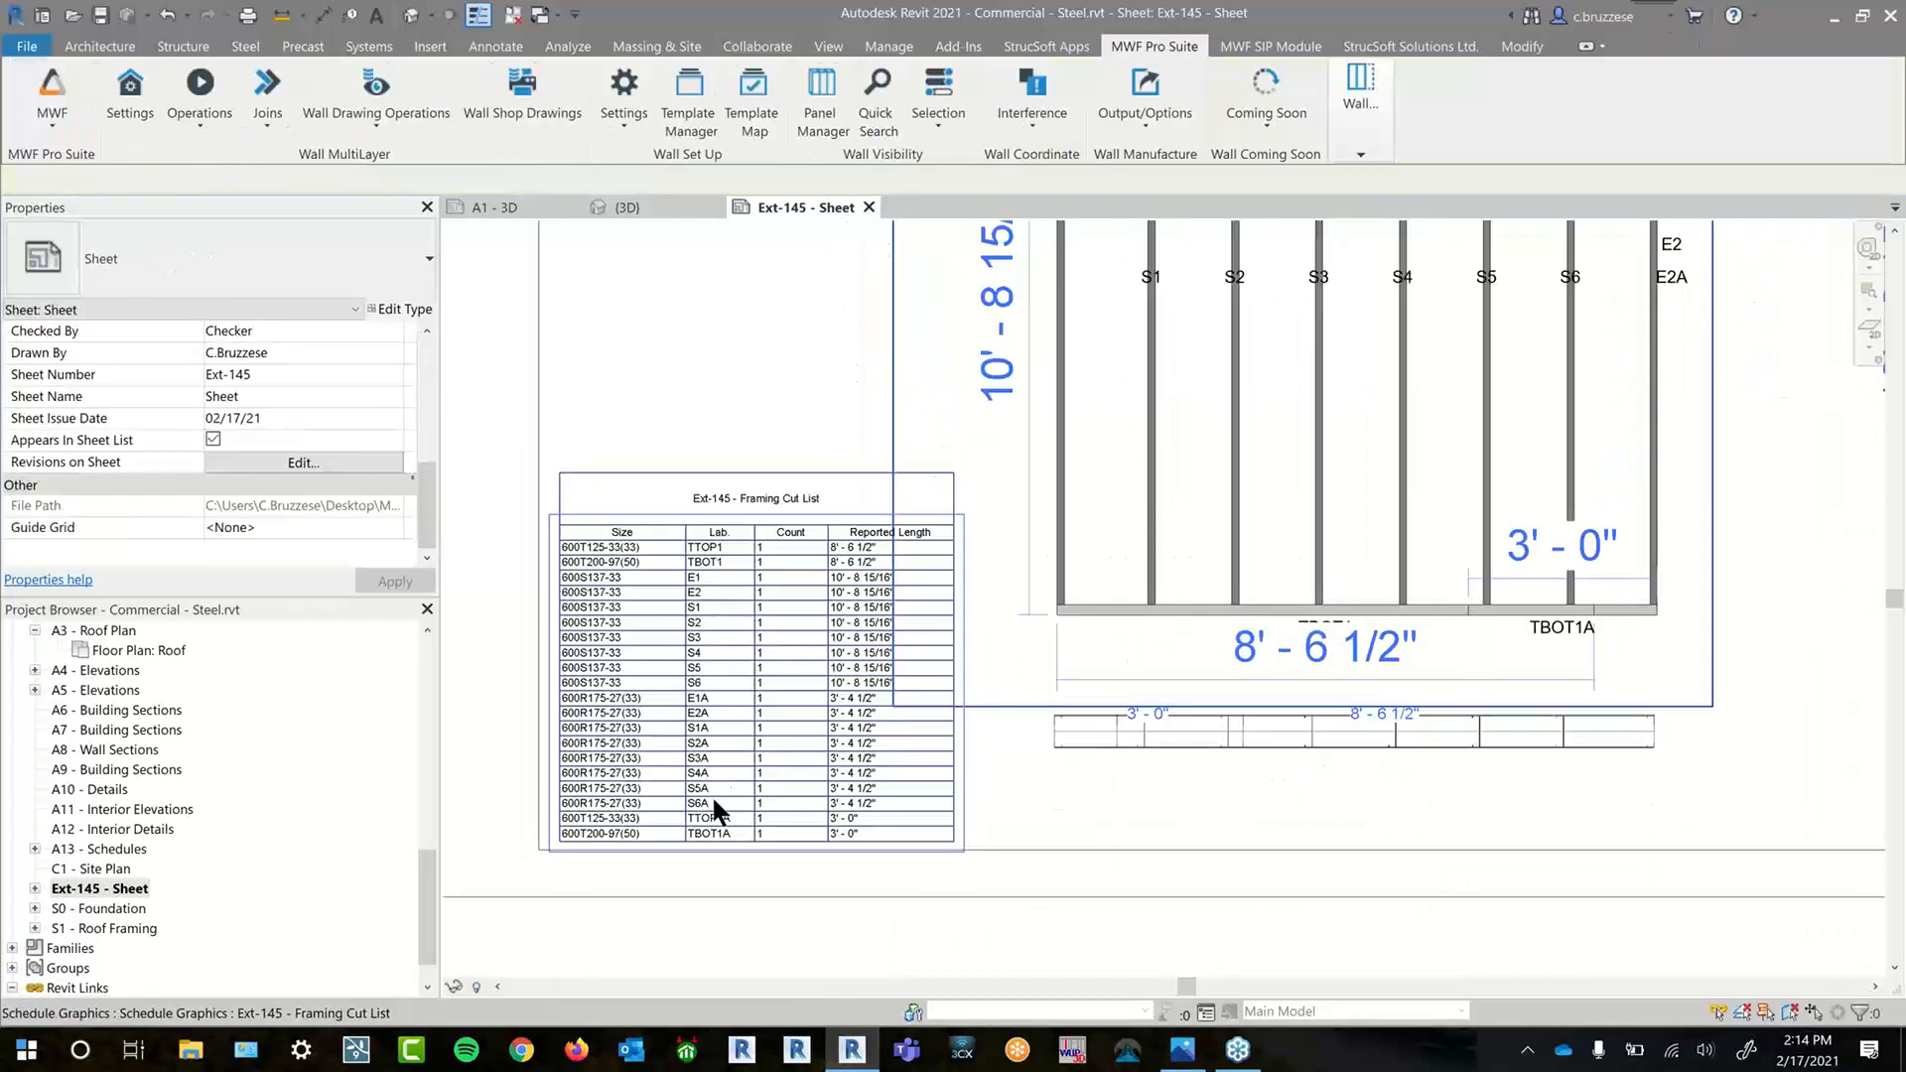
{"action": "scroll", "coordinate": [733, 790], "scroll_direction": "down", "scroll_amount": 1}
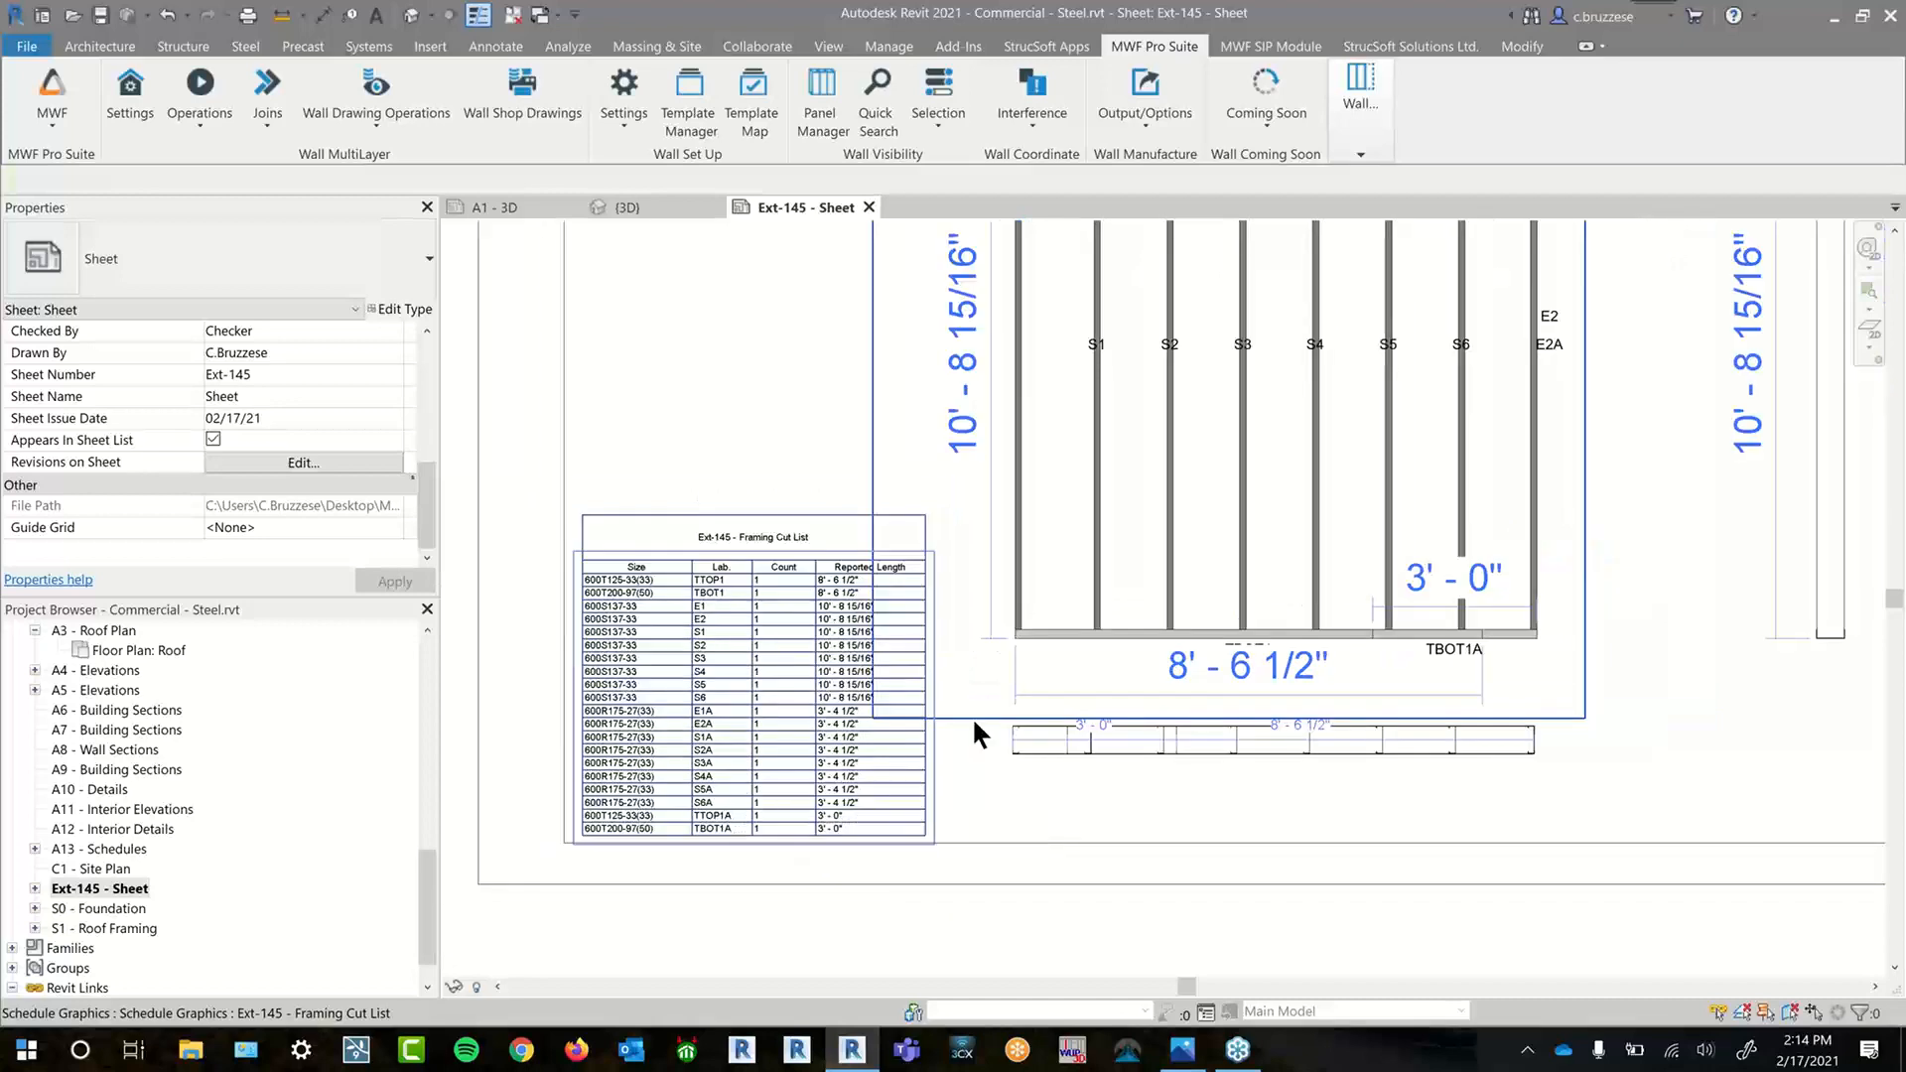
{"action": "scroll", "coordinate": [1247, 356], "scroll_direction": "down", "scroll_amount": 1}
{"action": "middle_click_drag", "start_coordinate": [1247, 358], "coordinate": [1073, 655]}
{"action": "scroll", "coordinate": [940, 581], "scroll_direction": "up", "scroll_amount": 1}
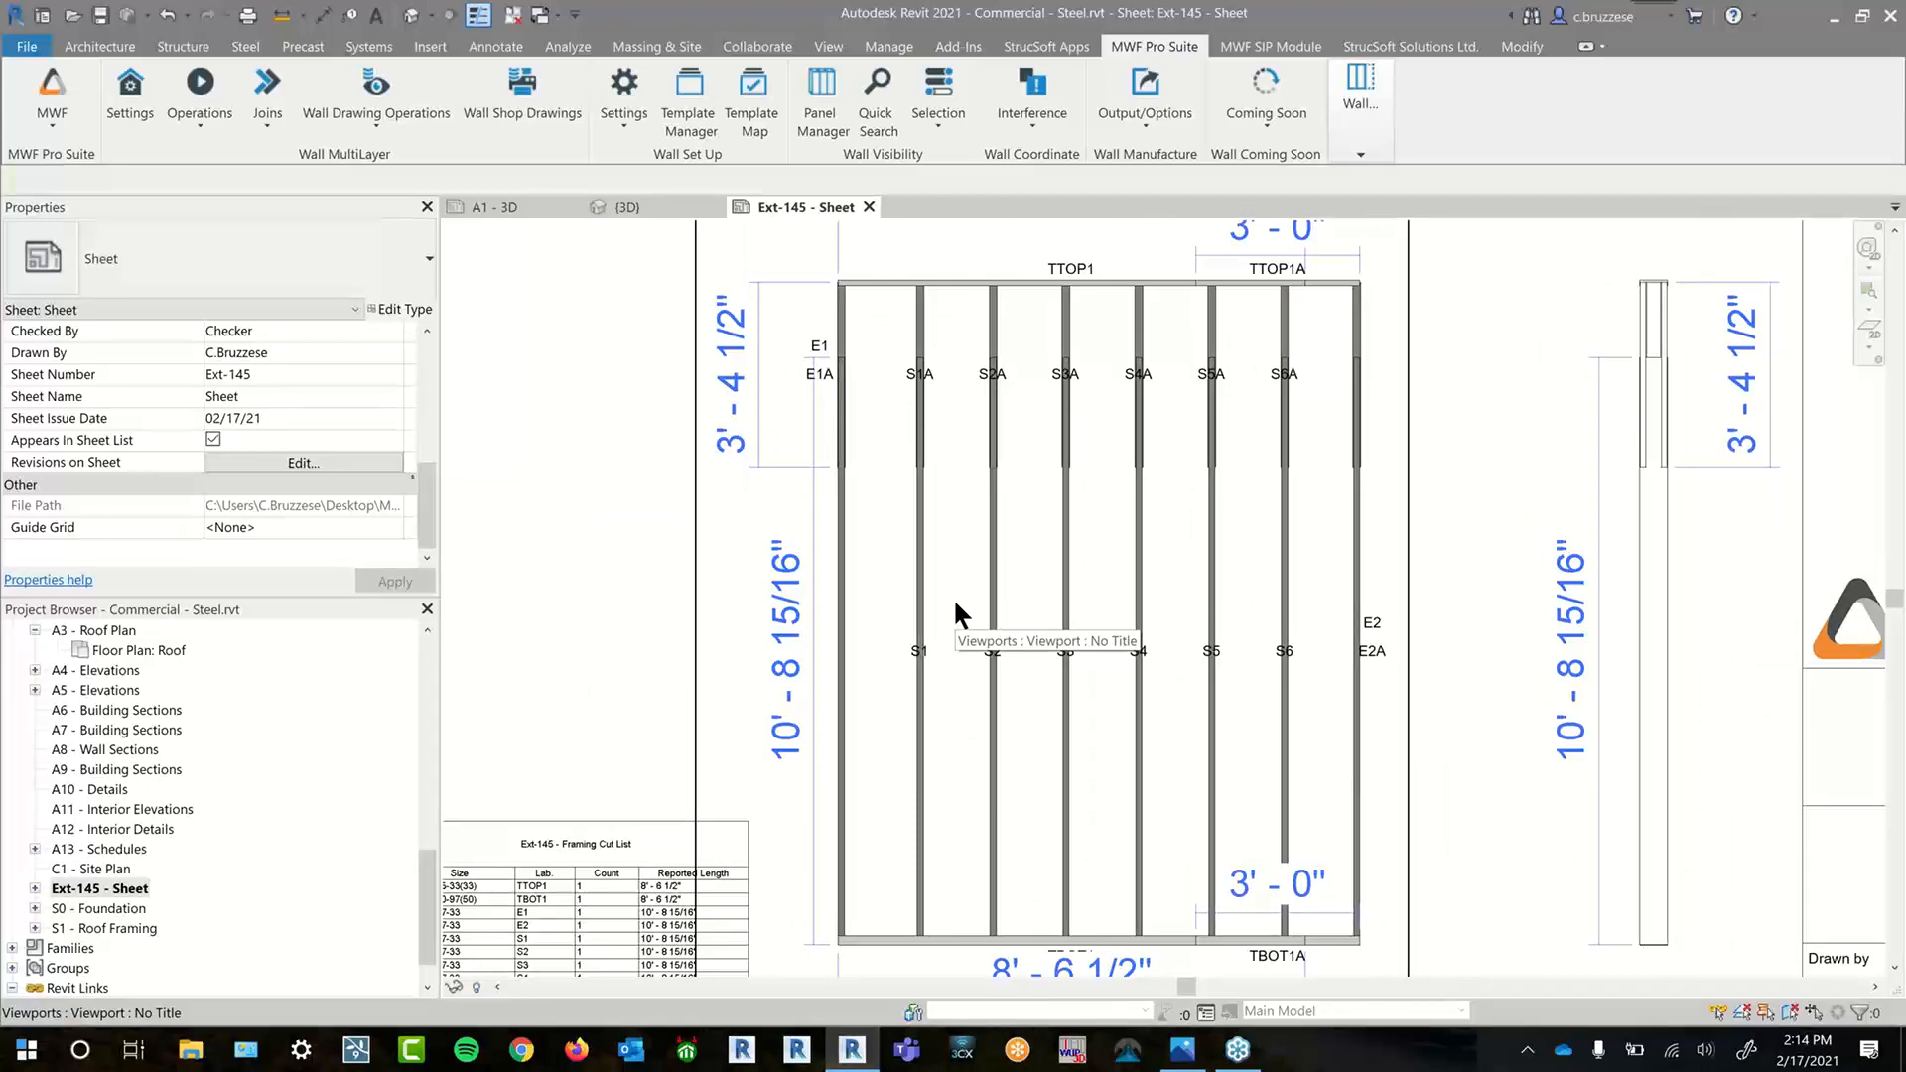
- Examine the telescopic panel's elevation, section and 3D framing views on the Ext-145 sheet
{"action": "scroll", "coordinate": [1064, 576], "scroll_direction": "down", "scroll_amount": 1}
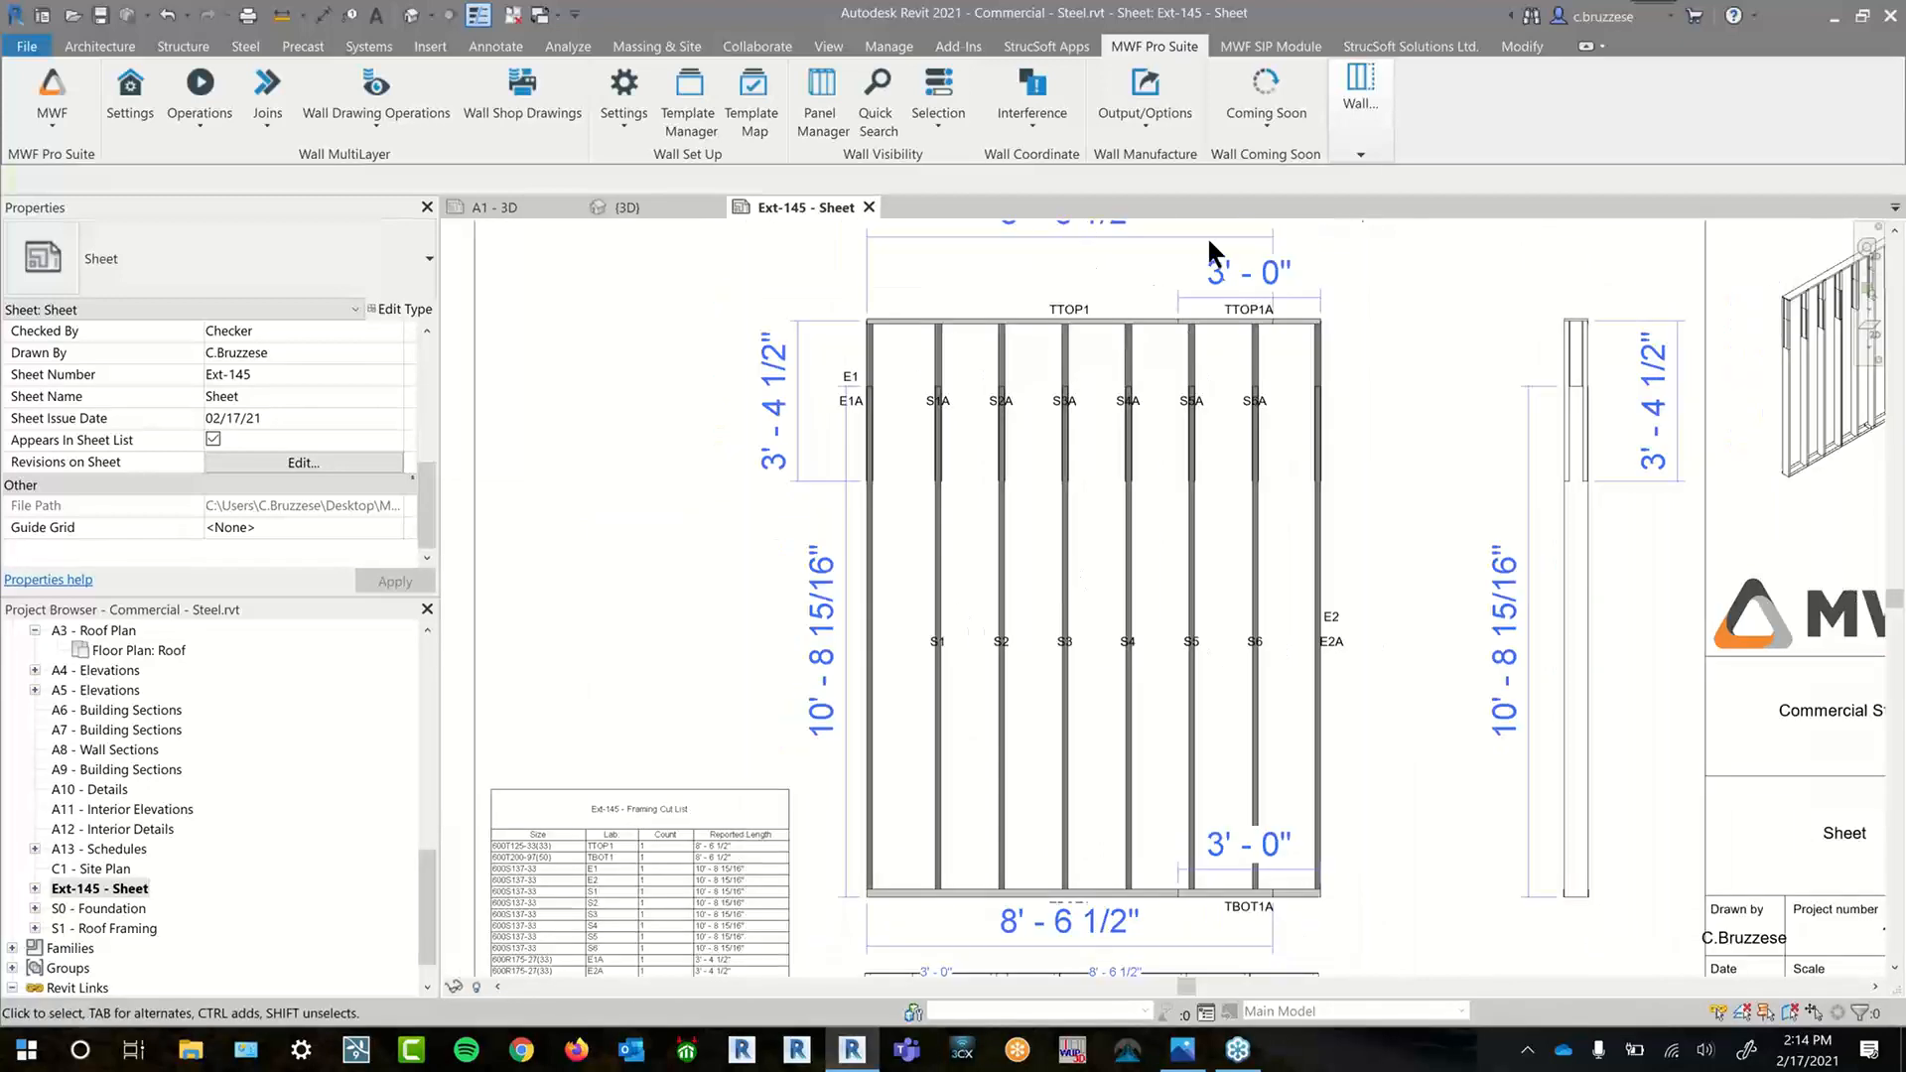
{"action": "scroll", "coordinate": [1468, 385], "scroll_direction": "down", "scroll_amount": 1}
{"action": "middle_click_drag", "start_coordinate": [1468, 385], "coordinate": [1270, 485]}
{"action": "scroll", "coordinate": [1610, 440], "scroll_direction": "up", "scroll_amount": 4}
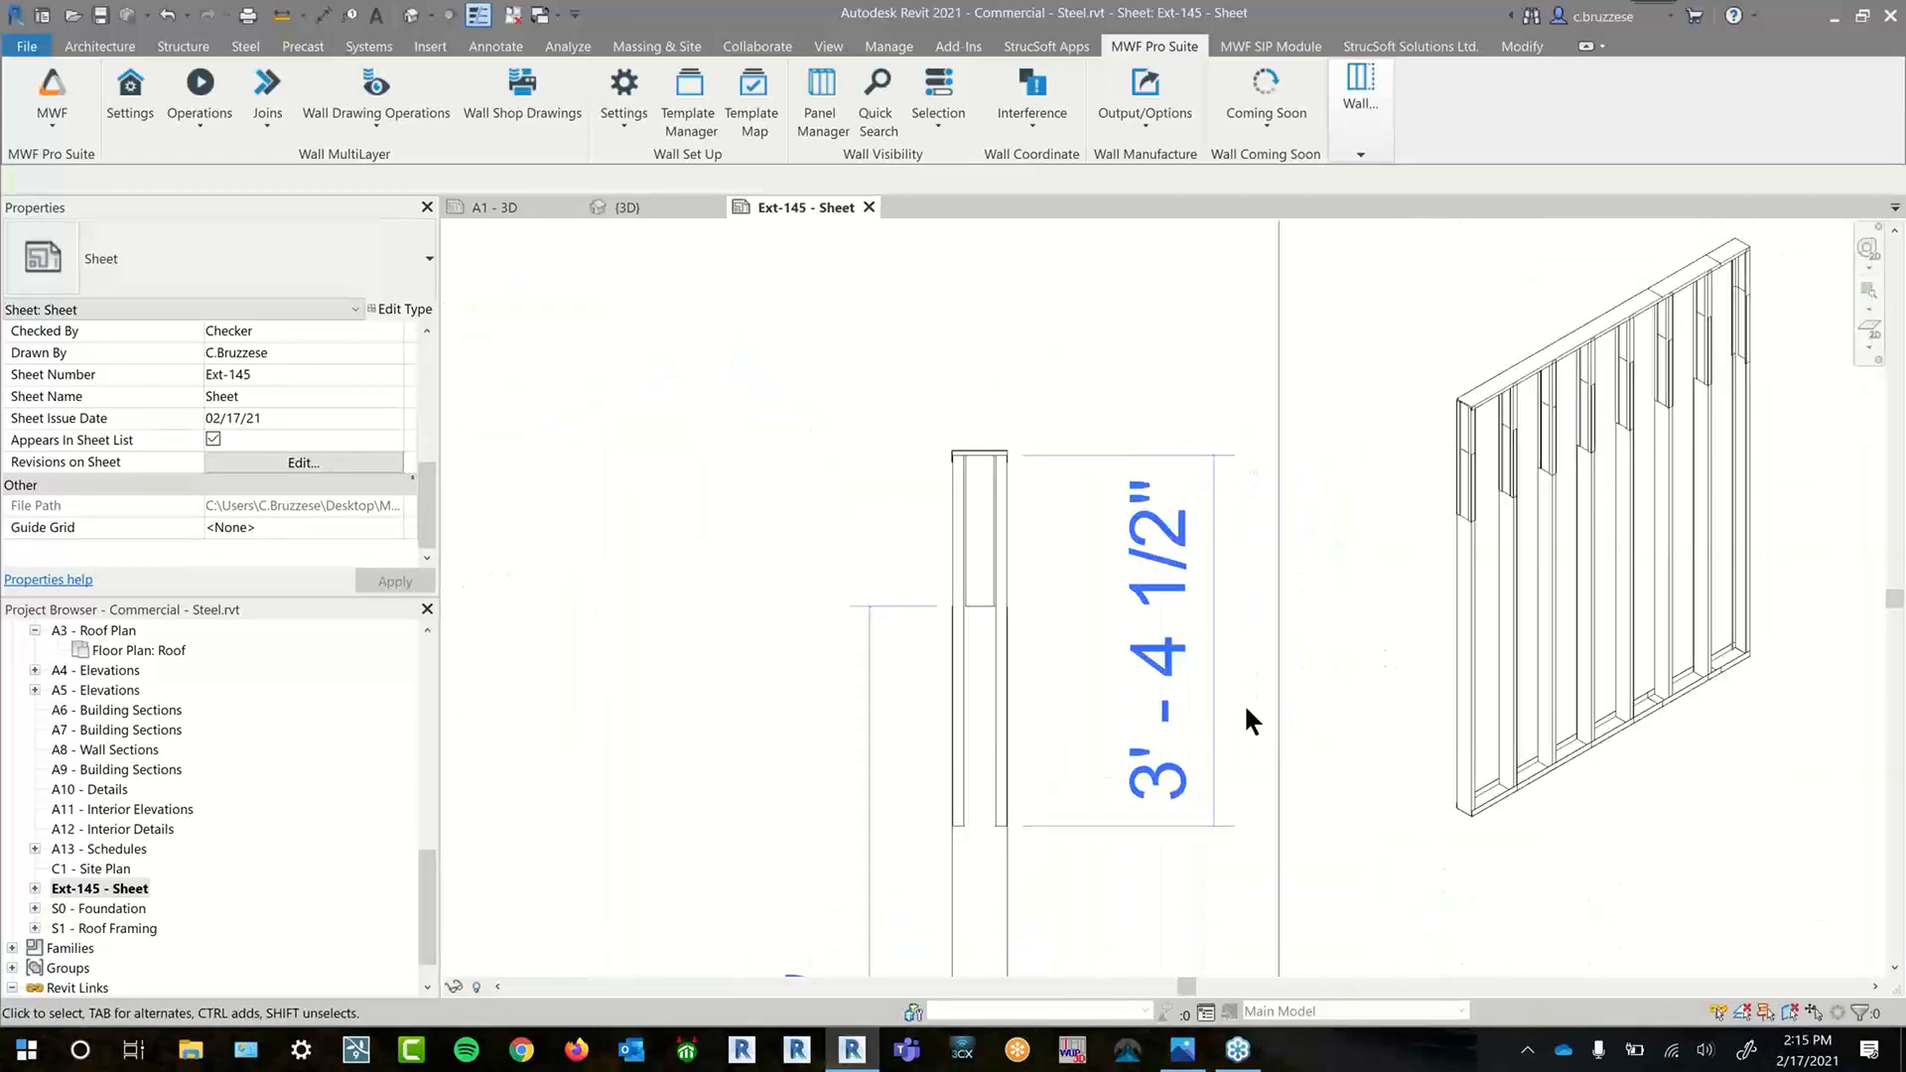
{"action": "scroll", "coordinate": [1395, 492], "scroll_direction": "down", "scroll_amount": 4}
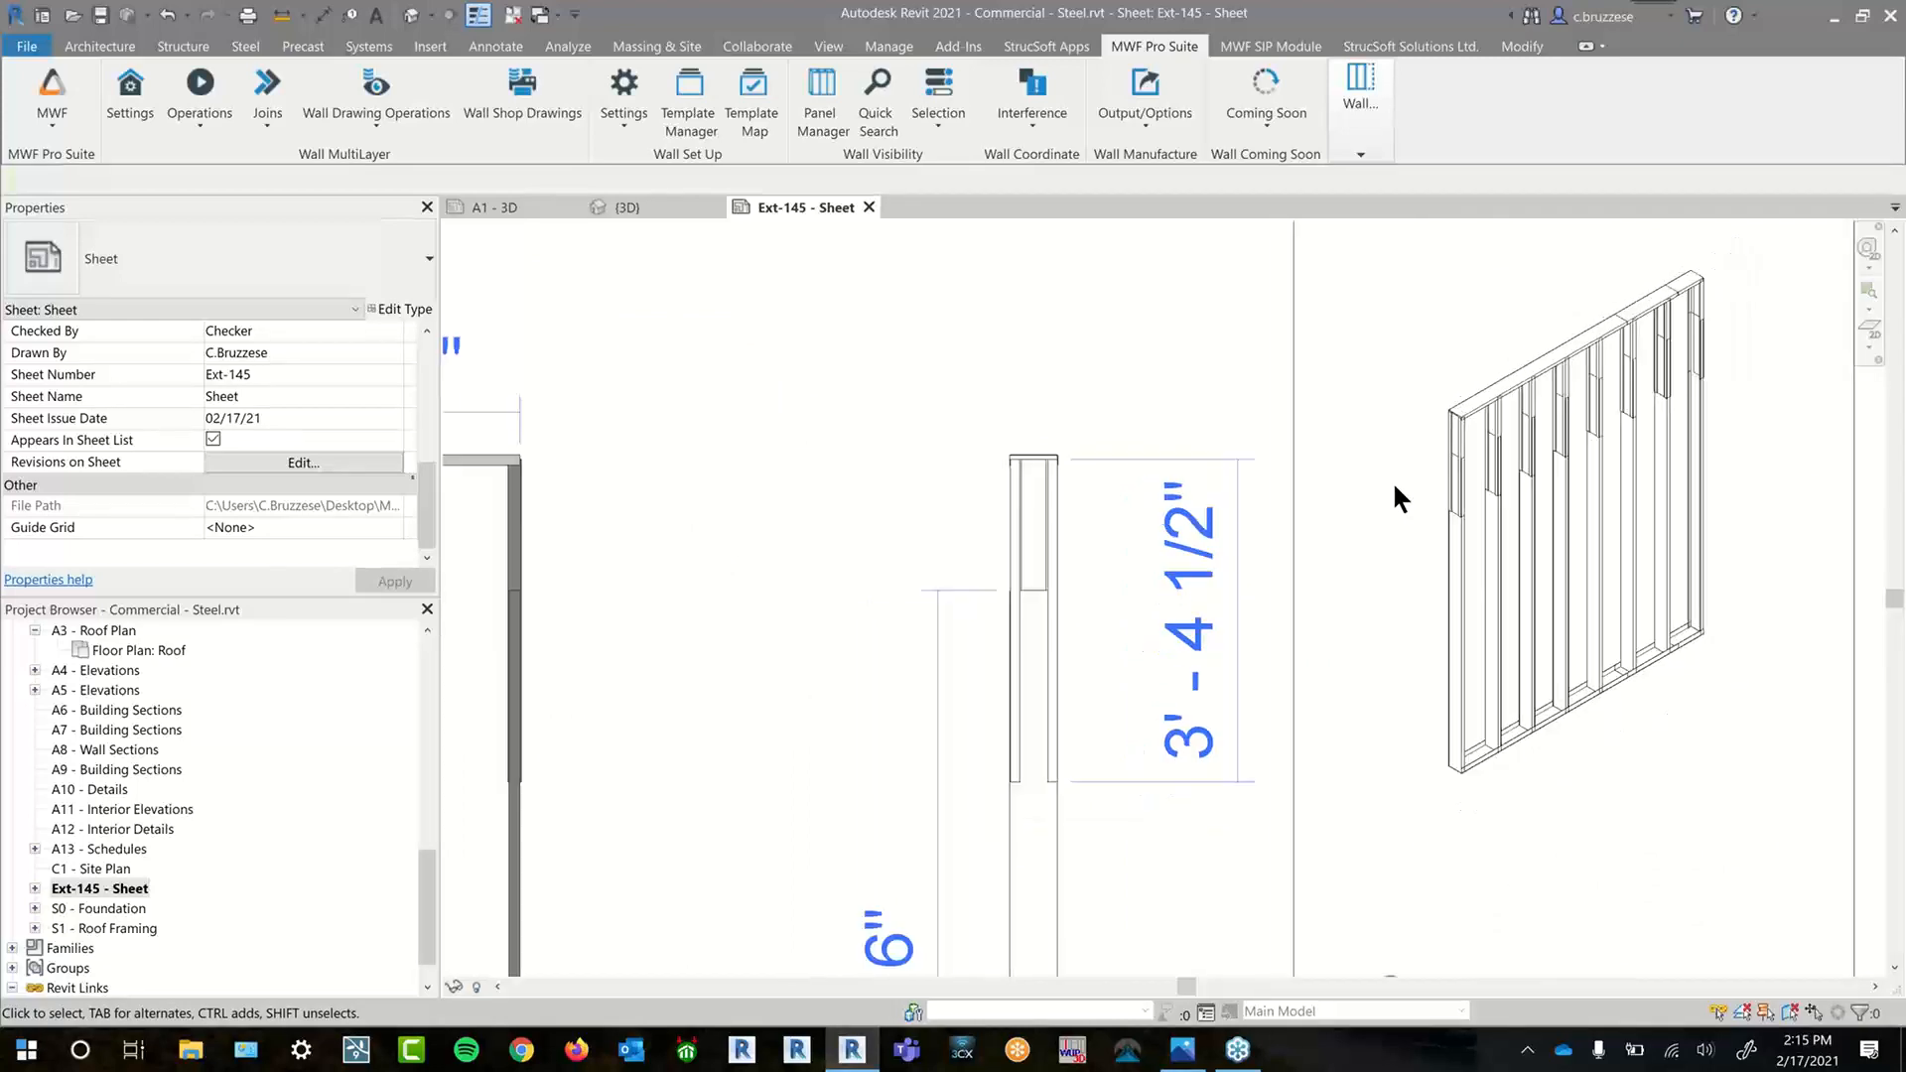
{"action": "scroll", "coordinate": [1395, 486], "scroll_direction": "down", "scroll_amount": 4}
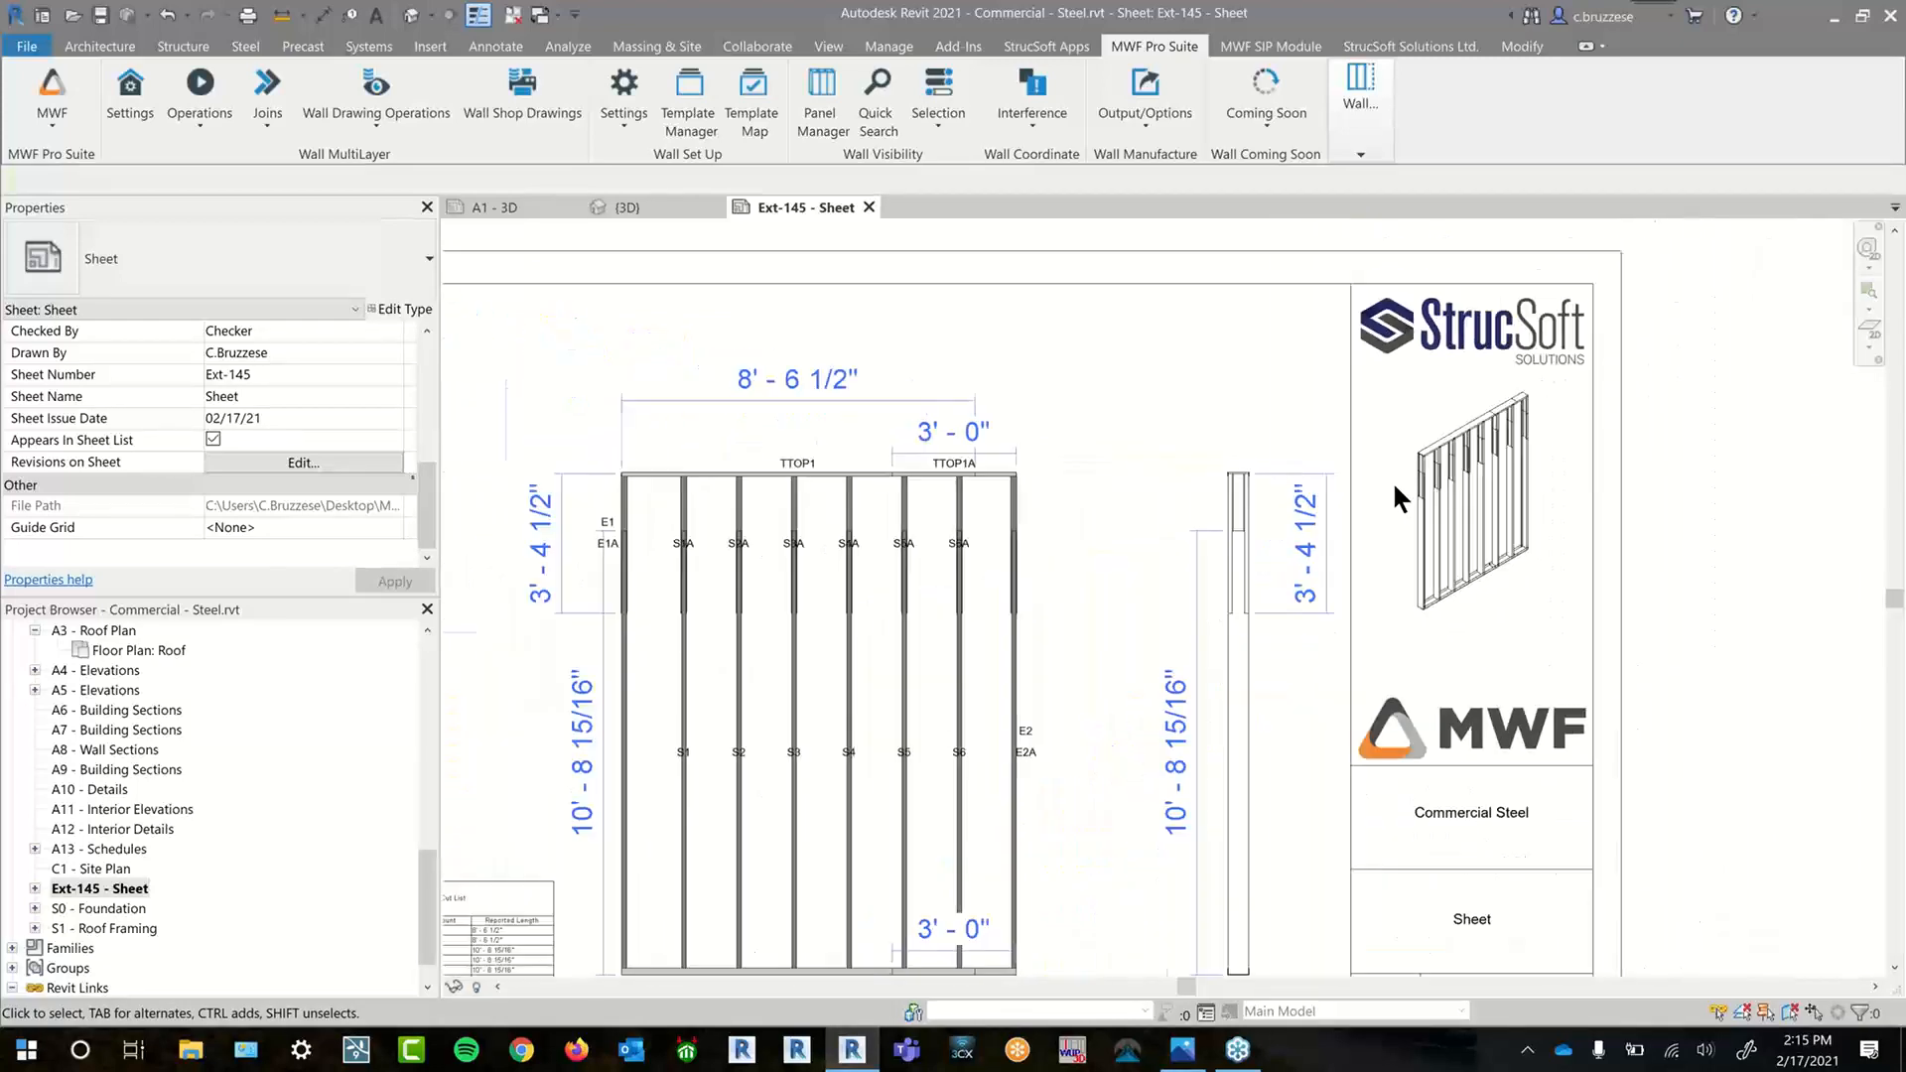
{"action": "middle_click_drag", "start_coordinate": [1102, 558], "coordinate": [1188, 484]}
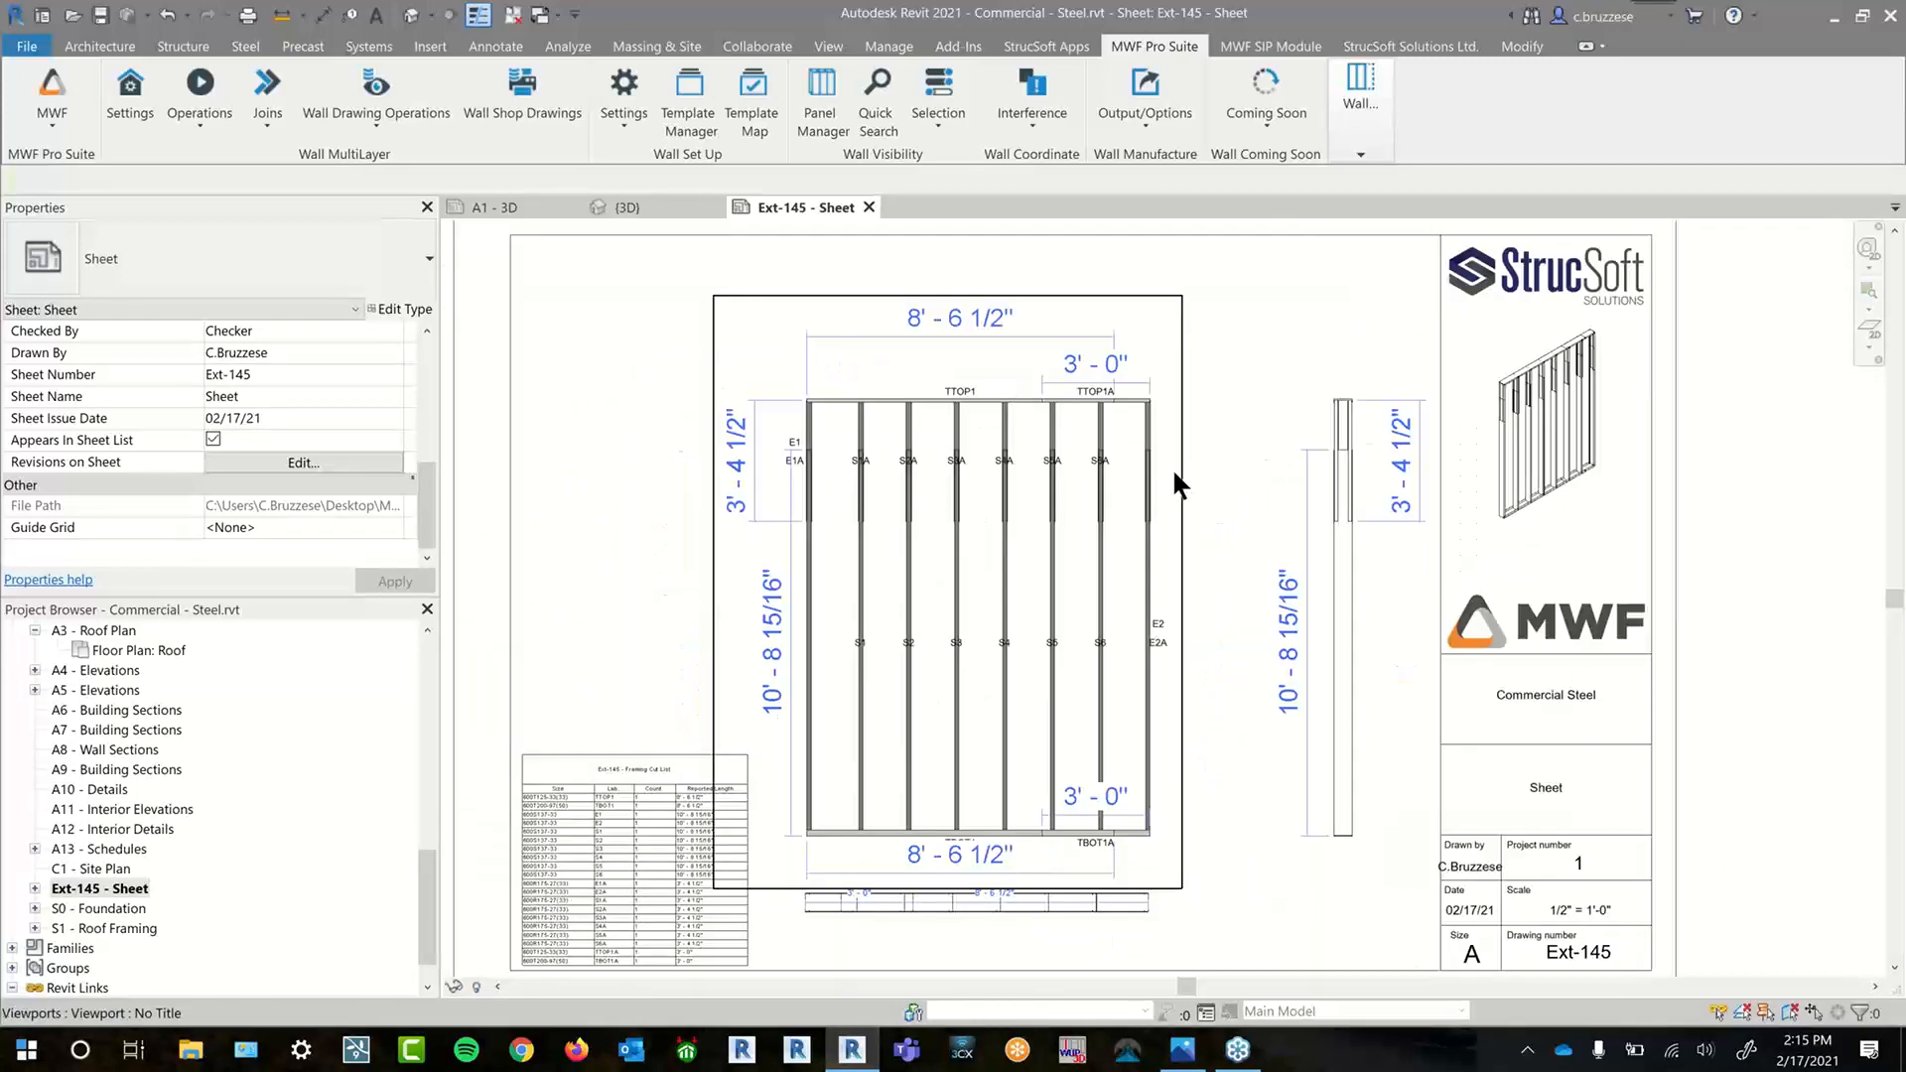
{"action": "scroll", "coordinate": [1172, 467], "scroll_direction": "down", "scroll_amount": 1}
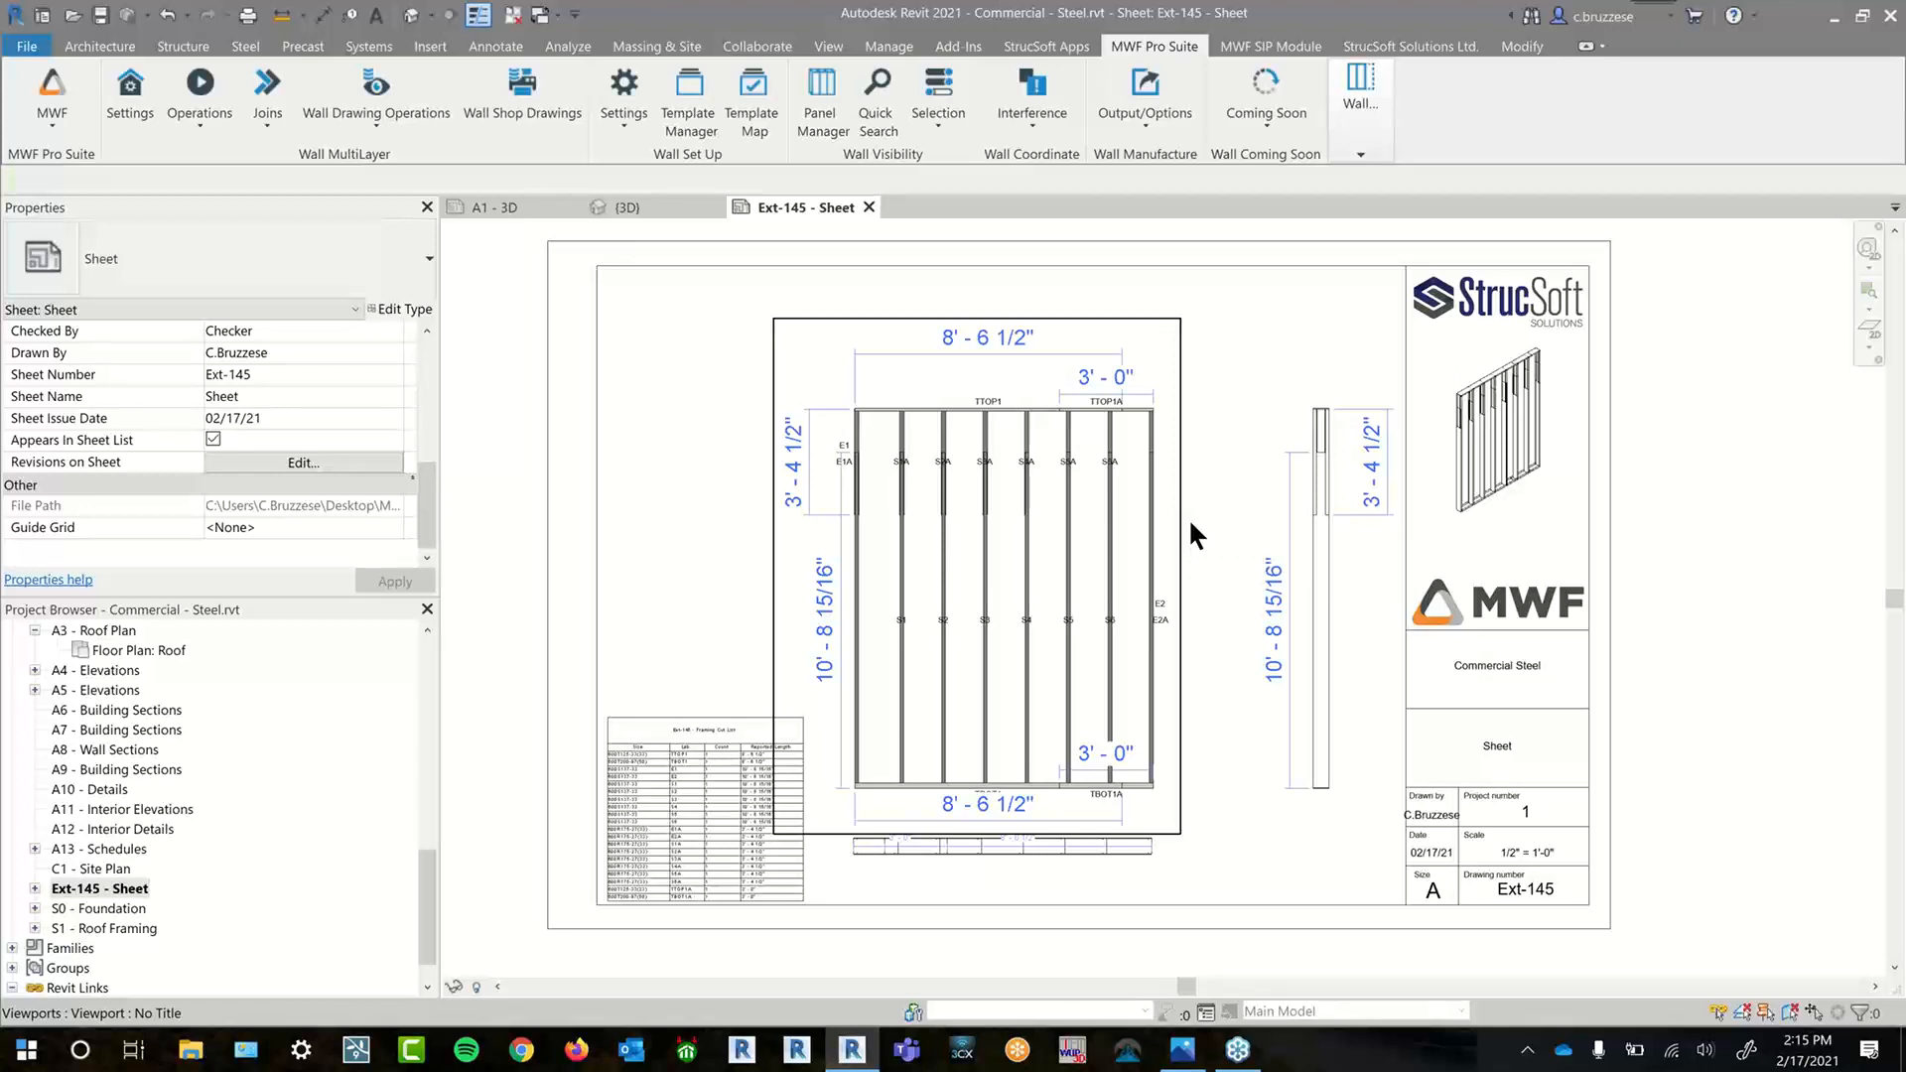
- Close the Ext-145 sheet and select a full-height stud of panel Ext-147 in the 3D view
{"action": "left_click", "coordinate": [868, 207]}
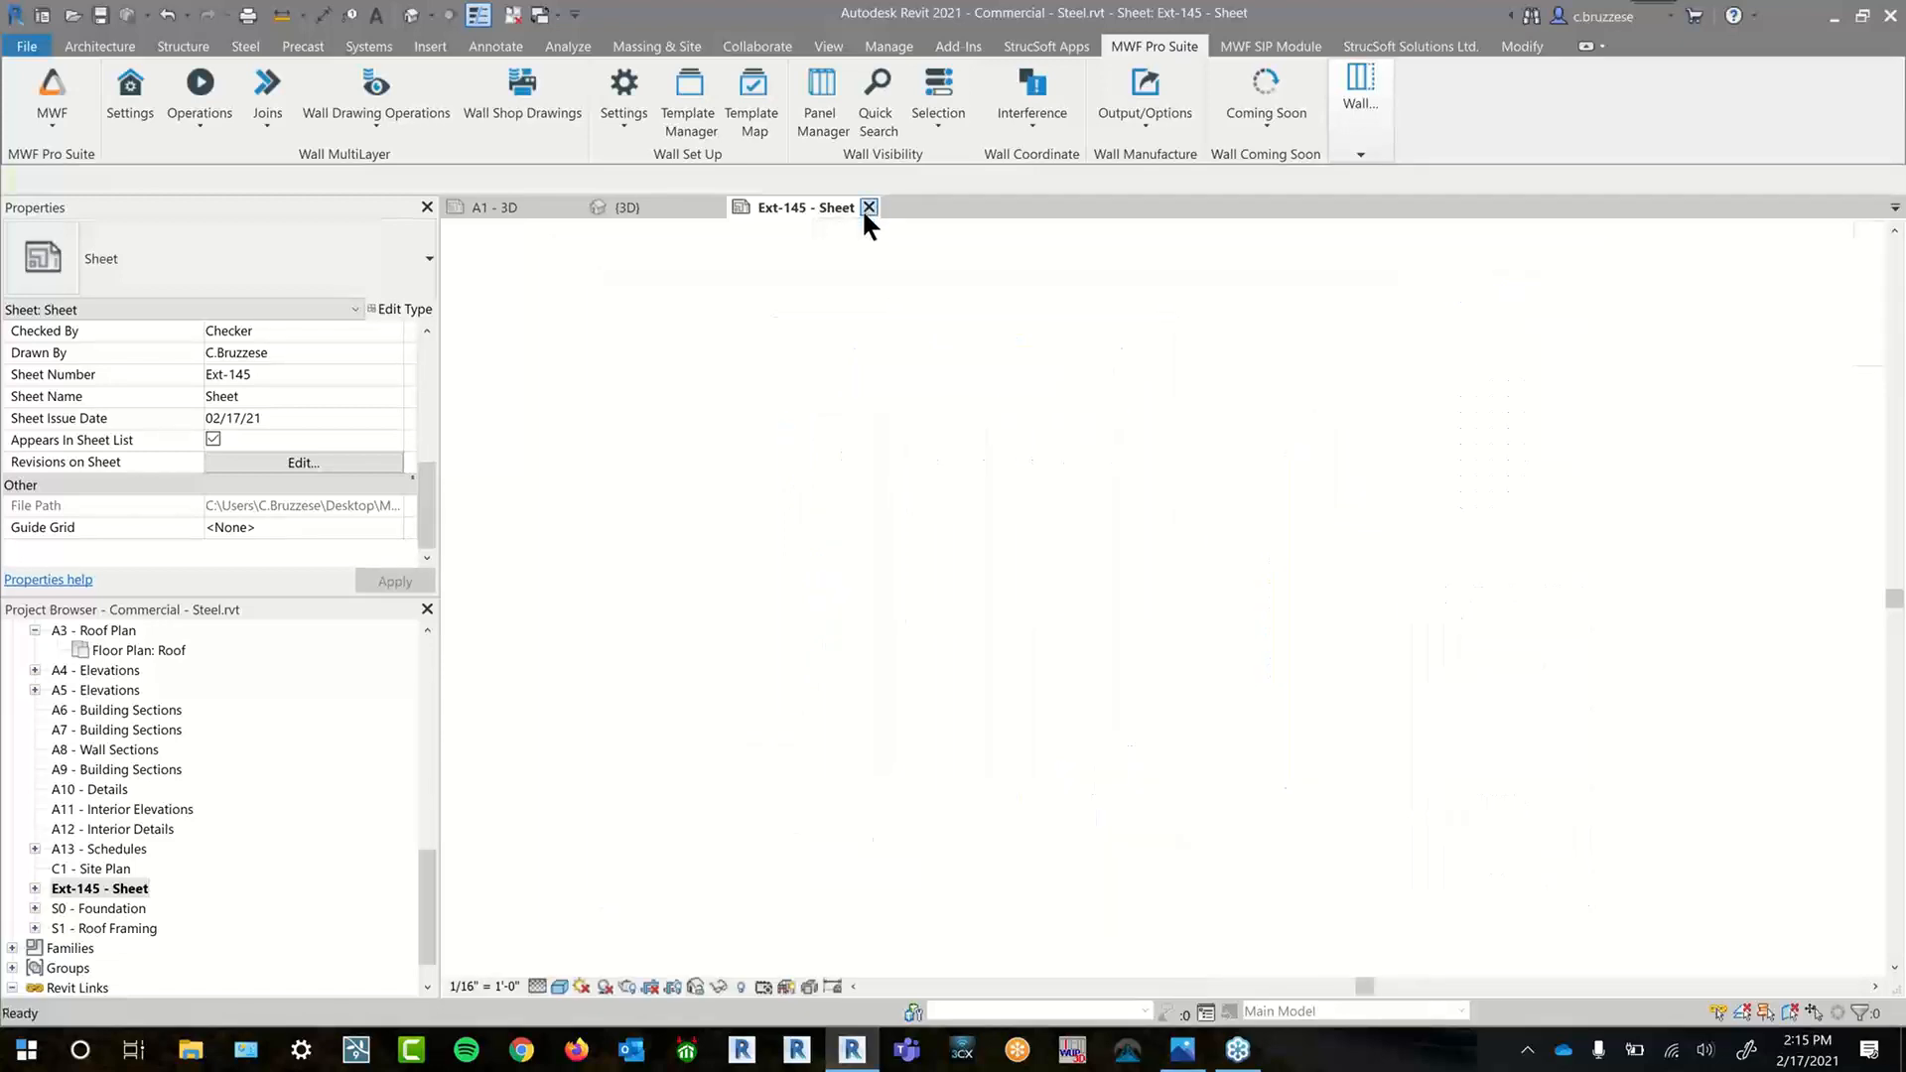
{"action": "scroll", "coordinate": [1019, 507], "scroll_direction": "down", "scroll_amount": 5}
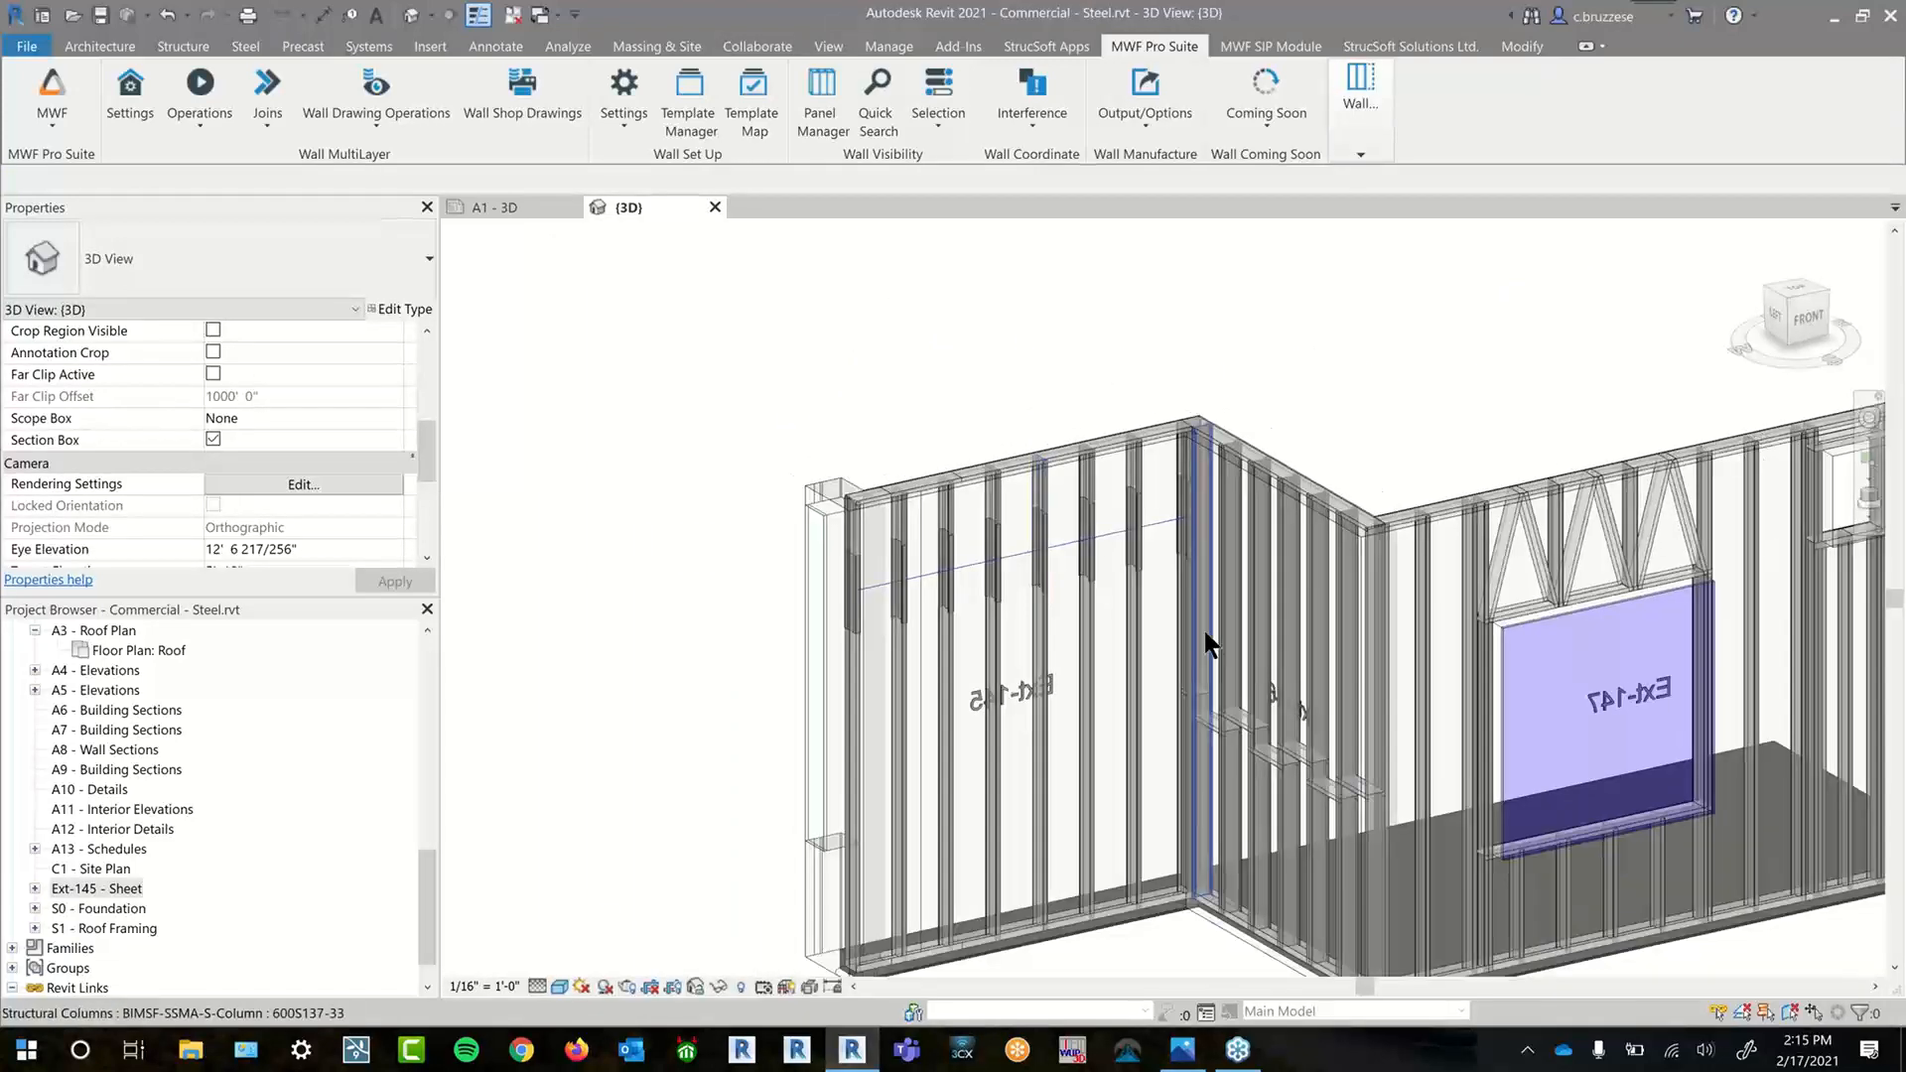
{"action": "left_click", "coordinate": [1420, 615]}
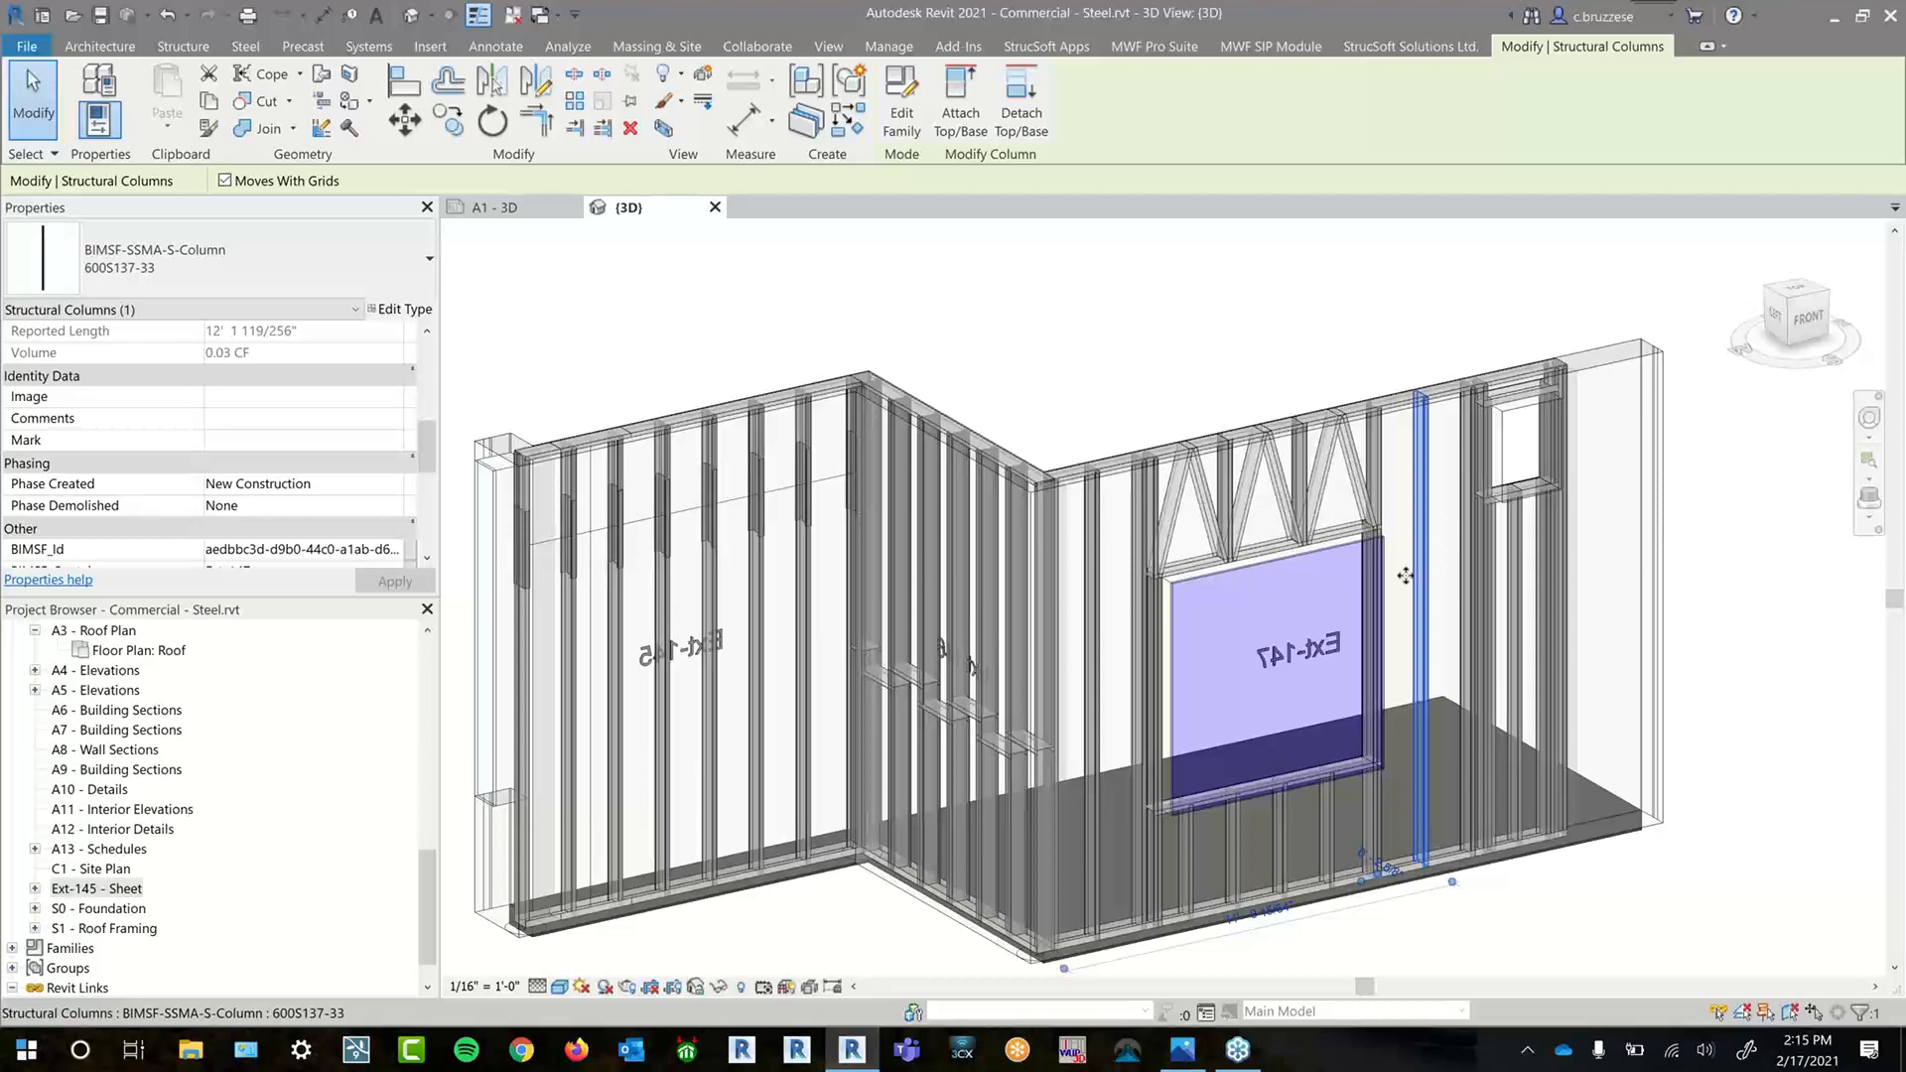
{"action": "middle_click_drag", "start_coordinate": [1180, 283], "coordinate": [1066, 277]}
- Open the ML Shops 11x17 wall drawing settings from the Wall Drawings Manager for editing
{"action": "left_click", "coordinate": [1154, 46]}
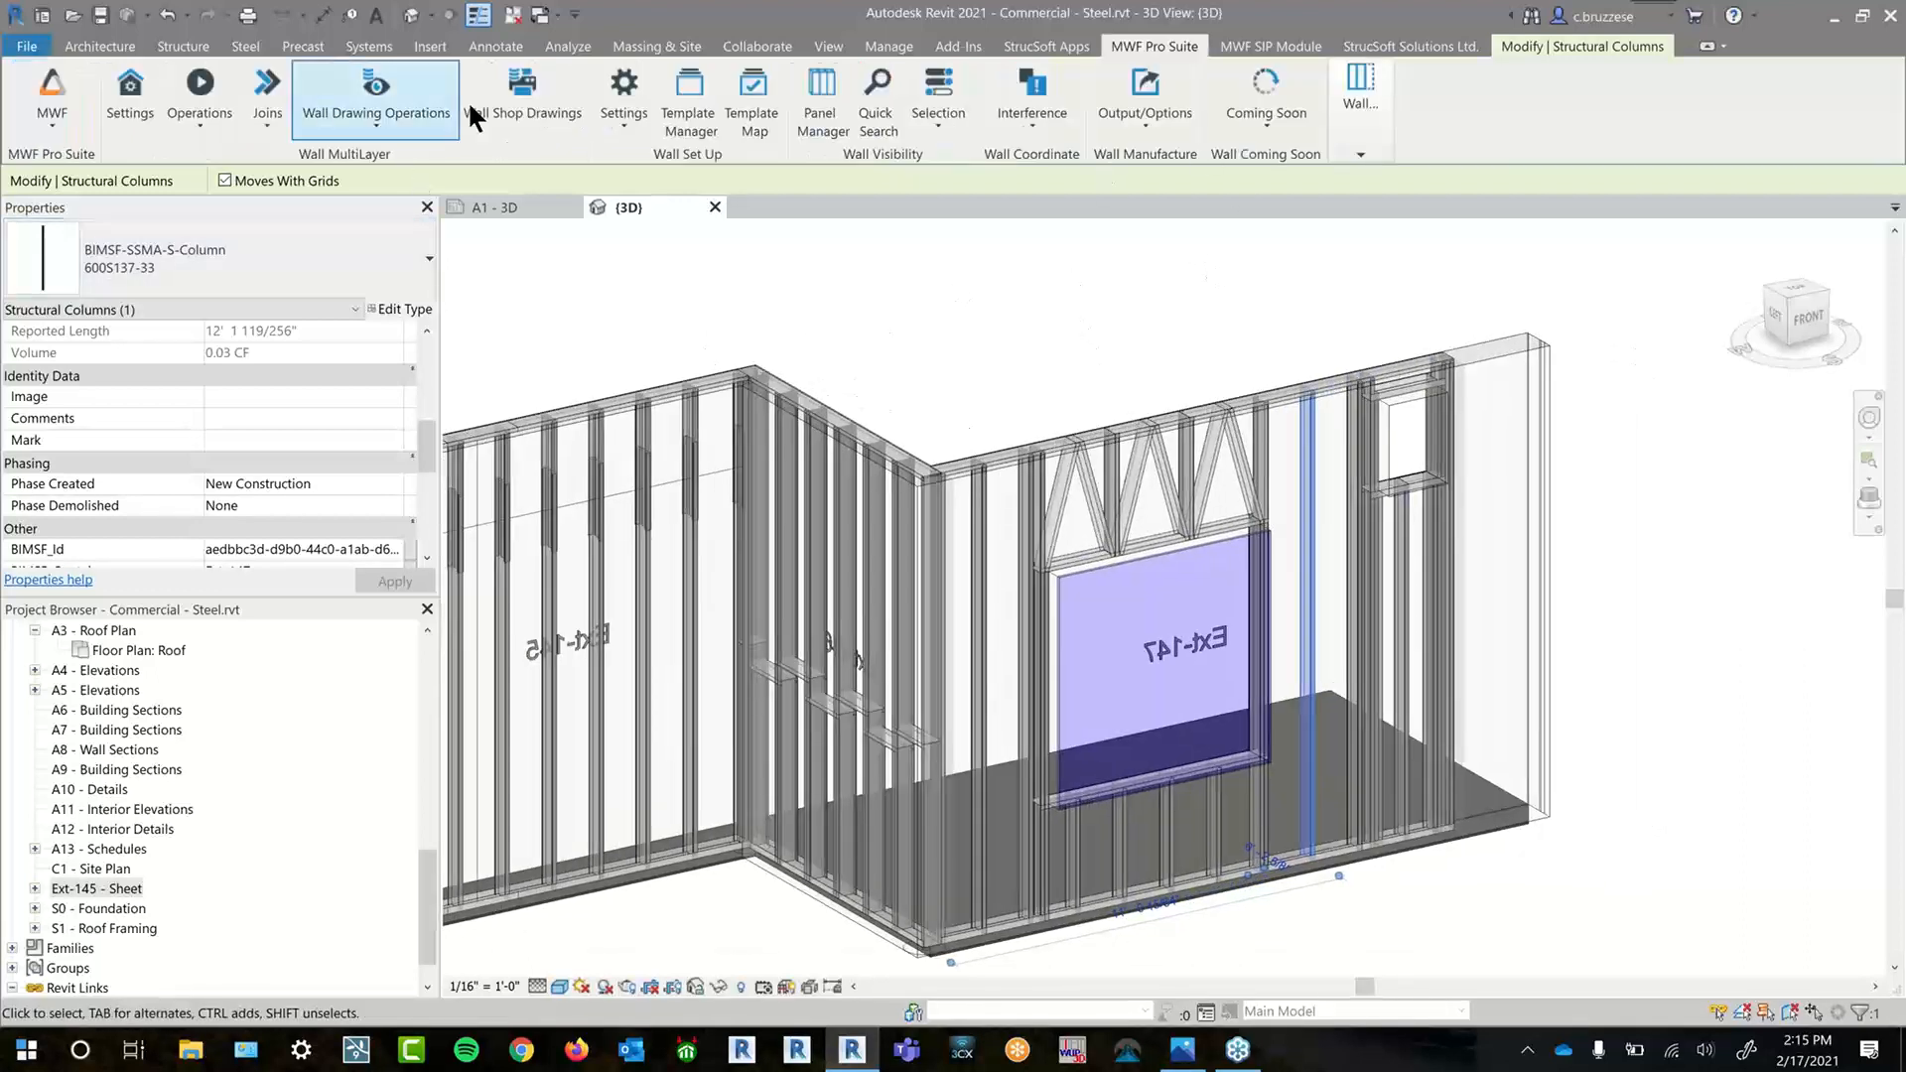
{"action": "left_click", "coordinate": [421, 122]}
{"action": "left_click", "coordinate": [412, 159]}
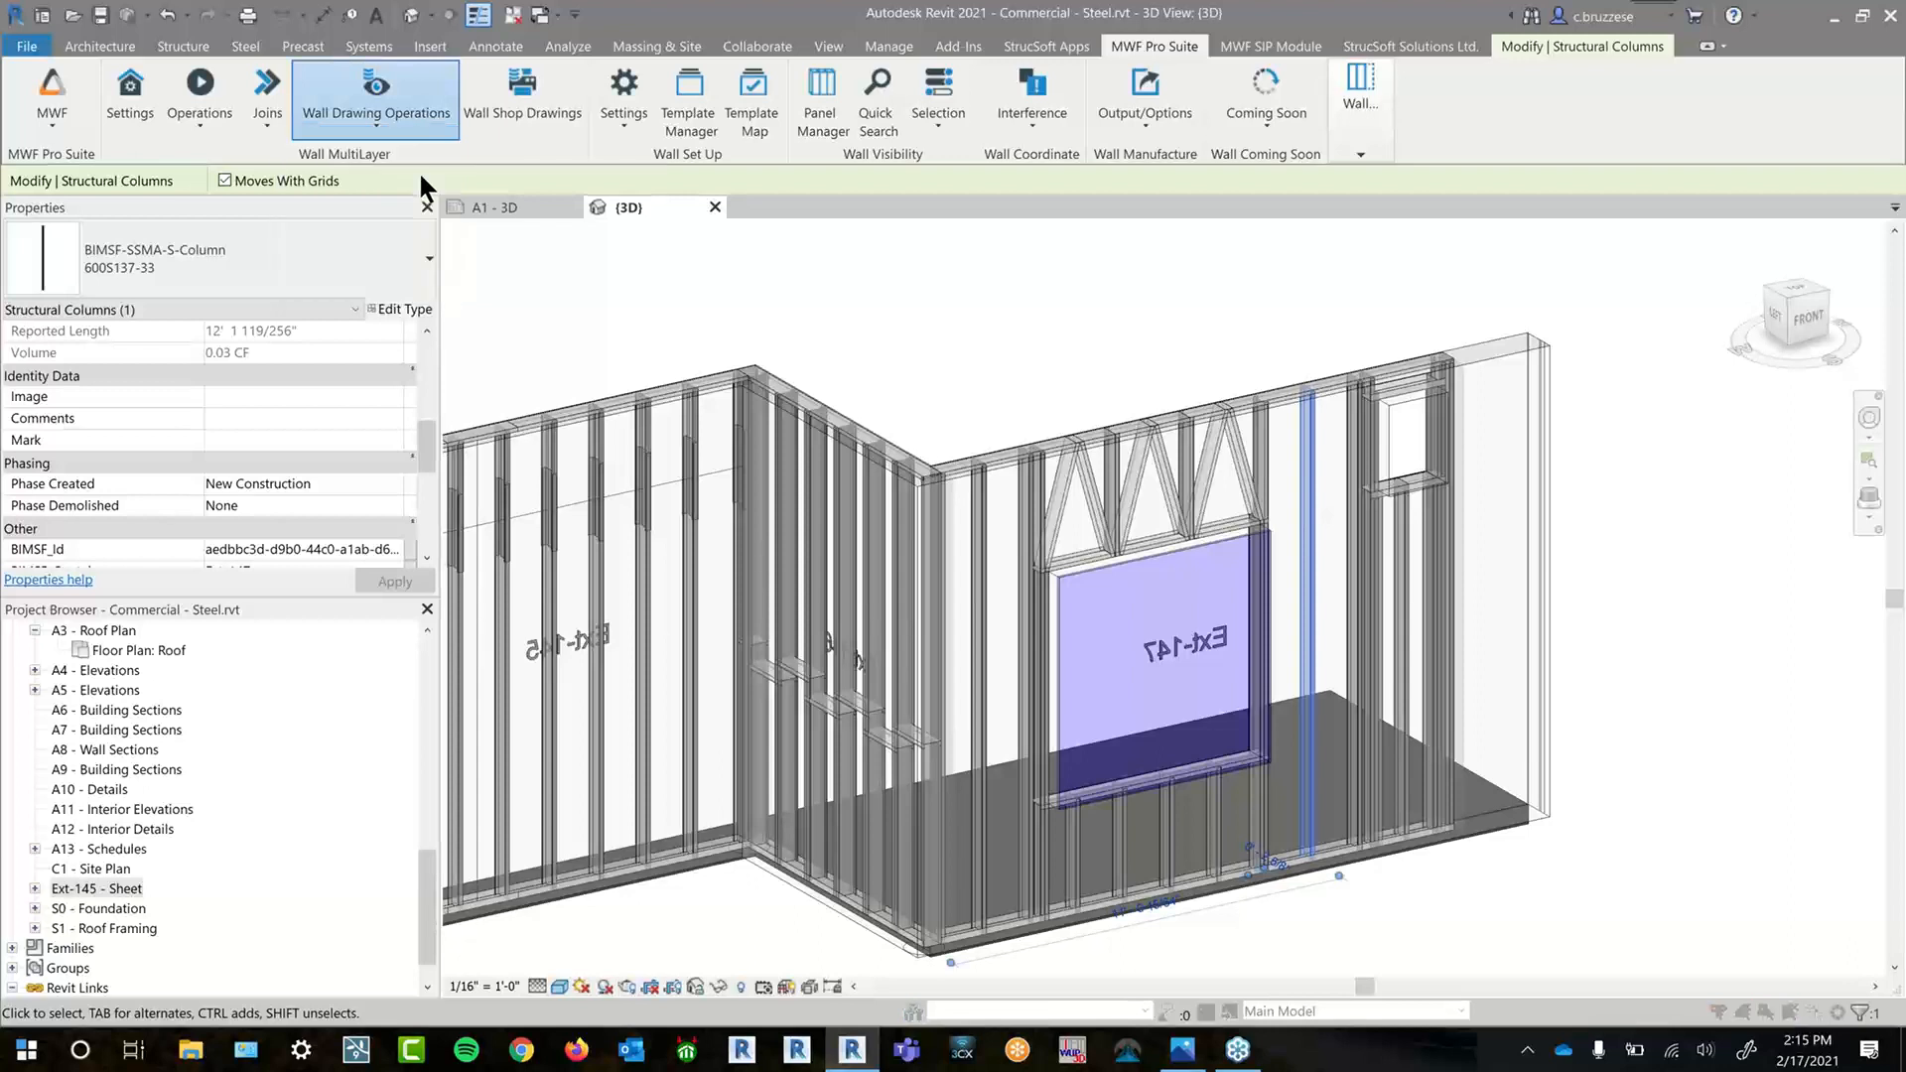
{"action": "left_click_drag", "start_coordinate": [977, 242], "coordinate": [430, 249]}
{"action": "left_click", "coordinate": [600, 309]}
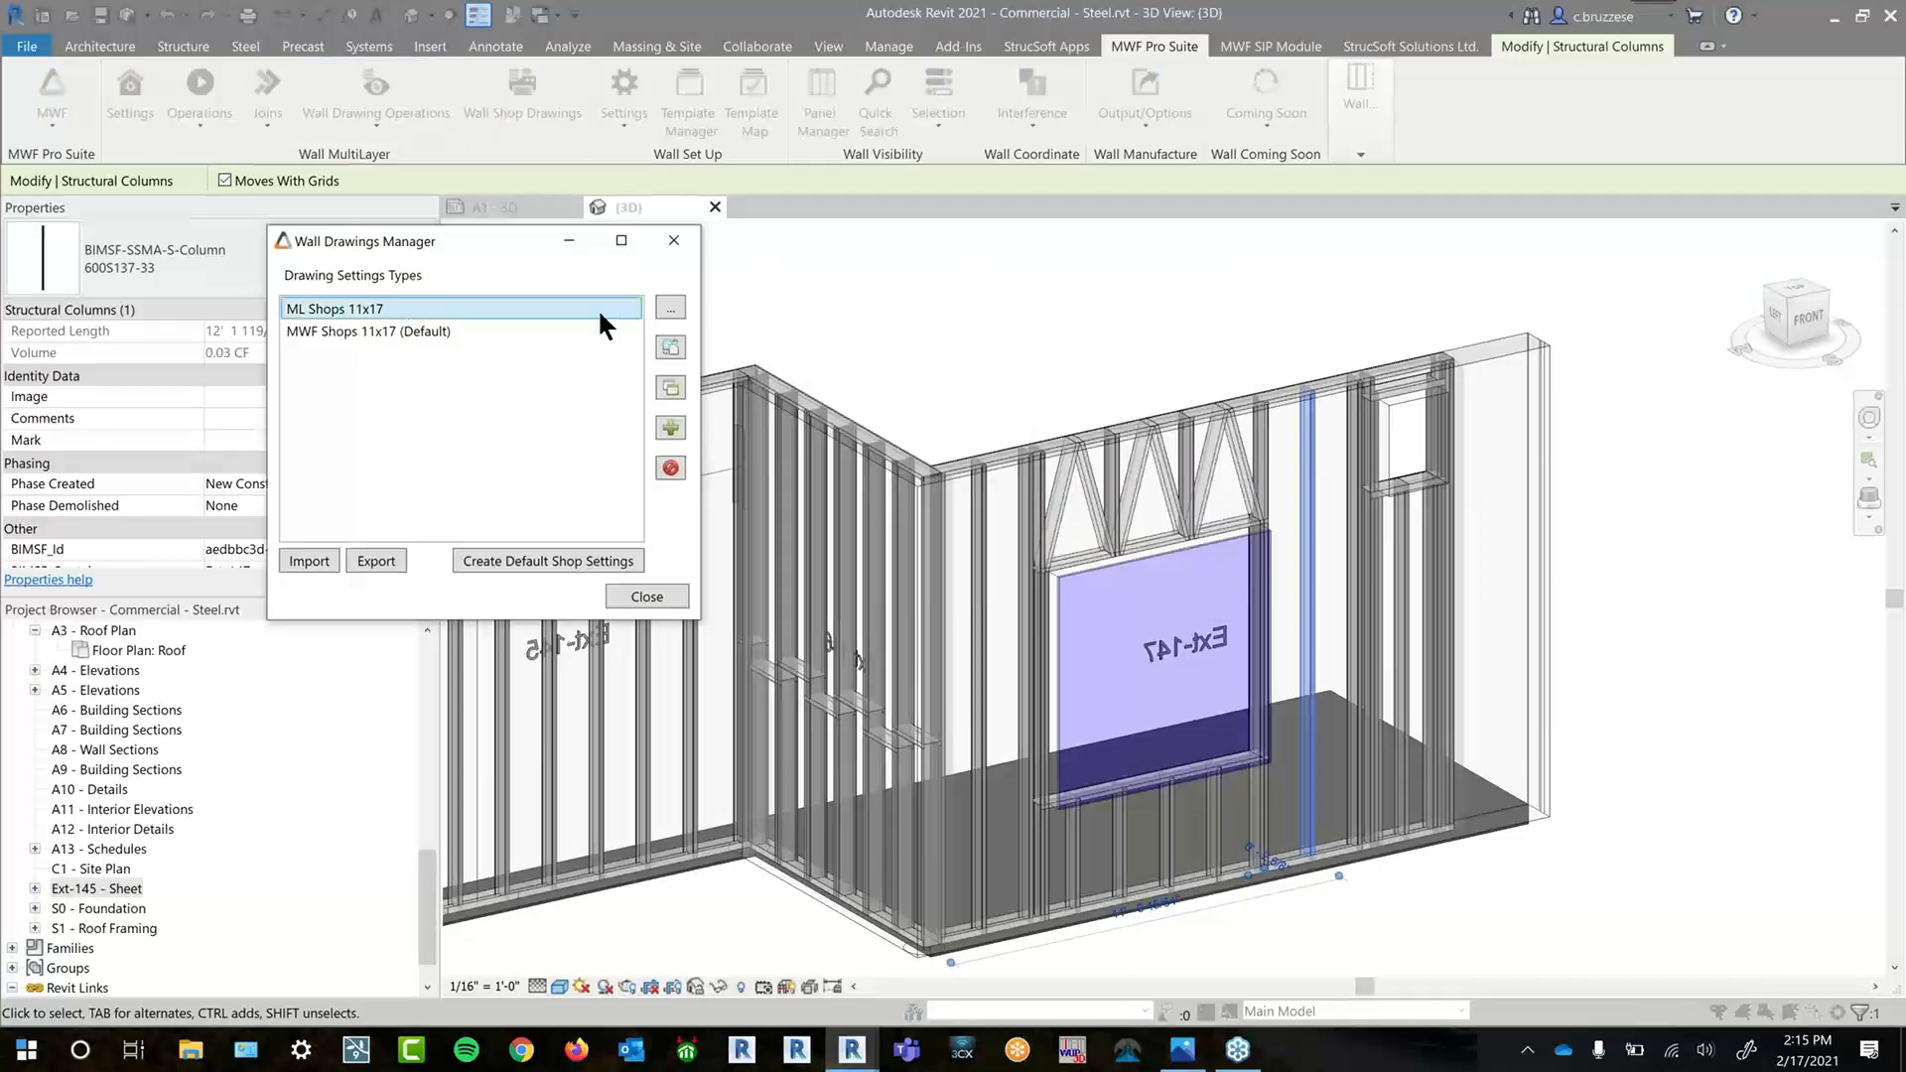
{"action": "left_click", "coordinate": [670, 308]}
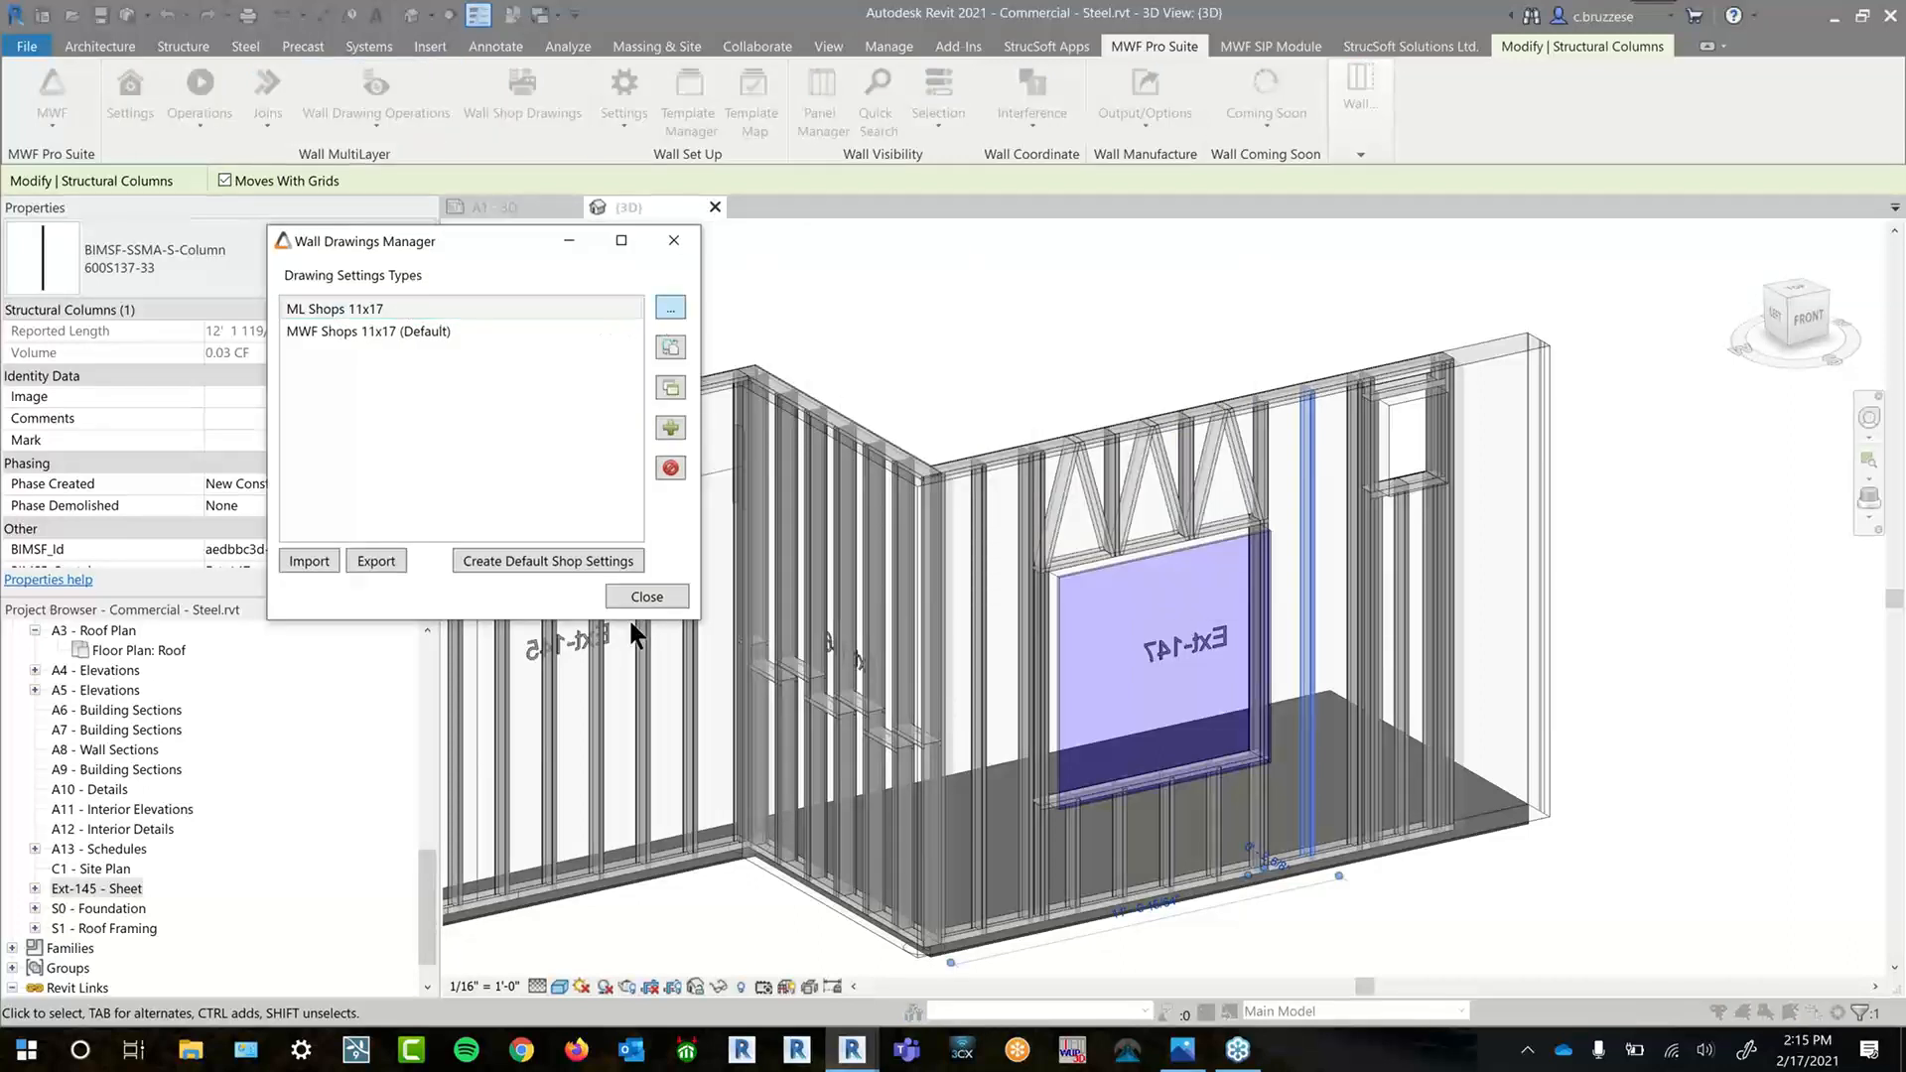
{"action": "left_click_drag", "start_coordinate": [689, 90], "coordinate": [359, 127]}
- Enable the Left Elevation Height dimension in the Framing Elev view options
{"action": "left_click", "coordinate": [363, 568]}
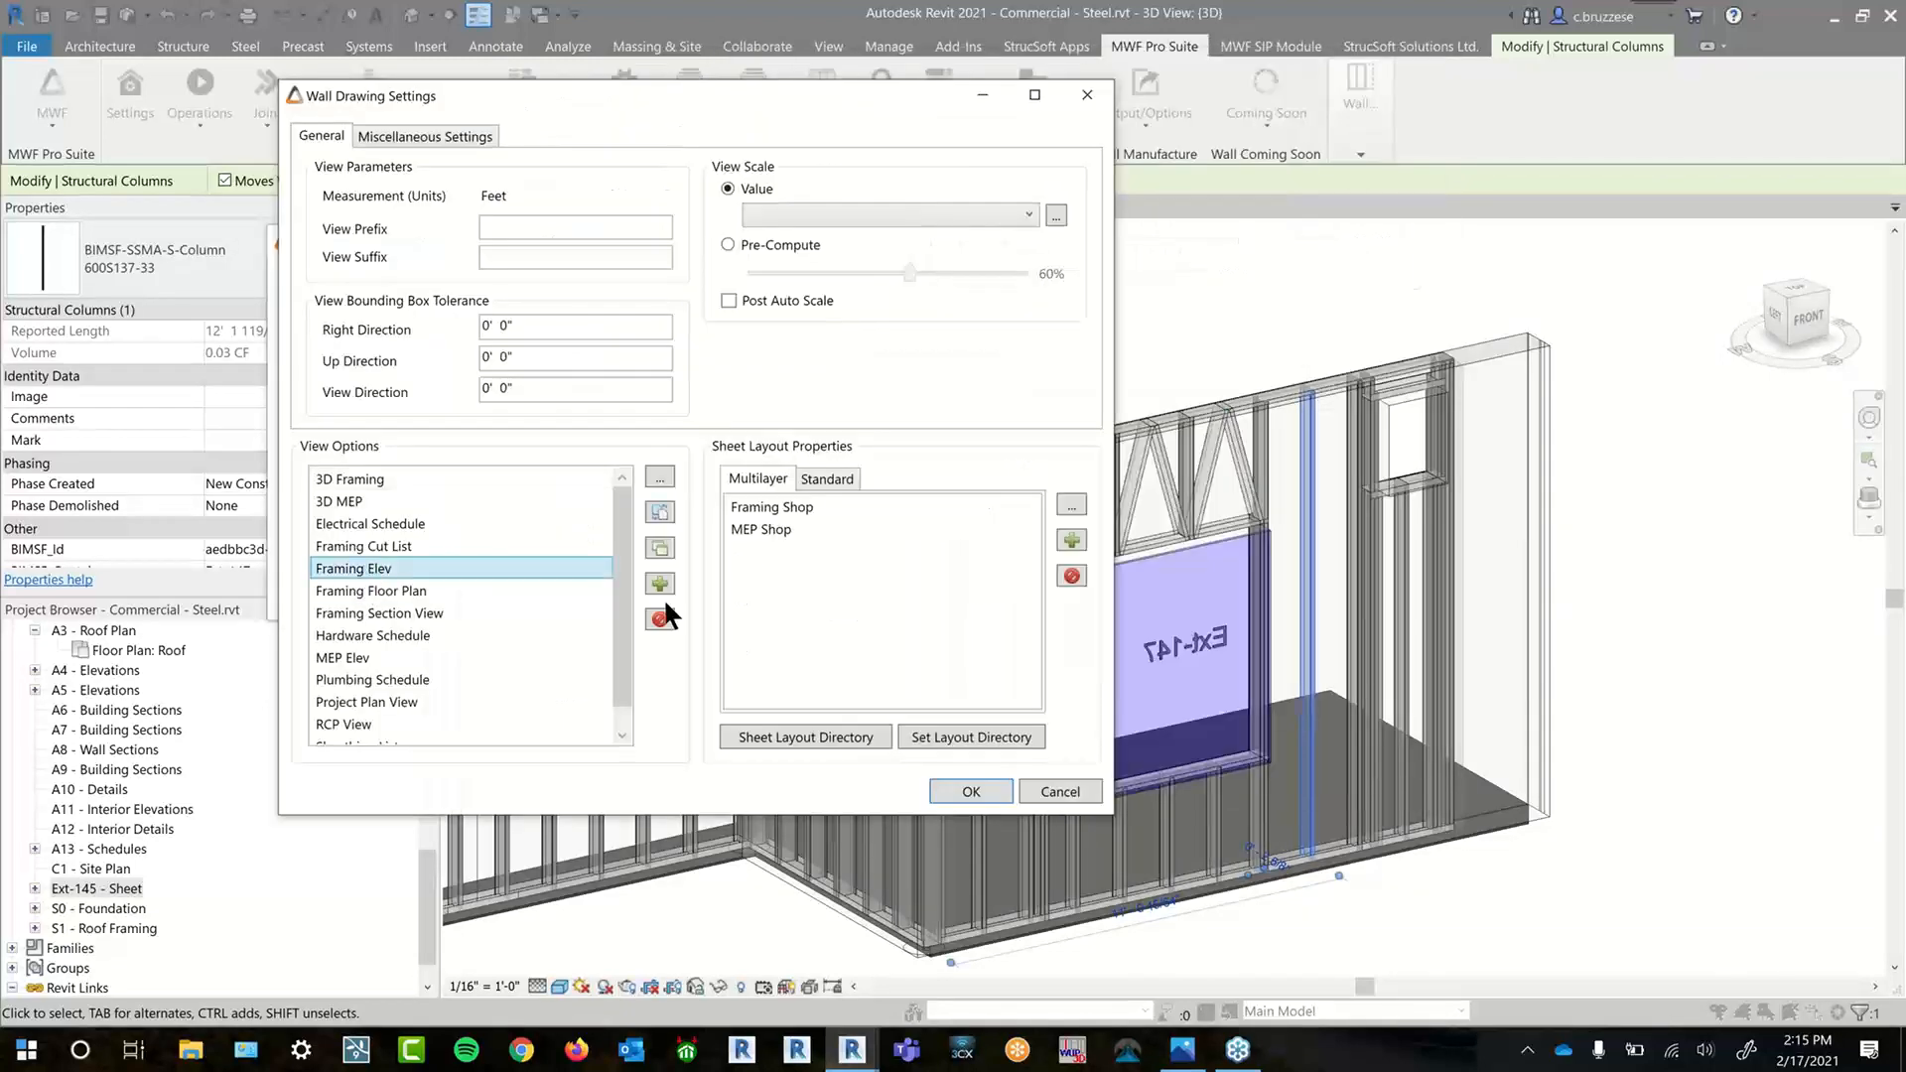
{"action": "left_click", "coordinate": [659, 477]}
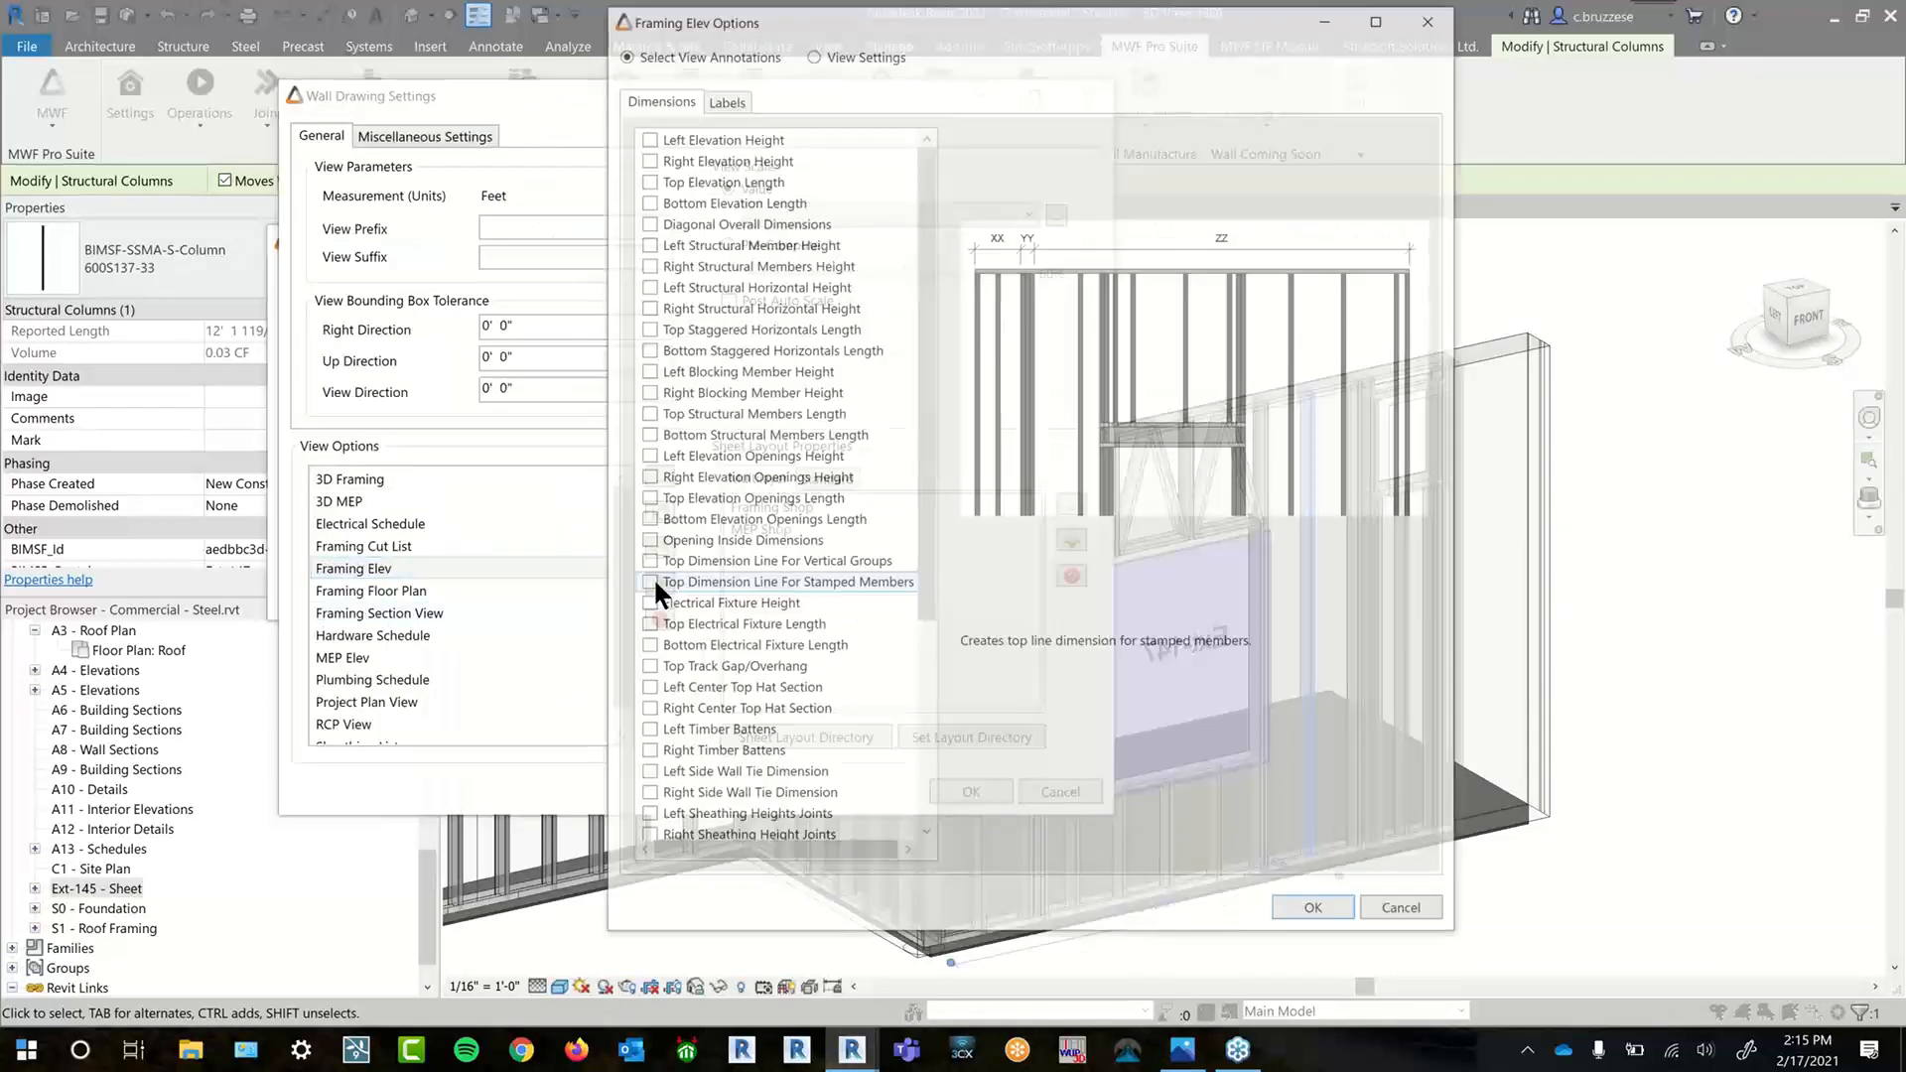
{"action": "scroll", "coordinate": [718, 812], "scroll_direction": "down", "scroll_amount": 5}
{"action": "scroll", "coordinate": [752, 753], "scroll_direction": "up", "scroll_amount": 3}
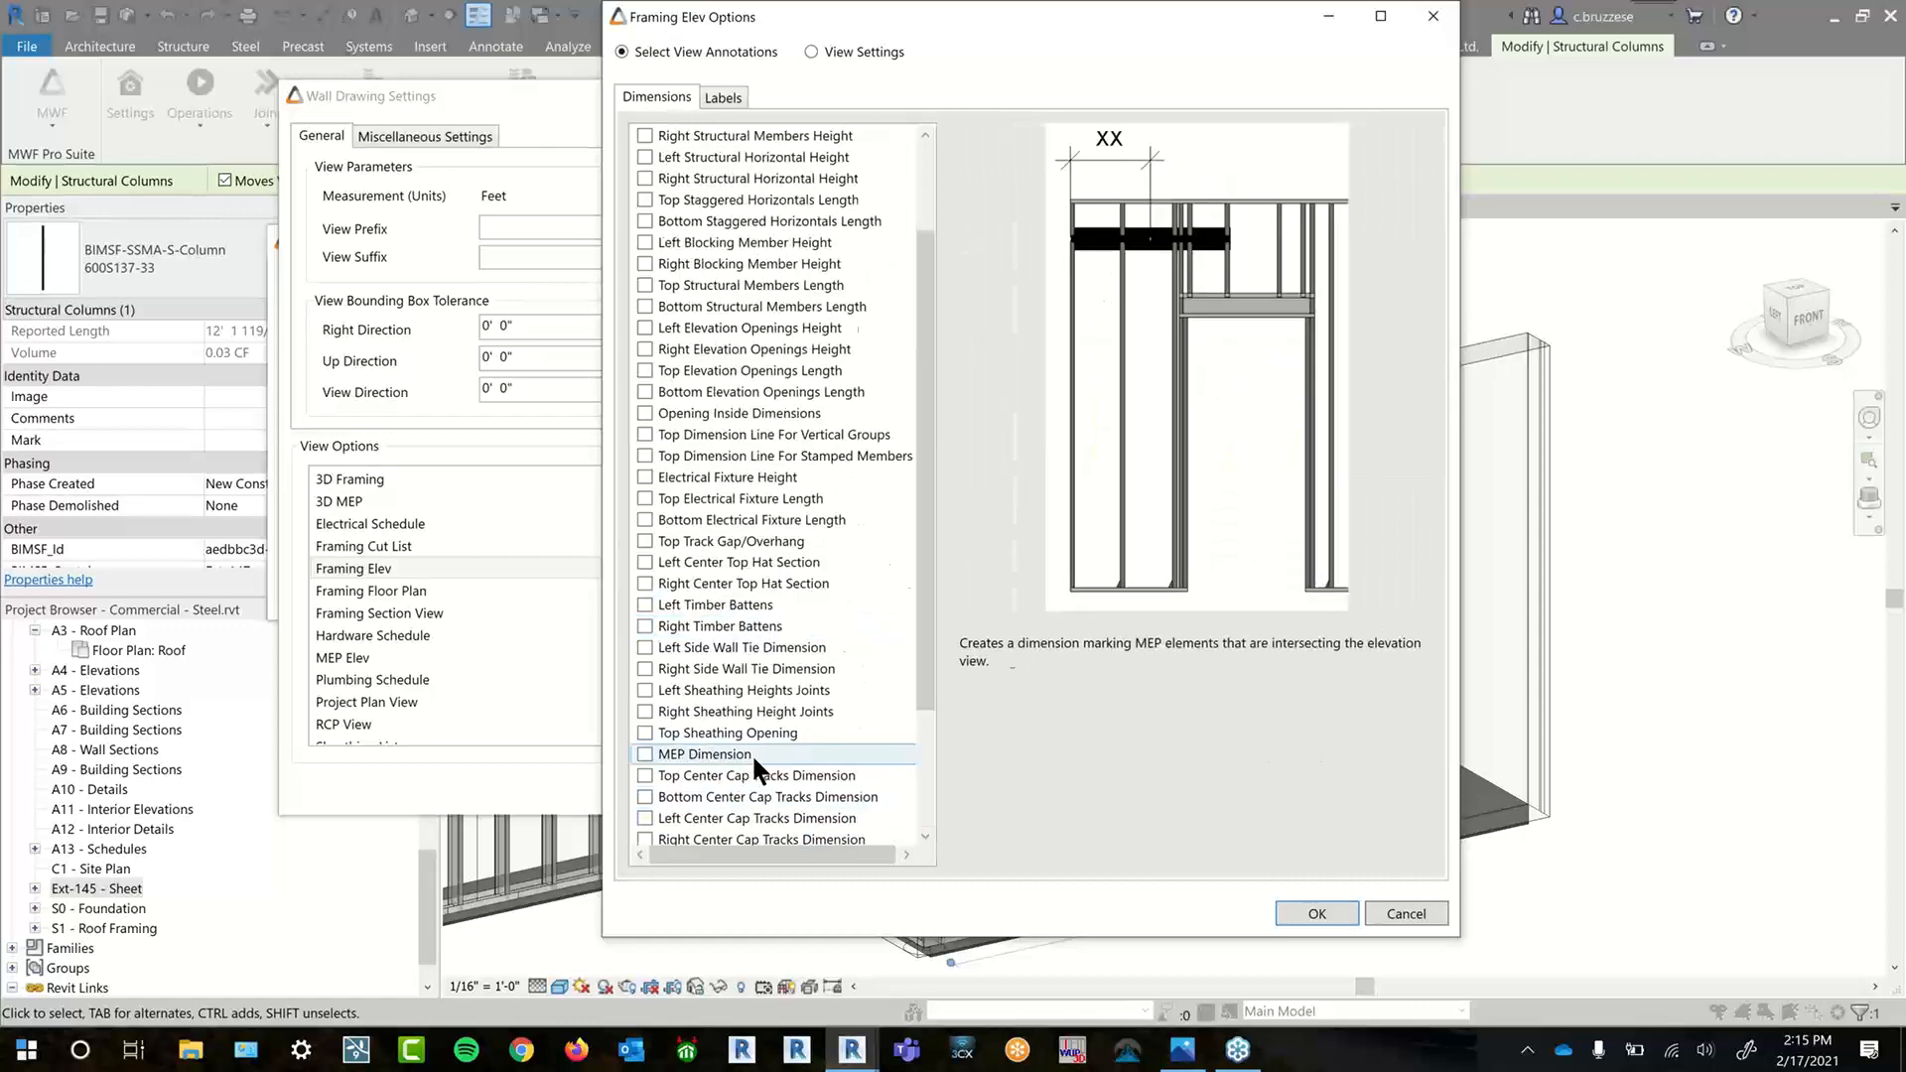
{"action": "scroll", "coordinate": [753, 754], "scroll_direction": "up", "scroll_amount": 2}
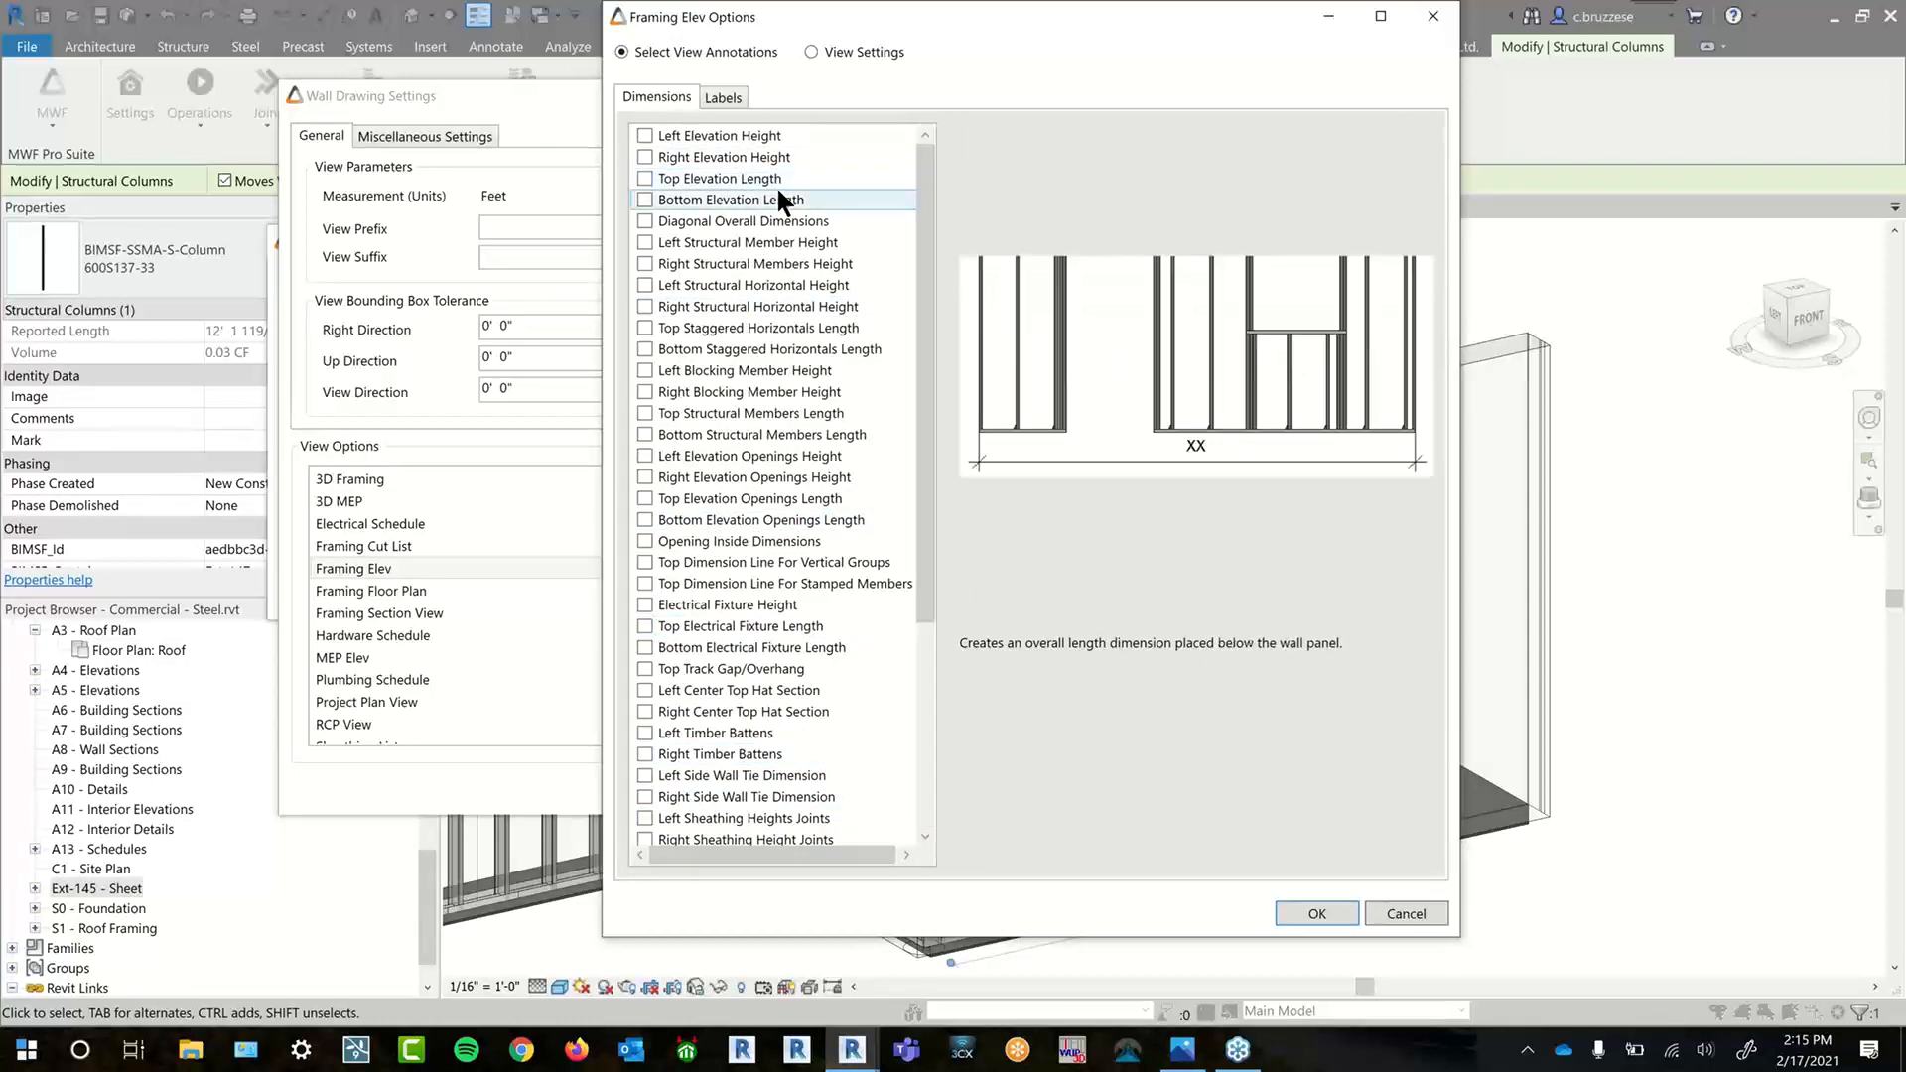
{"action": "left_click", "coordinate": [753, 140]}
{"action": "key", "text": "Return"}
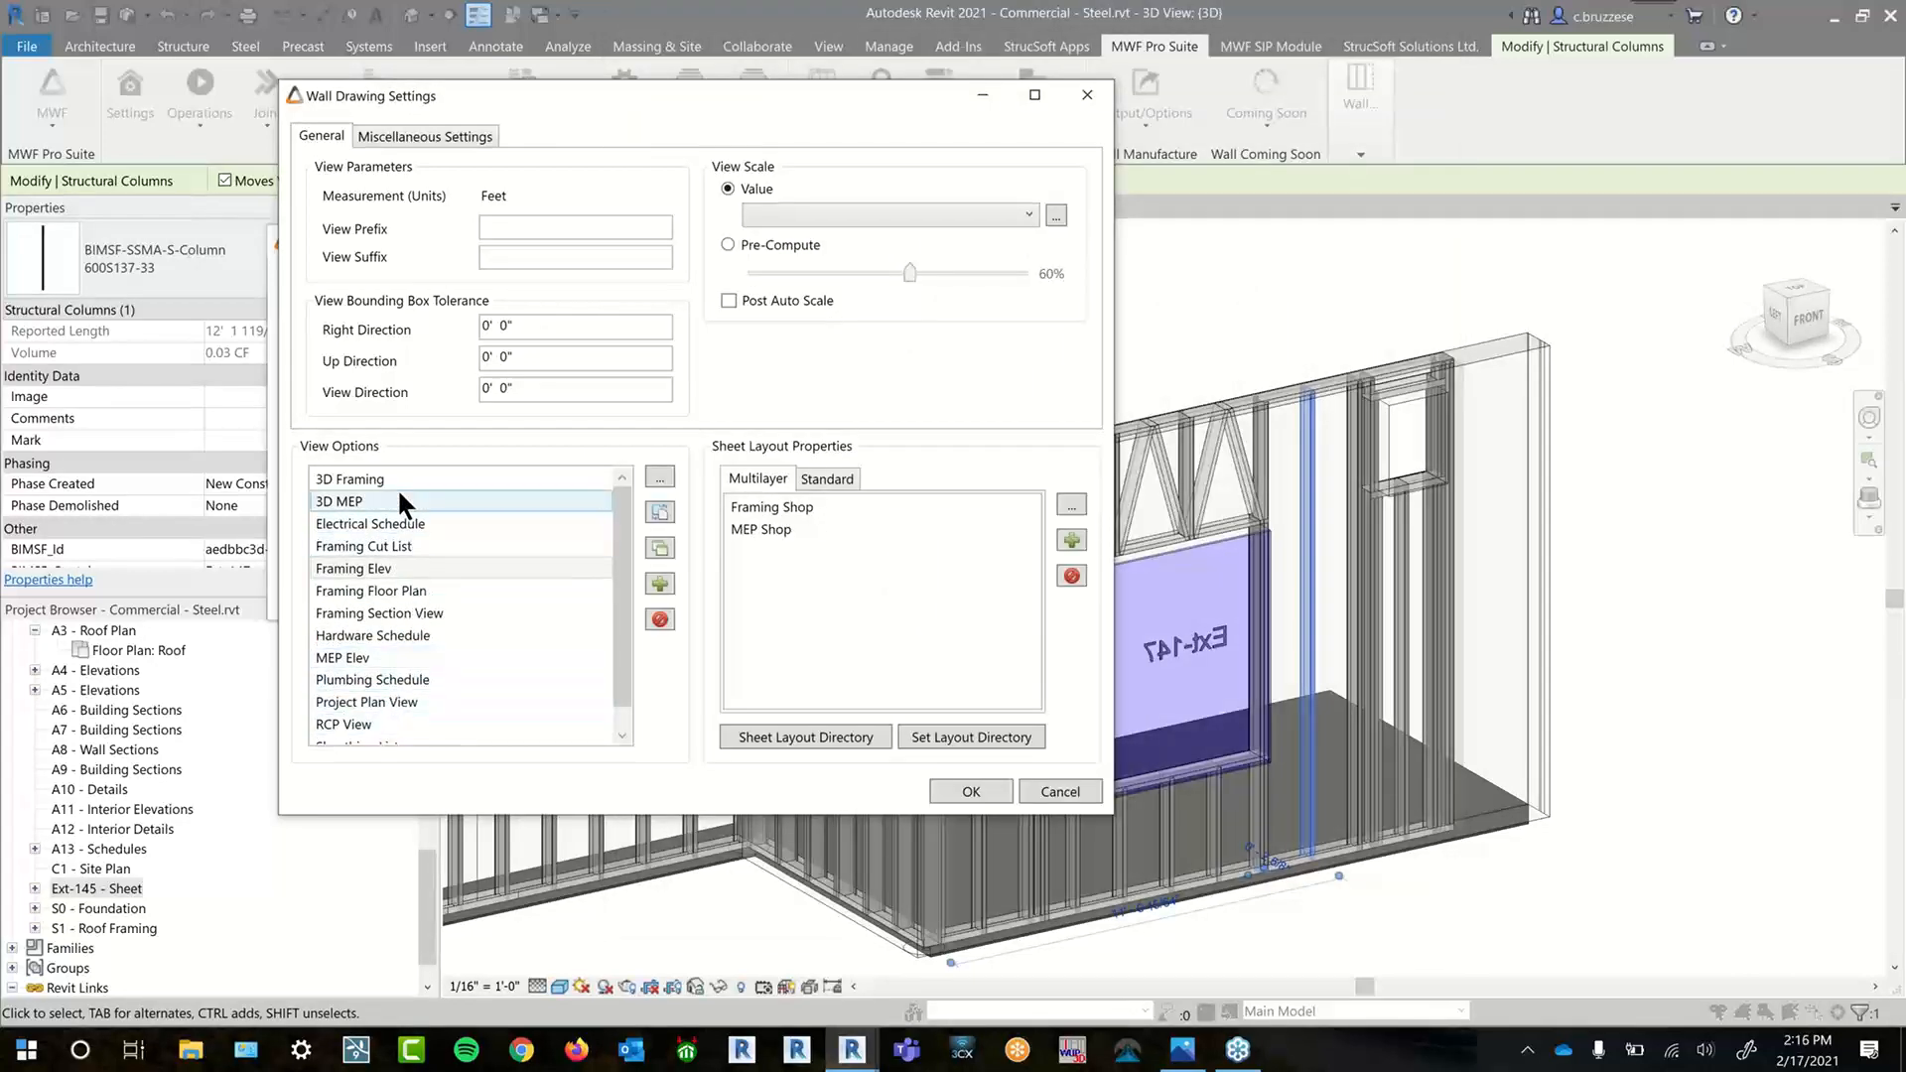
- Turn off Telescopic Profile Height Dimensions in the Framing Section View options
{"action": "double_click", "coordinate": [414, 614]}
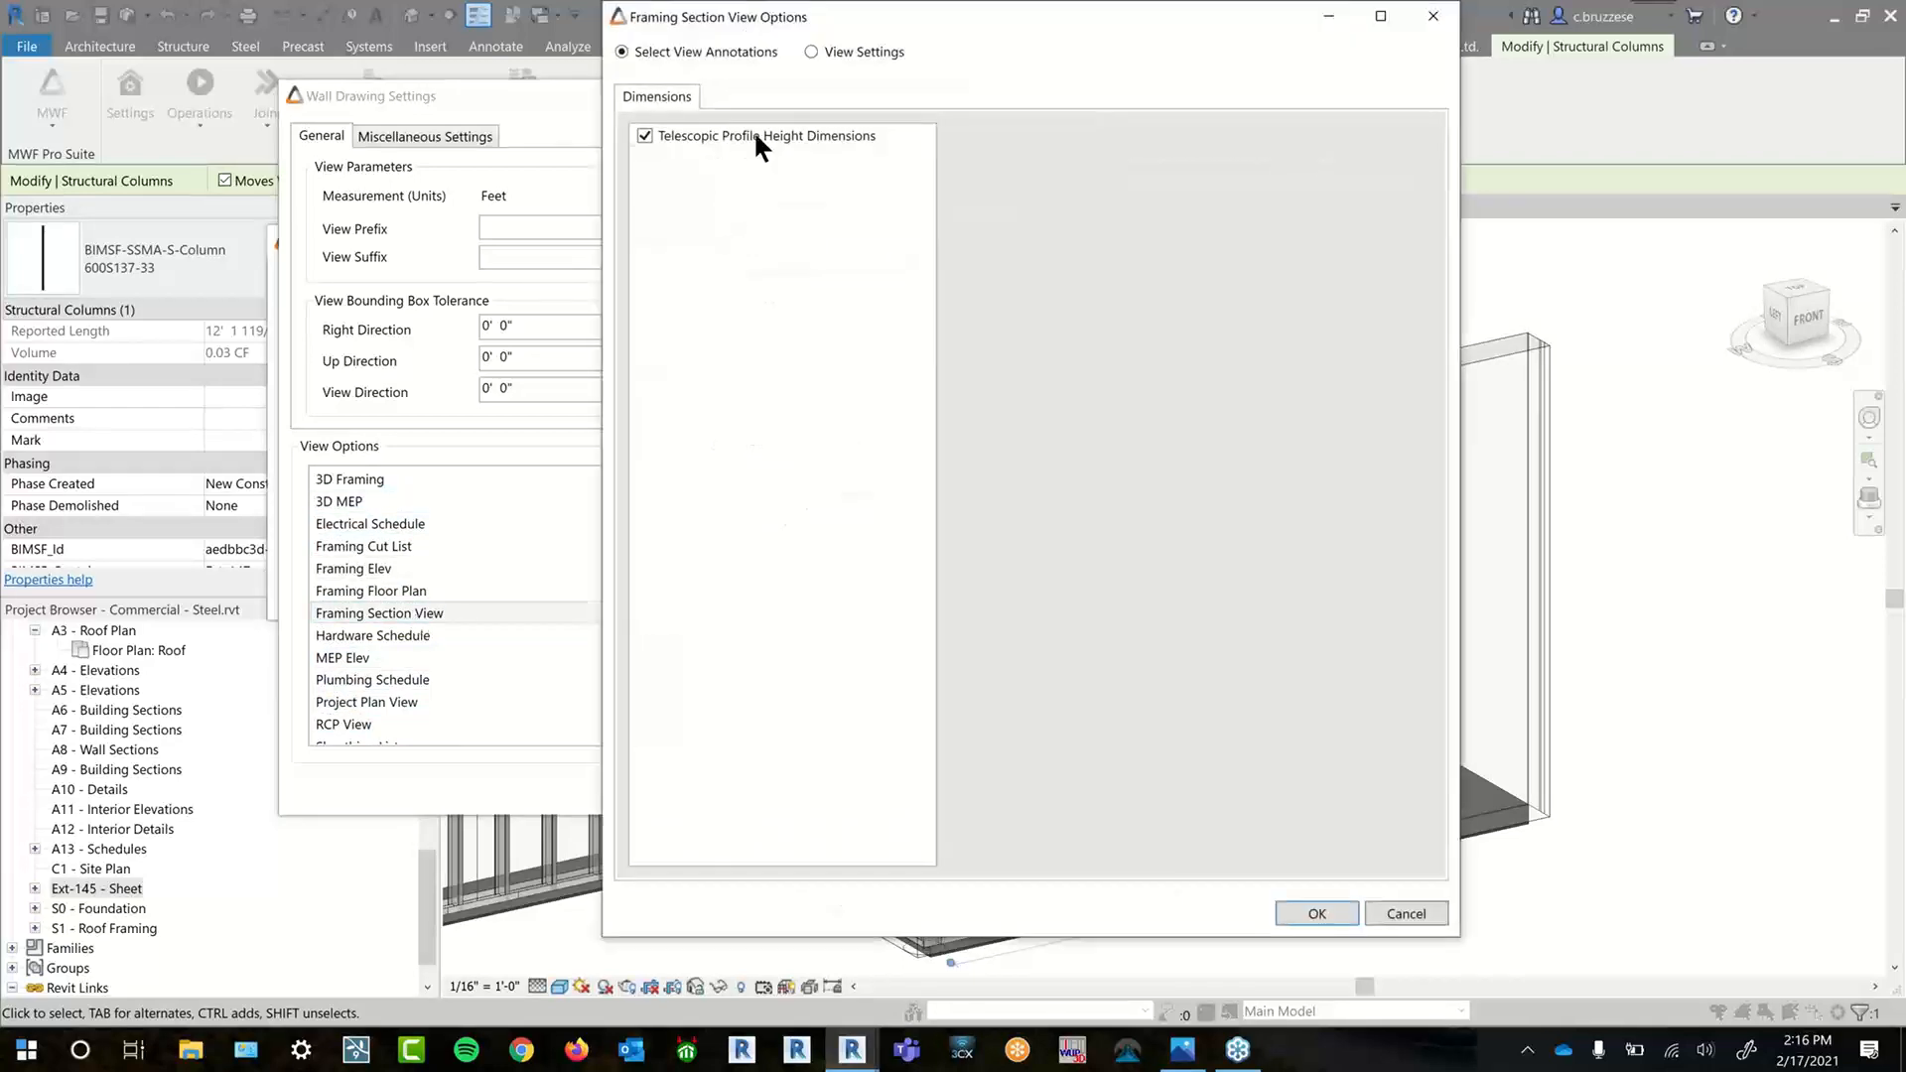
{"action": "left_click", "coordinate": [756, 135]}
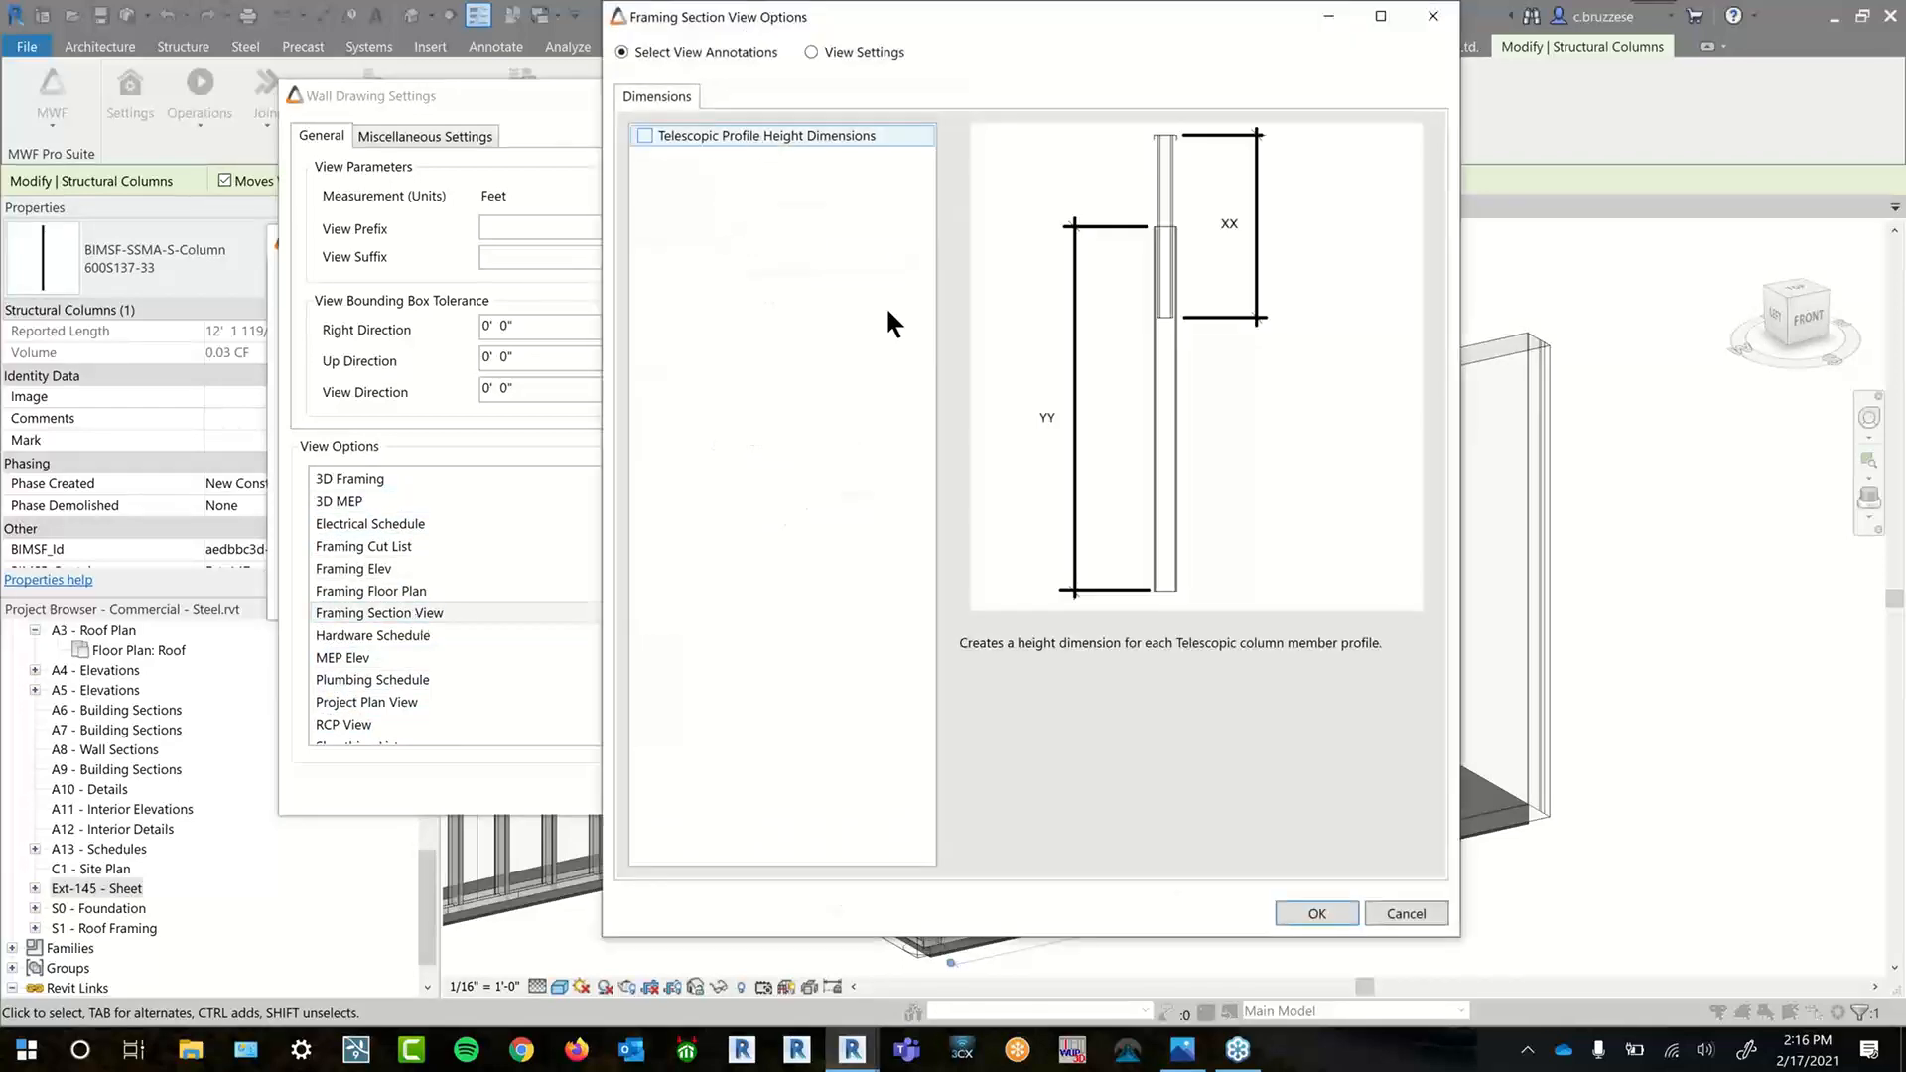
{"action": "left_click", "coordinate": [1317, 914]}
- Turn off Telescopic Profile Length Dimensions in the RCP View options
{"action": "left_click", "coordinate": [414, 726]}
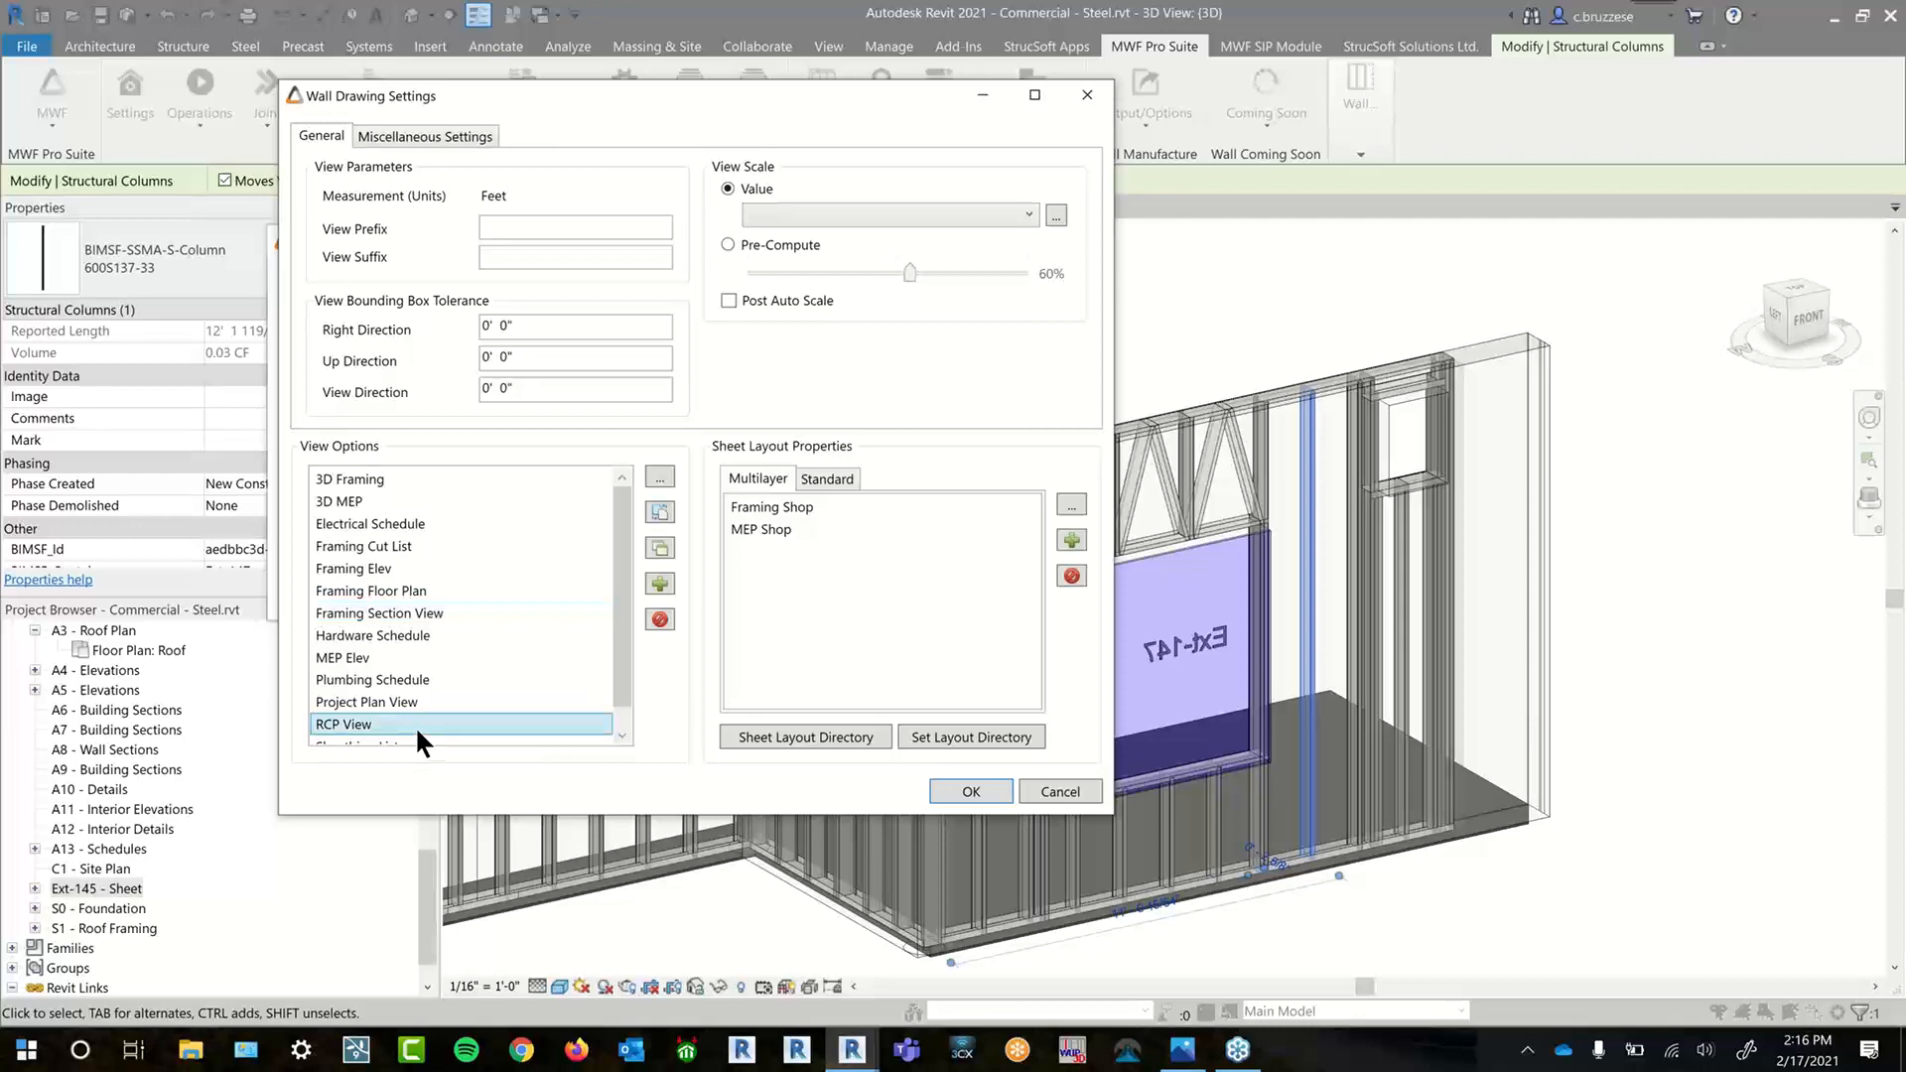
{"action": "double_click", "coordinate": [415, 724]}
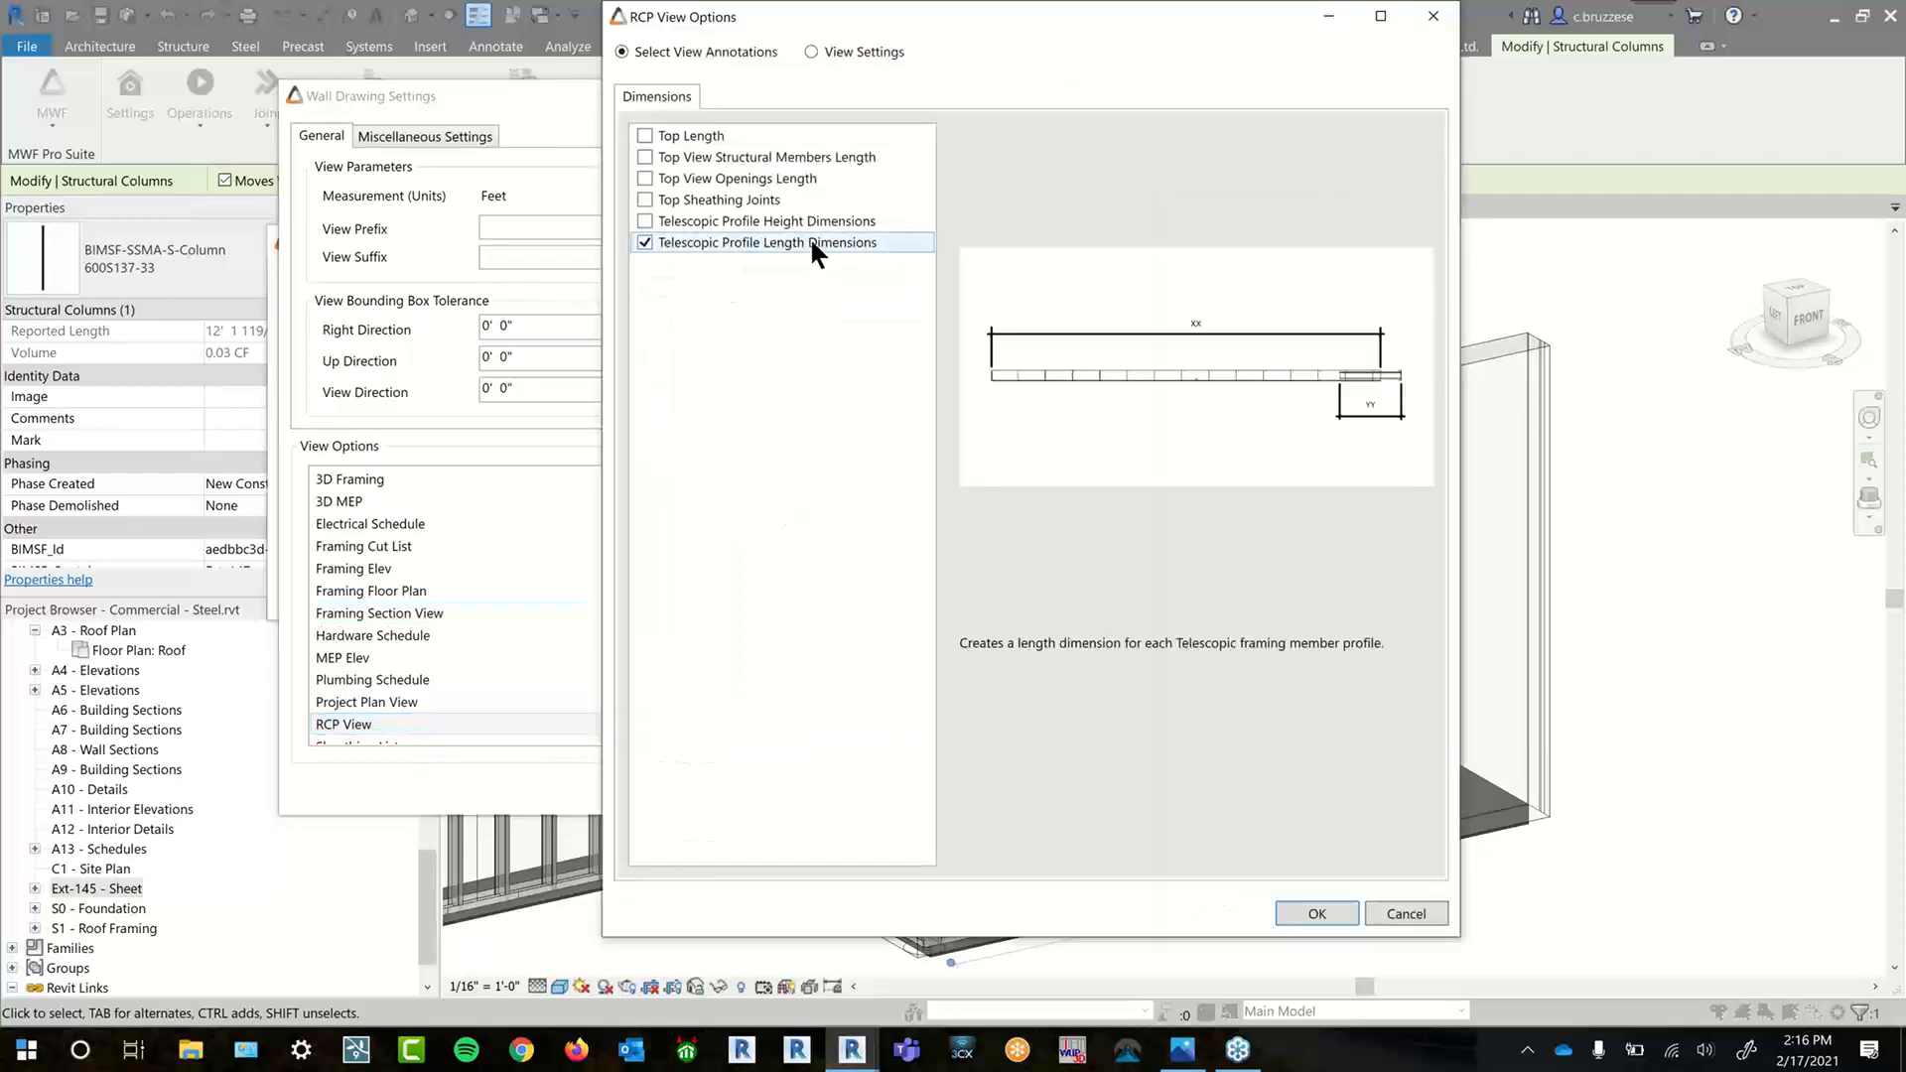
{"action": "left_click", "coordinate": [809, 241]}
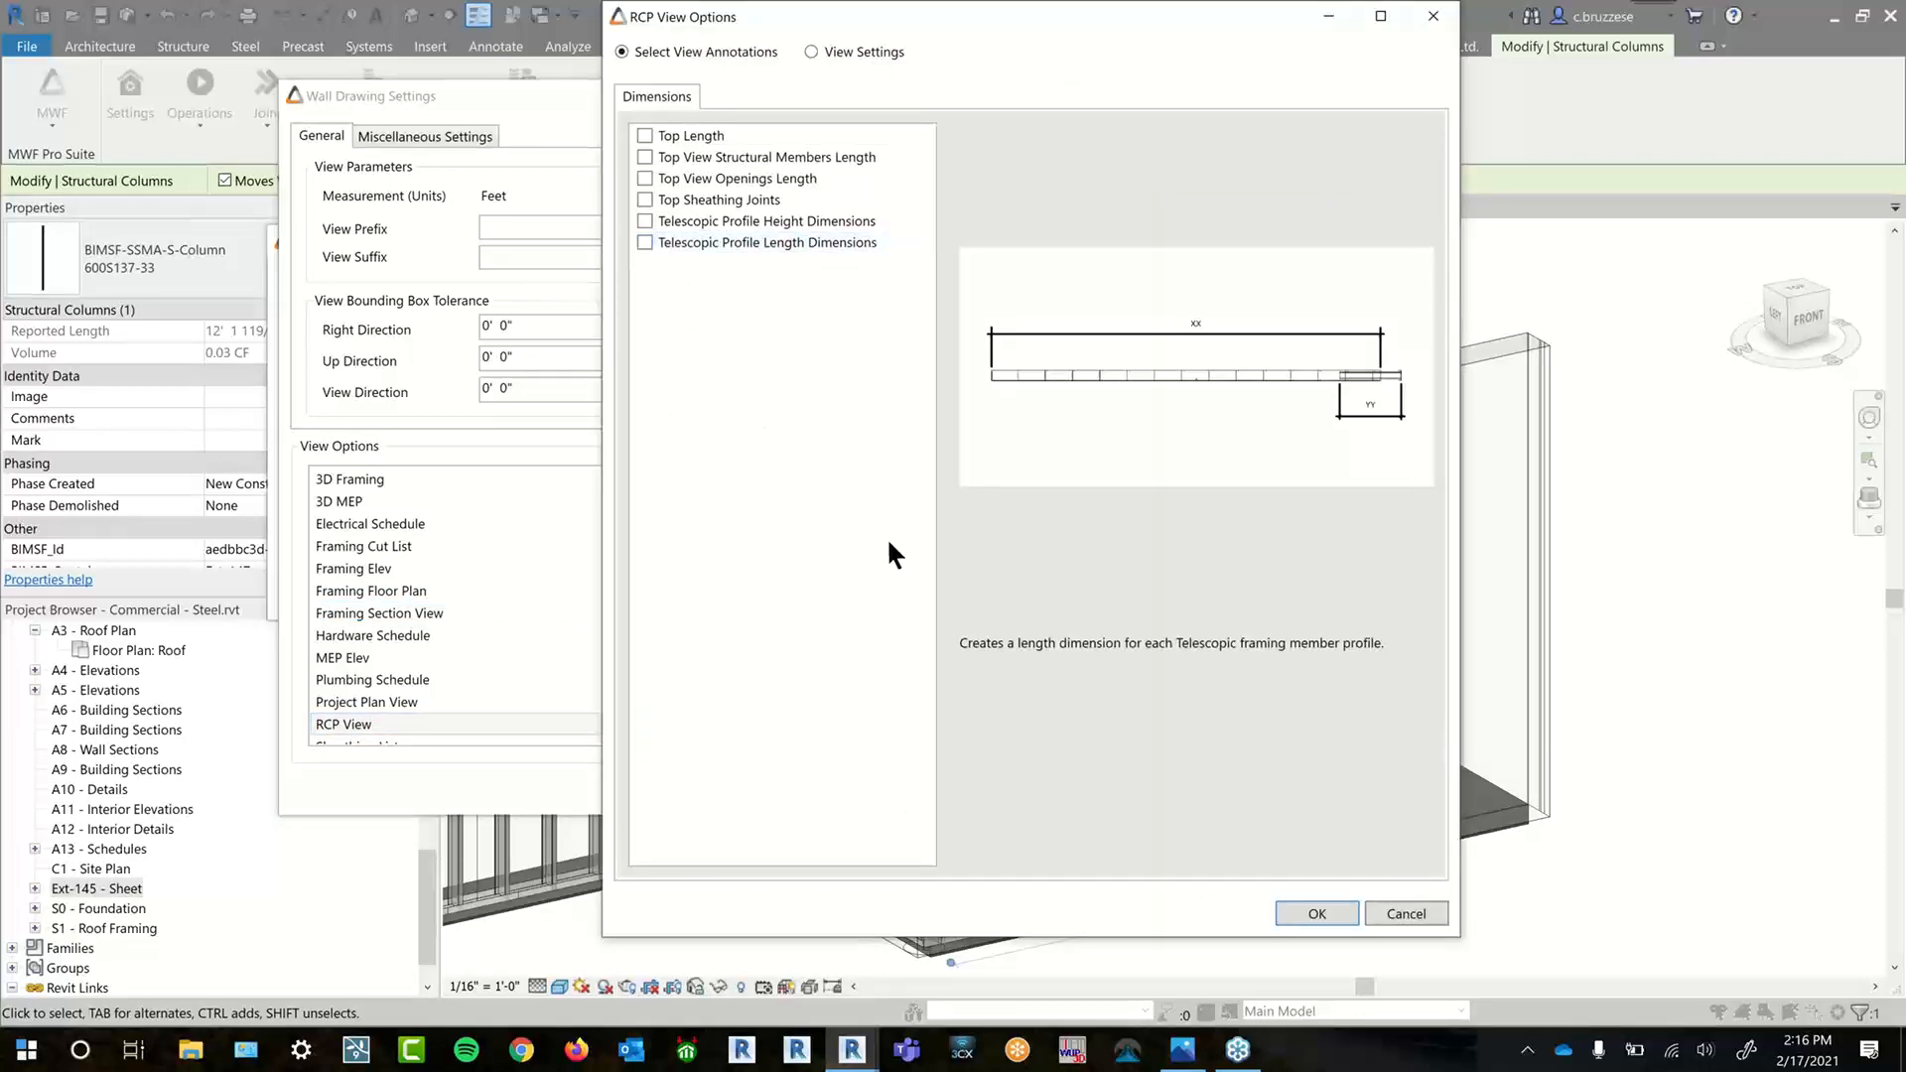
{"action": "left_click", "coordinate": [1313, 911]}
- Turn off Telescopic Profile Length Dimensions in the Framing Floor Plan view options
{"action": "left_click", "coordinate": [399, 590]}
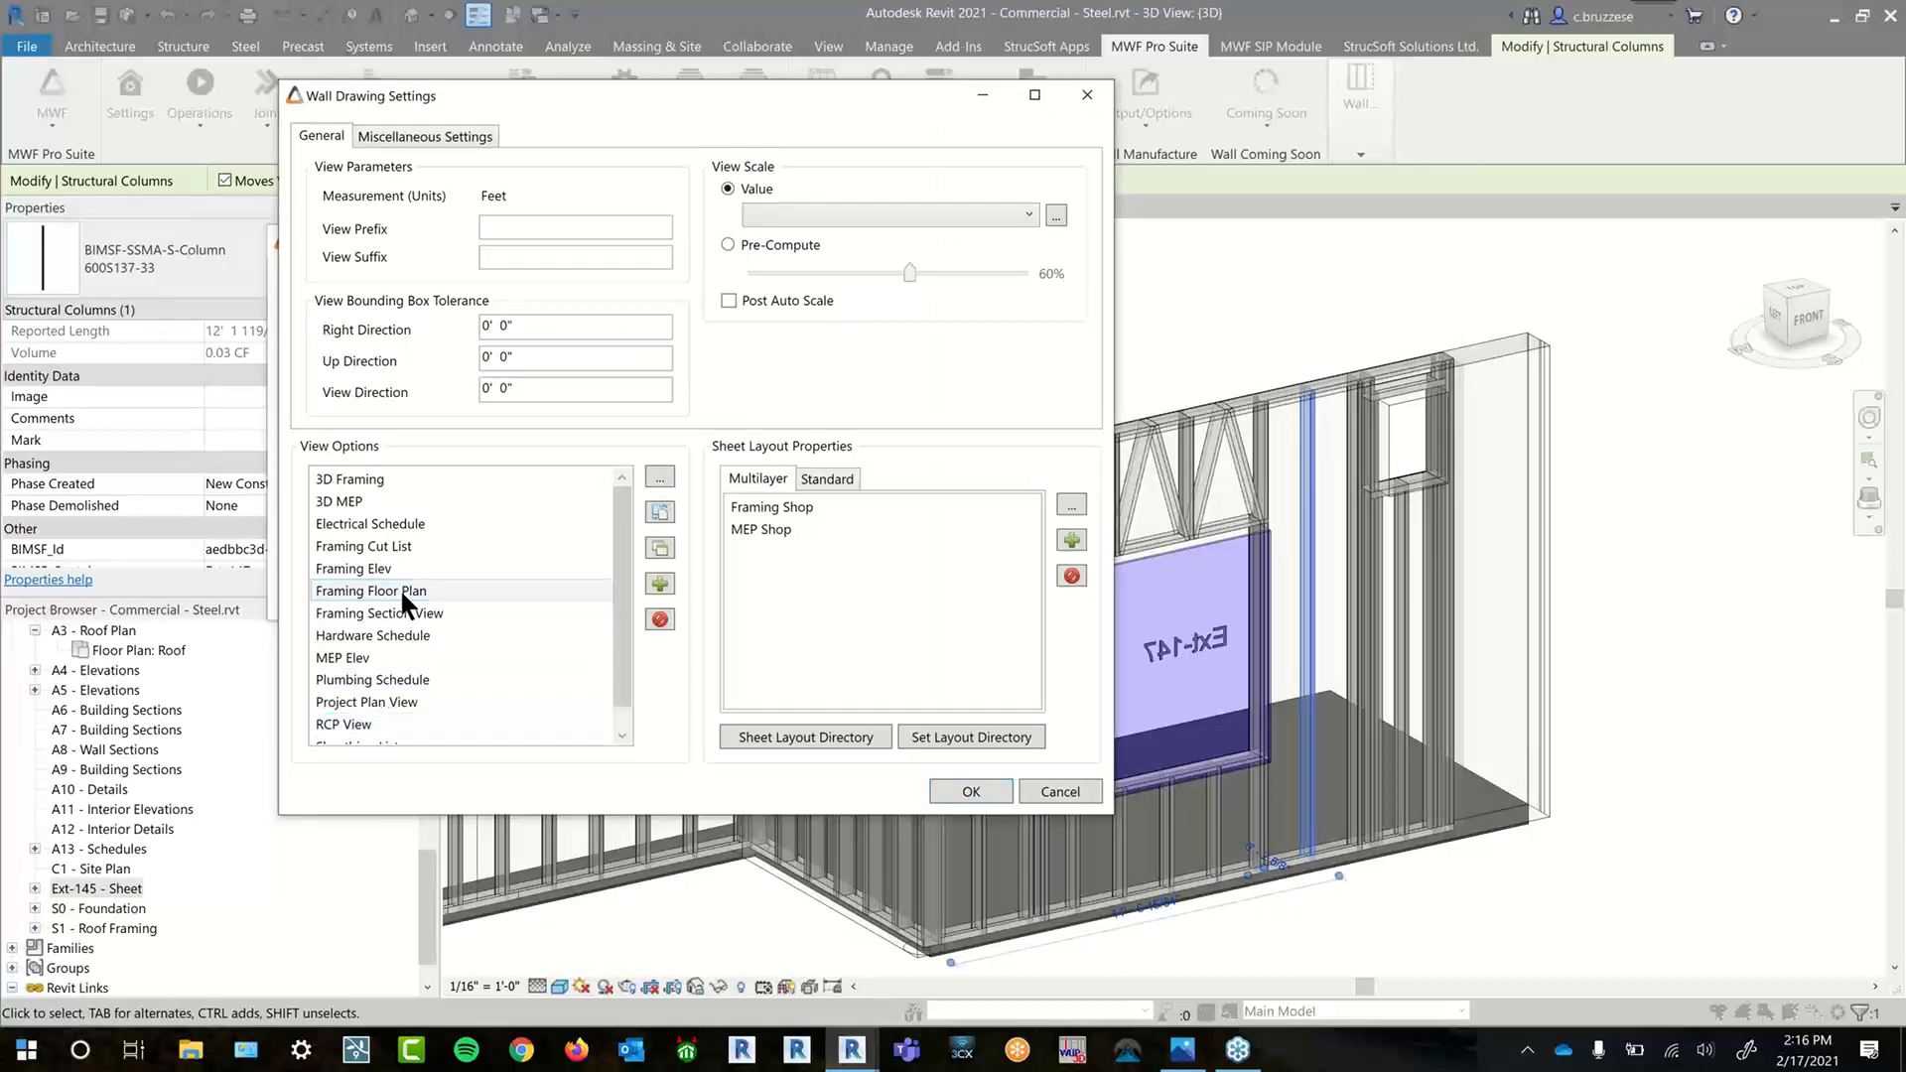
{"action": "double_click", "coordinate": [400, 589]}
{"action": "left_click", "coordinate": [780, 221]}
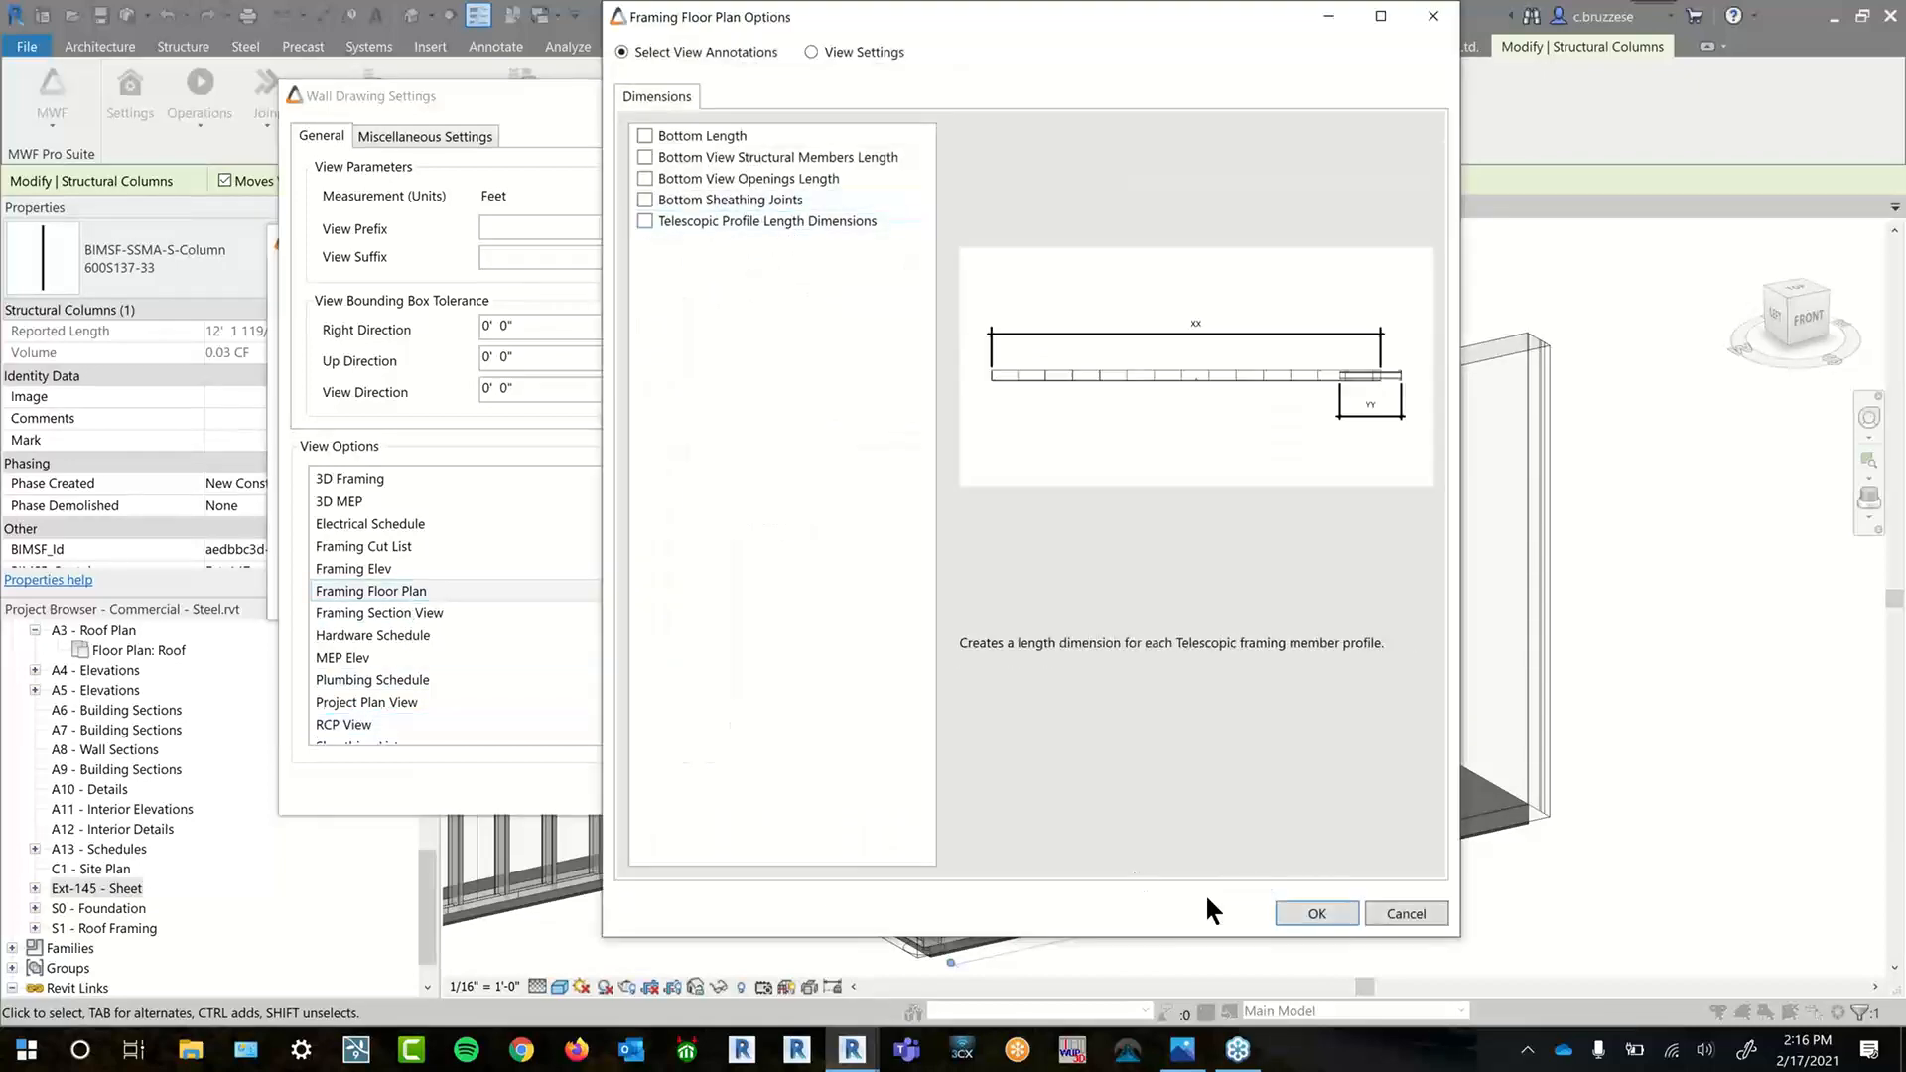
{"action": "left_click", "coordinate": [1317, 913]}
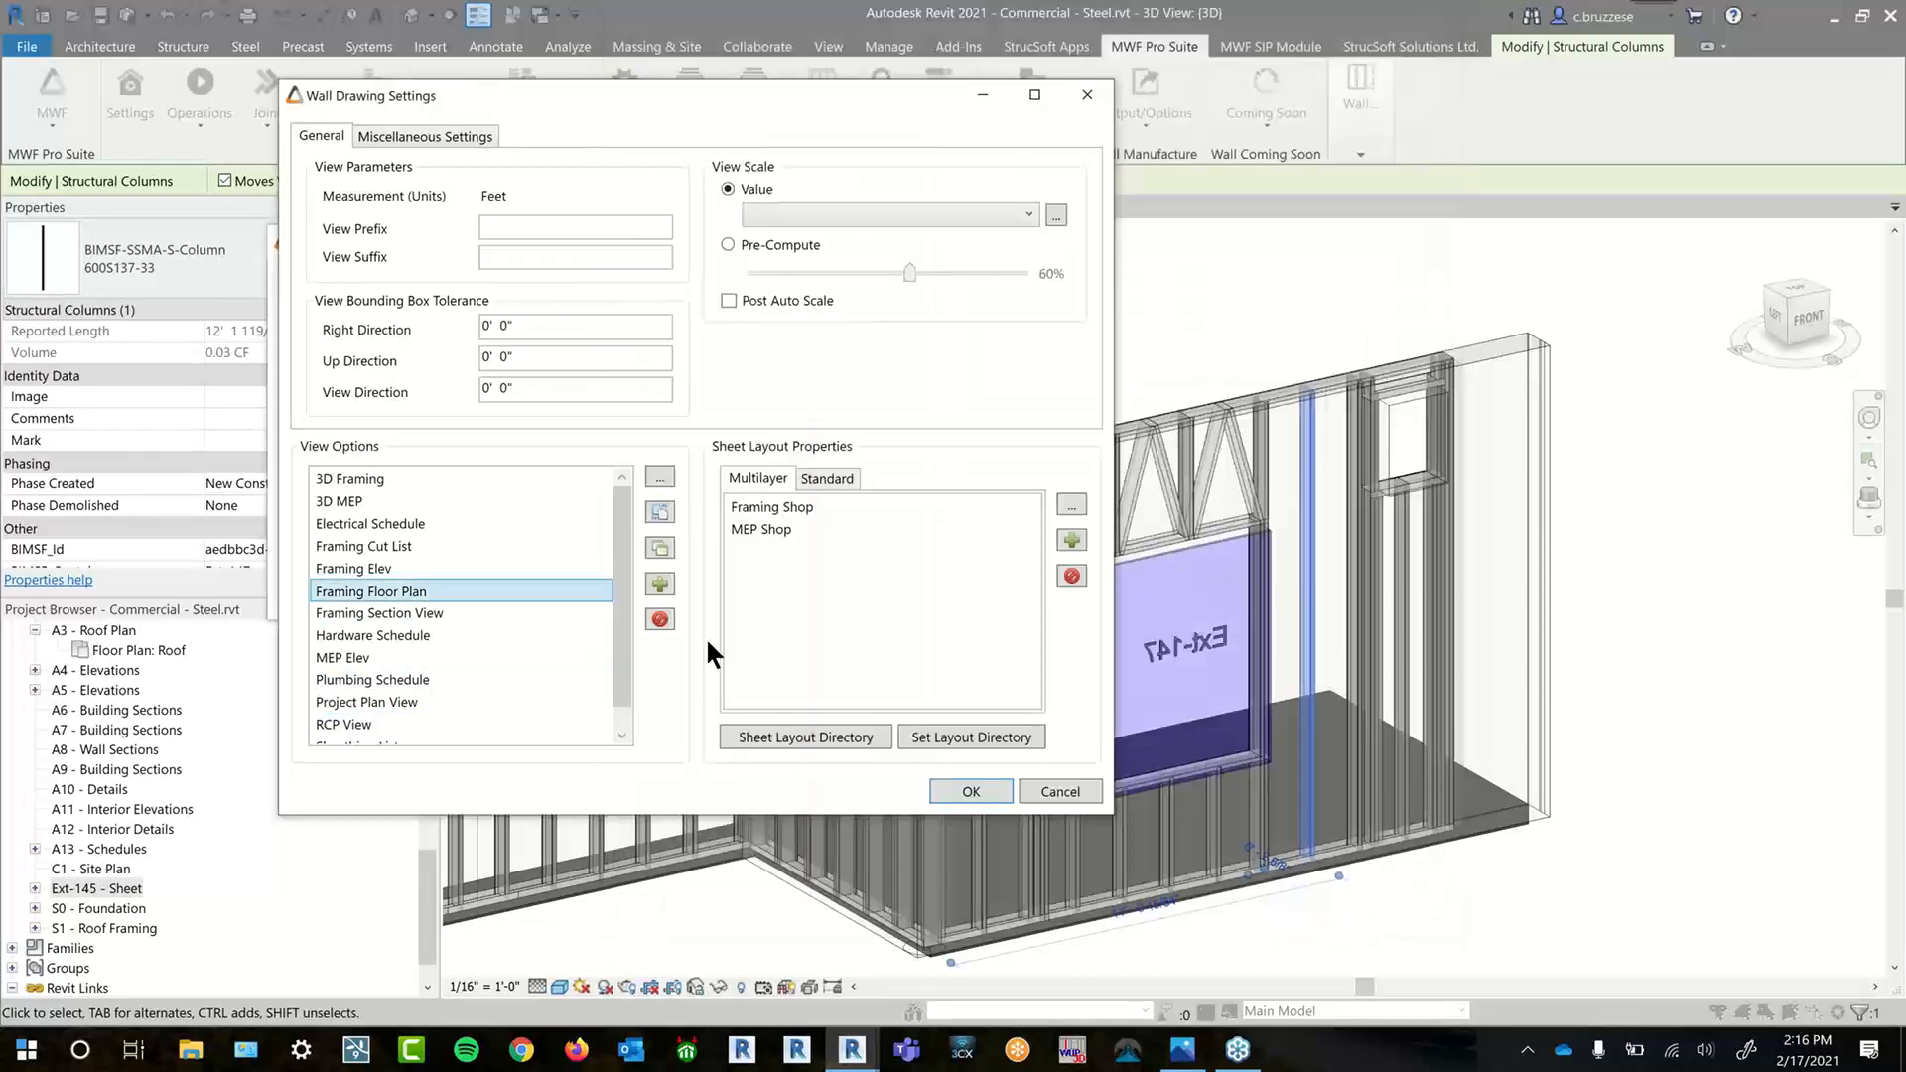
- Assign RCP View to the Top zone of the standard Framing sheet layout and save the drawing settings
{"action": "left_click", "coordinate": [820, 505]}
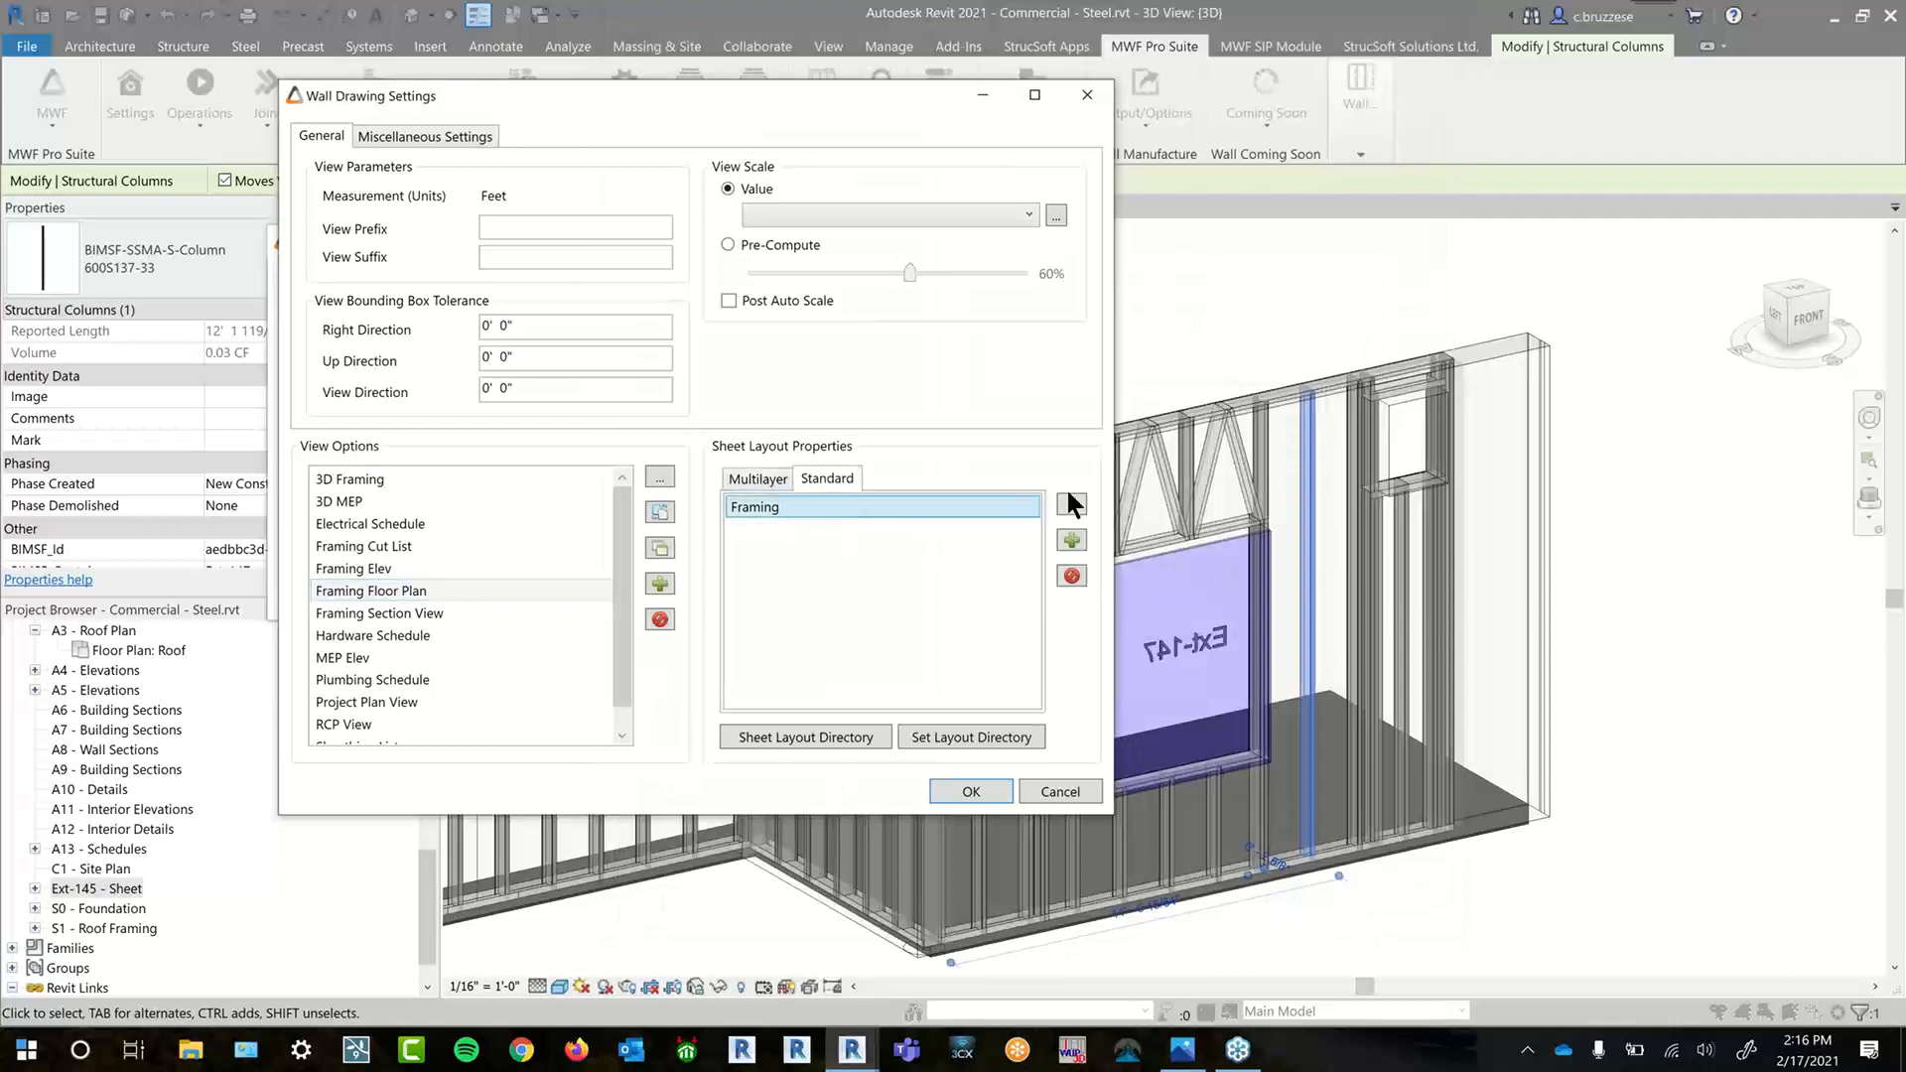
{"action": "left_click", "coordinate": [1070, 502]}
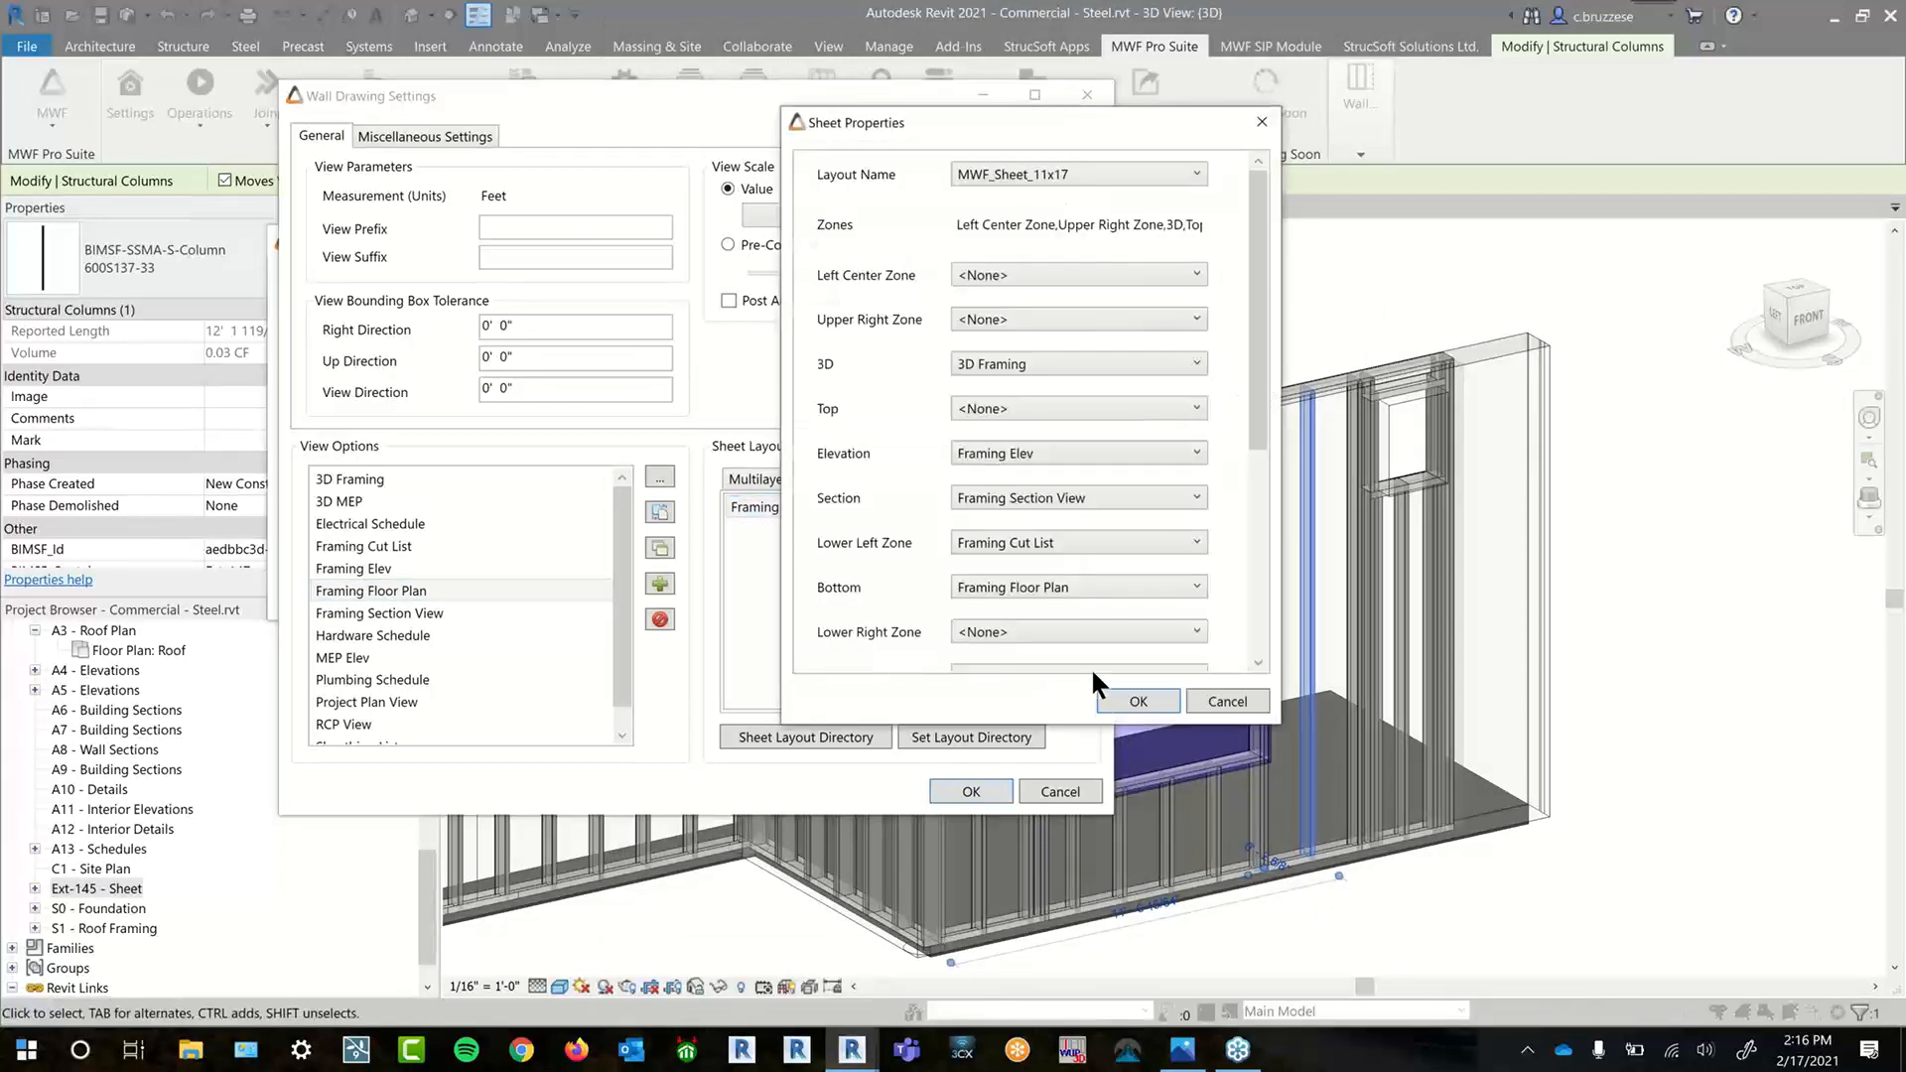
{"action": "left_click", "coordinate": [1027, 409]}
{"action": "left_click", "coordinate": [1033, 700]}
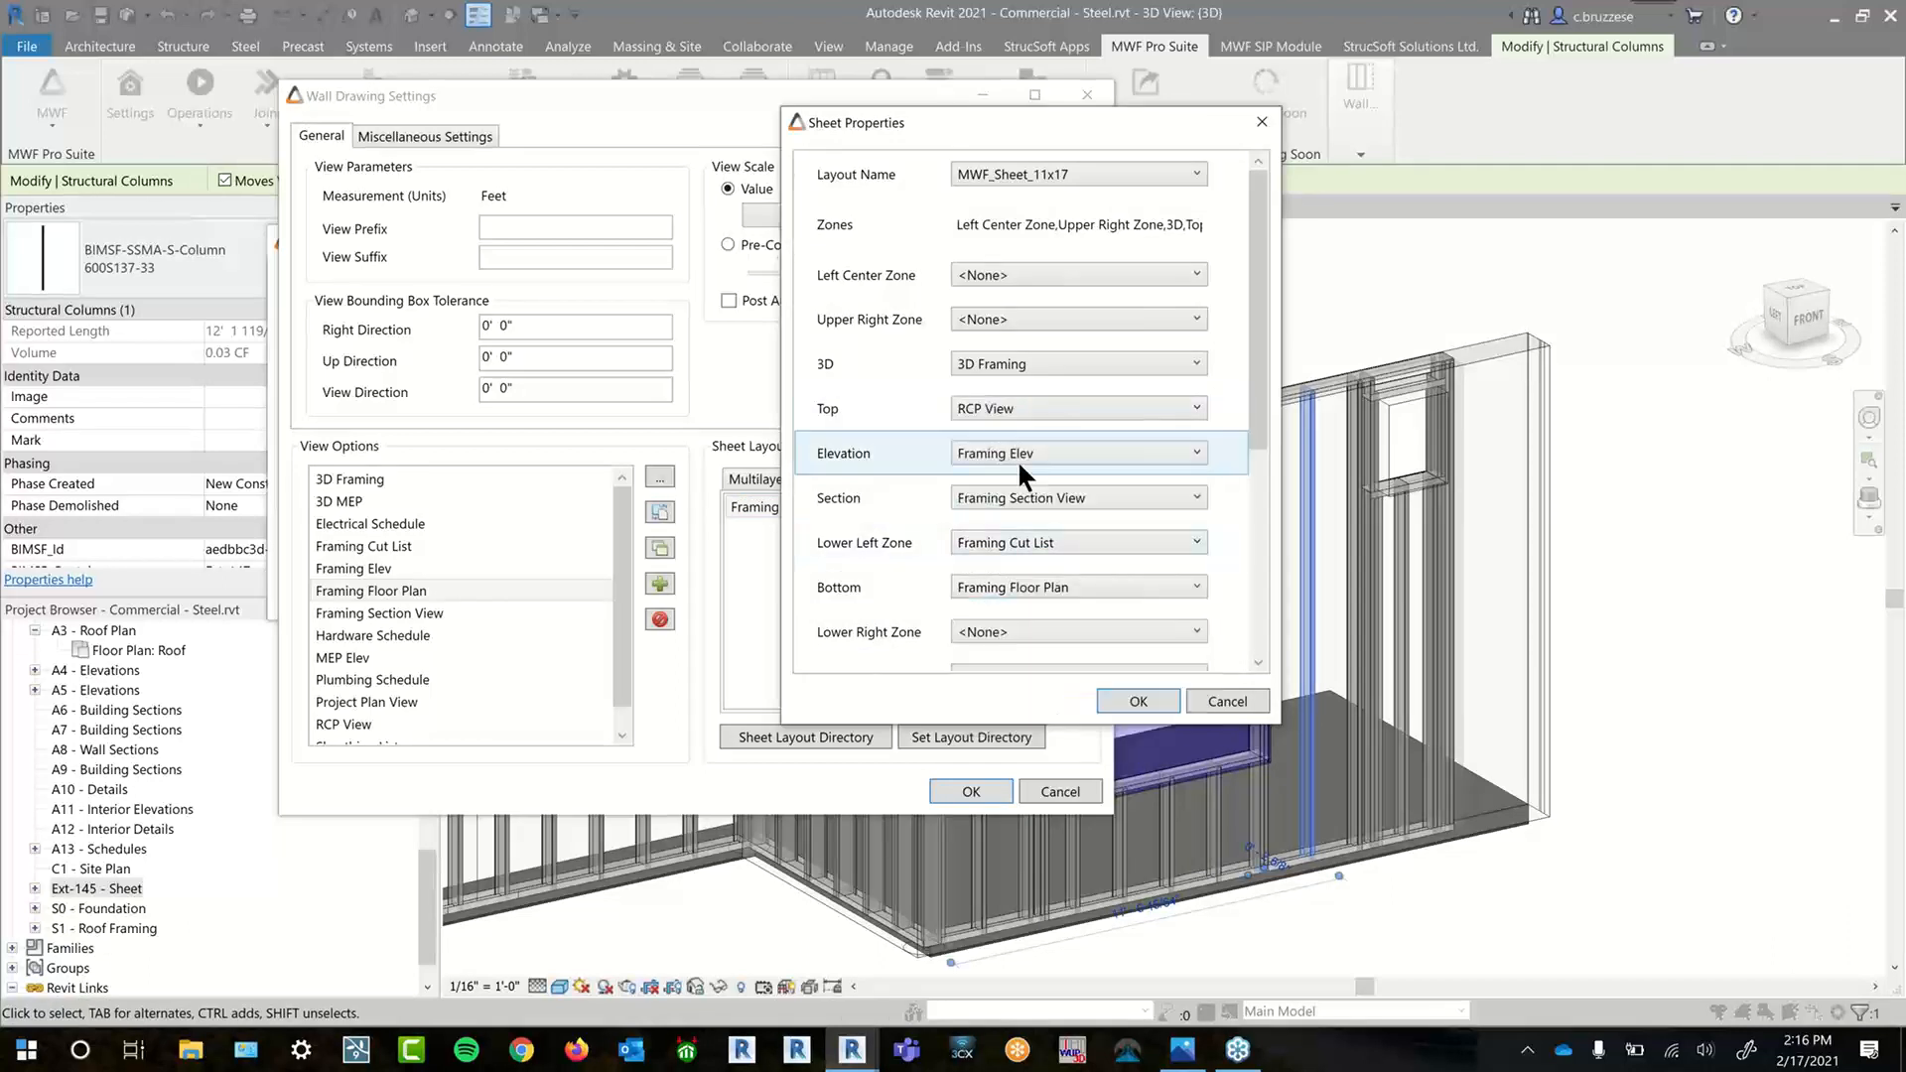
{"action": "left_click", "coordinate": [1164, 707]}
{"action": "left_click", "coordinate": [1004, 790]}
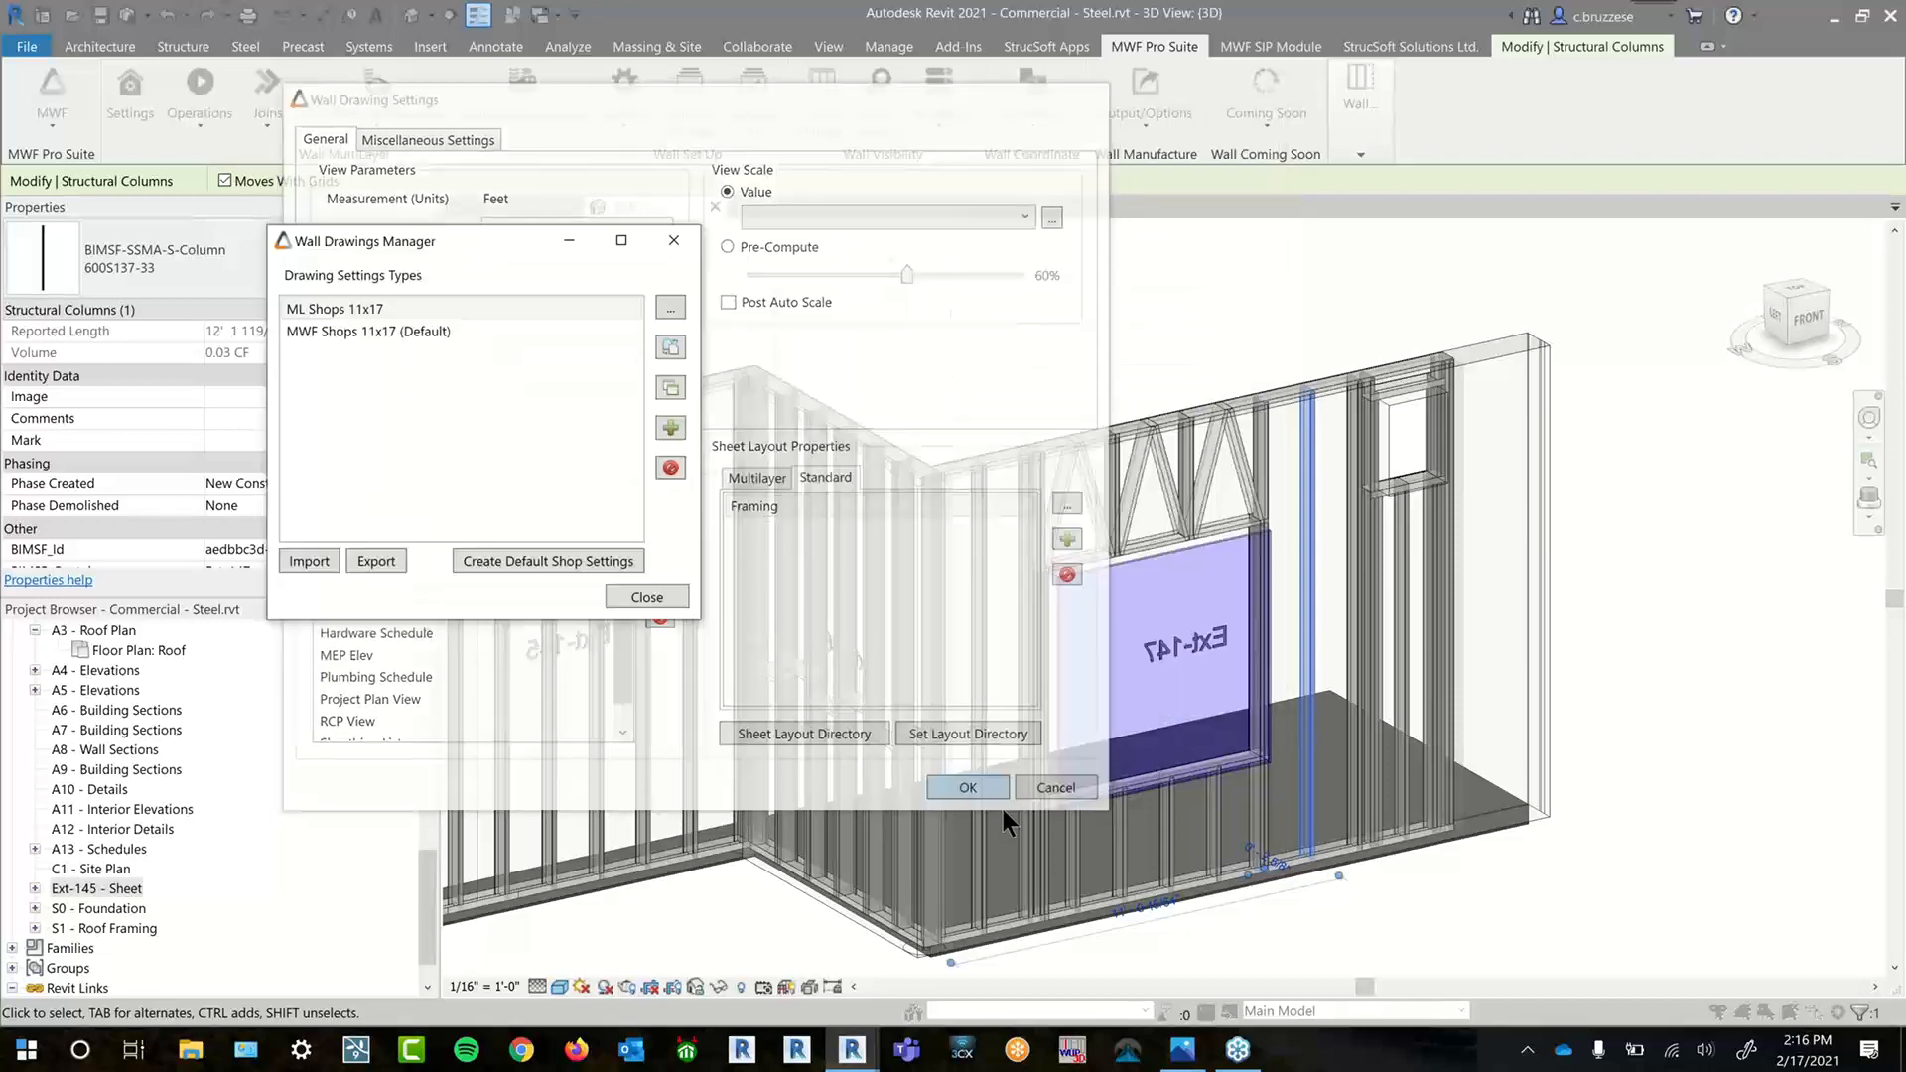
{"action": "left_click", "coordinate": [670, 601]}
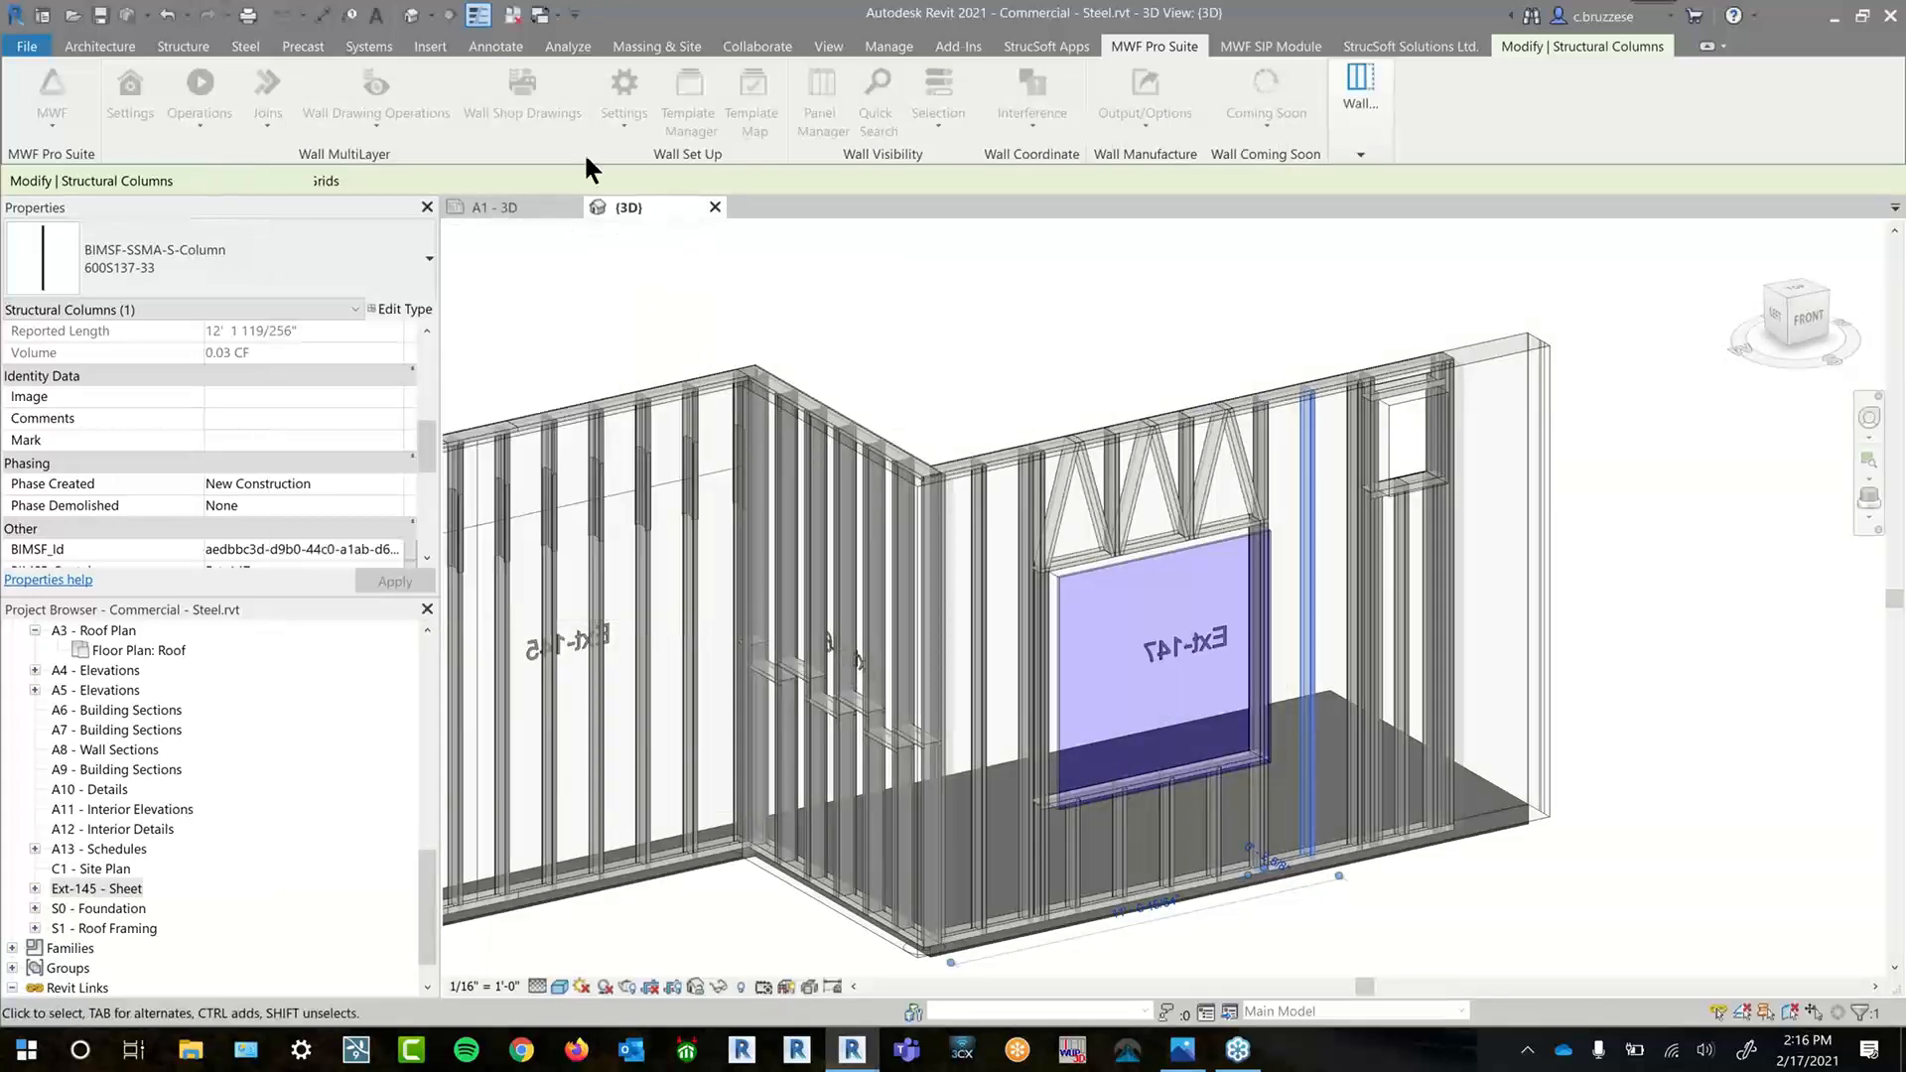
- Generate the wall shop drawing for panel Ext-147 and open its new sheet
{"action": "left_click", "coordinate": [527, 94]}
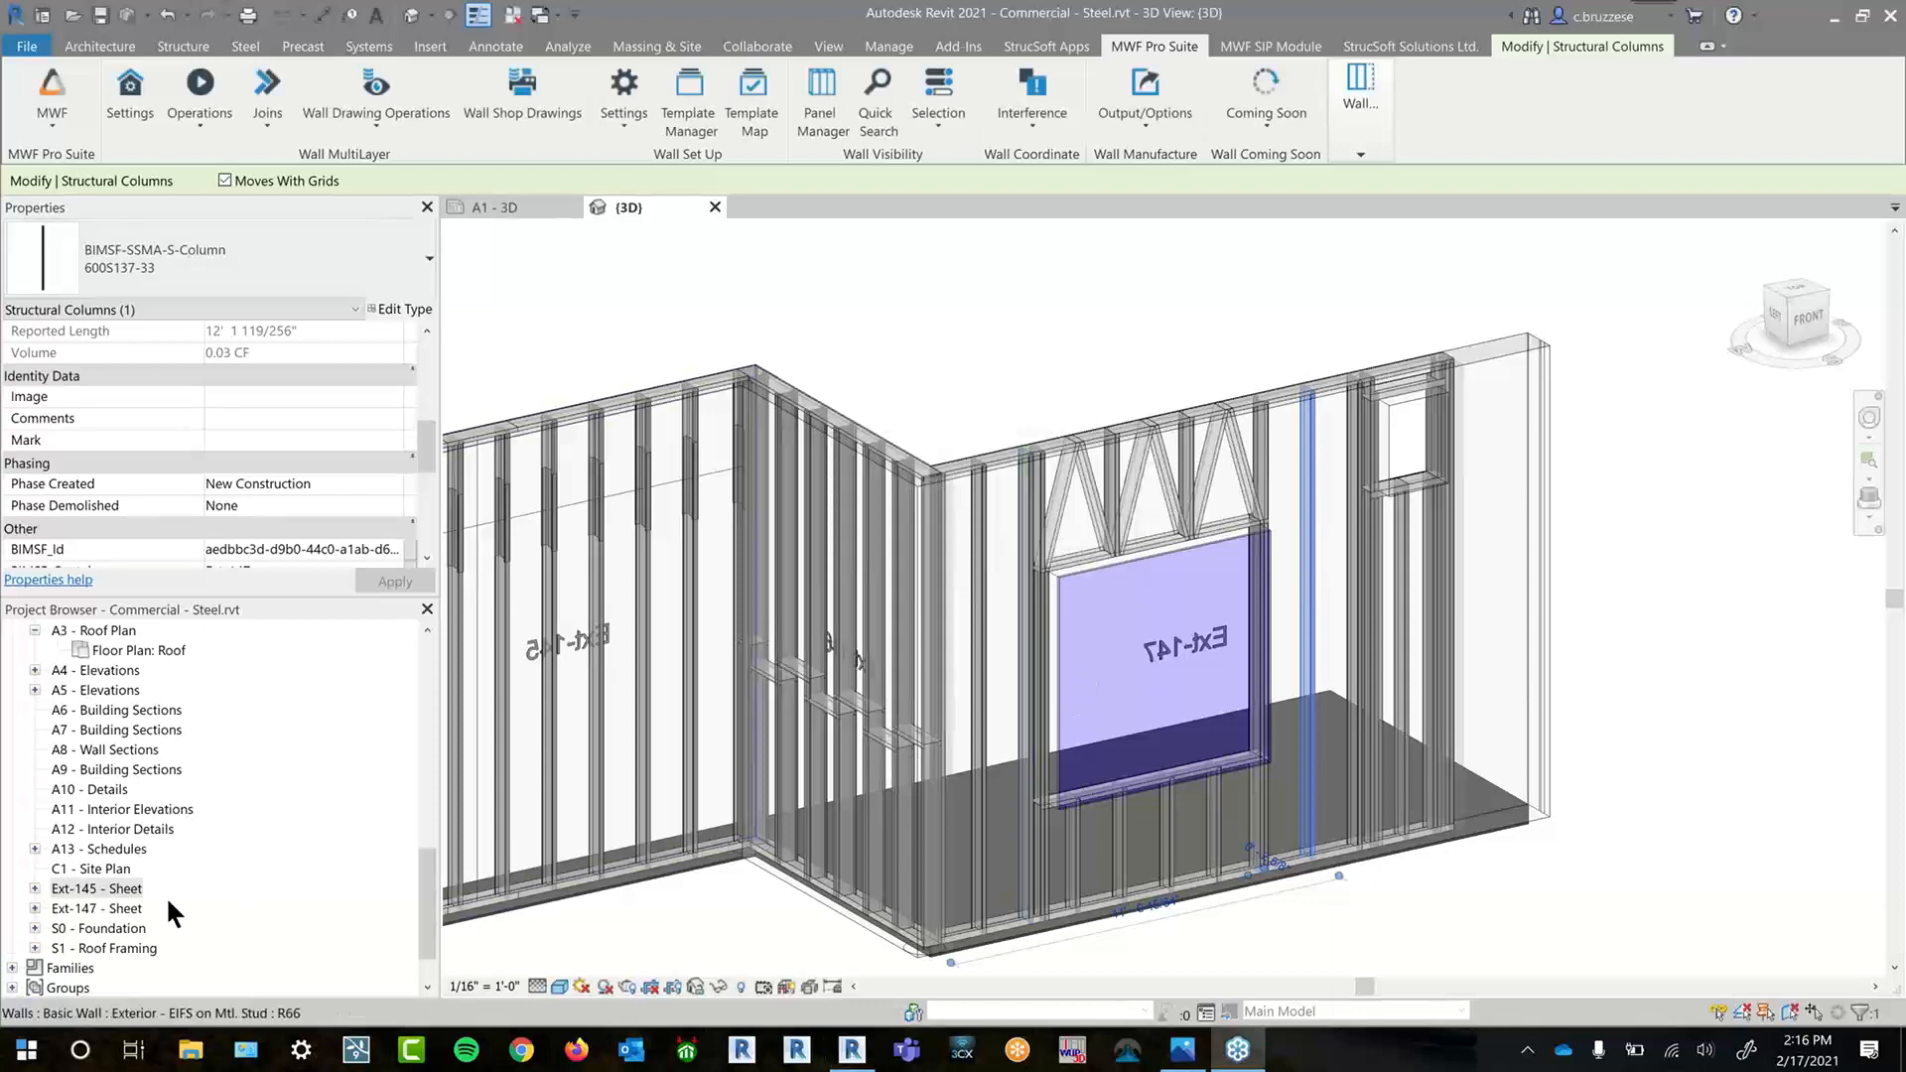
{"action": "left_click", "coordinate": [121, 910]}
{"action": "double_click", "coordinate": [121, 911]}
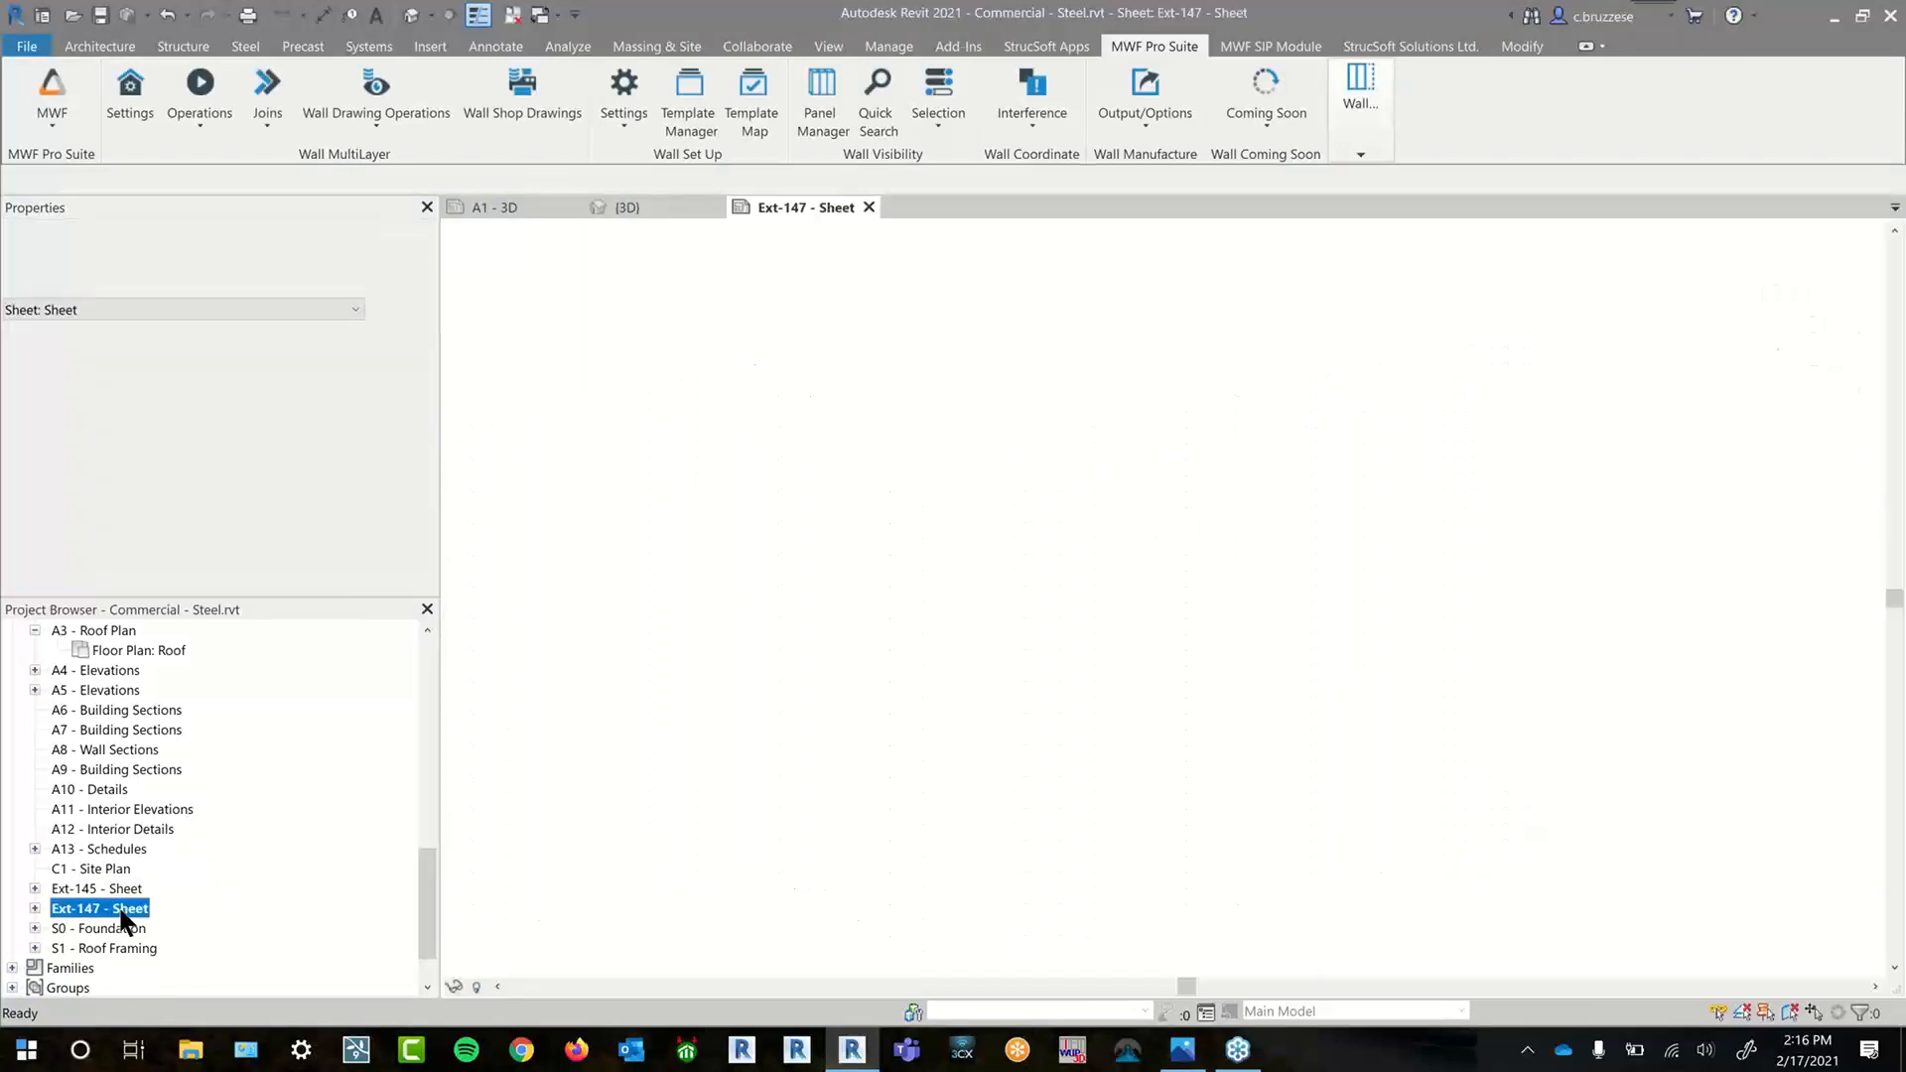
- Move the Ext-147 Framing Cut List clear of the elevation, outside the left border of the title block
{"action": "left_click", "coordinate": [794, 770]}
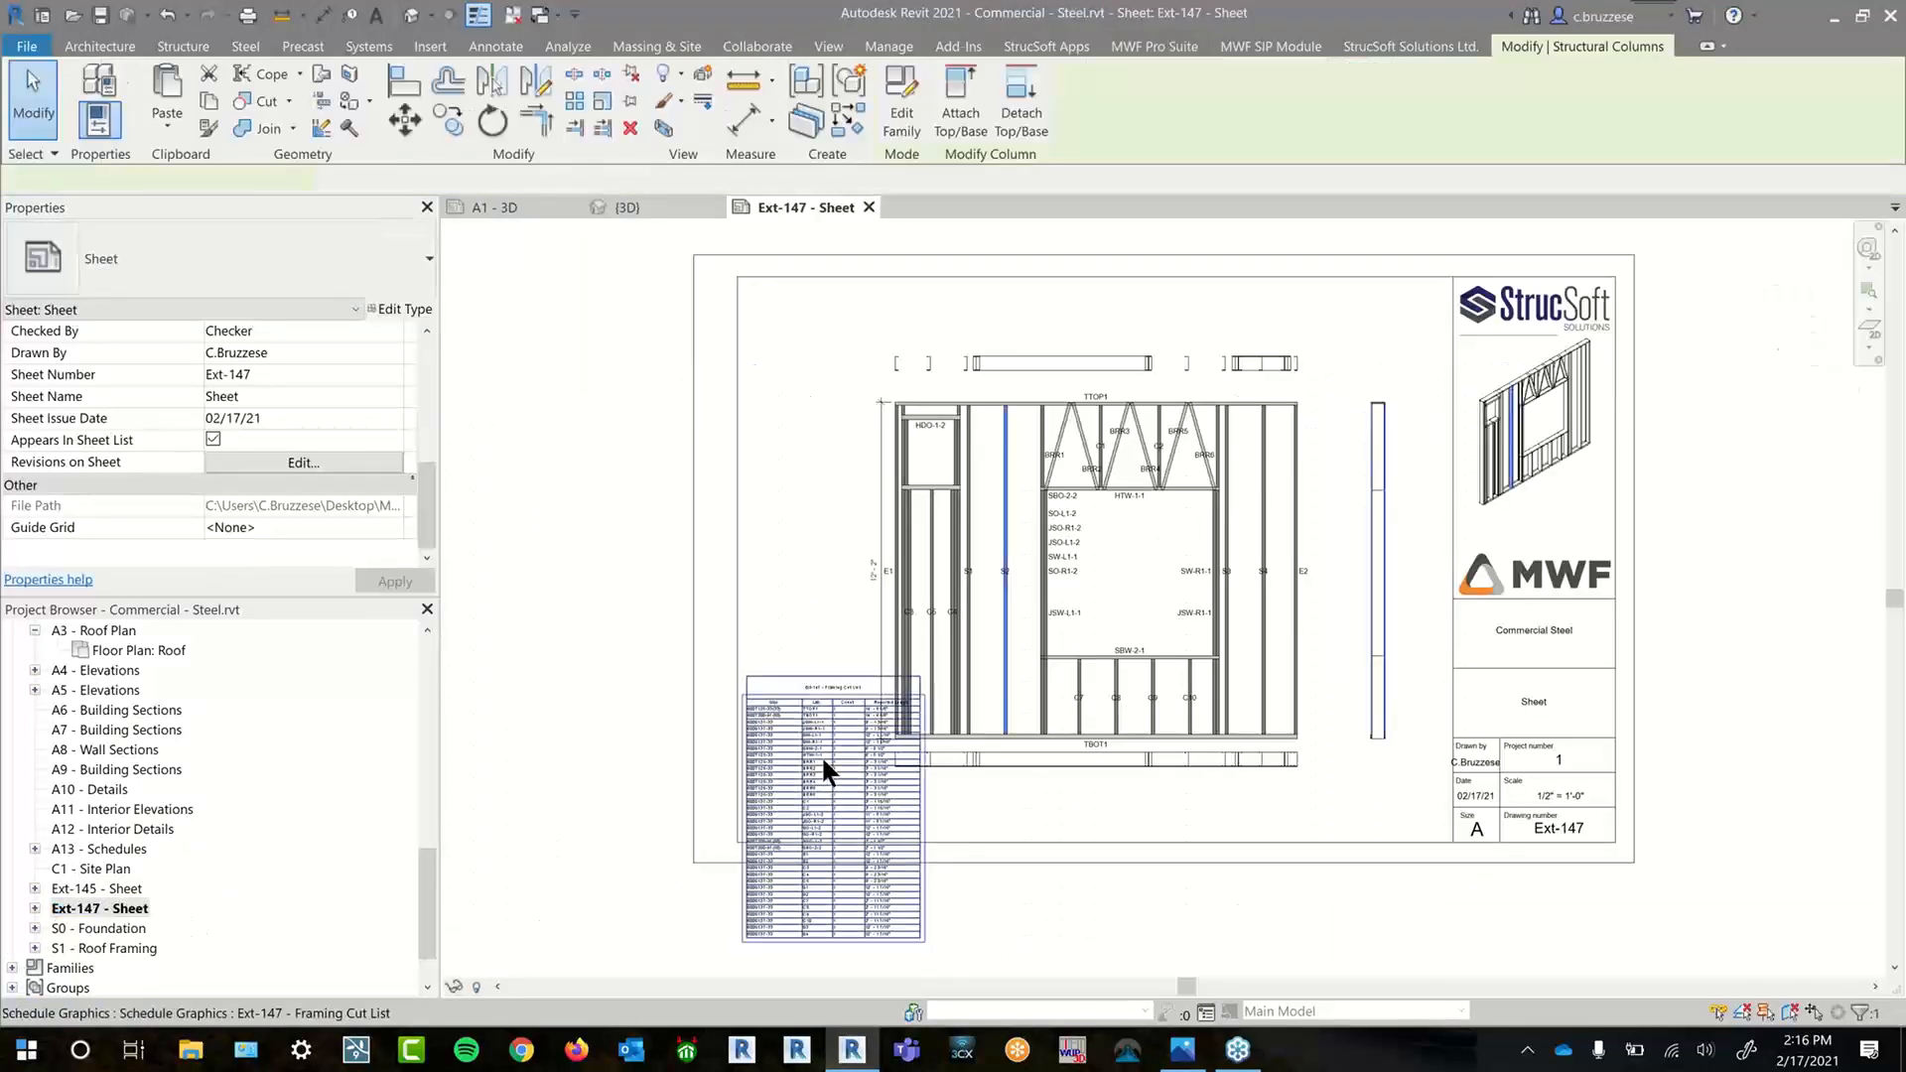
{"action": "left_click_drag", "start_coordinate": [820, 754], "coordinate": [564, 603]}
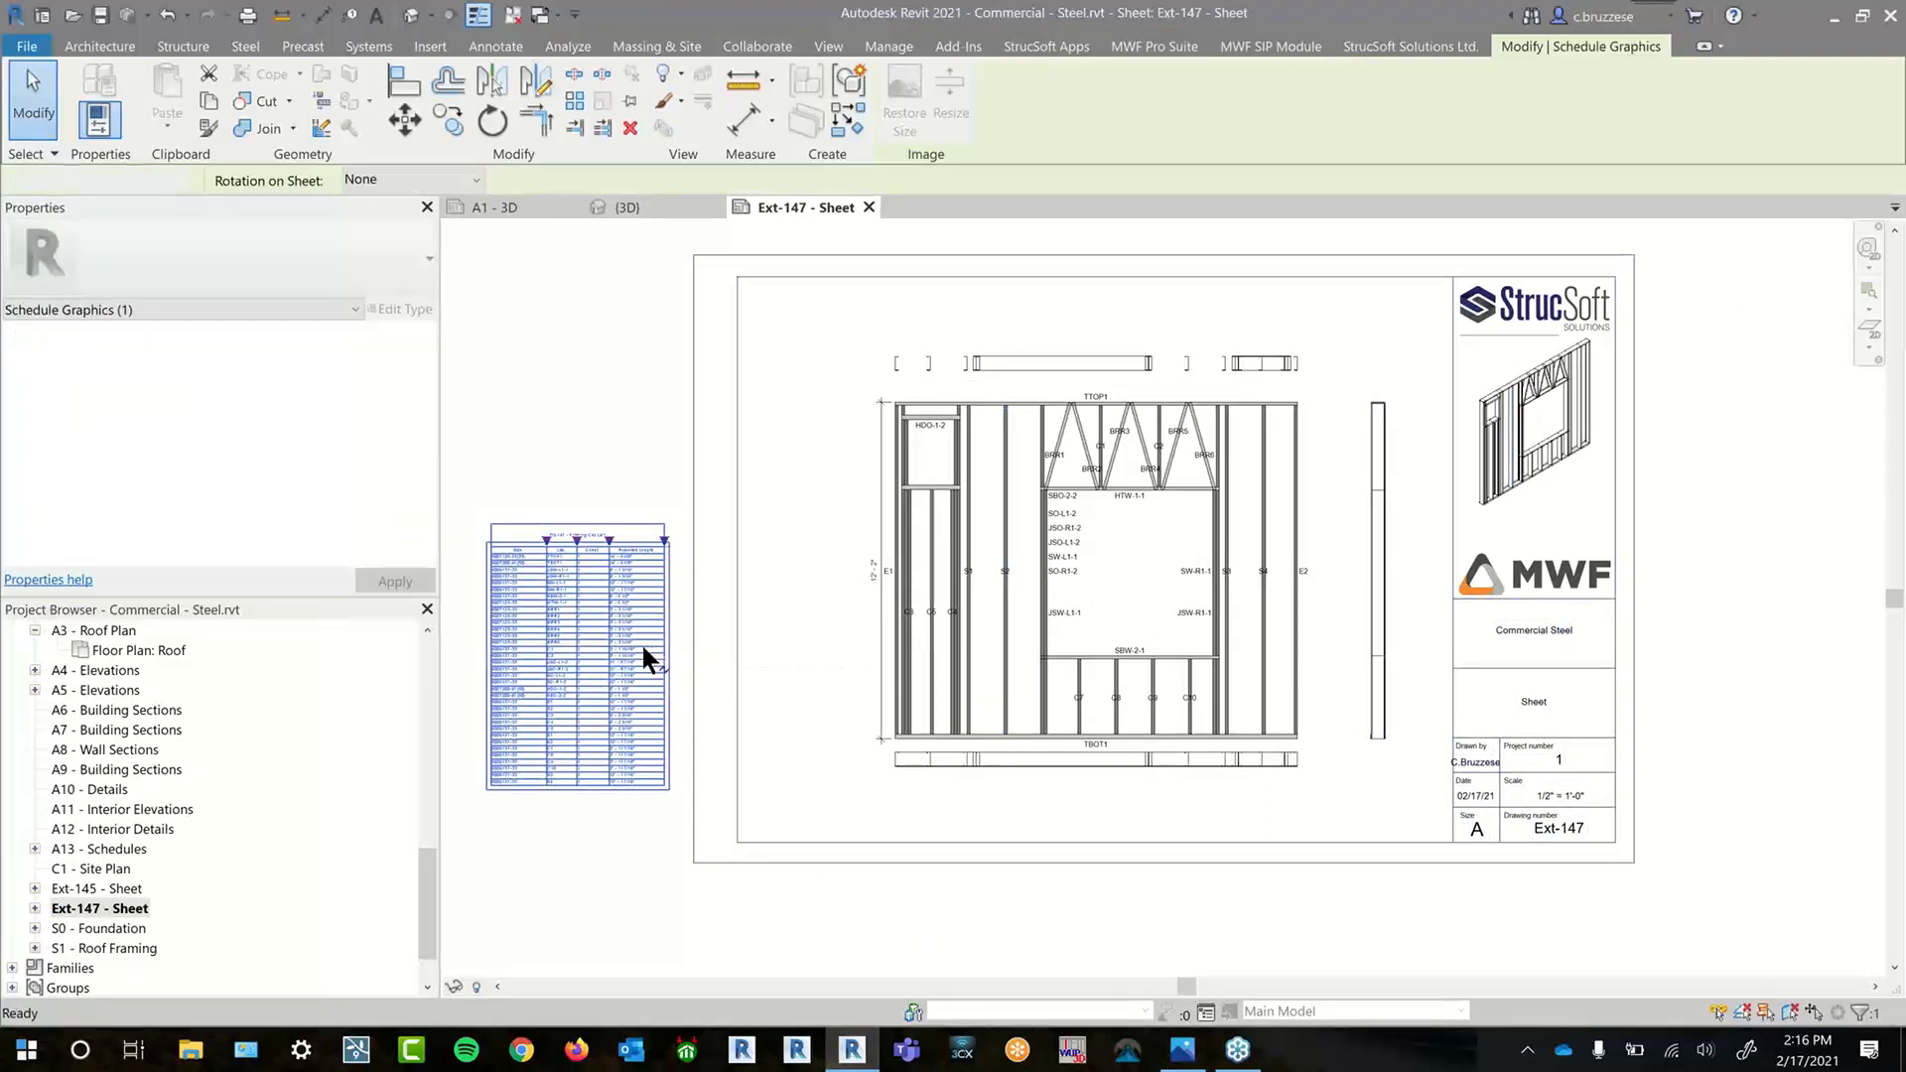
- Delete the Framing Cut List from the Ext-147 sheet and move the framing floor plan viewport farther below the elevation
{"action": "key", "text": "Delete"}
{"action": "middle_click_drag", "start_coordinate": [1321, 459], "coordinate": [1295, 507]}
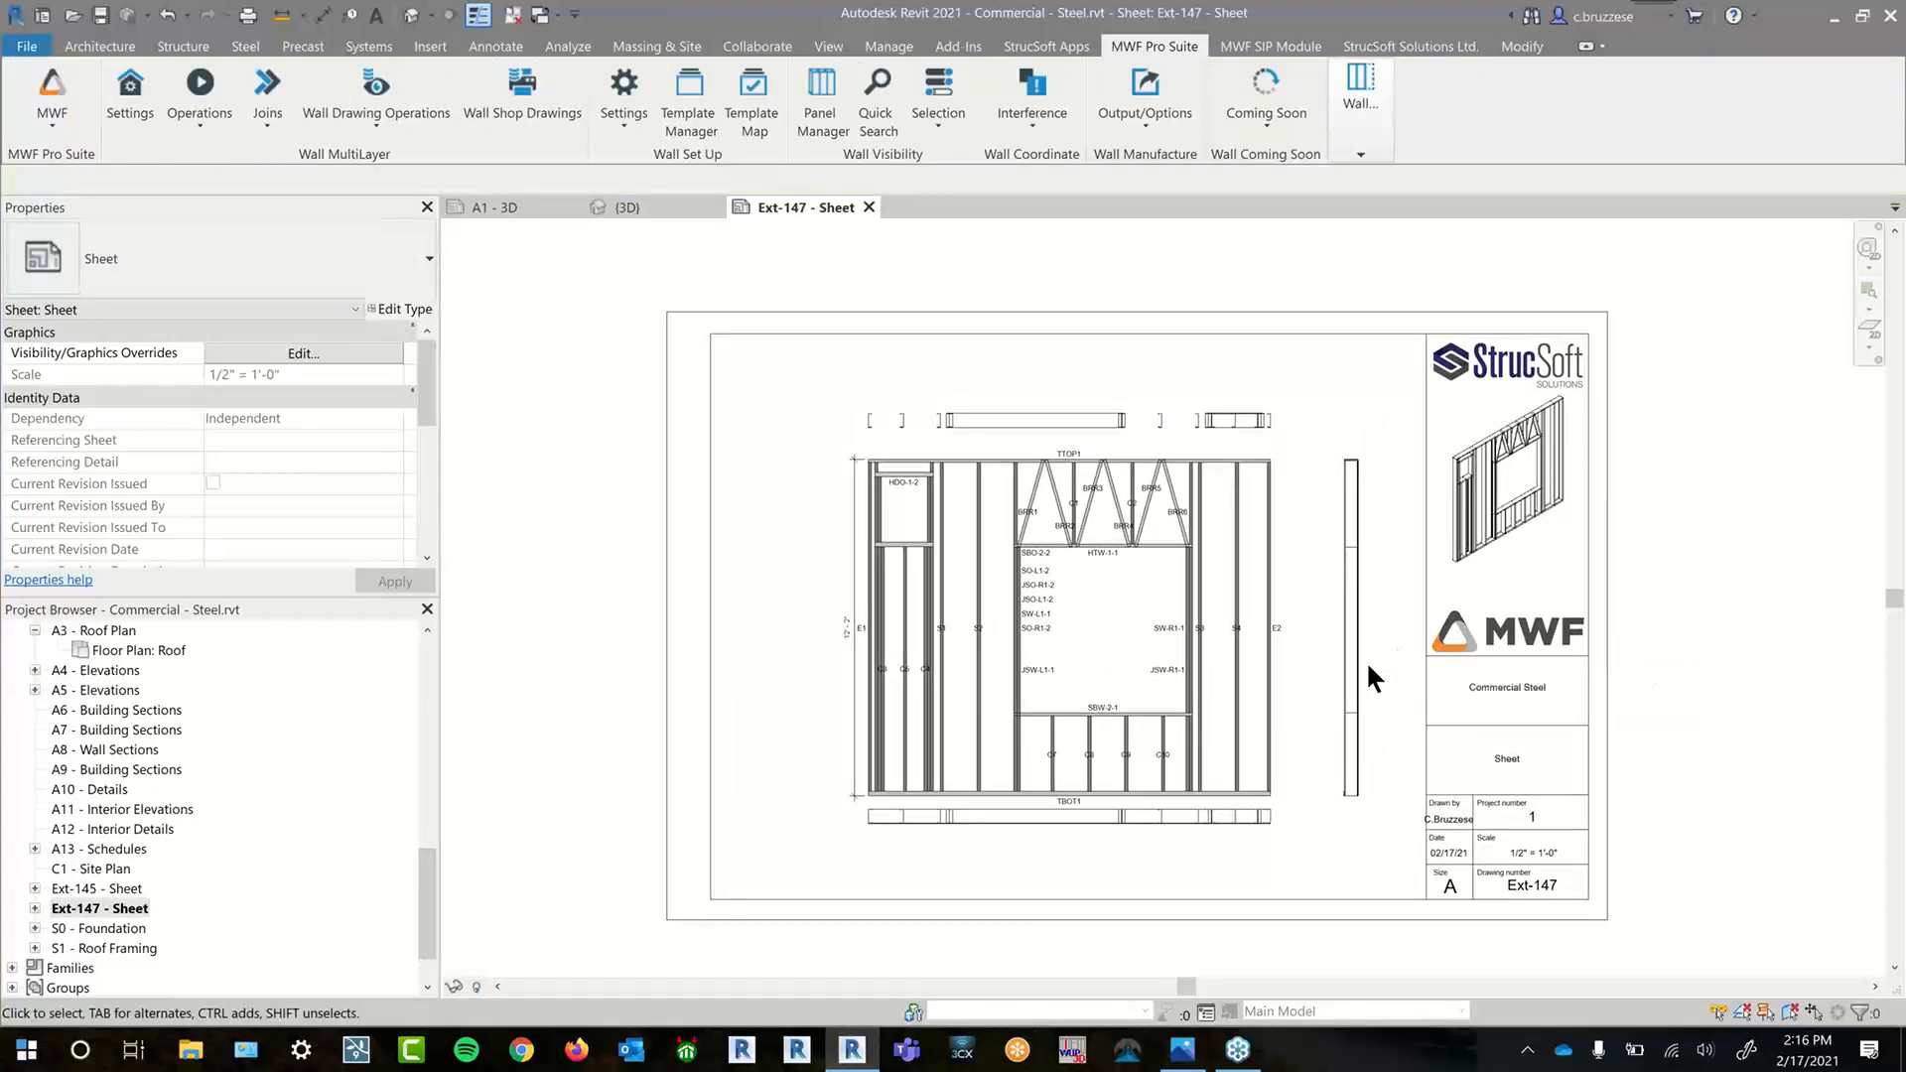
{"action": "scroll", "coordinate": [1213, 671], "scroll_direction": "up", "scroll_amount": 3}
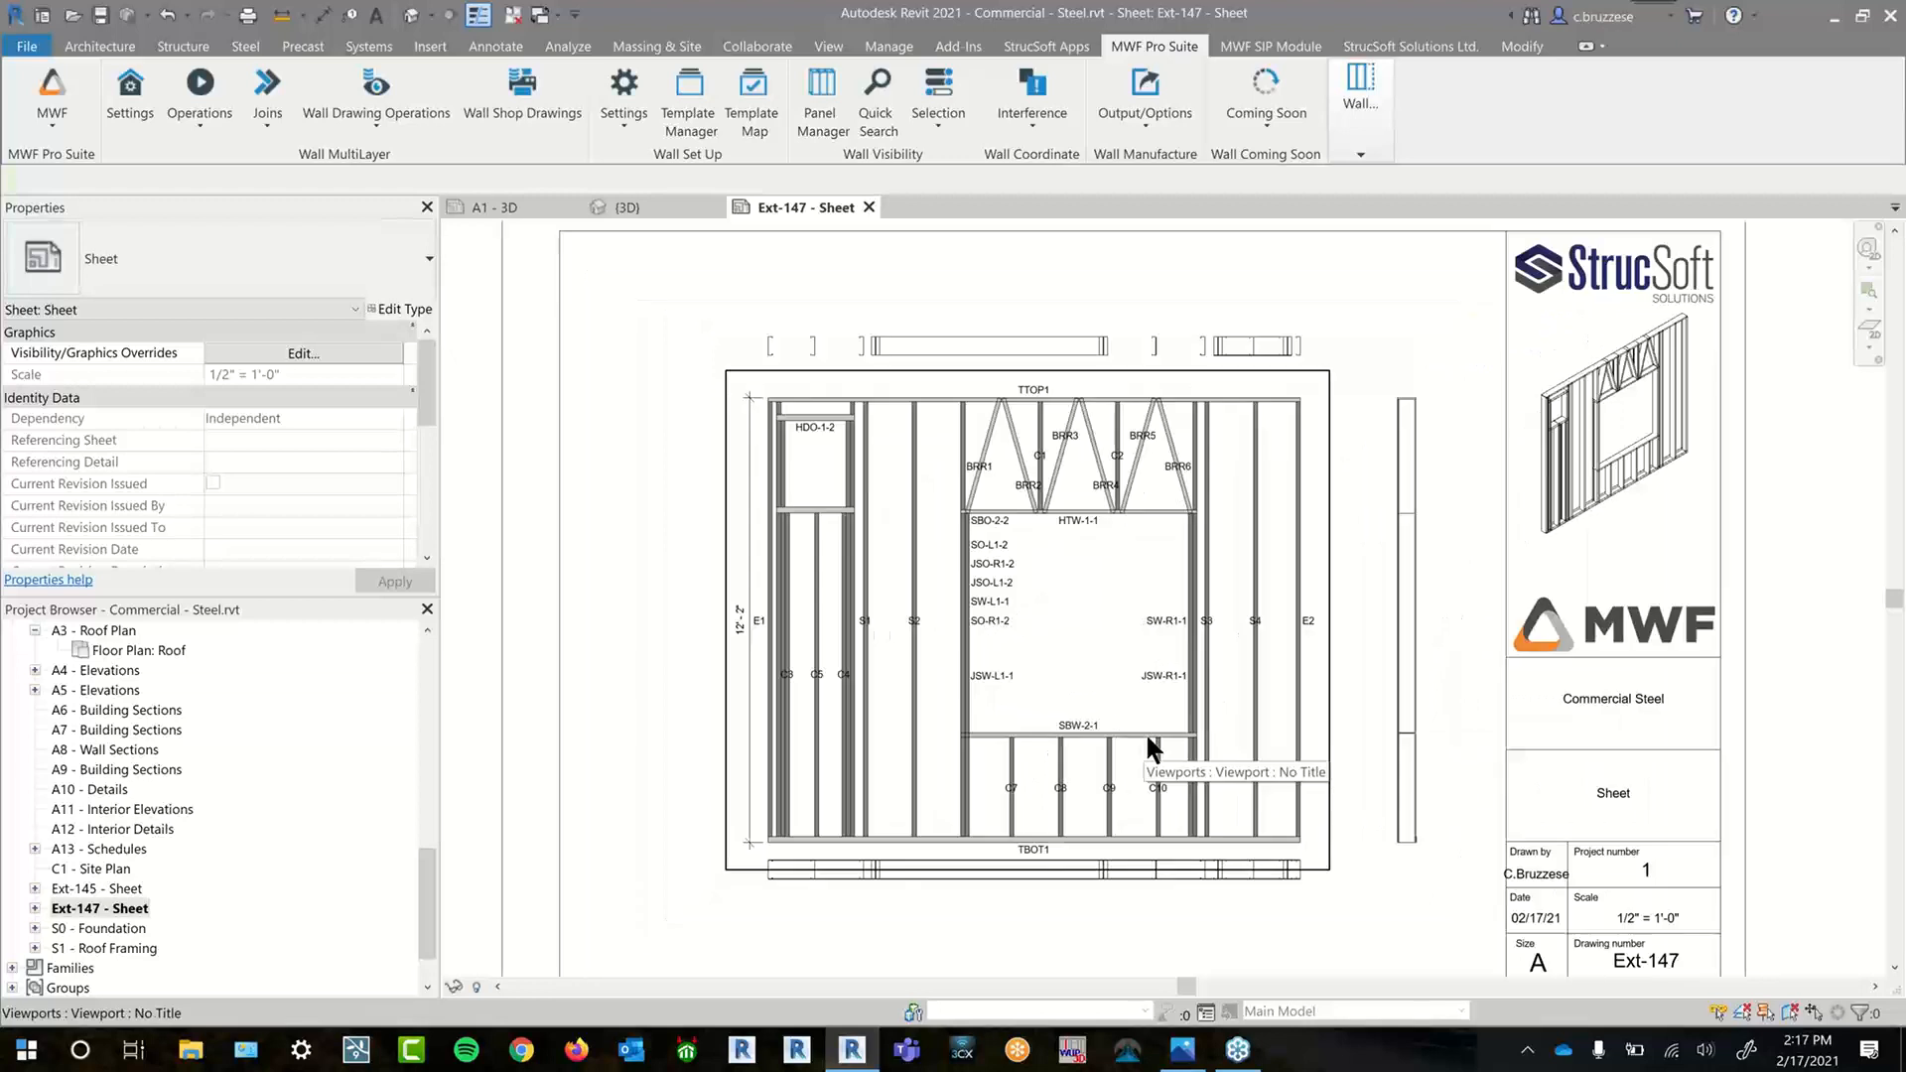
{"action": "left_click", "coordinate": [1237, 349]}
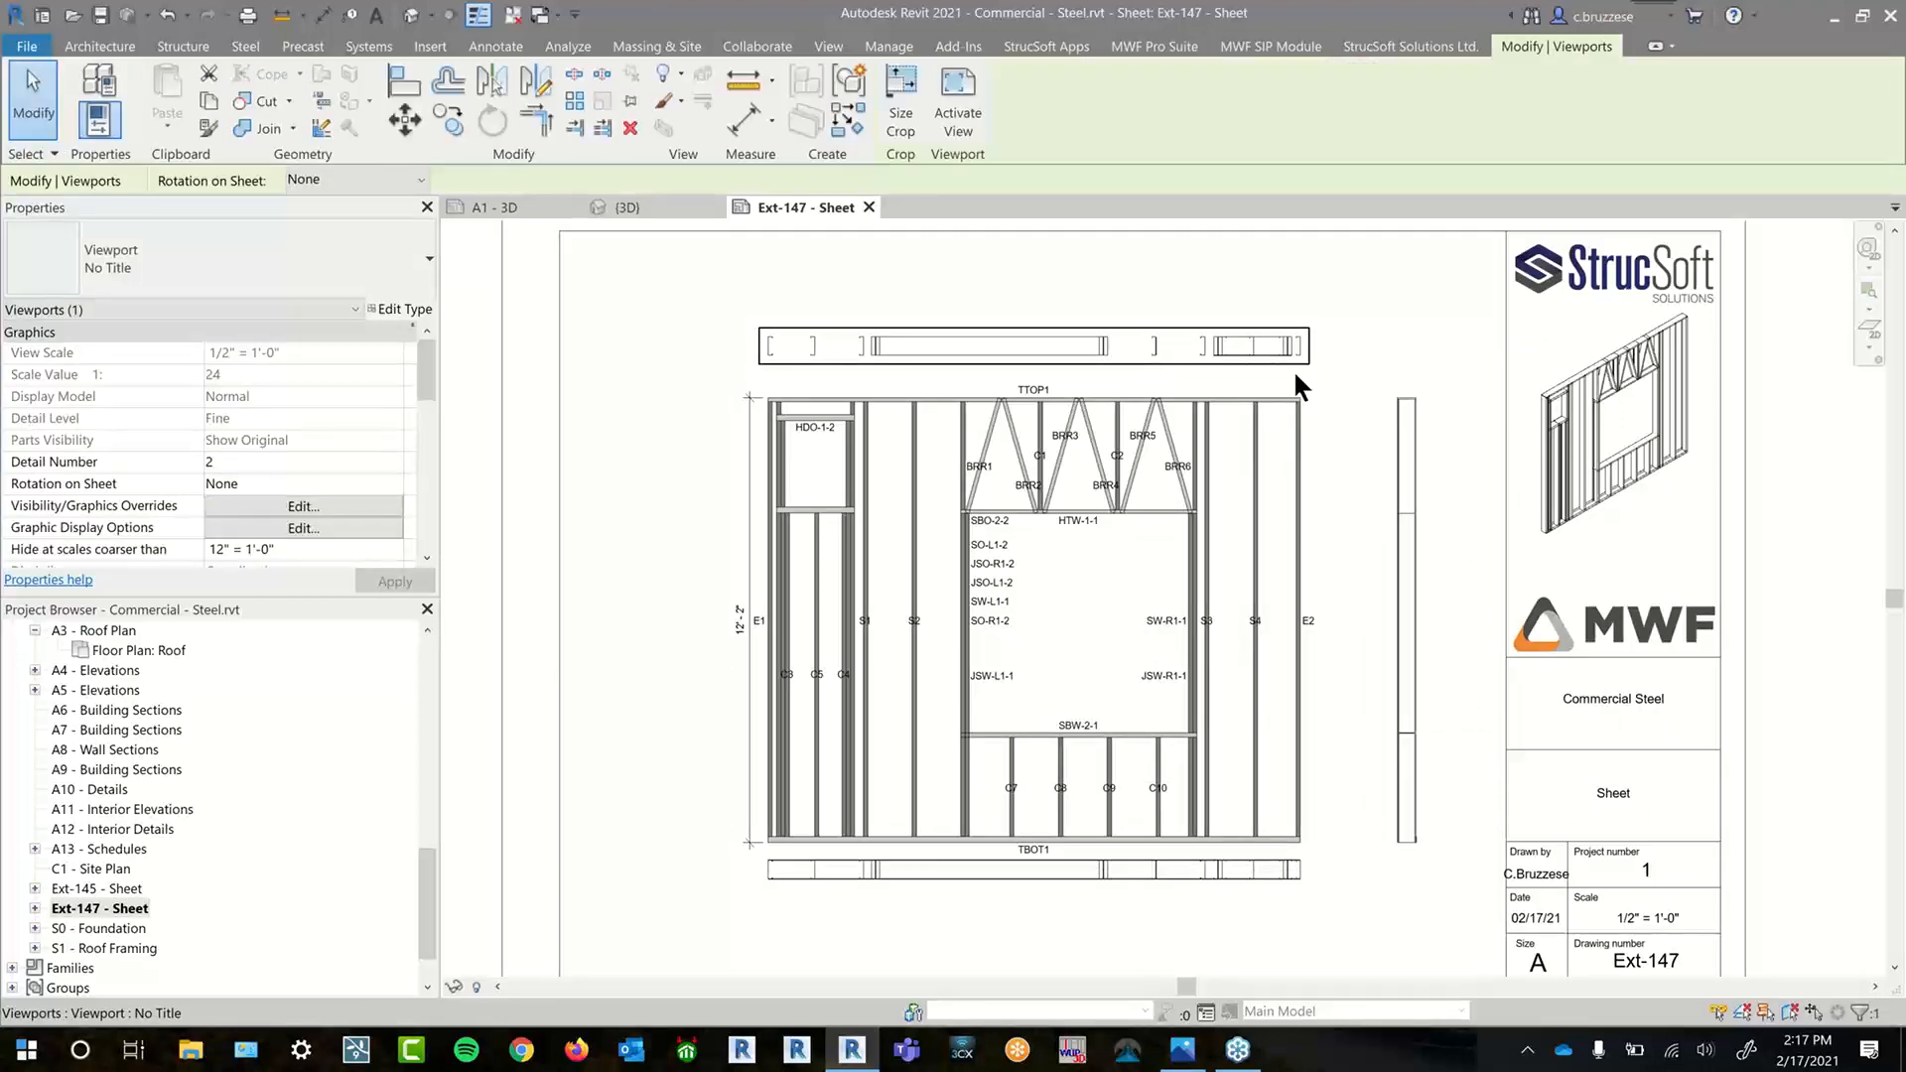
{"action": "left_click", "coordinate": [1231, 883]}
{"action": "left_click_drag", "start_coordinate": [1241, 892], "coordinate": [1244, 932]}
{"action": "scroll", "coordinate": [1330, 906], "scroll_direction": "up", "scroll_amount": 1}
{"action": "middle_click_drag", "start_coordinate": [1330, 905], "coordinate": [1248, 856]}
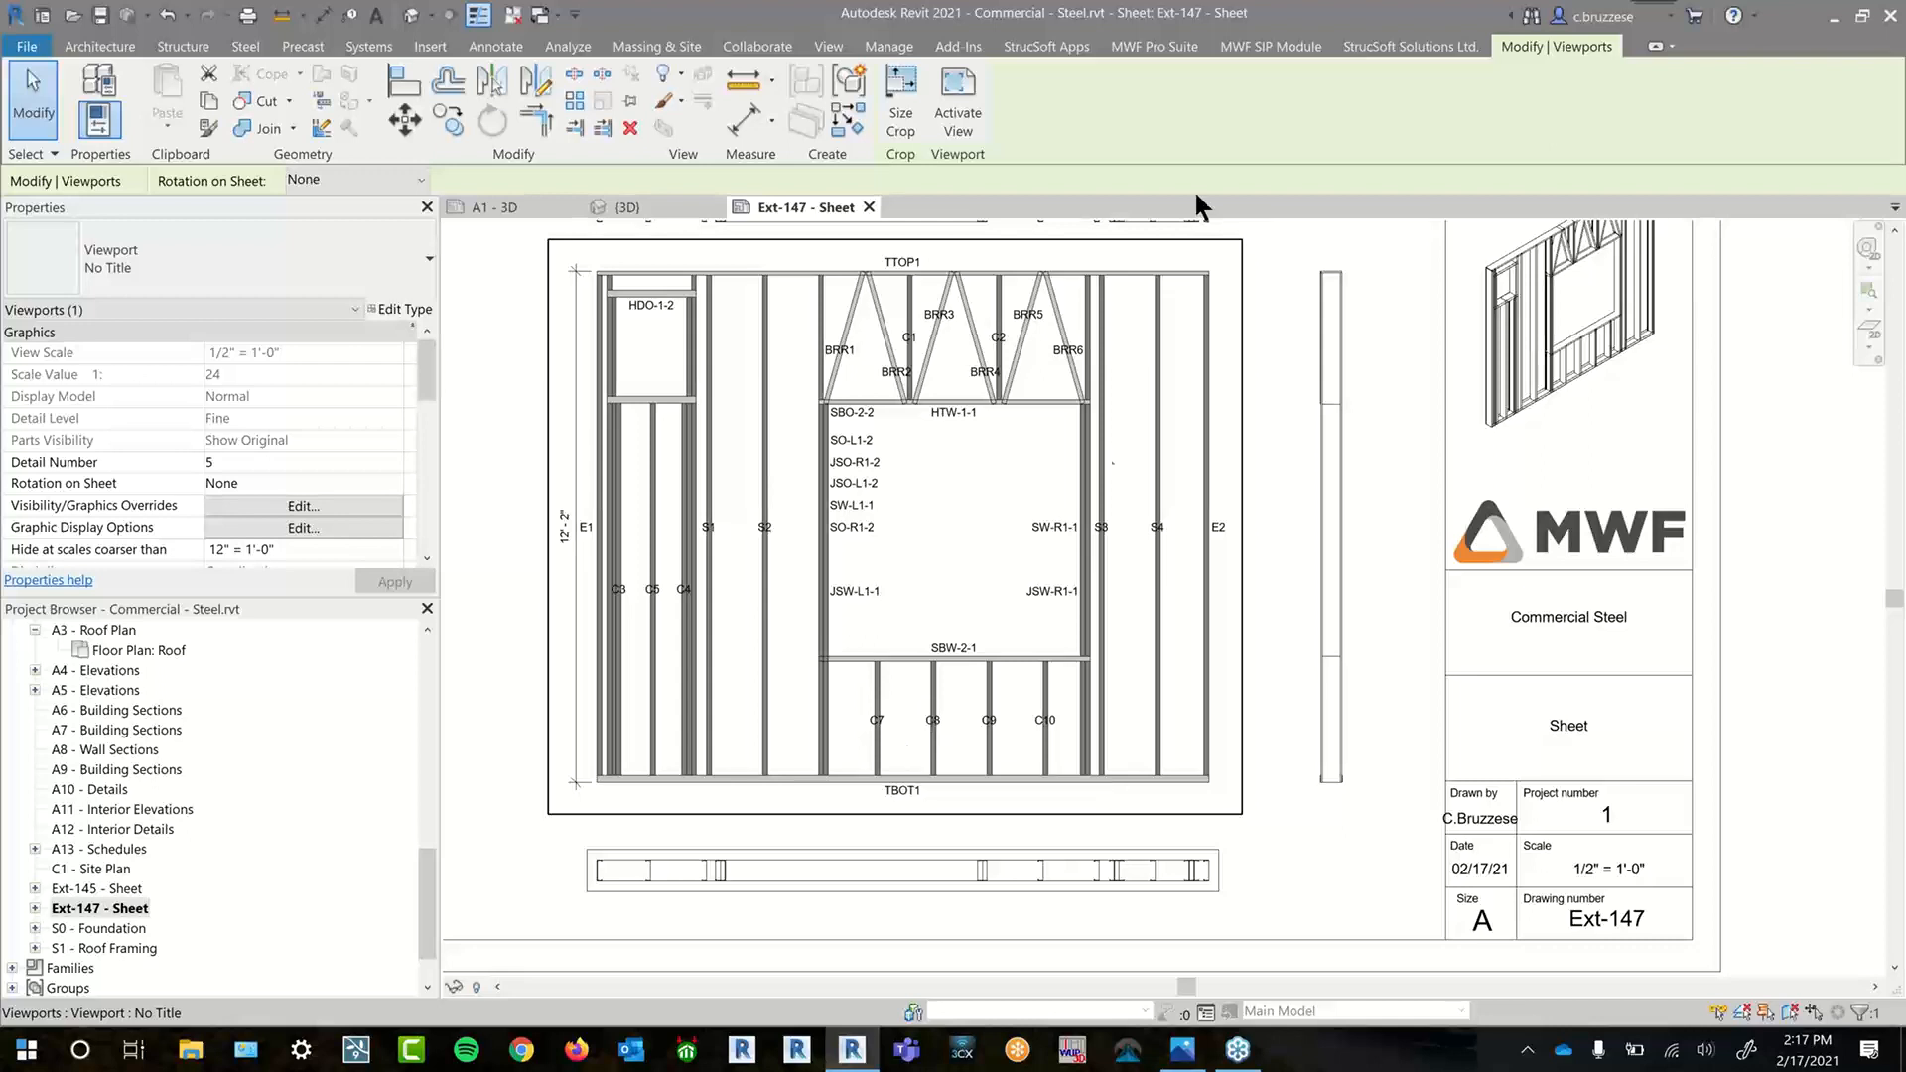
- Activate the Framing Floor Plan view on the sheet and set its crop's Hide at scales coarser than value to 1" = 400'-0"
{"action": "left_click", "coordinate": [1181, 46]}
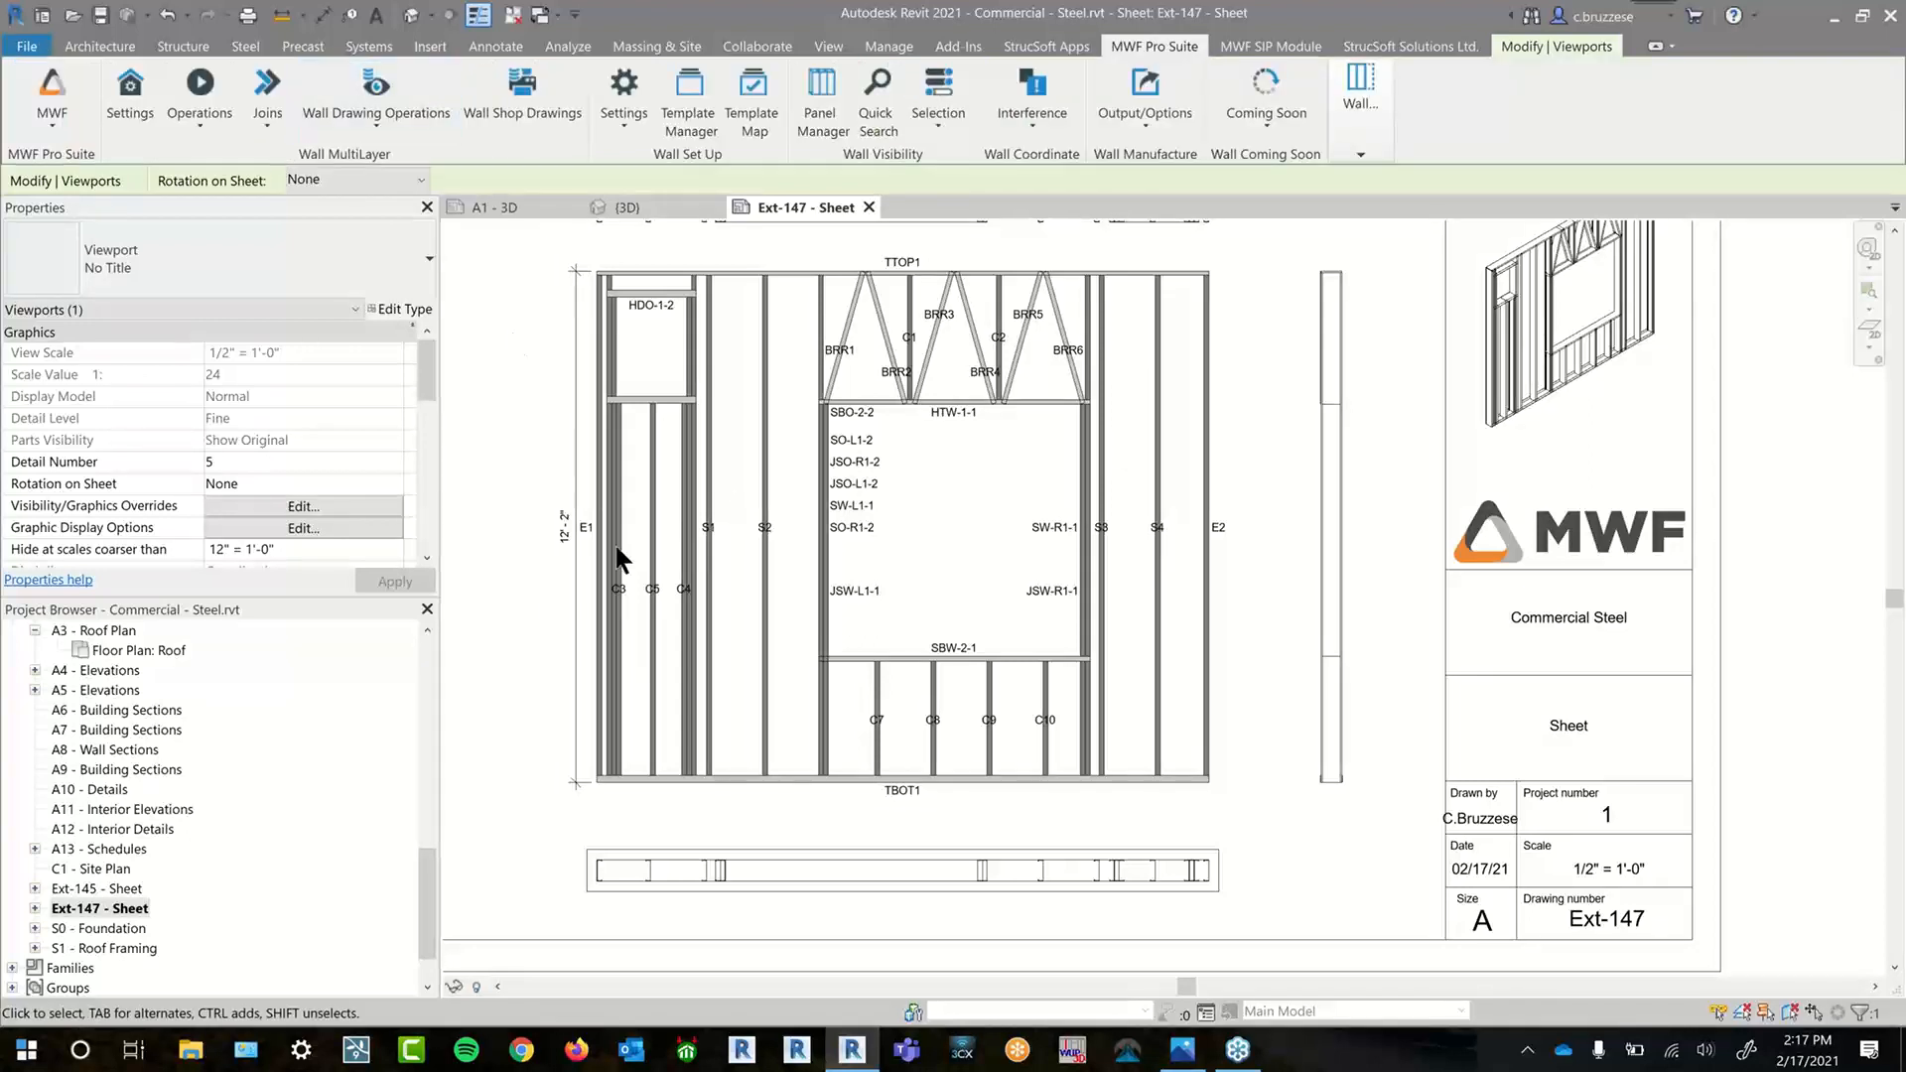
{"action": "scroll", "coordinate": [676, 615], "scroll_direction": "down", "scroll_amount": 2}
{"action": "middle_click_drag", "start_coordinate": [878, 657], "coordinate": [914, 664]}
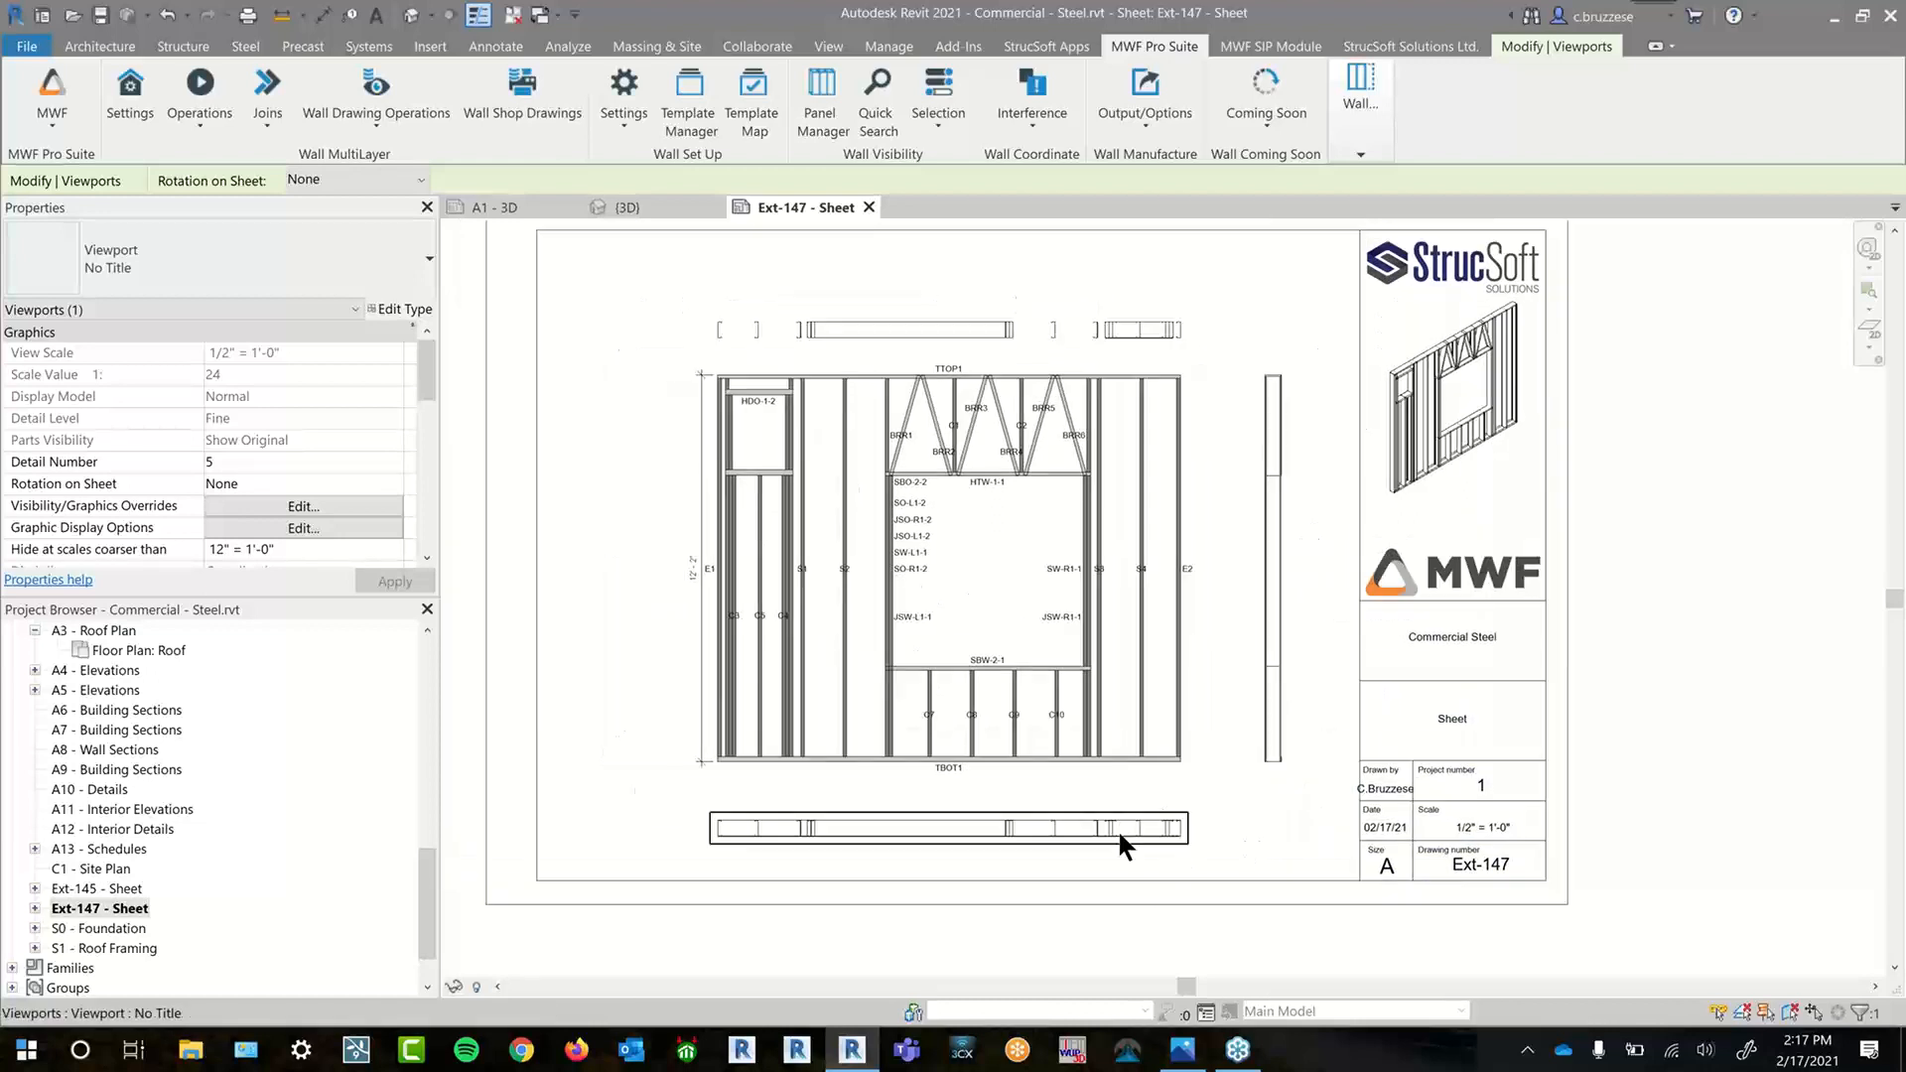
{"action": "double_click", "coordinate": [1117, 828]}
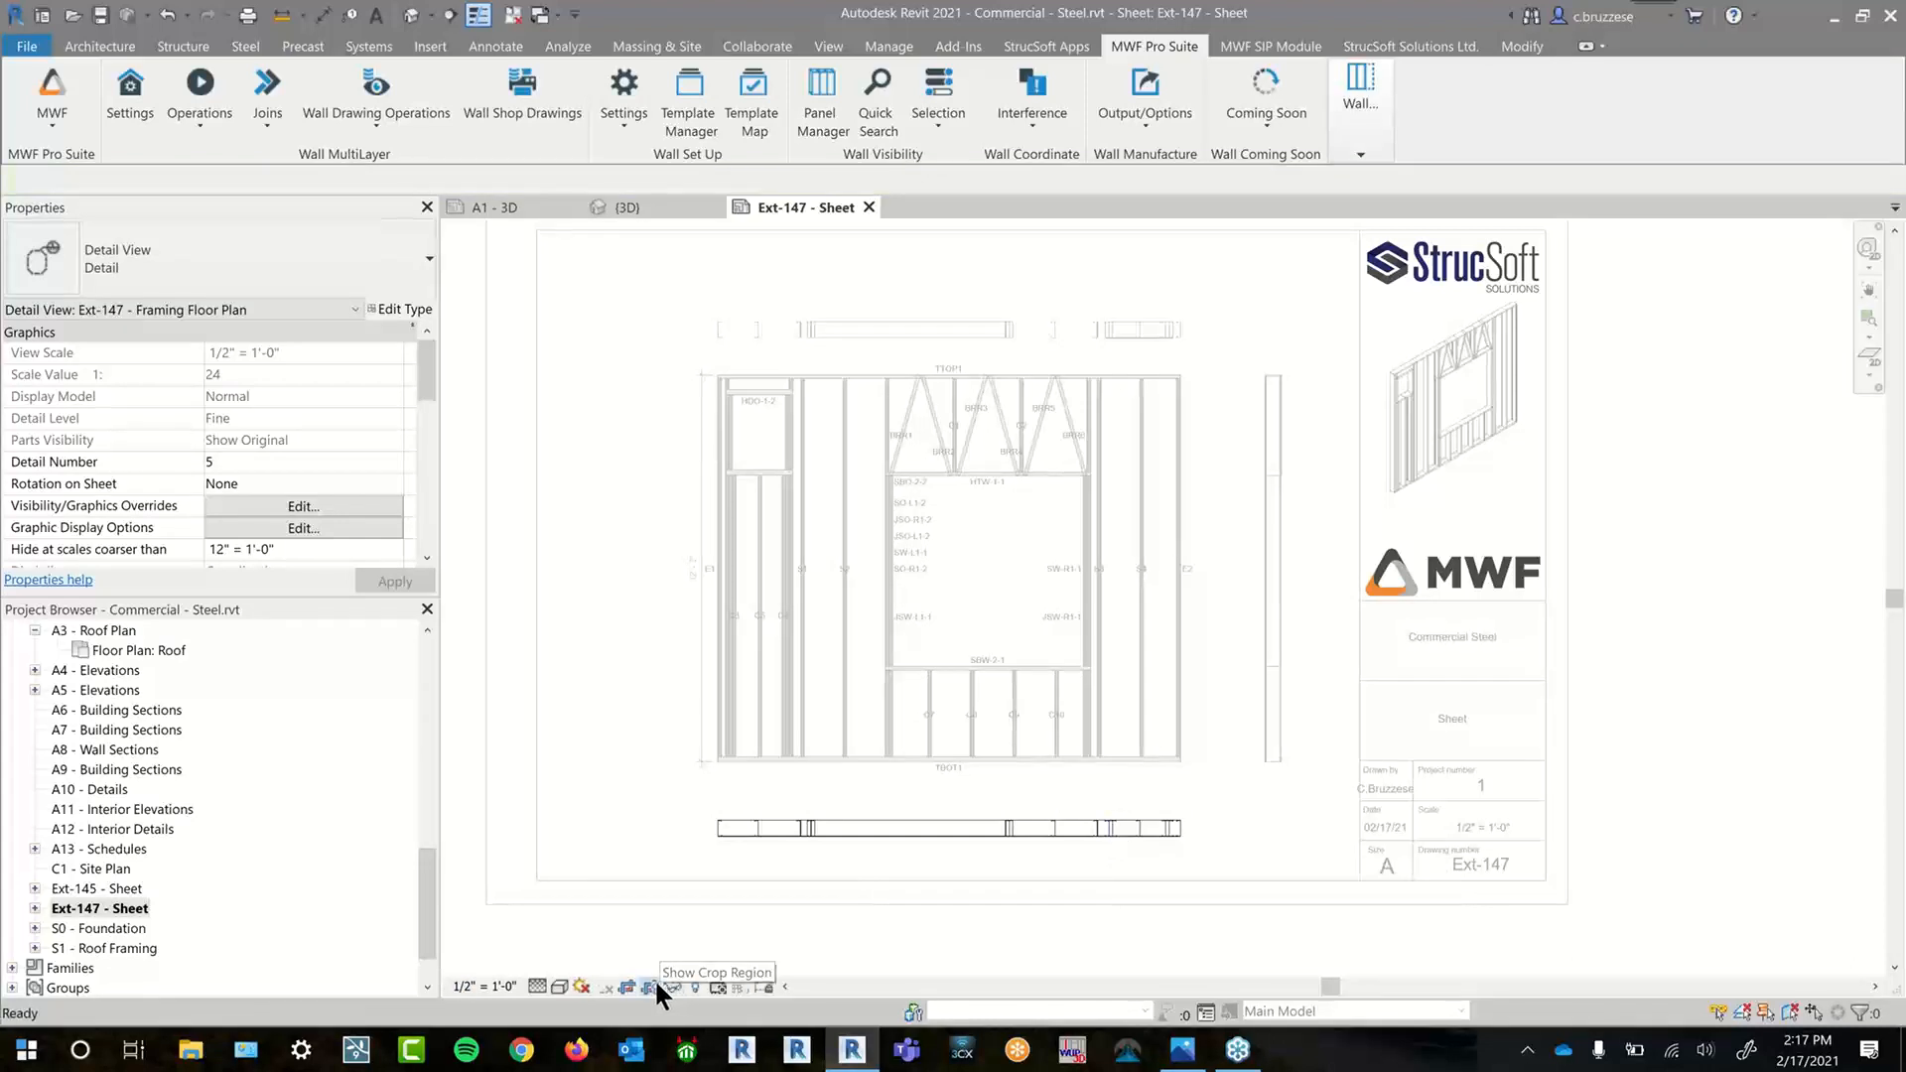
{"action": "left_click", "coordinate": [777, 831]}
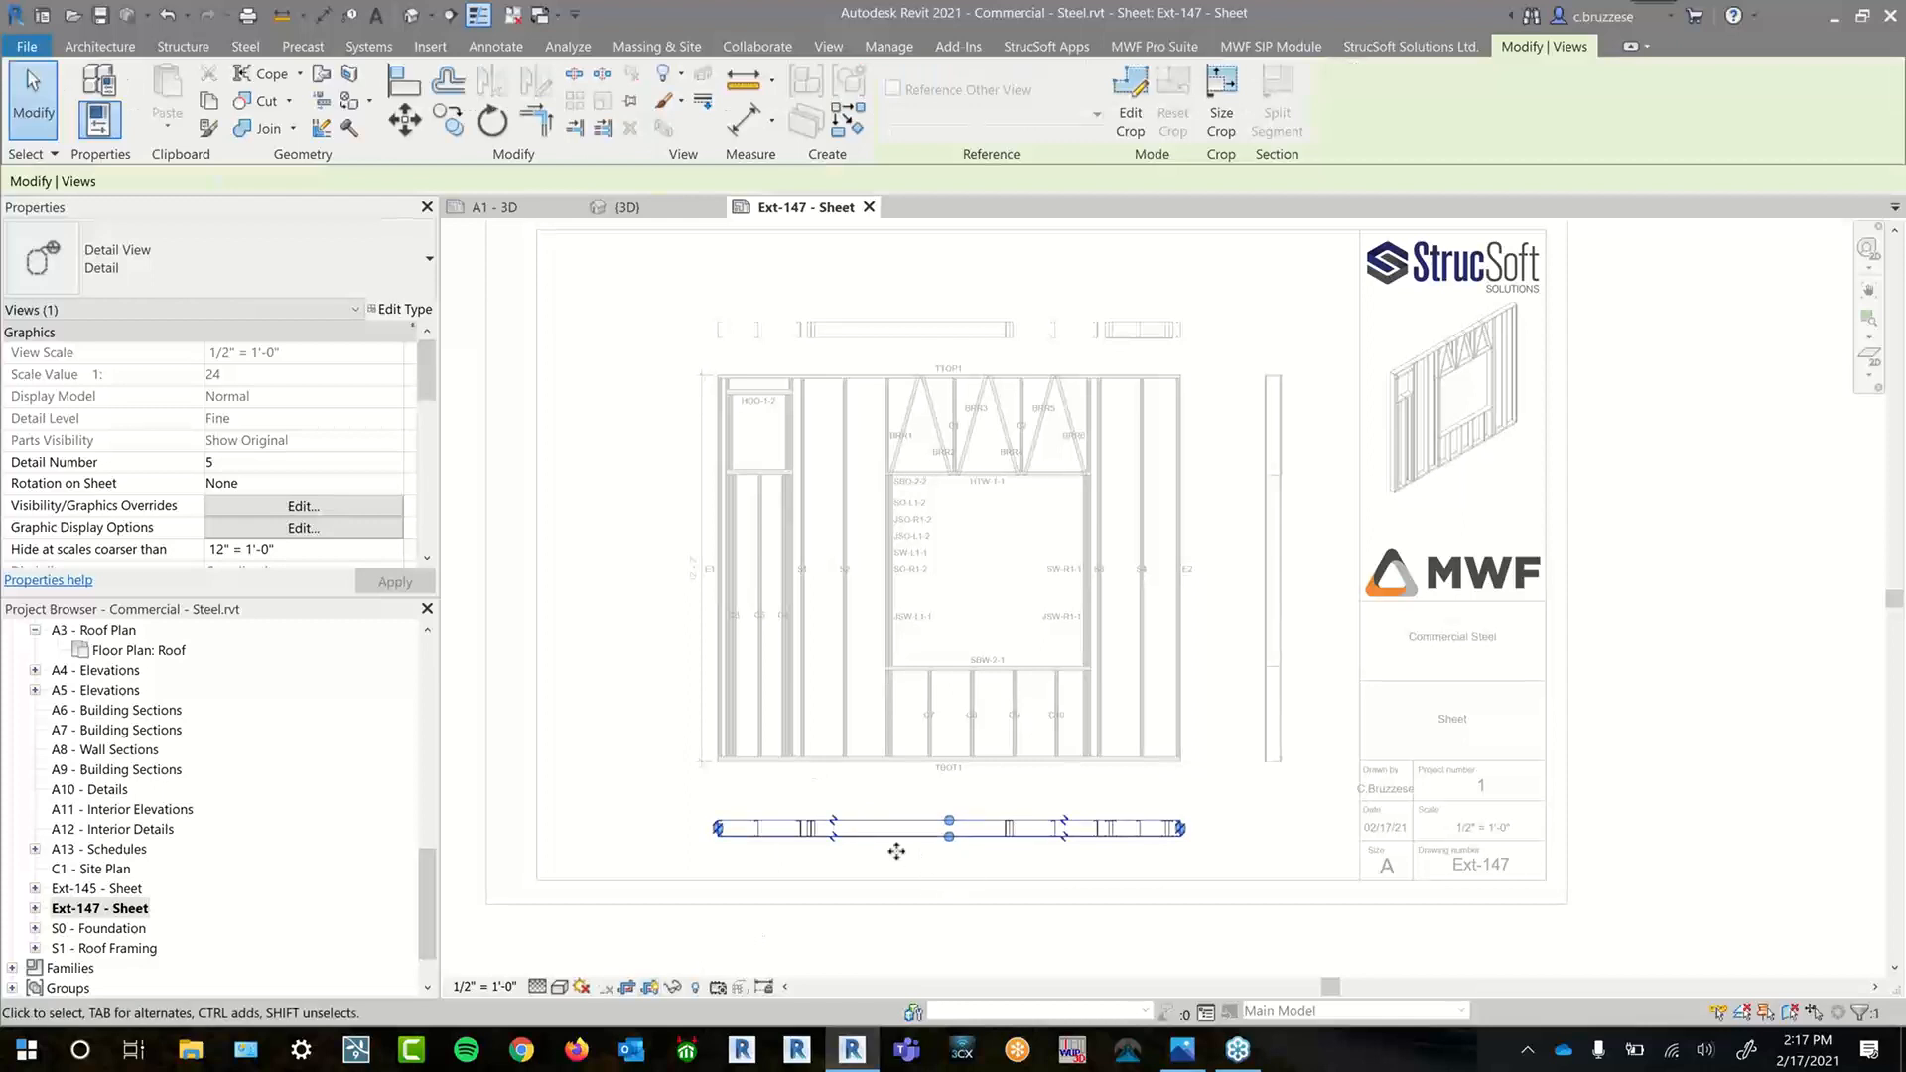
{"action": "scroll", "coordinate": [312, 503], "scroll_direction": "down", "scroll_amount": 3}
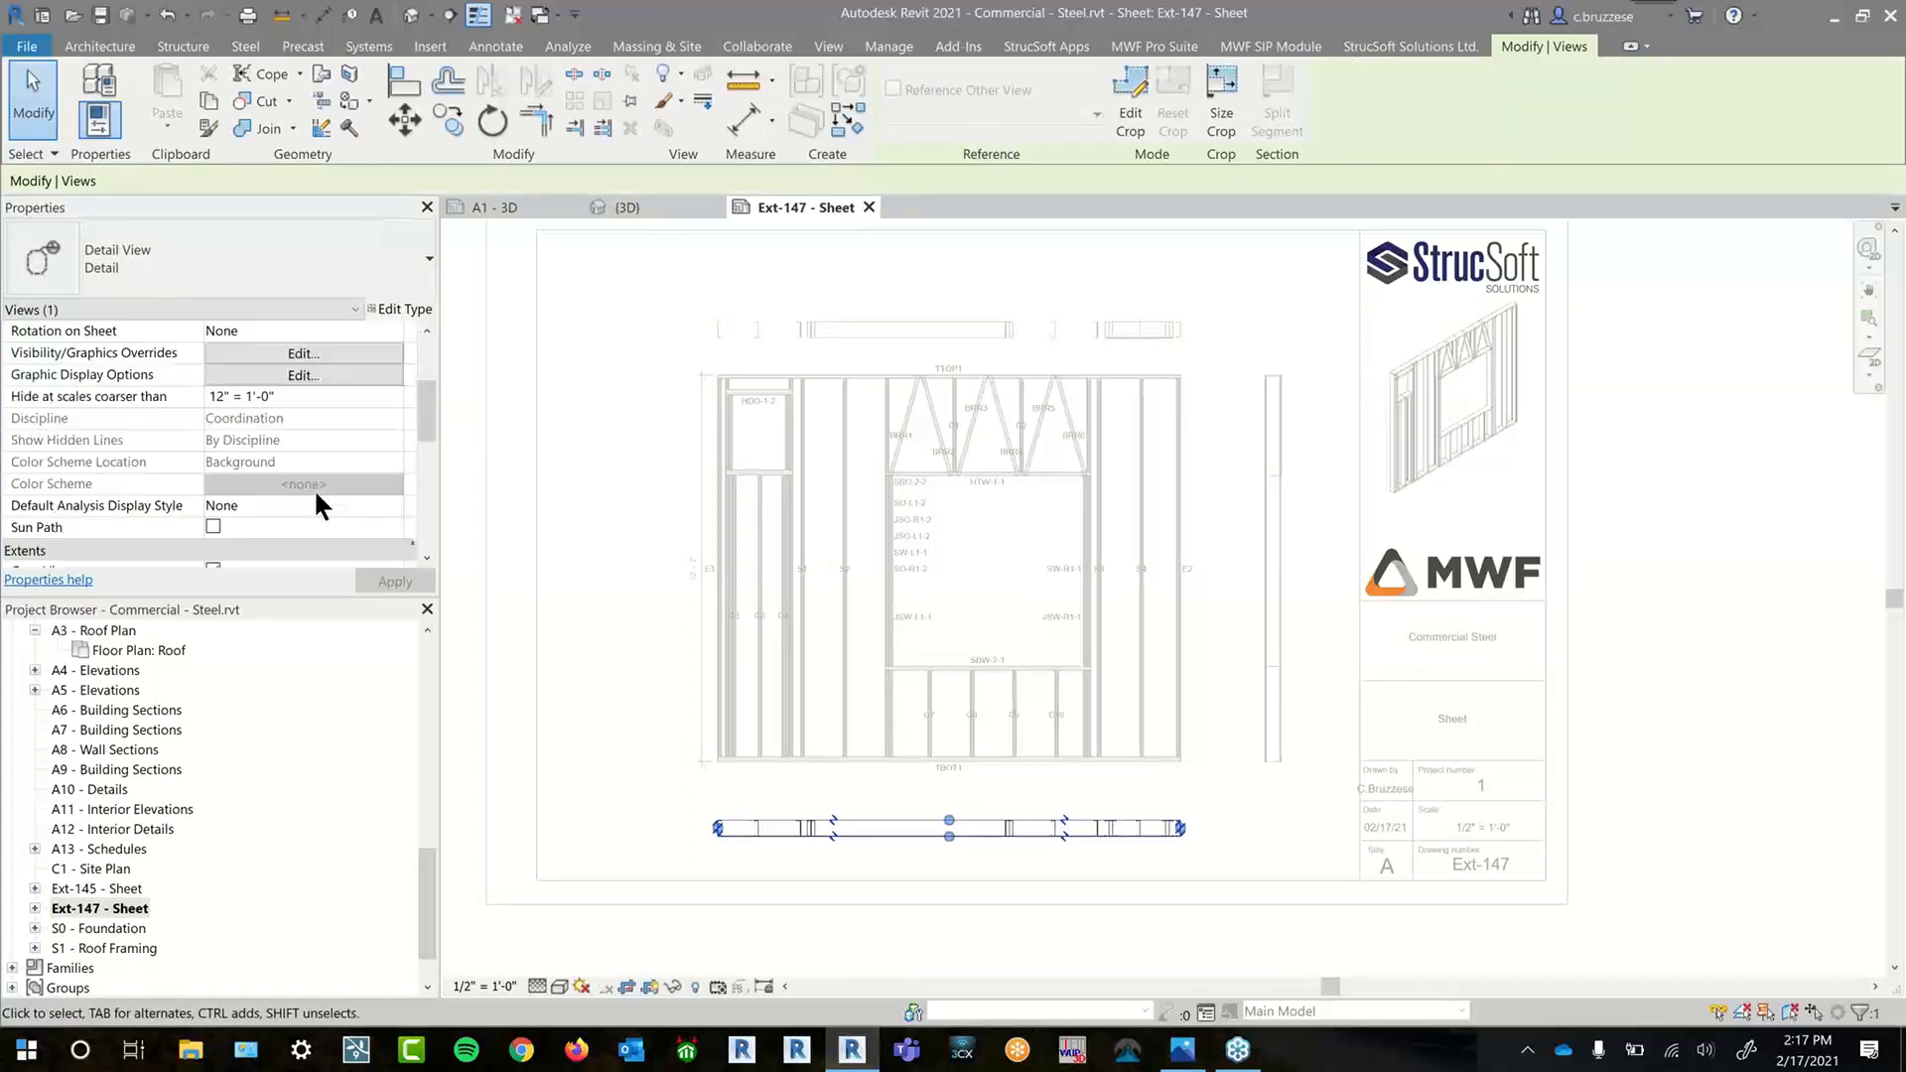
{"action": "left_click", "coordinate": [395, 399]}
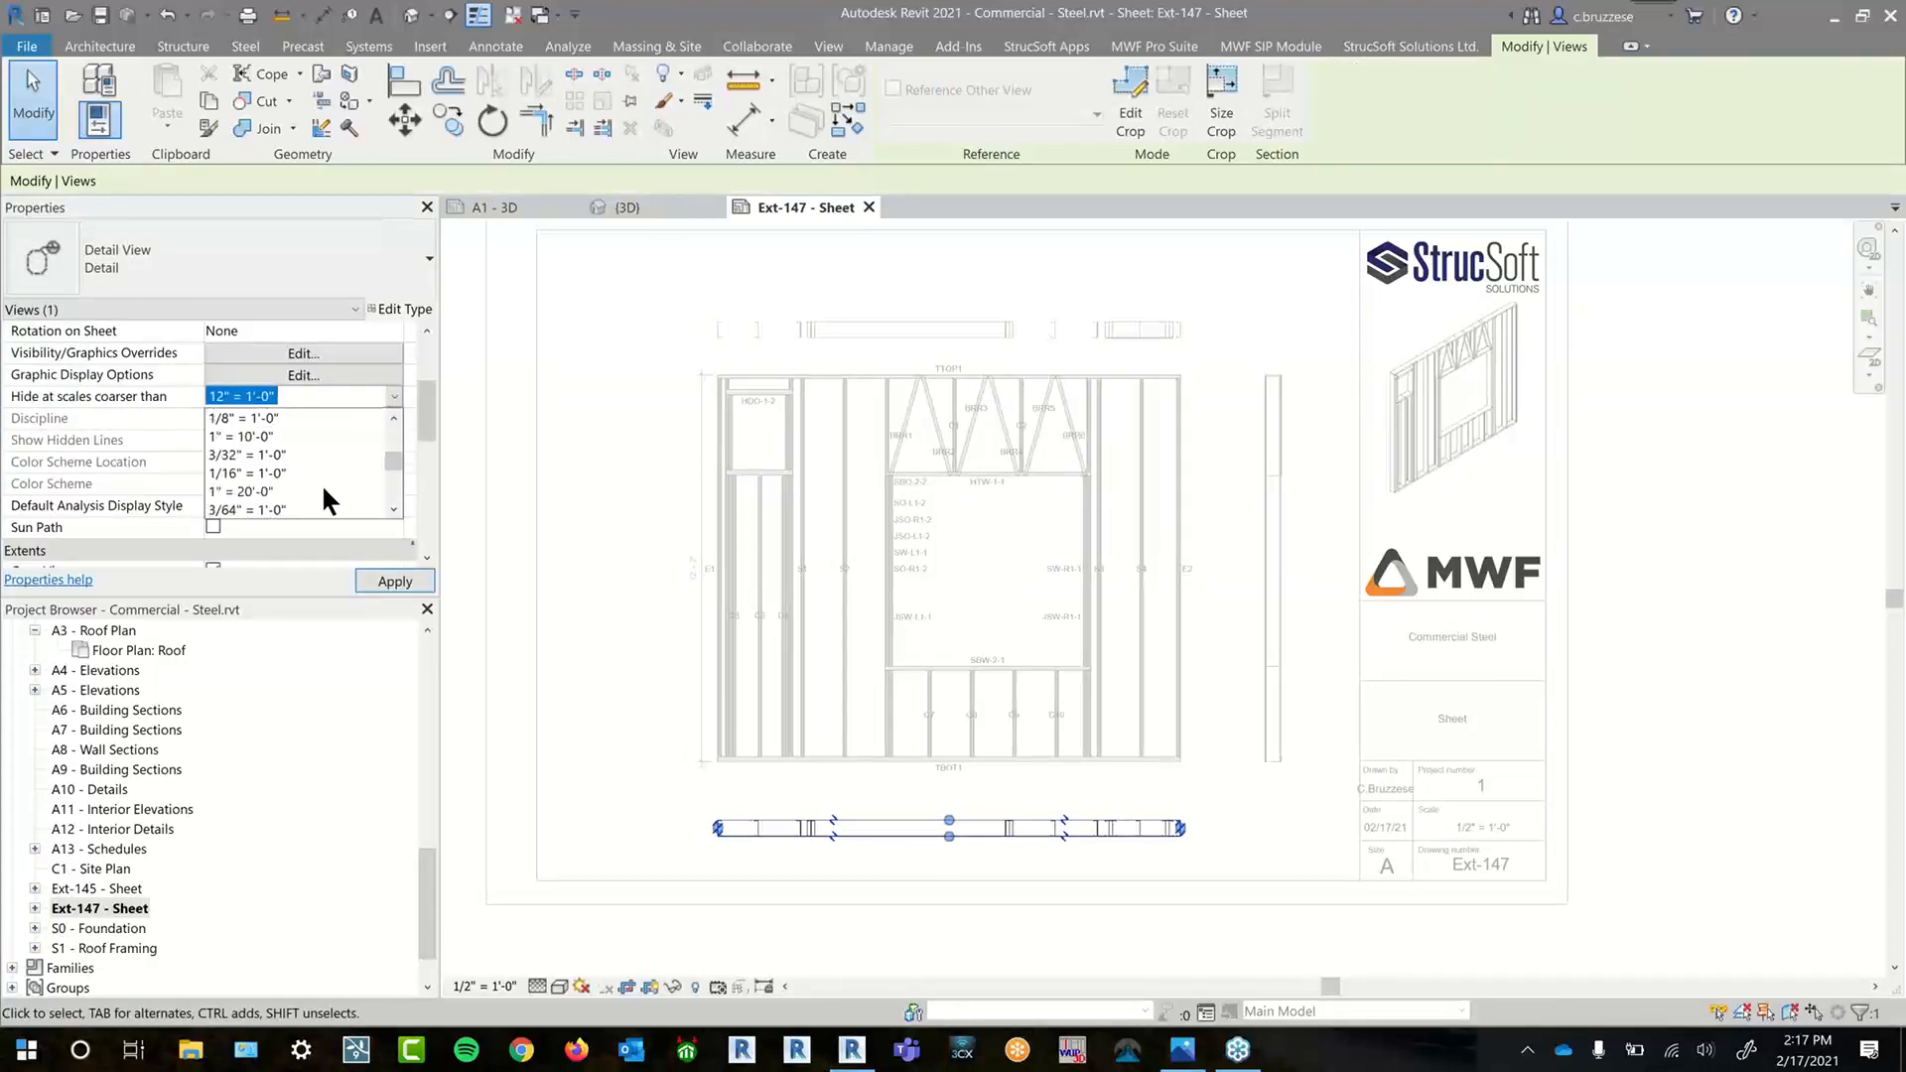
{"action": "scroll", "coordinate": [320, 482], "scroll_direction": "down", "scroll_amount": 4}
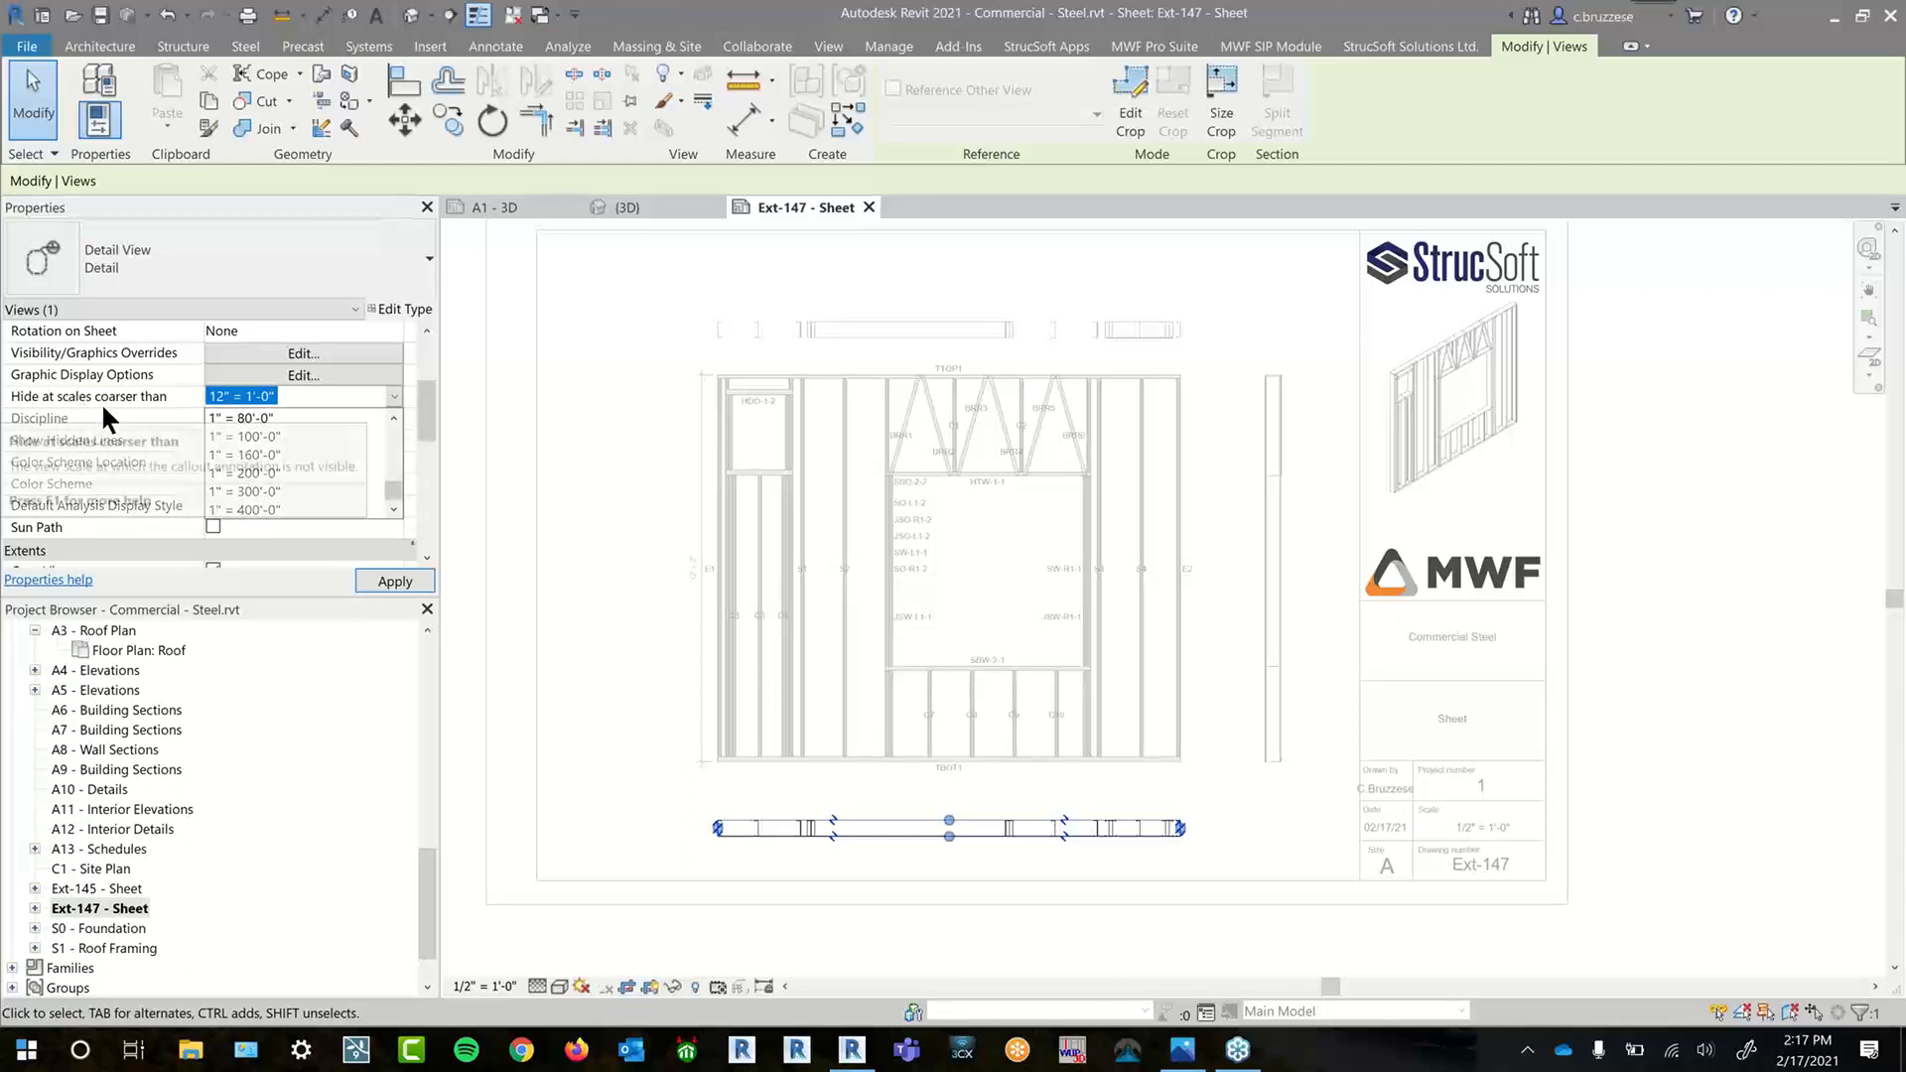
{"action": "left_click", "coordinate": [277, 509]}
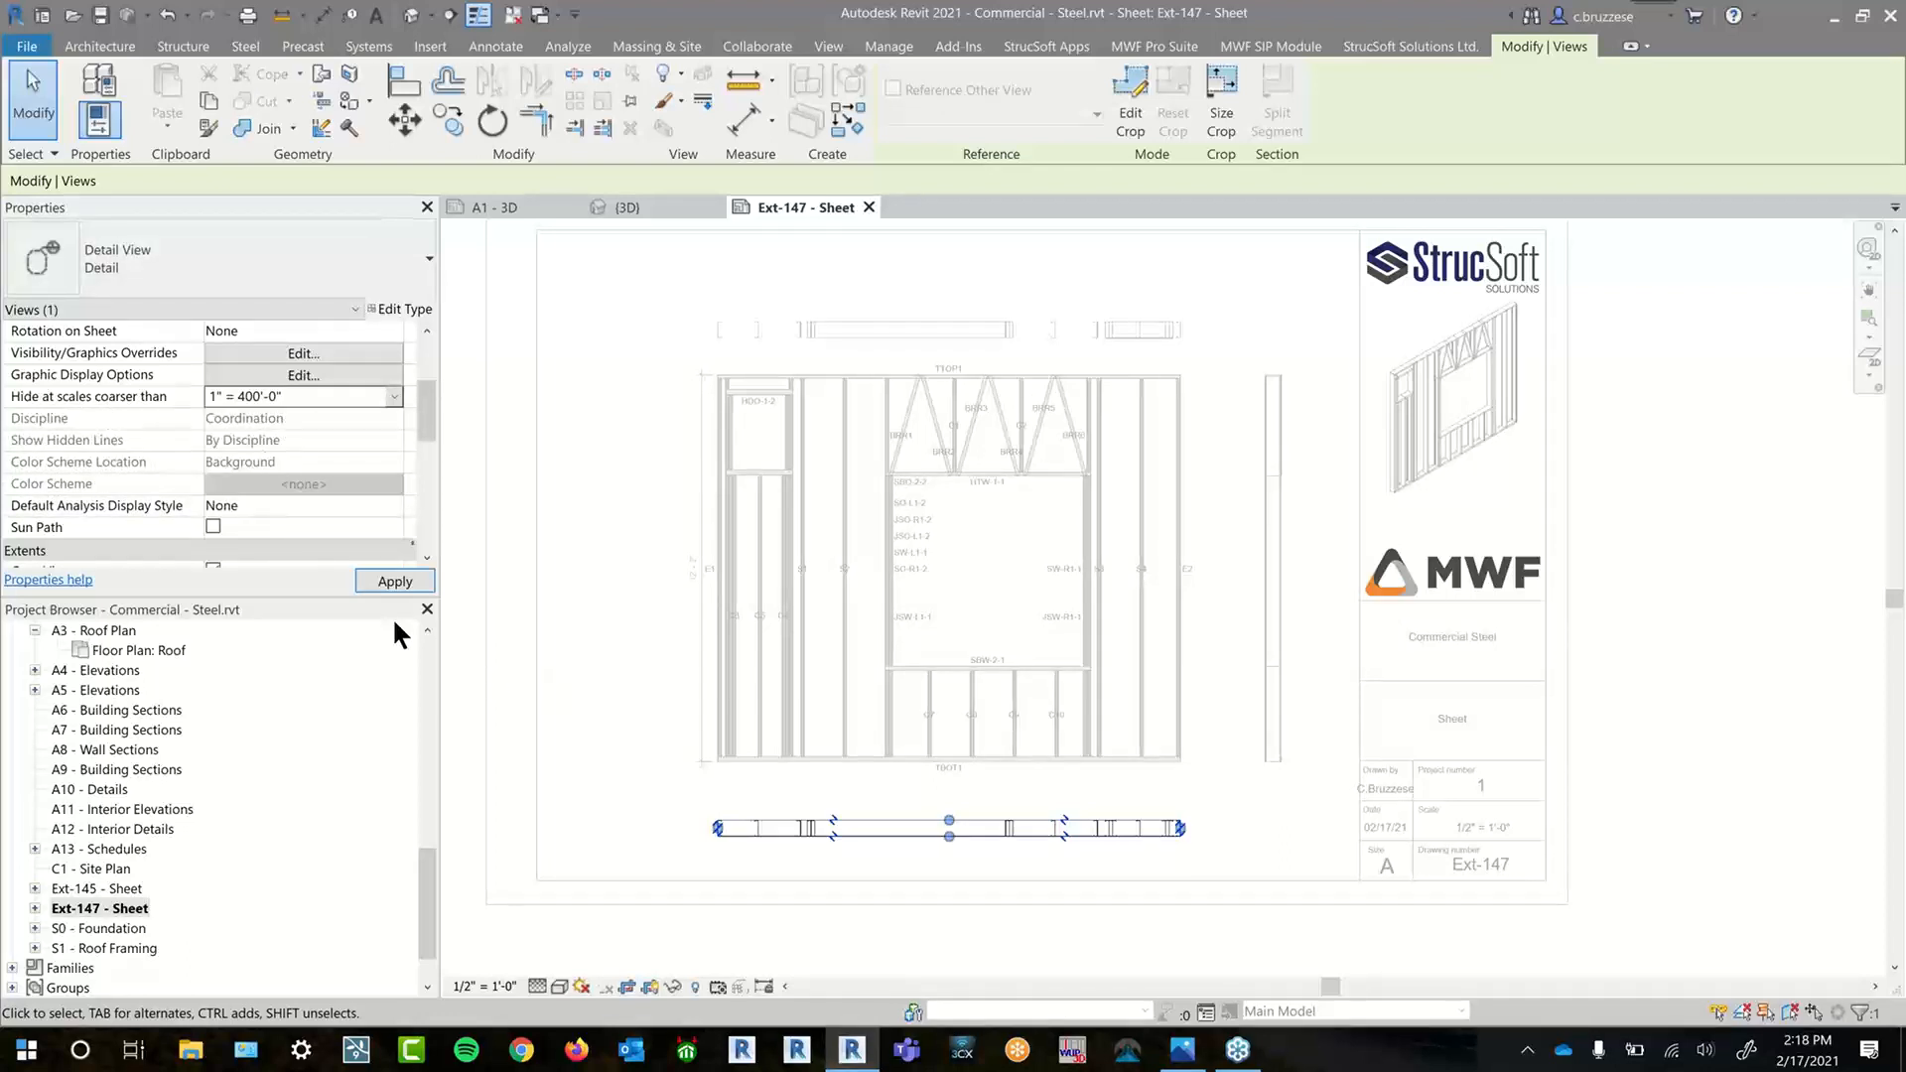
{"action": "left_click", "coordinate": [393, 582]}
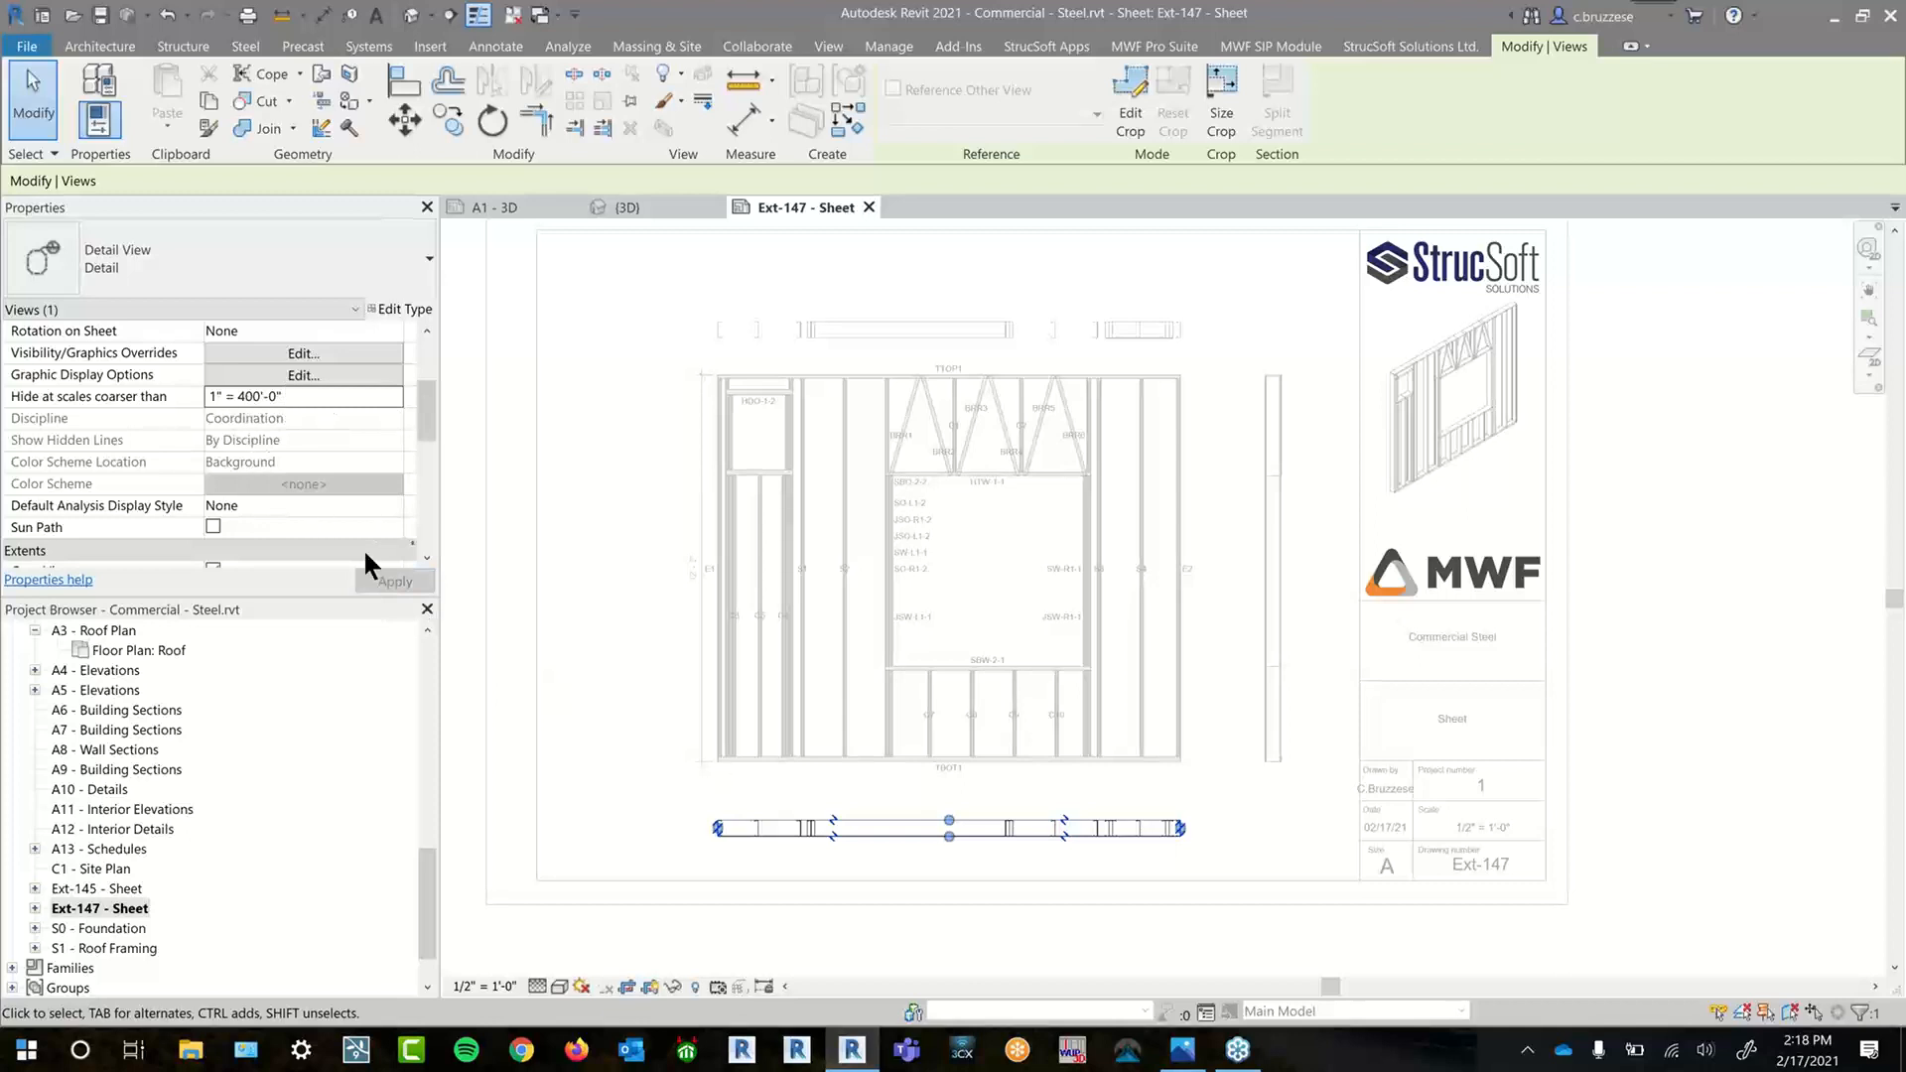
- Activate the Ext-147 framing elevation with hidden elements revealed and examine the floor plan's section line, finishing with the view deactivated
{"action": "double_click", "coordinate": [1191, 667]}
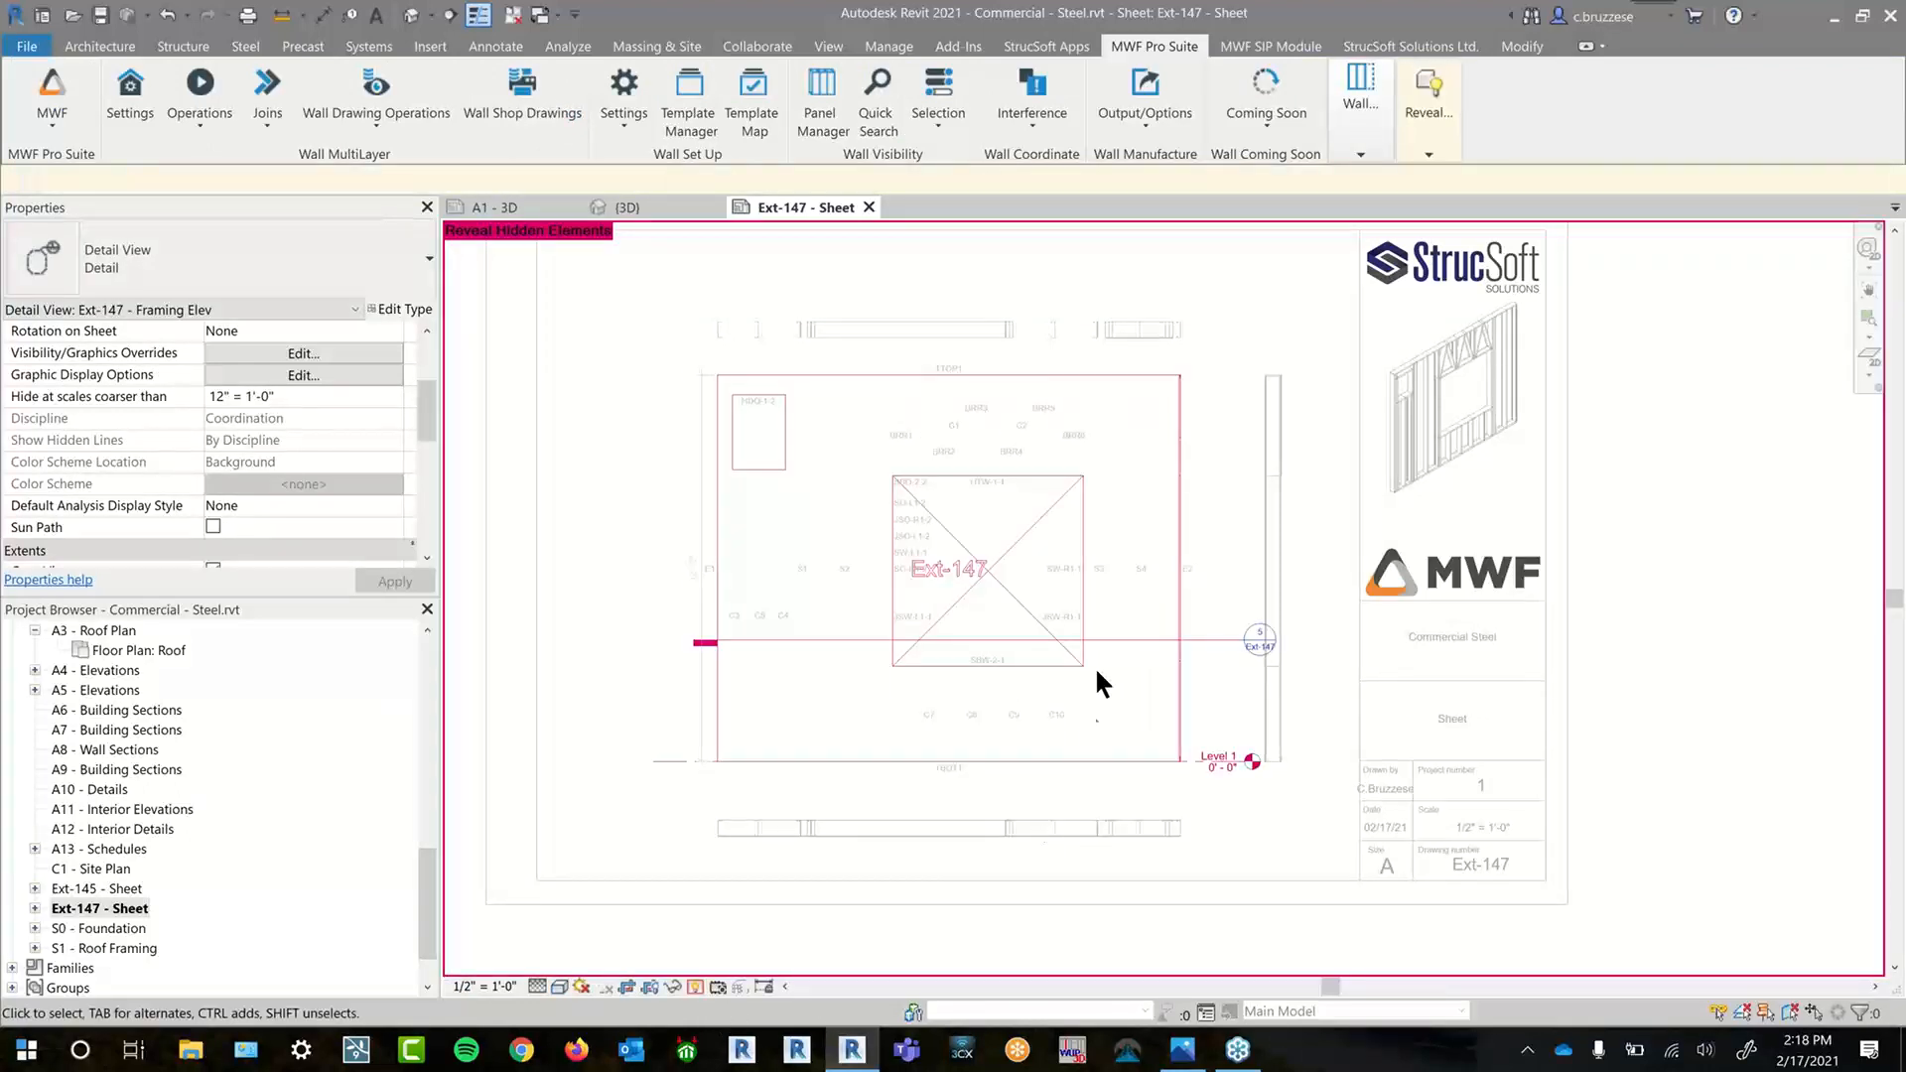
{"action": "left_click", "coordinate": [1151, 648]}
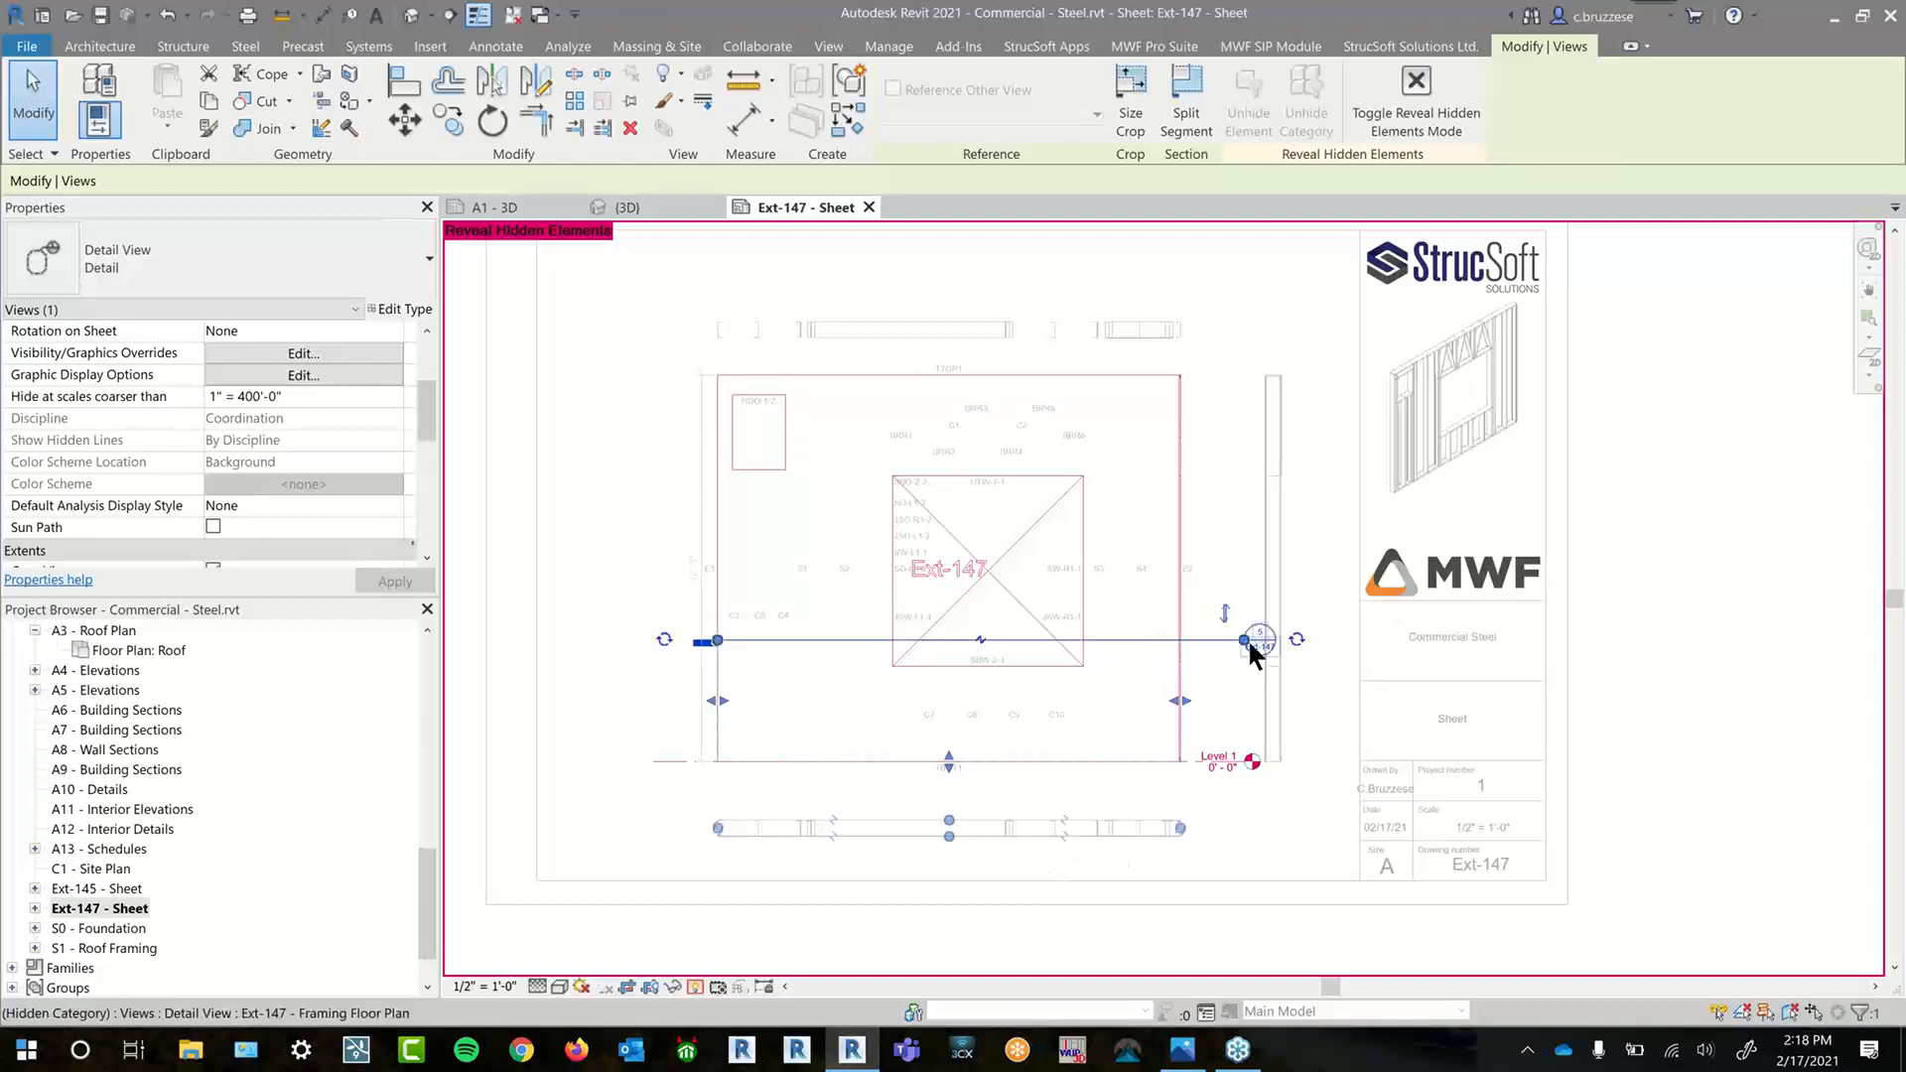
{"action": "scroll", "coordinate": [1243, 644], "scroll_direction": "up", "scroll_amount": 1}
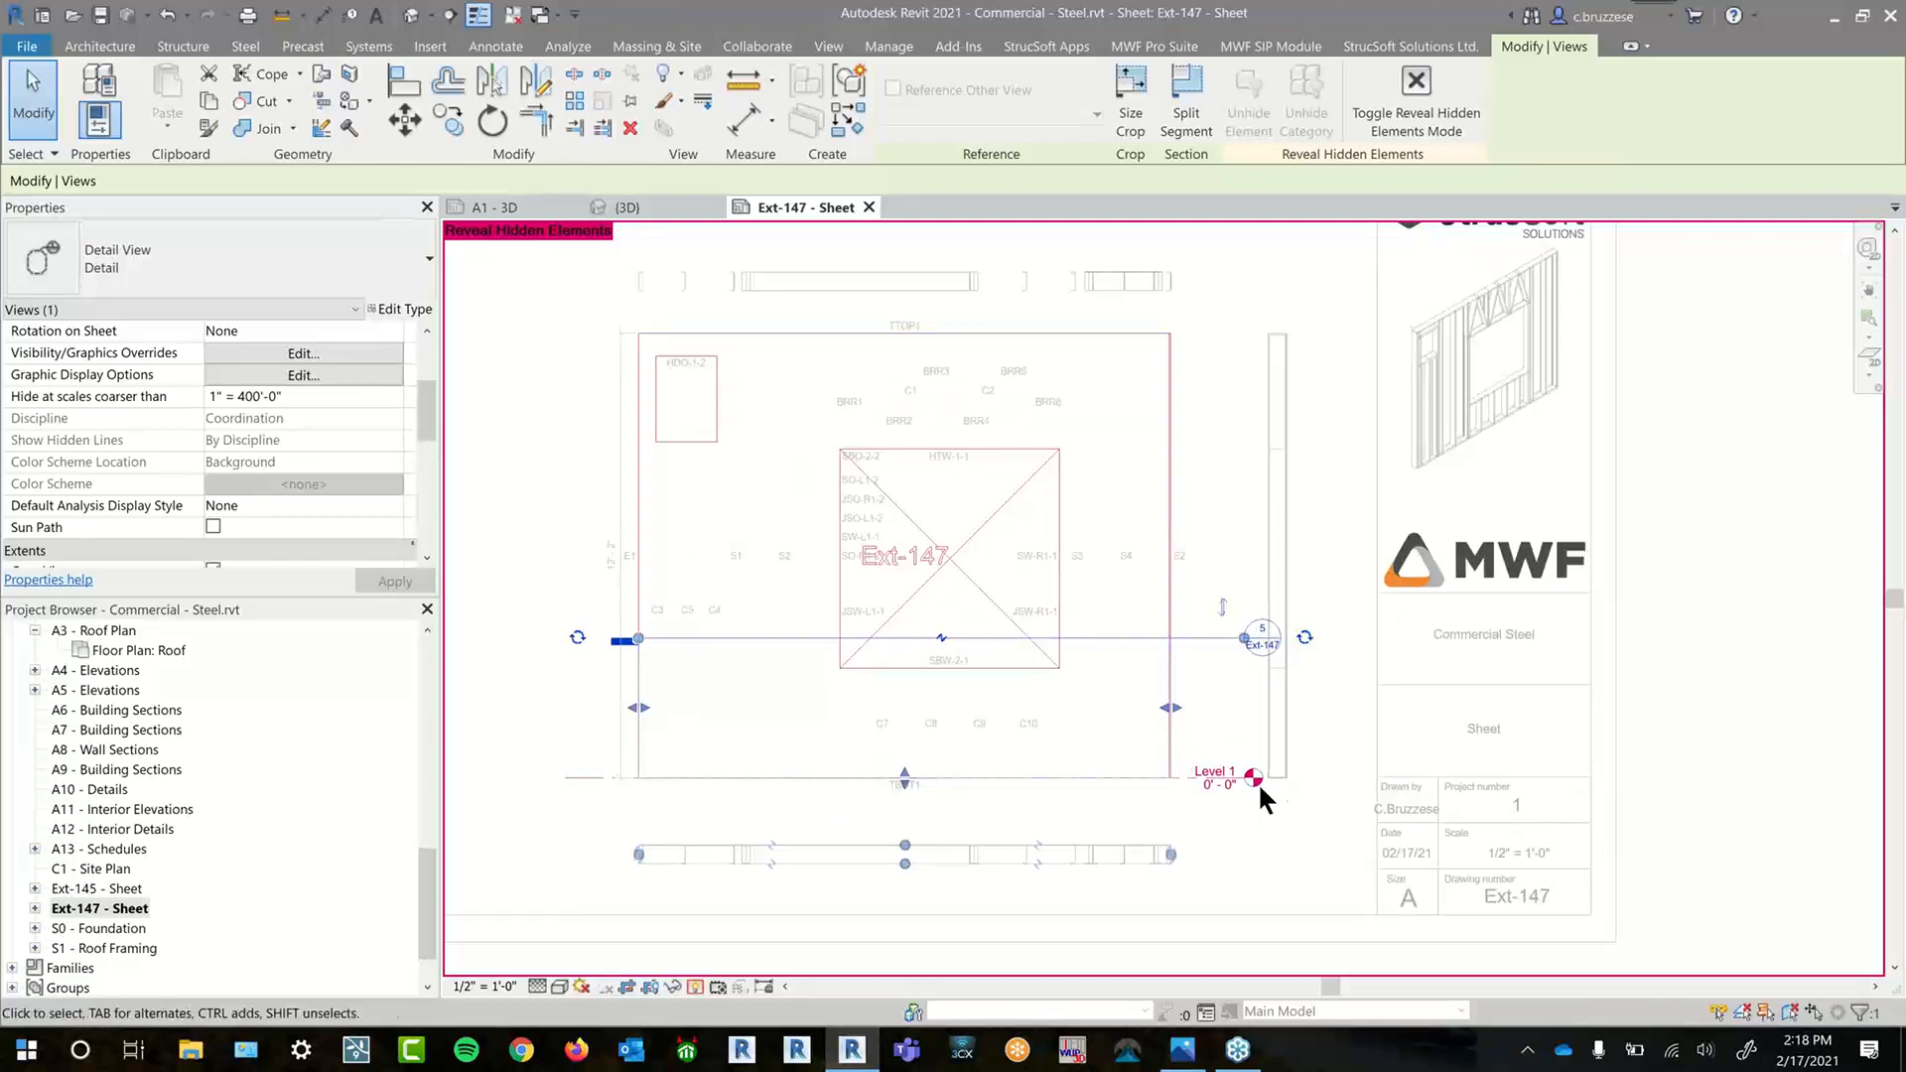
{"action": "middle_click_drag", "start_coordinate": [1345, 811], "coordinate": [1456, 803]}
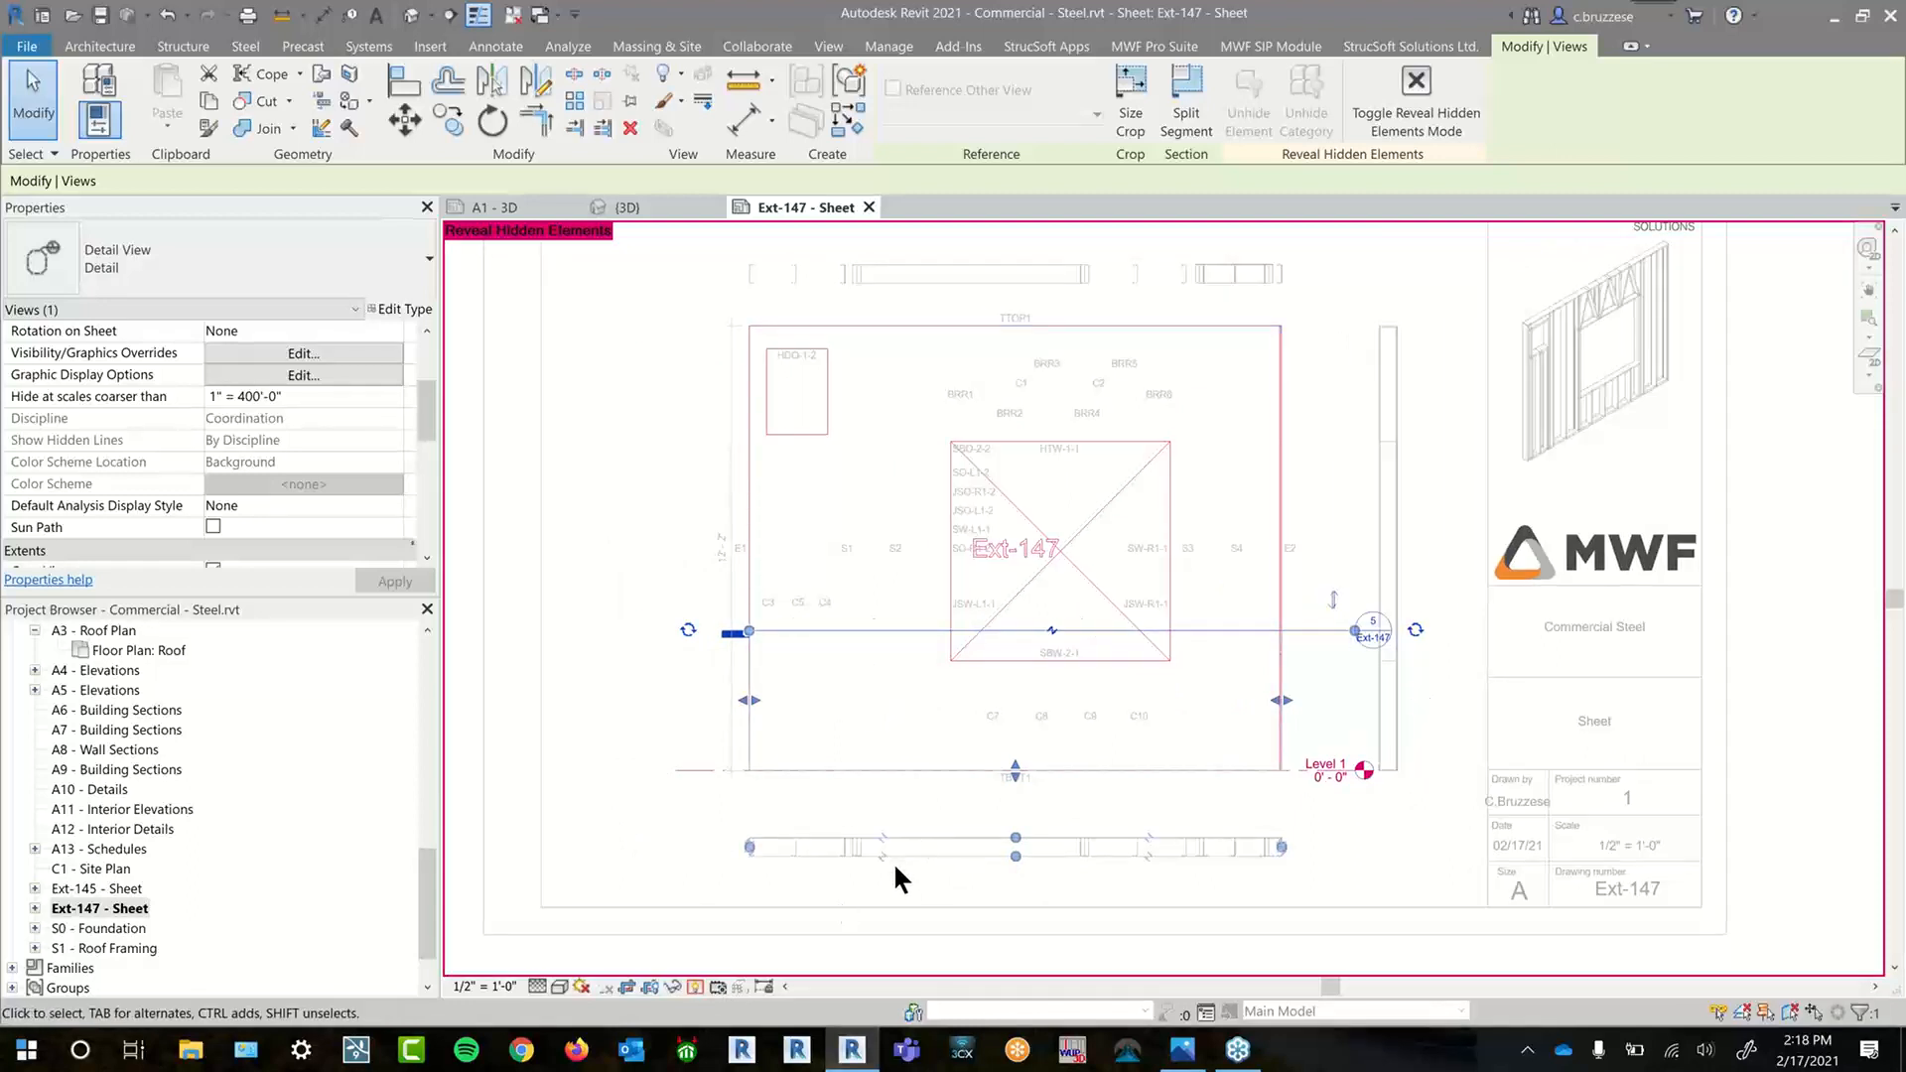
{"action": "left_click", "coordinate": [860, 881]}
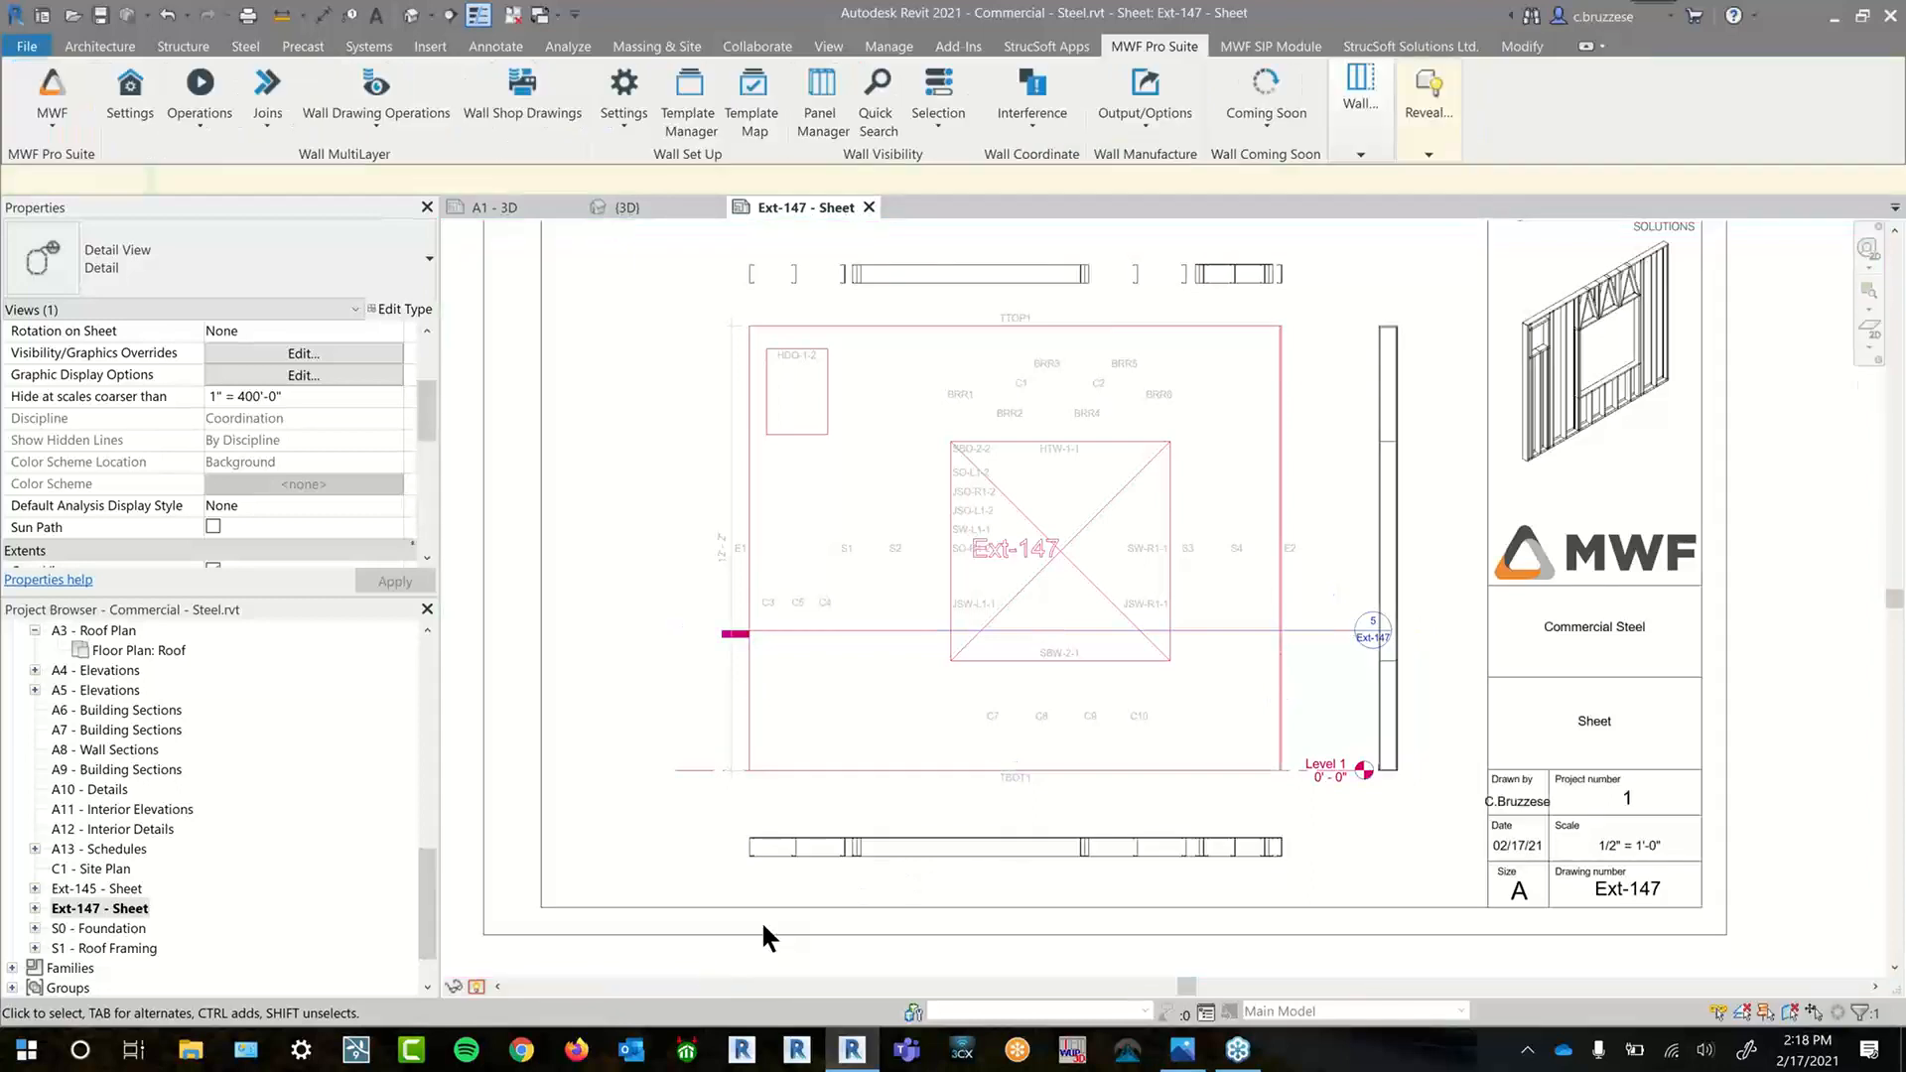
- Activate the framing floor plan view, switch back to the framing elevation with hidden elements revealed, and select the floor plan's section line
{"action": "left_click", "coordinate": [872, 854]}
{"action": "double_click", "coordinate": [872, 854]}
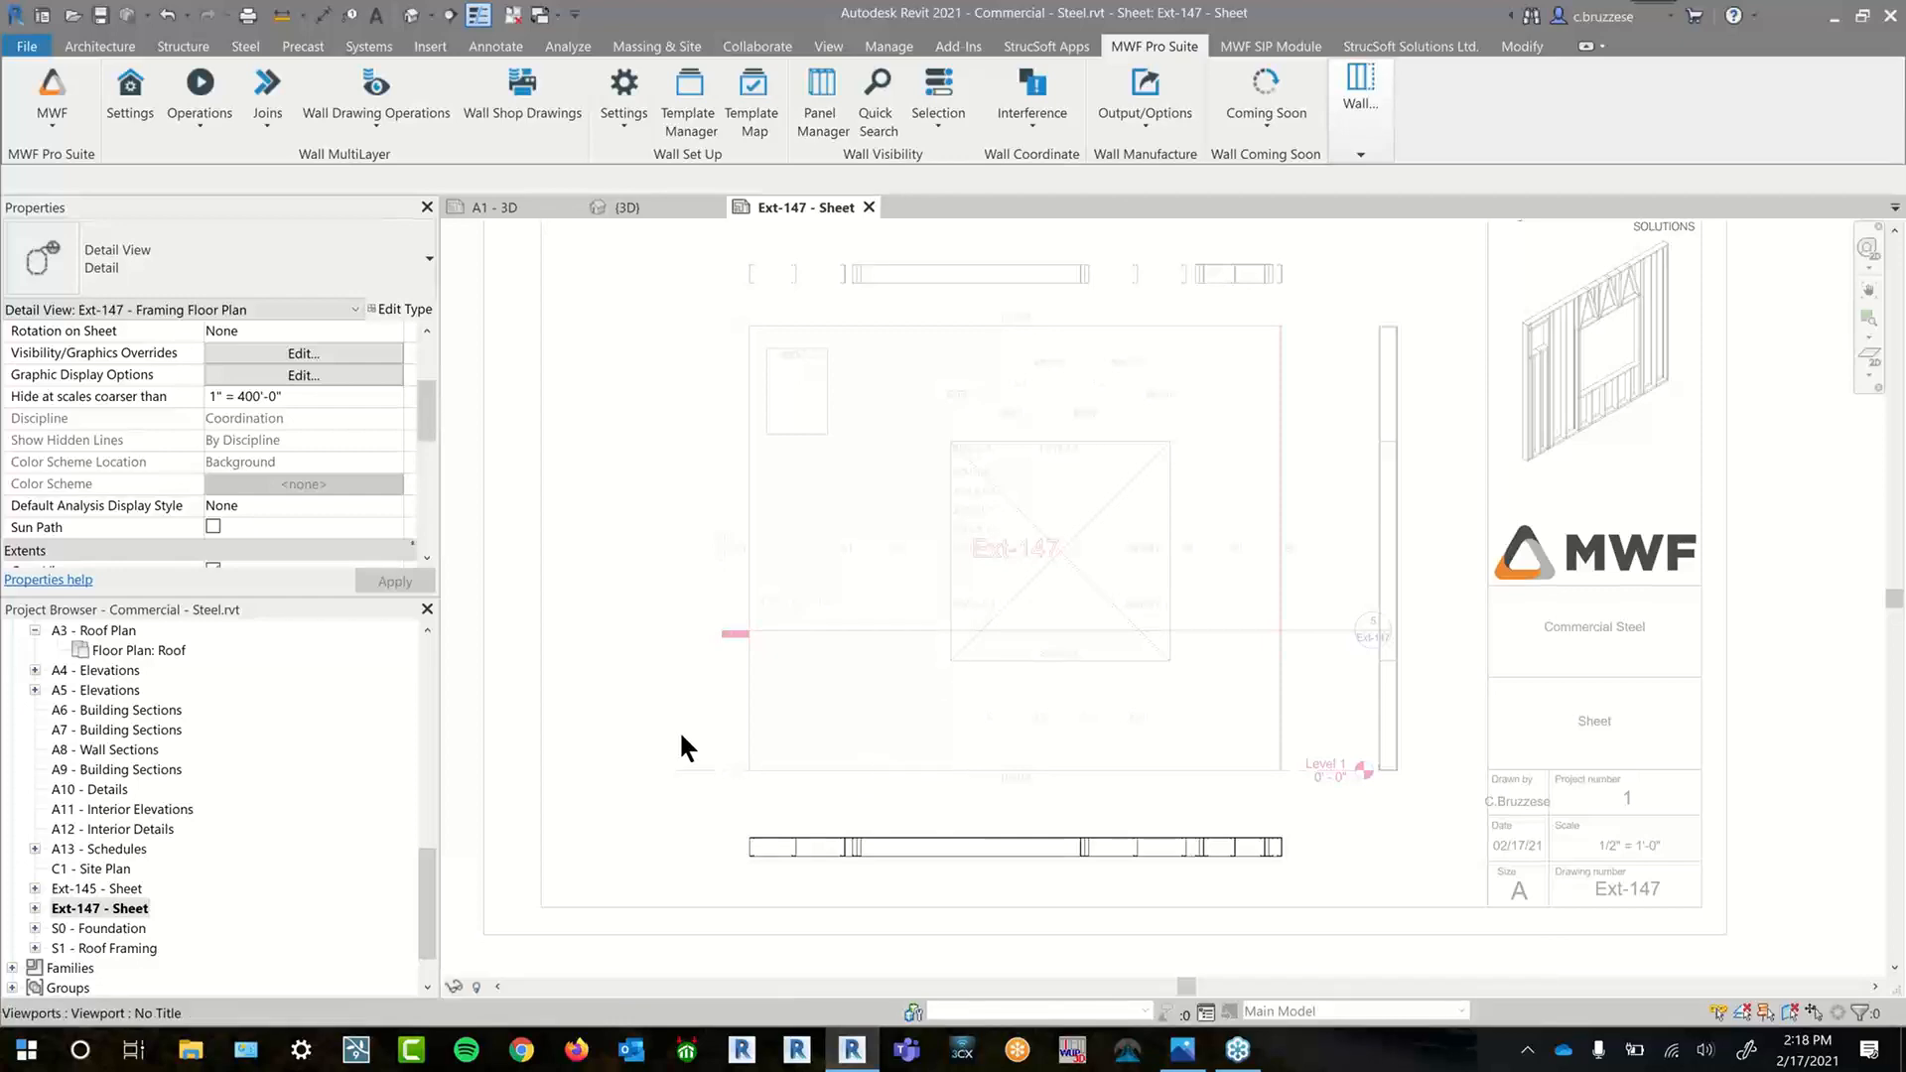
{"action": "double_click", "coordinate": [1317, 635]}
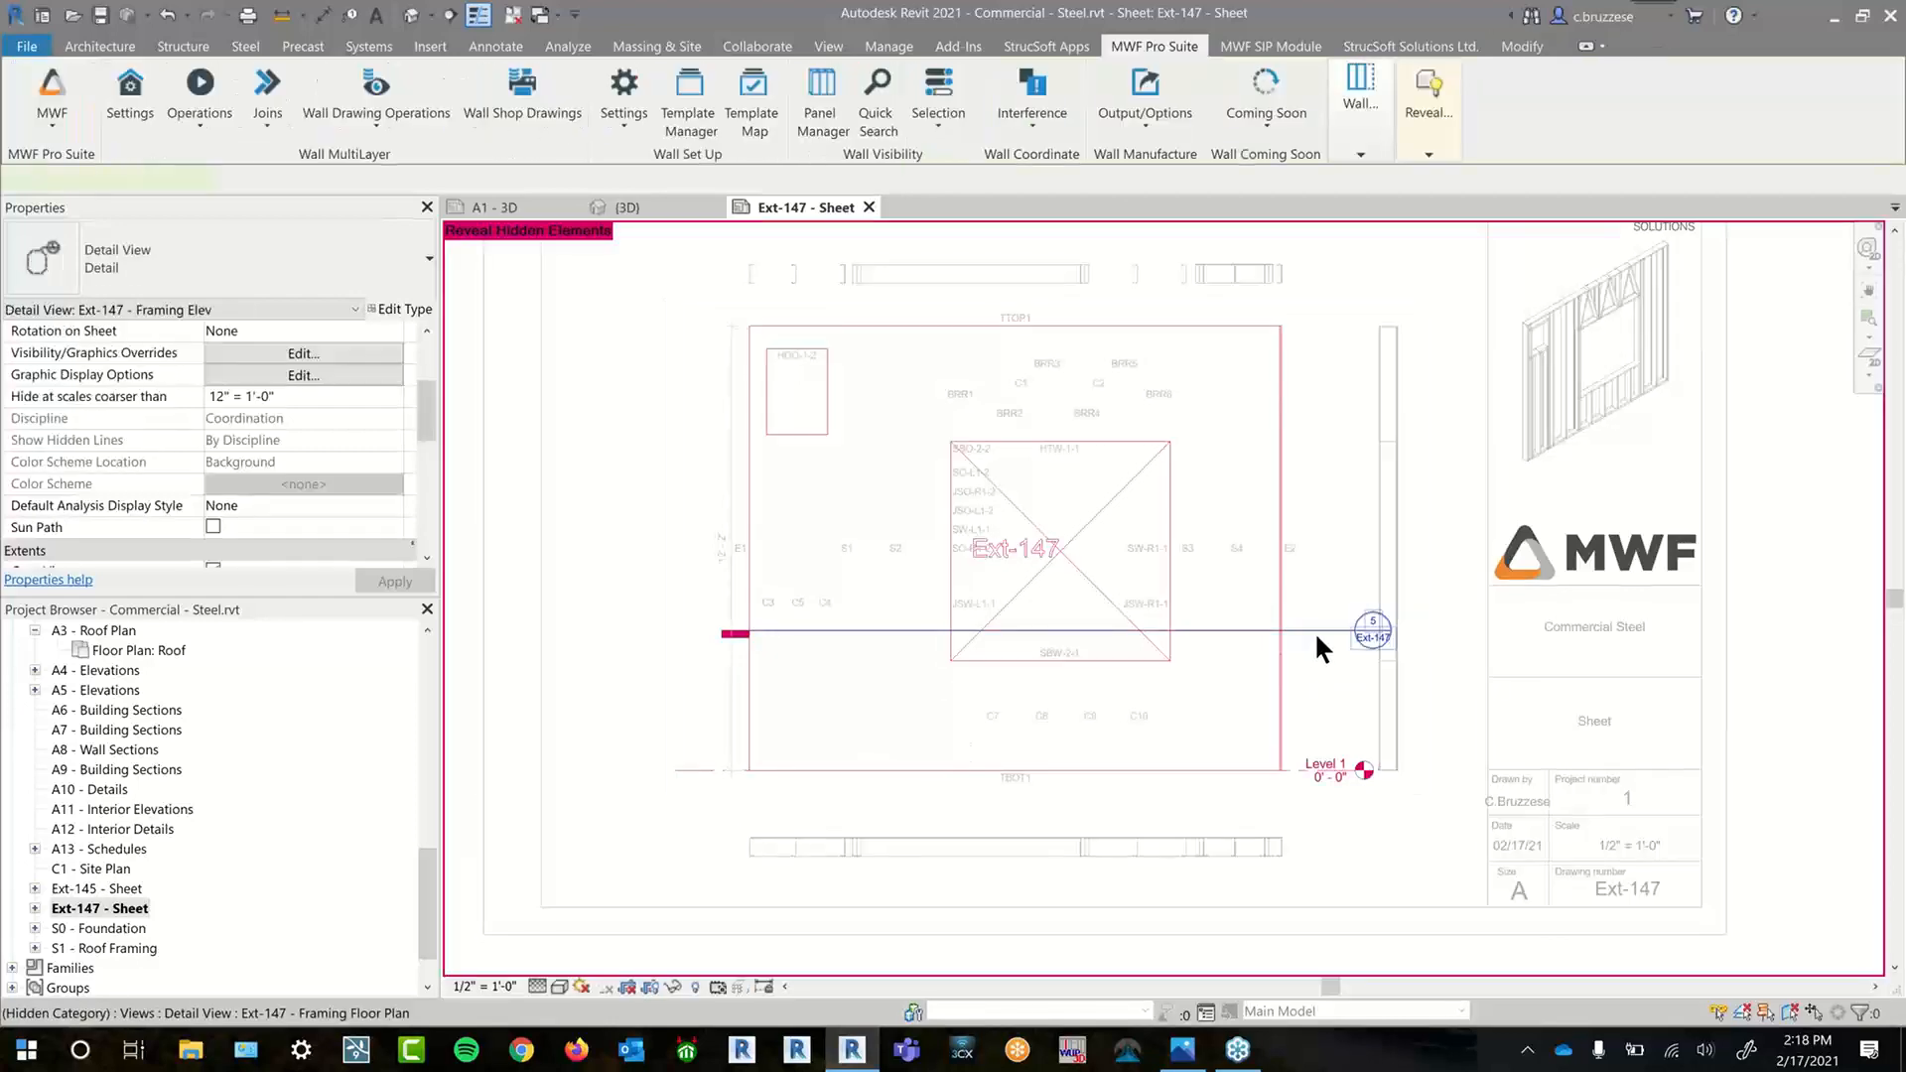
{"action": "left_click", "coordinate": [1317, 636]}
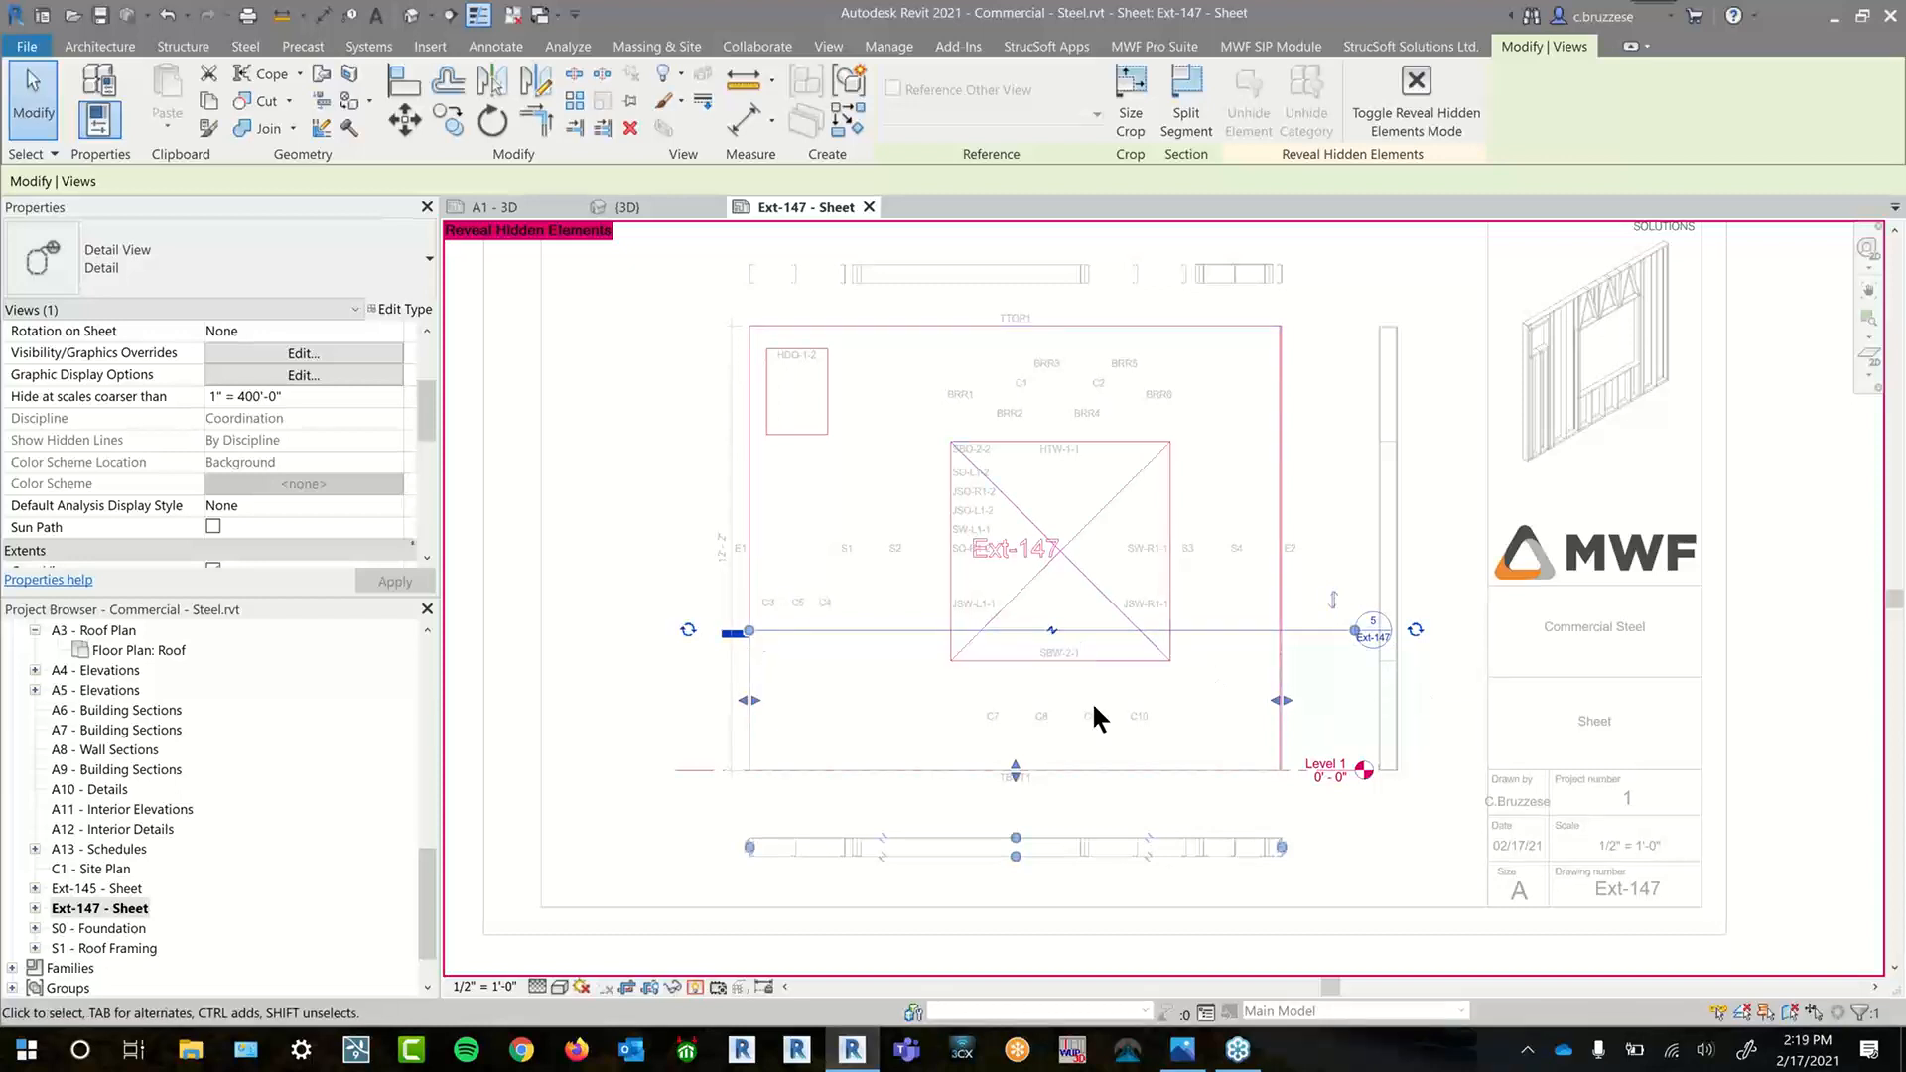
{"action": "middle_click_drag", "start_coordinate": [1092, 700], "coordinate": [1212, 713]}
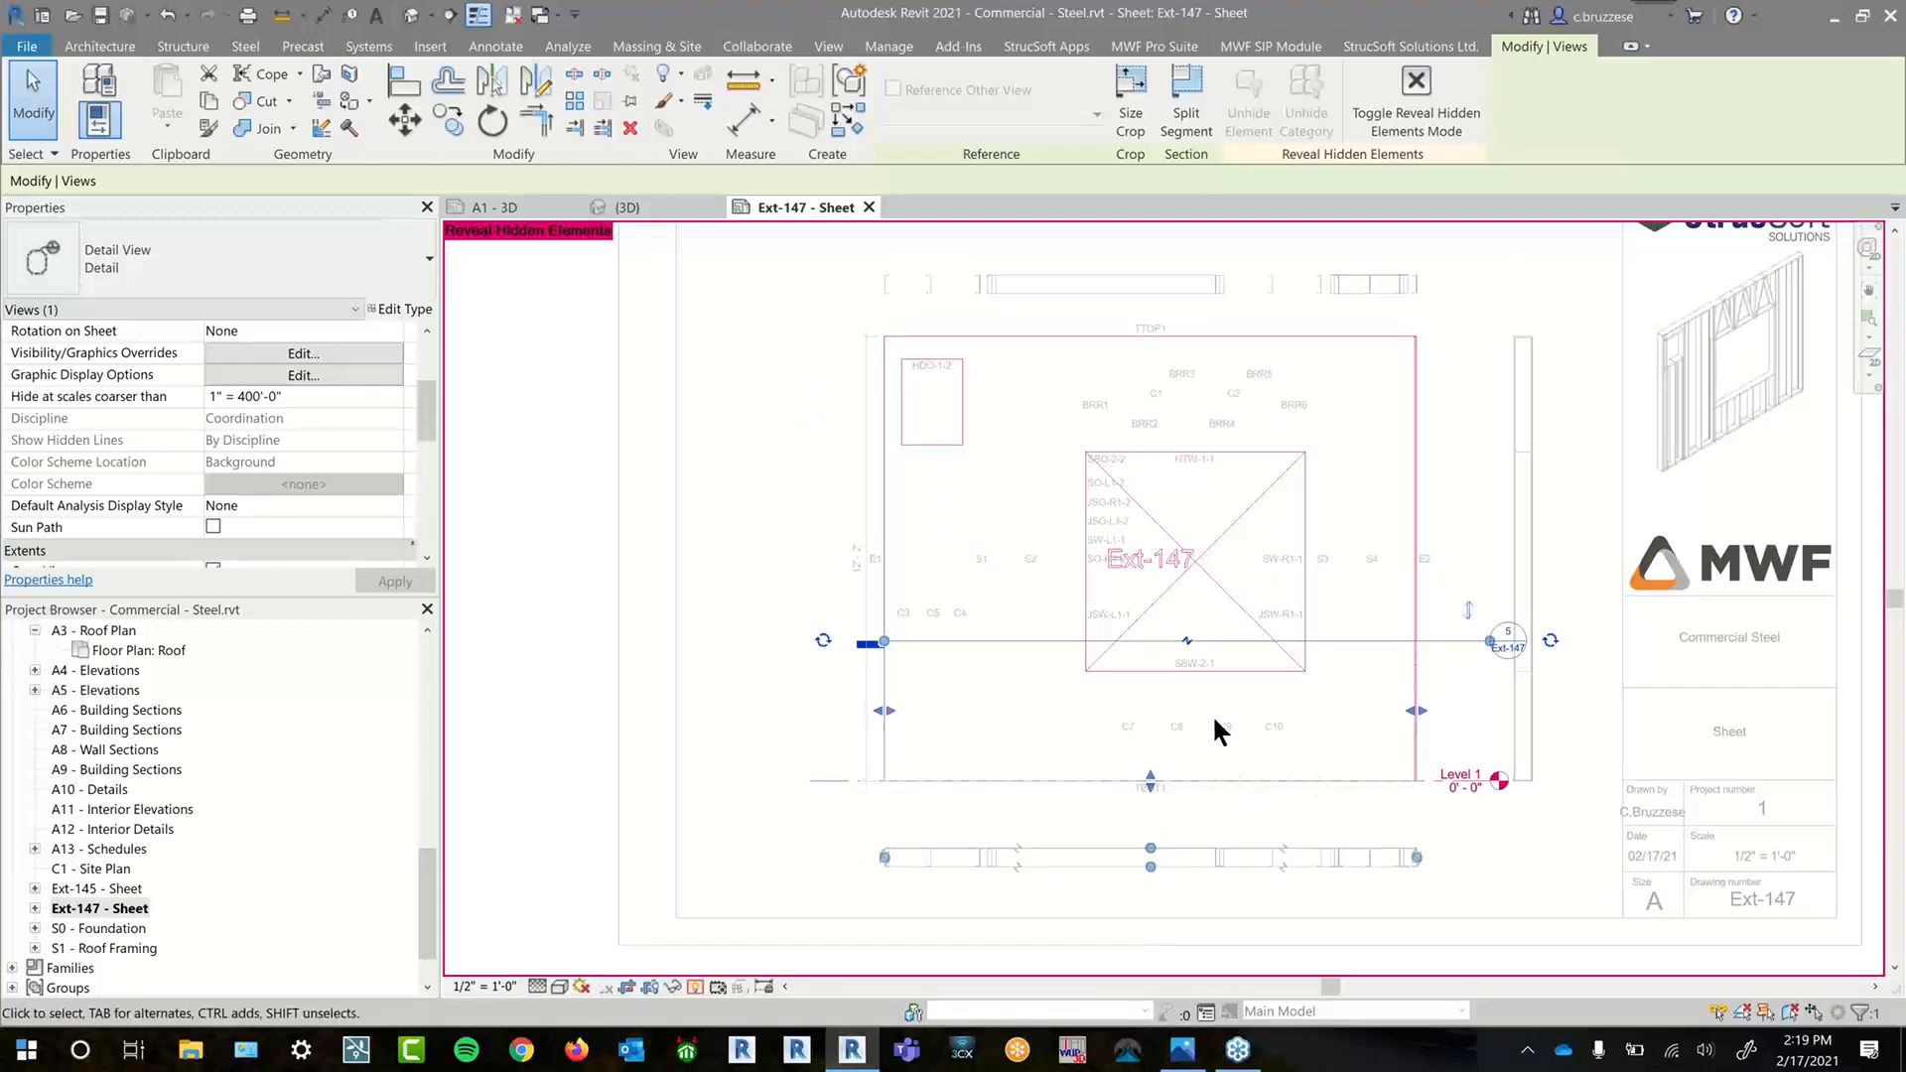
- Open the ML Shops 11x17 settings in the Wall Drawings Manager and place the dialogs clear of the elevation
{"action": "left_click", "coordinate": [1152, 46]}
{"action": "left_click", "coordinate": [373, 104]}
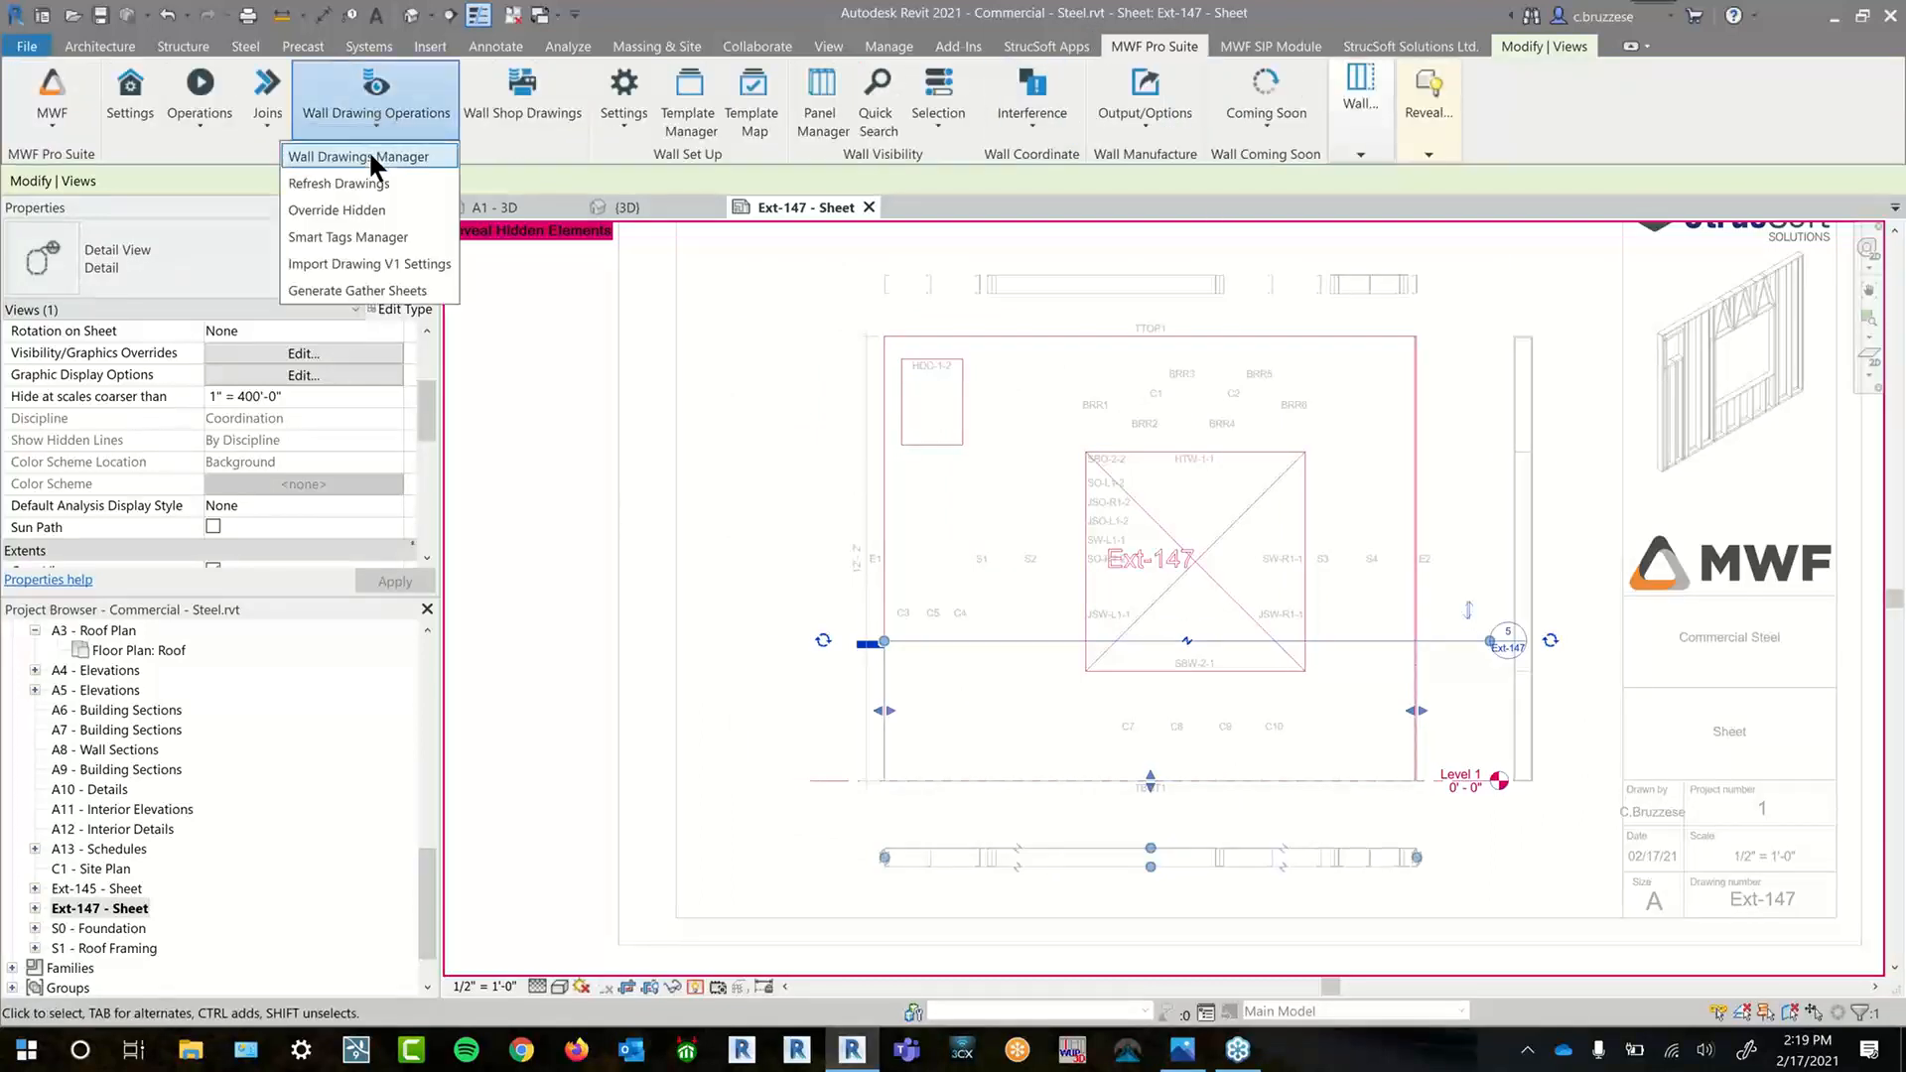
{"action": "left_click", "coordinate": [371, 157]}
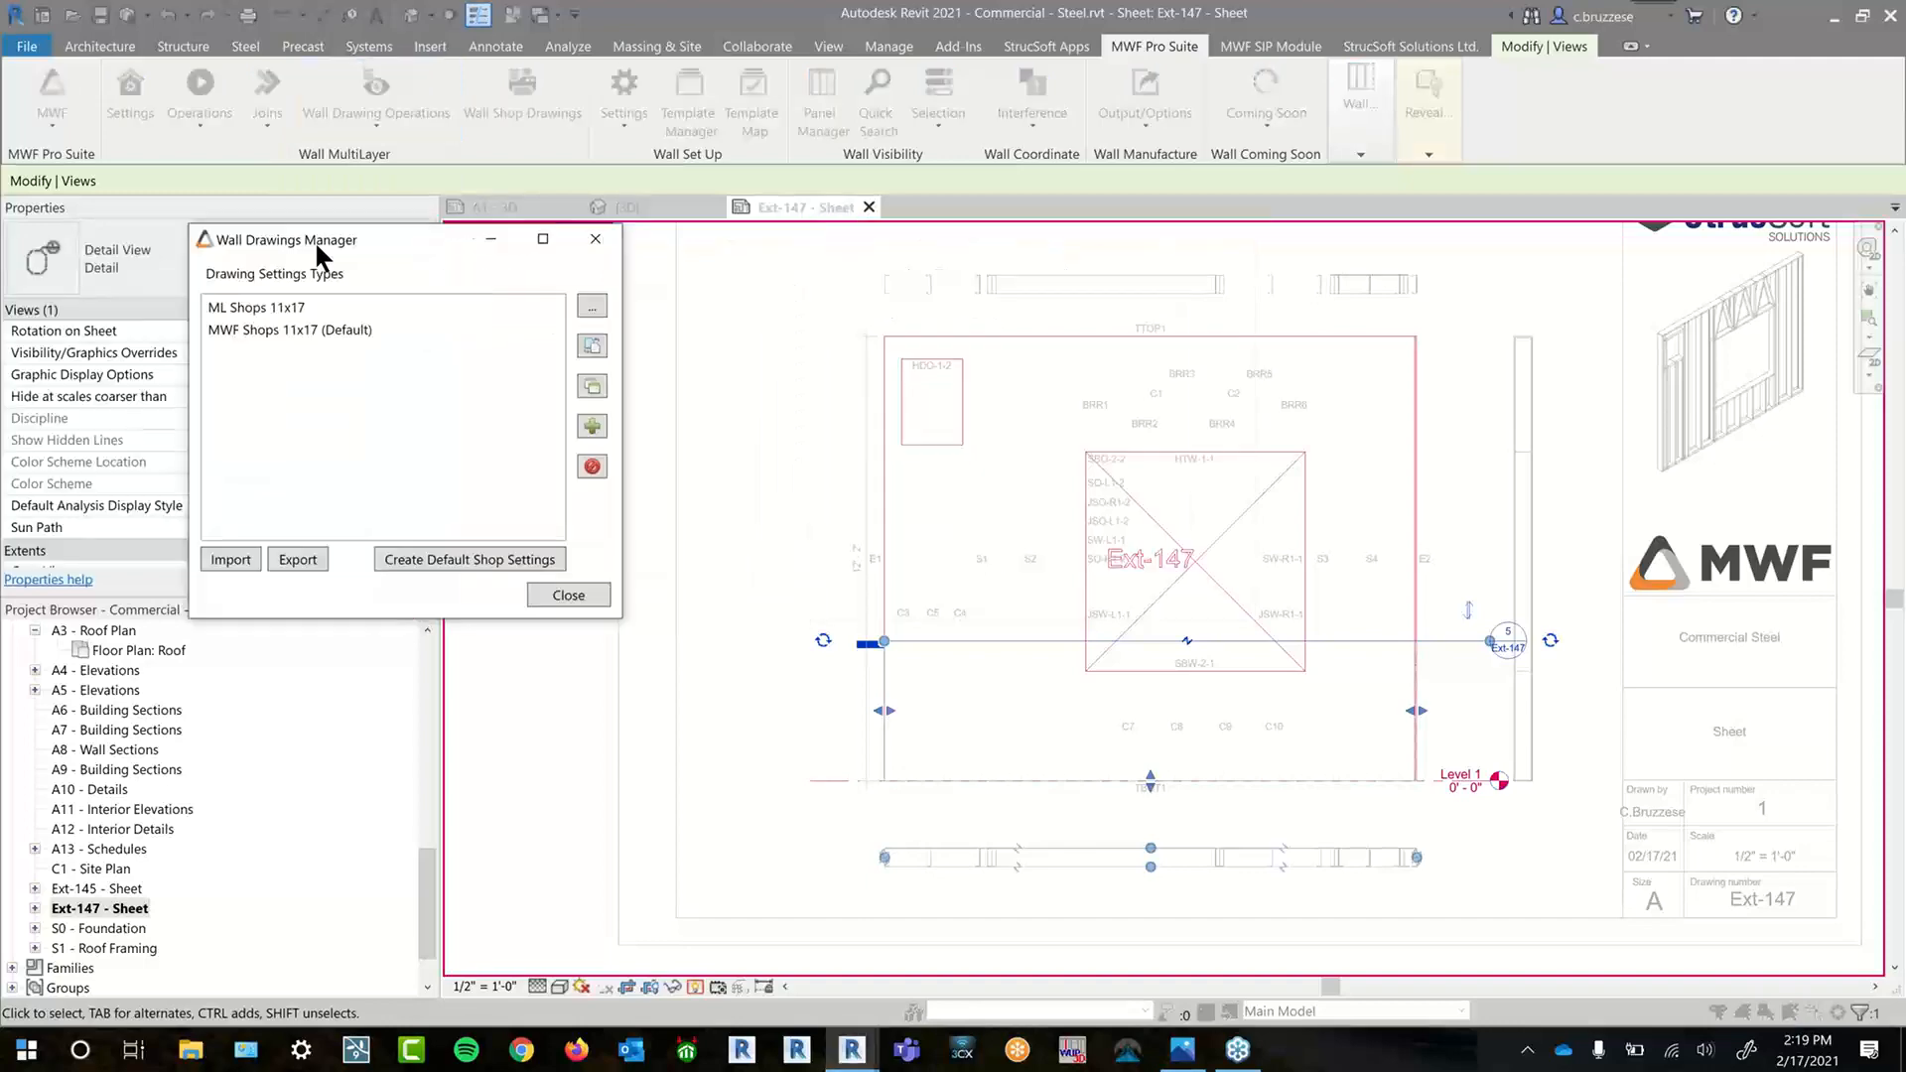
{"action": "left_click_drag", "start_coordinate": [314, 240], "coordinate": [220, 249]}
{"action": "left_click", "coordinate": [206, 314]}
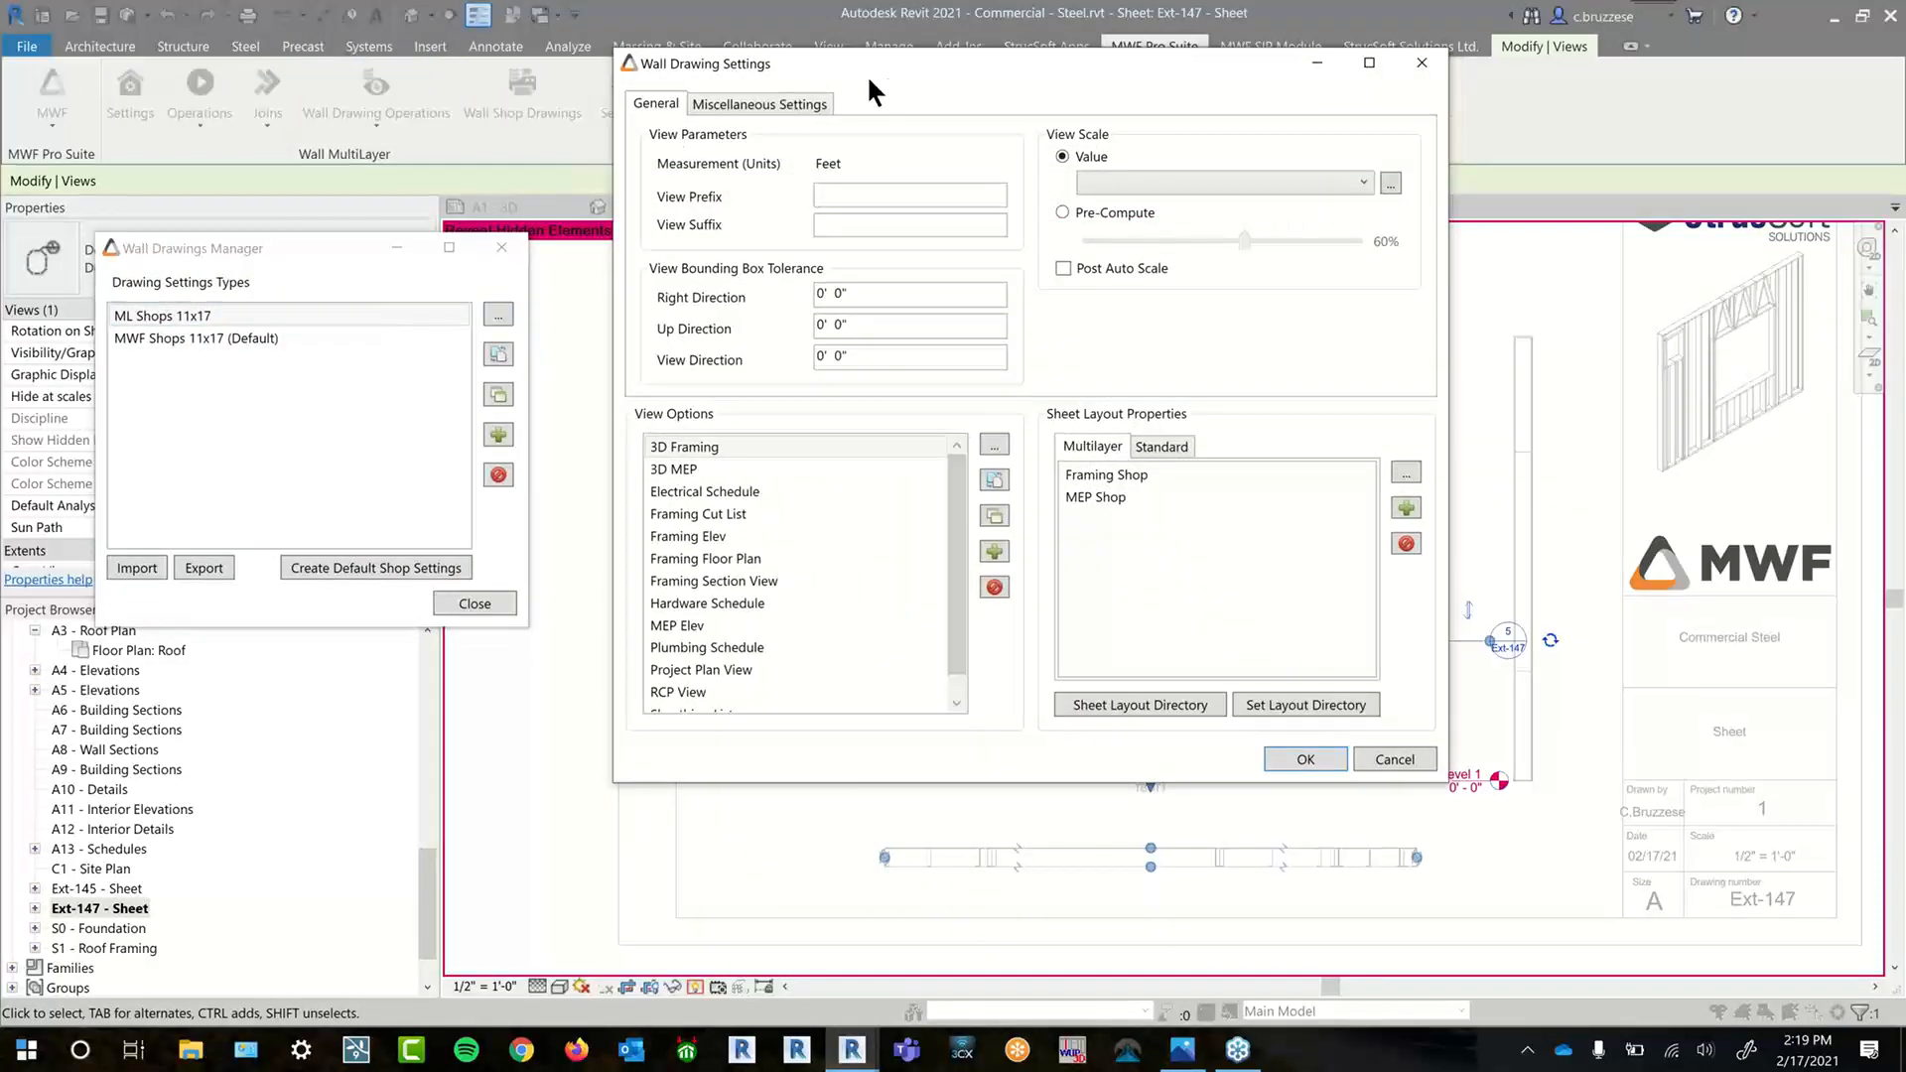
{"action": "left_click_drag", "start_coordinate": [601, 109], "coordinate": [325, 138]}
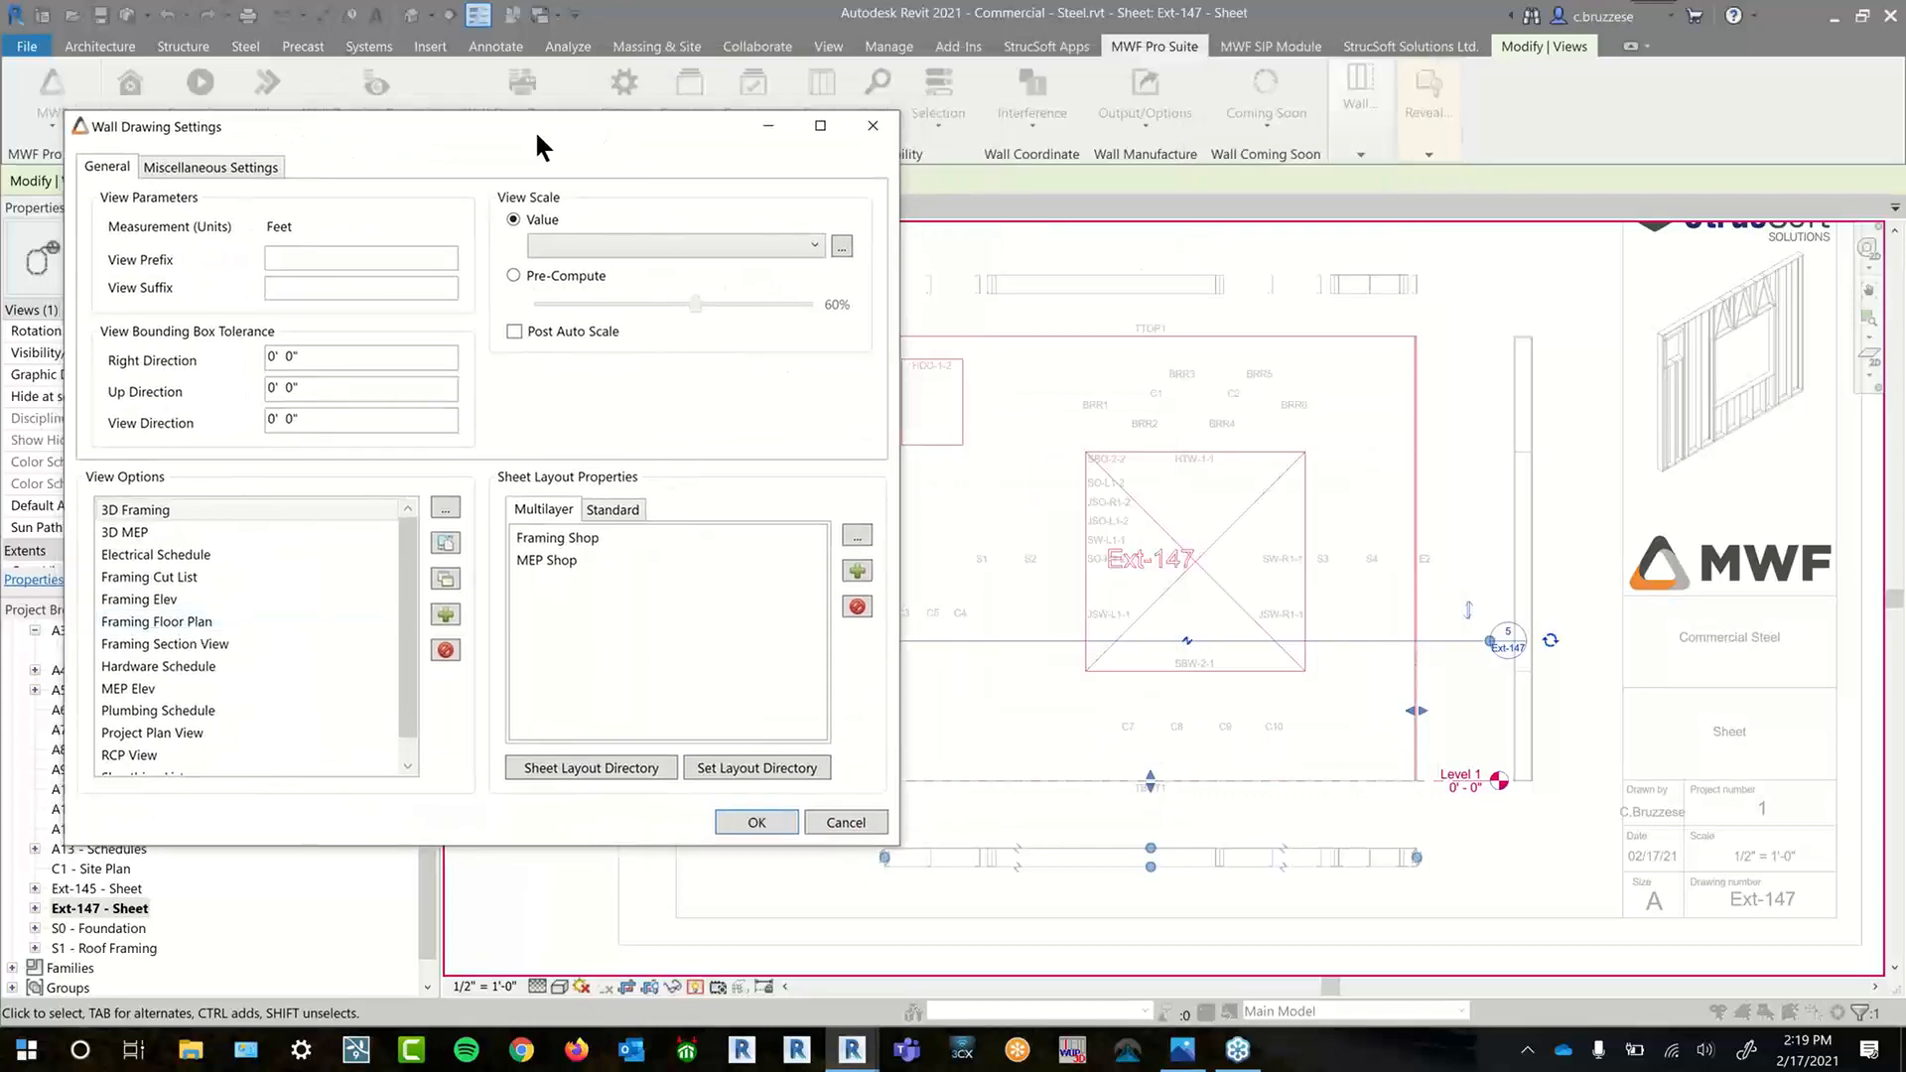
{"action": "mouse_move", "coordinate": [598, 134]}
{"action": "left_mouse_down"}
{"action": "mouse_move", "coordinate": [483, 147]}
{"action": "mouse_move", "coordinate": [513, 153]}
{"action": "left_mouse_up"}
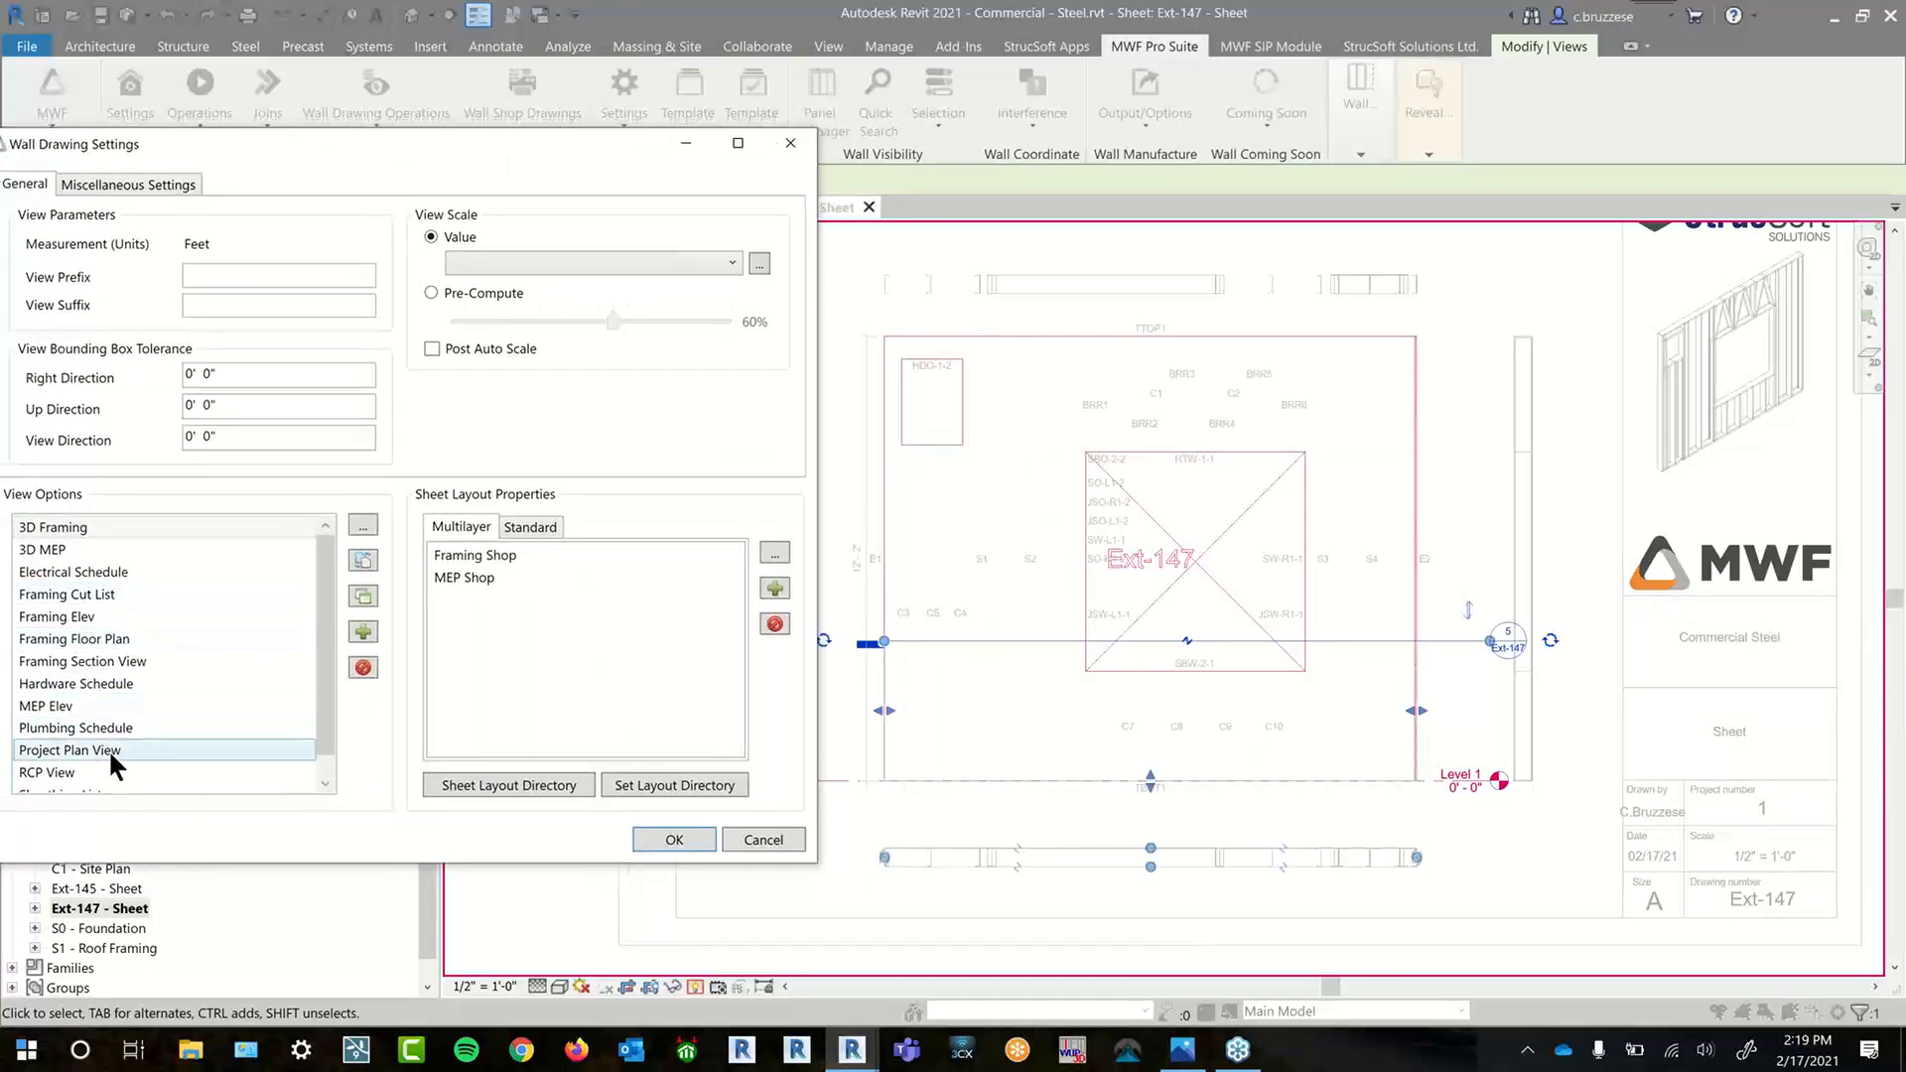
- Examine the Cut Plane and Clipping Height from Bottom of Panel settings of the Framing Floor Plan view, and close the drawing settings without saving
{"action": "double_click", "coordinate": [124, 639]}
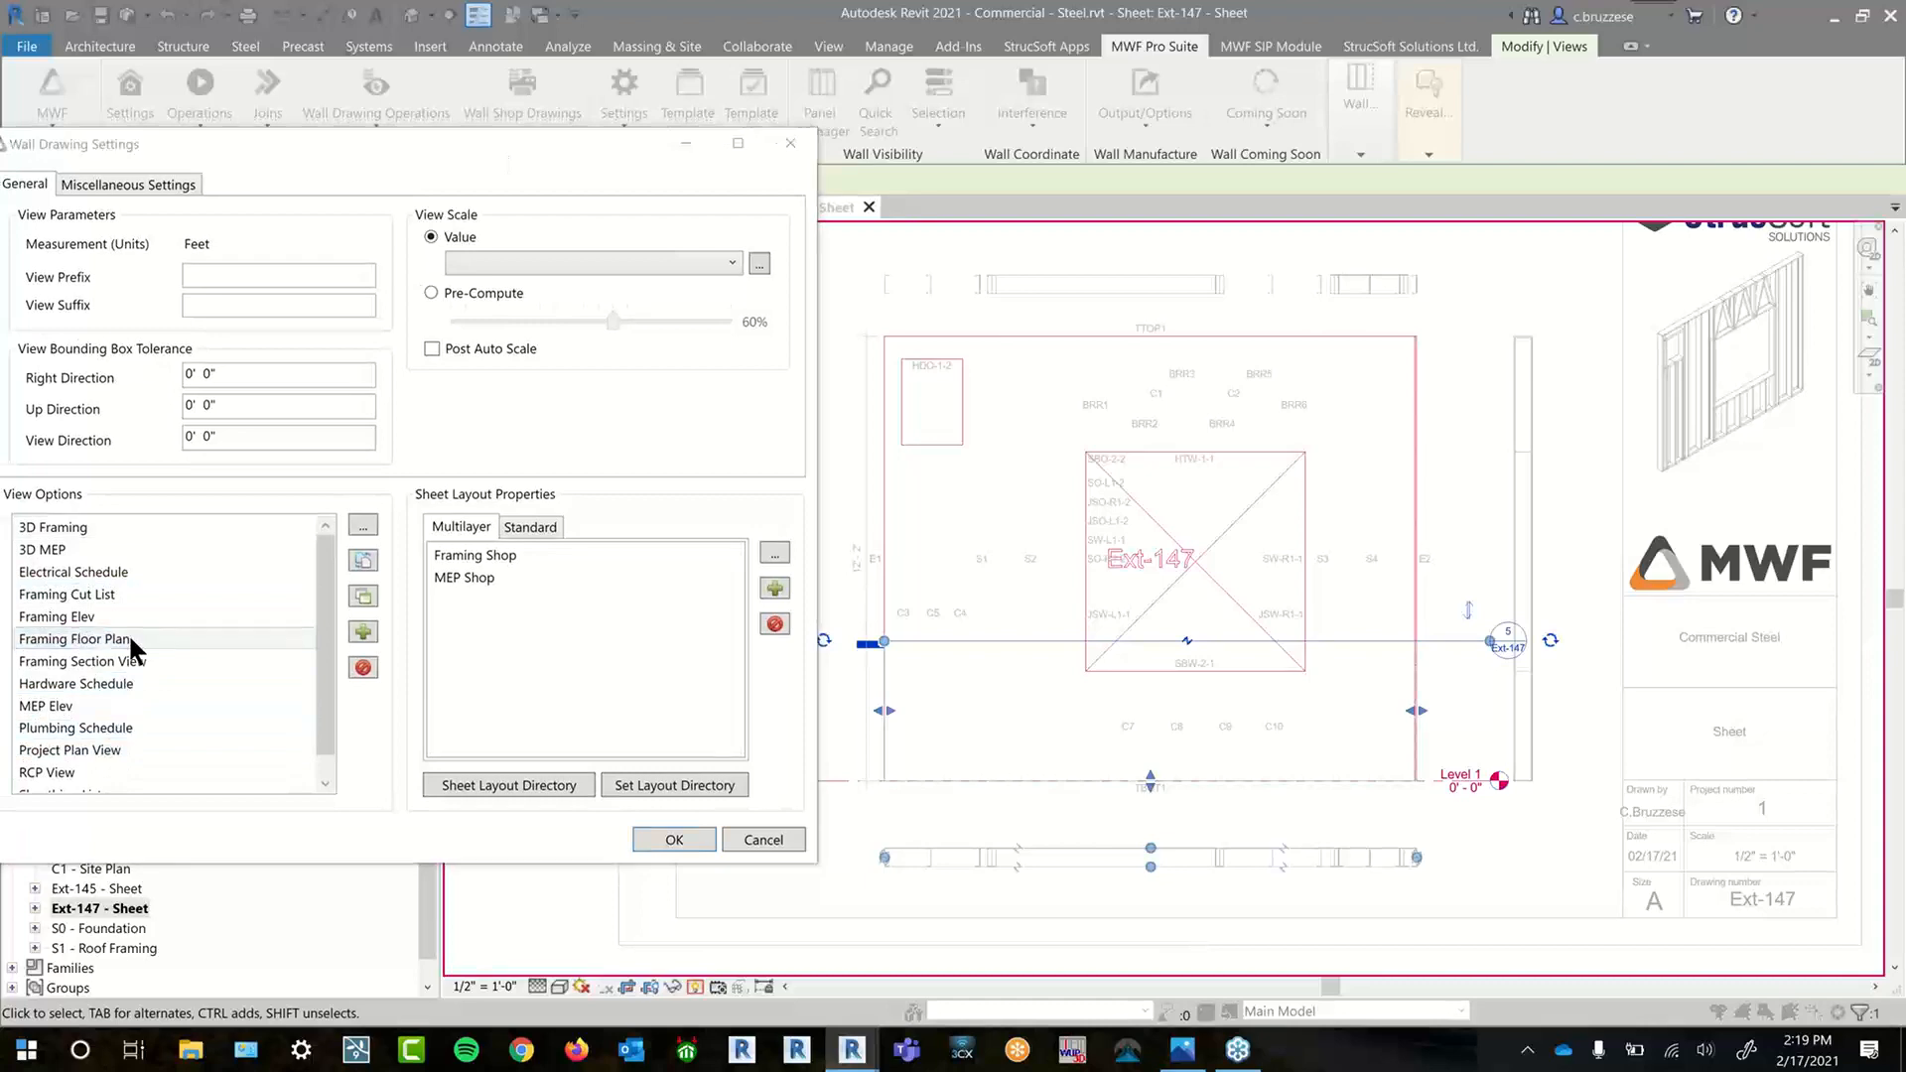
{"action": "left_click_drag", "start_coordinate": [853, 18], "coordinate": [214, 83]}
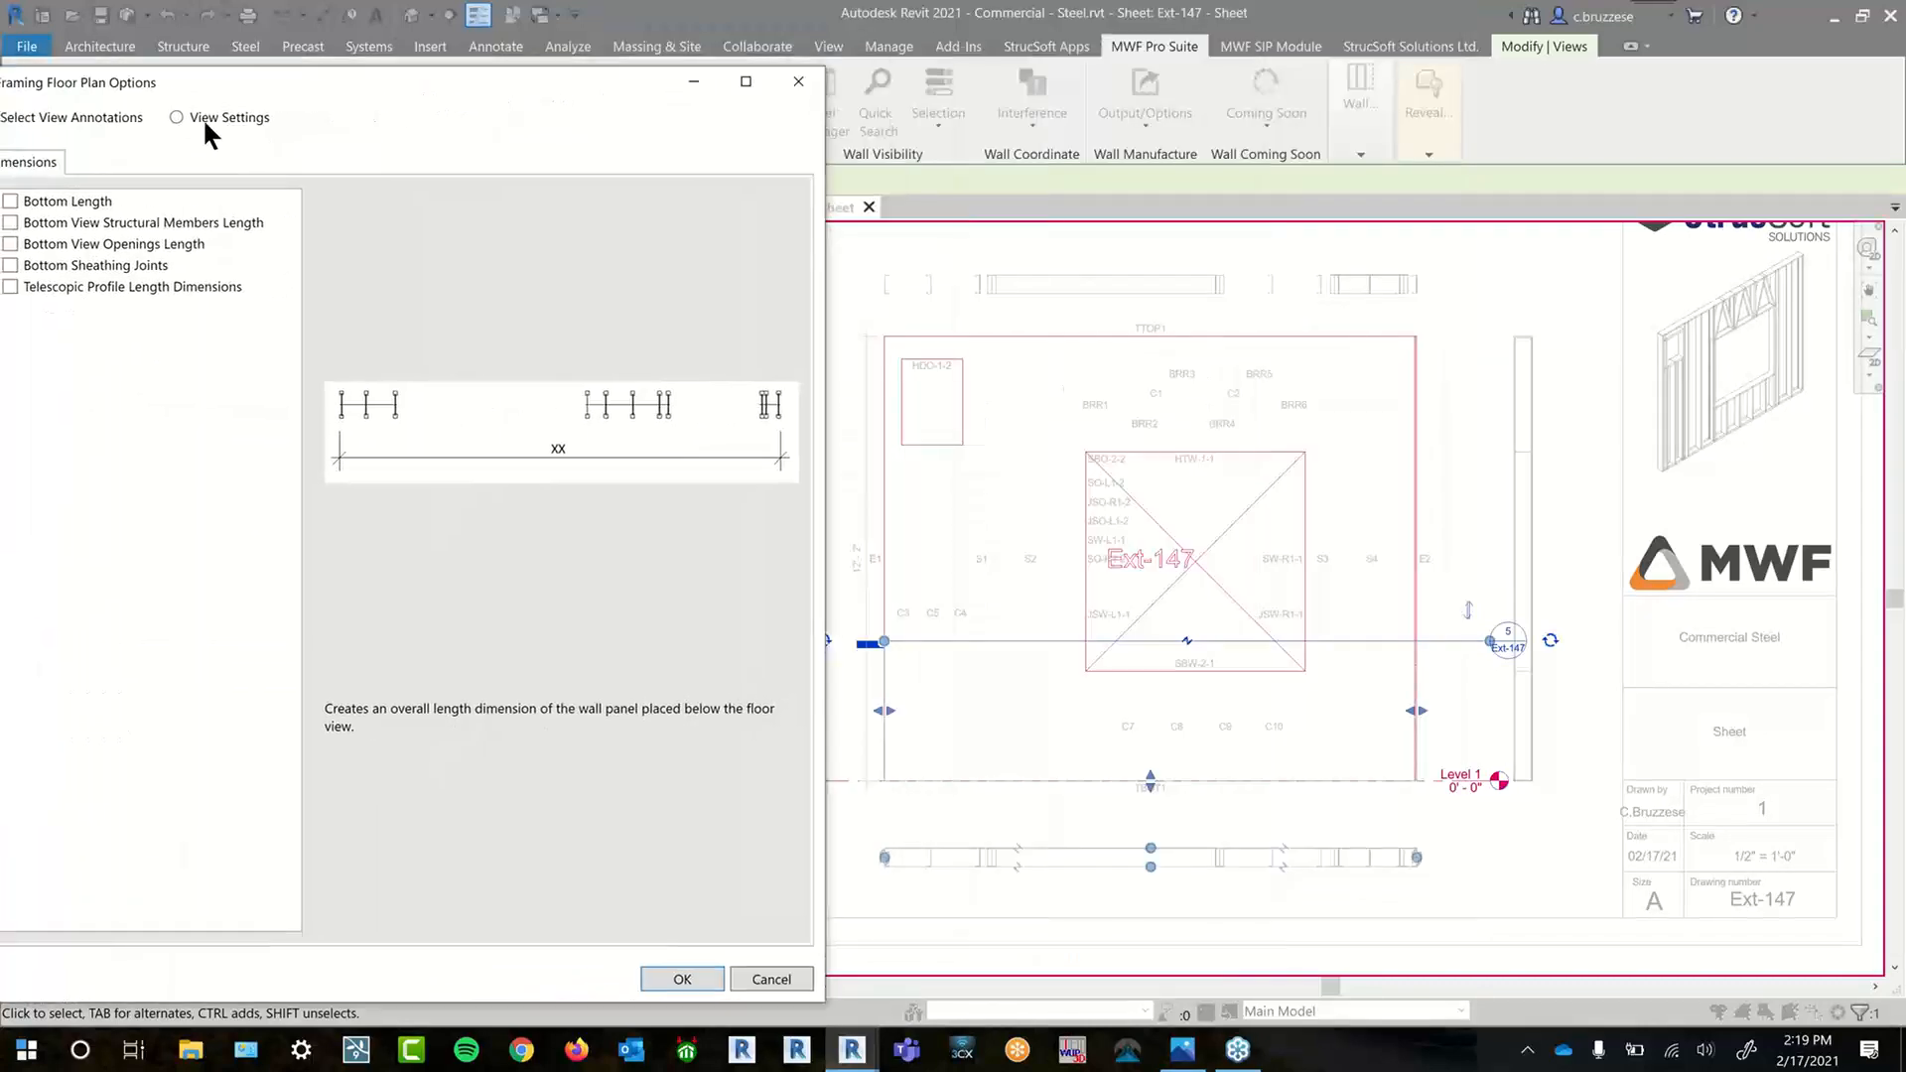
{"action": "left_click_drag", "start_coordinate": [373, 75], "coordinate": [418, 37]}
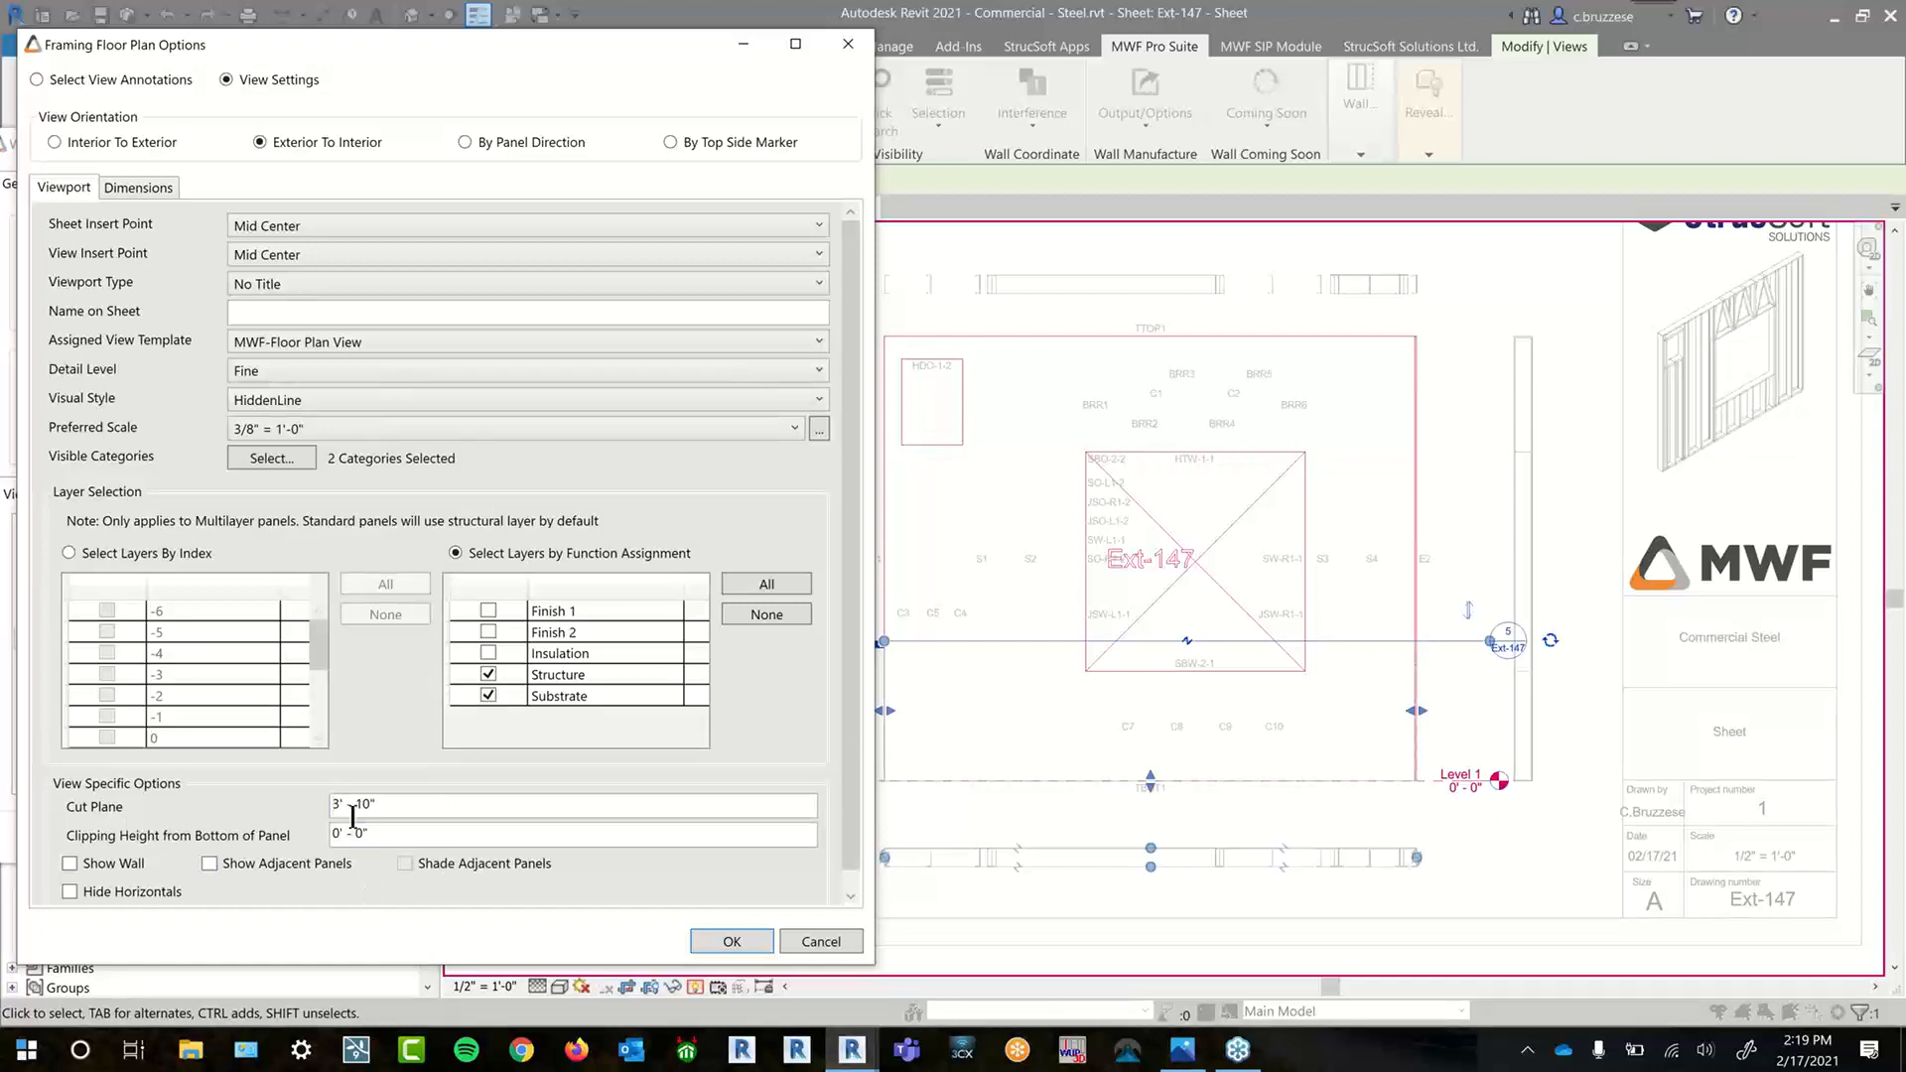
{"action": "scroll", "coordinate": [353, 816], "scroll_direction": "down", "scroll_amount": 1}
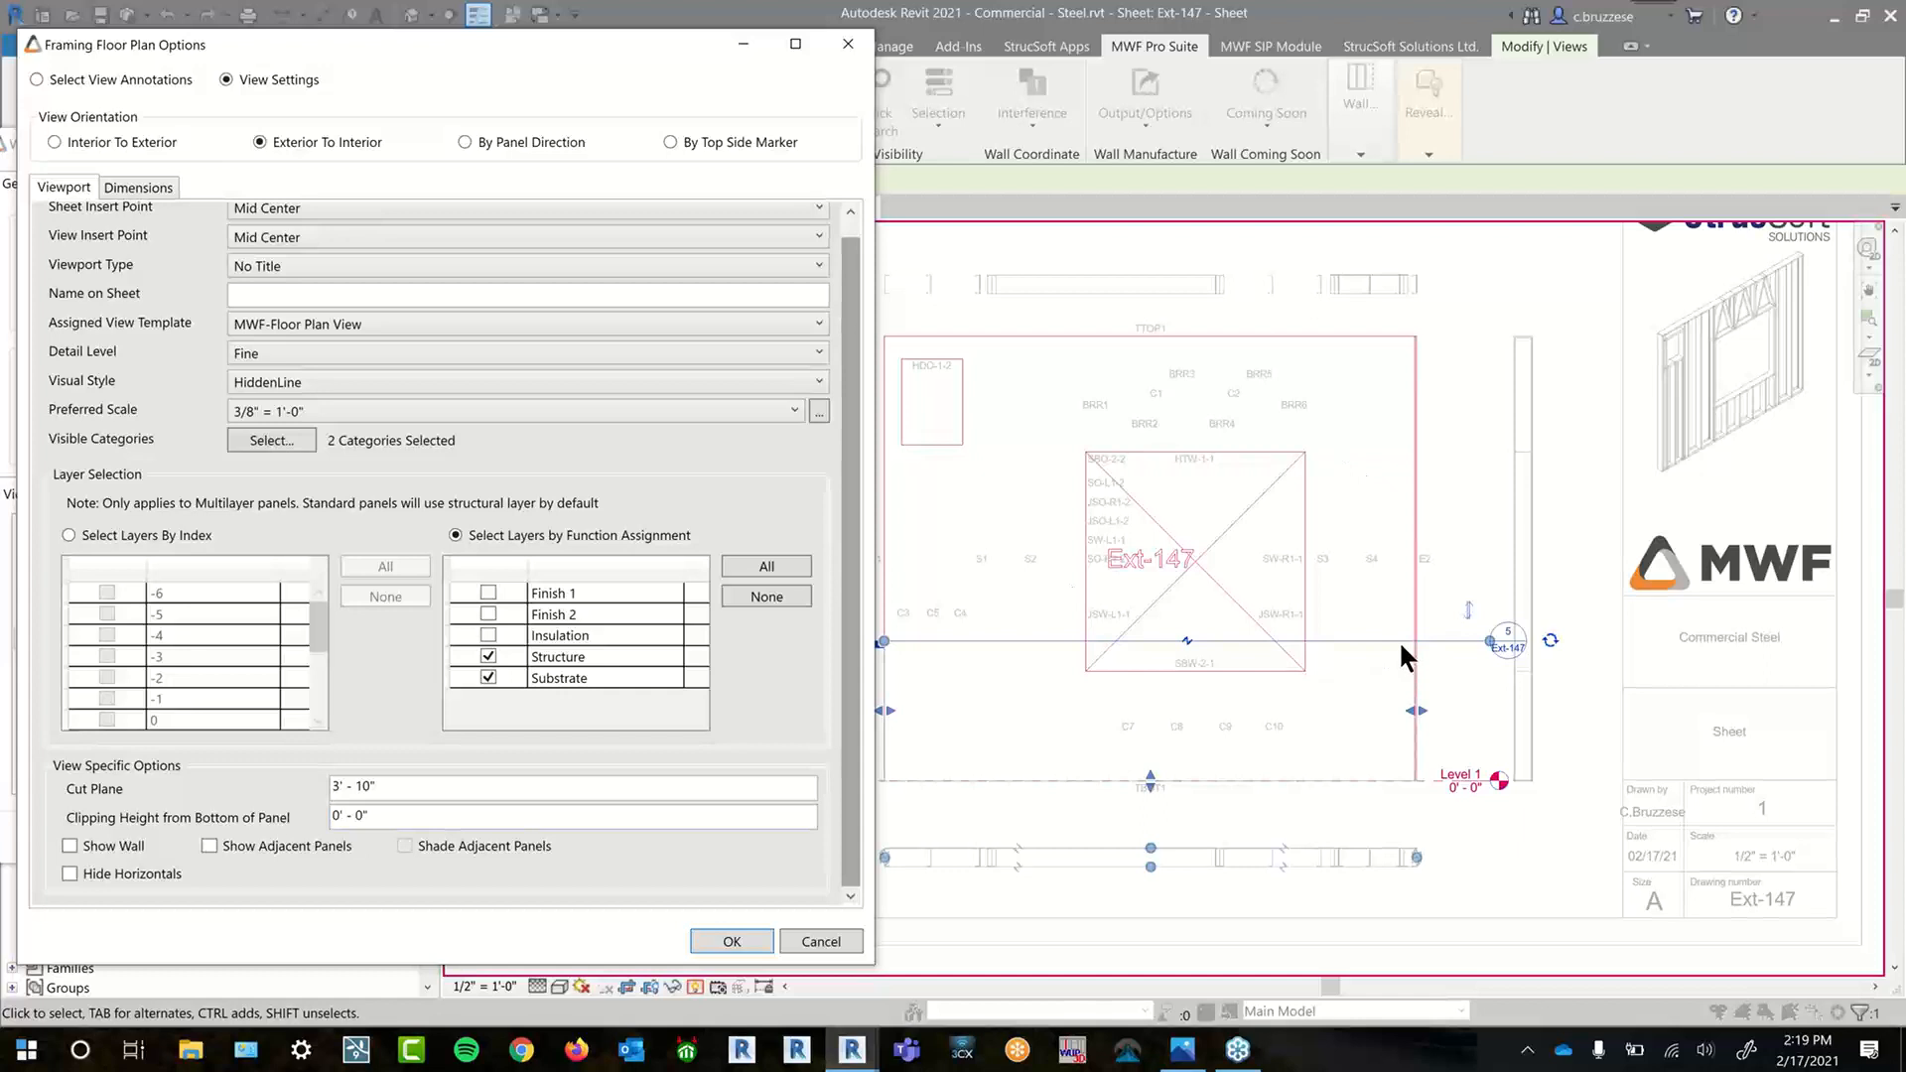
{"action": "left_click", "coordinate": [403, 784]}
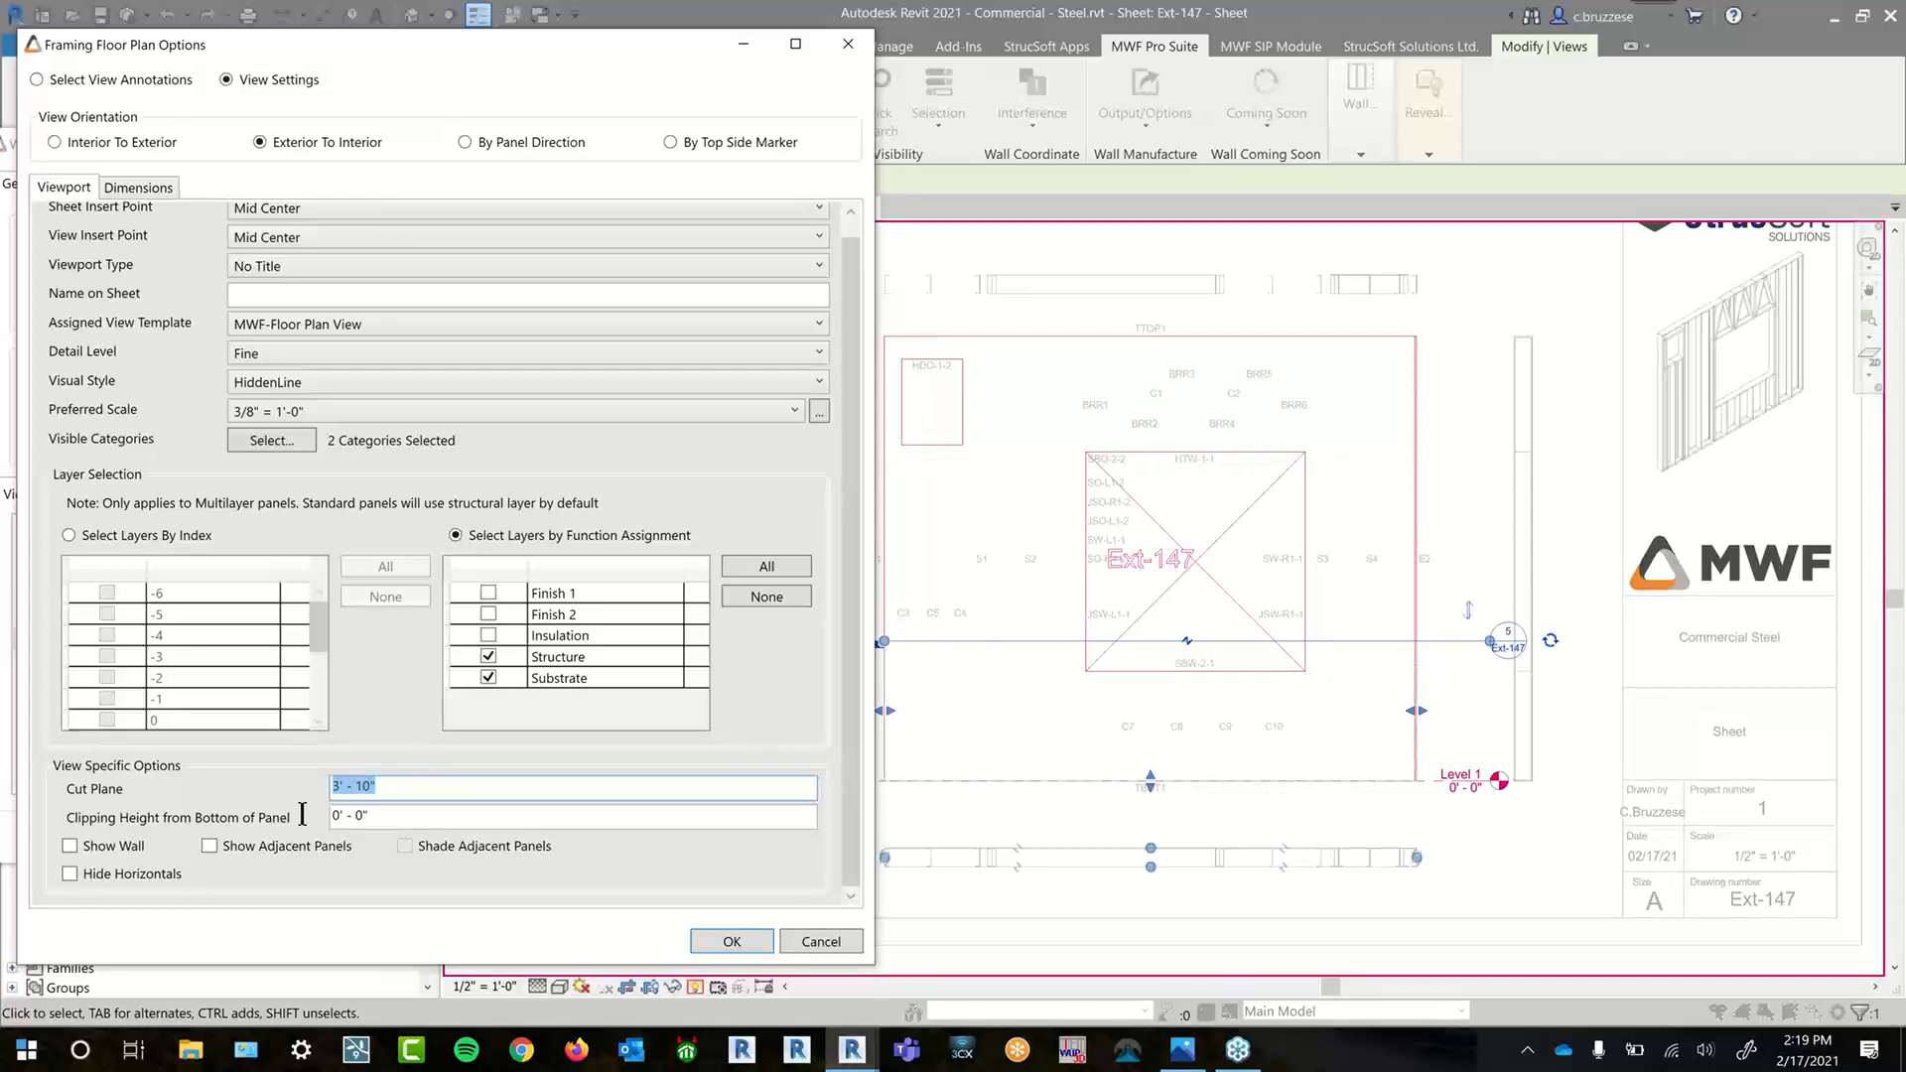
{"action": "left_click", "coordinate": [344, 816]}
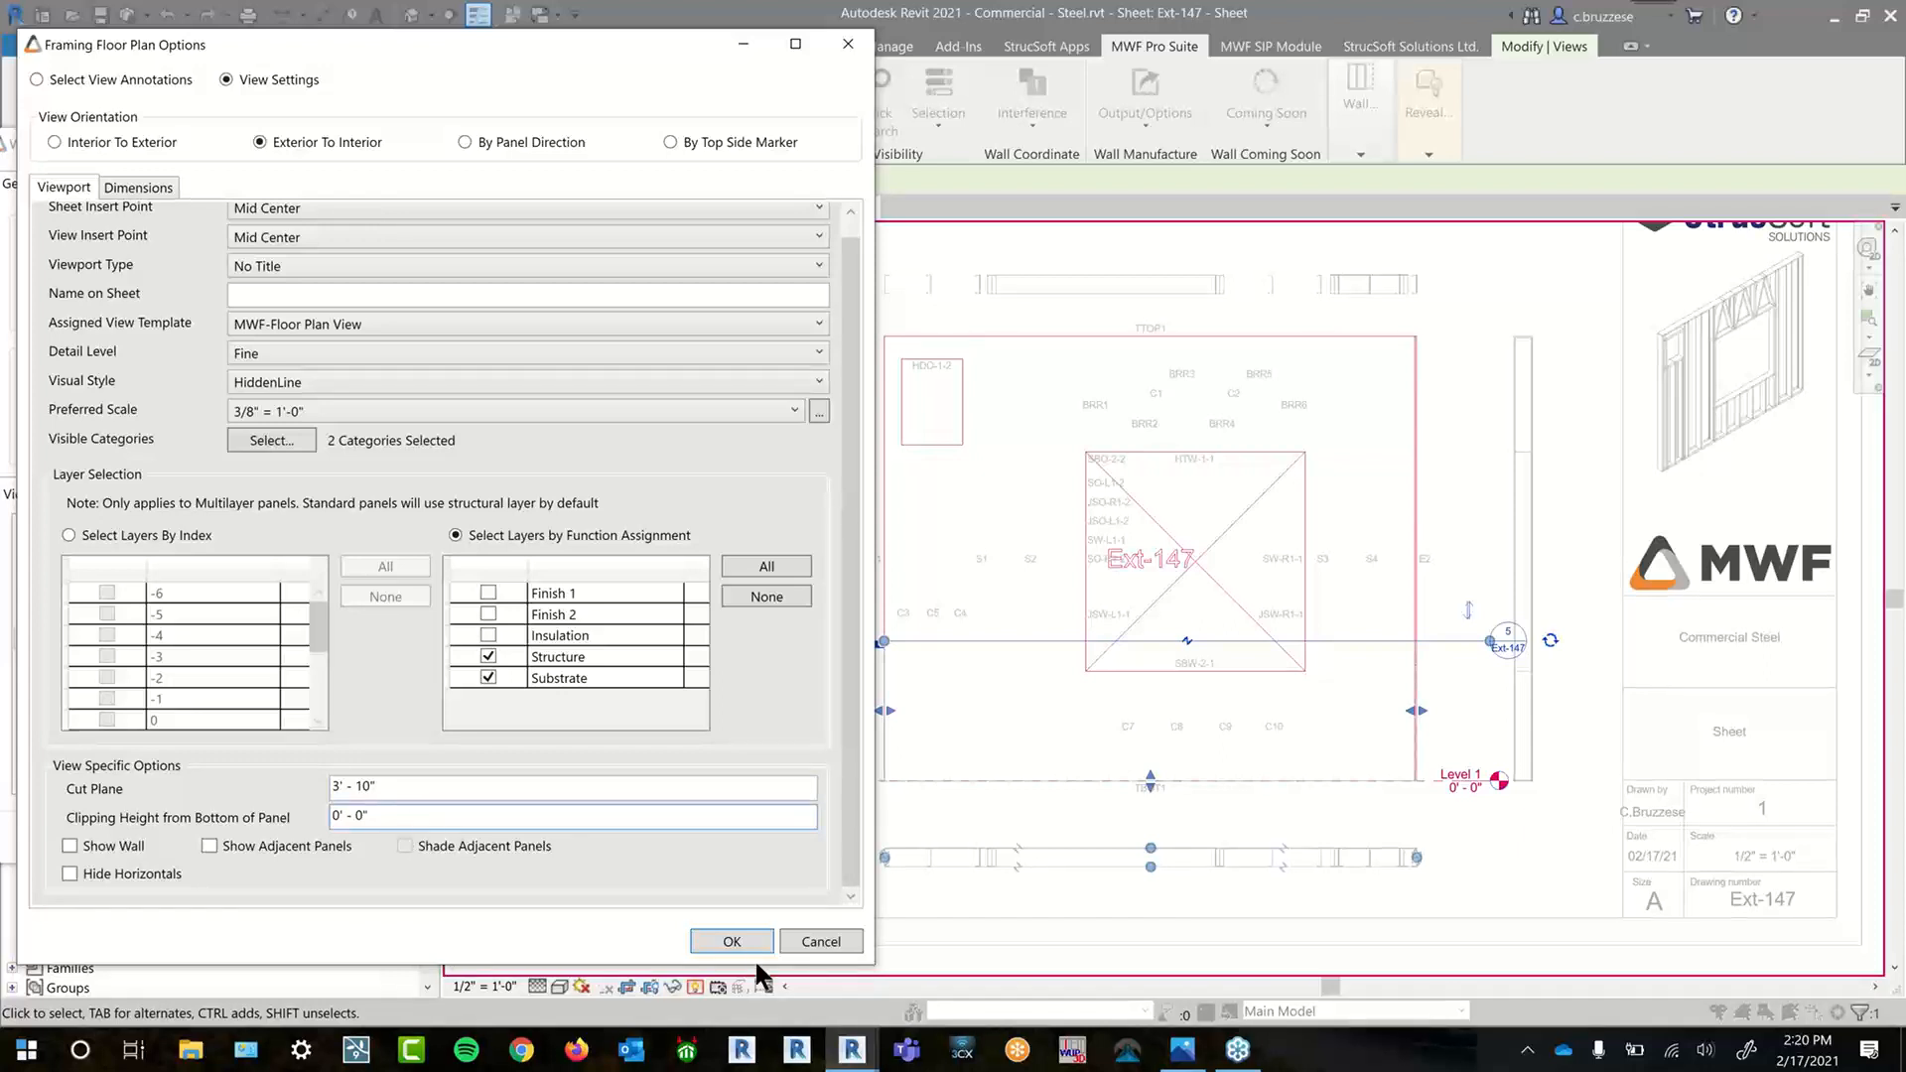
{"action": "left_click", "coordinate": [849, 949]}
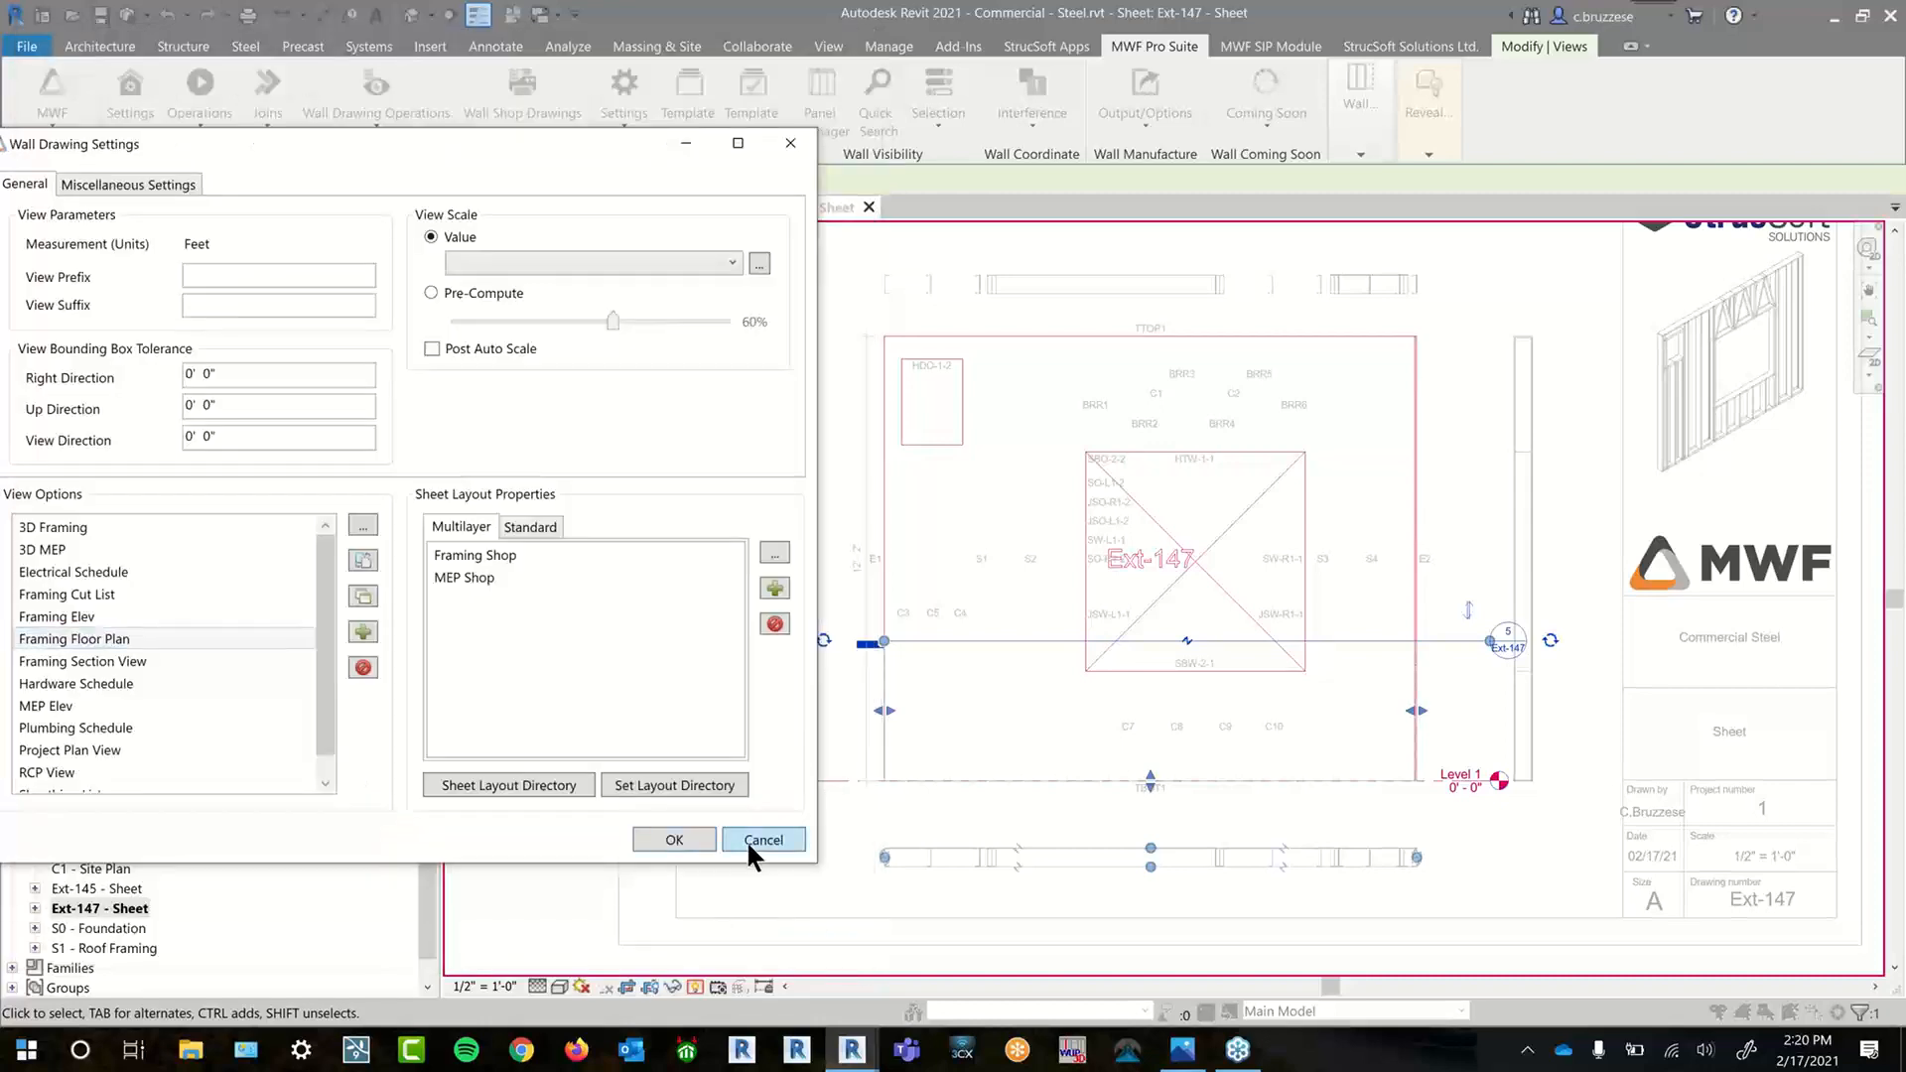
{"action": "left_click", "coordinate": [747, 838]}
{"action": "left_click", "coordinate": [500, 245]}
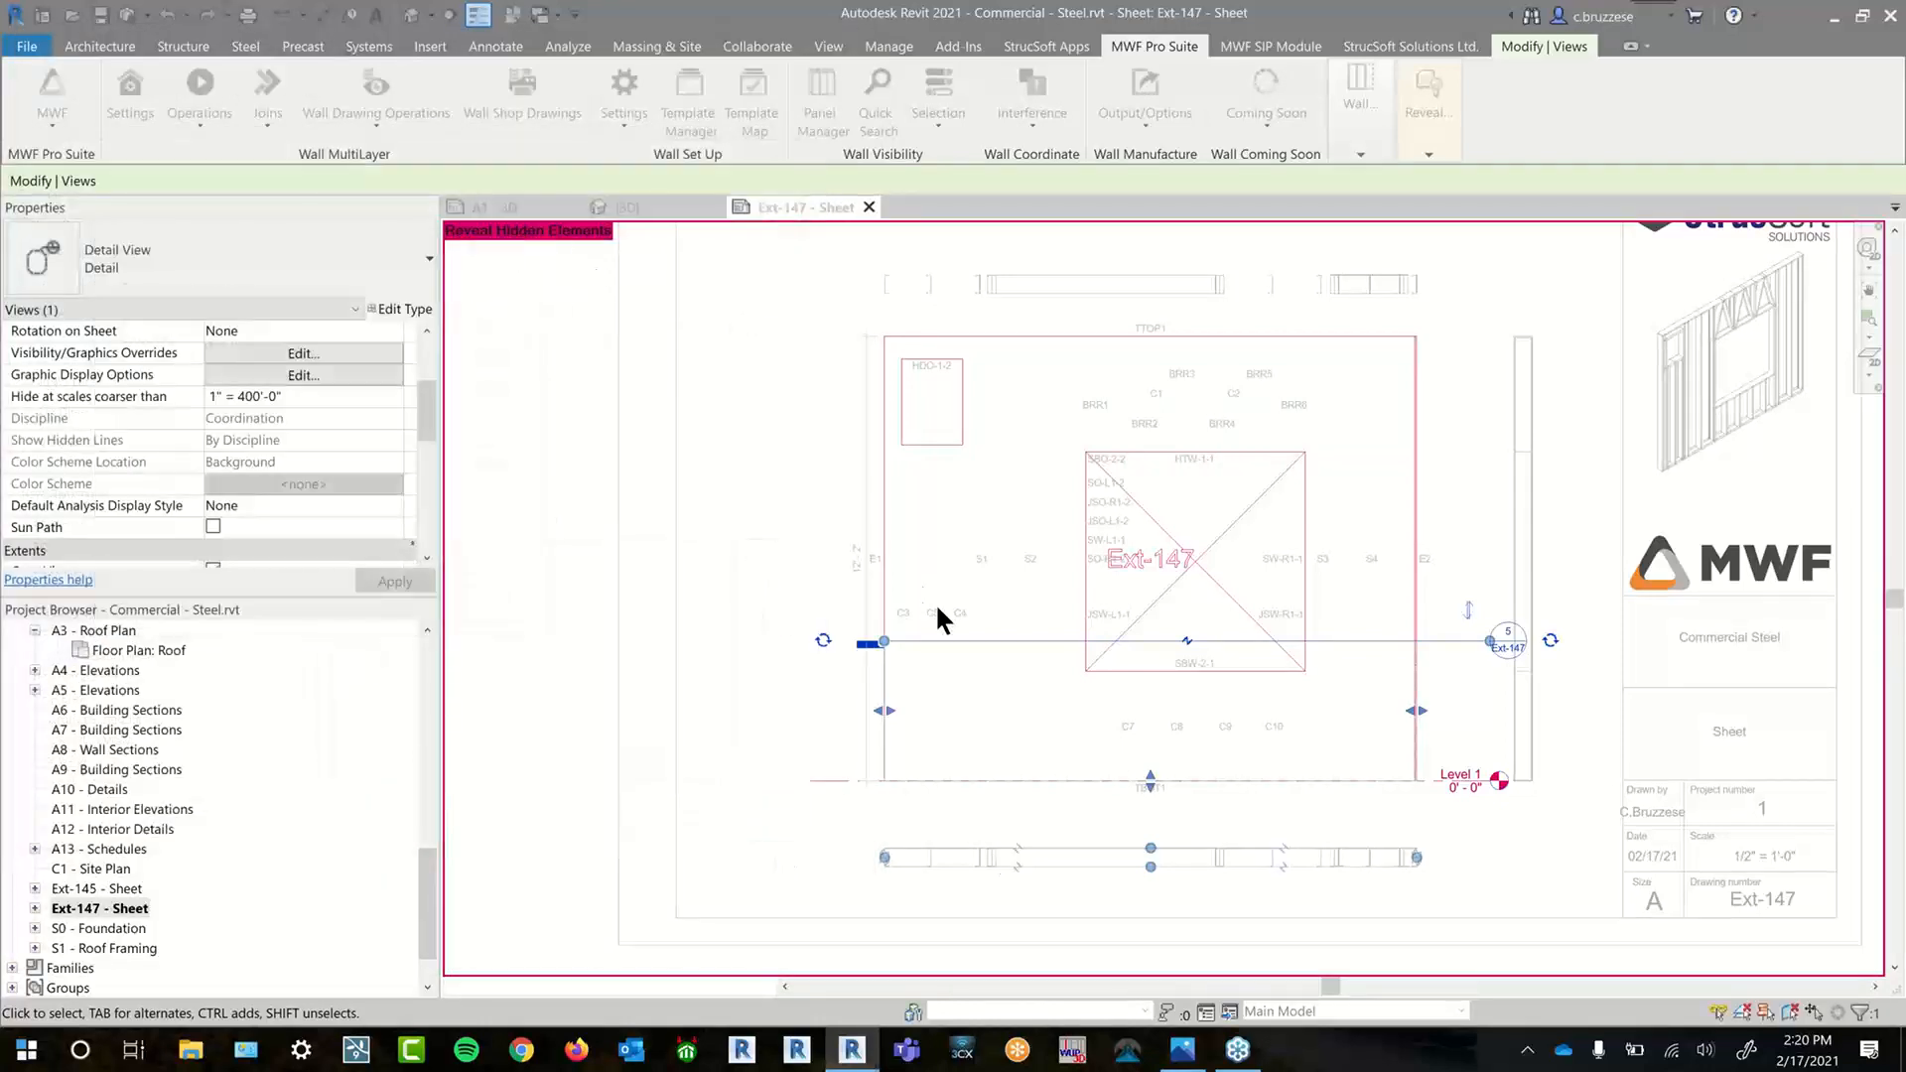
- Move the floor plan's section line above the window opening, shorten its view depth, then stop revealing hidden elements and deactivate the elevation
{"action": "key", "text": "m"}
{"action": "key", "text": "v"}
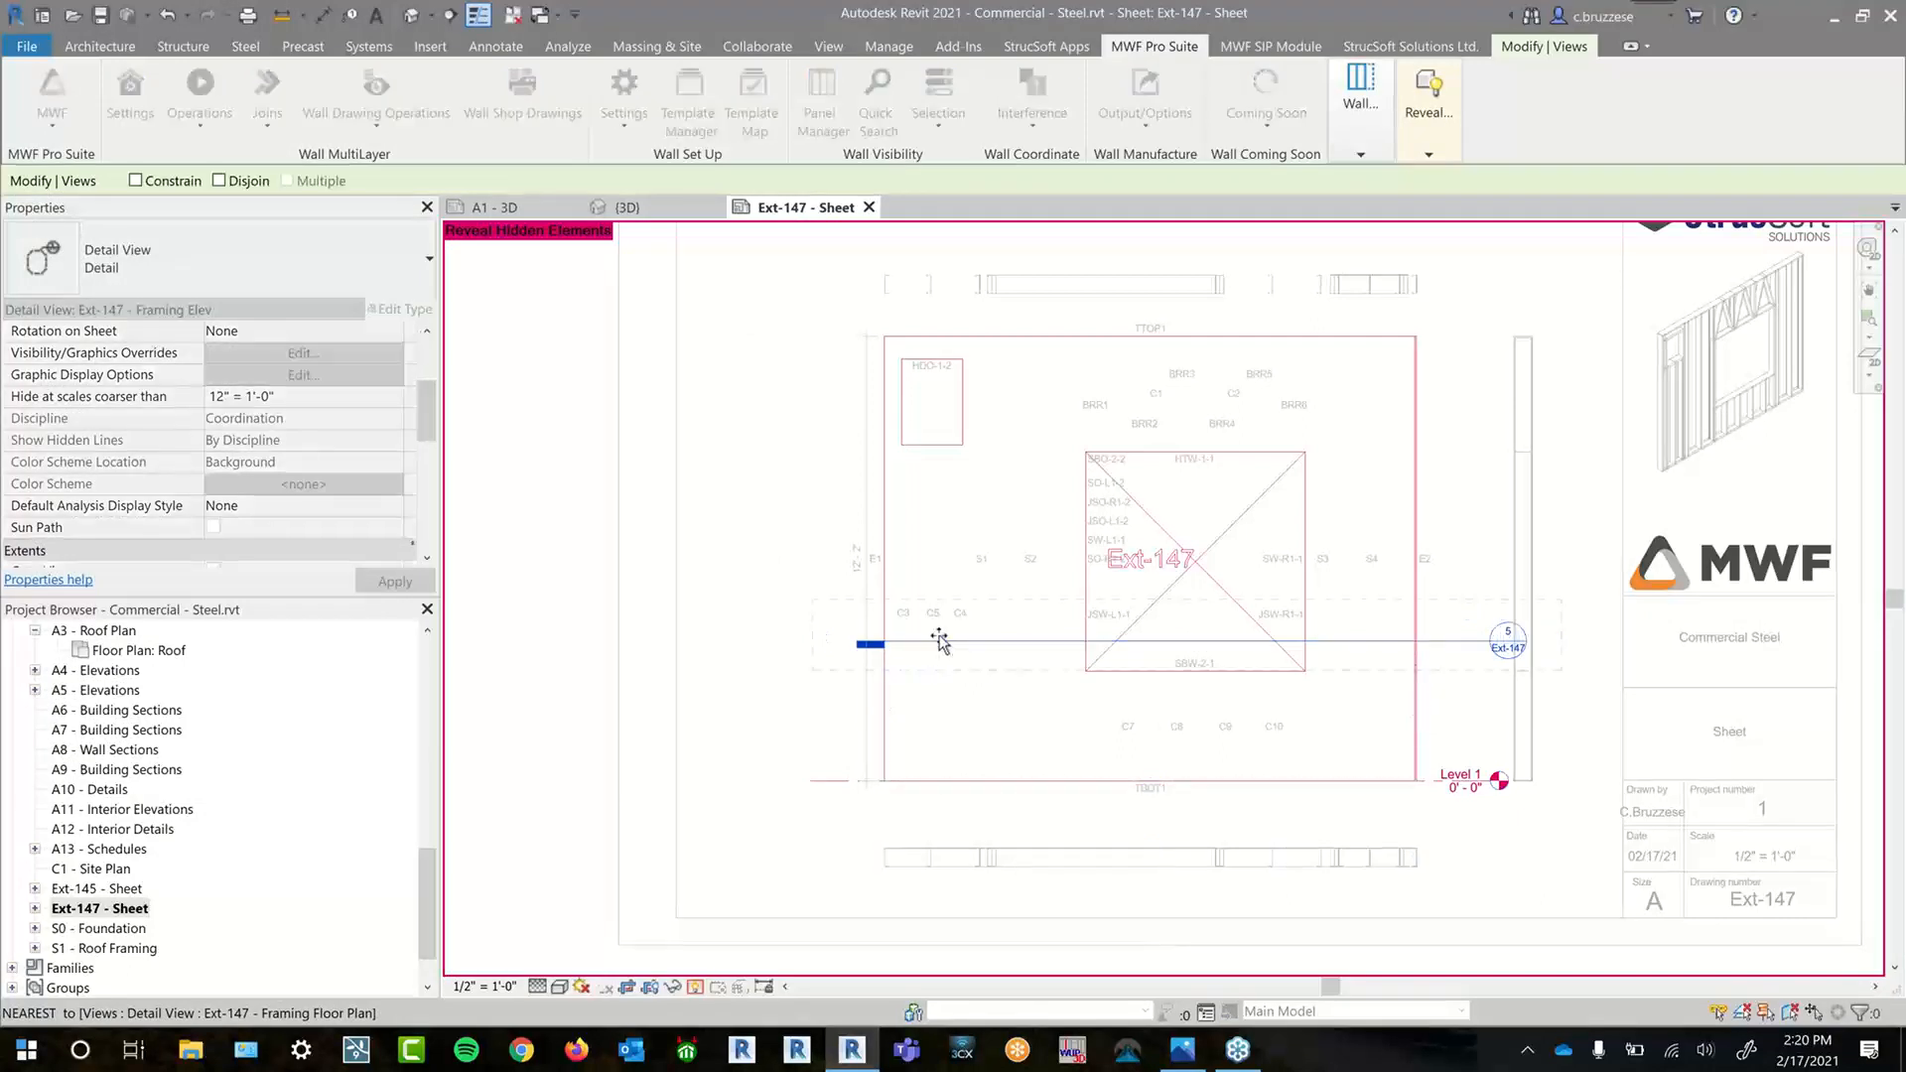
{"action": "left_click", "coordinate": [940, 640]}
{"action": "left_click", "coordinate": [945, 390]}
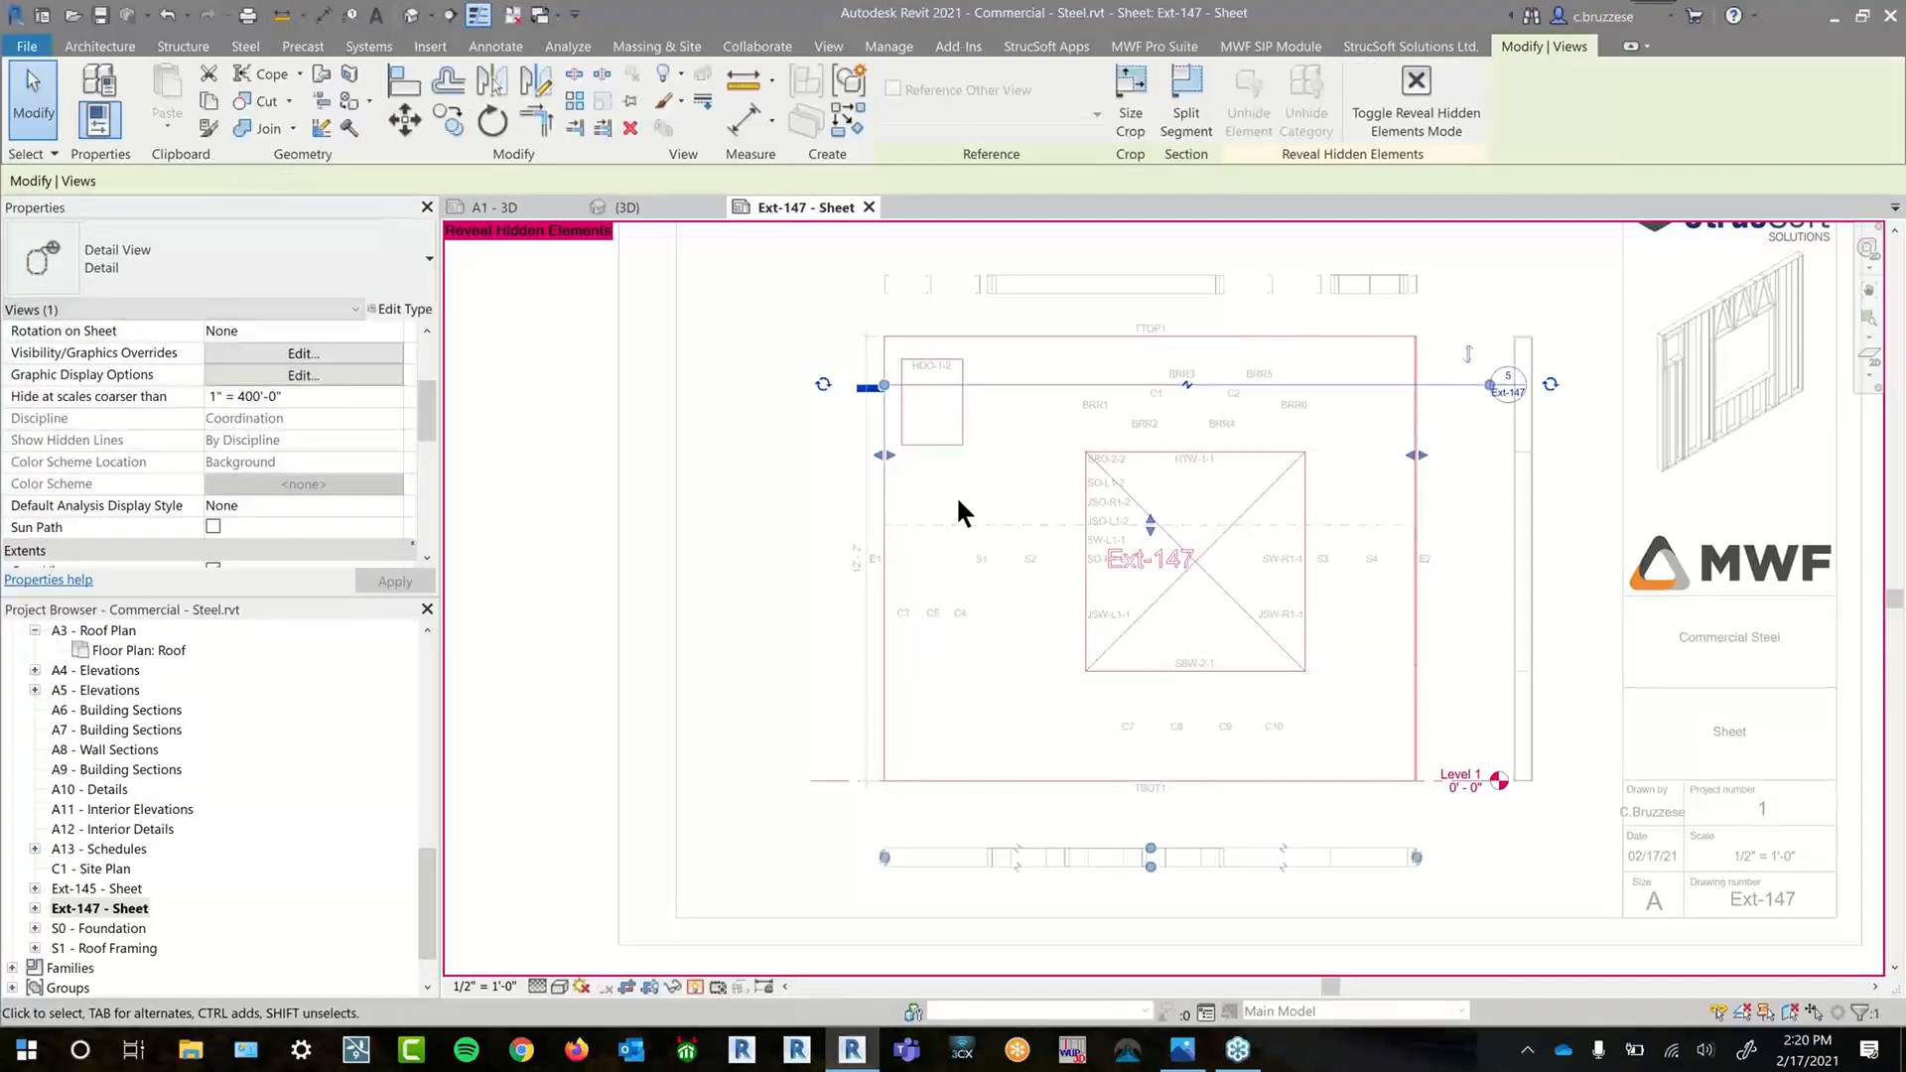
{"action": "left_click_drag", "start_coordinate": [1150, 524], "coordinate": [1167, 468]}
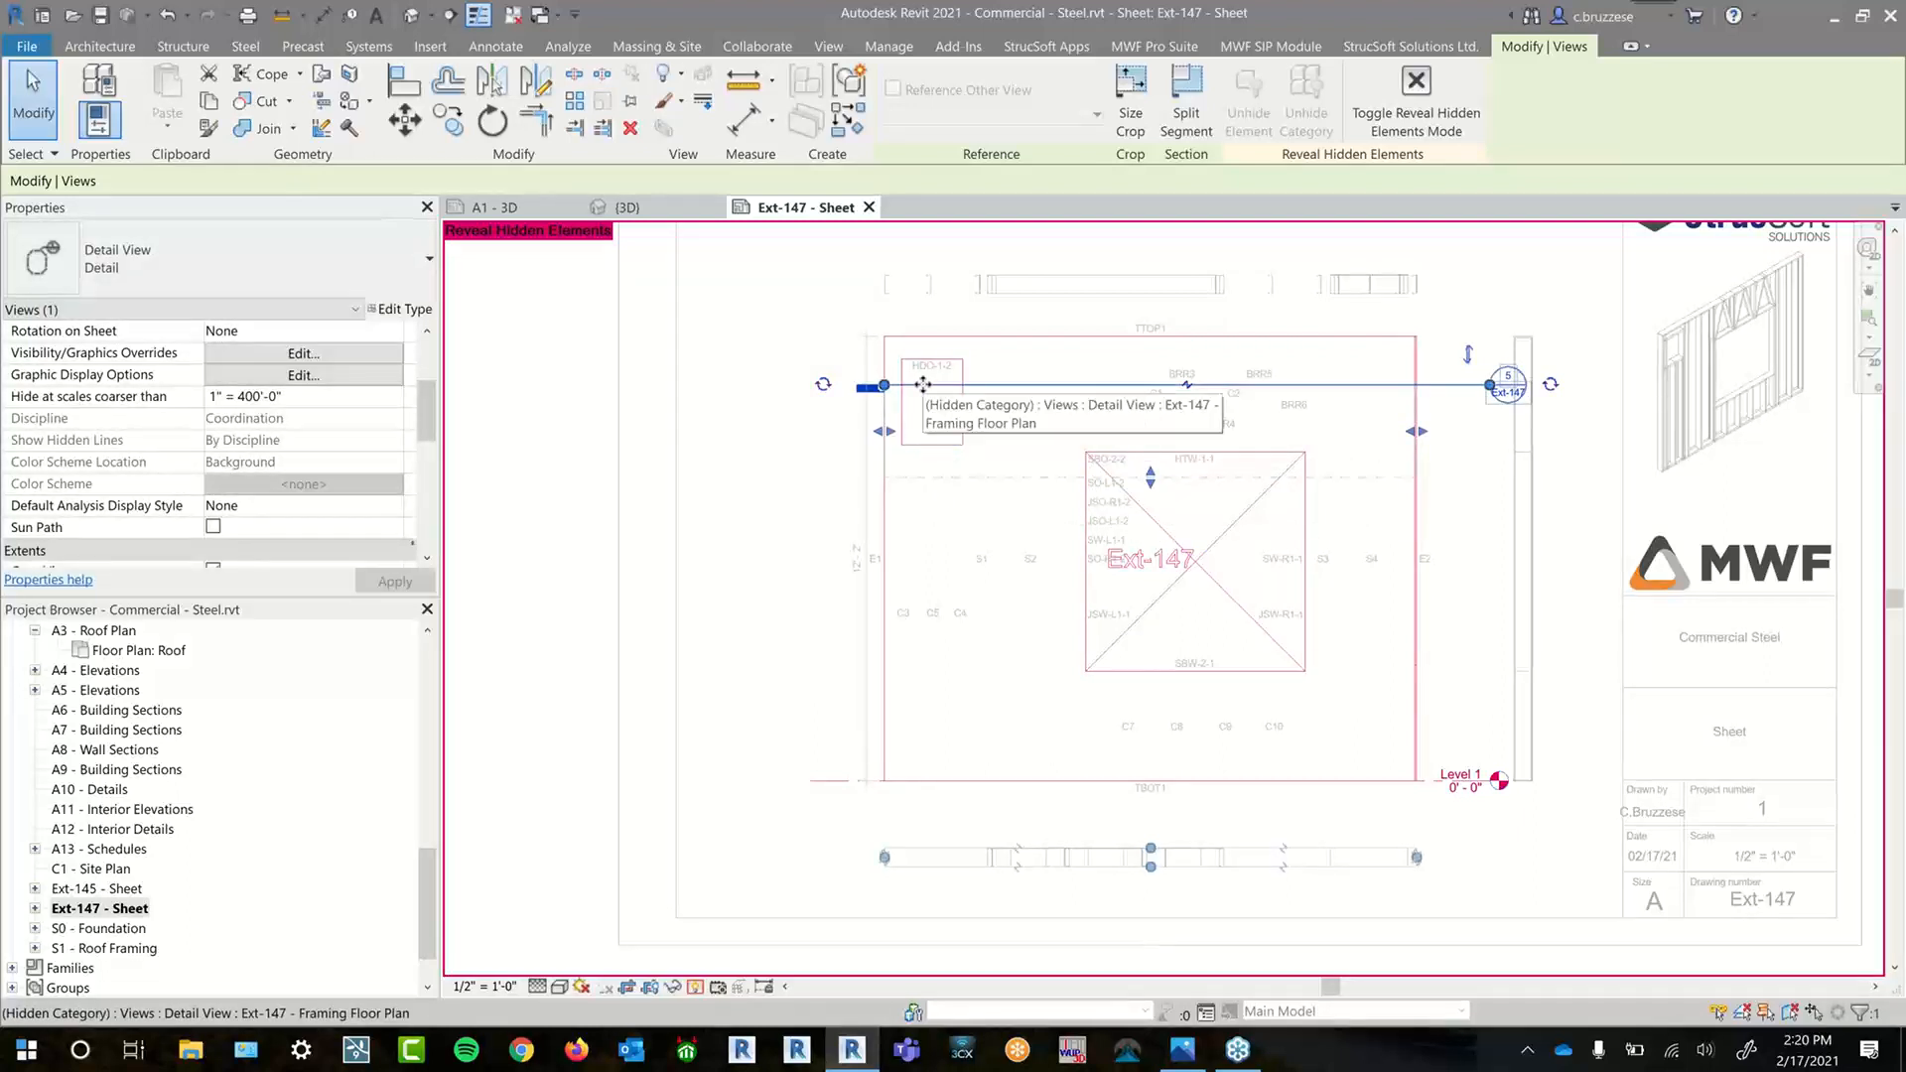
{"action": "middle_click_drag", "start_coordinate": [684, 706], "coordinate": [625, 705]}
{"action": "left_click", "coordinate": [695, 989]}
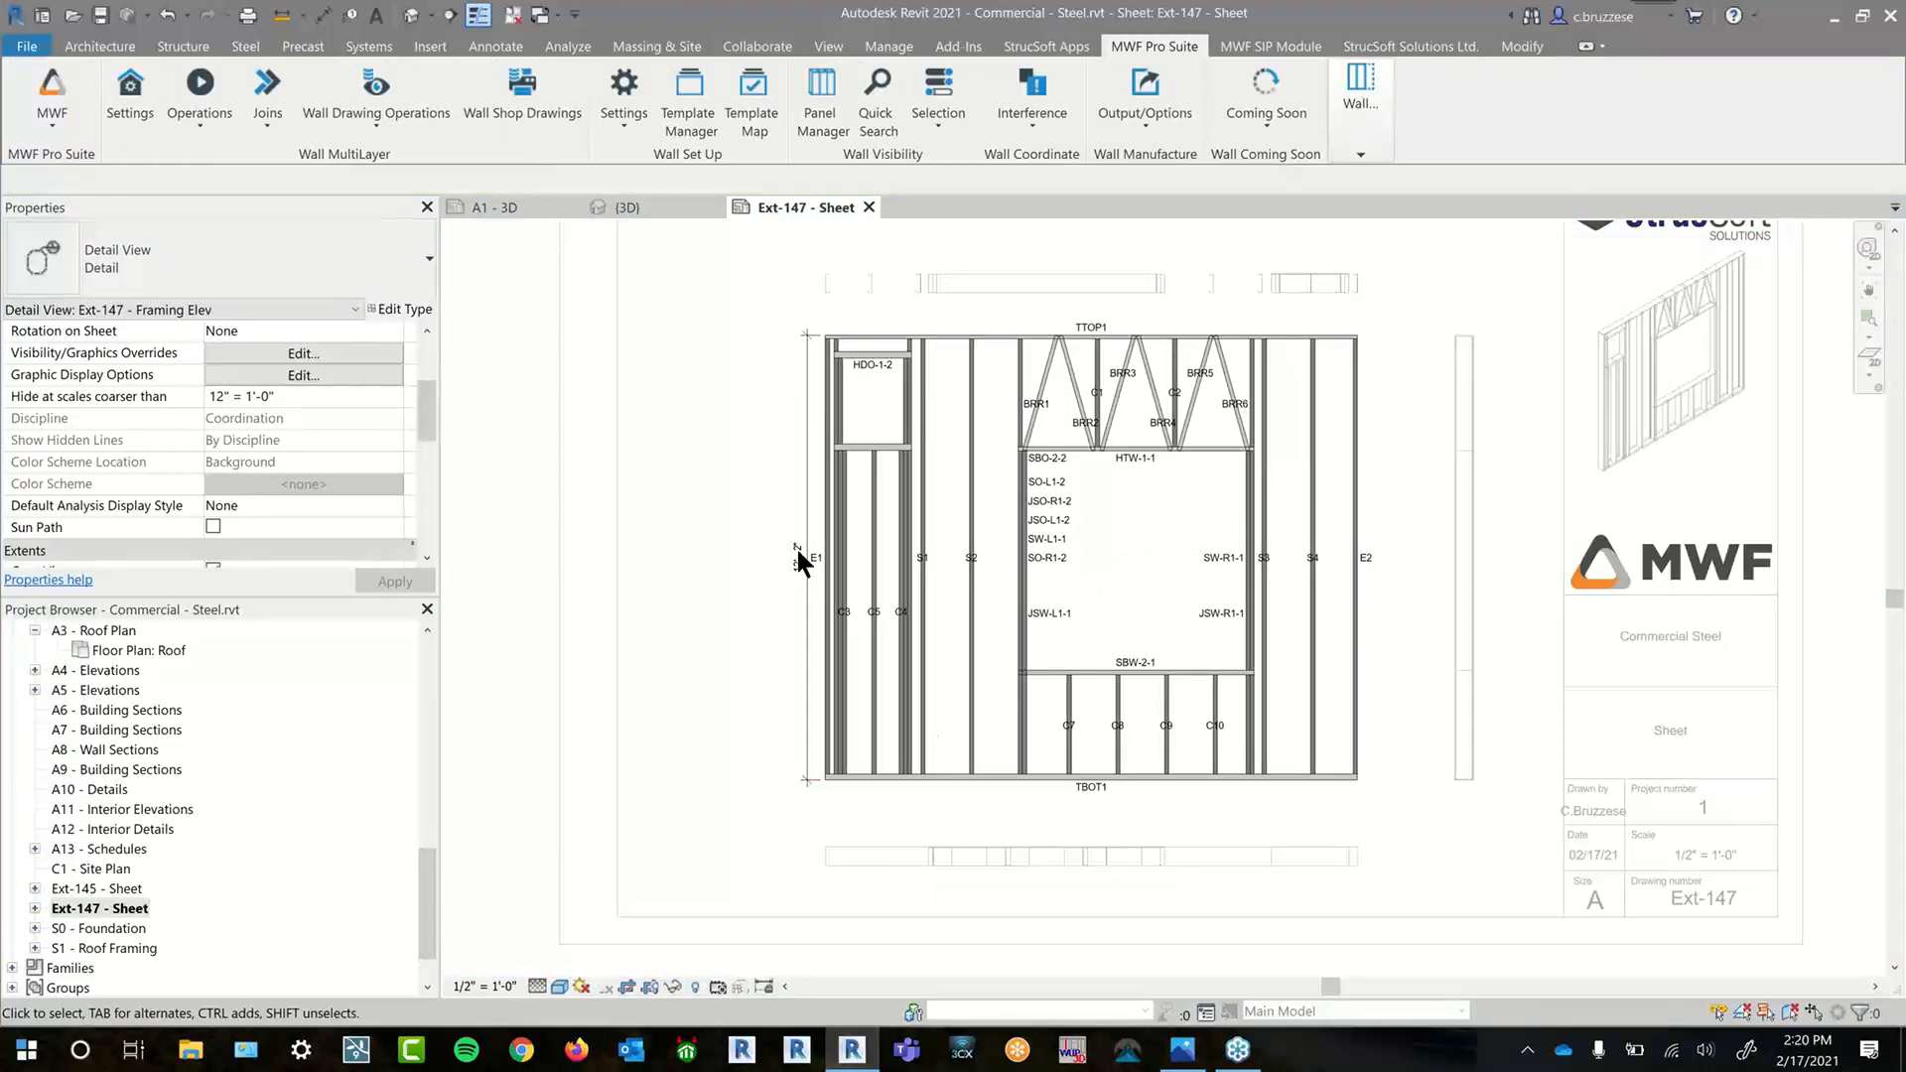
{"action": "double_click", "coordinate": [770, 869]}
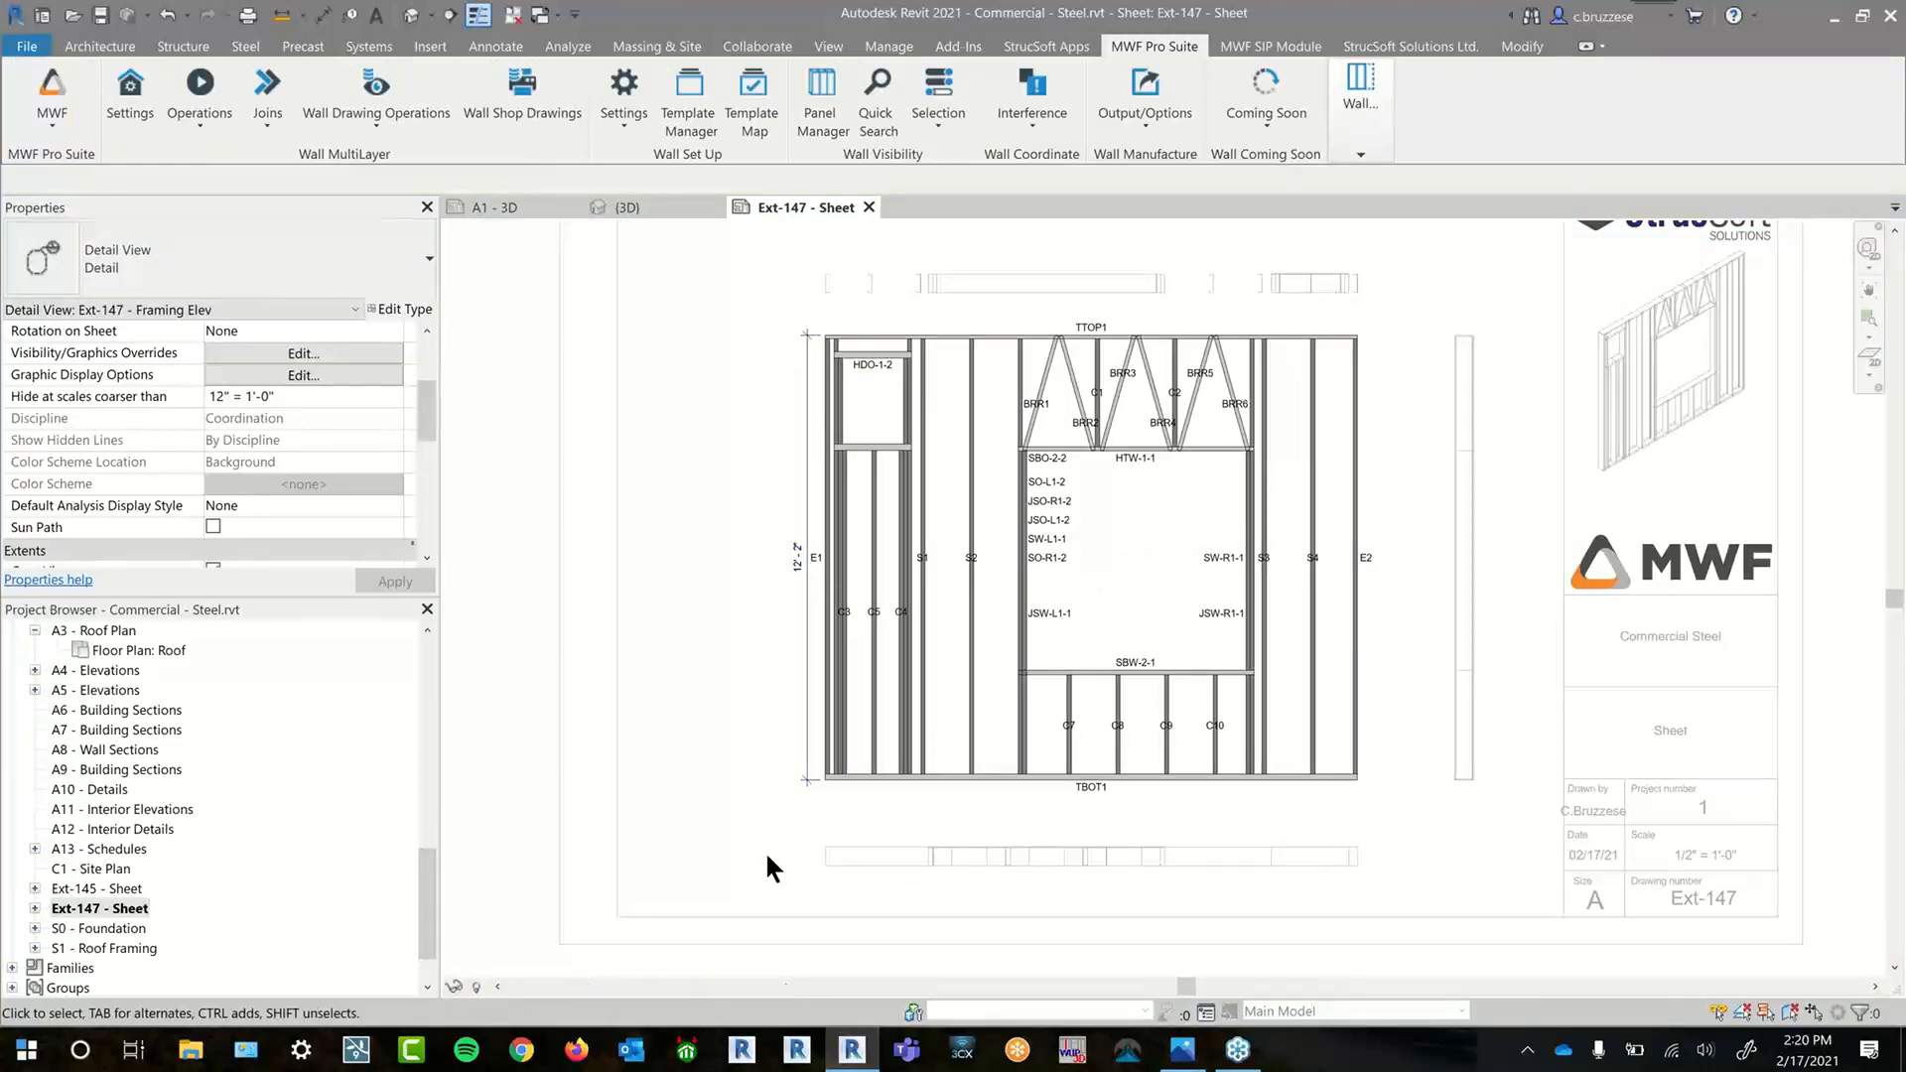
- Activate the Ext-147 framing floor plan view below the elevation and set its view template to <None>
{"action": "left_click", "coordinate": [952, 875]}
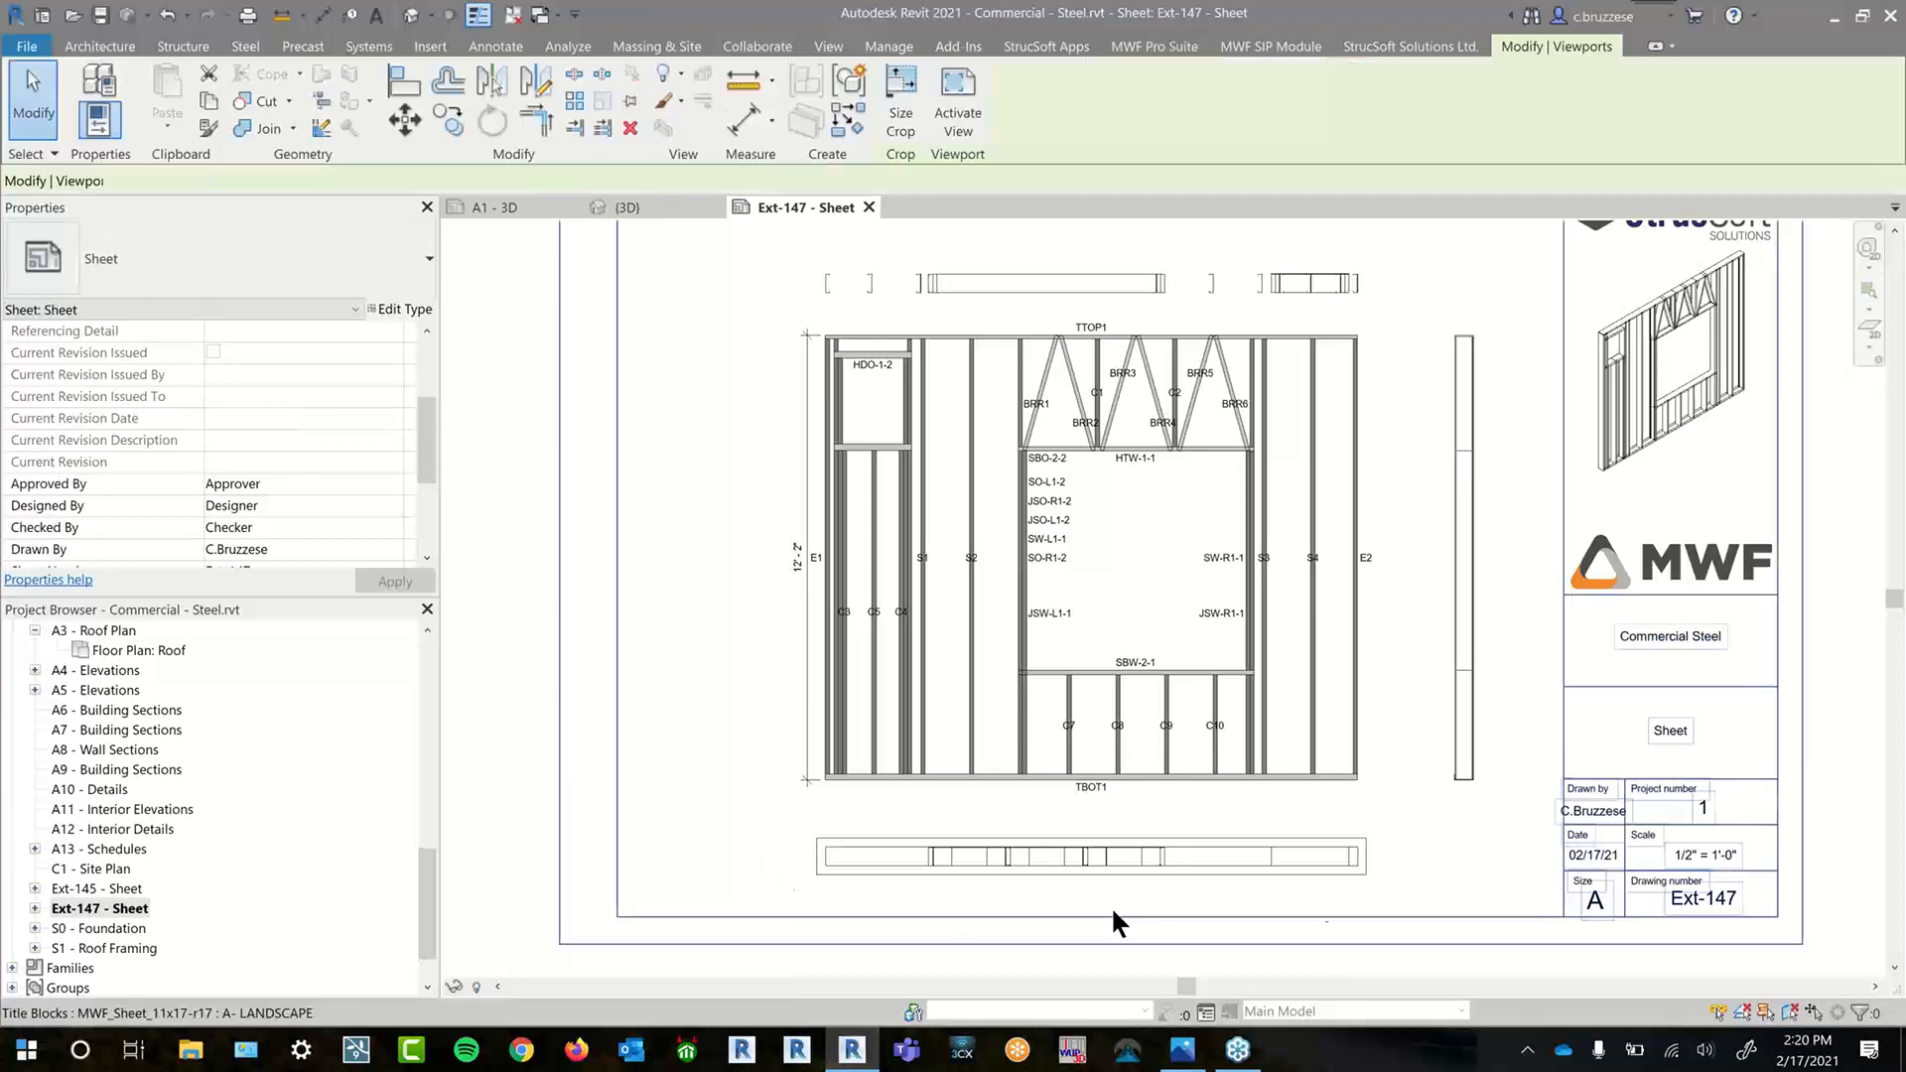
{"action": "double_click", "coordinate": [1022, 875]}
{"action": "left_click", "coordinate": [559, 986]}
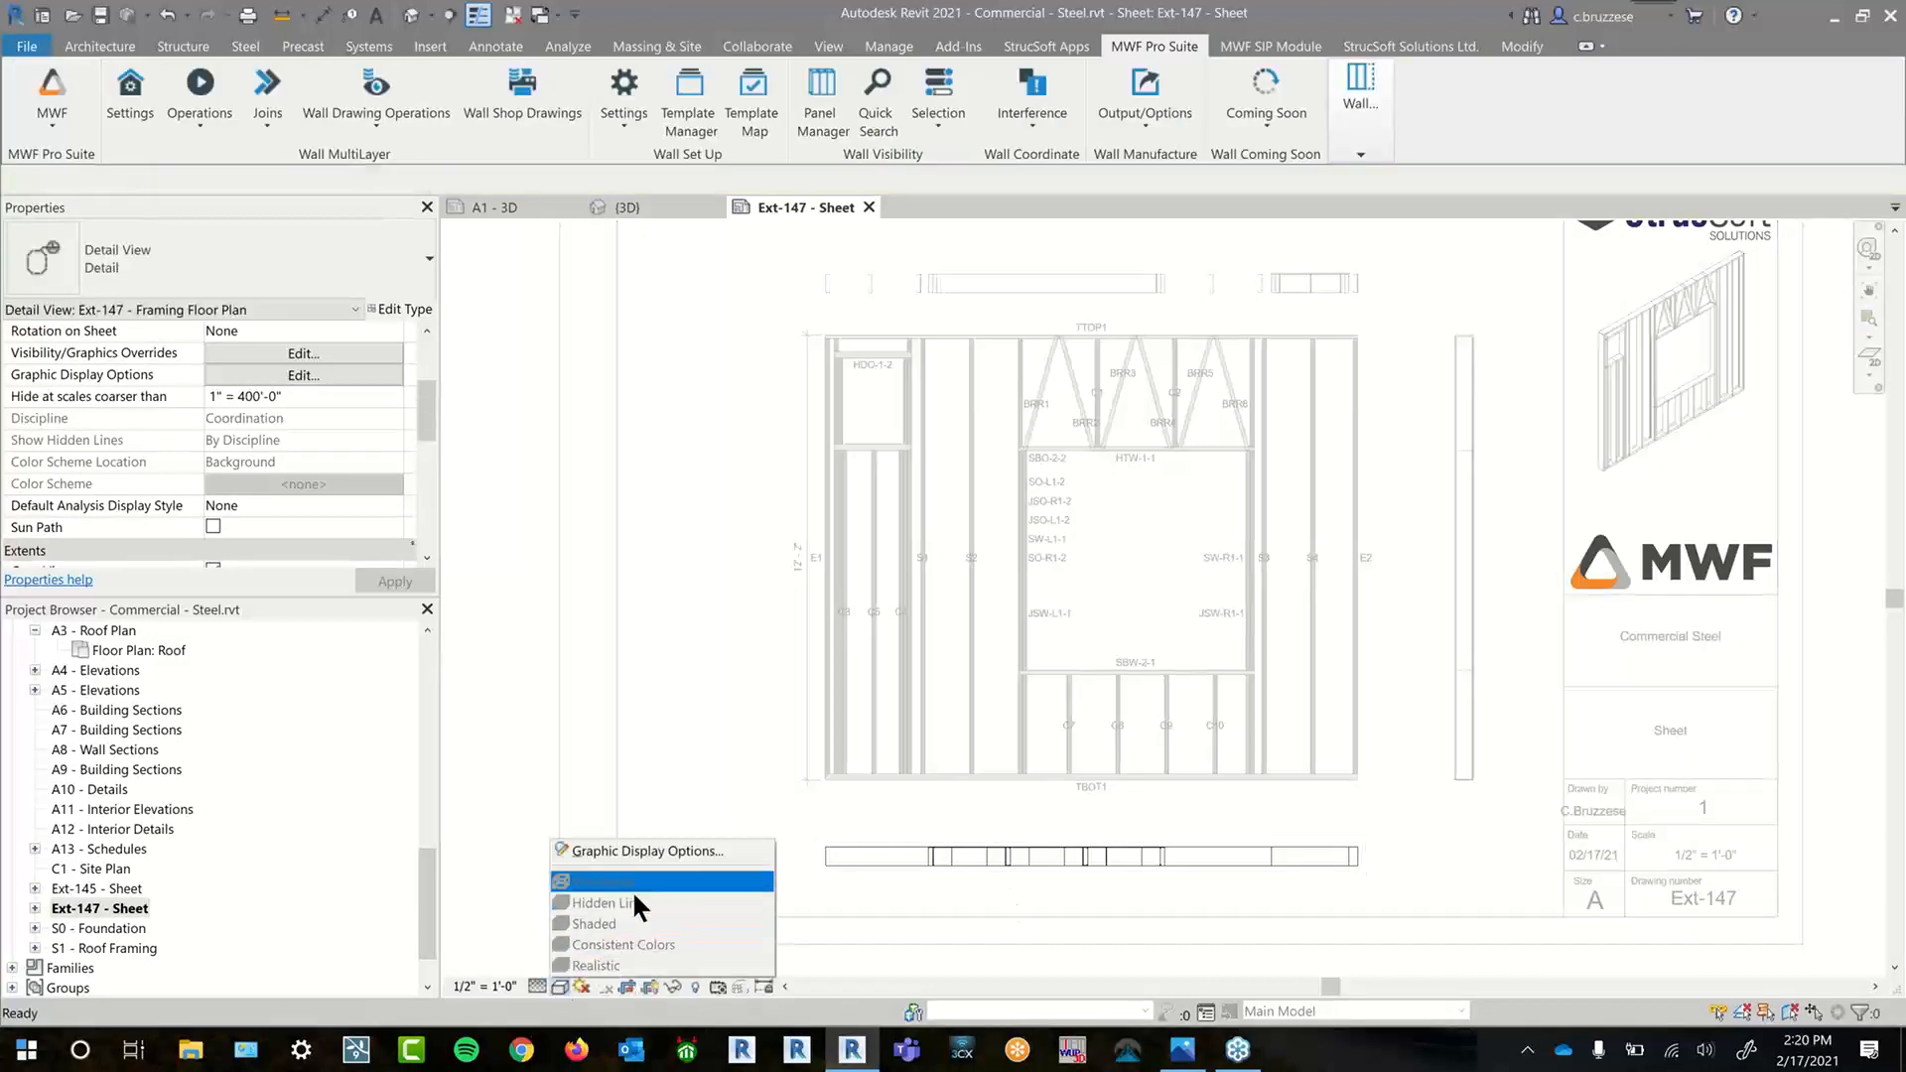
{"action": "left_click", "coordinate": [1058, 901]}
{"action": "scroll", "coordinate": [298, 485], "scroll_direction": "down", "scroll_amount": 3}
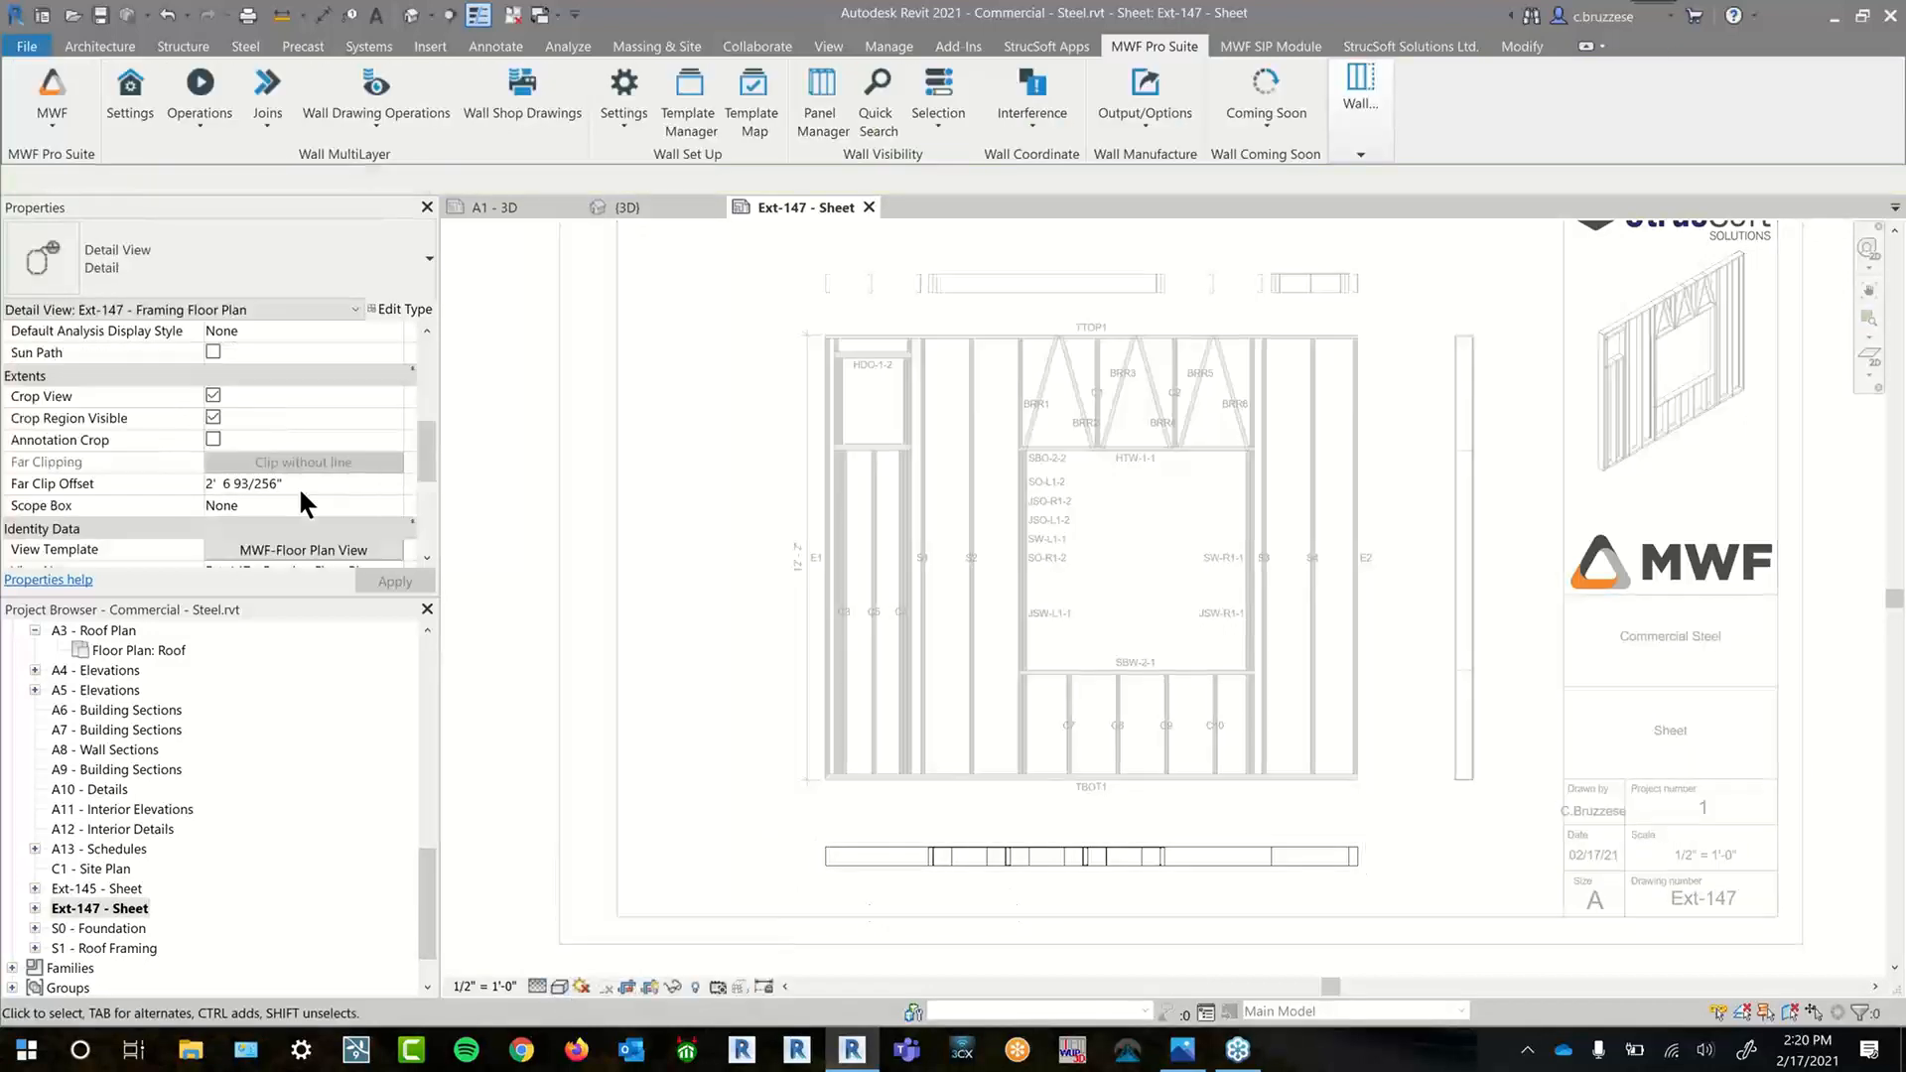
{"action": "left_click", "coordinate": [327, 551]}
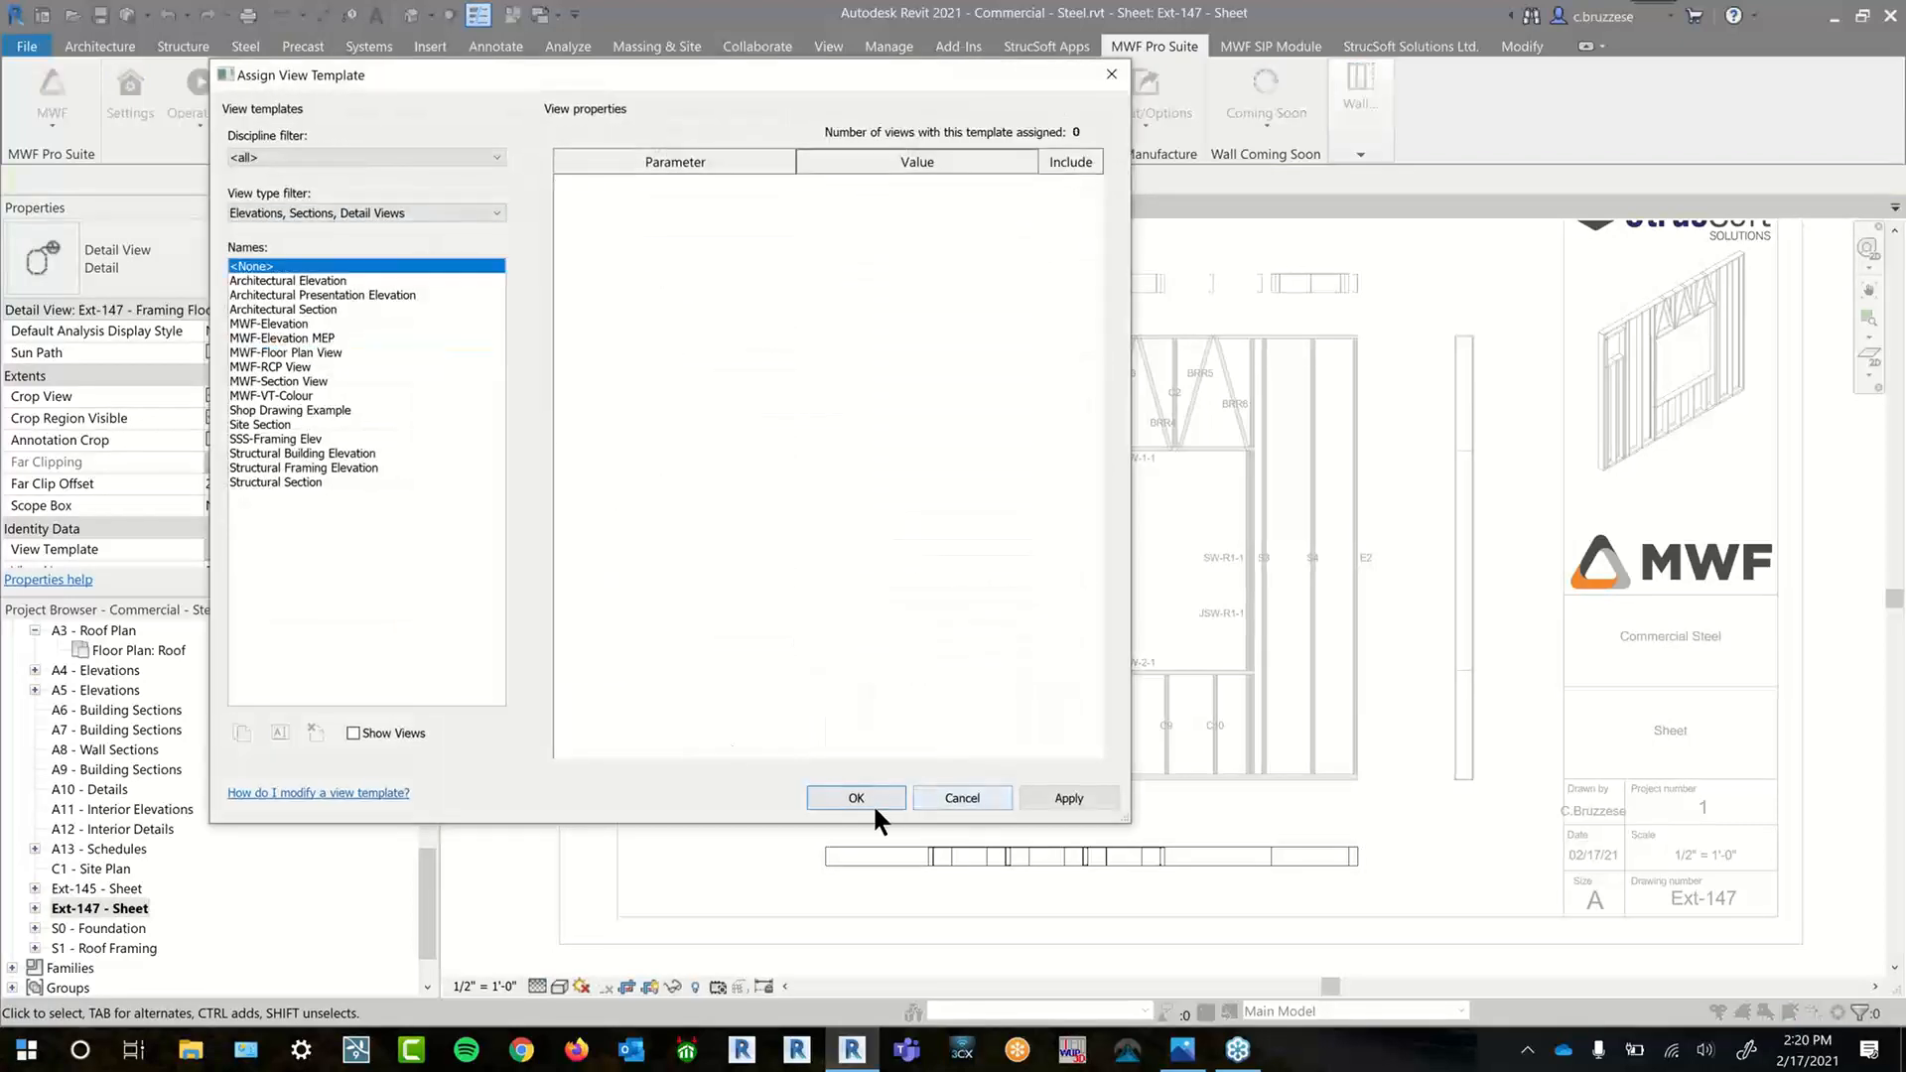
{"action": "left_click", "coordinate": [873, 802]}
- Set the framing floor plan's visual style to Shaded and deactivate the view
{"action": "left_click", "coordinate": [559, 986]}
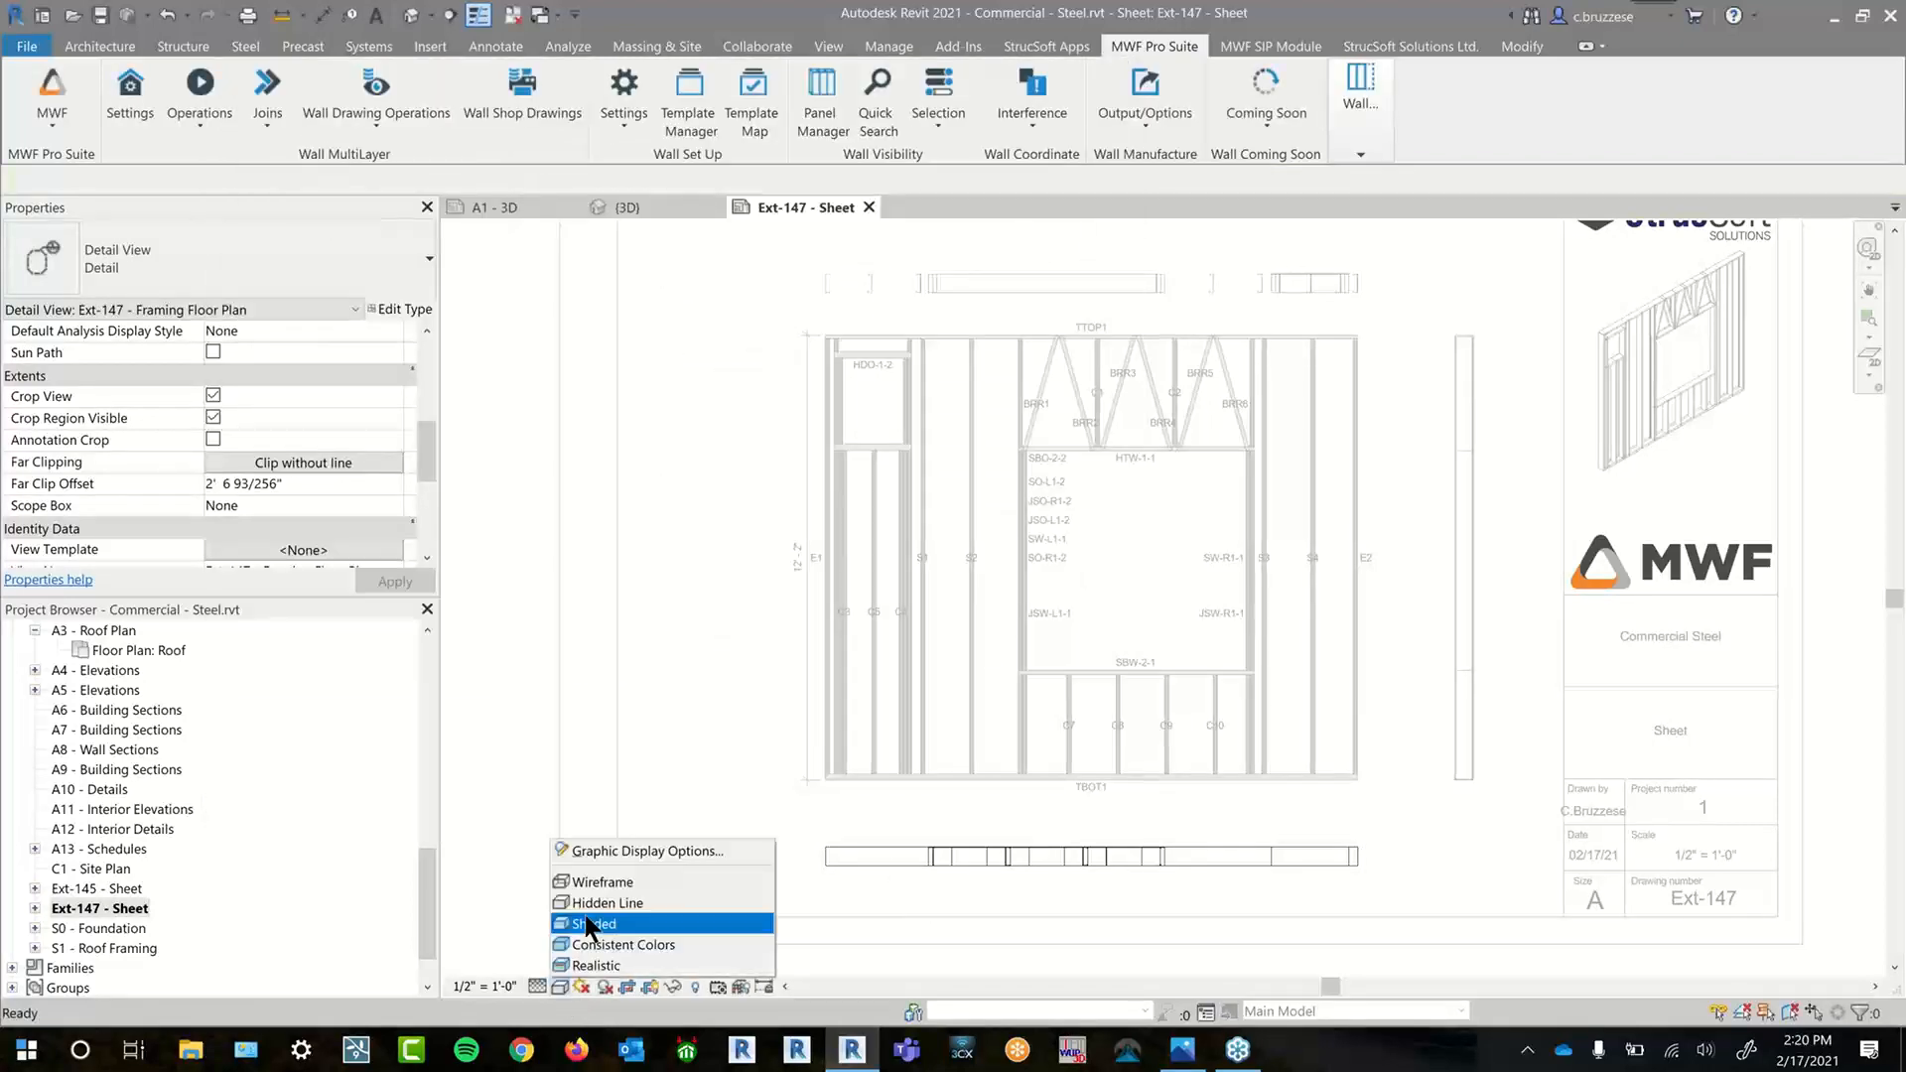
{"action": "left_click", "coordinate": [587, 925]}
{"action": "scroll", "coordinate": [938, 884], "scroll_direction": "up", "scroll_amount": 3}
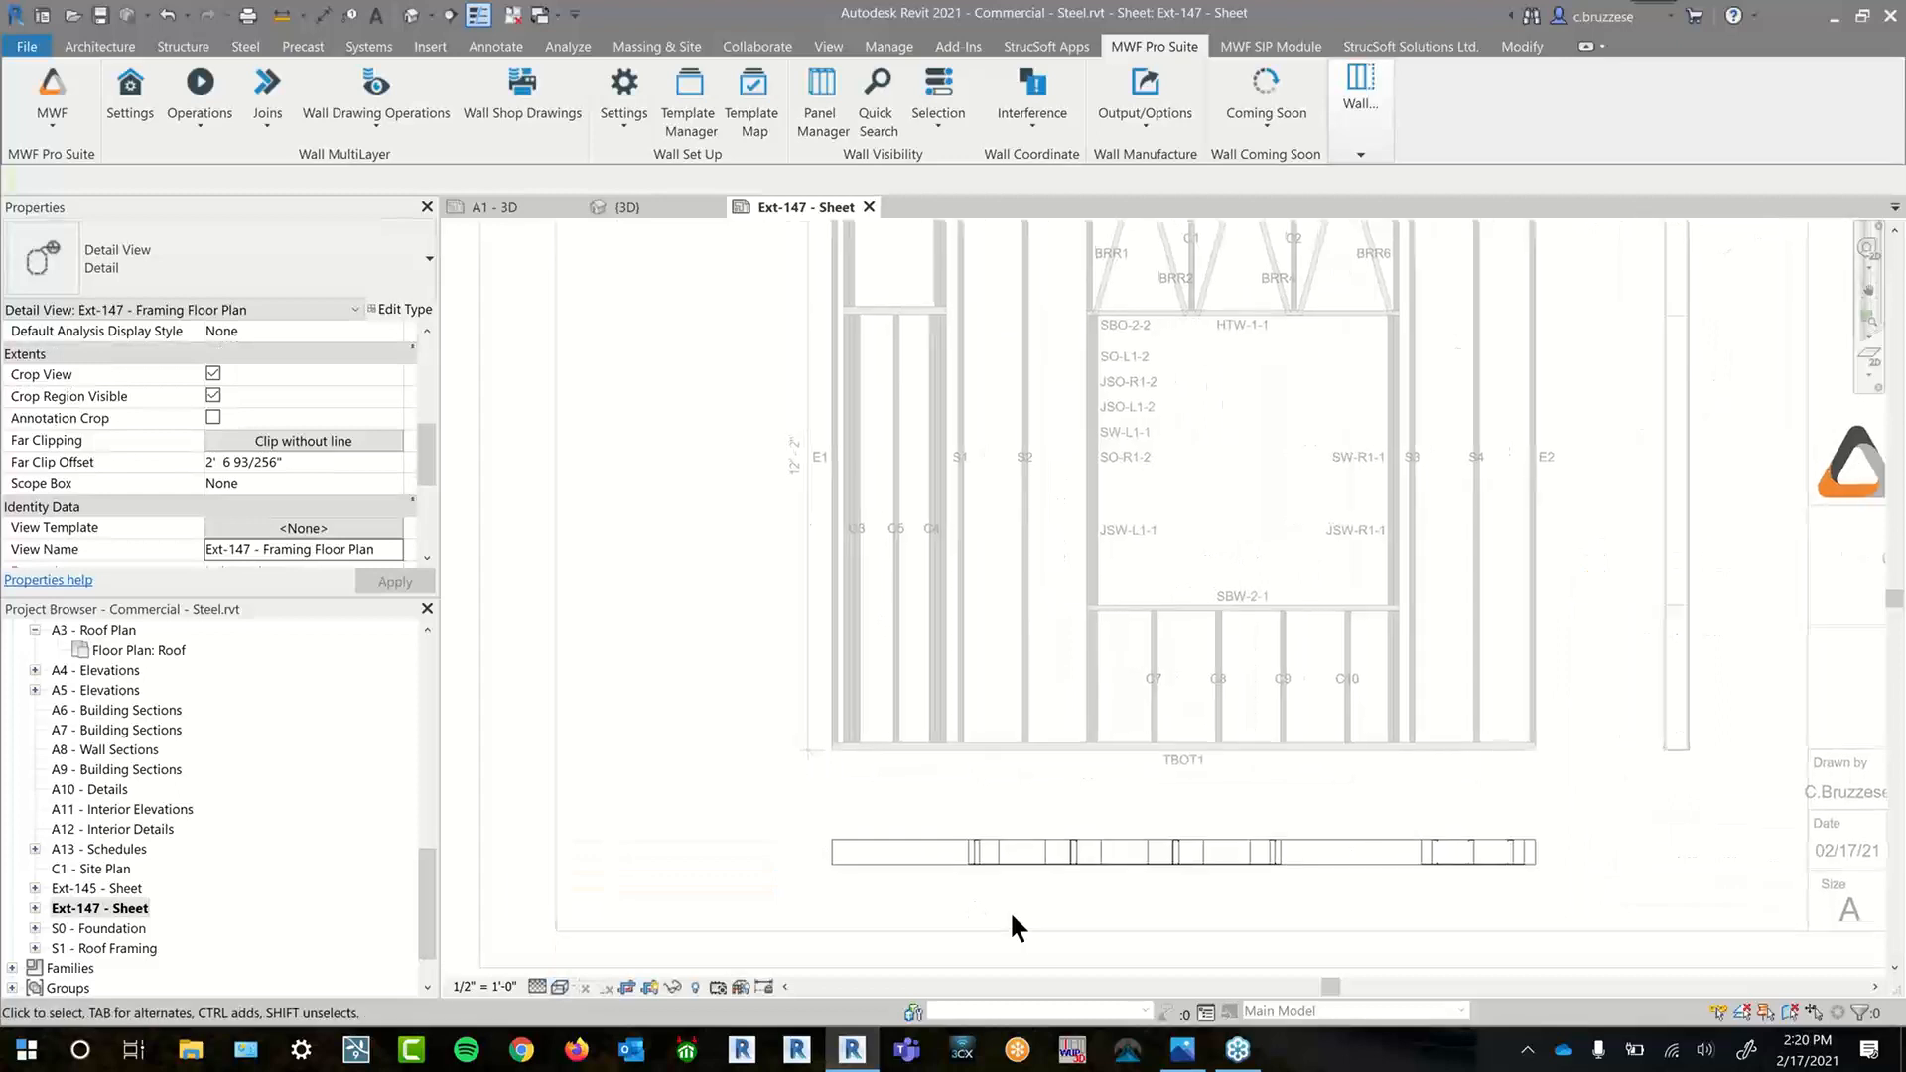
{"action": "double_click", "coordinate": [1009, 910]}
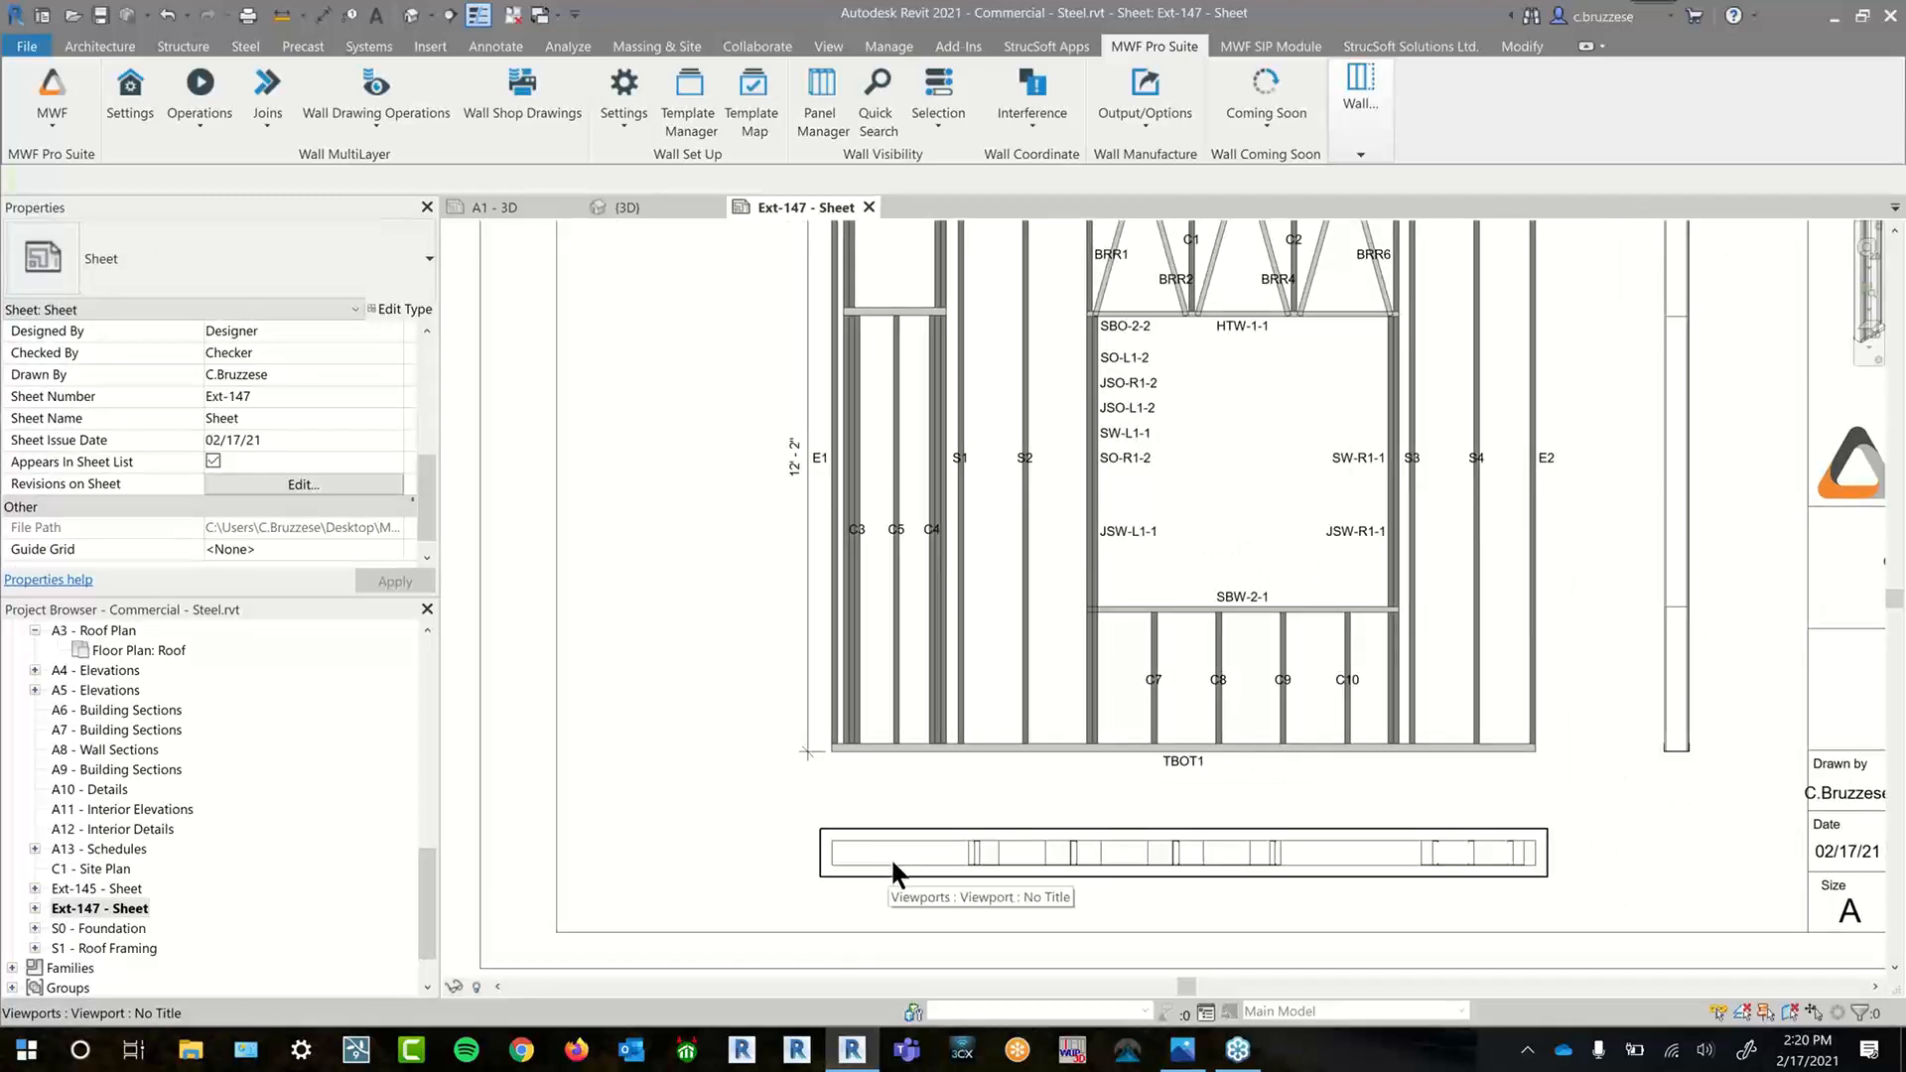
{"action": "scroll", "coordinate": [892, 864], "scroll_direction": "down", "scroll_amount": 2}
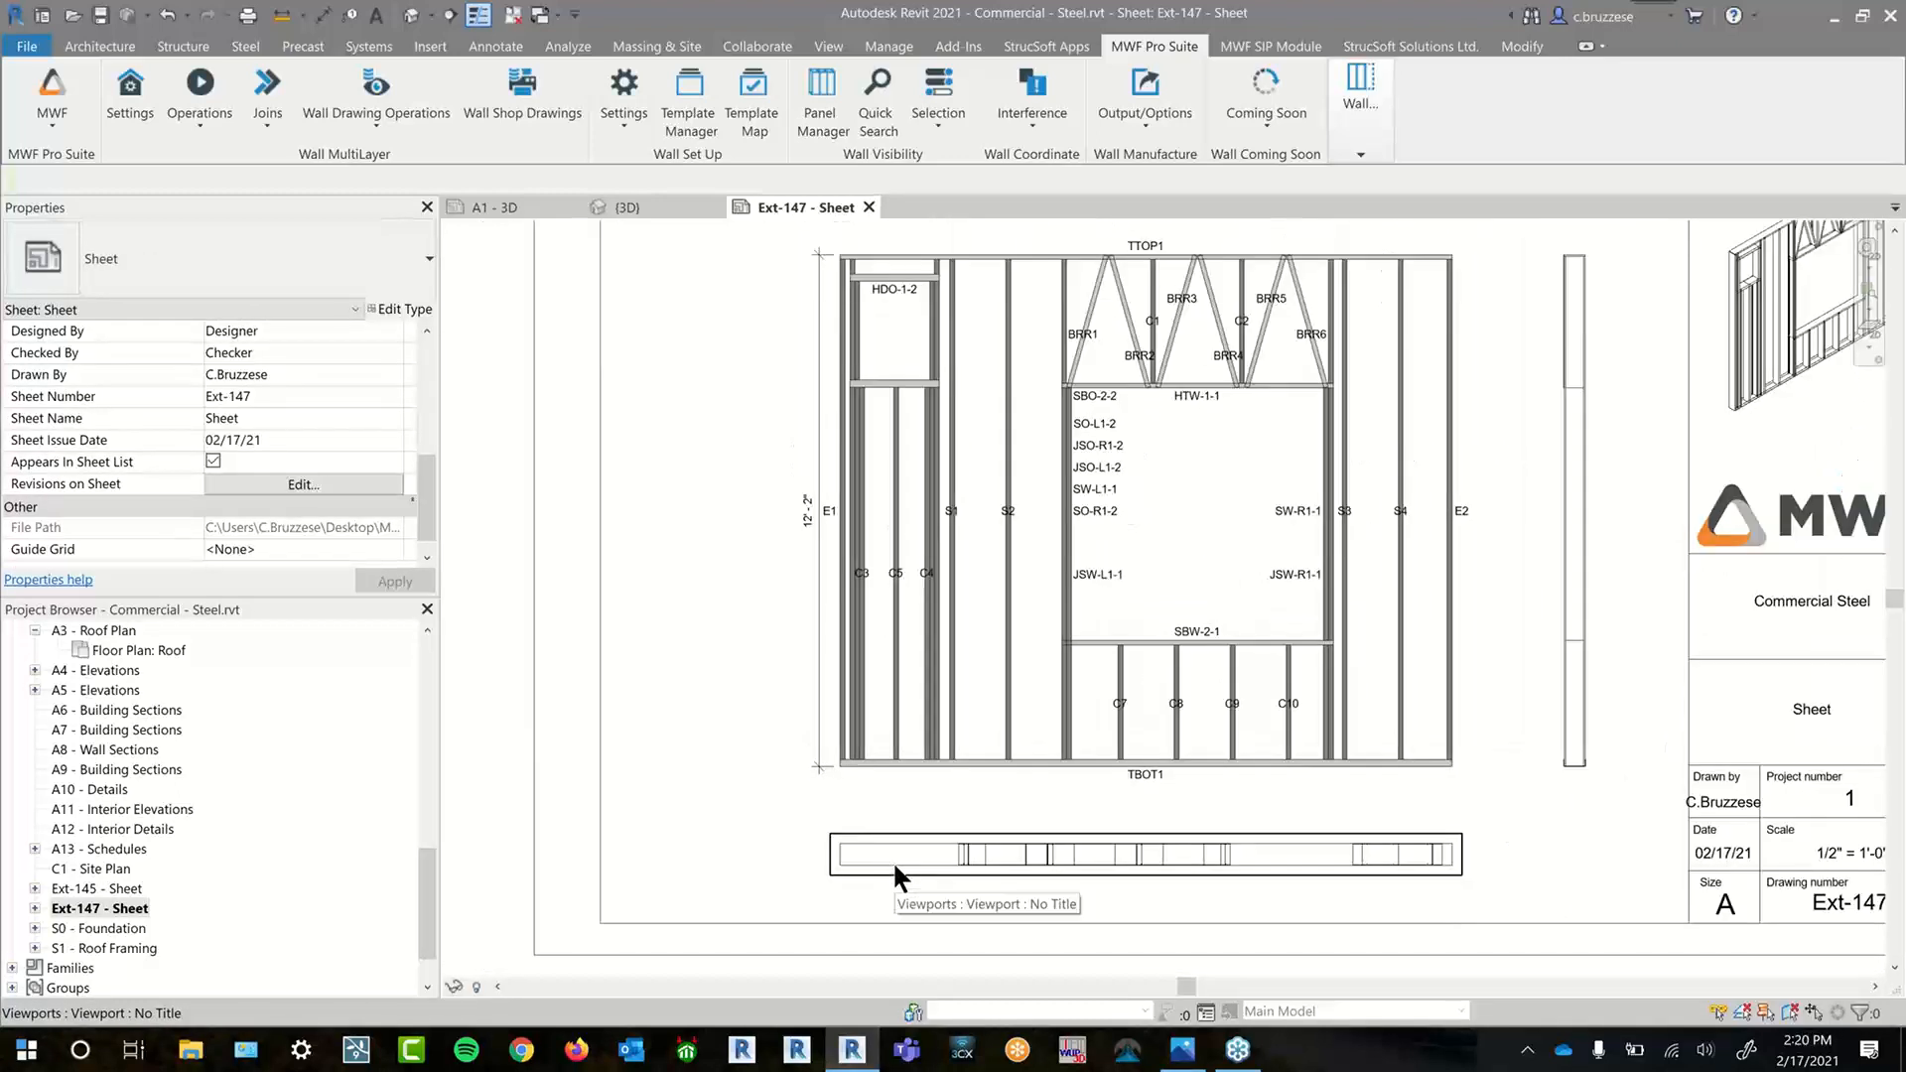
{"action": "scroll", "coordinate": [918, 844], "scroll_direction": "down", "scroll_amount": 1}
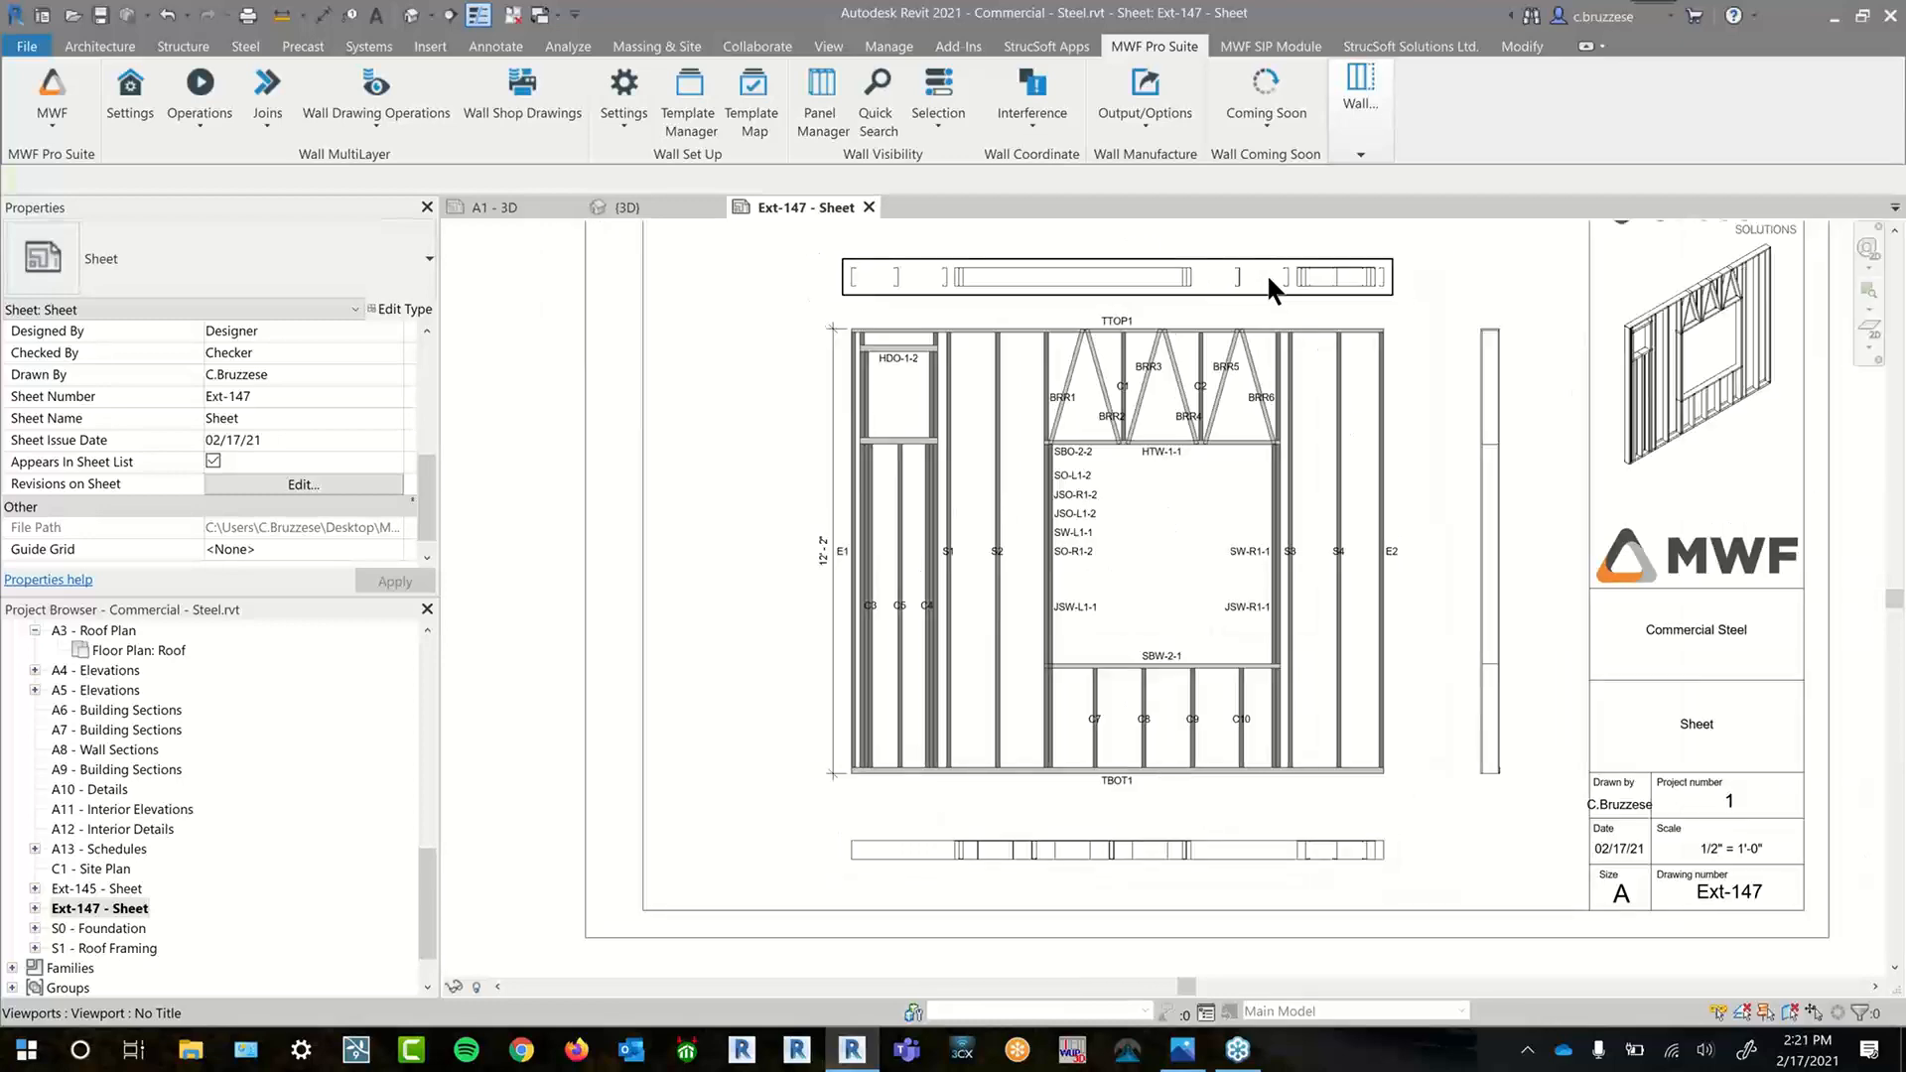
- Activate the Ext-147 RCP view above the elevation and show its crop region
{"action": "middle_click_drag", "start_coordinate": [1267, 272], "coordinate": [1272, 376]}
{"action": "left_click", "coordinate": [1272, 375]}
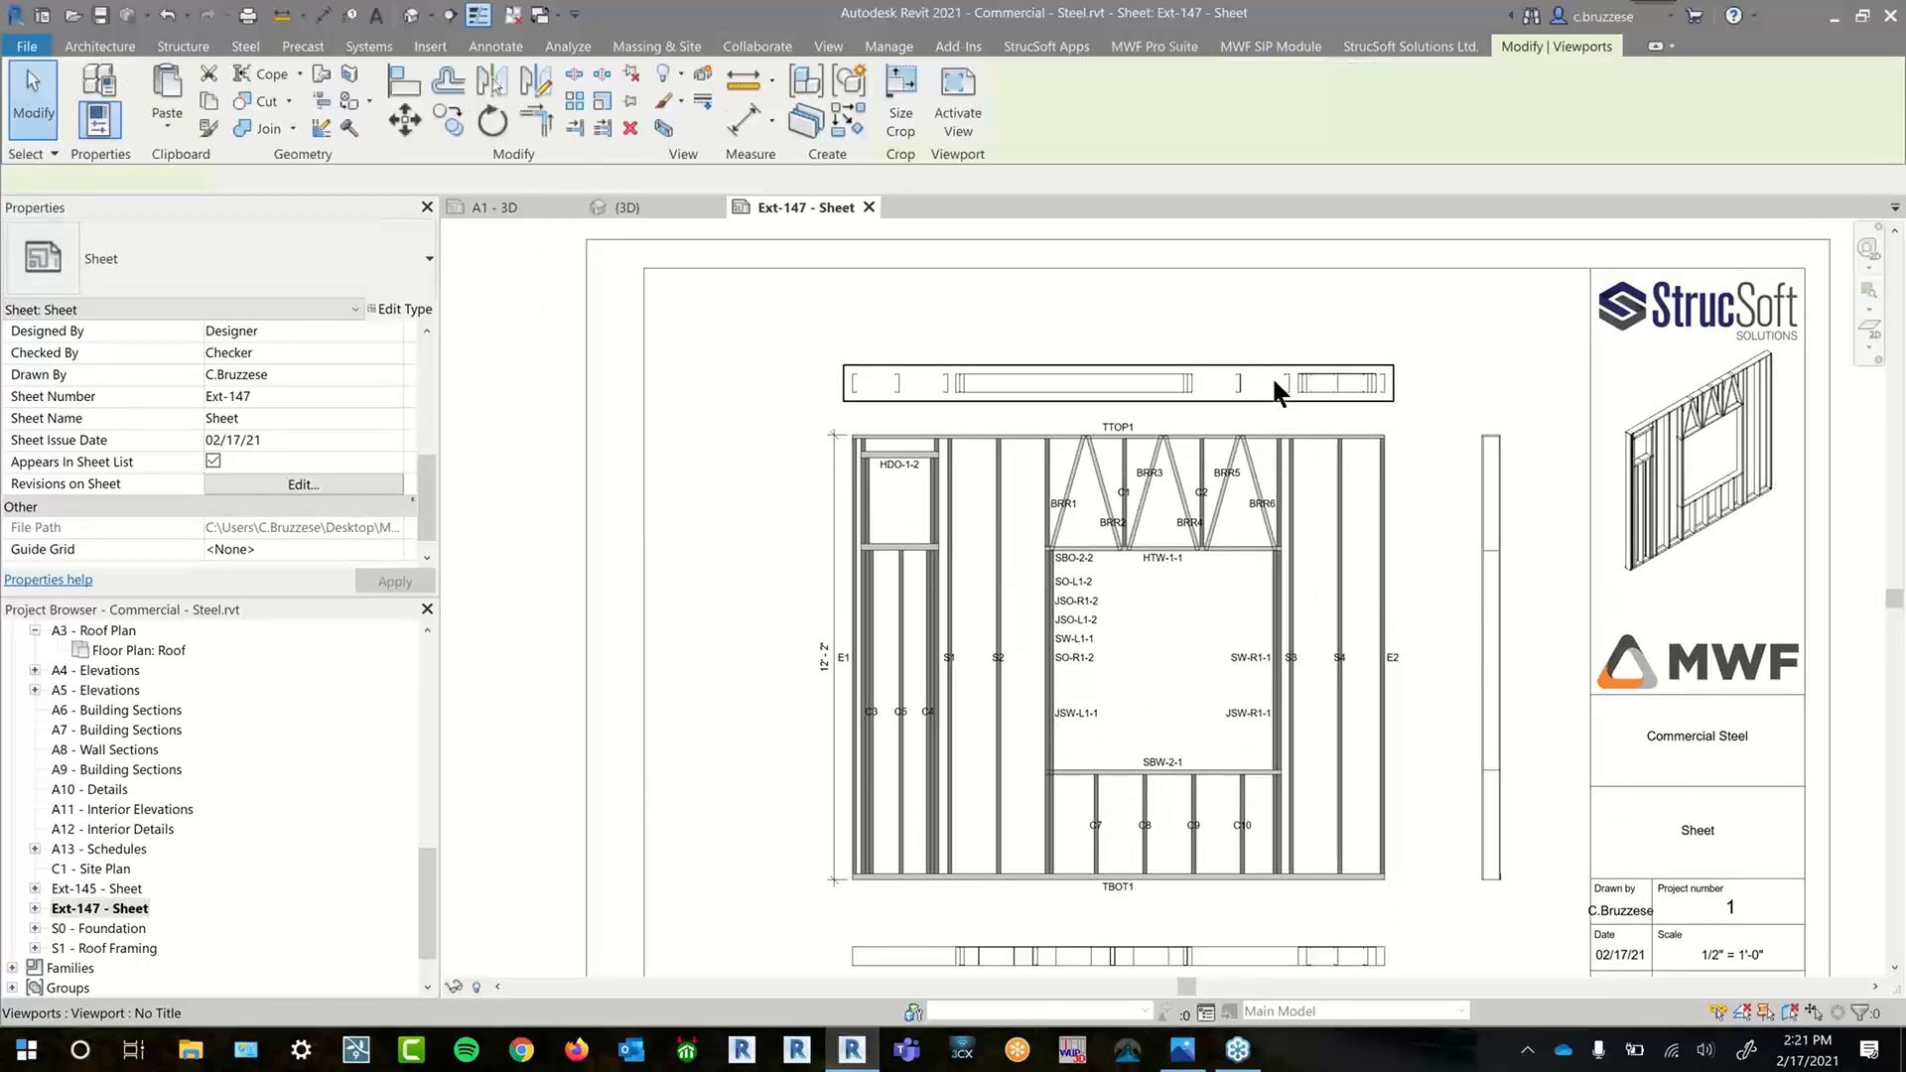
{"action": "double_click", "coordinate": [1273, 382]}
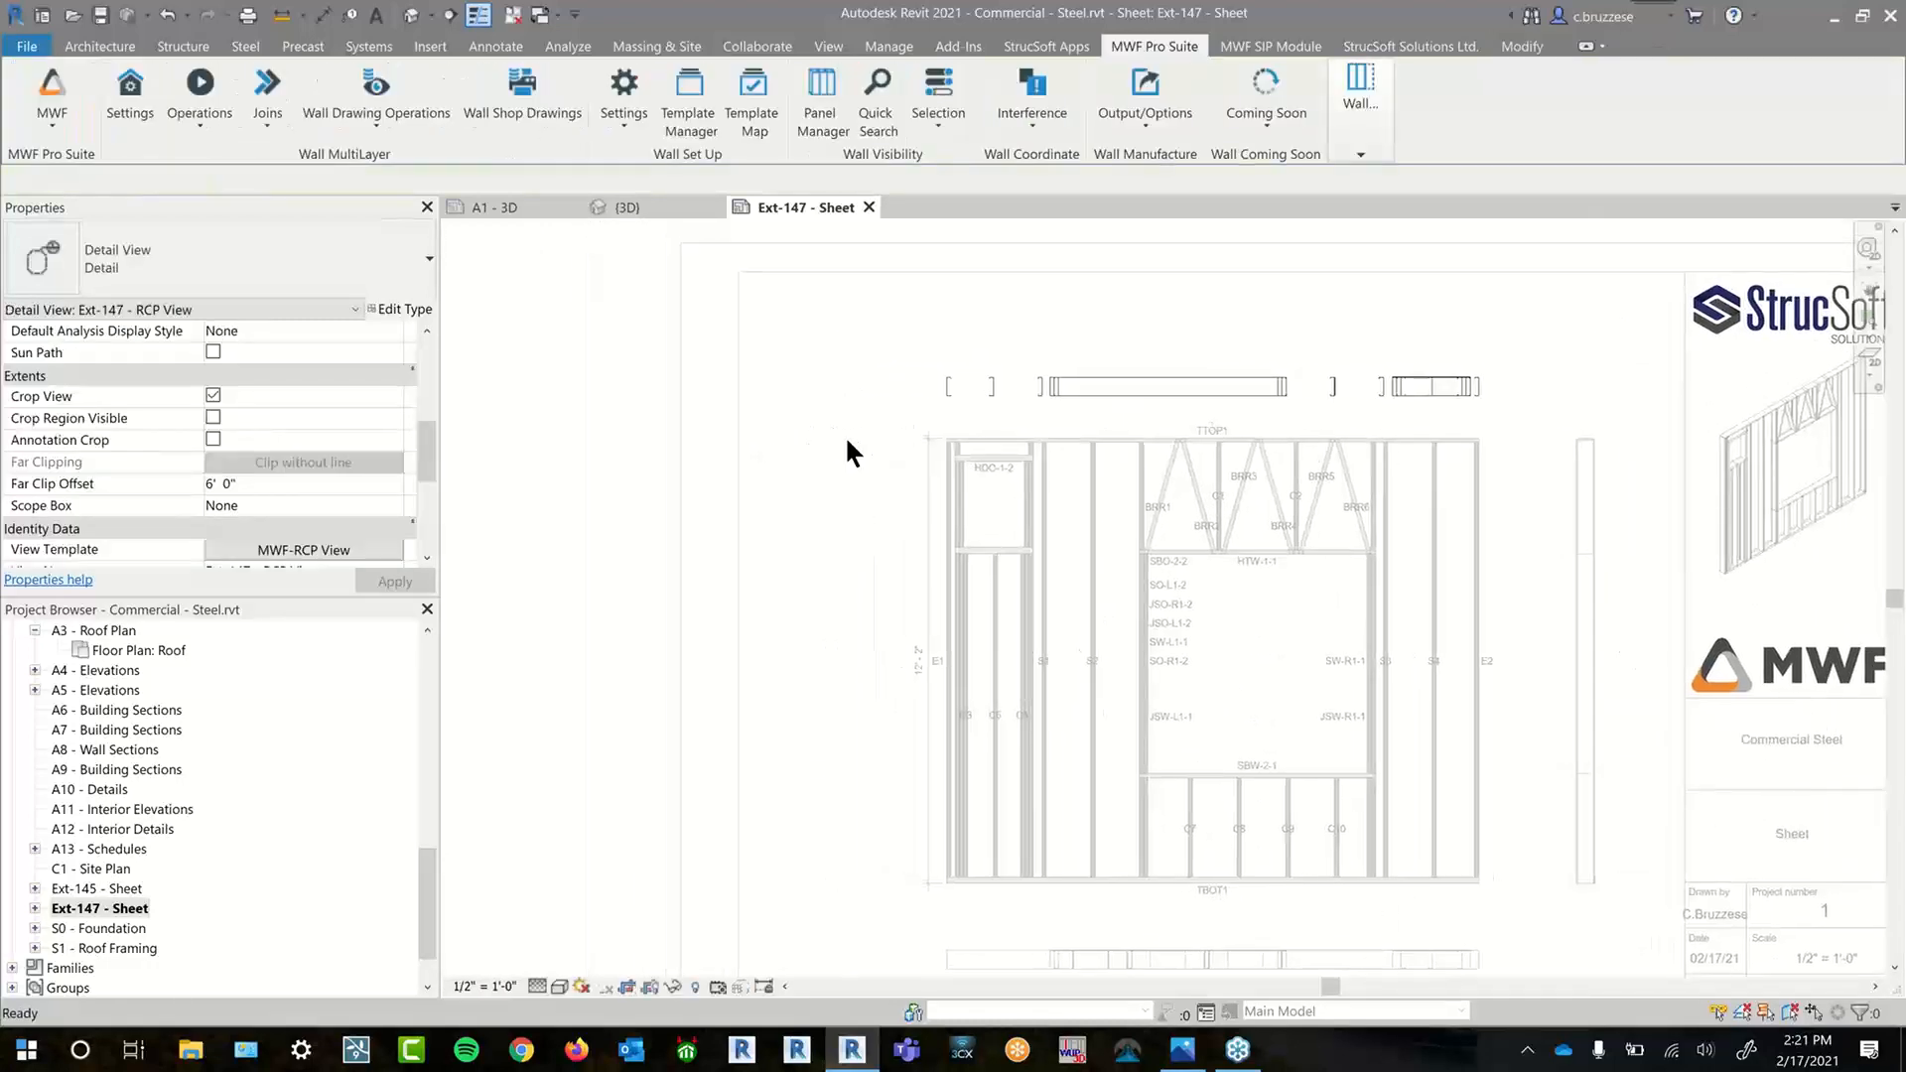
{"action": "left_click", "coordinate": [644, 984]}
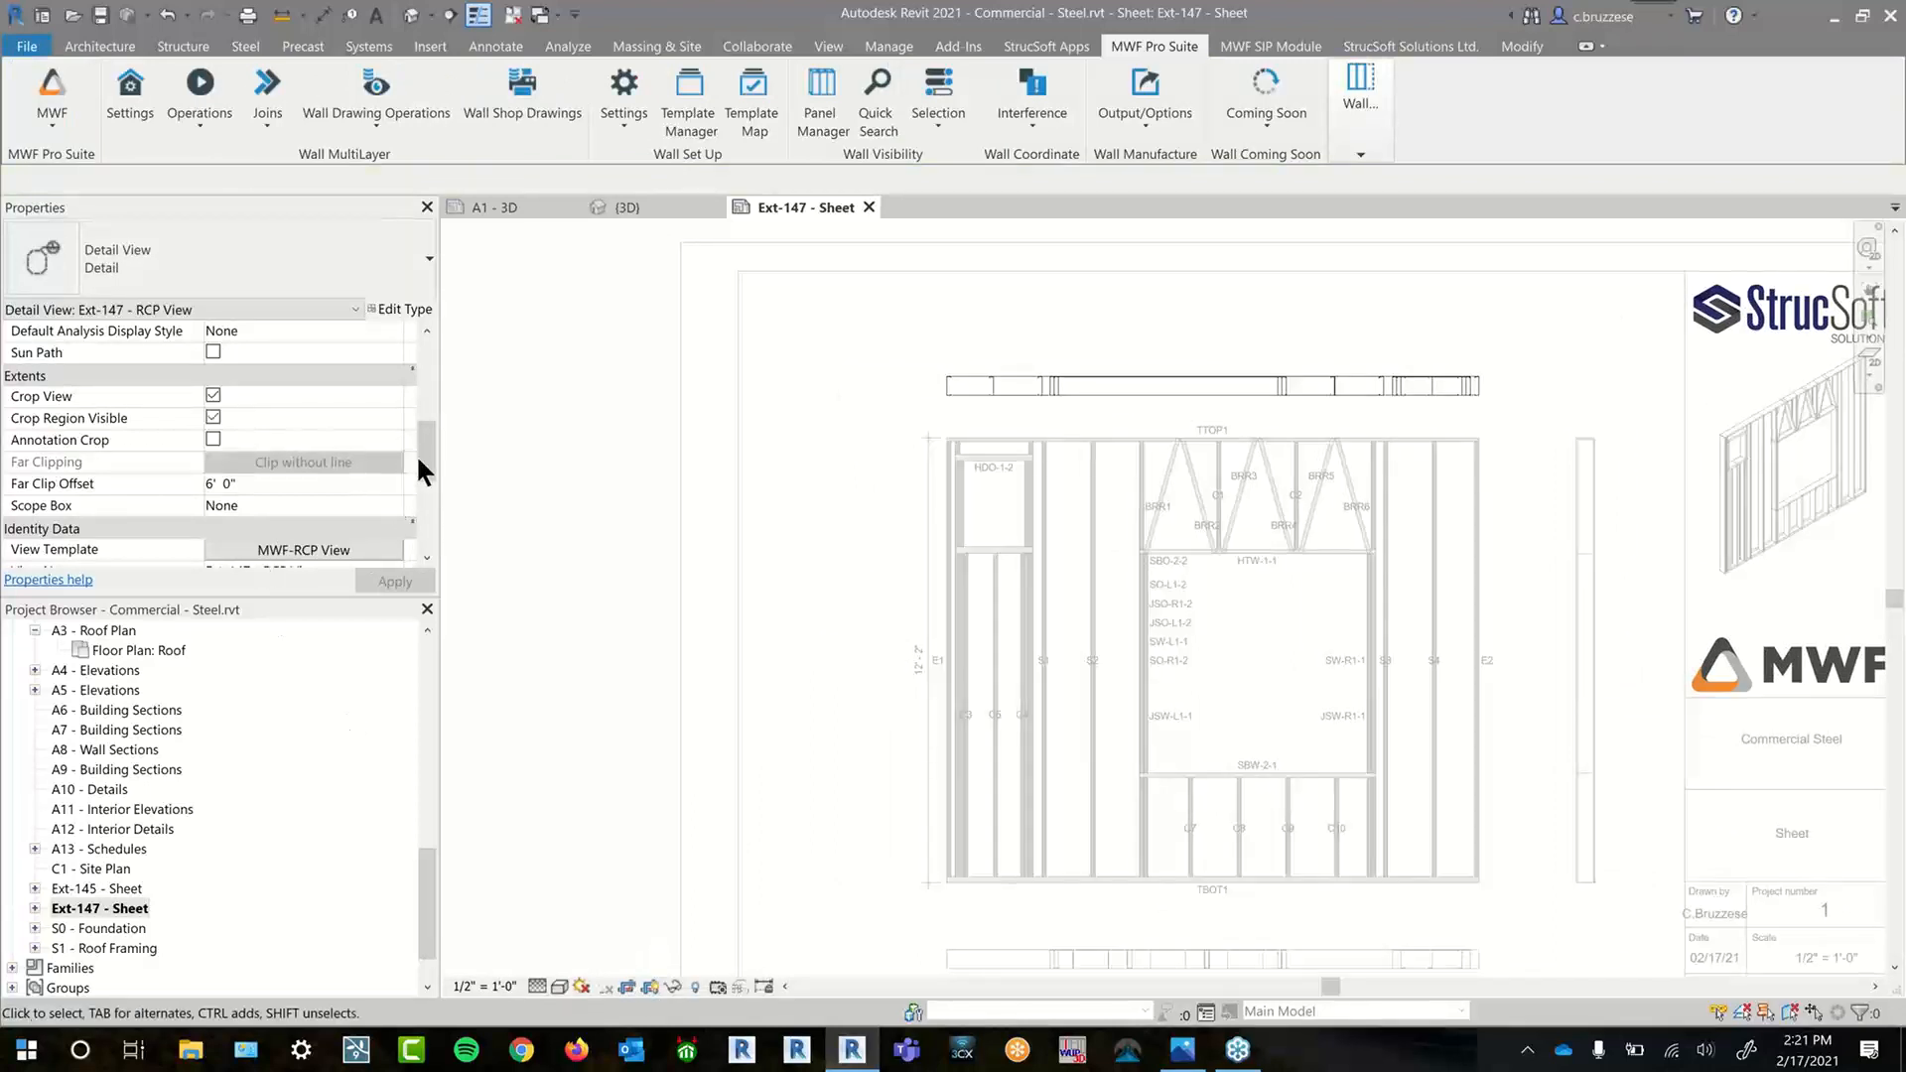
- Set the RCP view to hide at scales coarser than 1" = 400'-0" and deactivate it
{"action": "left_click_drag", "start_coordinate": [421, 449], "coordinate": [421, 411]}
{"action": "left_click", "coordinate": [395, 417]}
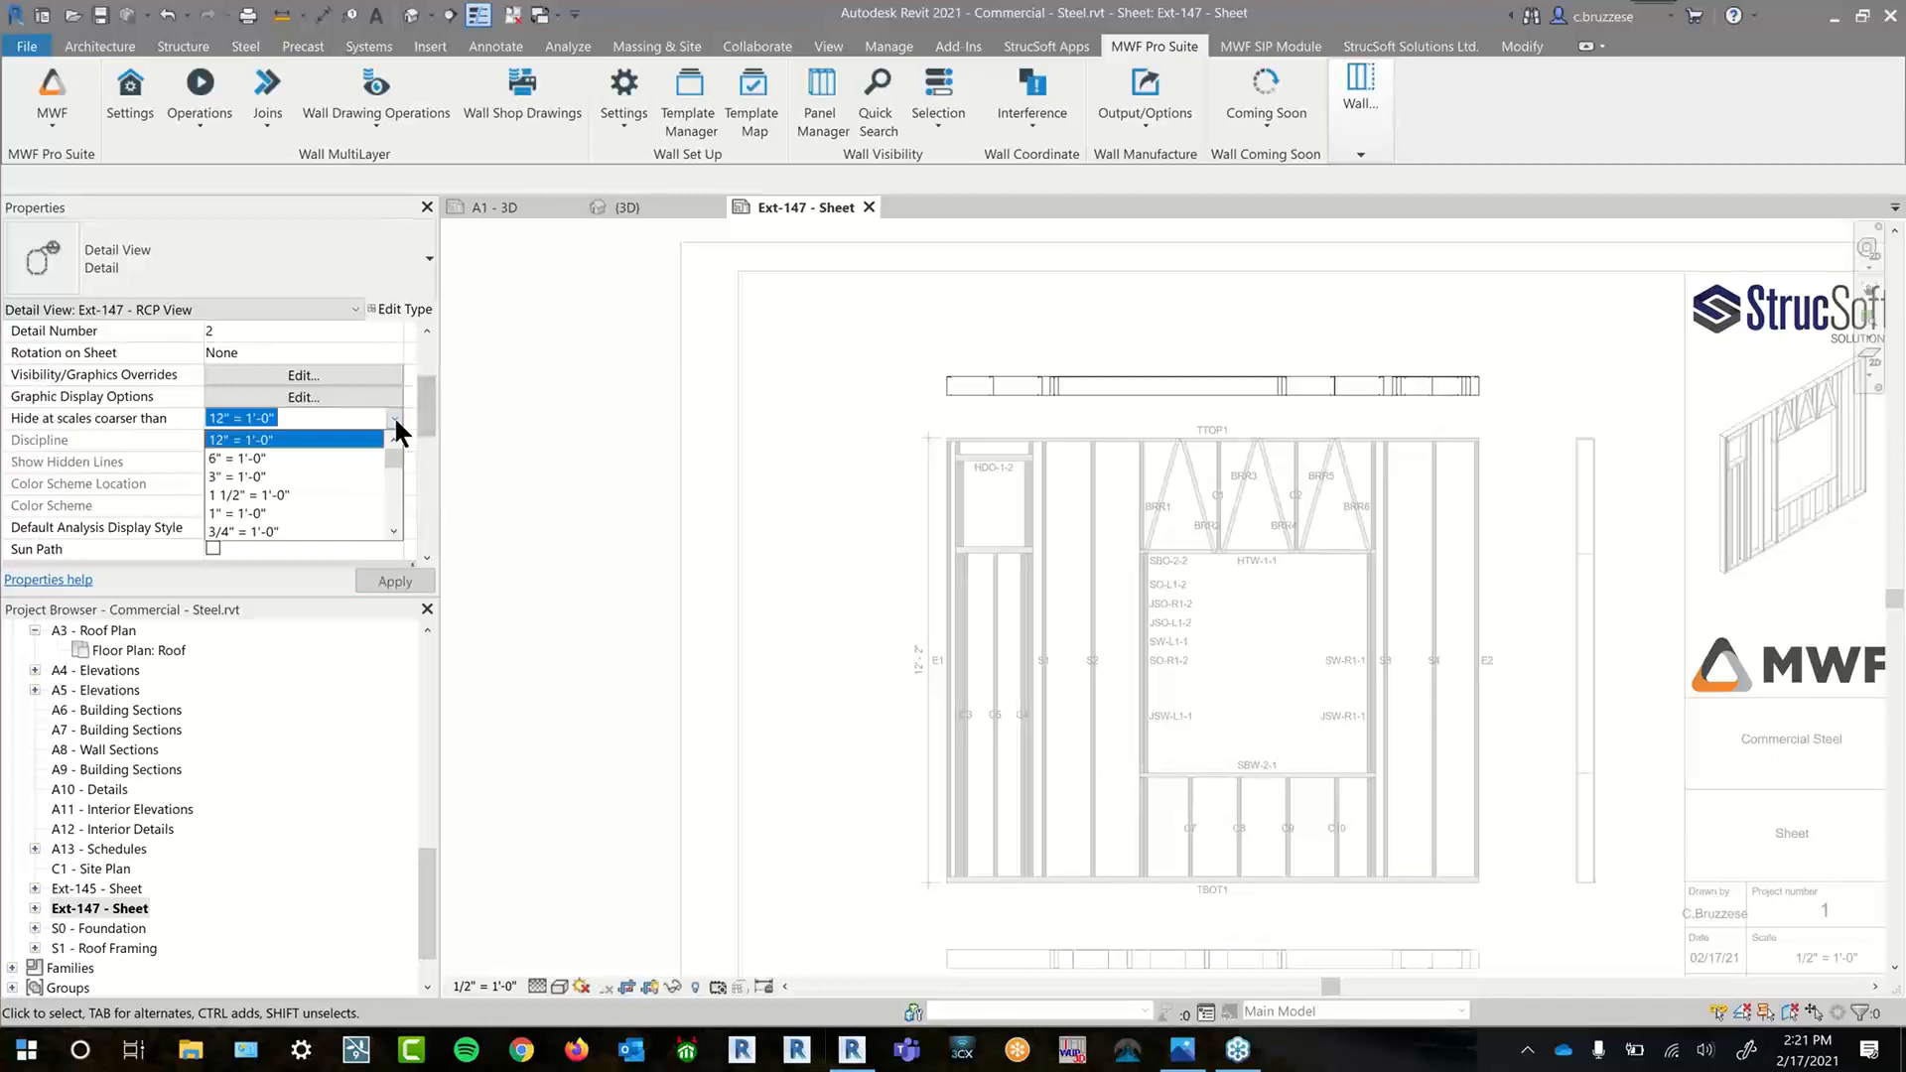
{"action": "scroll", "coordinate": [298, 487], "scroll_direction": "down", "scroll_amount": 5}
{"action": "left_click", "coordinate": [274, 532]}
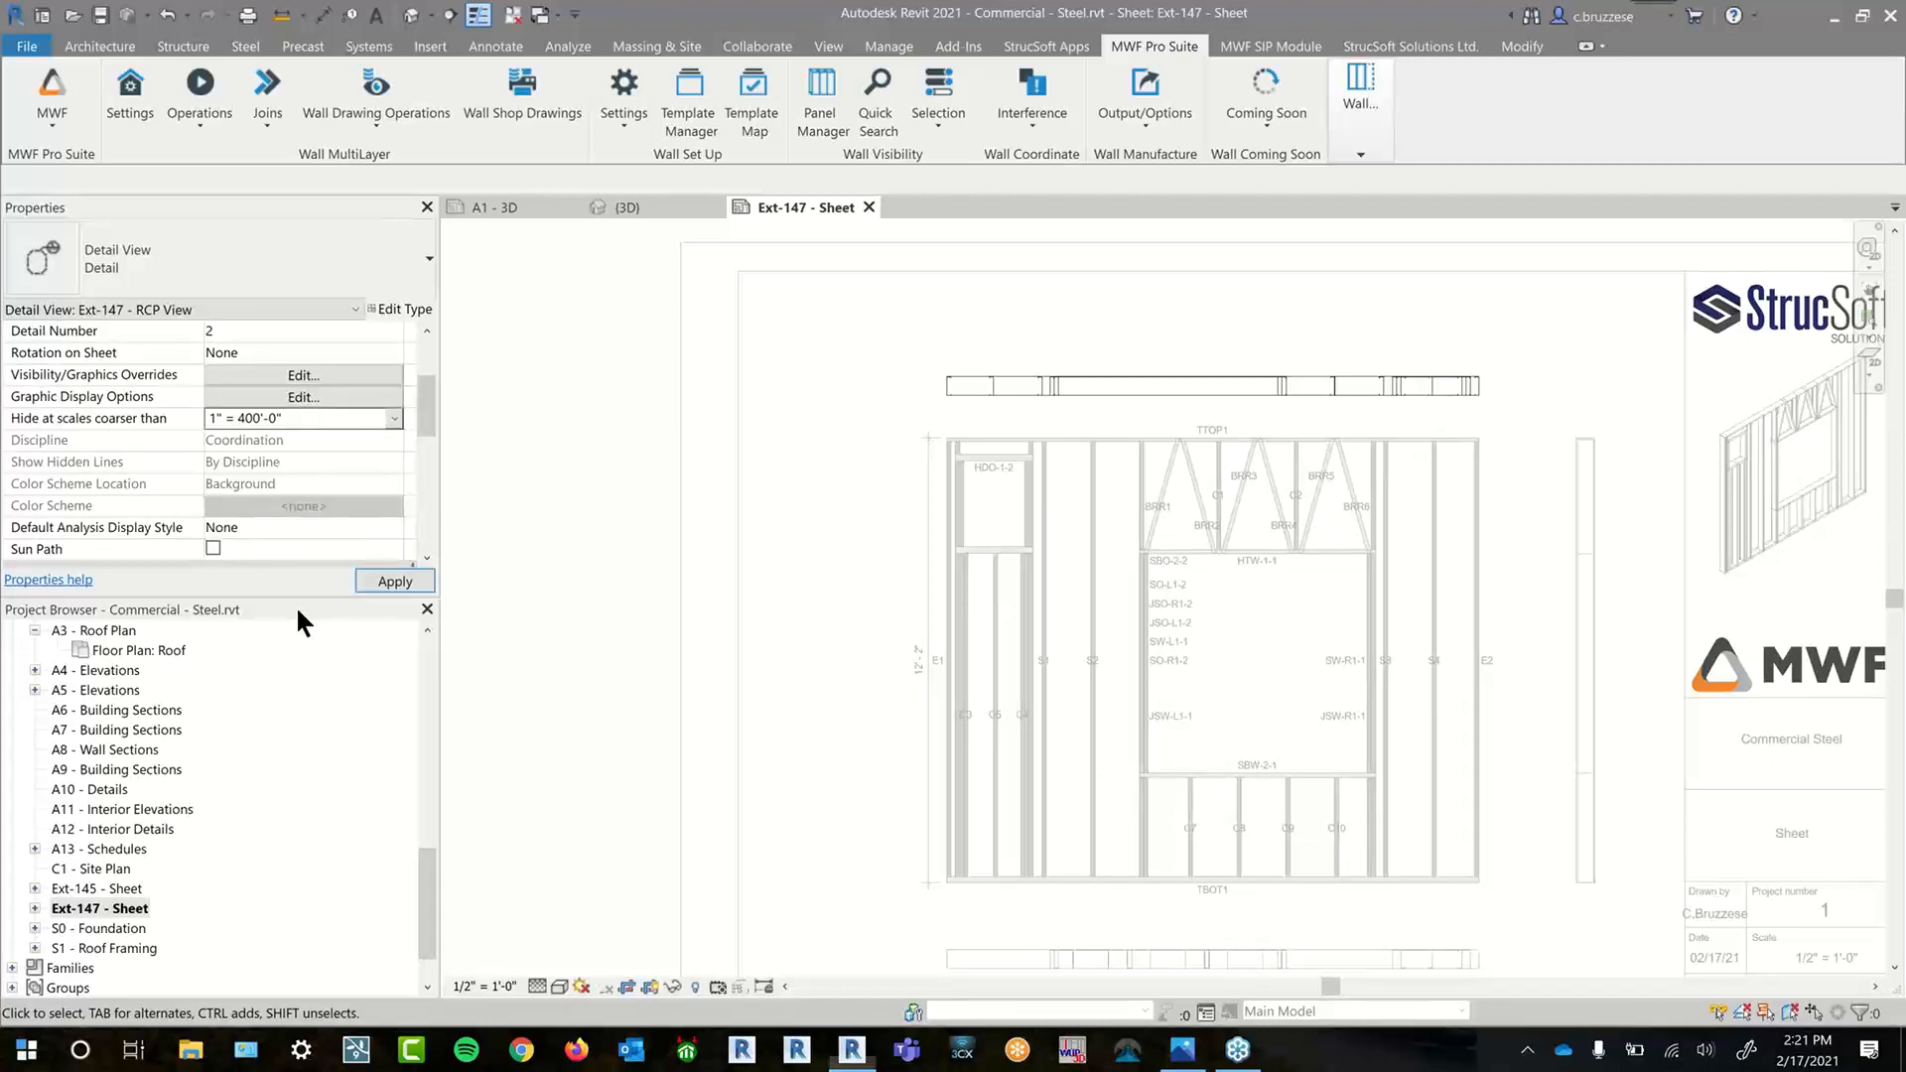
{"action": "left_click", "coordinate": [809, 761]}
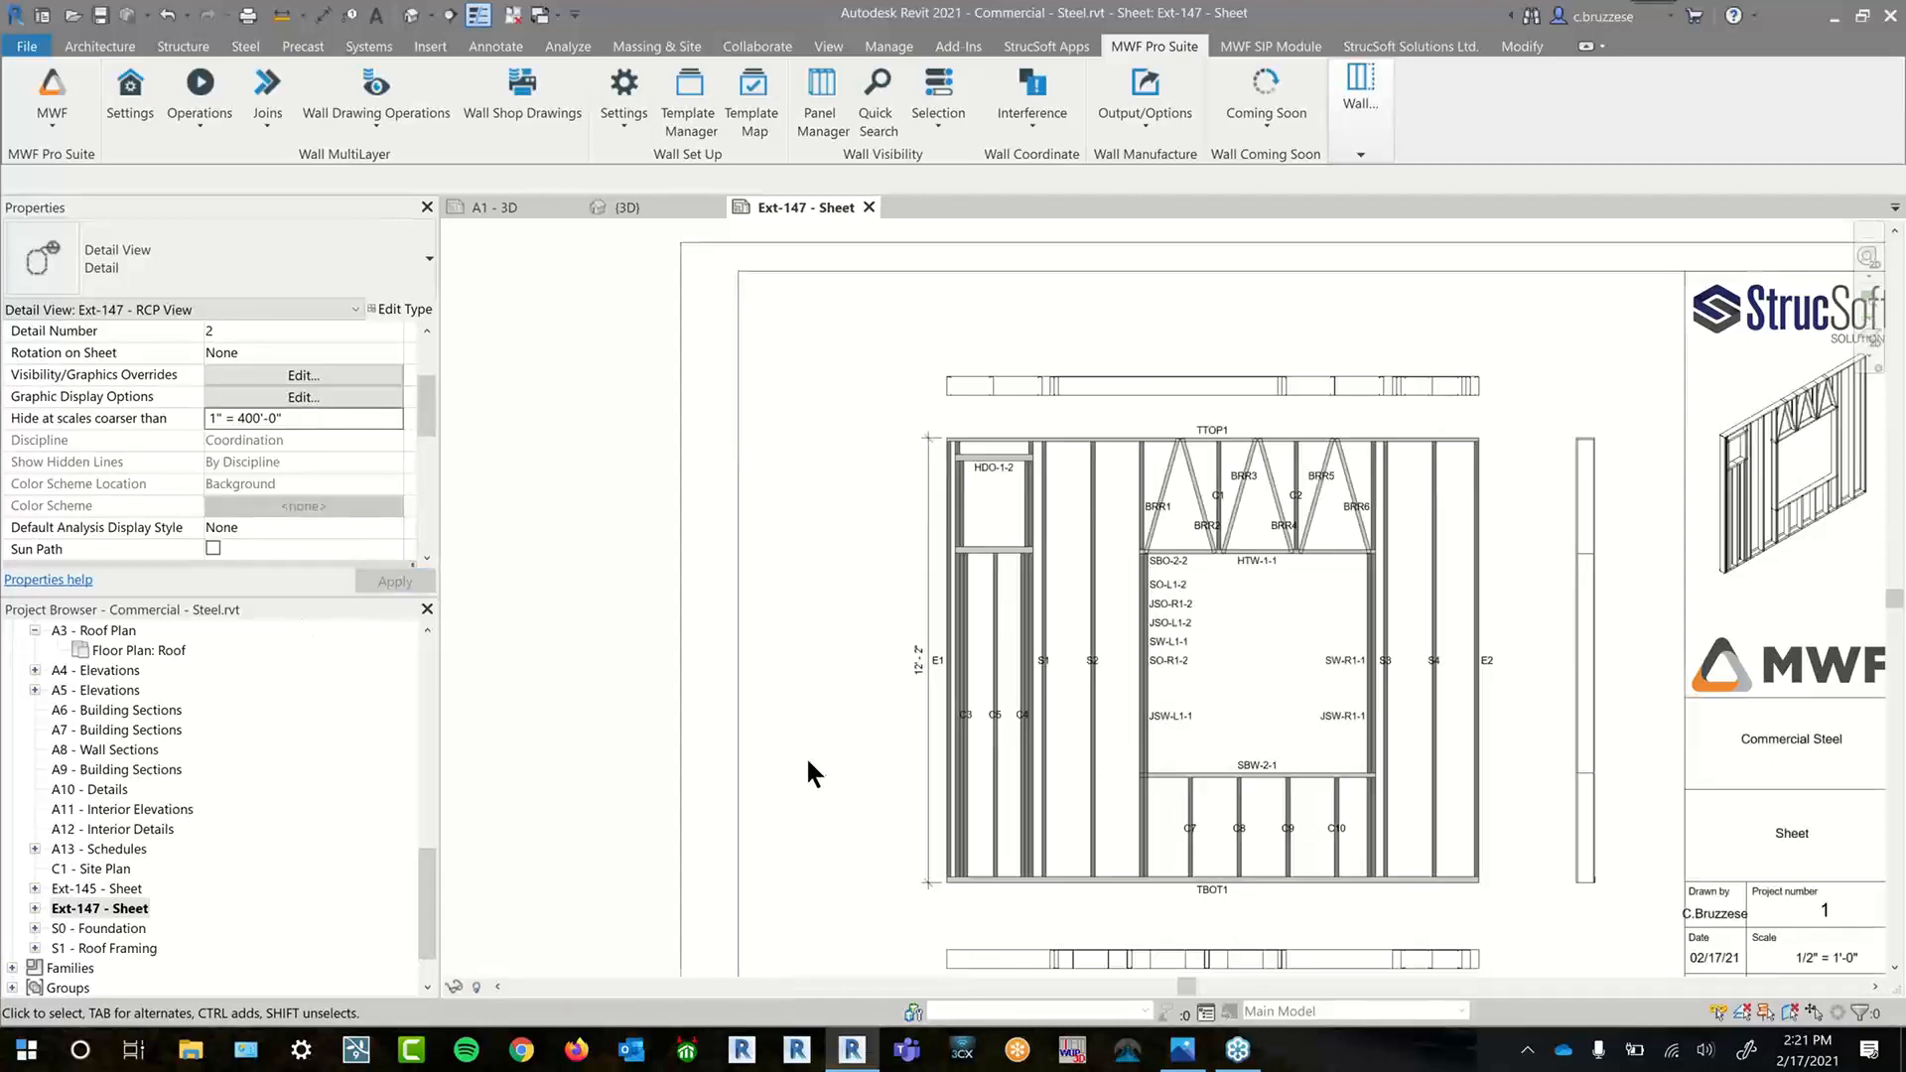
- Activate the framing elevation with hidden elements revealed and examine the section lines of the floor plan and the RCP view
{"action": "double_click", "coordinate": [1029, 839]}
{"action": "left_click", "coordinate": [695, 986]}
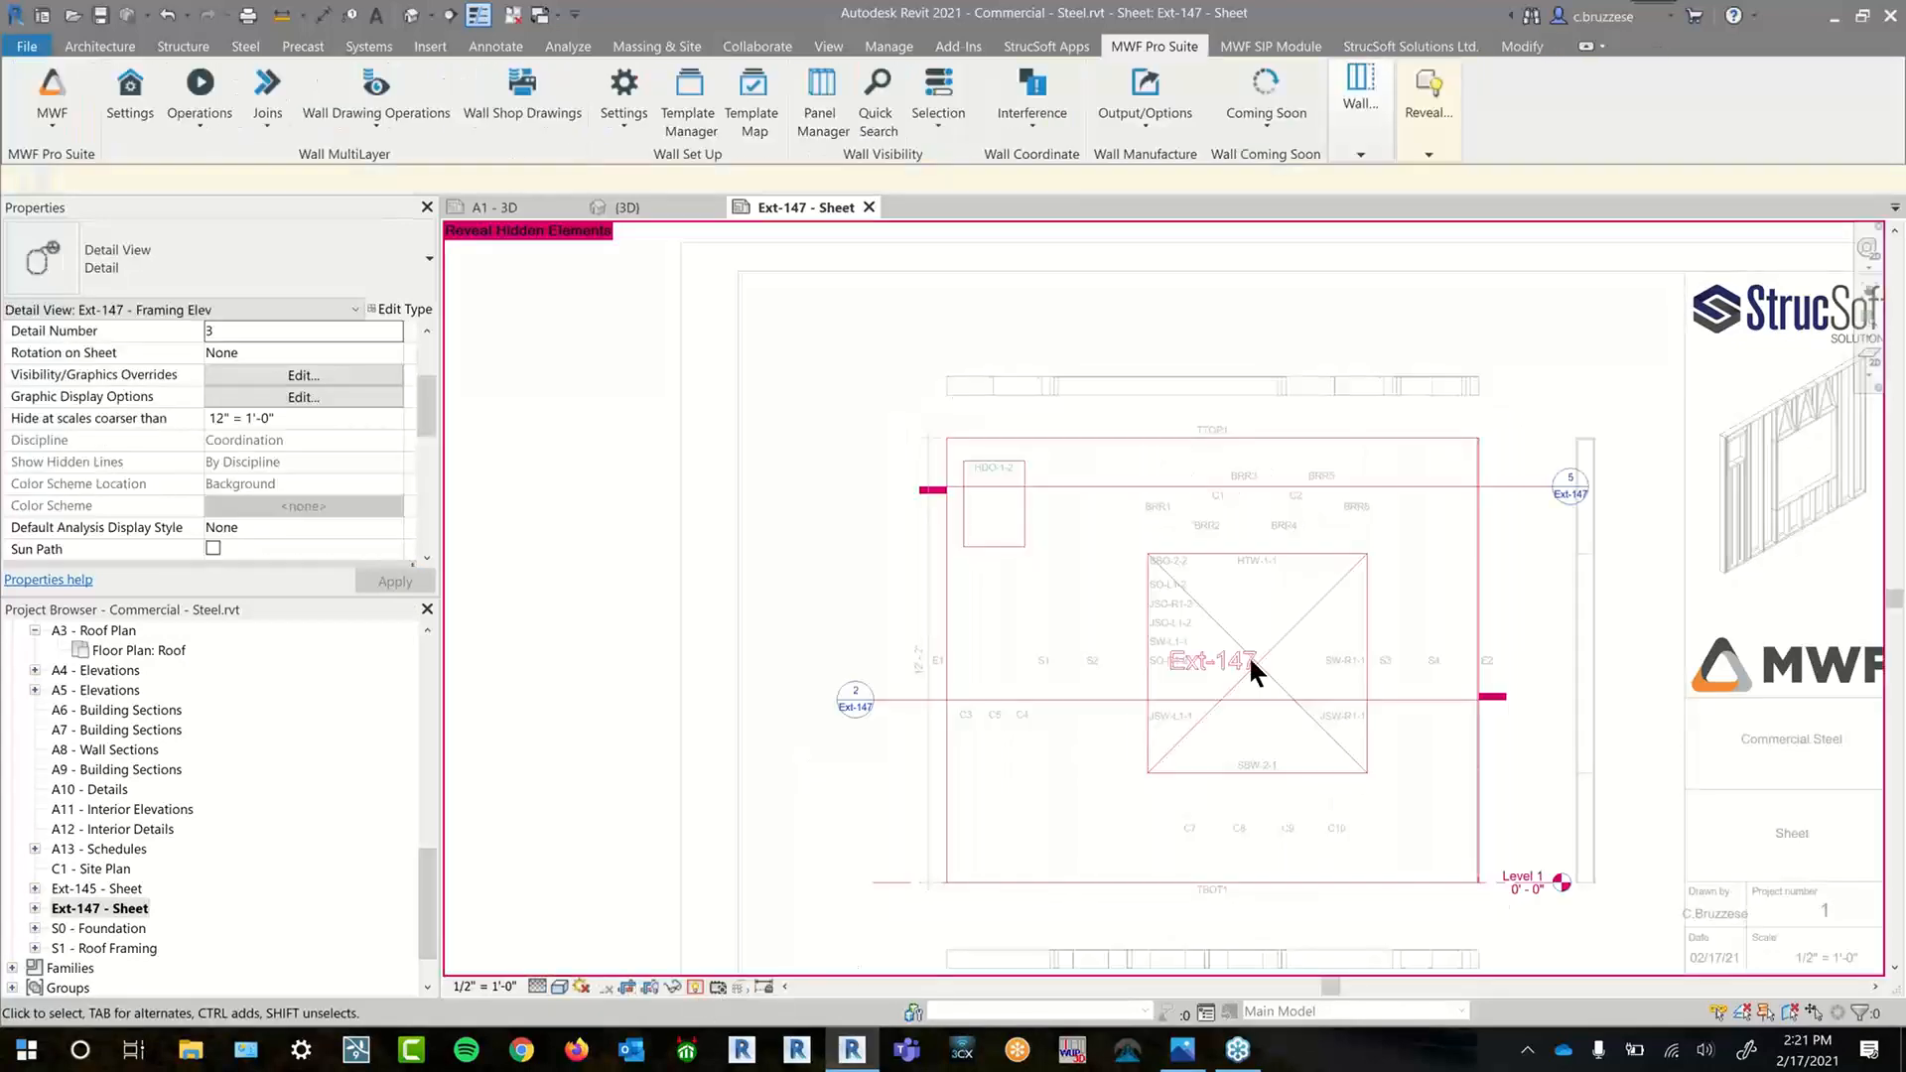
{"action": "left_click", "coordinate": [1416, 487]}
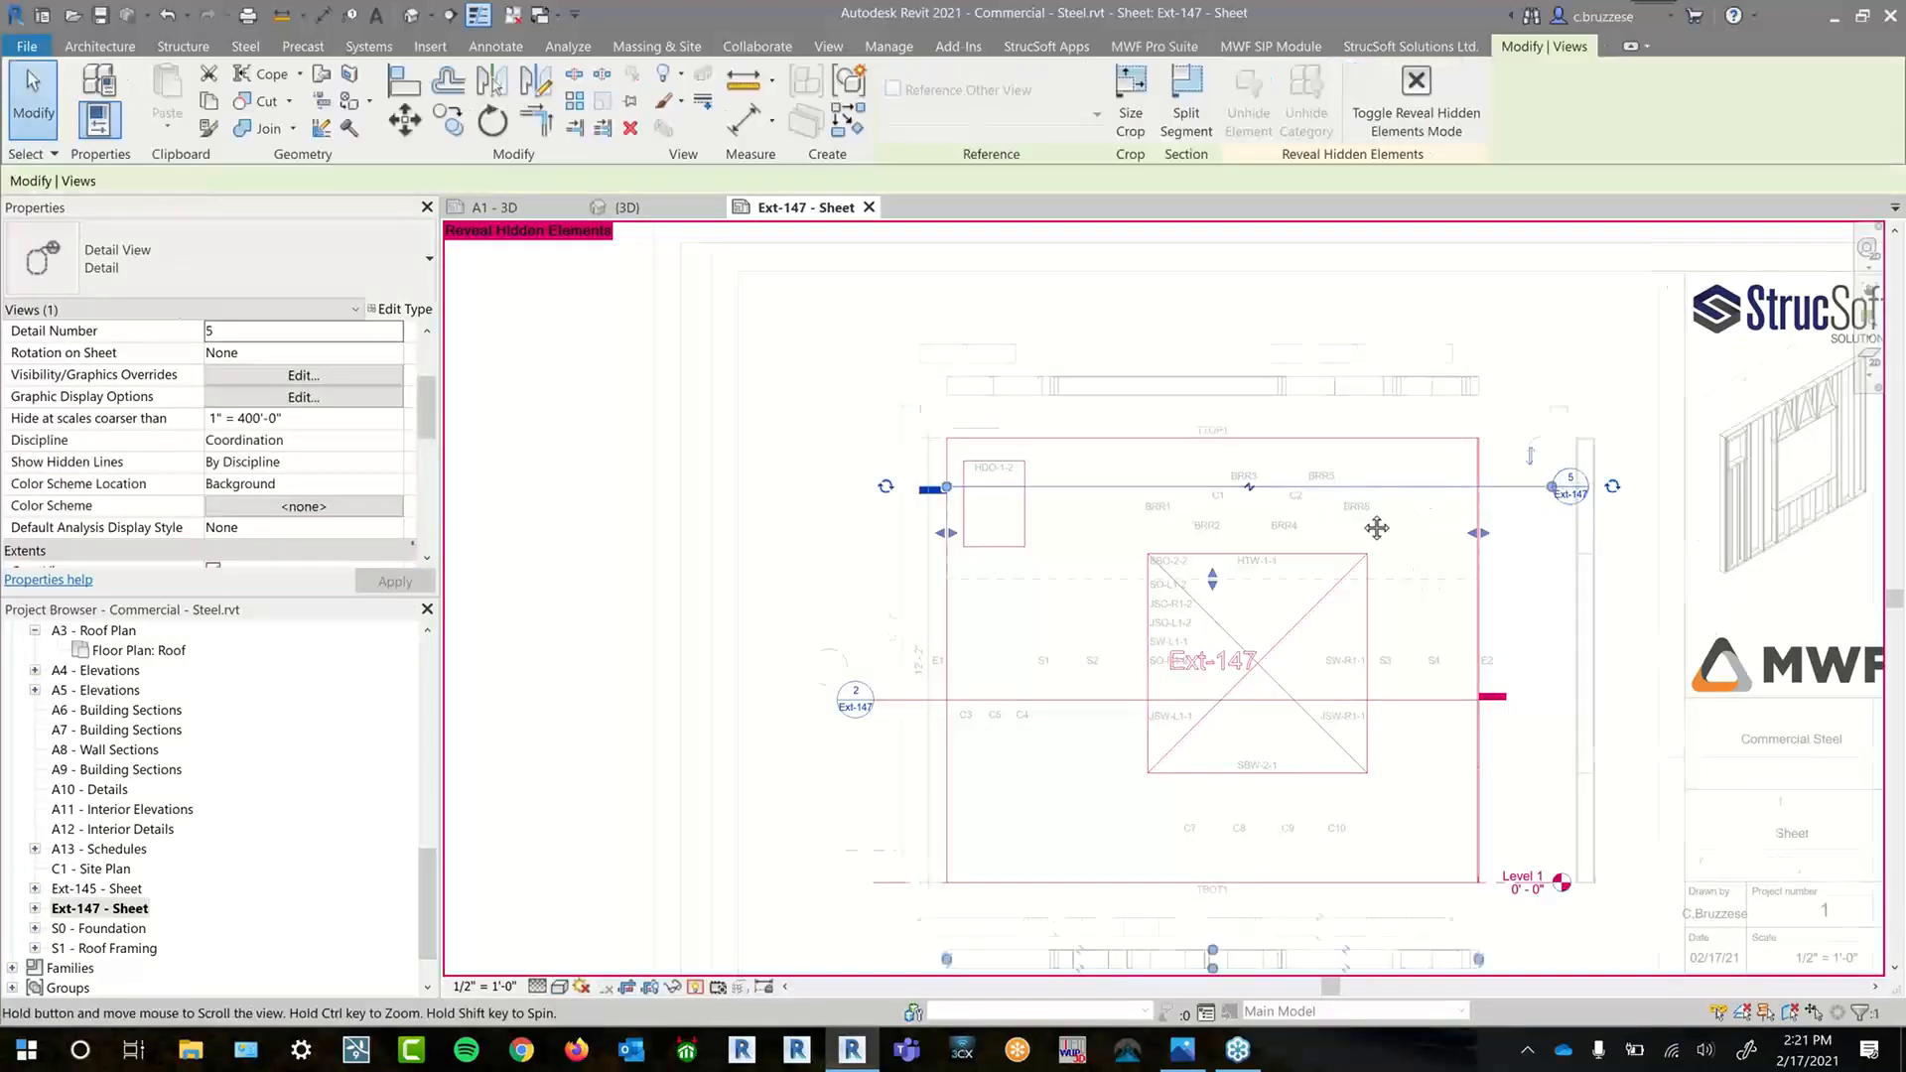
{"action": "middle_click_drag", "start_coordinate": [1427, 556], "coordinate": [1373, 496]}
{"action": "left_click", "coordinate": [1353, 640]}
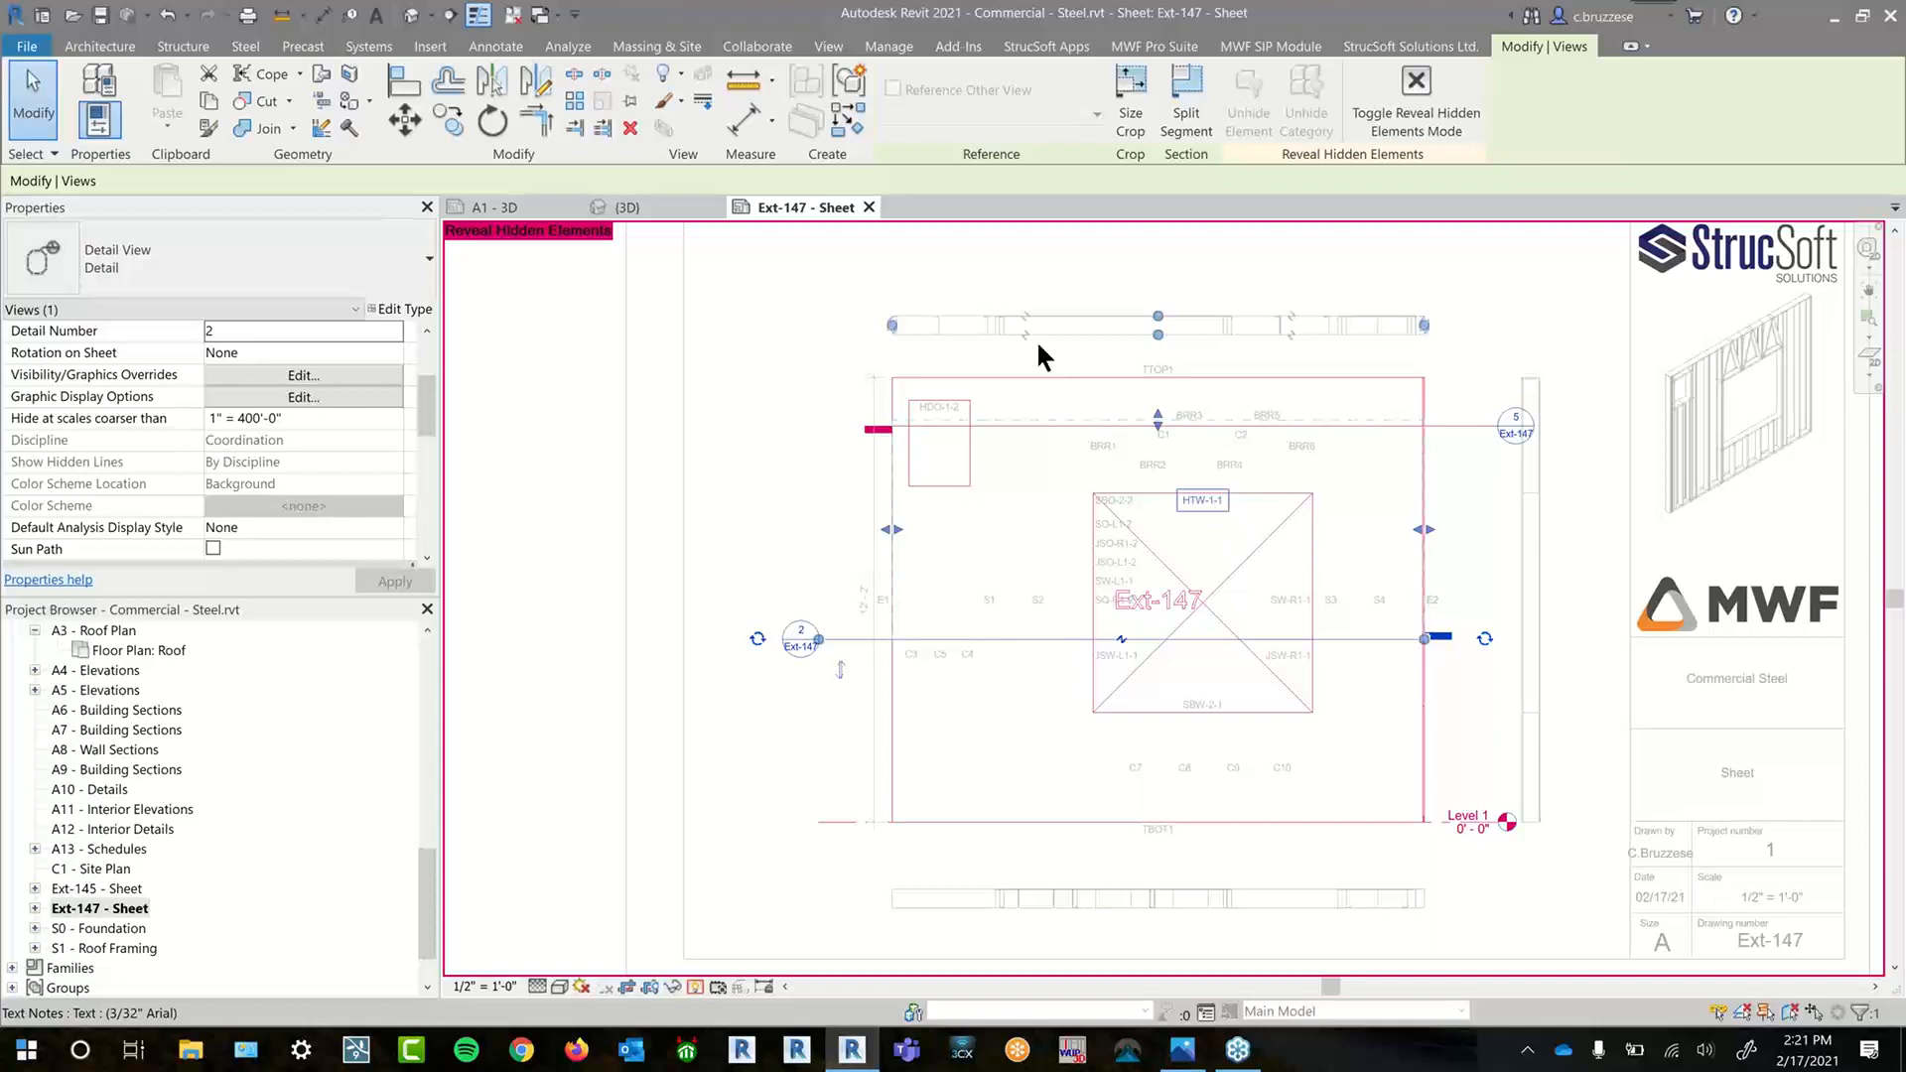
{"action": "middle_click_drag", "start_coordinate": [778, 739], "coordinate": [754, 740]}
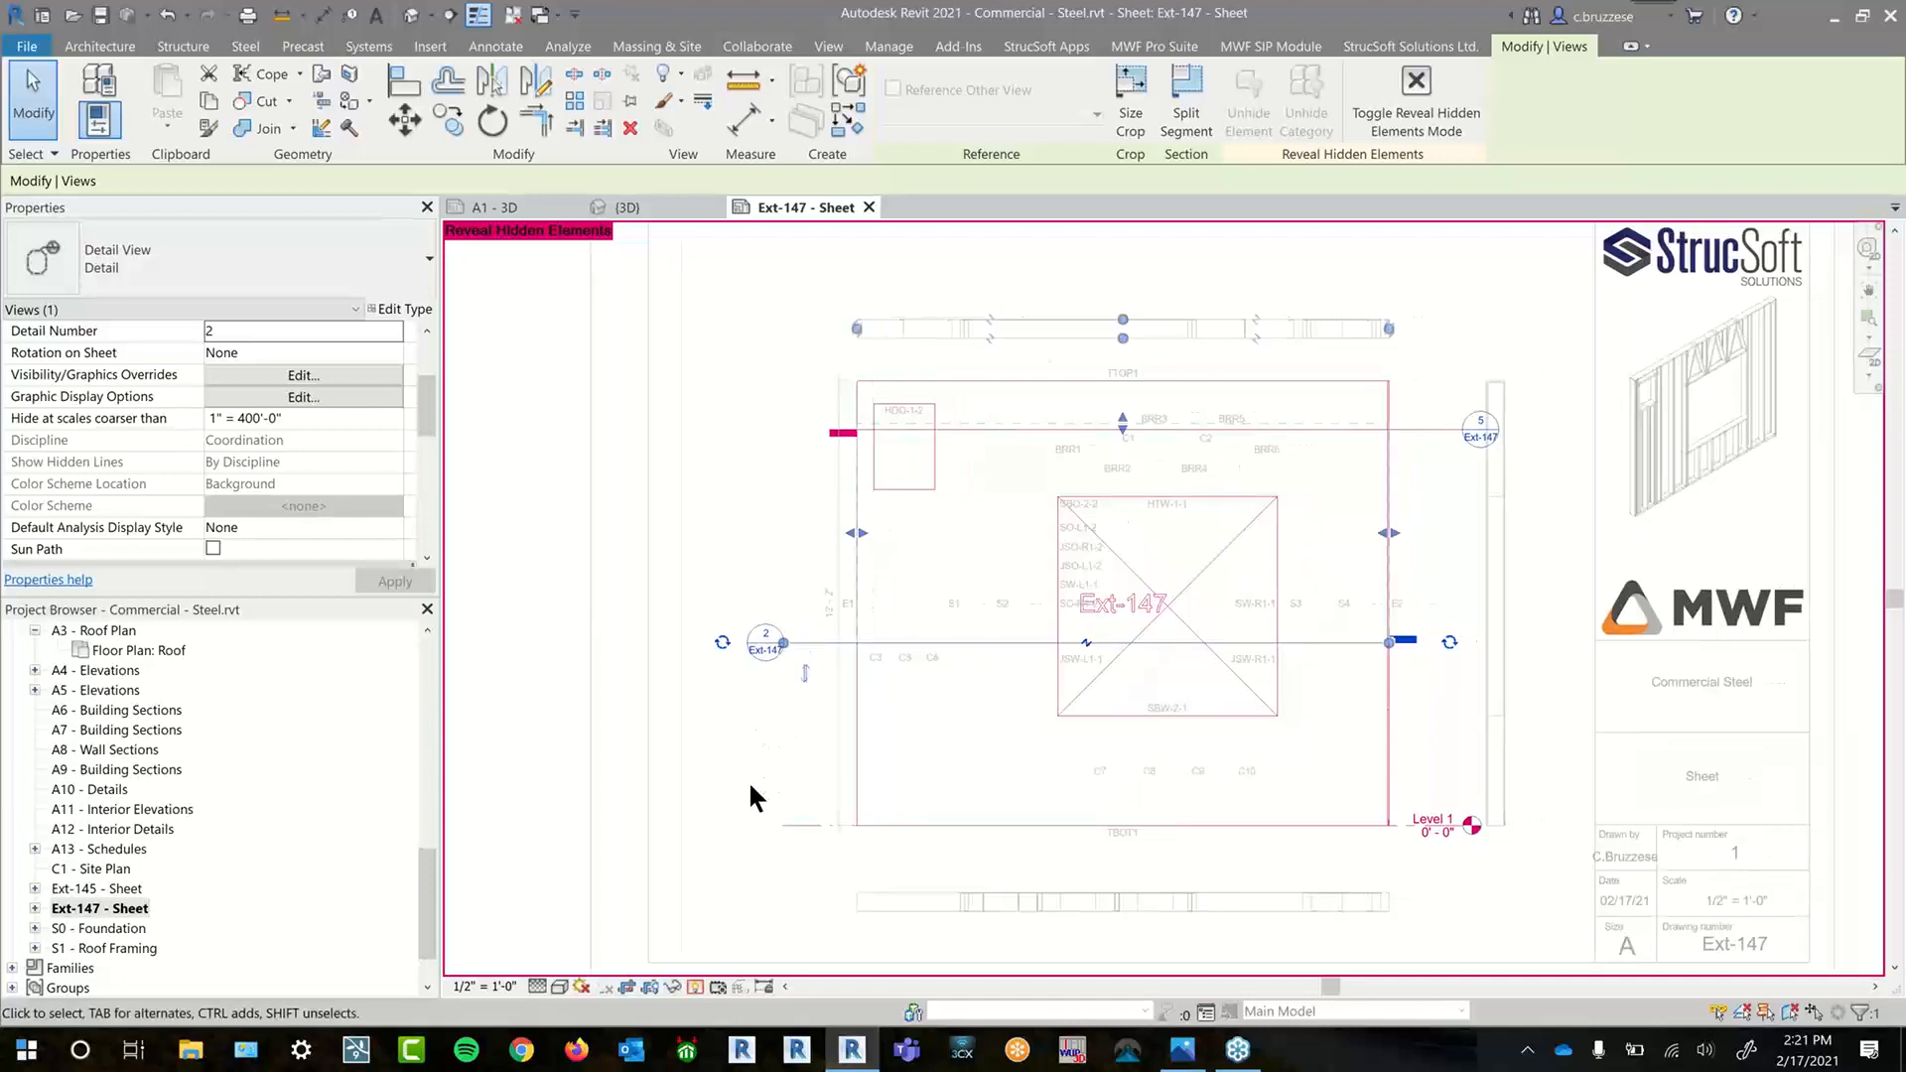
- Reopen the ML Shops 11x17 settings in the Wall Drawings Manager and move the dialogs aside to expose the RCP section line
{"action": "left_click", "coordinate": [1186, 45]}
{"action": "left_click", "coordinate": [386, 119]}
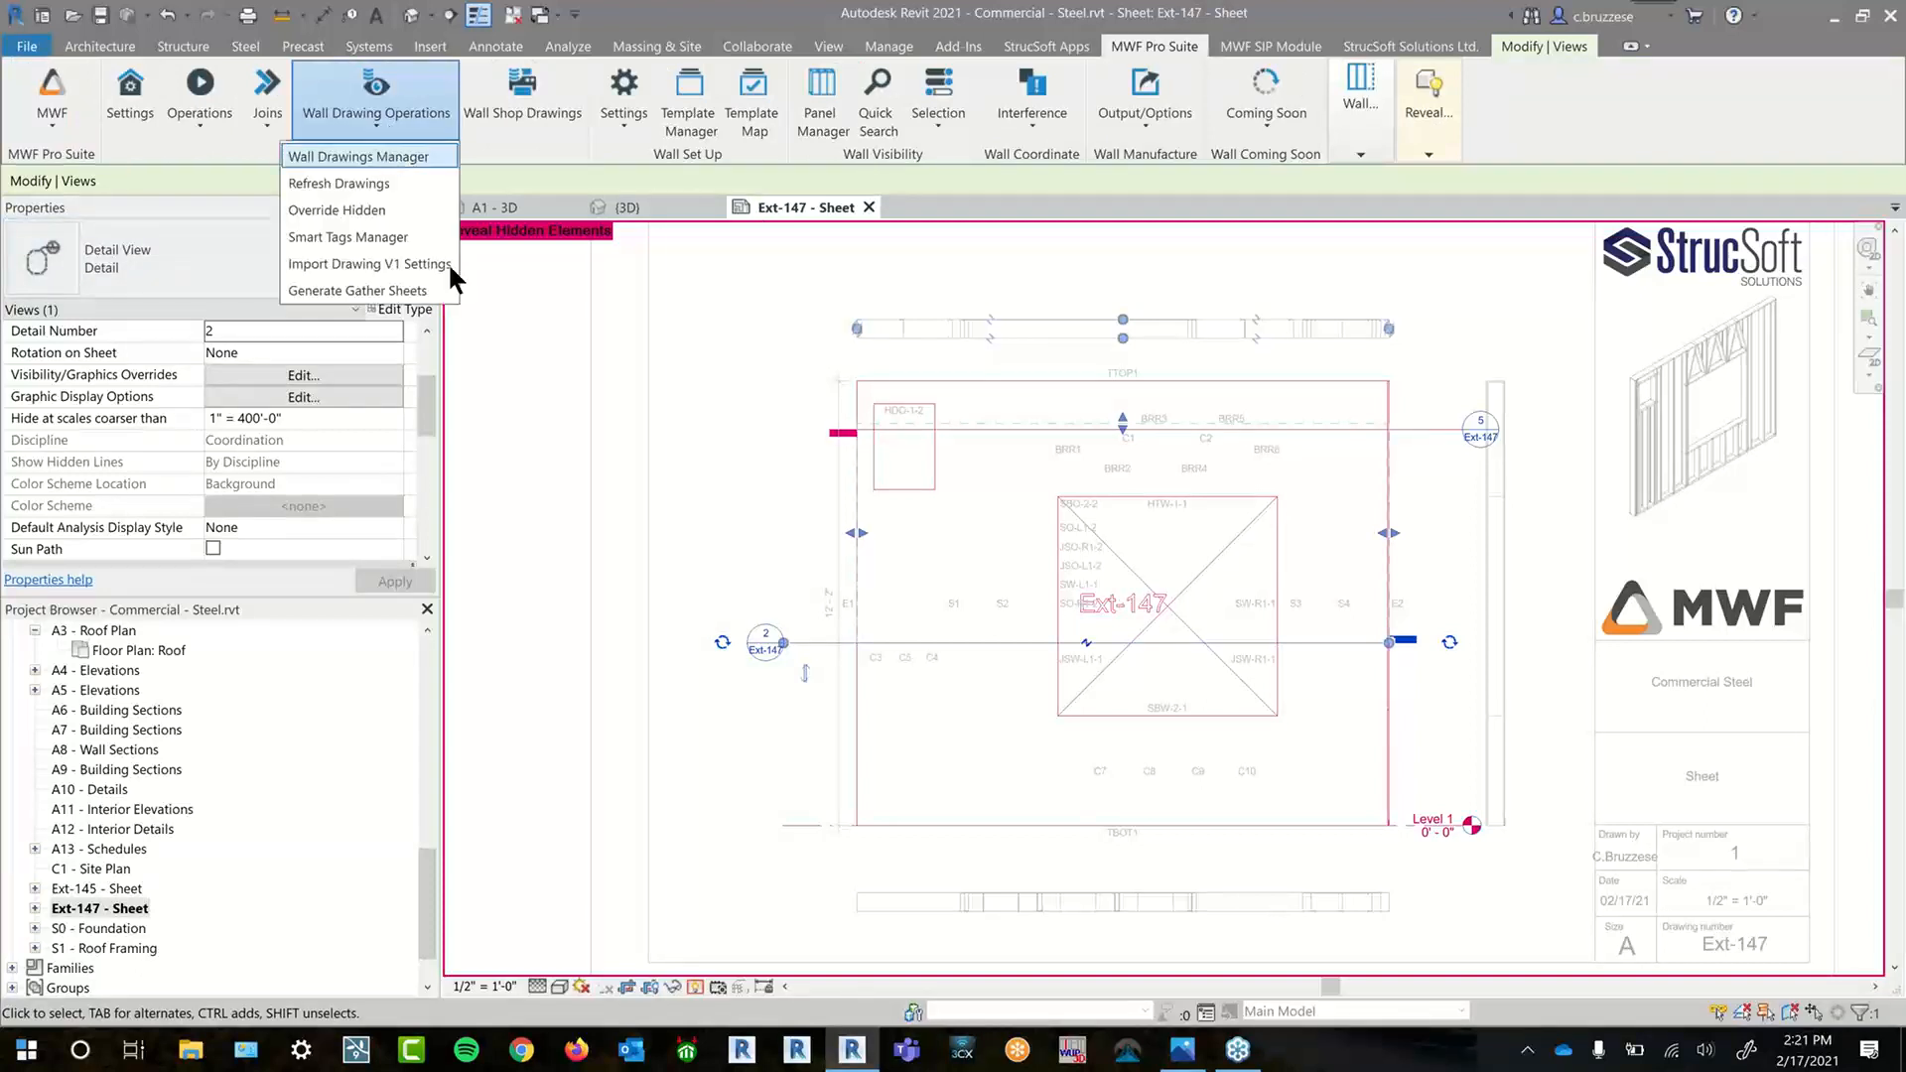
{"action": "left_click", "coordinate": [449, 262]}
{"action": "left_click_drag", "start_coordinate": [943, 240], "coordinate": [298, 253]}
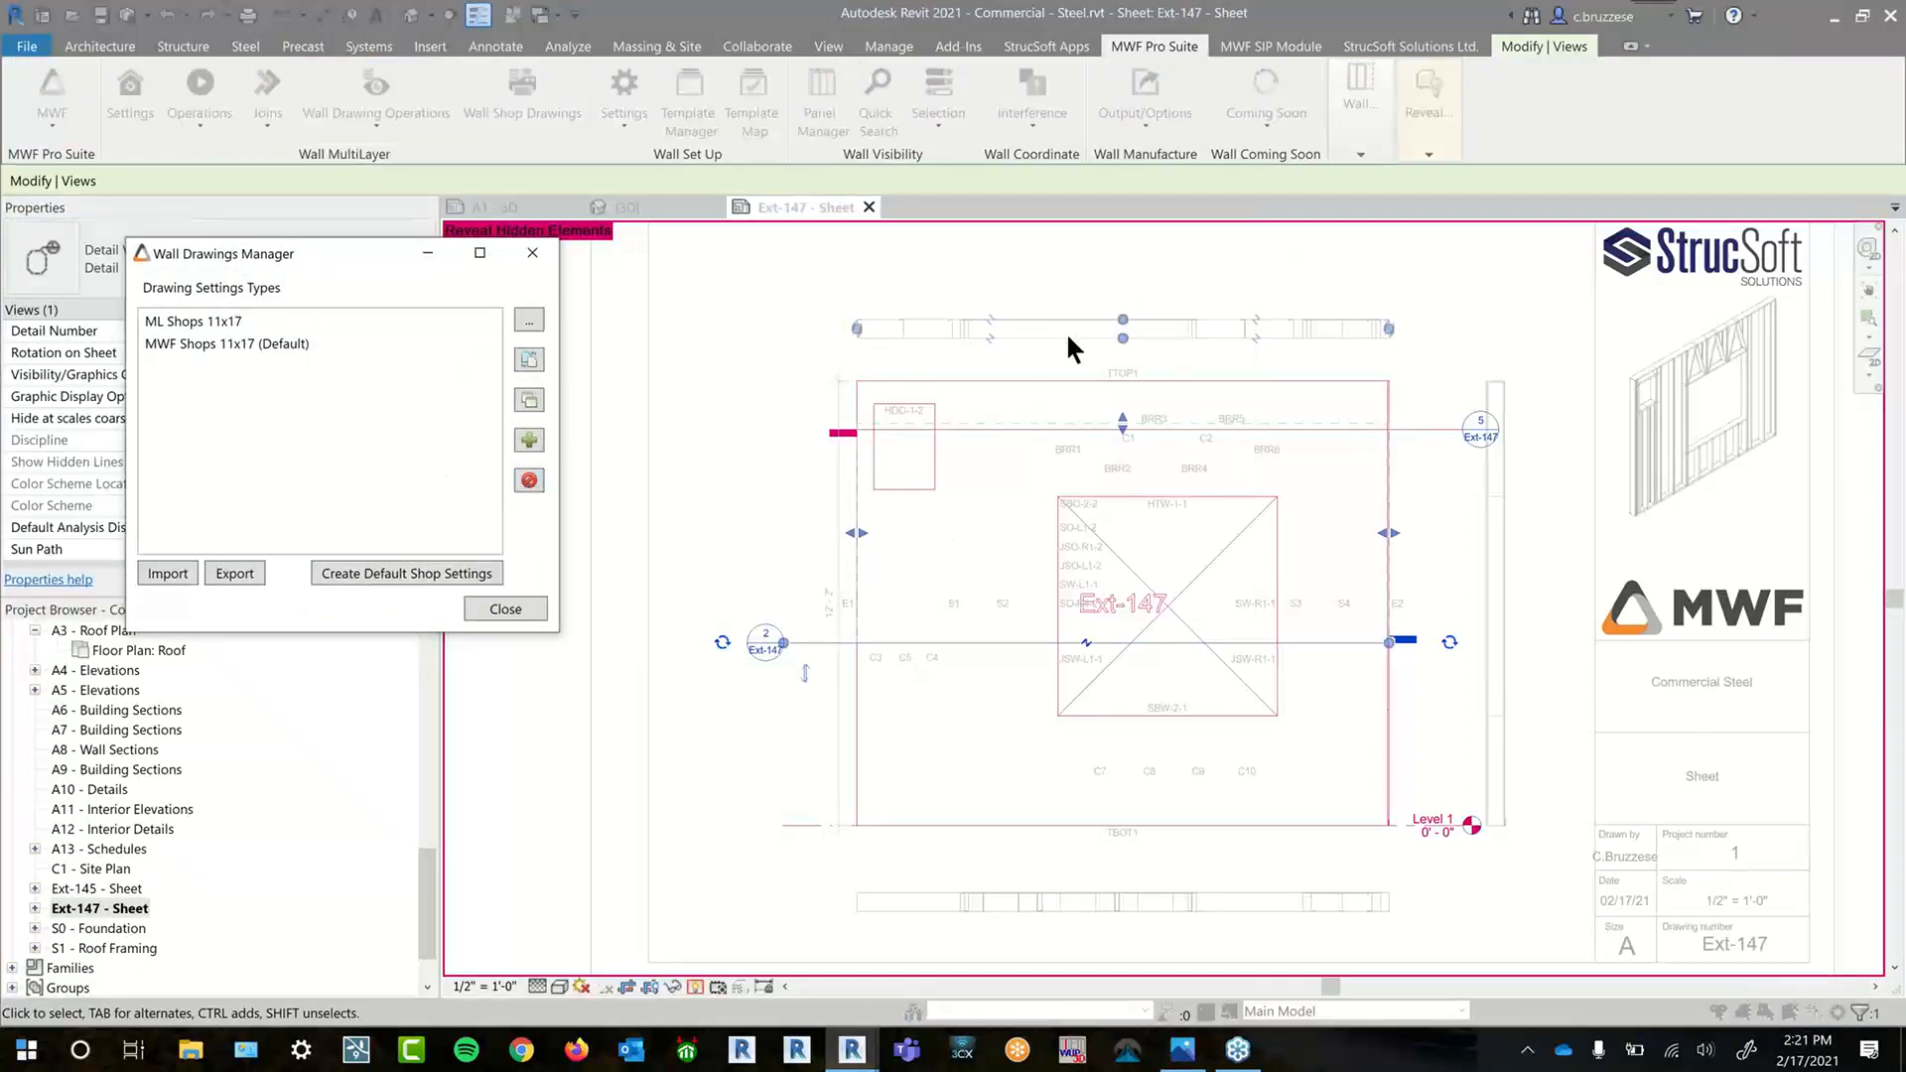
{"action": "left_click", "coordinate": [336, 322]}
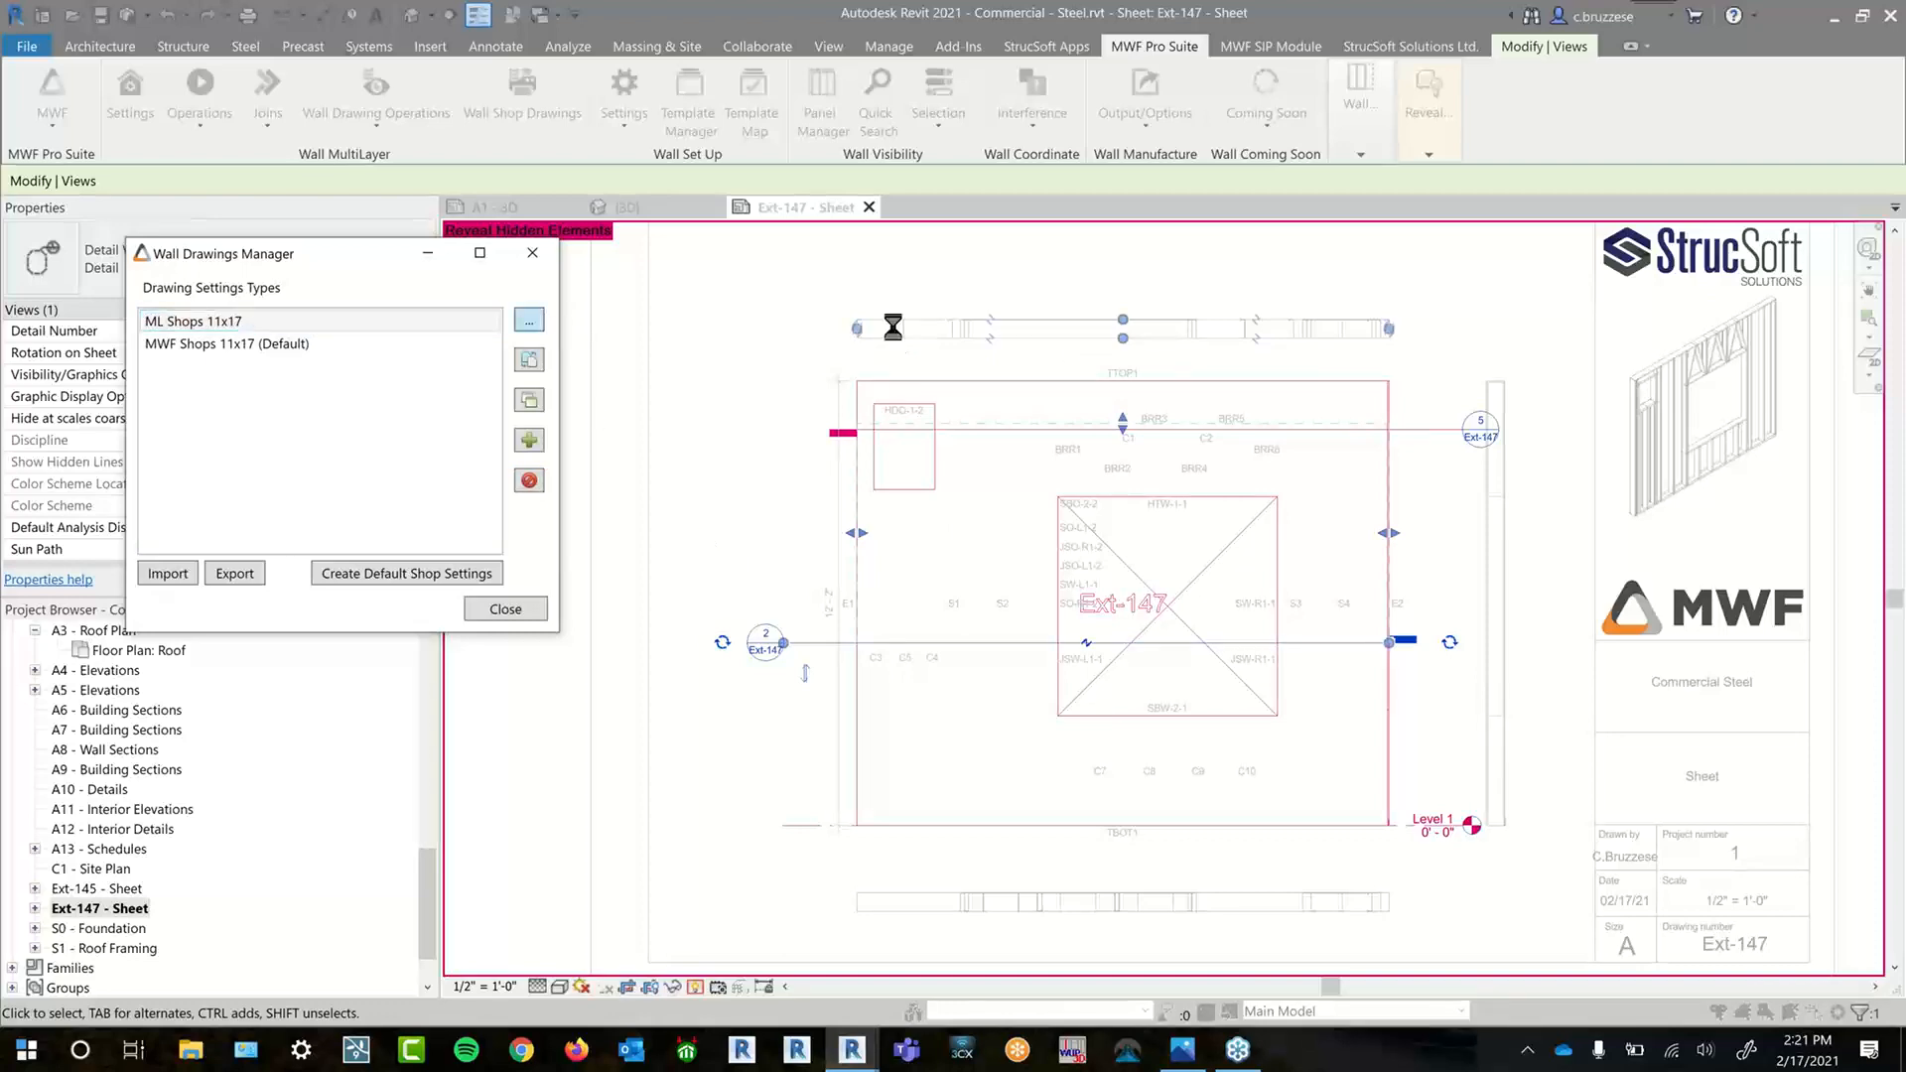
{"action": "mouse_move", "coordinate": [1003, 62]}
{"action": "left_mouse_down"}
{"action": "mouse_move", "coordinate": [592, 117]}
{"action": "mouse_move", "coordinate": [475, 111]}
{"action": "left_mouse_up"}
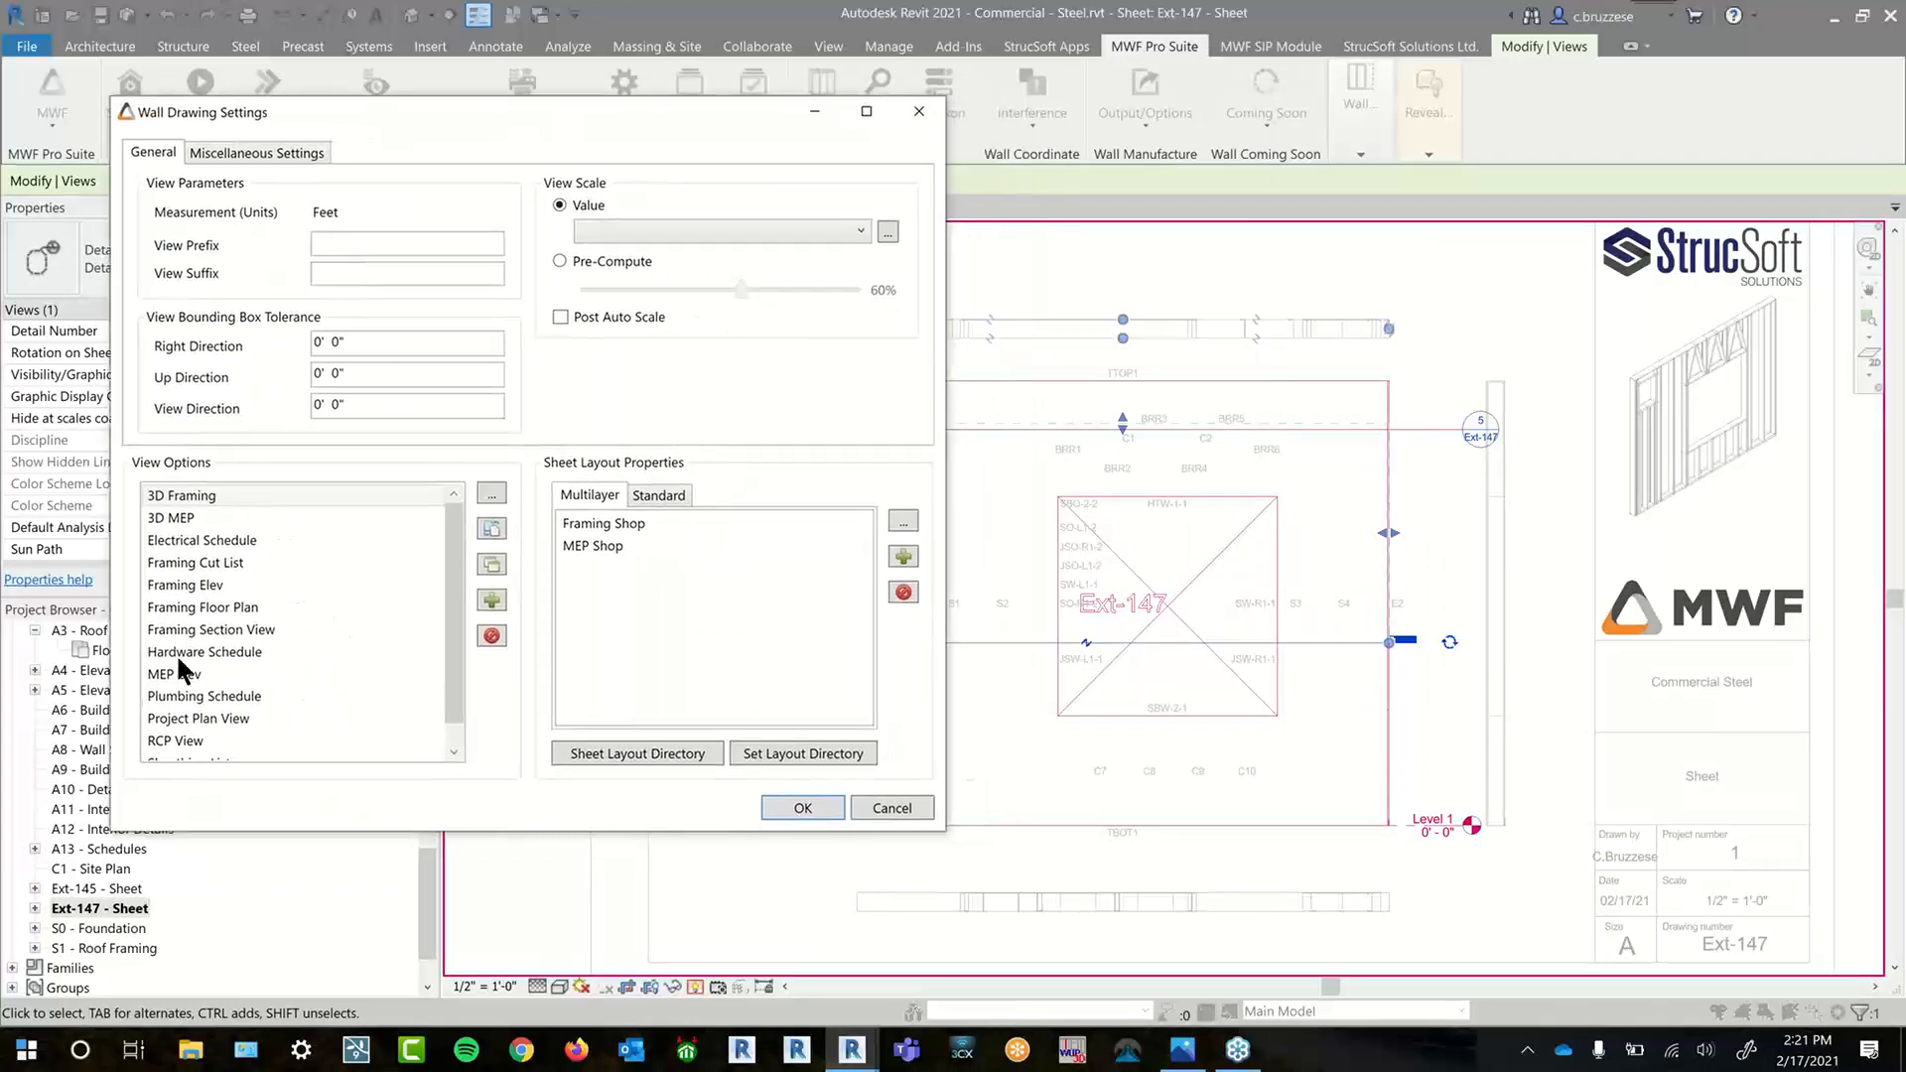
- Examine the RCP View's Cut Plane and Clipping Height from Bottom of Panel settings, and close all drawing settings dialogs without saving
{"action": "double_click", "coordinate": [171, 740]}
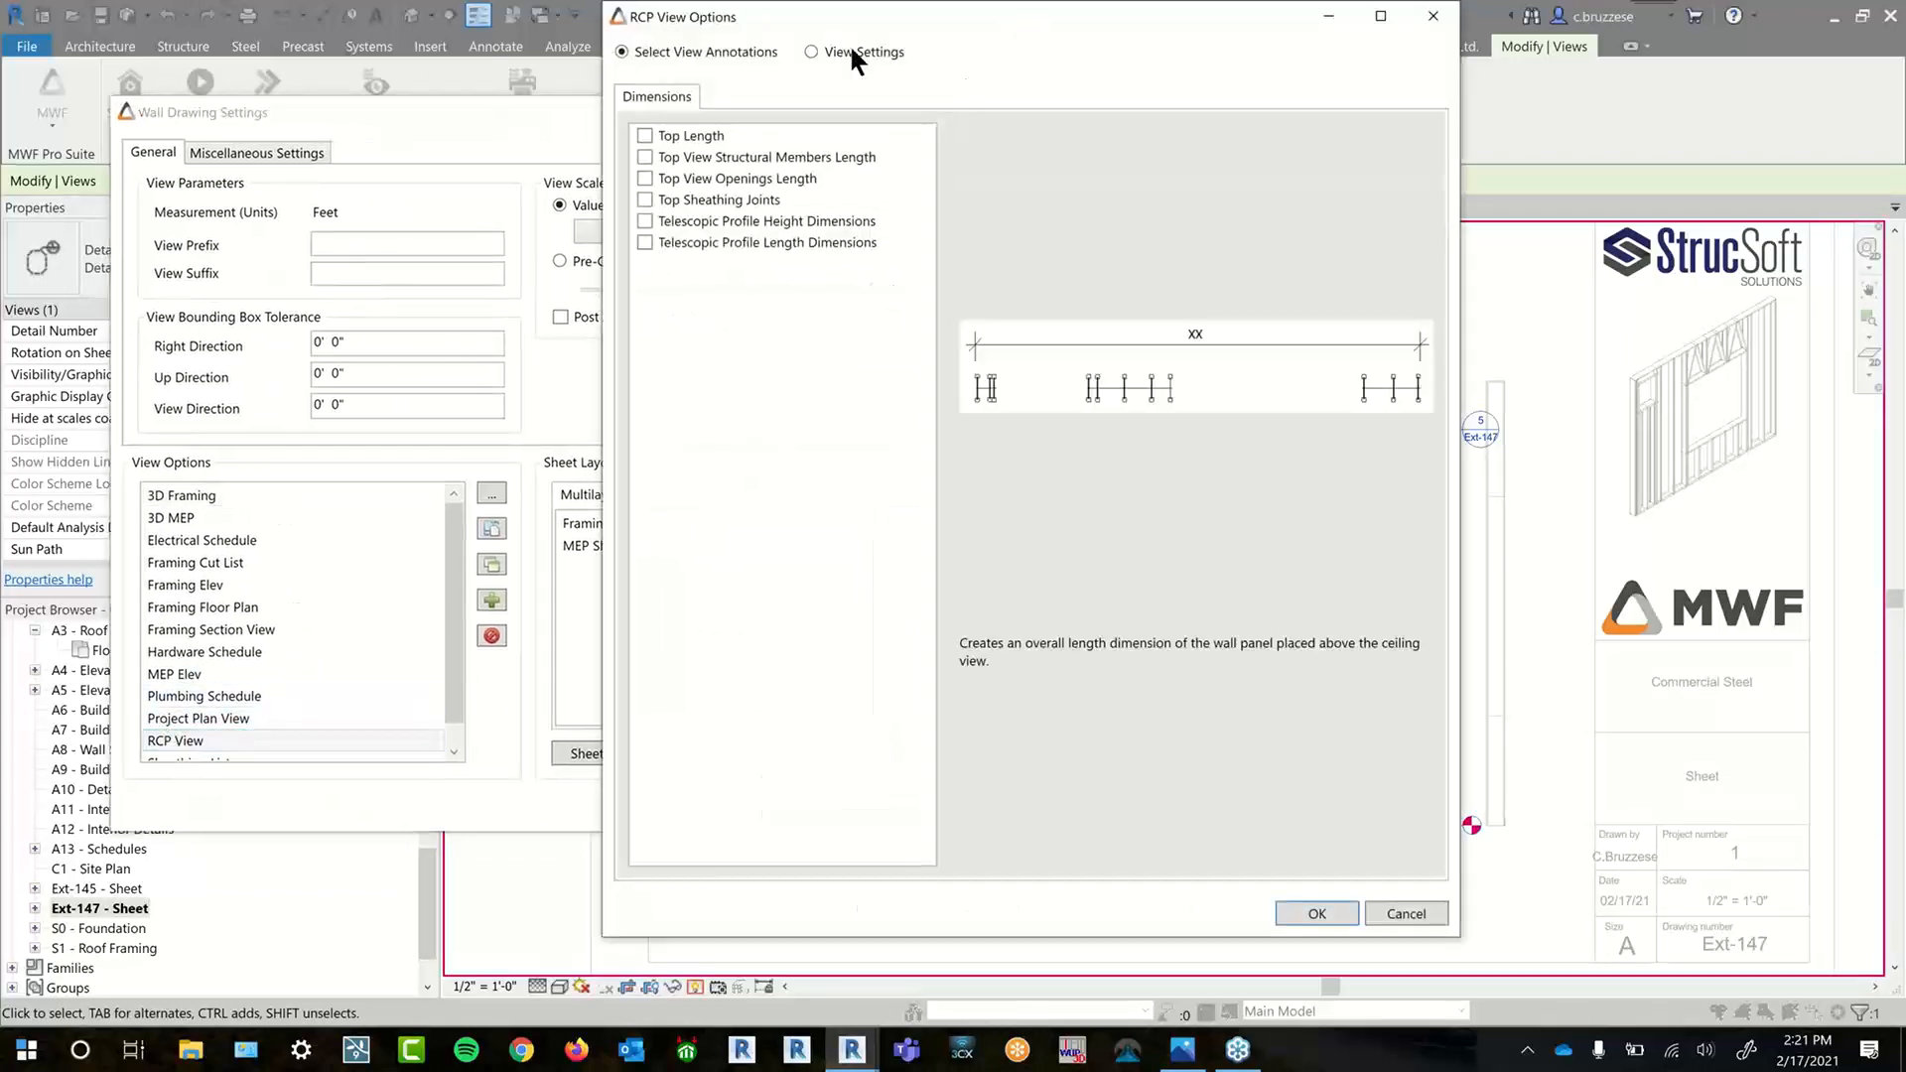
{"action": "left_click_drag", "start_coordinate": [849, 44], "coordinate": [401, 122]}
{"action": "left_click", "coordinate": [401, 122]}
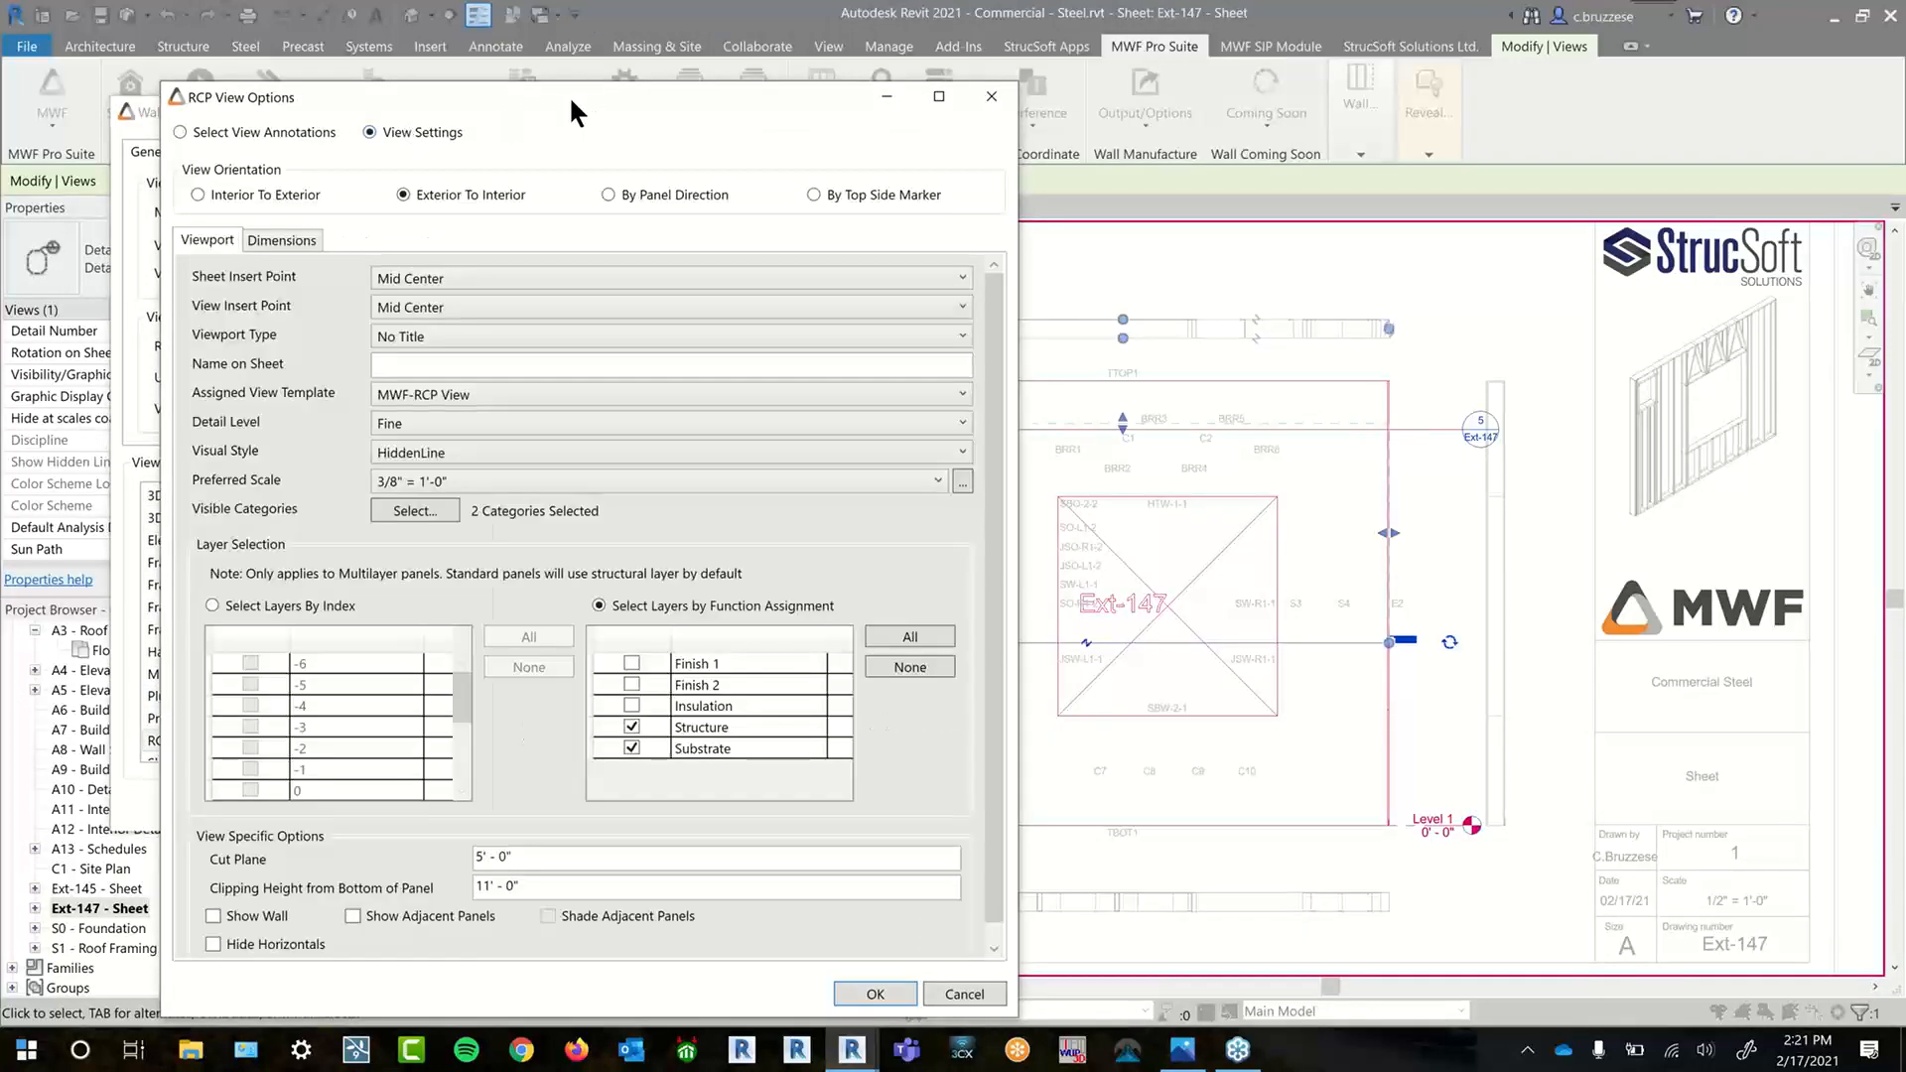
{"action": "left_click_drag", "start_coordinate": [560, 86], "coordinate": [538, 11]}
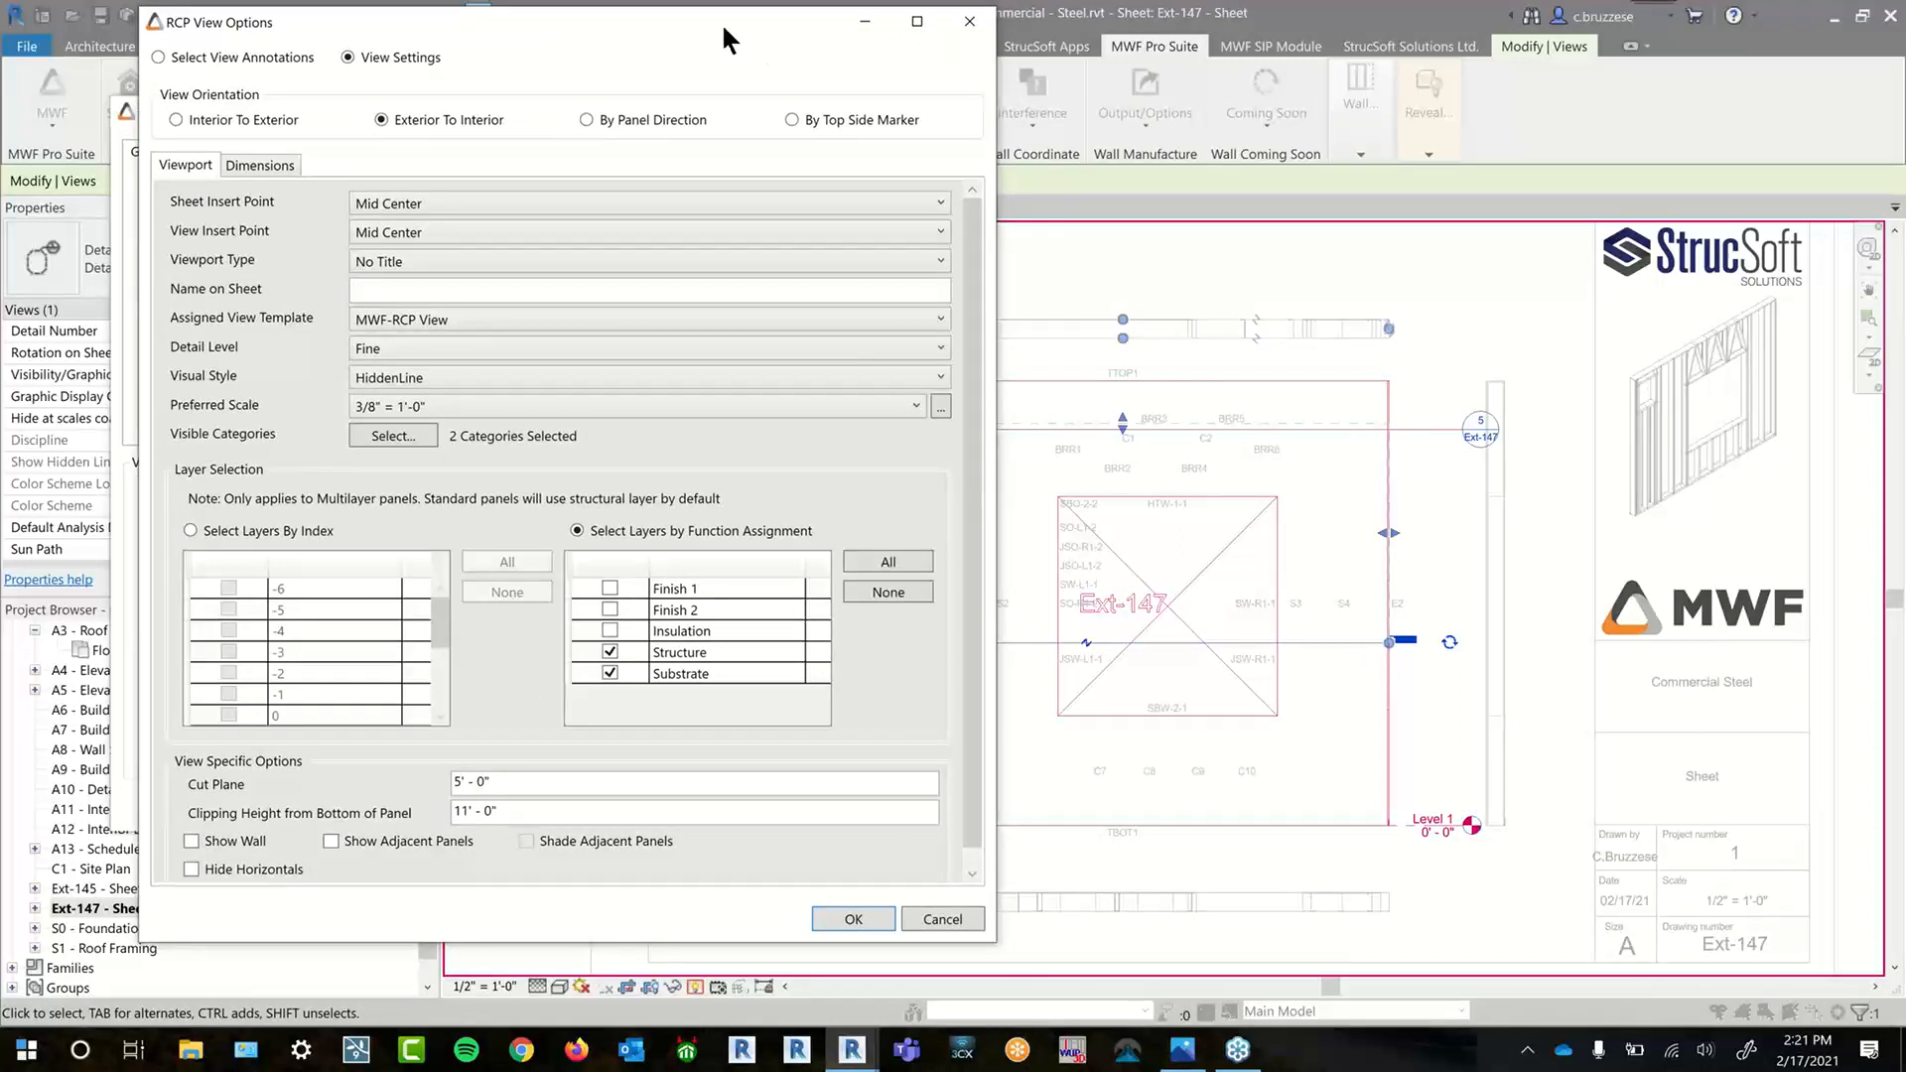
{"action": "left_click_drag", "start_coordinate": [721, 22], "coordinate": [635, 17]}
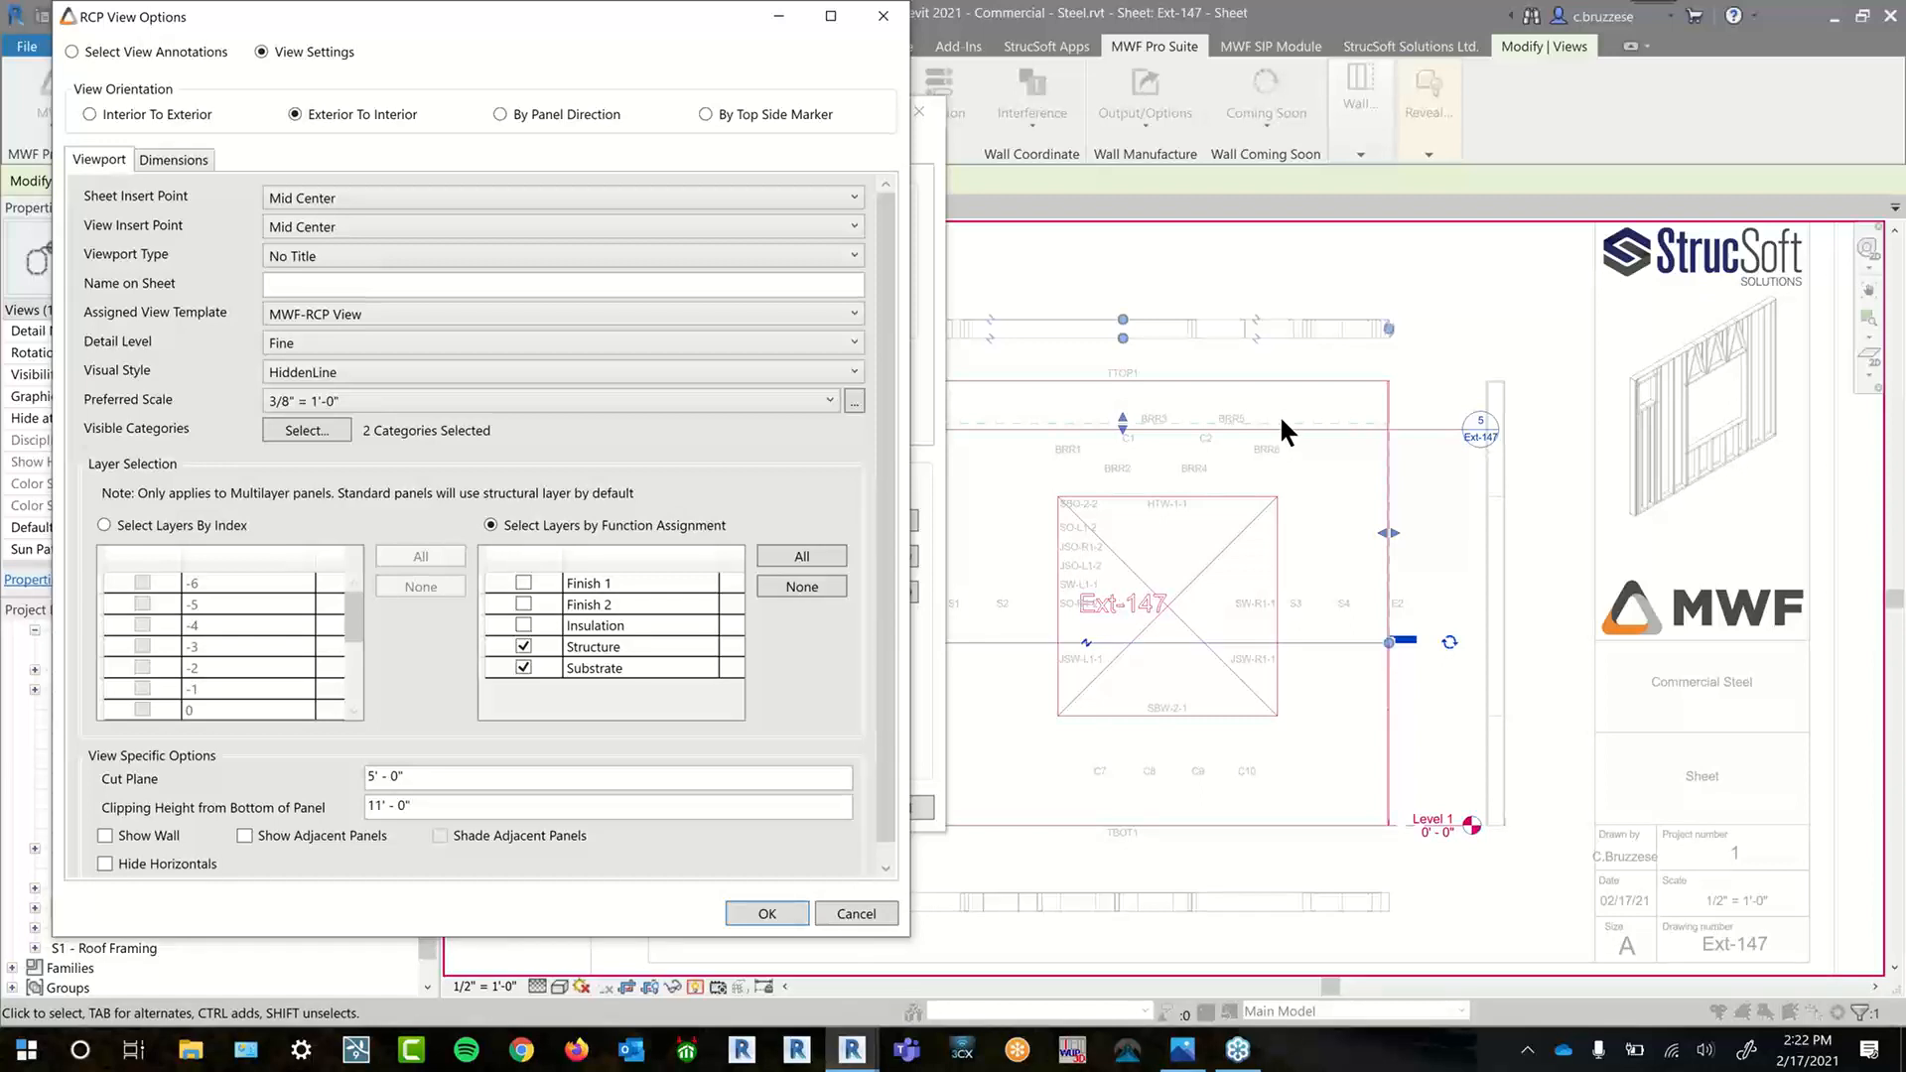
{"action": "left_click", "coordinate": [872, 912]}
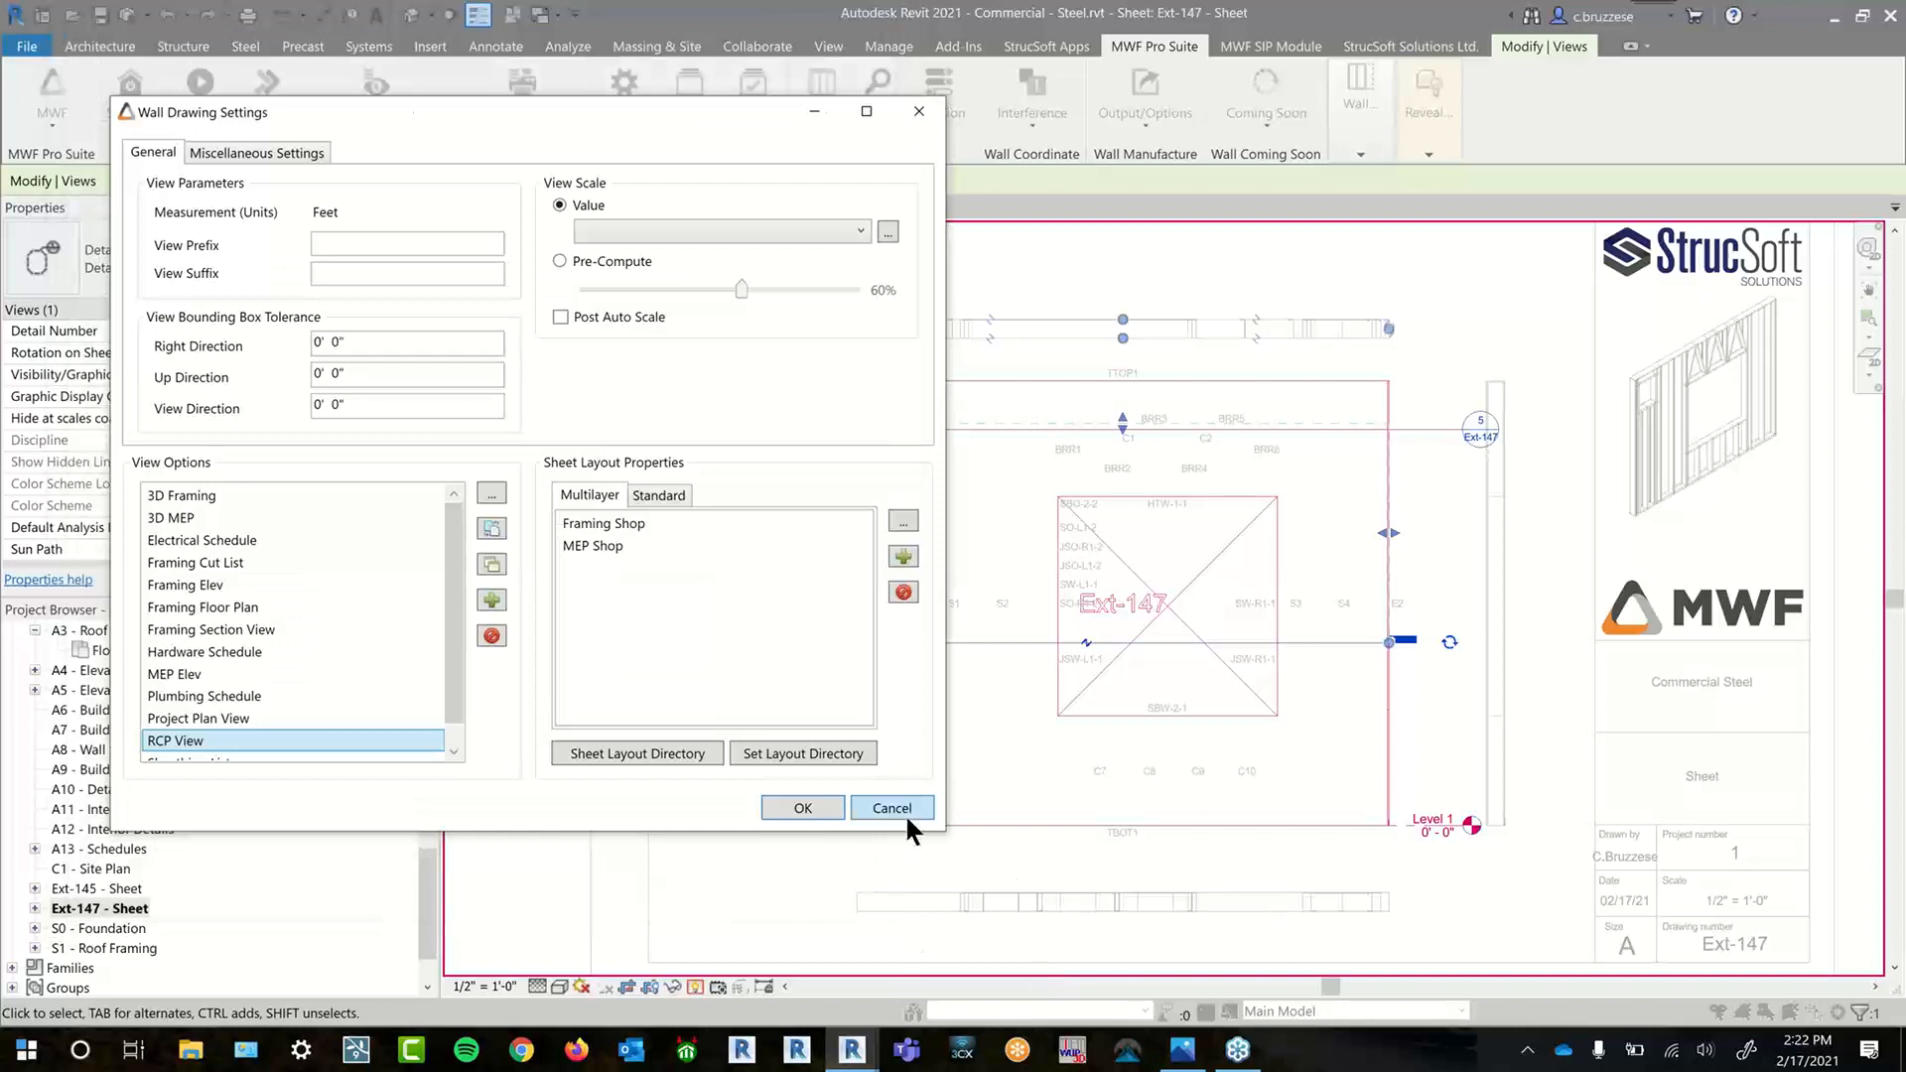
{"action": "left_click", "coordinate": [905, 818]}
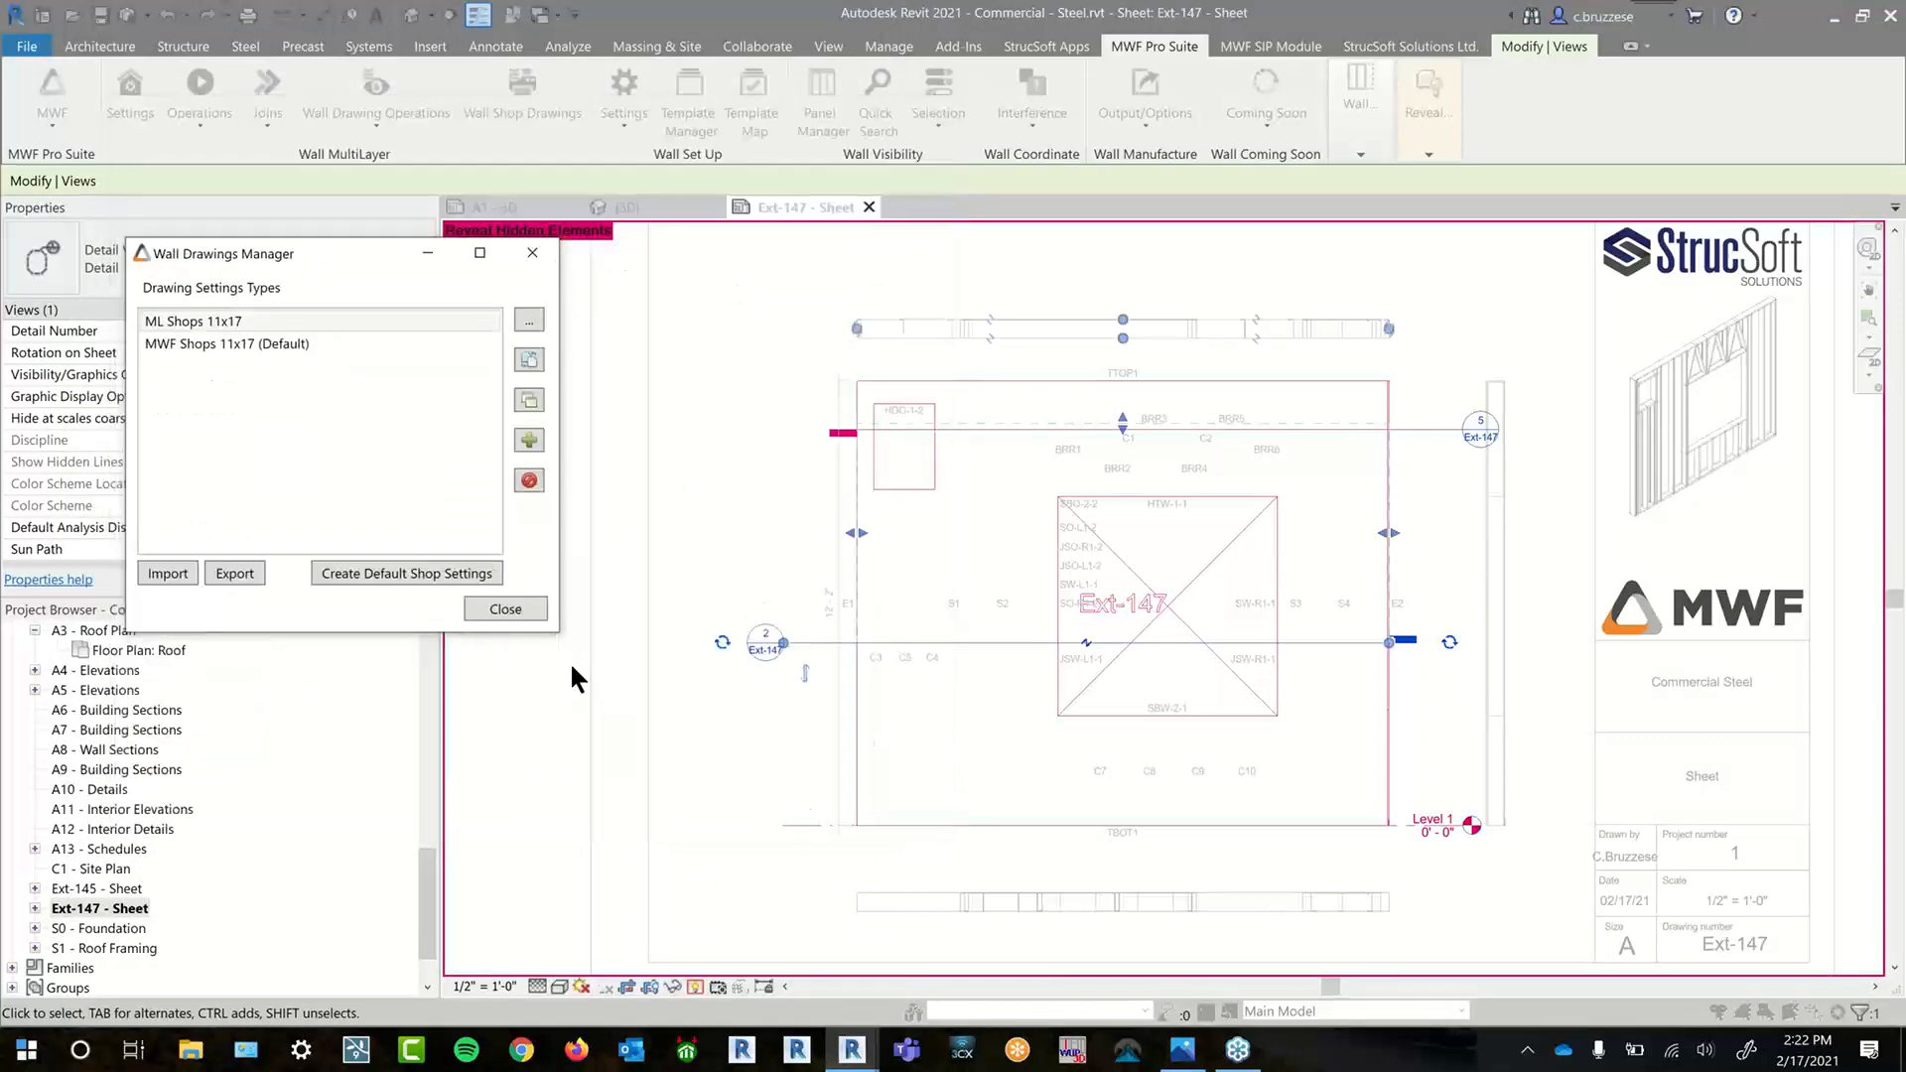
{"action": "left_click", "coordinate": [519, 614]}
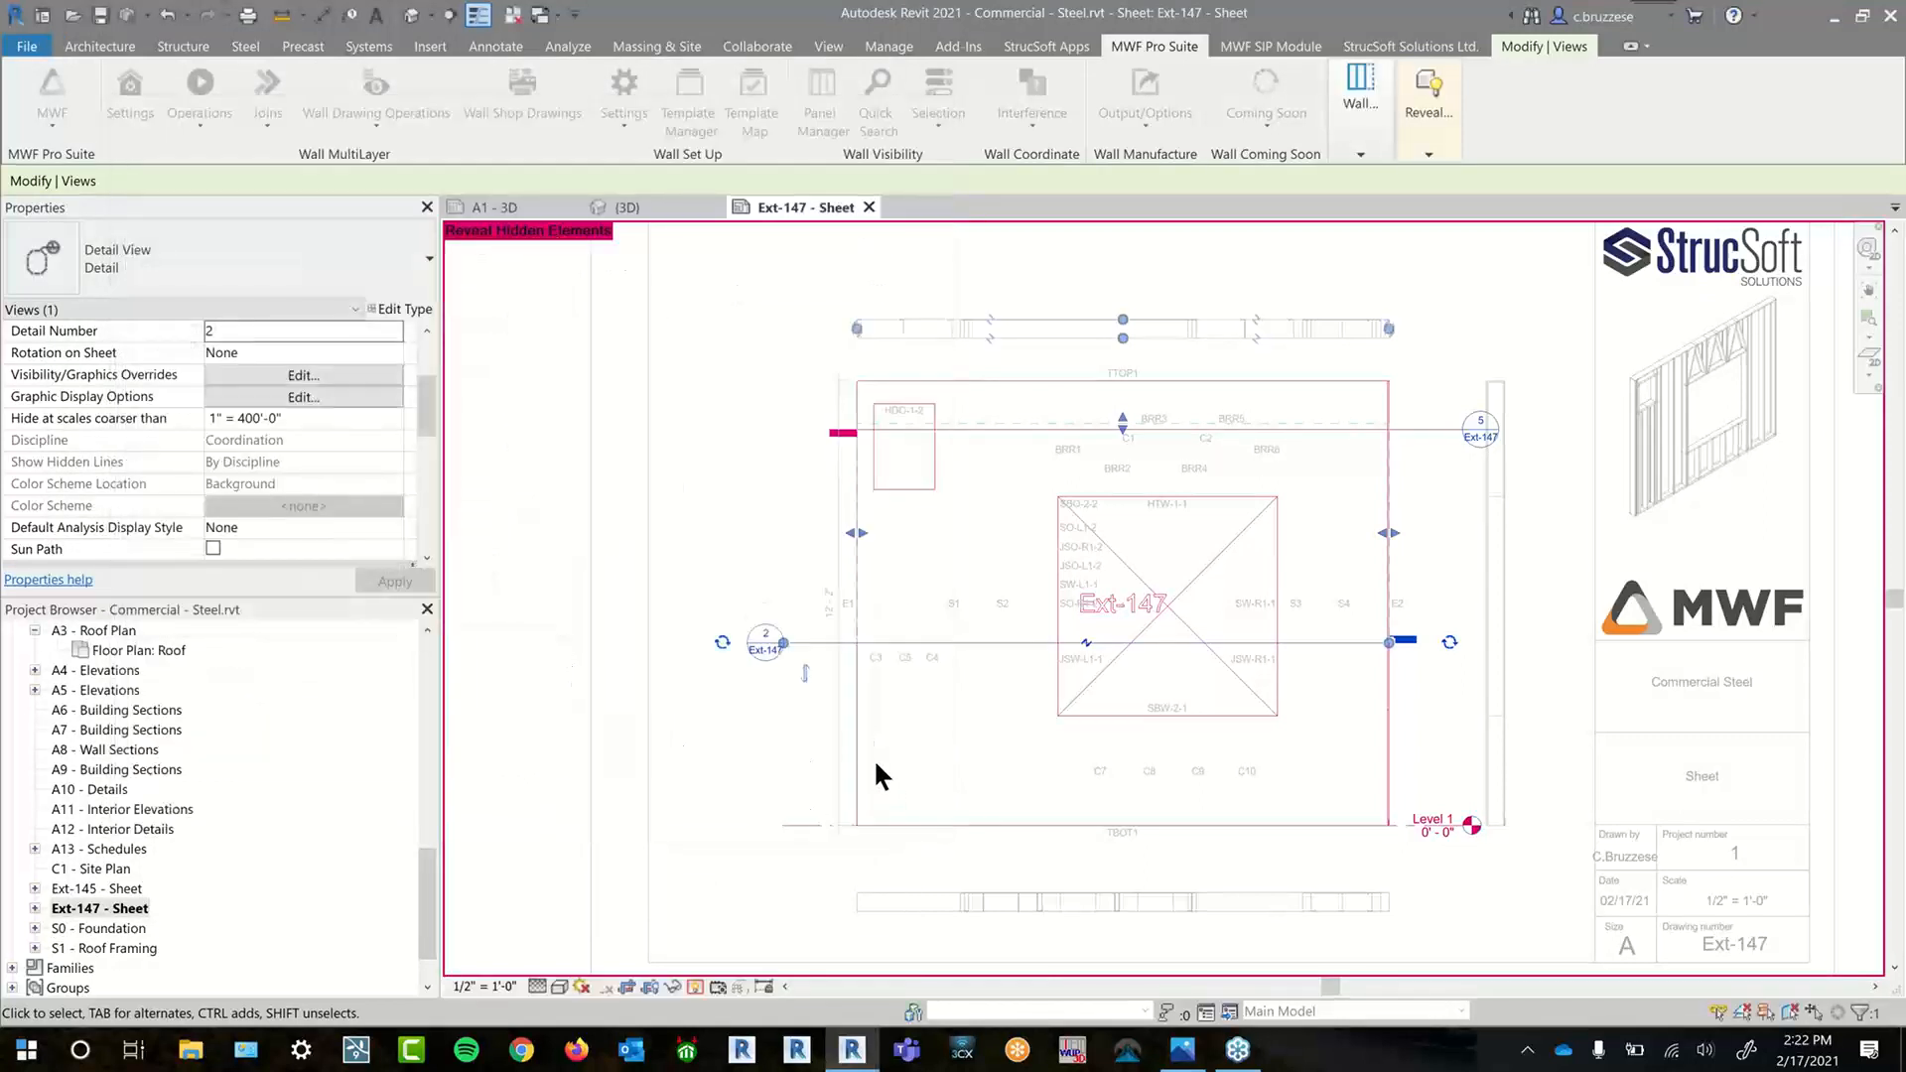
- Deselect the RCP section line and turn off the hidden-elements display in the Ext-147 framing elevation
{"action": "middle_click_drag", "start_coordinate": [876, 762], "coordinate": [791, 764]}
{"action": "left_click", "coordinate": [1187, 808]}
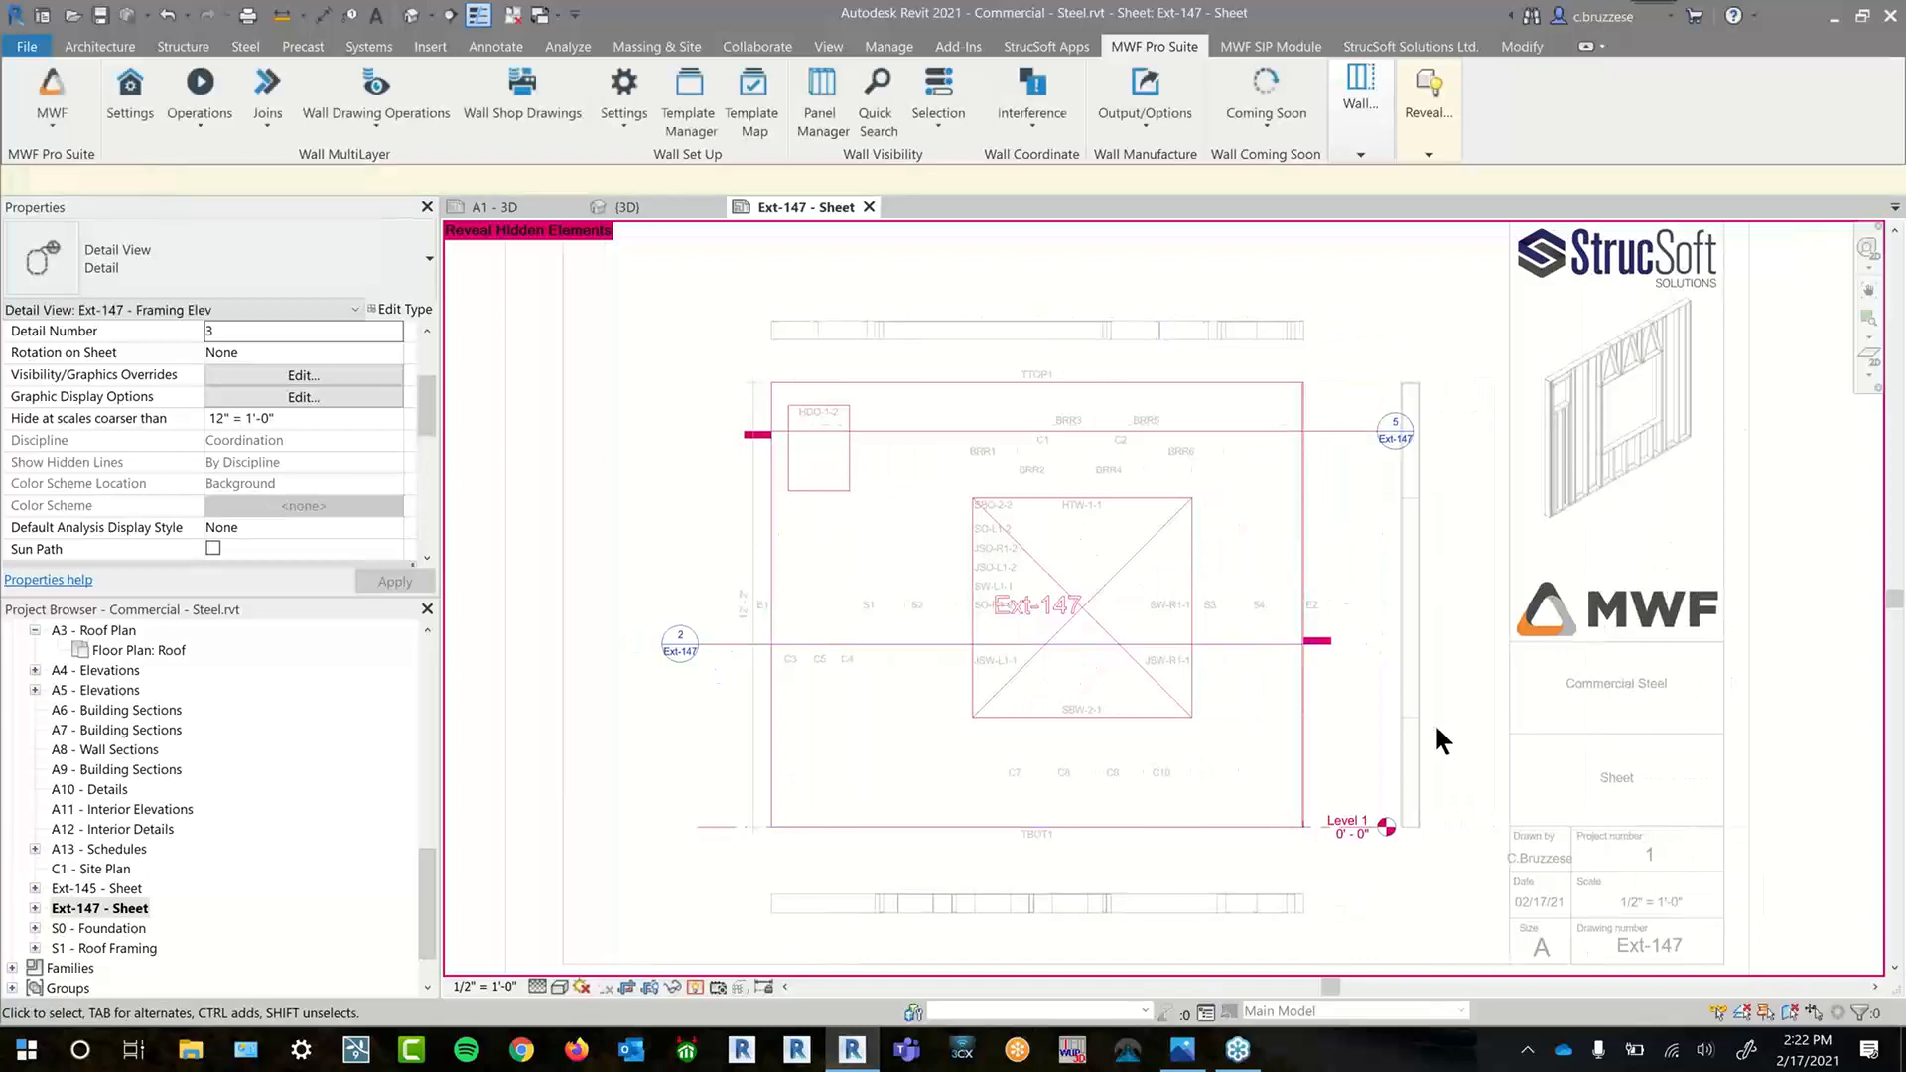
{"action": "left_click", "coordinate": [695, 986]}
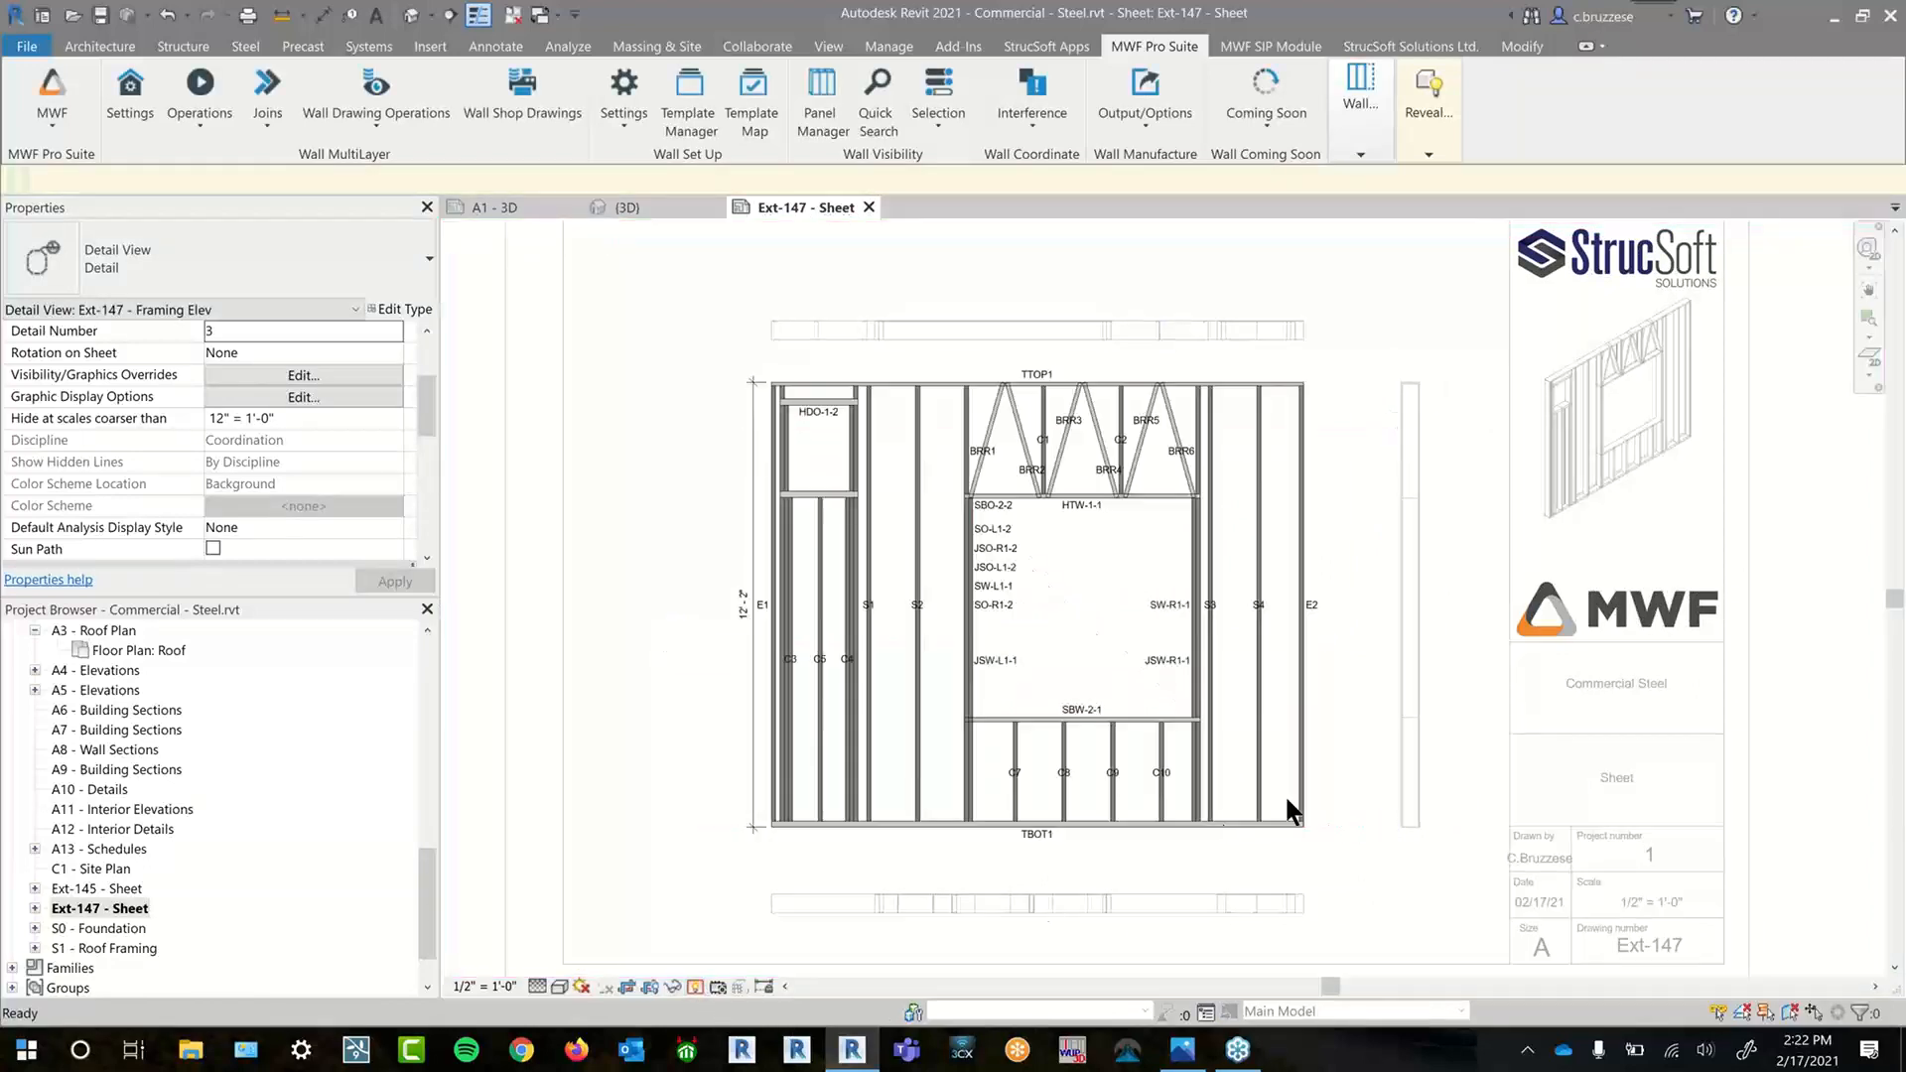
- Activate the Framing Section View beside the elevation and set it to hide at scales coarser than 1" = 400'-0"
{"action": "double_click", "coordinate": [1462, 752]}
{"action": "double_click", "coordinate": [1424, 722]}
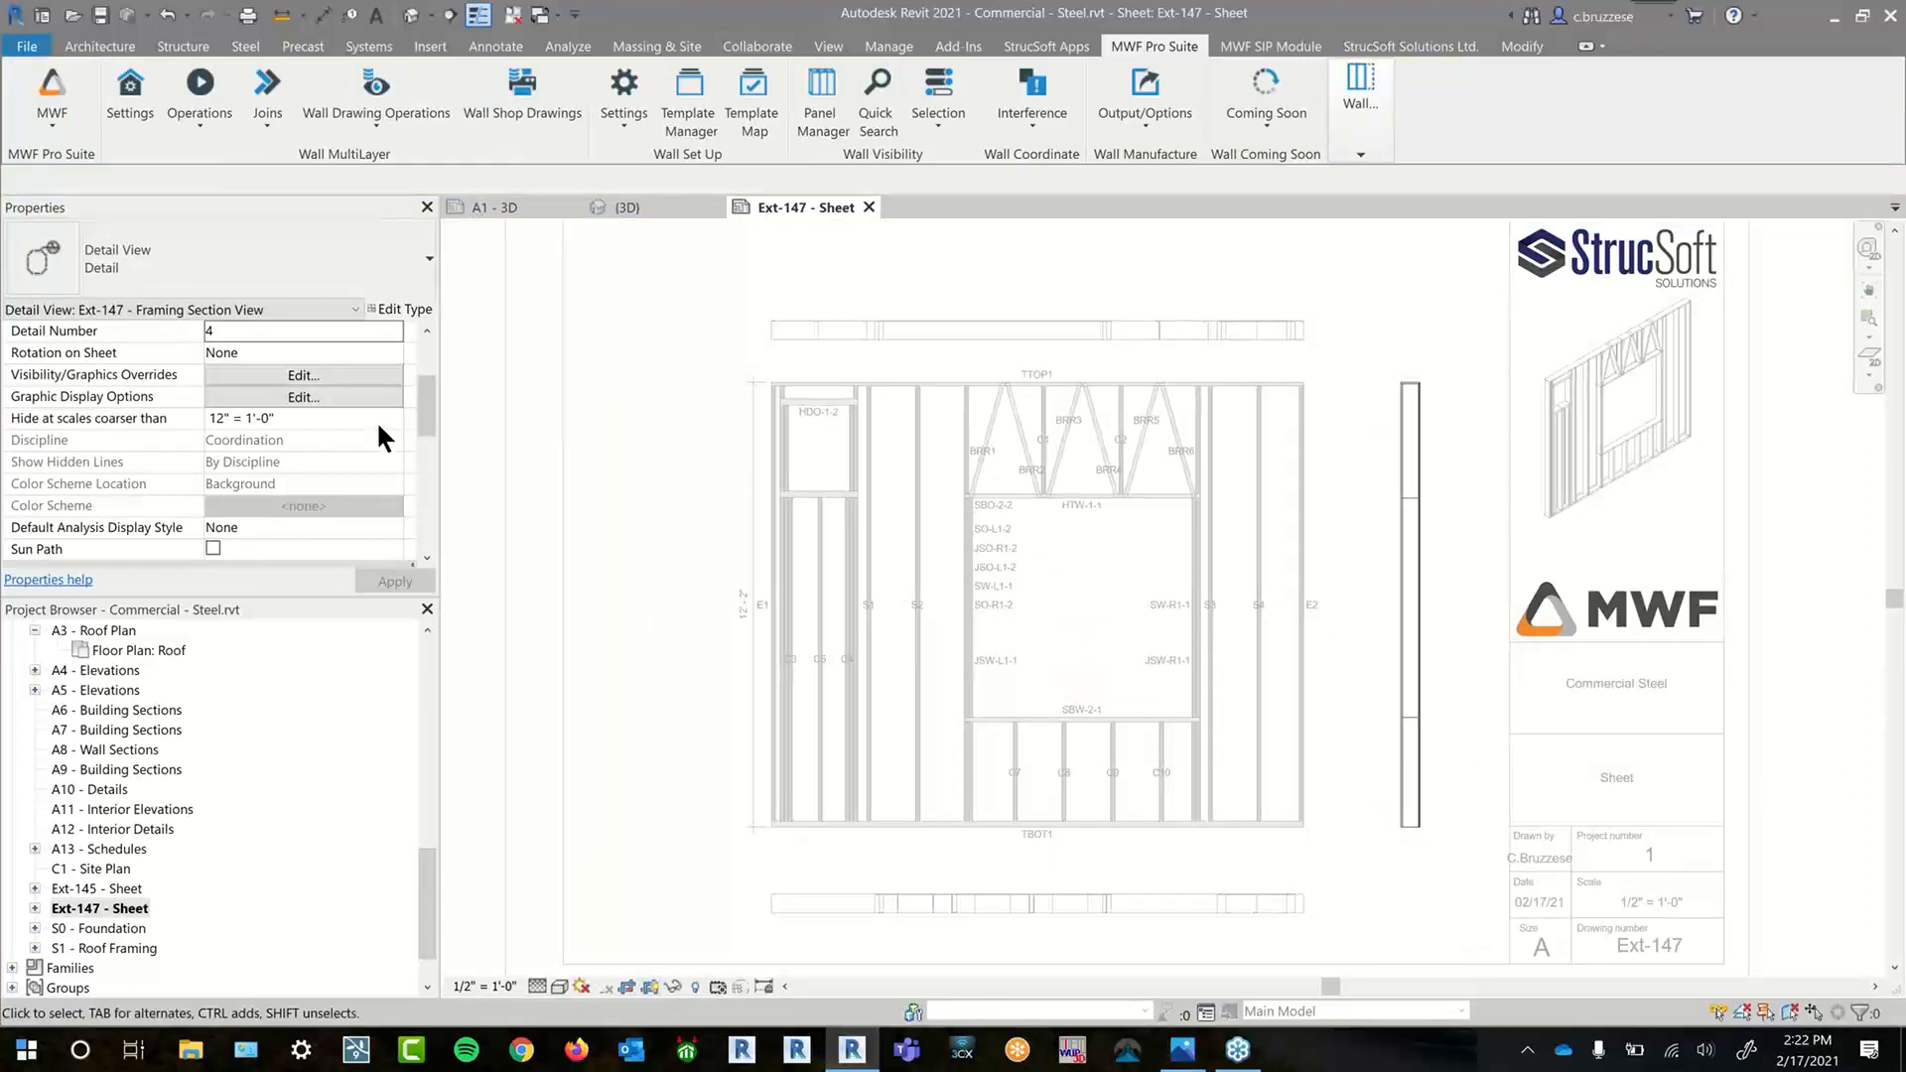
{"action": "left_click", "coordinate": [390, 417]}
{"action": "scroll", "coordinate": [266, 516], "scroll_direction": "down", "scroll_amount": 7}
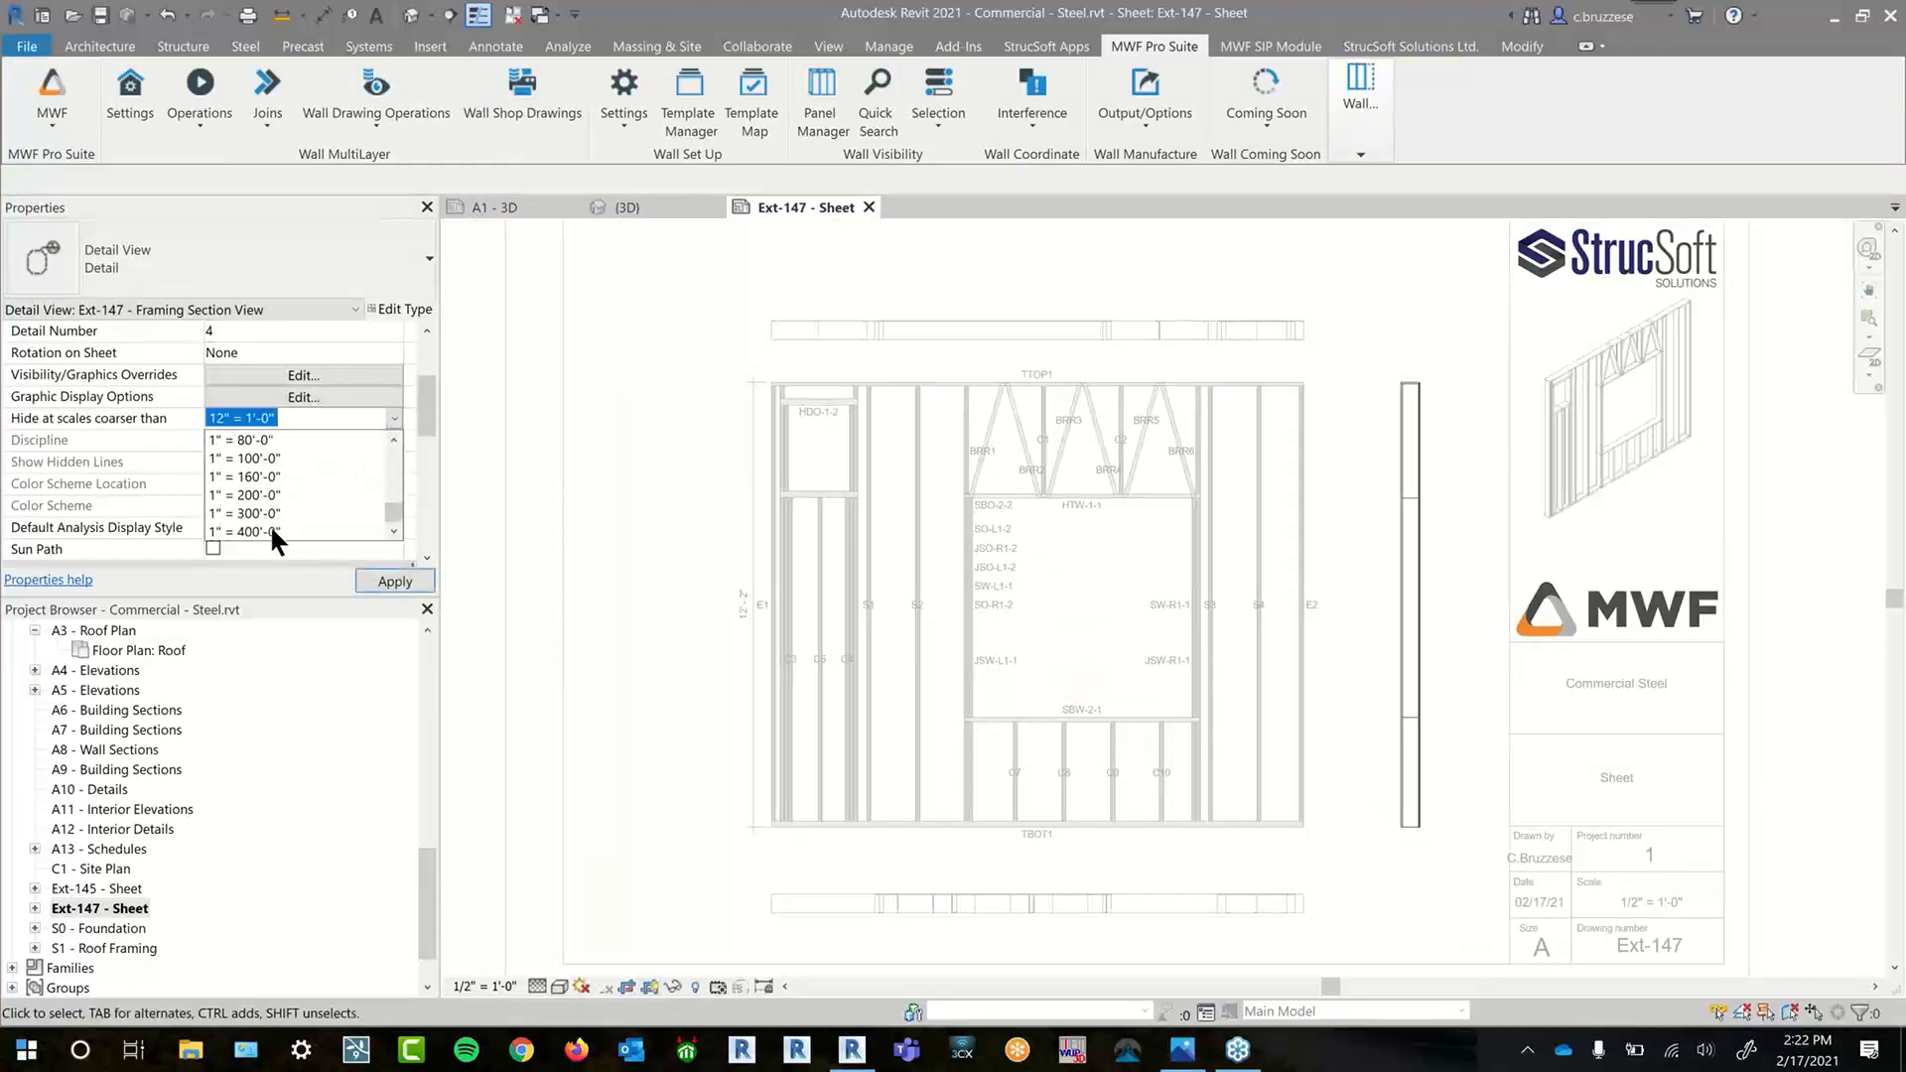
{"action": "left_click", "coordinate": [273, 532]}
{"action": "left_click", "coordinate": [392, 581]}
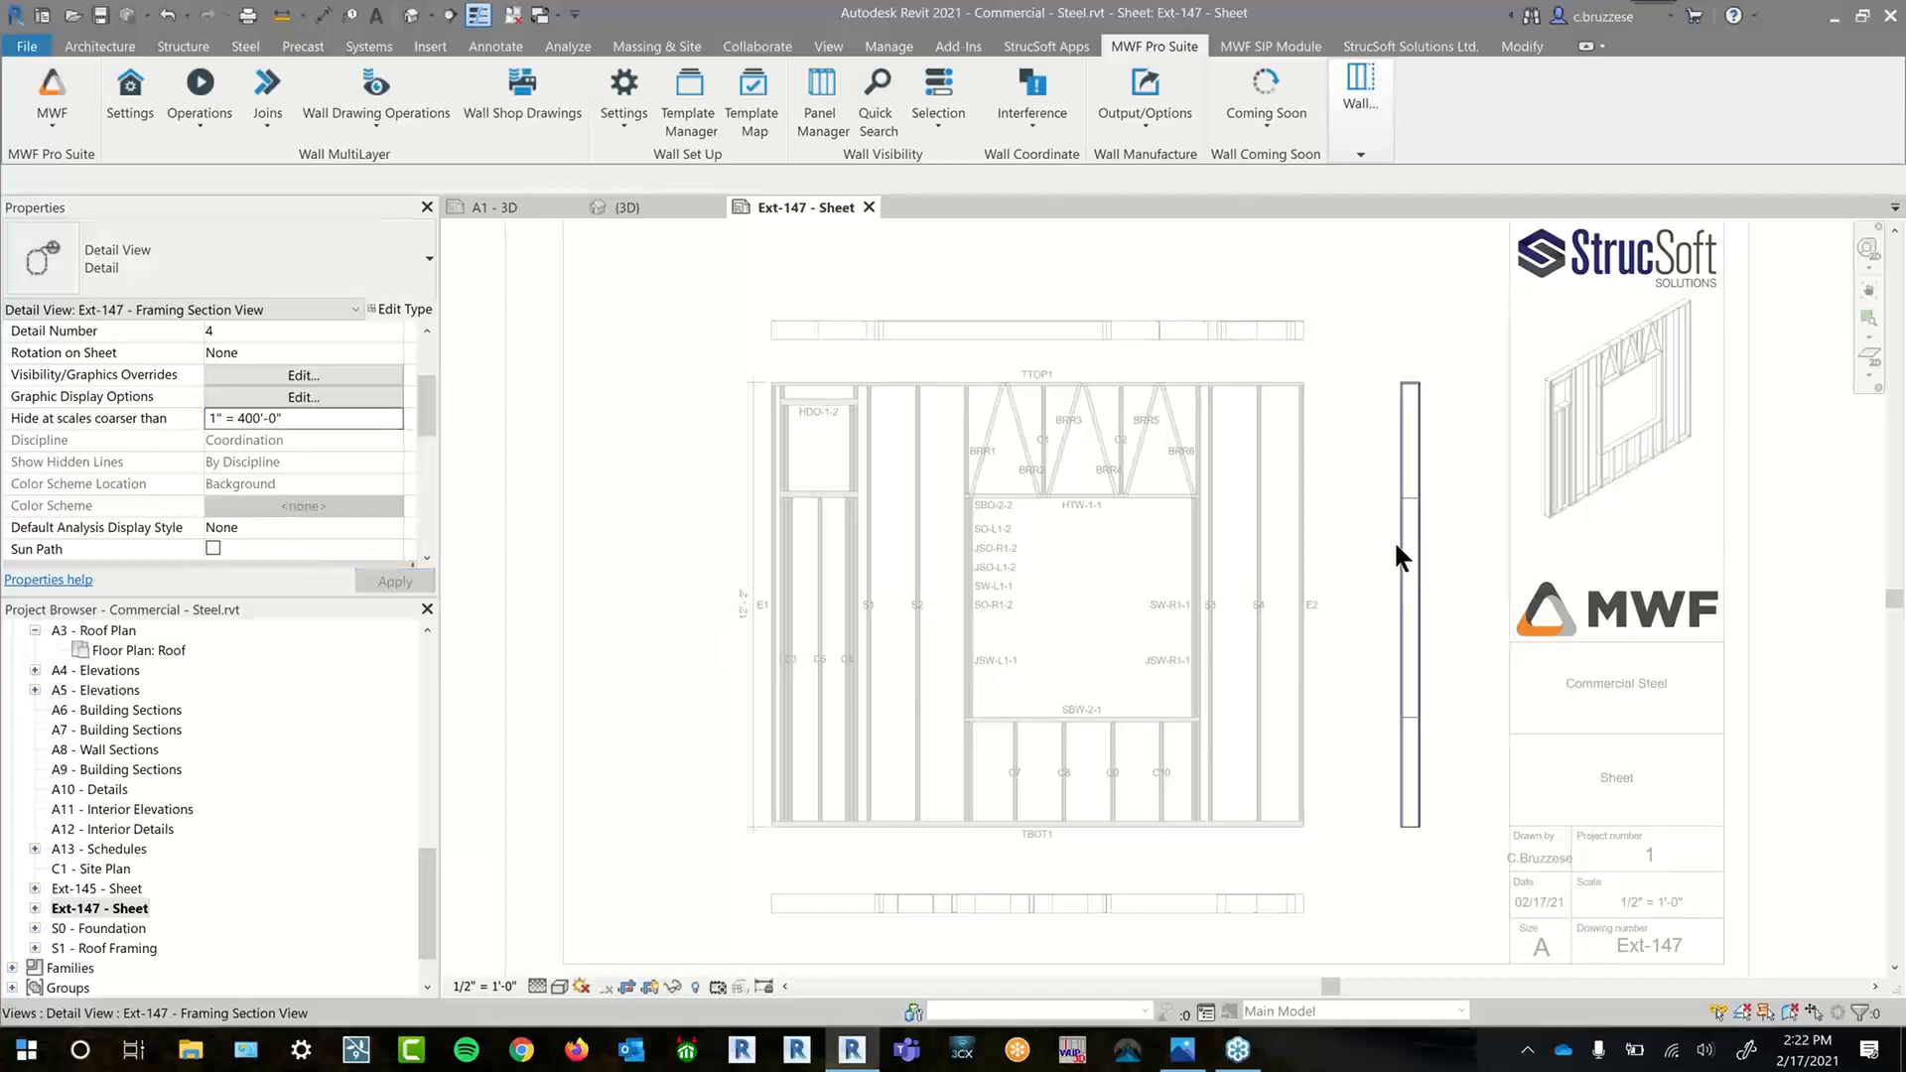
{"action": "left_click", "coordinate": [1396, 546]}
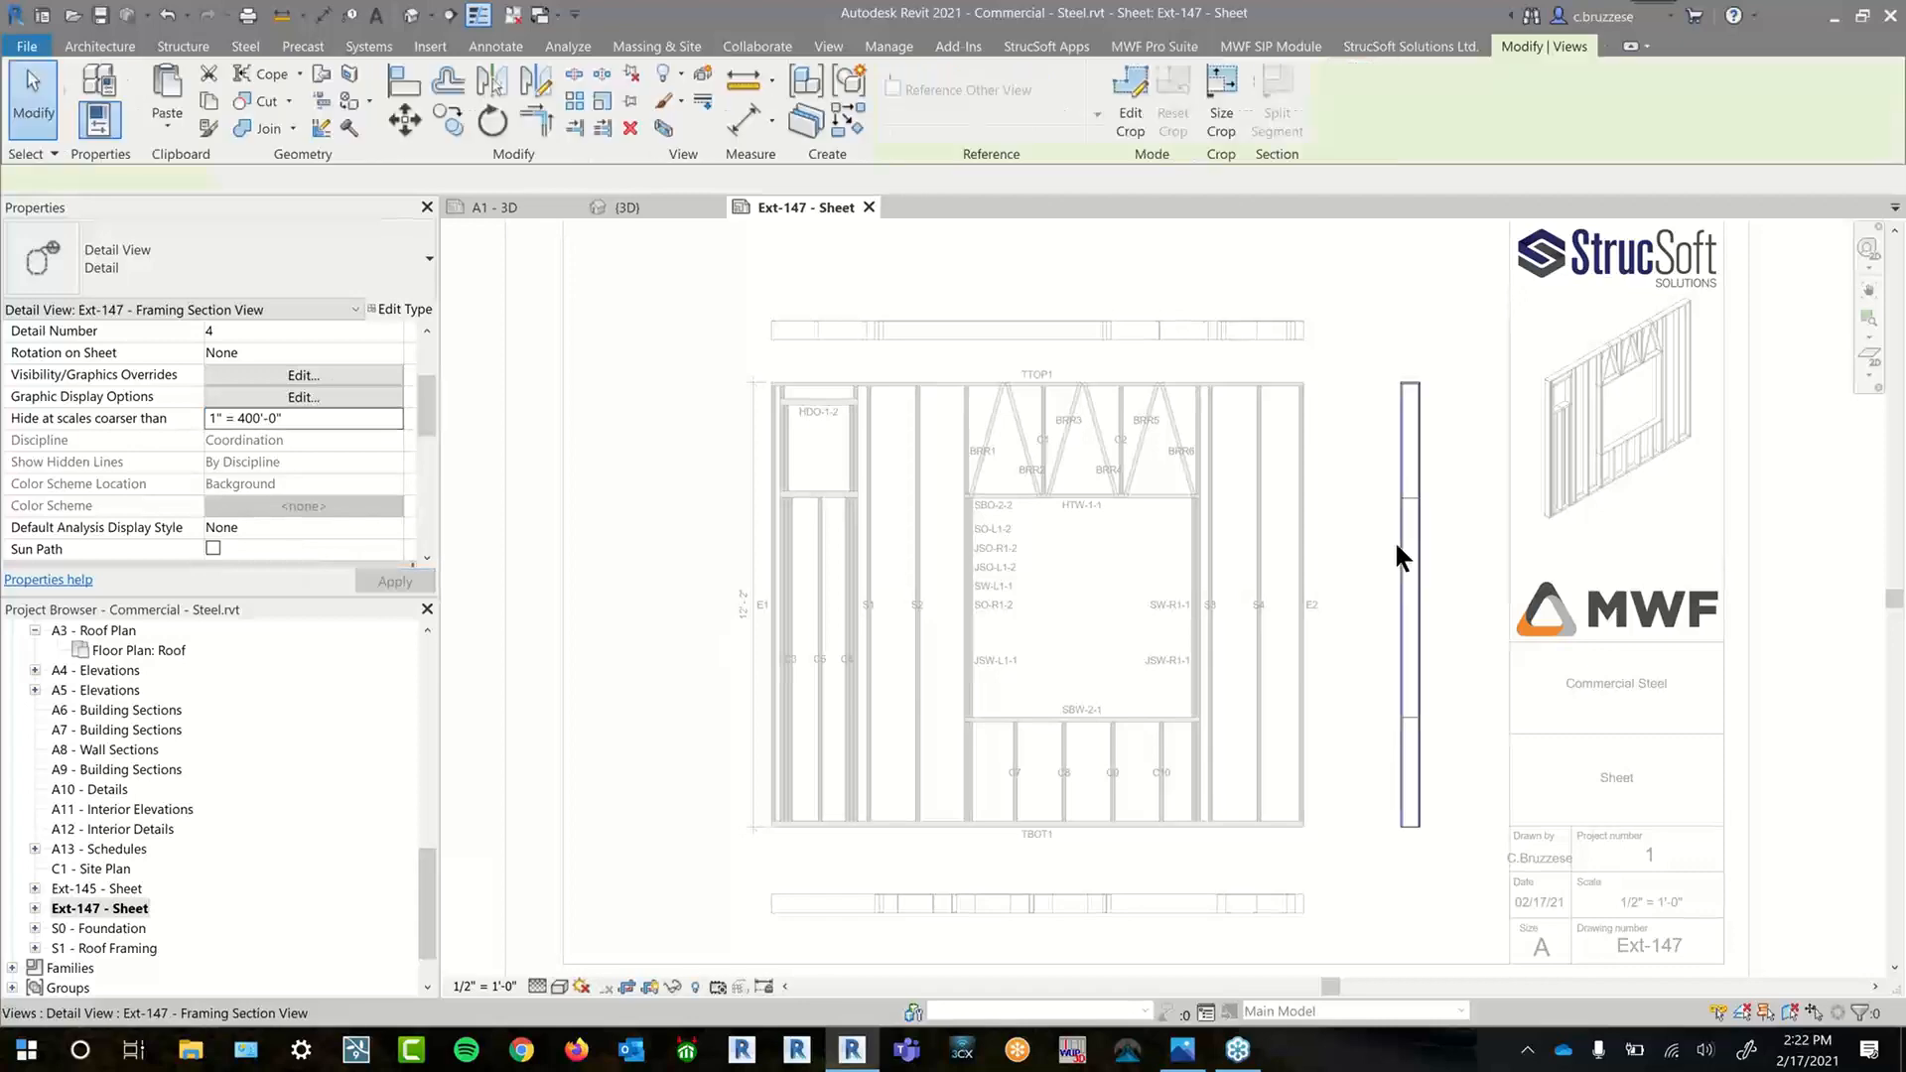
- Reveal hidden elements in the activated framing elevation and shorten the vertical framing section's view depth to just inside the window opening
{"action": "double_click", "coordinate": [1140, 554]}
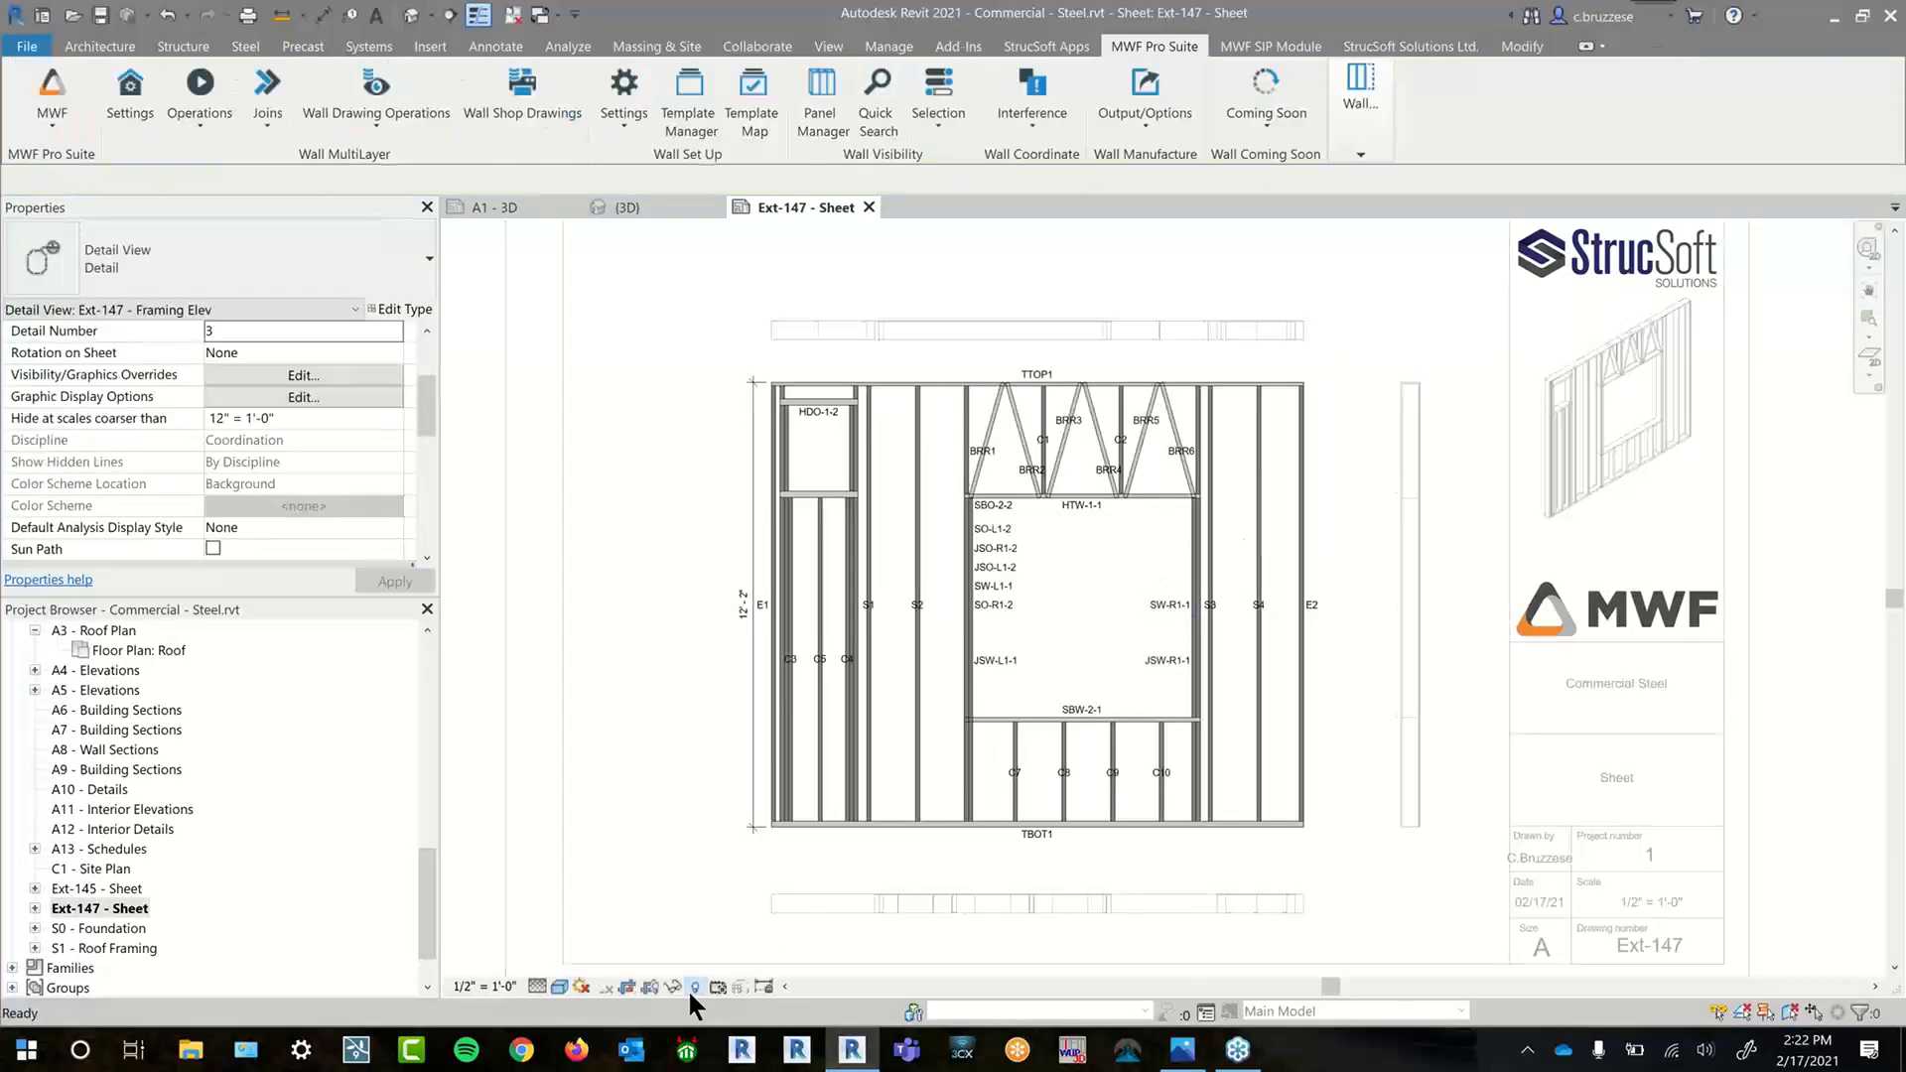
{"action": "left_click", "coordinate": [693, 987]}
{"action": "left_click", "coordinate": [922, 519]}
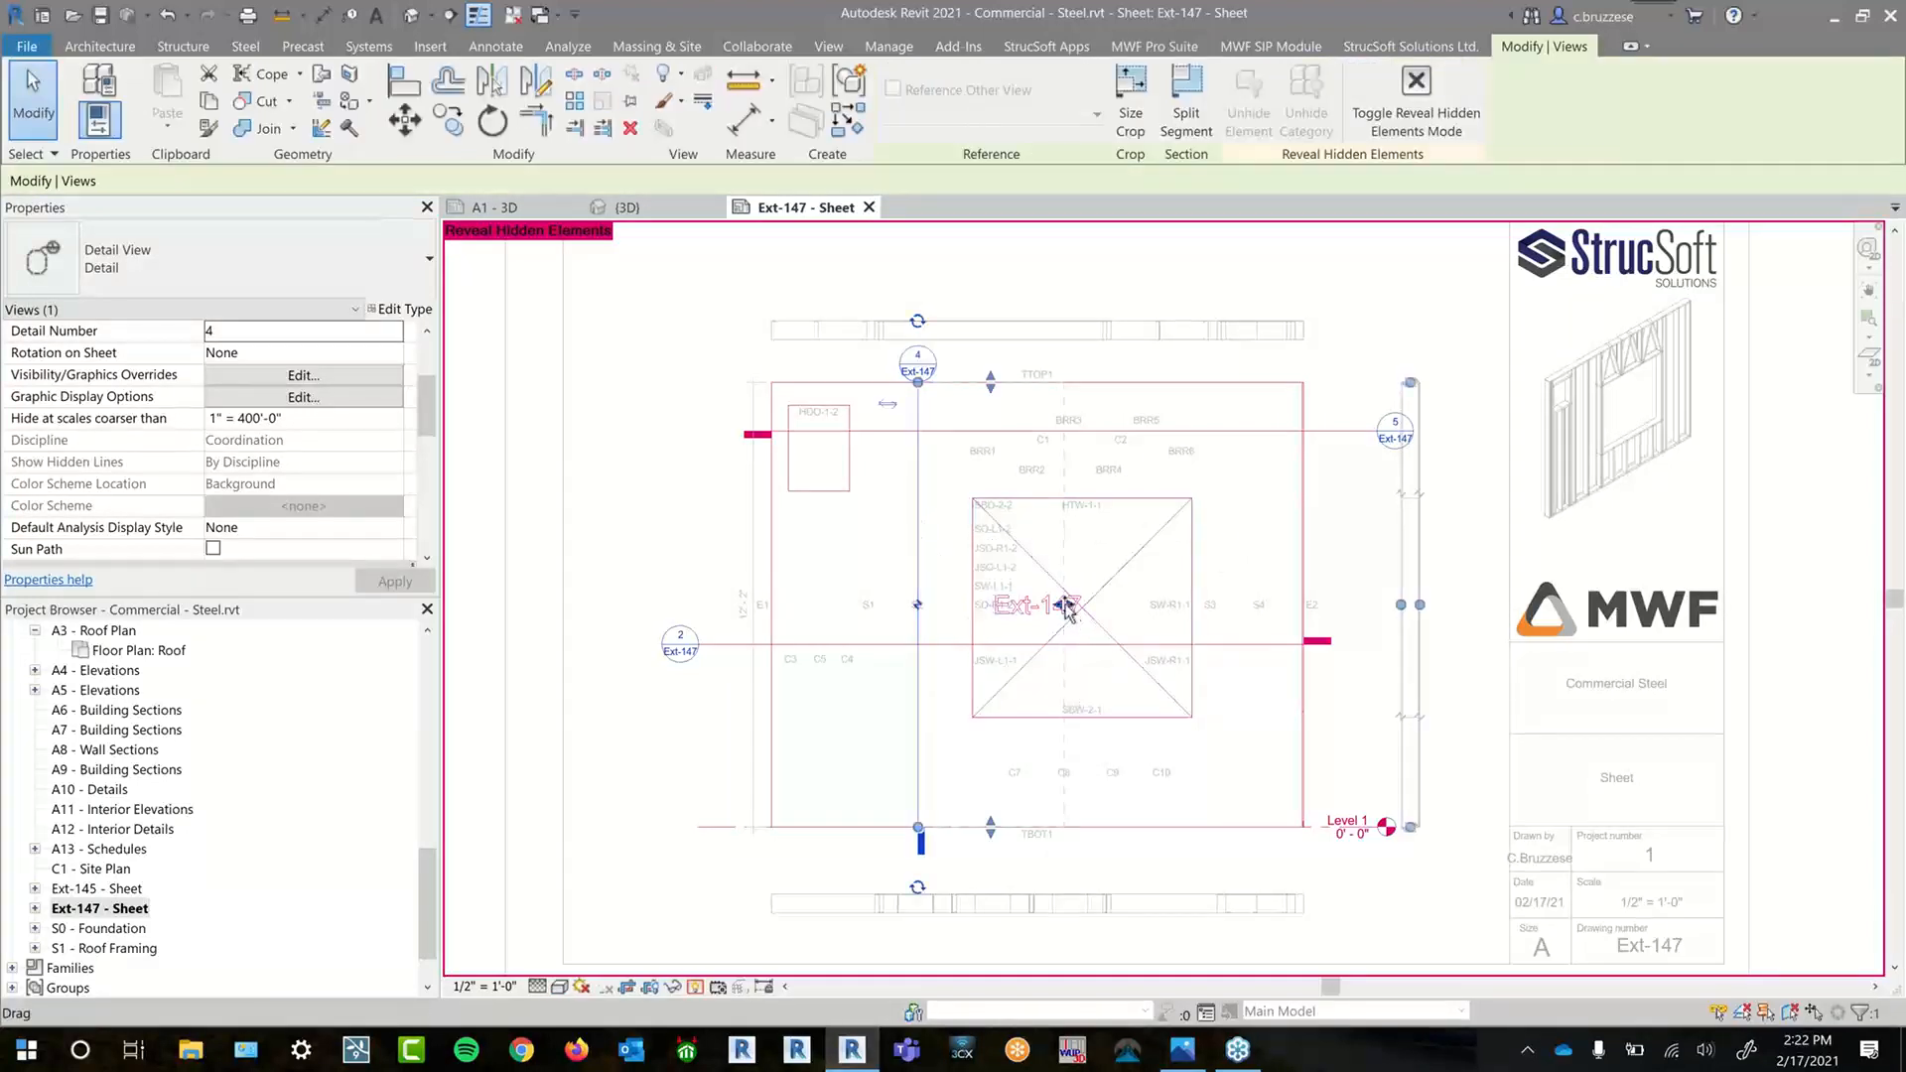
{"action": "left_click_drag", "start_coordinate": [1066, 606], "coordinate": [988, 616]}
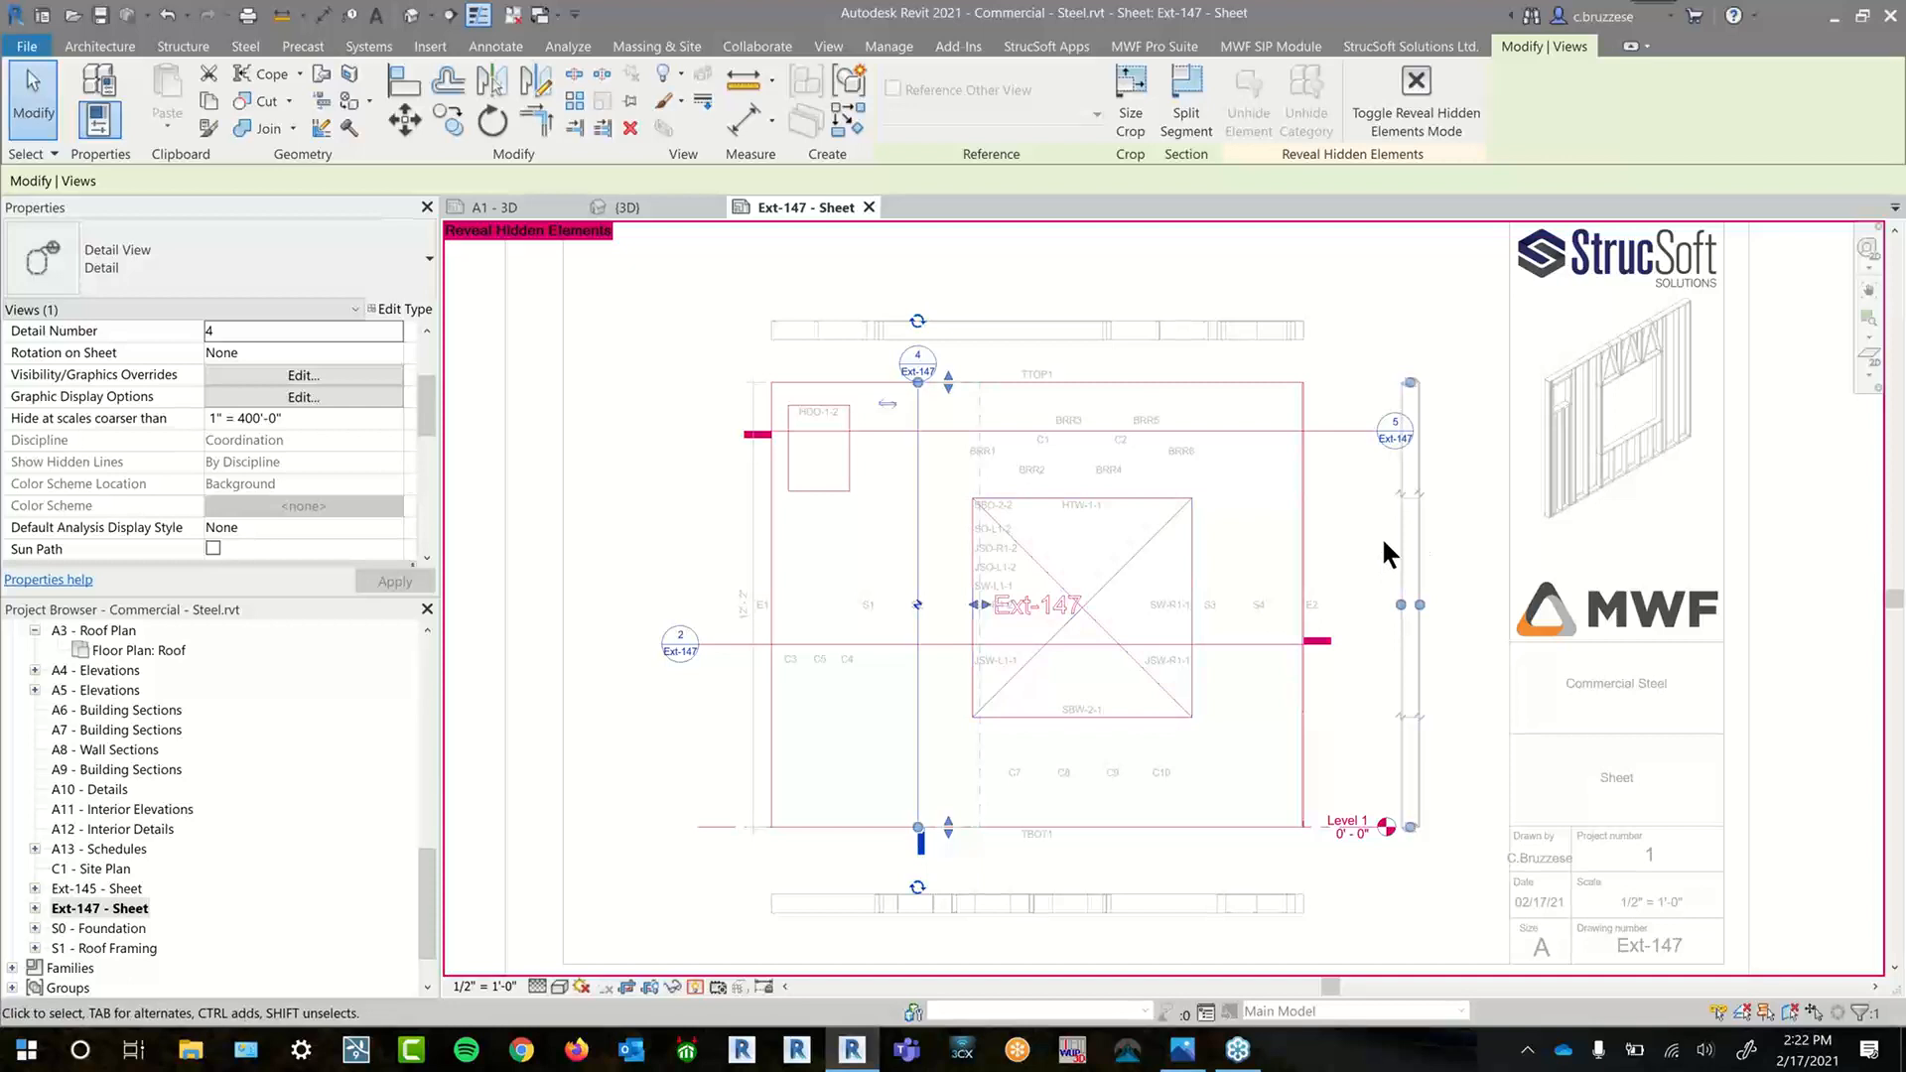
{"action": "left_click_drag", "start_coordinate": [979, 605], "coordinate": [993, 605]}
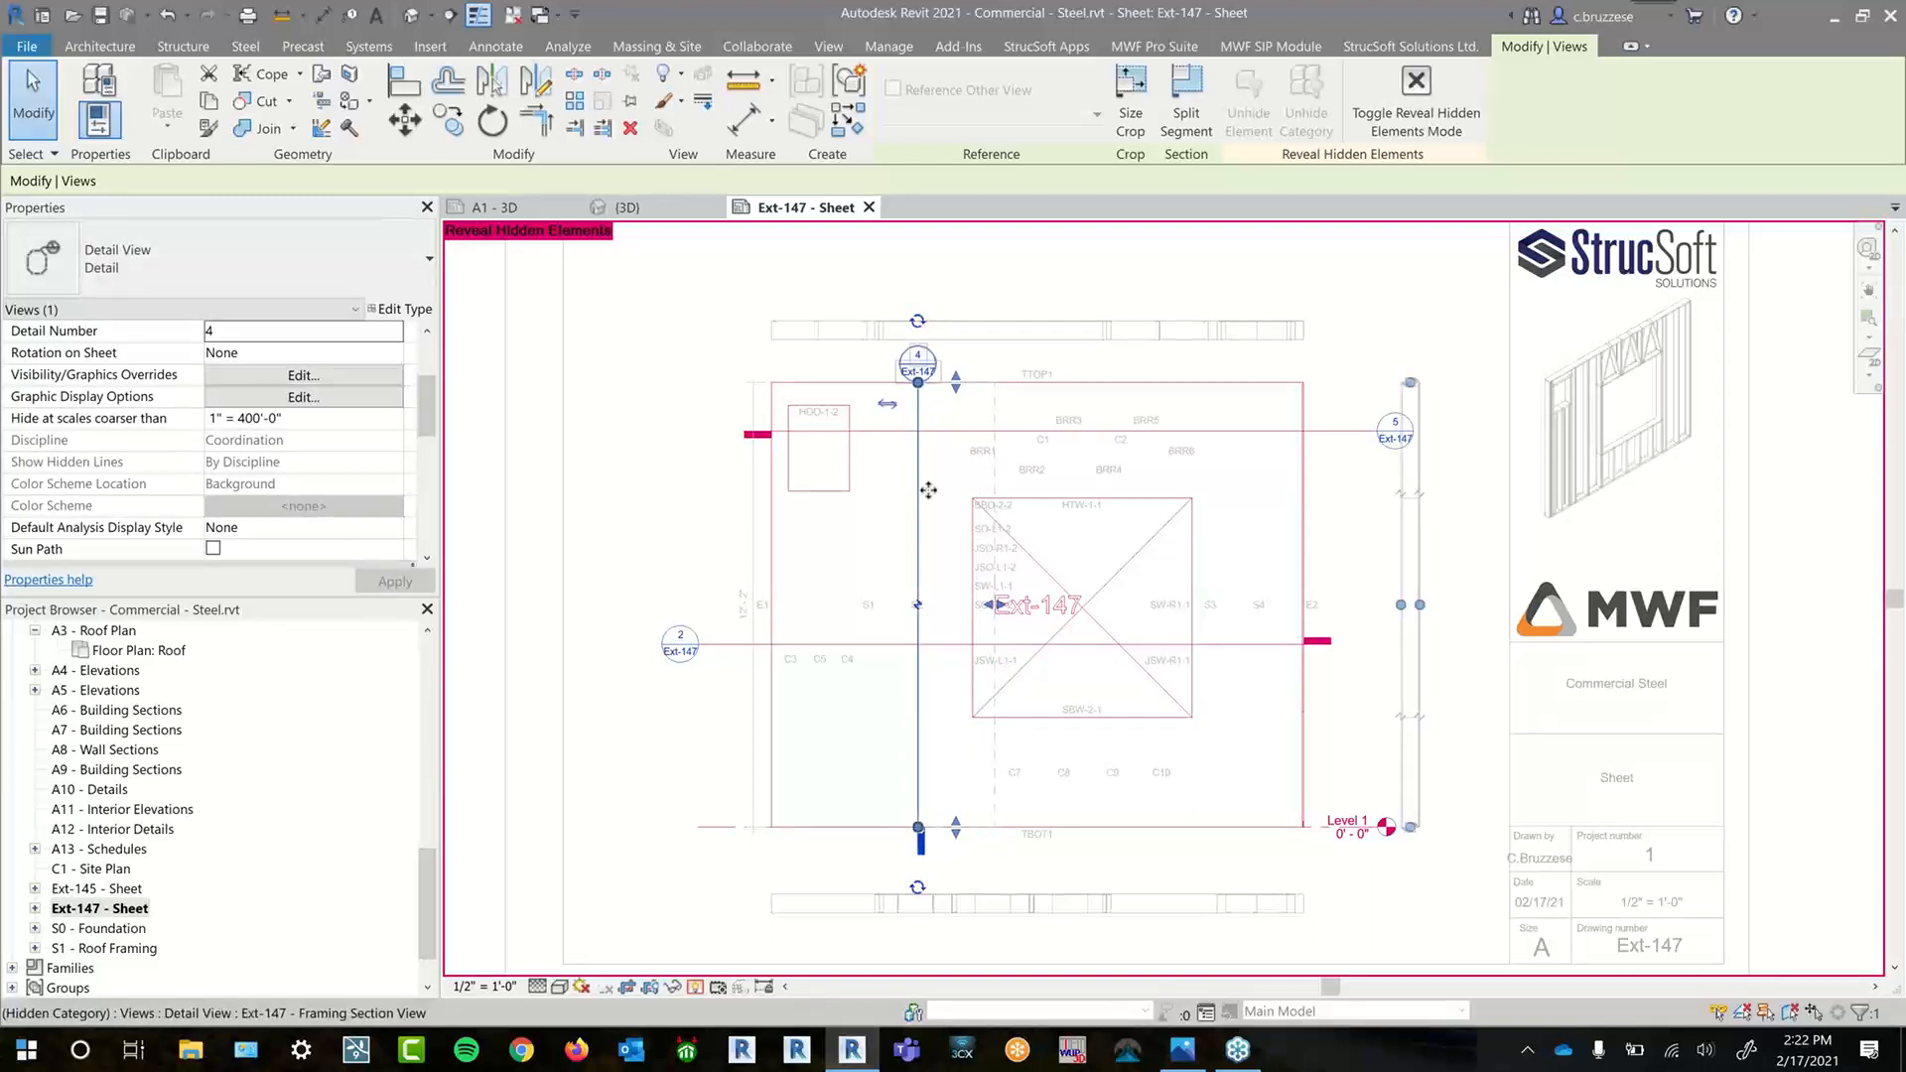
- Move the vertical section line into the window opening, turn off hidden elements, and deactivate the elevation to return to the full sheet
{"action": "left_click_drag", "start_coordinate": [938, 574], "coordinate": [1053, 557]}
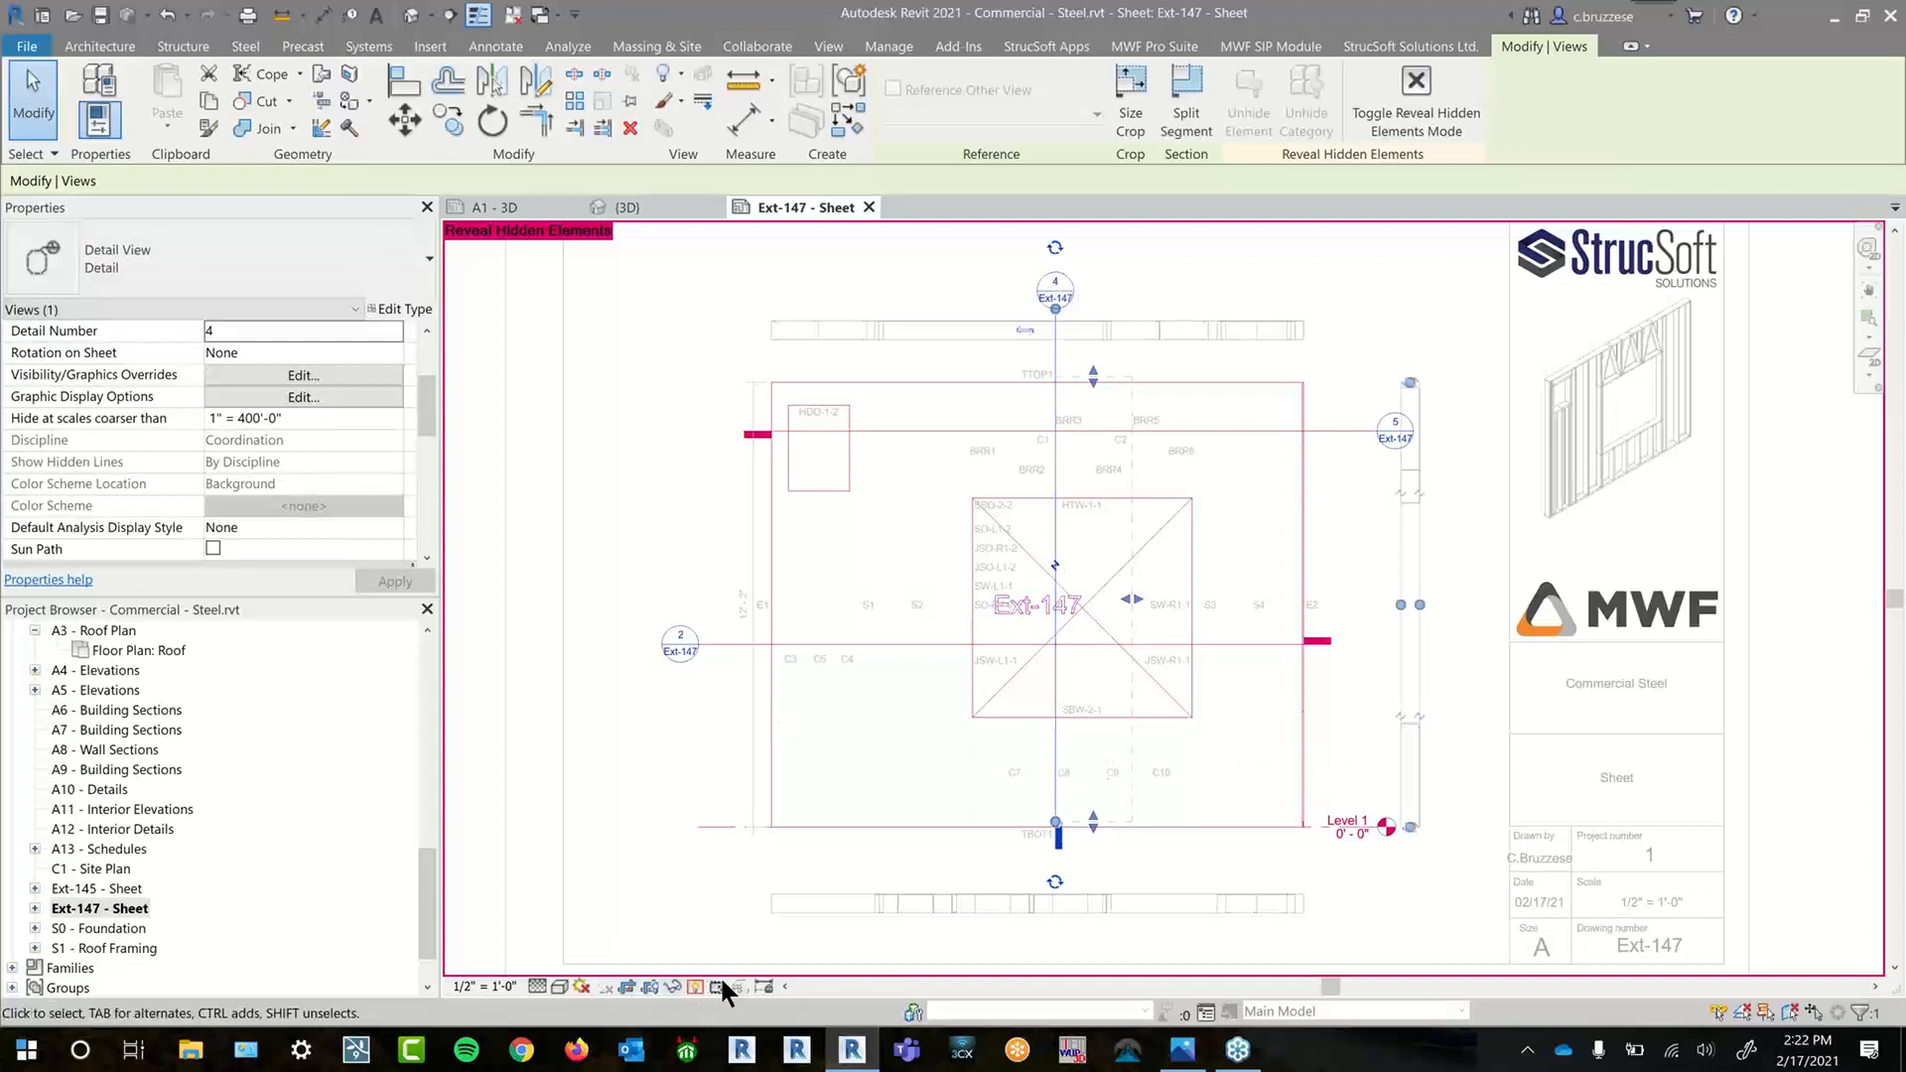
{"action": "left_click", "coordinate": [687, 985]}
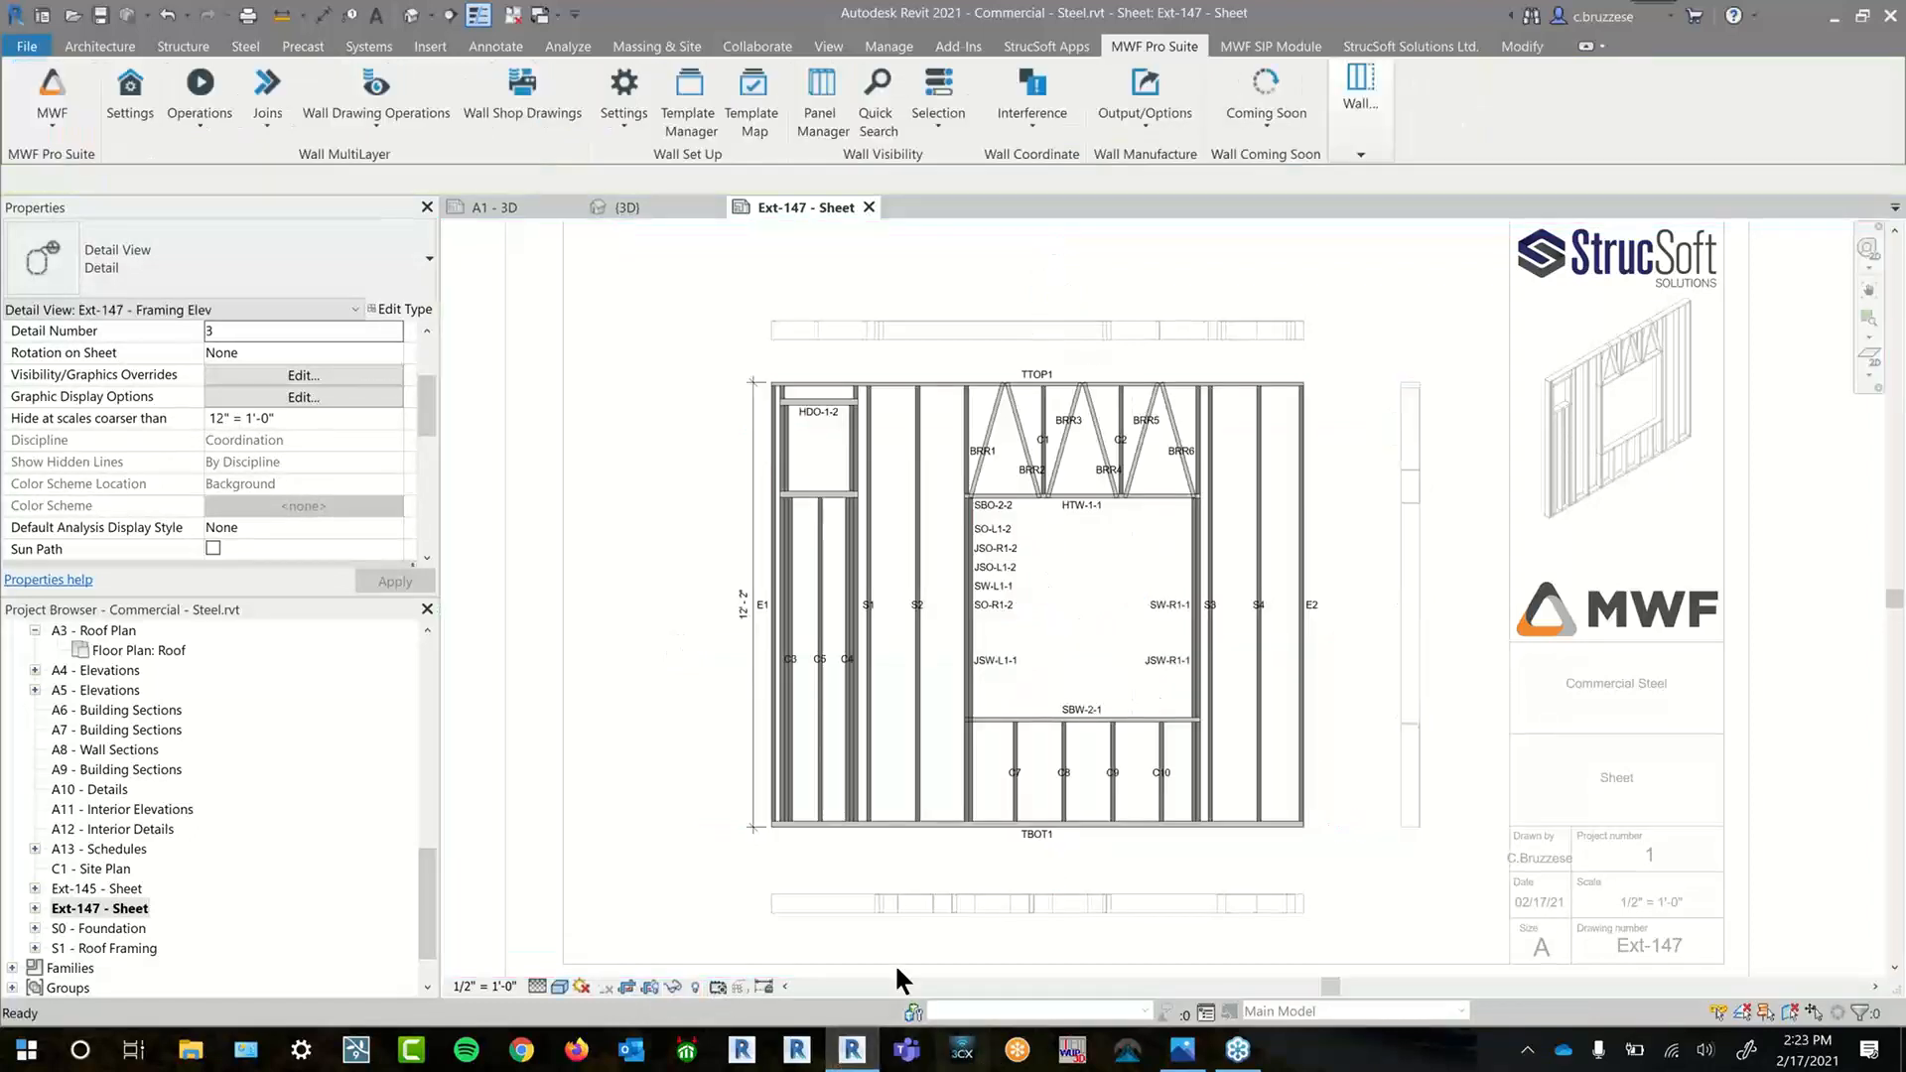
{"action": "double_click", "coordinate": [1330, 638]}
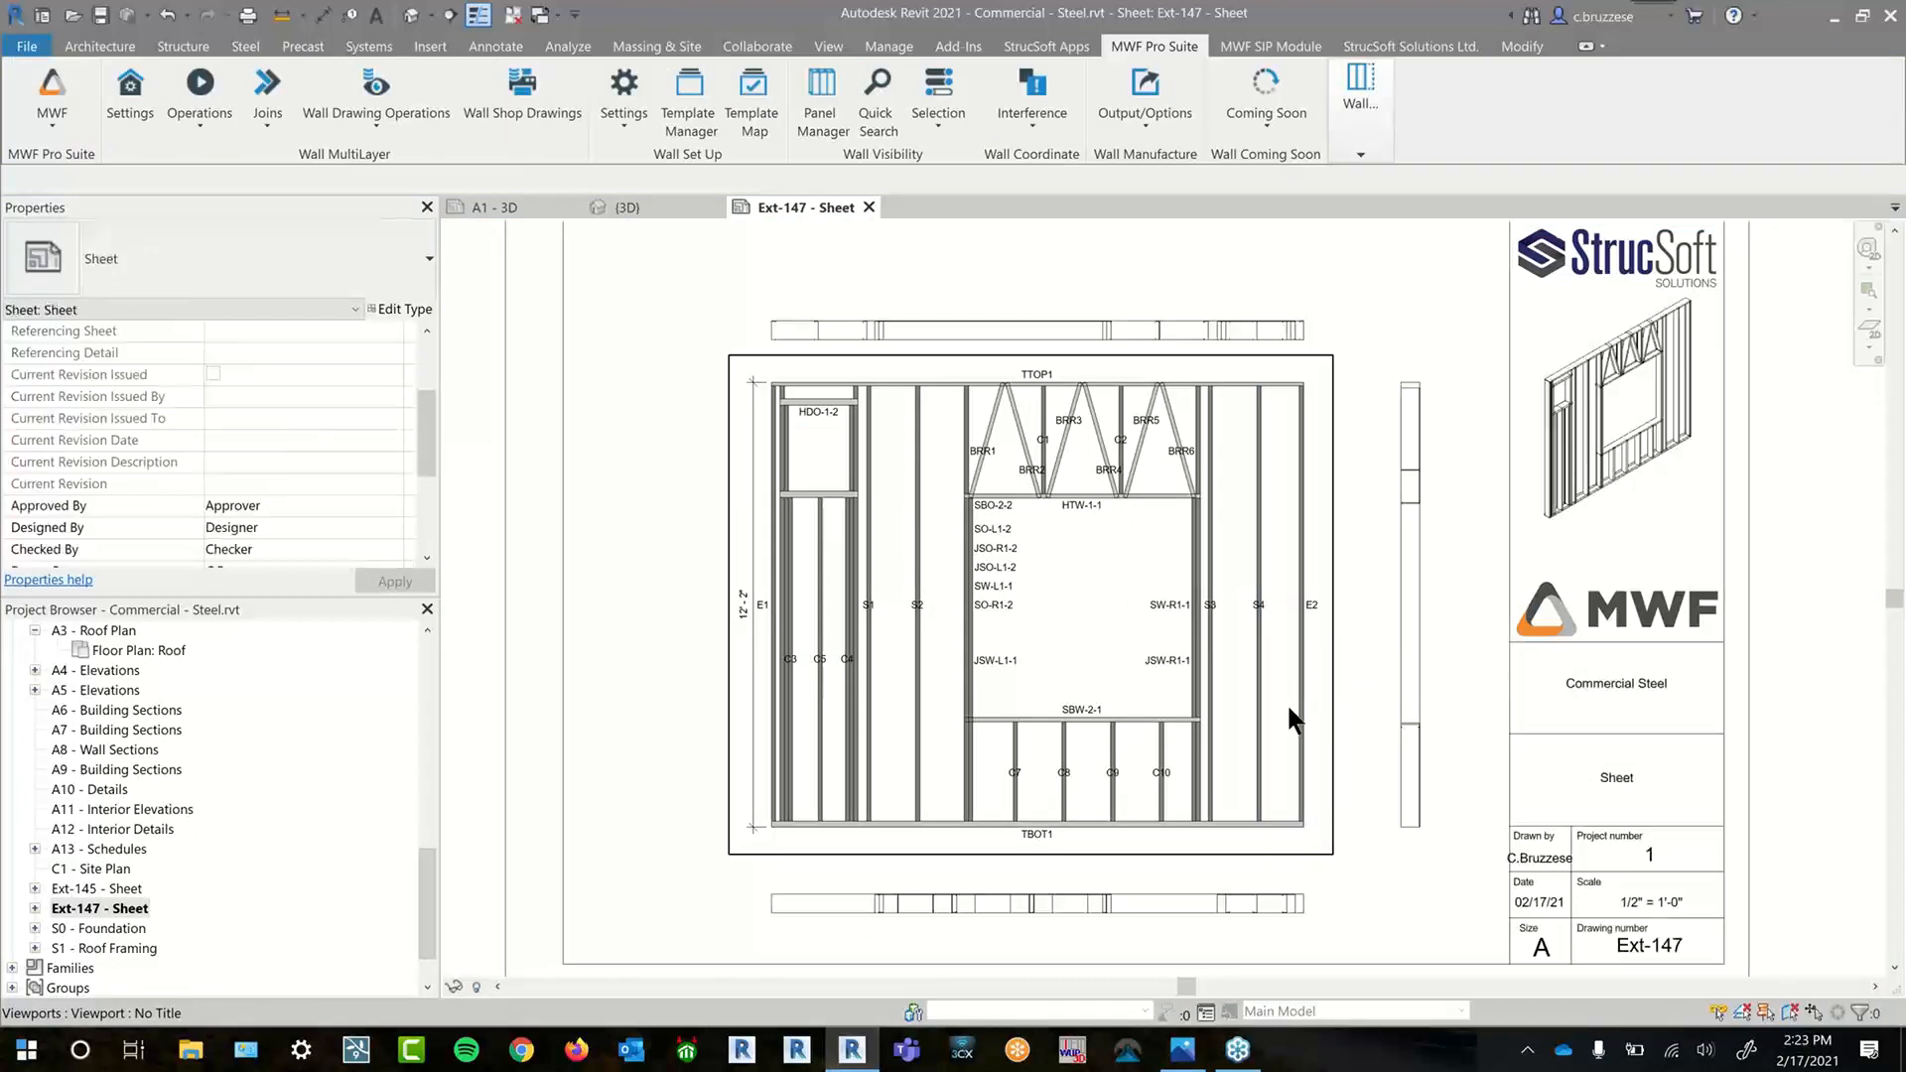
{"action": "scroll", "coordinate": [1287, 703], "scroll_direction": "down", "scroll_amount": 3}
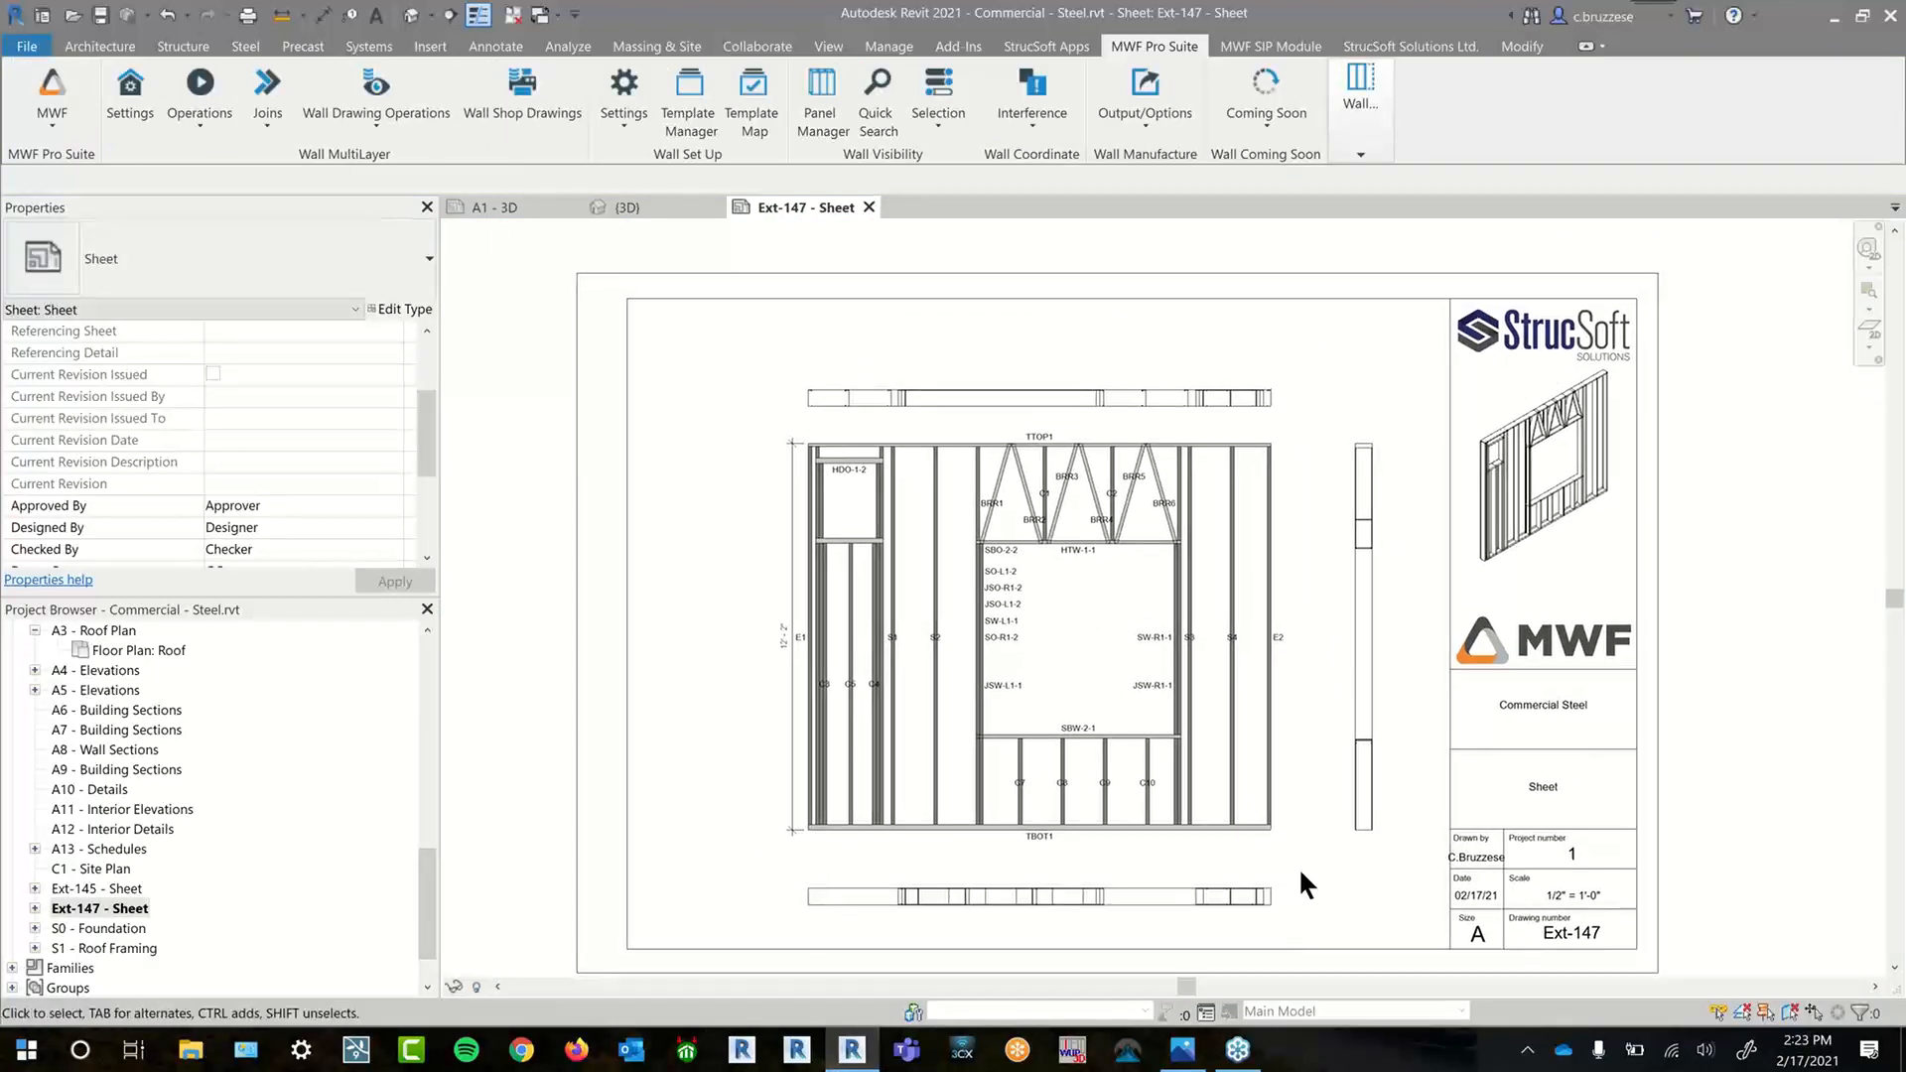